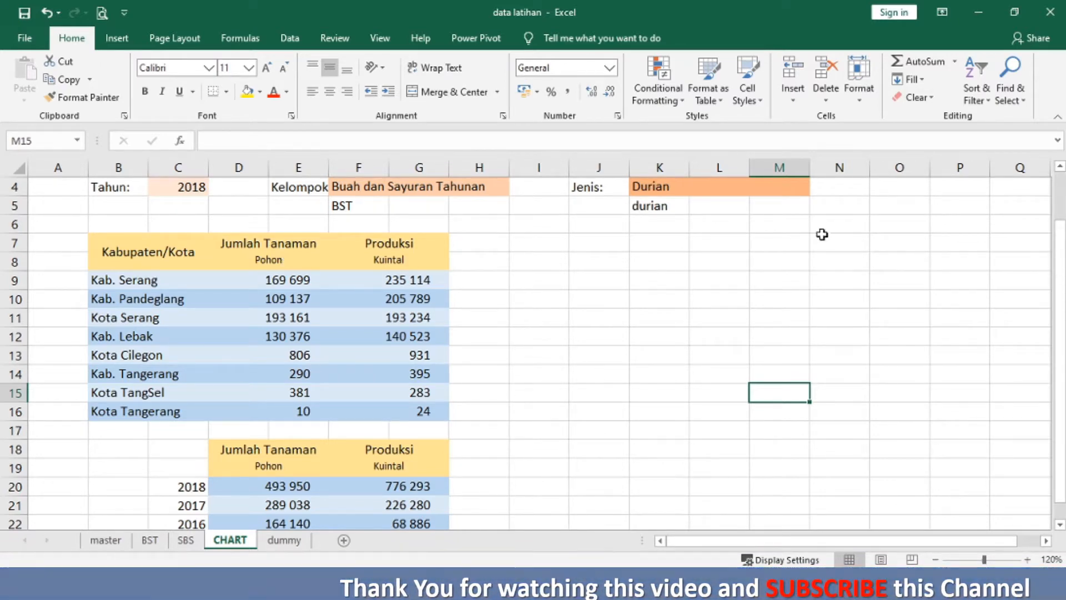
click(888, 207)
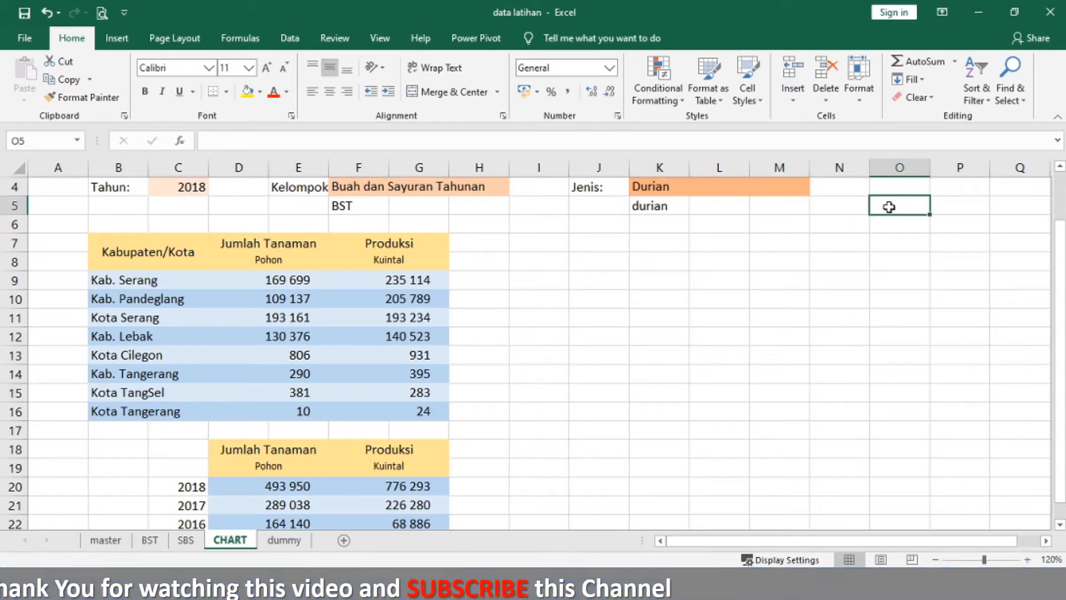
text(BUB)
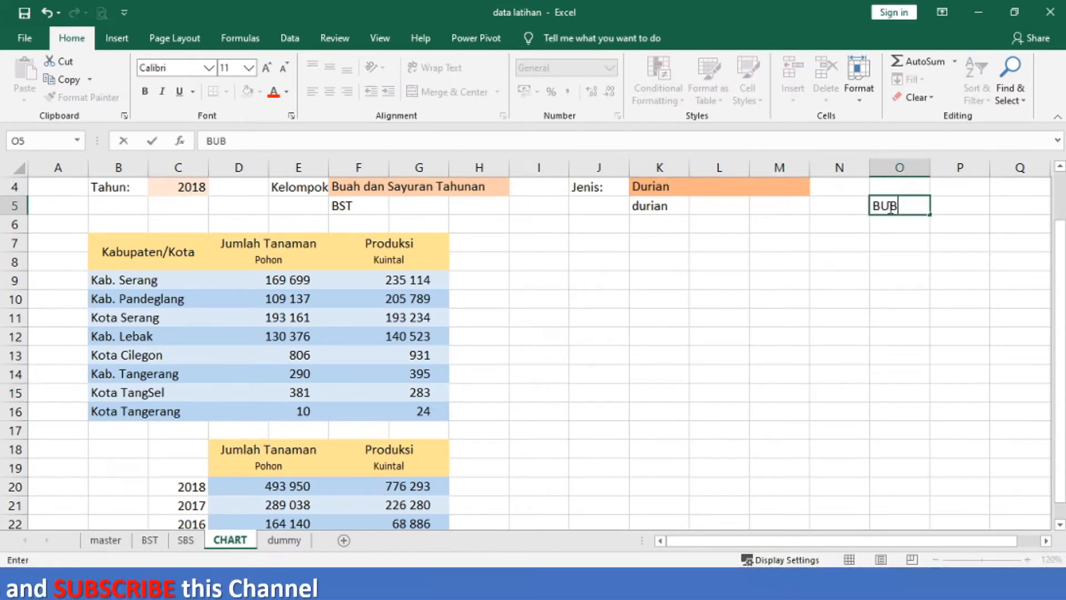
text(BLE CHART)
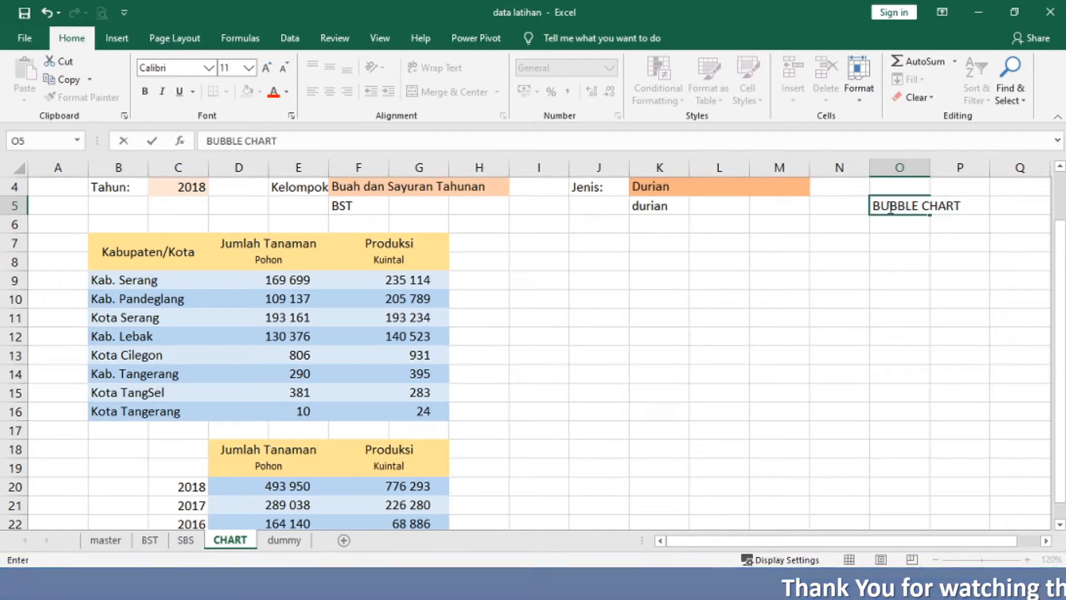
key(Return)
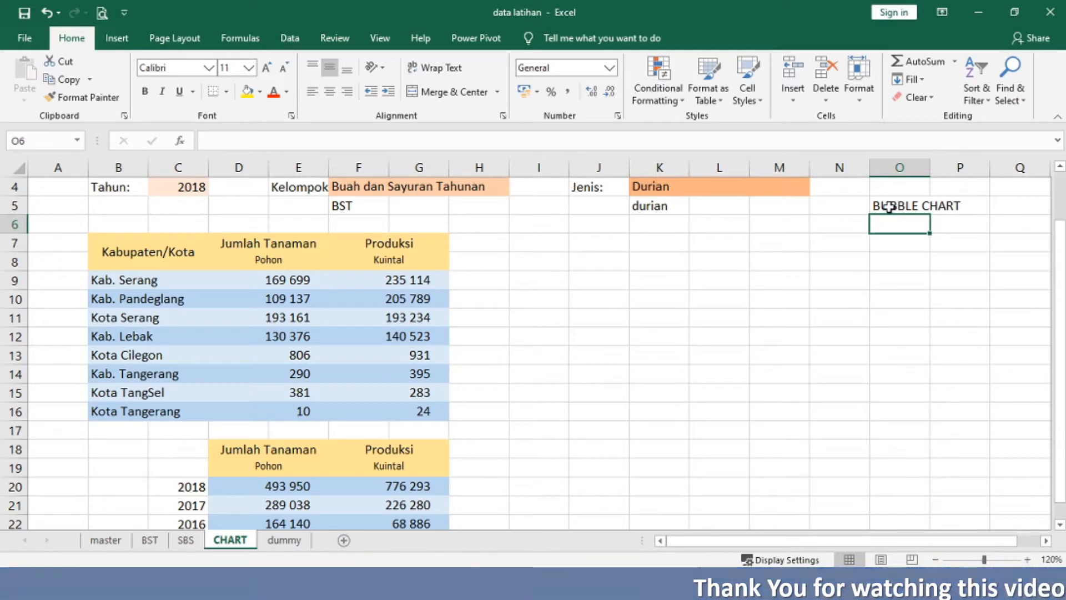
text(KOORDINAT)
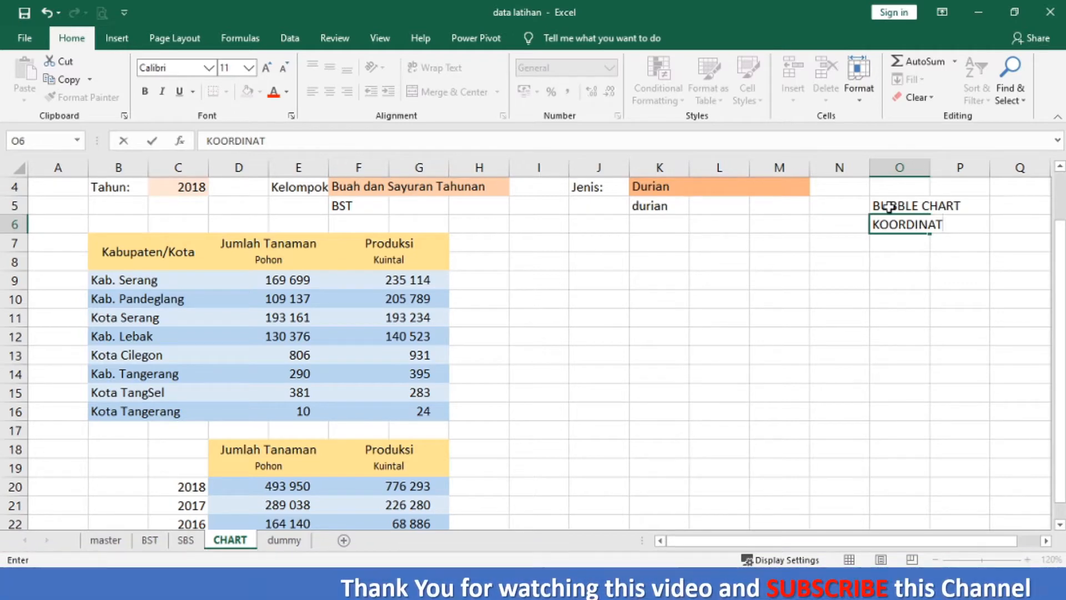
key(Return)
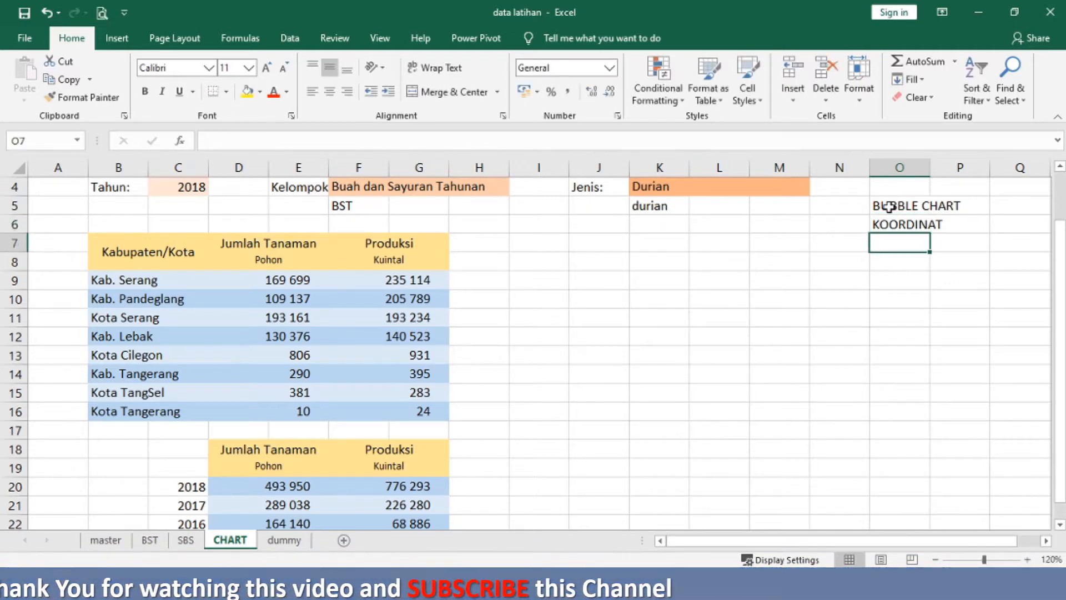
drag(889, 206, 889, 225)
key(Delete)
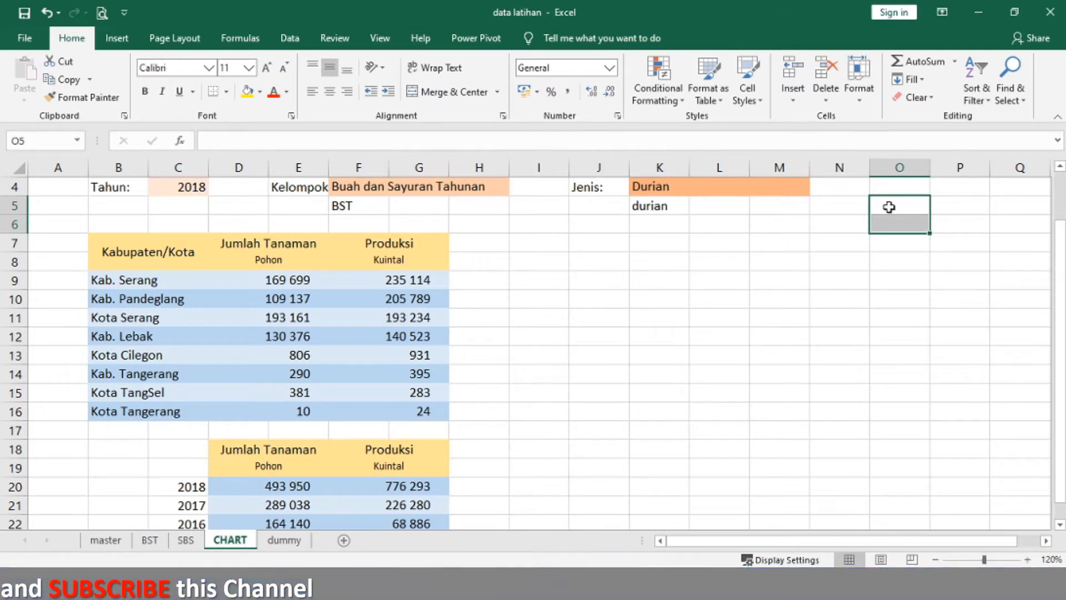
Step: On the dummy sheet, add the column headers X, Y and S in L2:N2, beside the ranked table
click(293, 537)
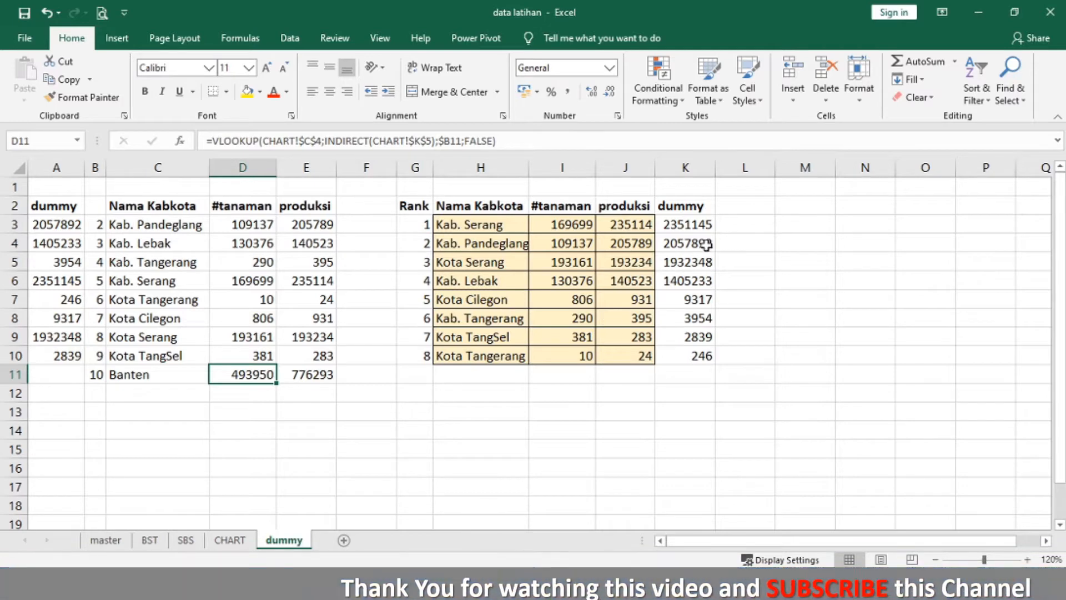
click(749, 209)
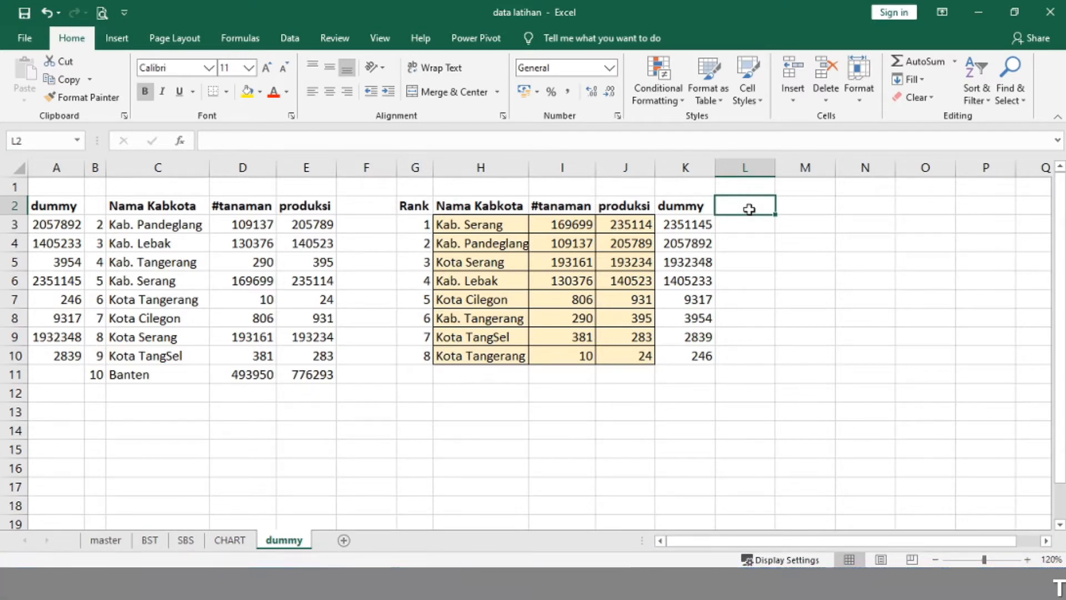
key(ctrl+c)
key(Escape)
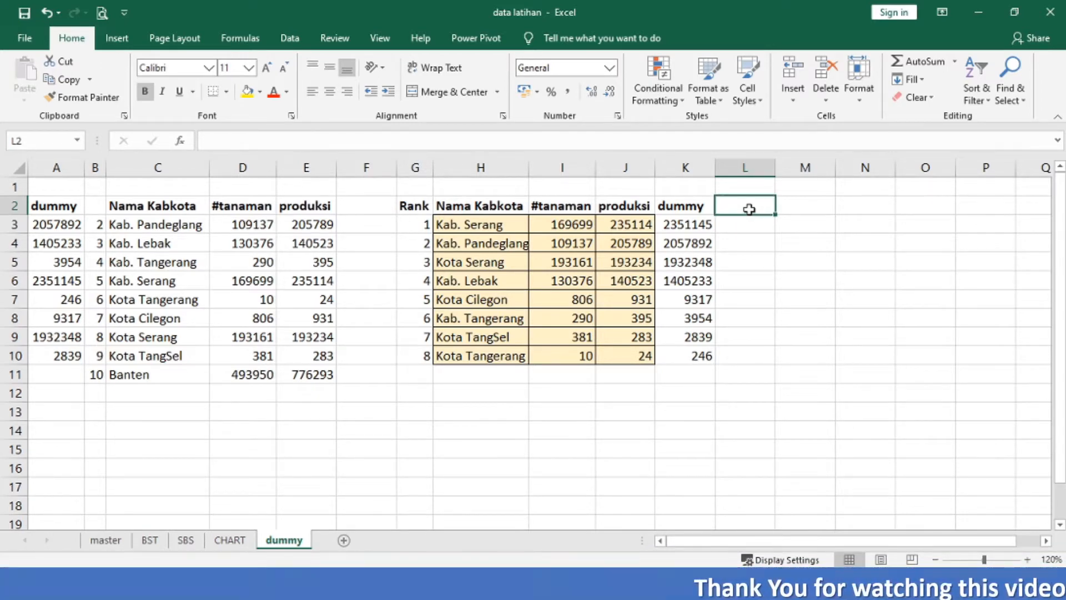
key(ctrl+c)
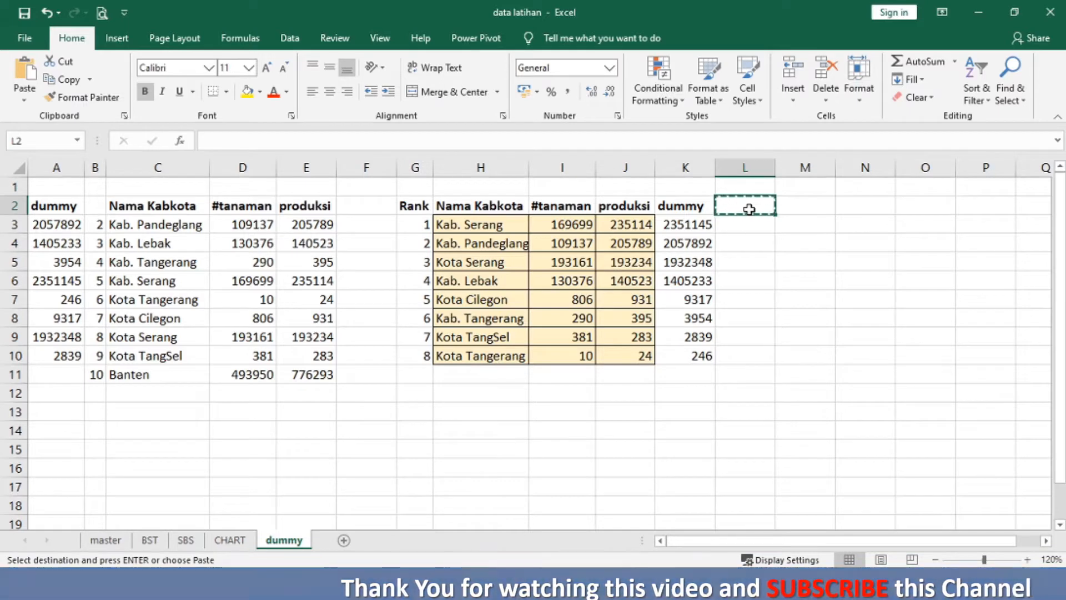
key(Escape)
text(X)
key(Tab)
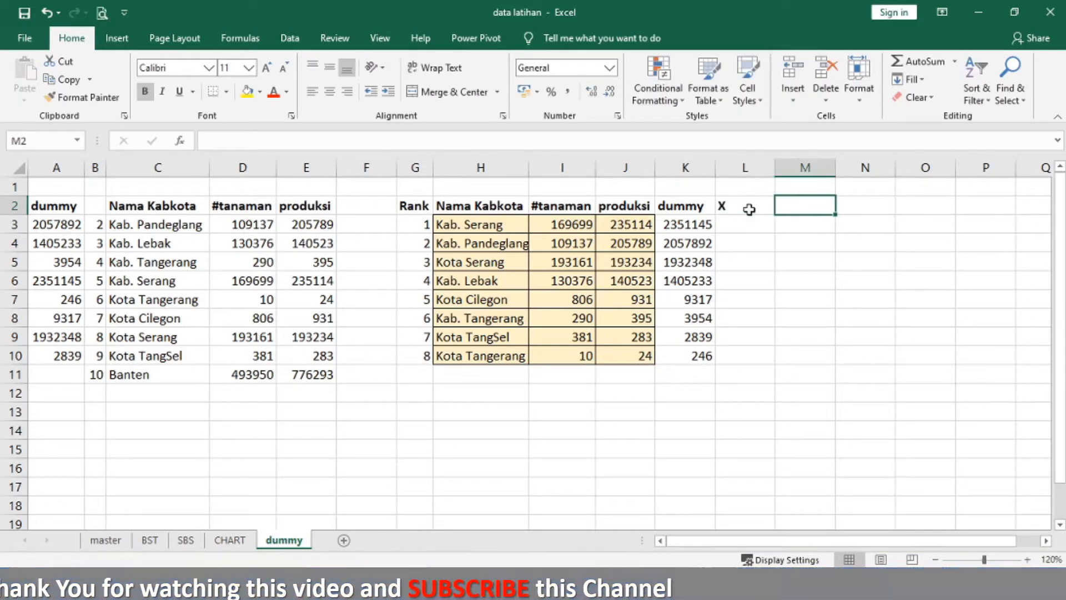
text(Y)
key(Tab)
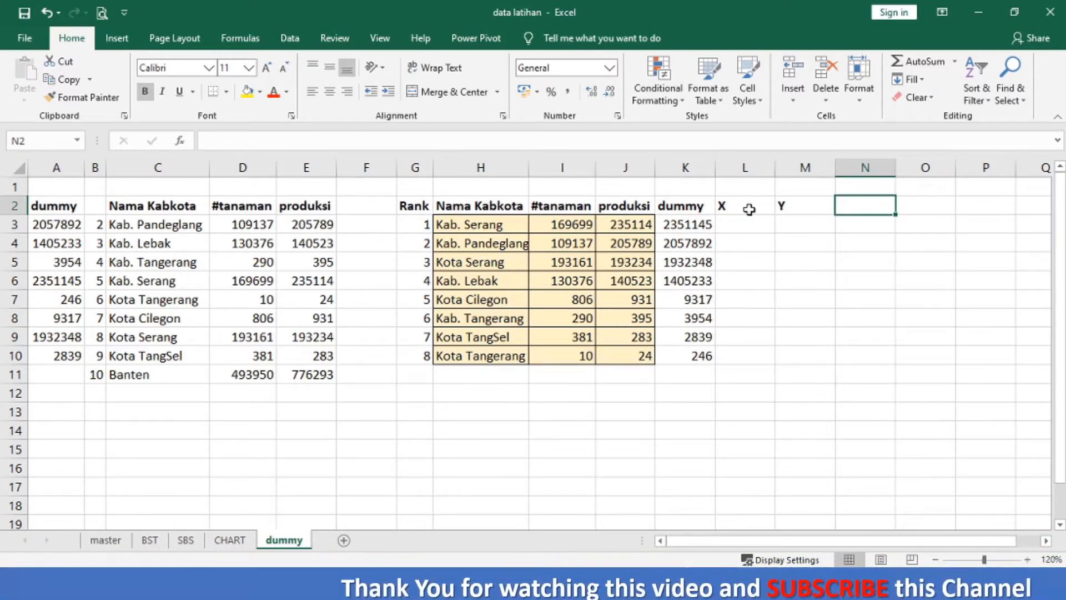
text(S)
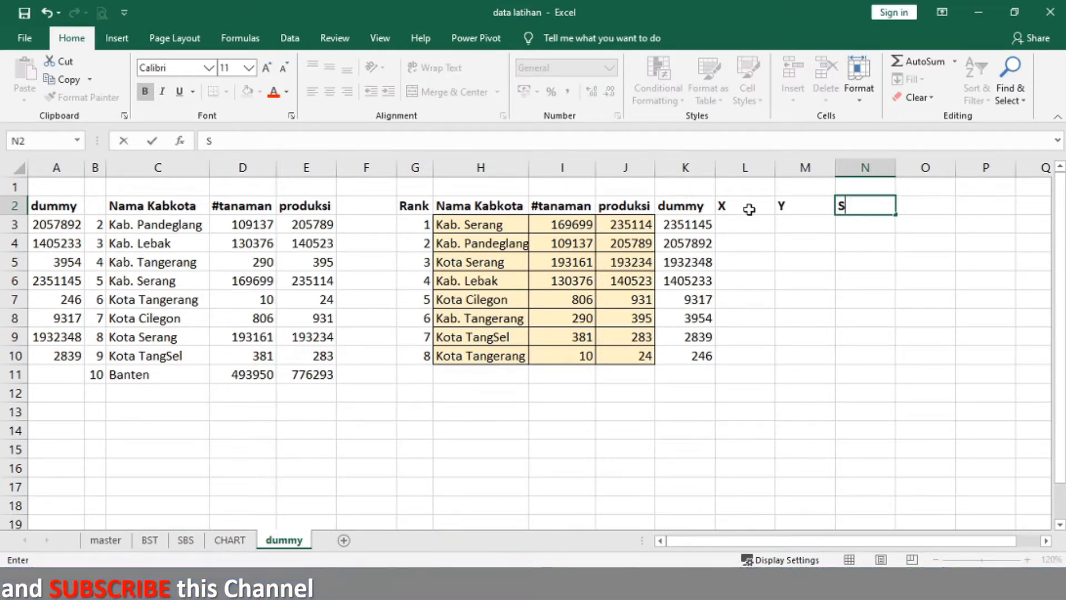
key(Return)
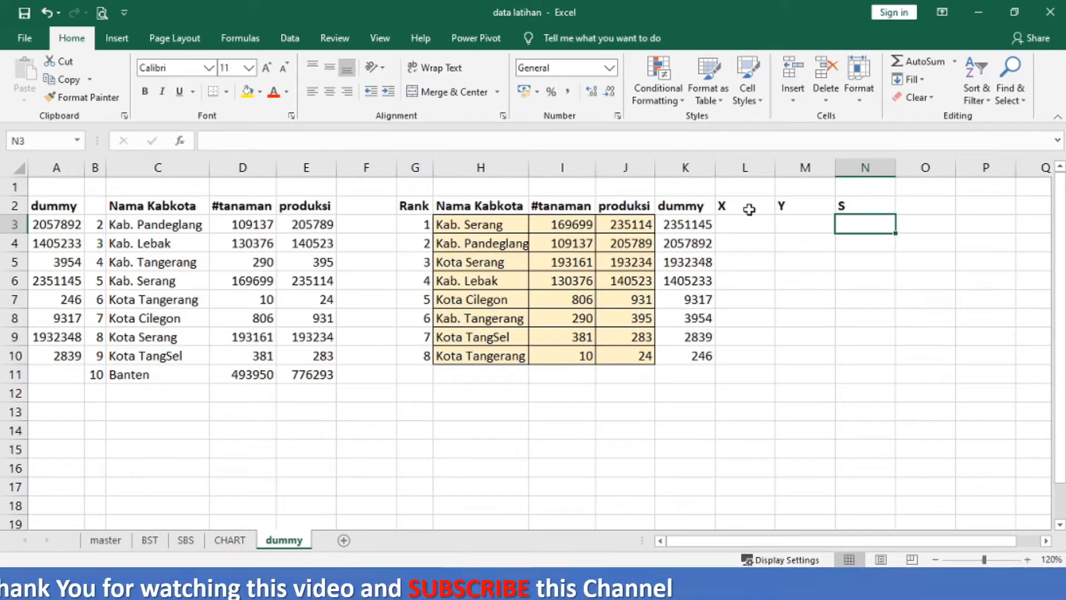
Step: Fill the S column with the value 10 for all eight ranked rows, N3:N10
text(10)
key(Return)
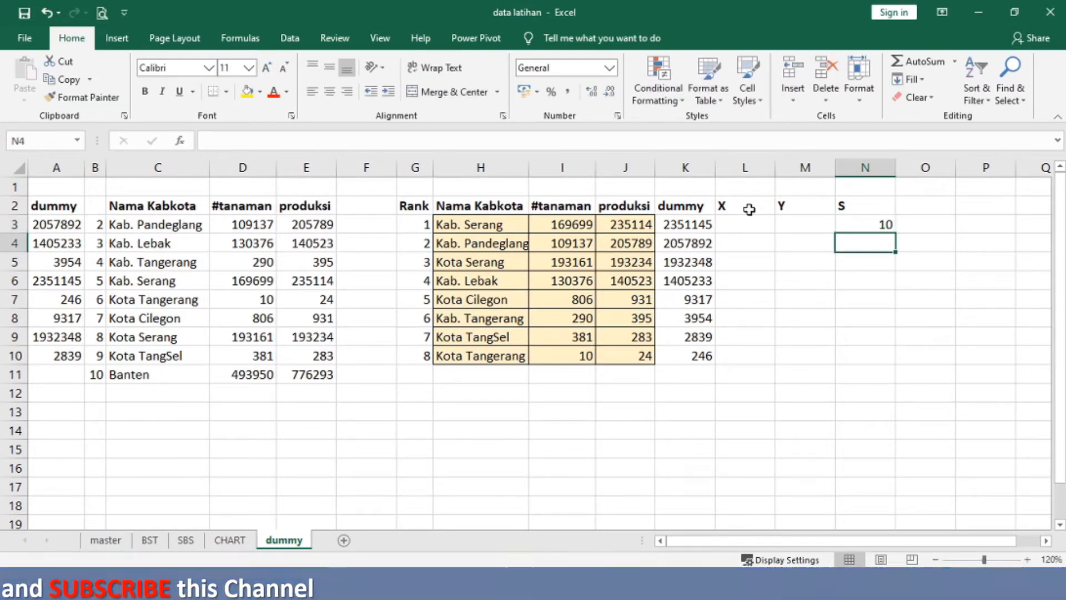
key(Up)
key(ctrl+c)
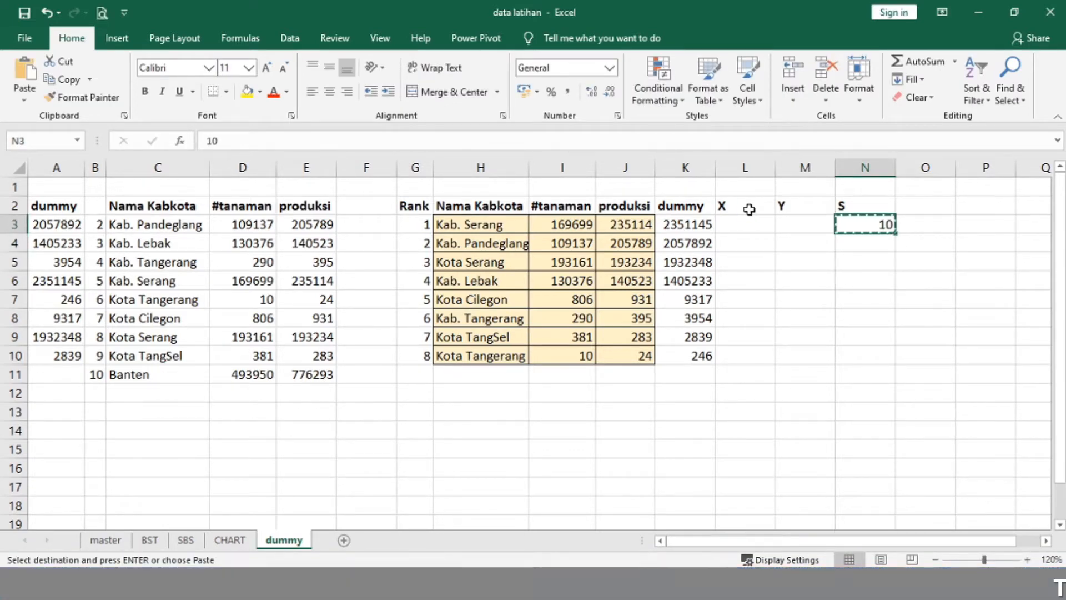
key(Down)
key(shift+Down)
key(shift+Down)
key(shift+Down)
key(shift+Down)
key(shift+Down)
key(shift+Down)
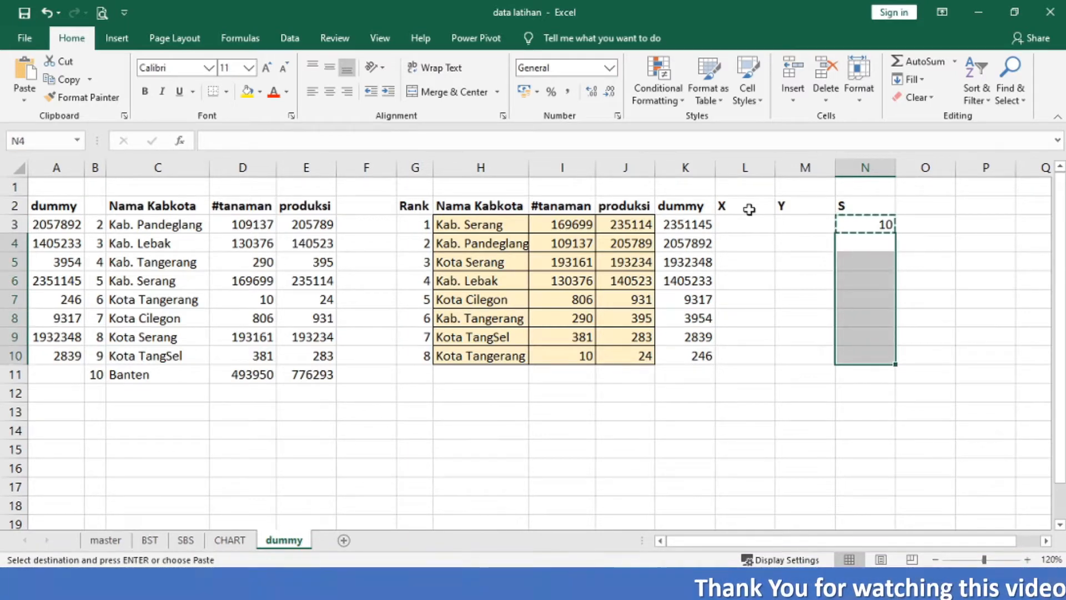
key(Return)
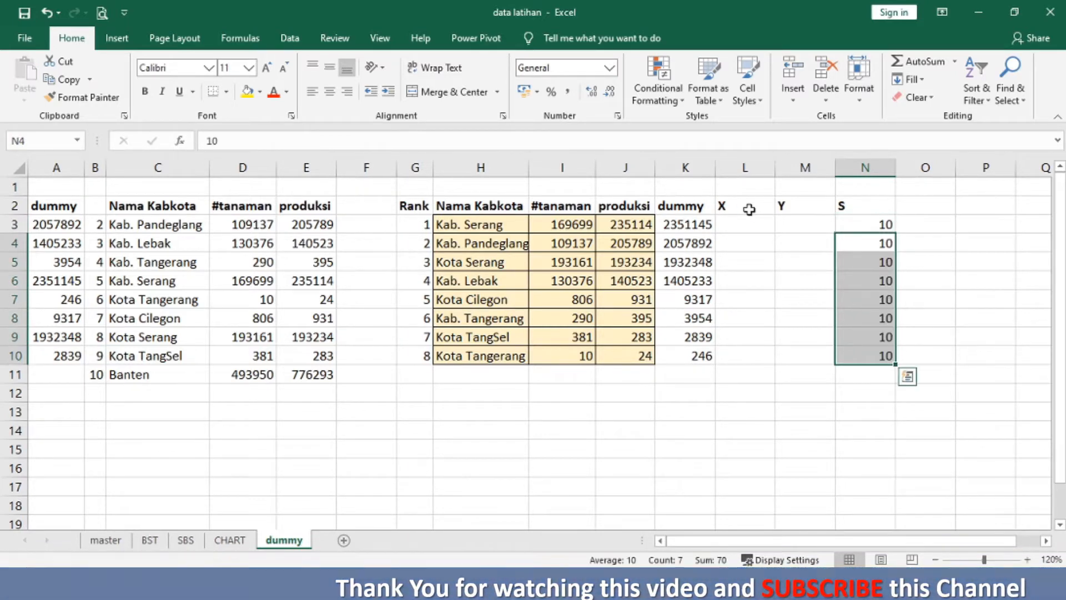
Step: Fit the width of column N to its contents
key(Left)
key(Up)
key(Right)
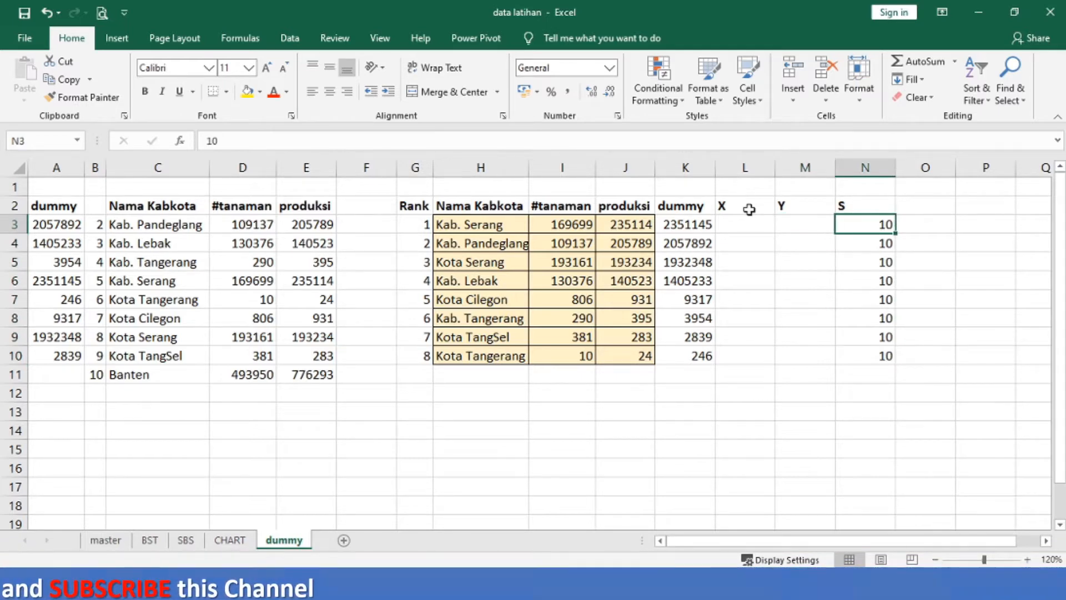
double_click(896, 170)
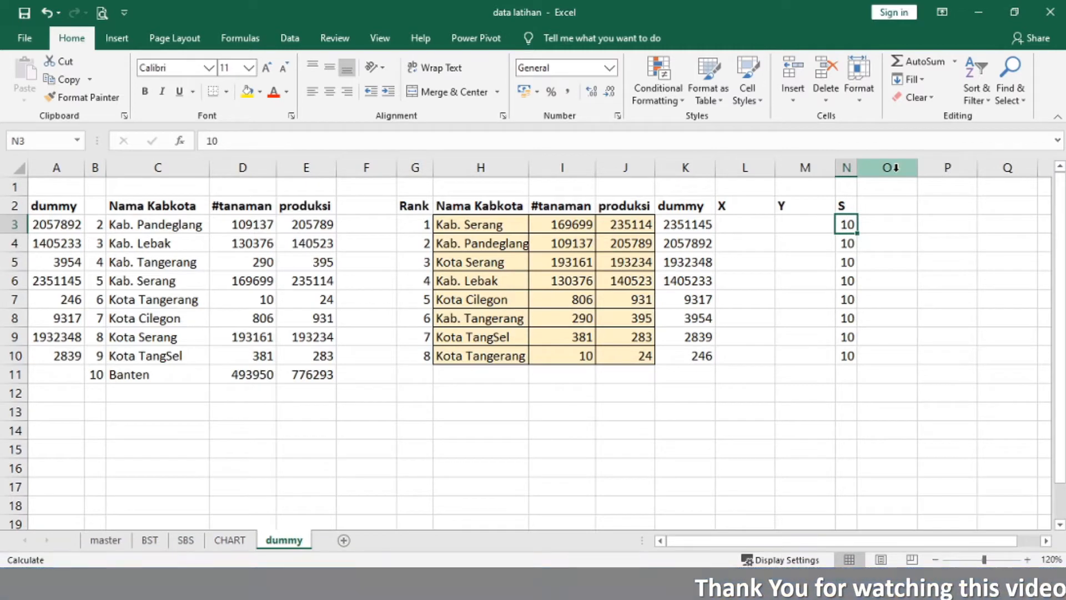
key(Up)
key(Left)
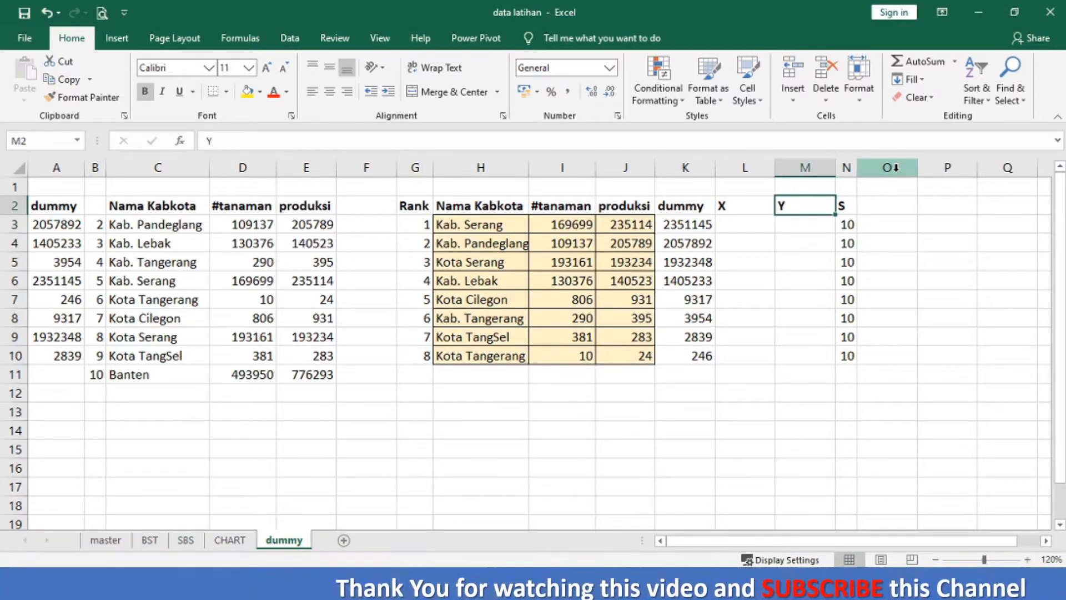
key(Right)
key(Left)
key(Left)
key(Left)
key(Right)
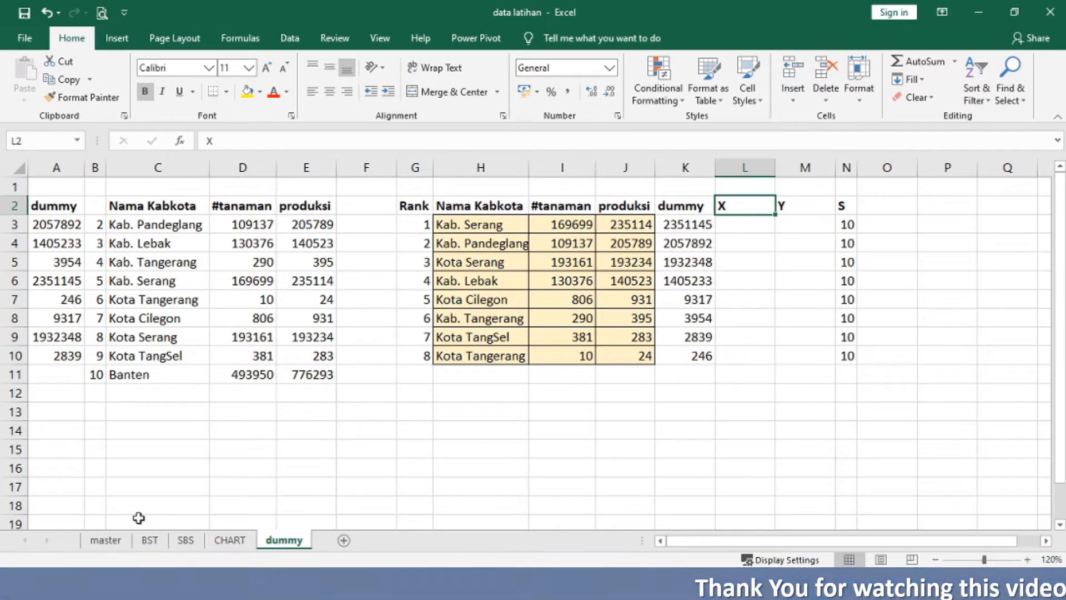
Step: On the master sheet, add the headers X and Y in E9:F9, next to Kode Kabkota in the regency table
click(105, 540)
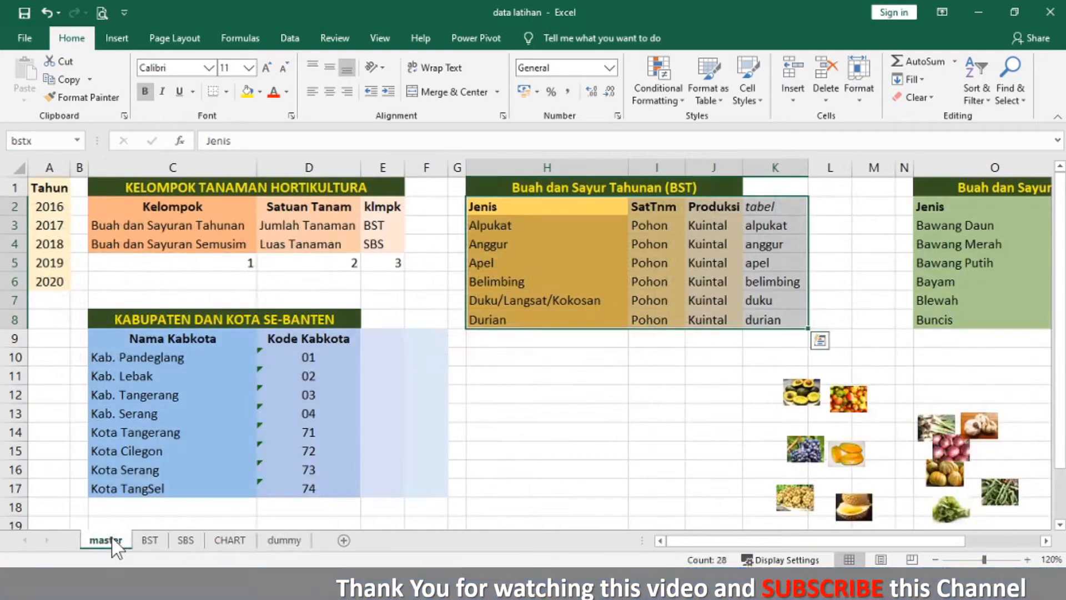
click(381, 339)
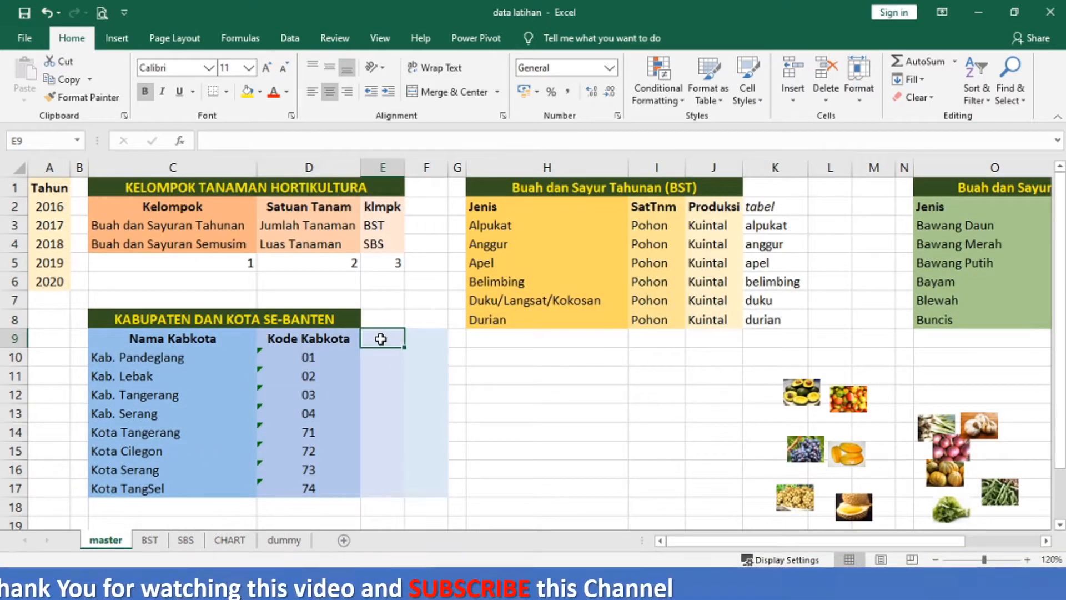
text(X)
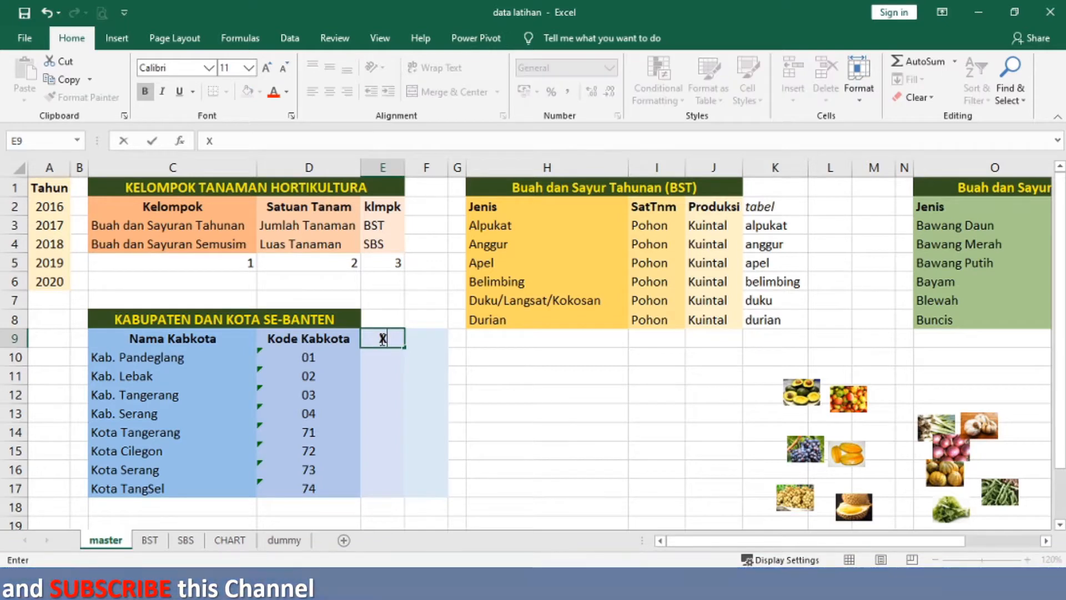
key(Tab)
text(Y)
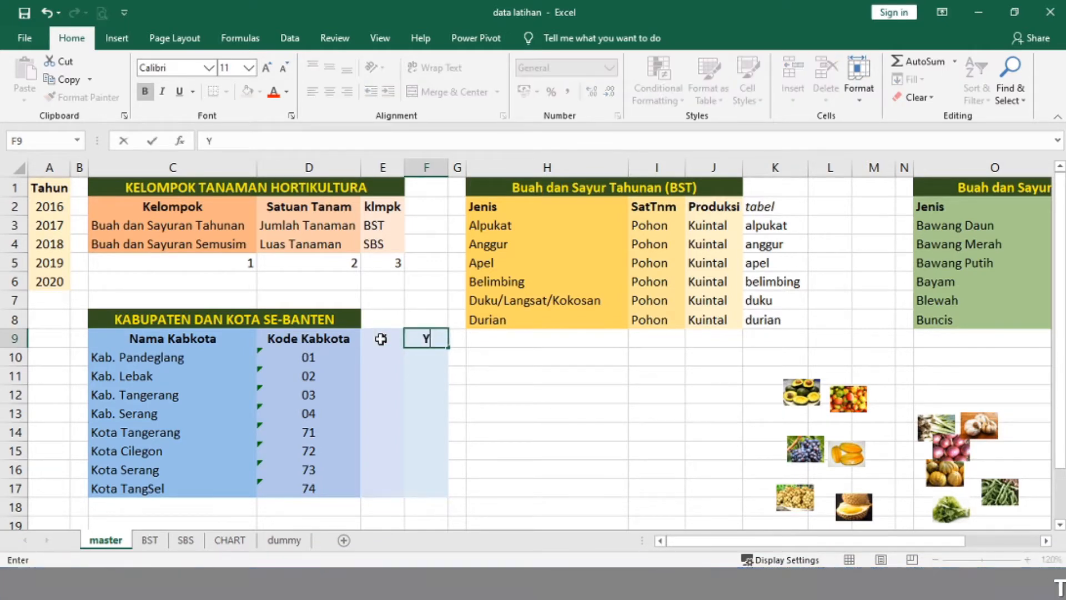
key(Return)
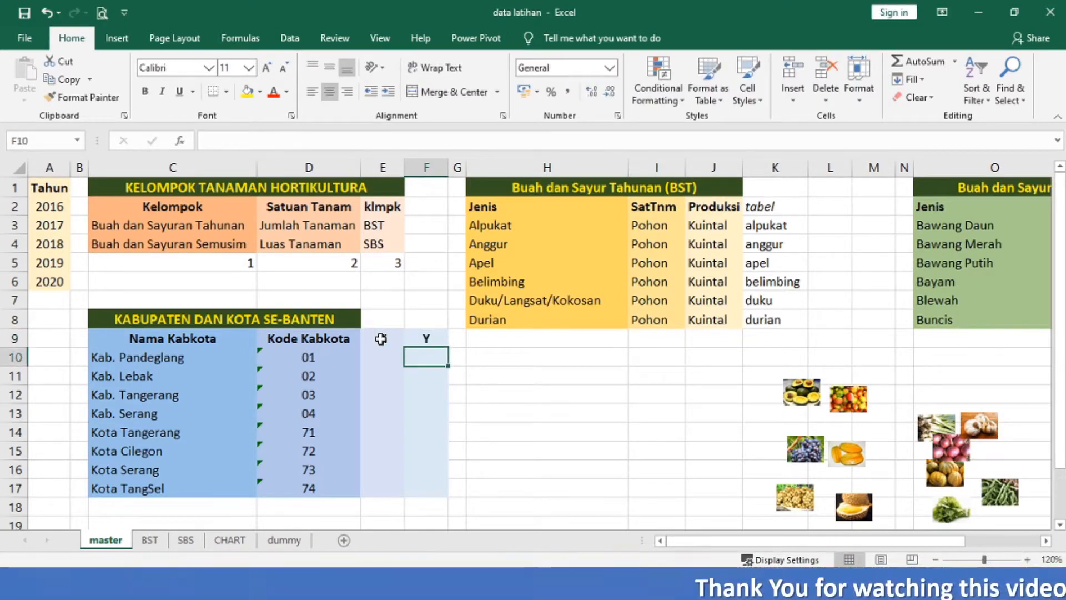
click(284, 541)
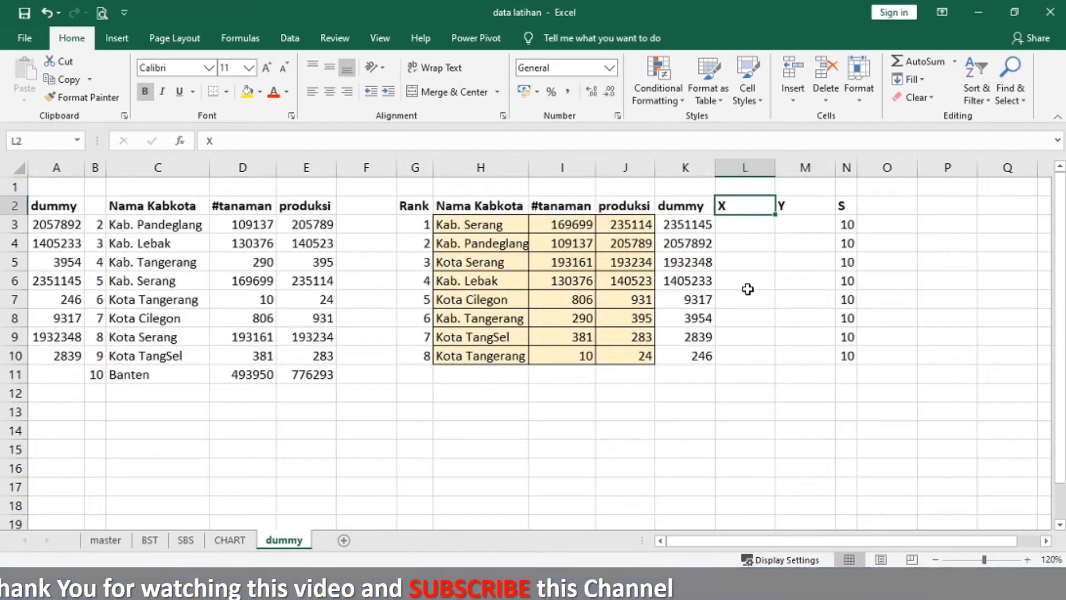
click(106, 541)
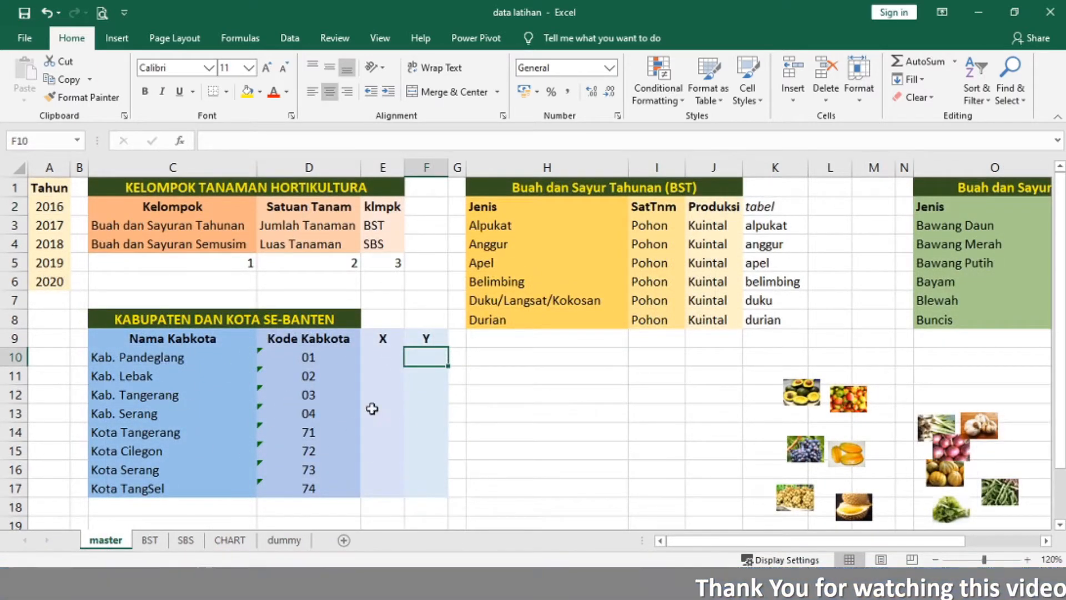
click(283, 541)
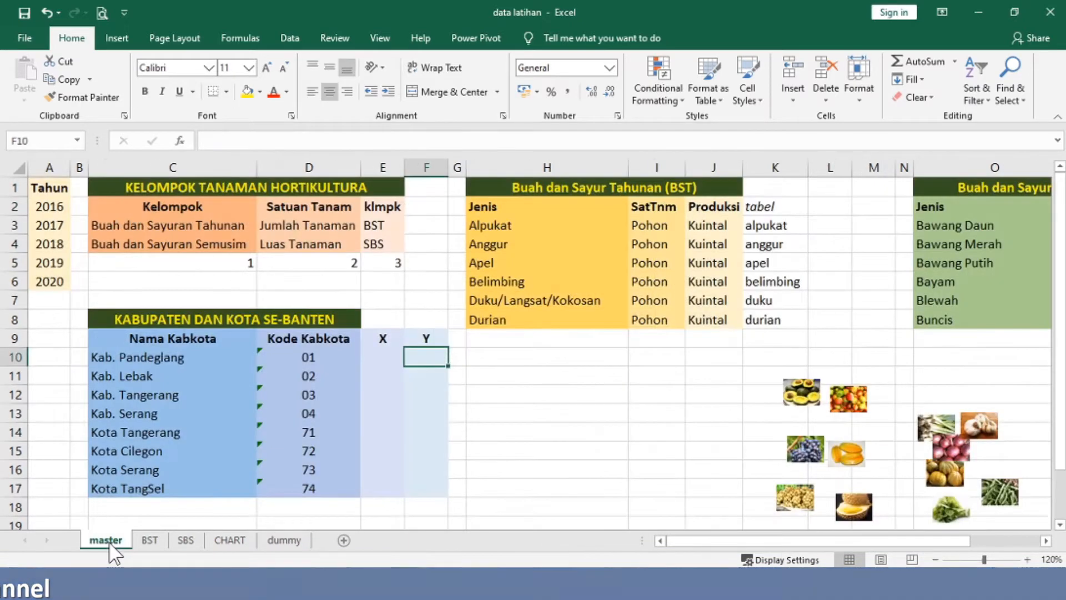
click(105, 539)
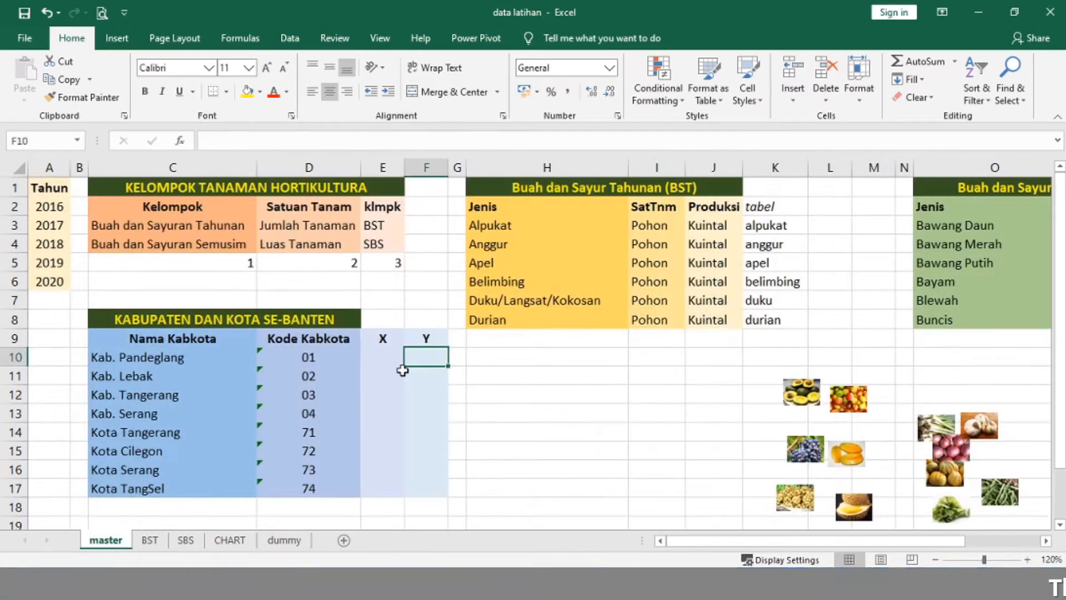
Step: Enter 5 as the X coordinate of Kab. Pandeglang in E10 of the master sheet
click(401, 365)
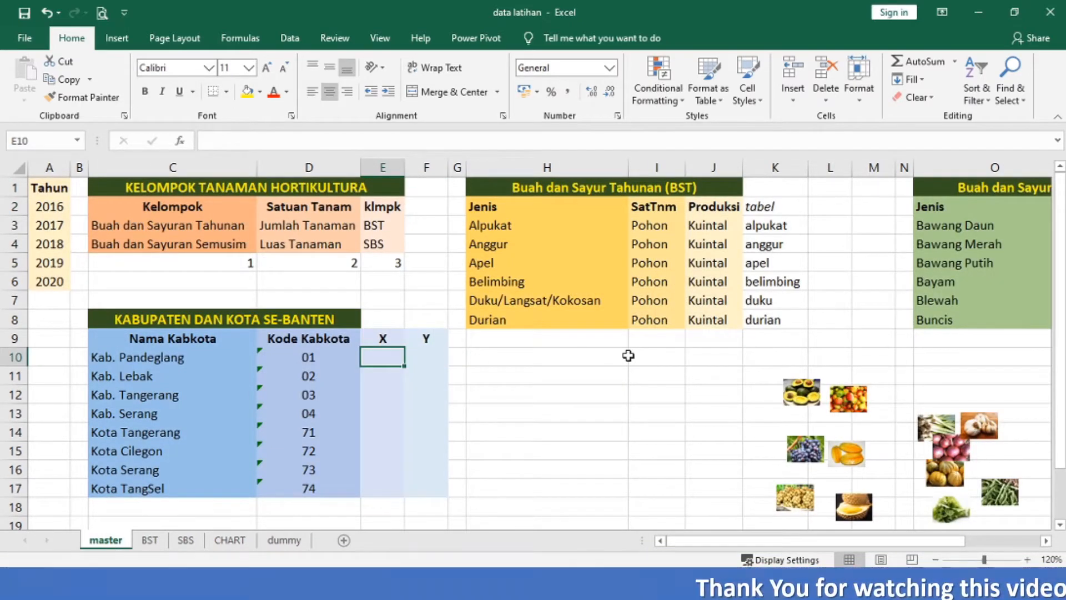
text(5)
key(Return)
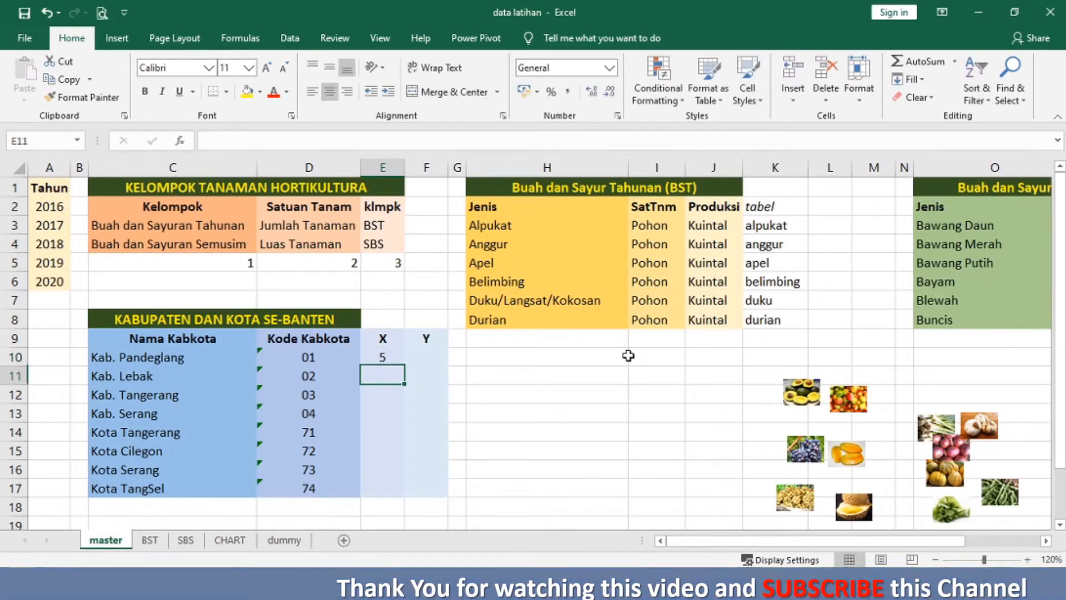
Step: Calculate Kab. Pandeglang's Y coordinate in F10 as its X value plus 5, using =E10+5
key(Up)
key(Right)
text(=)
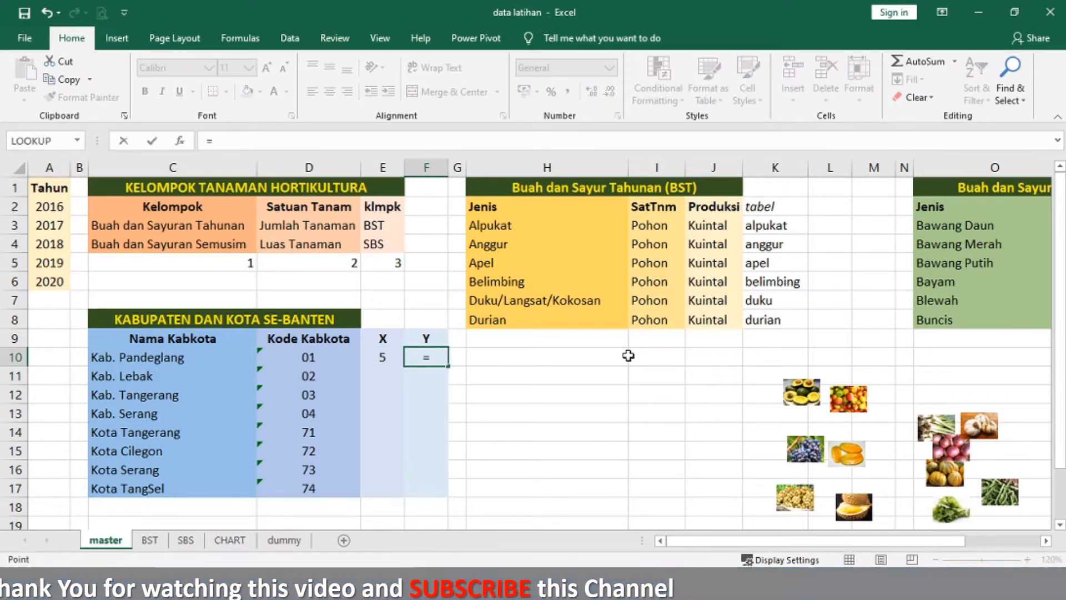
key(Left)
text(+1)
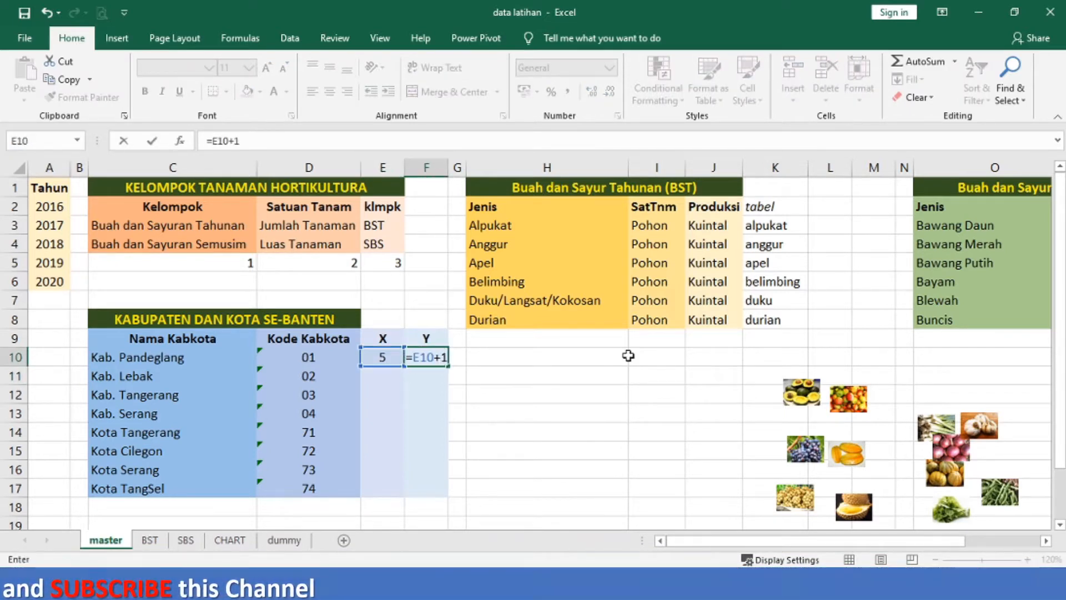
key(BackSpace)
text(5)
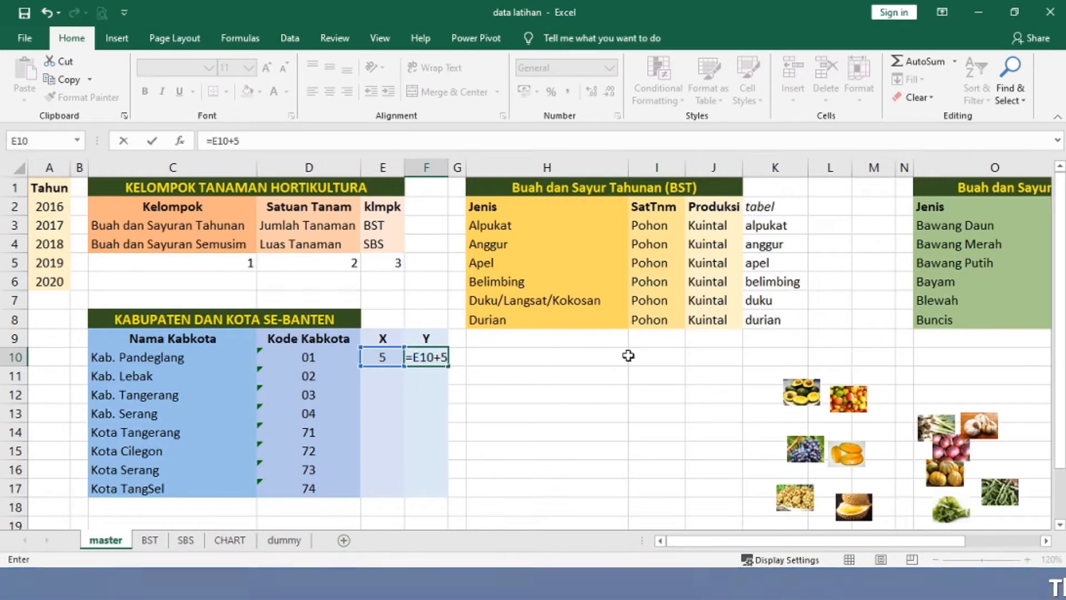
key(Return)
Step: Calculate Kab. Lebak's X coordinate in E11 as 5 plus the previous row's Y, using =5+F10
key(Left)
text(=5+)
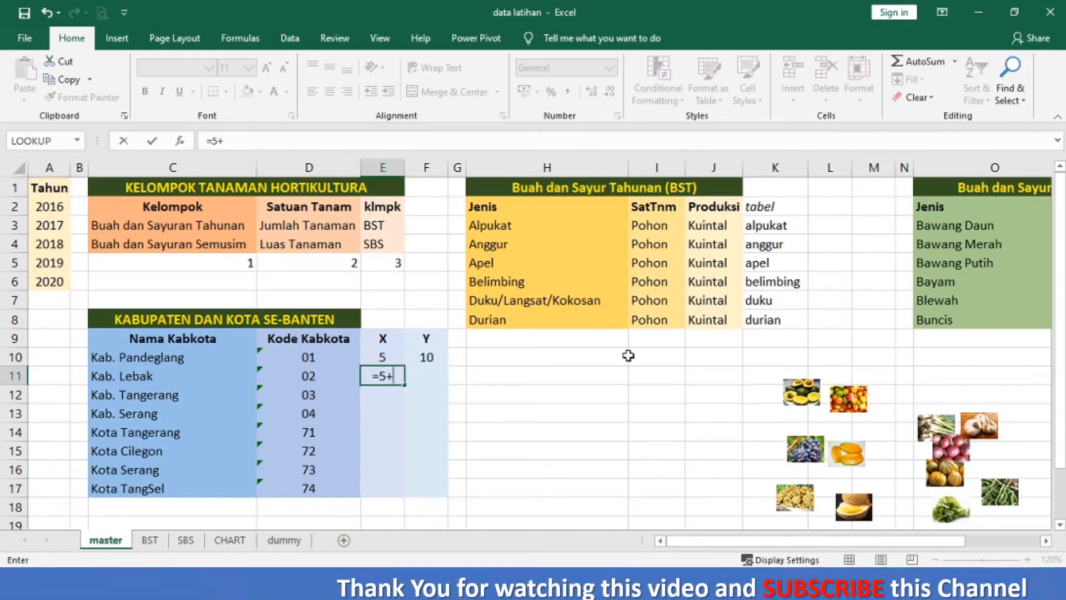
key(Up)
key(Right)
key(Return)
key(Up)
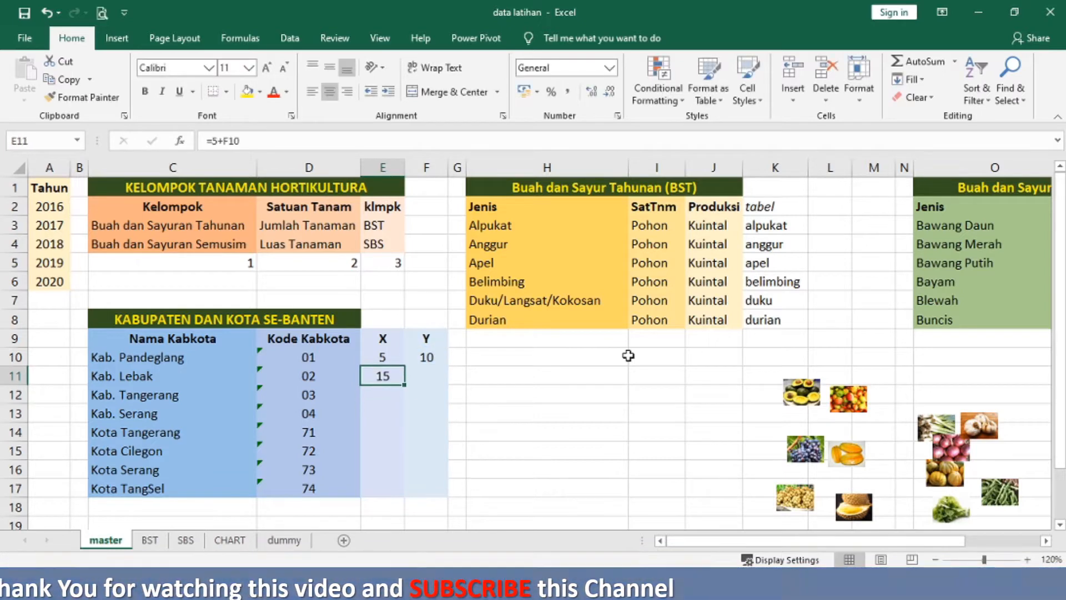
Step: Copy the Y formula from F10 into F11 for Kab. Lebak
key(Right)
key(Up)
key(ctrl+c)
key(Return)
Step: Copy the X and Y formulas in E11:F11 down to the remaining regencies and cities, through row 17
key(Left)
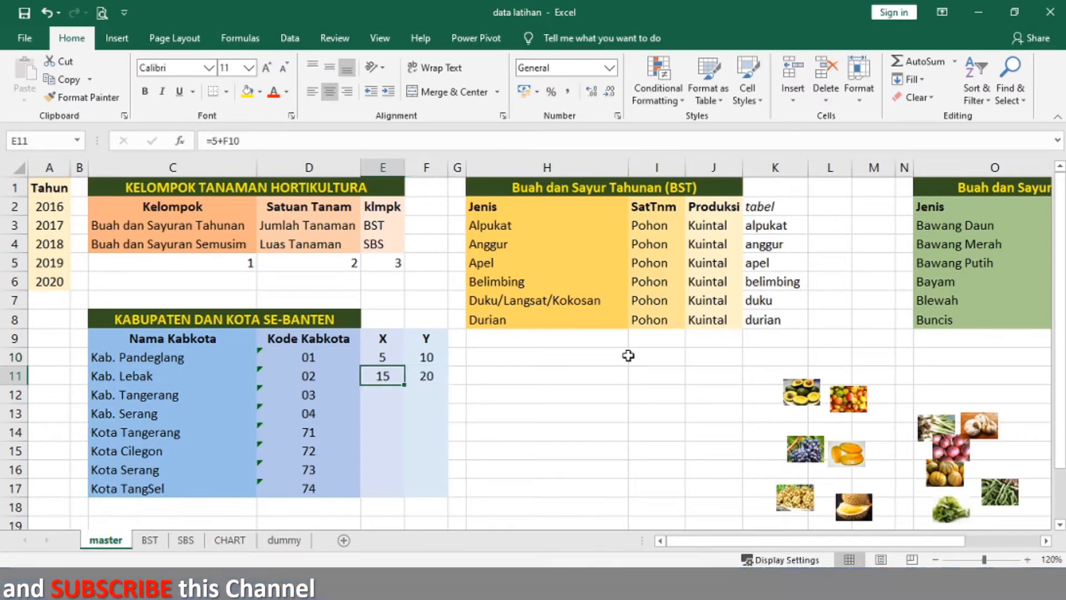
key(shift+Right)
key(ctrl+c)
key(Down)
key(shift+Down)
key(shift+Down)
key(shift+Down)
key(shift+Down)
key(shift+Down)
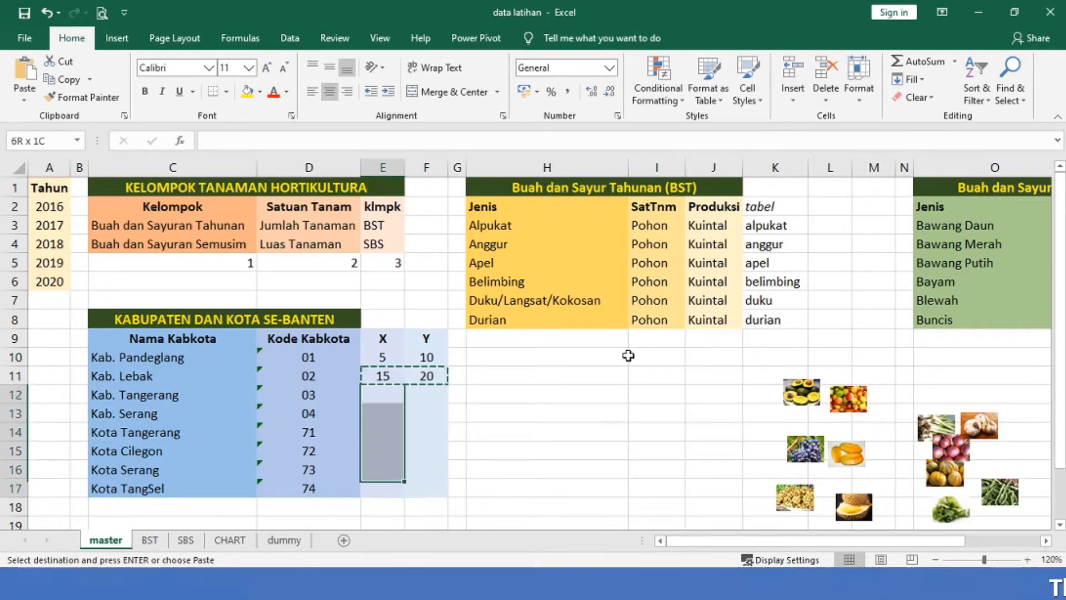
key(ctrl+v)
key(Escape)
Step: Replace the X and Y formulas in E10:F17 with their plain values
key(Up)
key(Up)
key(shift+Right)
key(shift+Down)
key(shift+Down)
key(shift+Down)
key(shift+Down)
key(shift+Down)
key(shift+Down)
key(shift+Down)
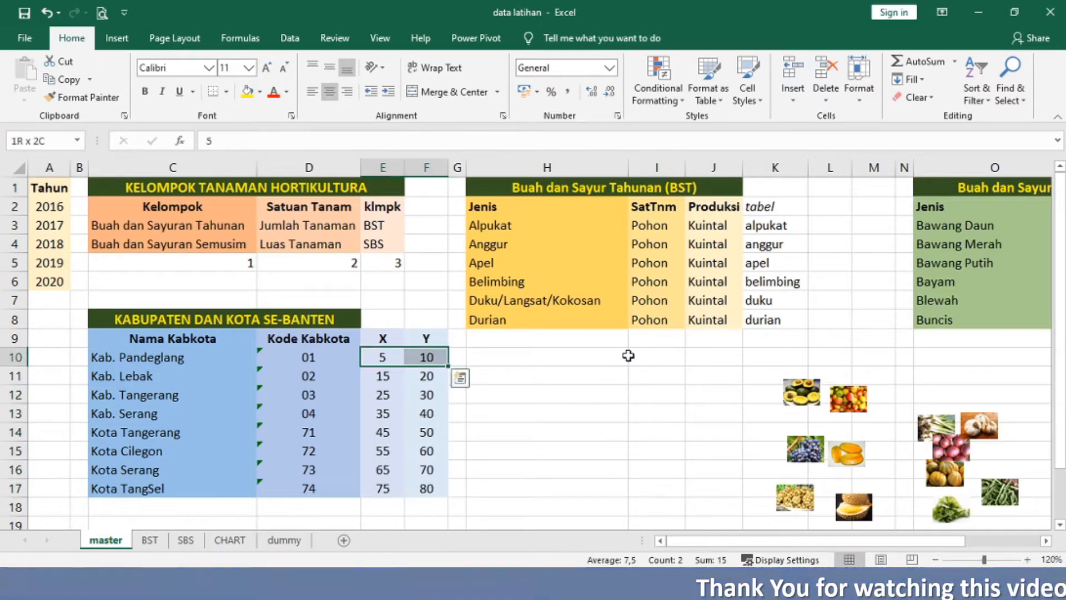
key(ctrl+c)
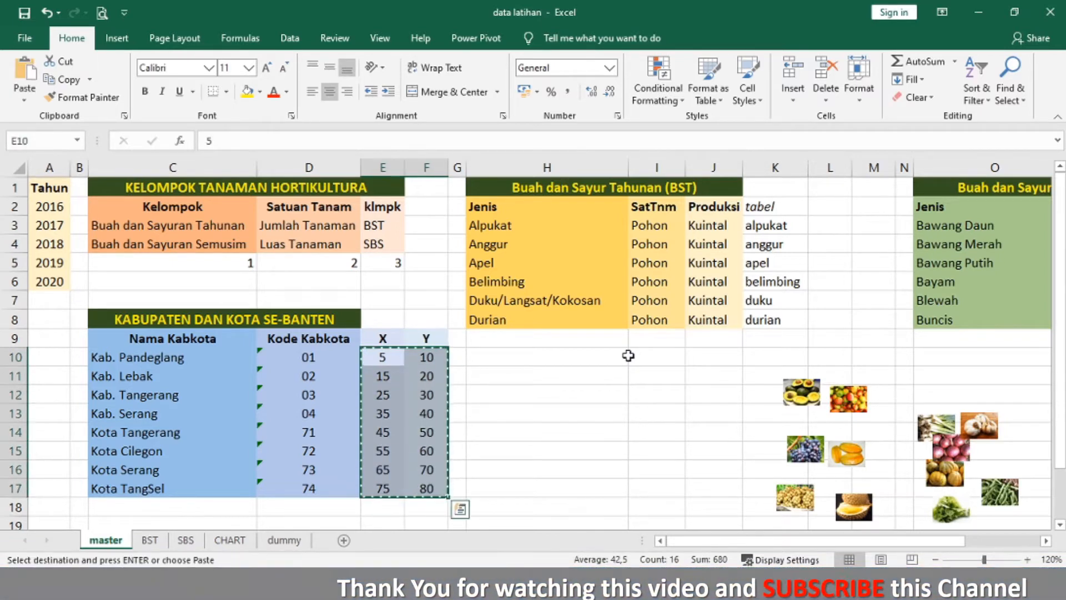
click(23, 102)
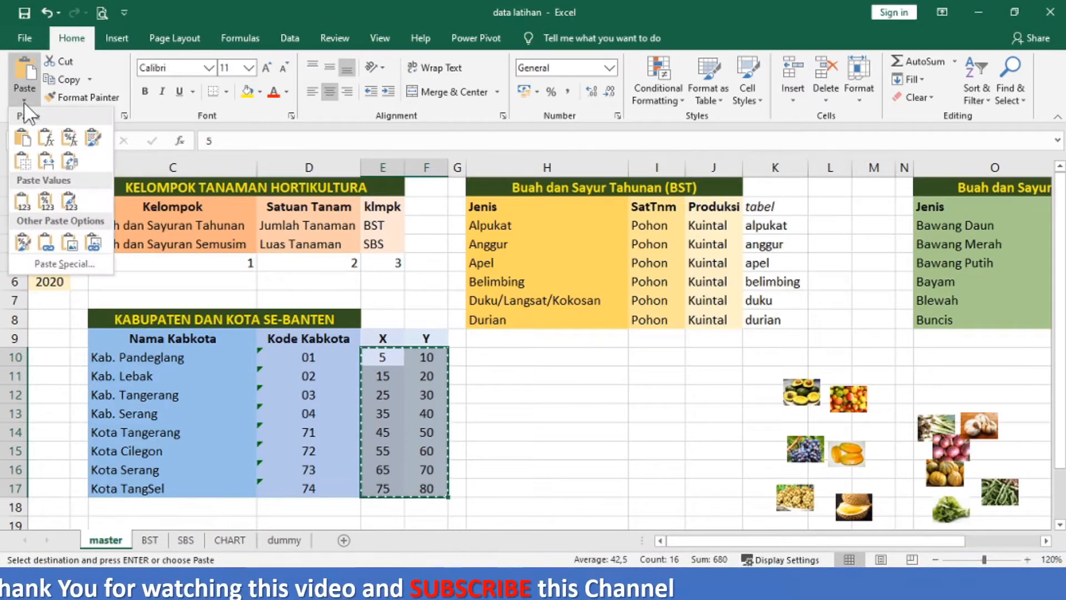
click(22, 195)
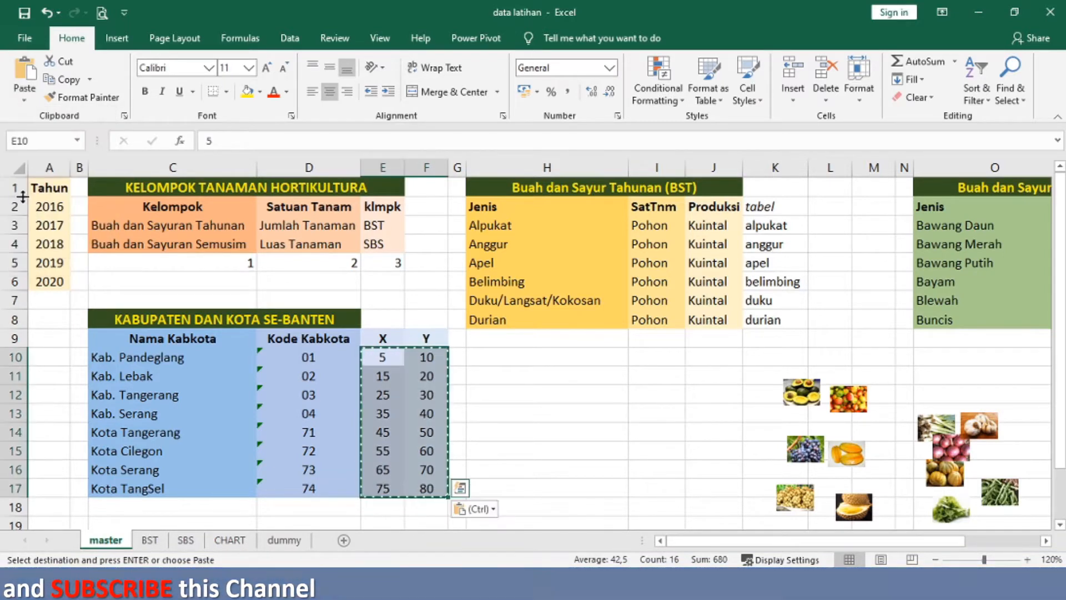
key(Escape)
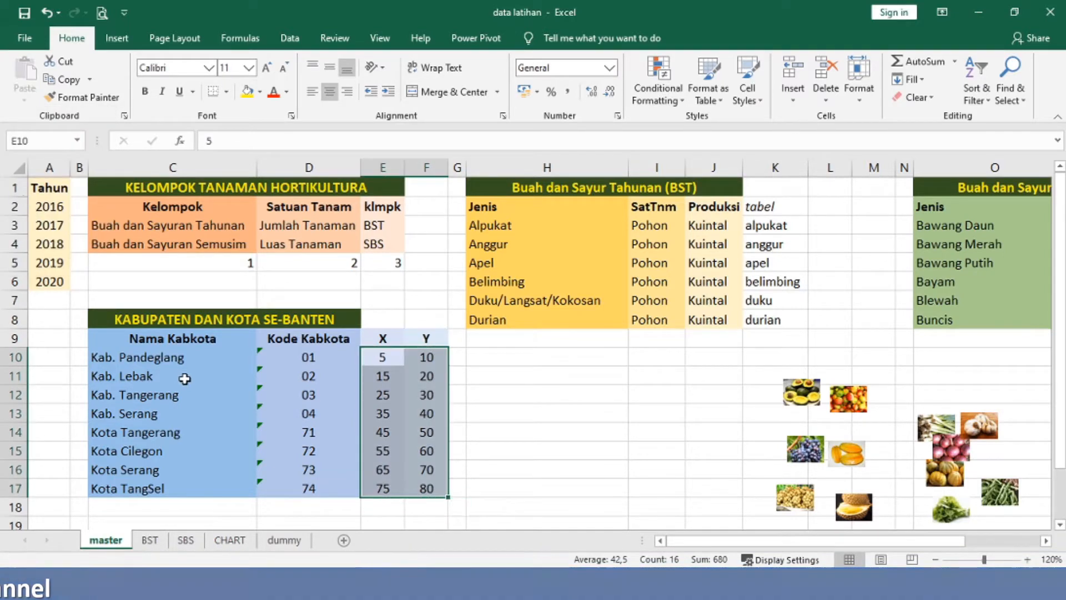
click(498, 432)
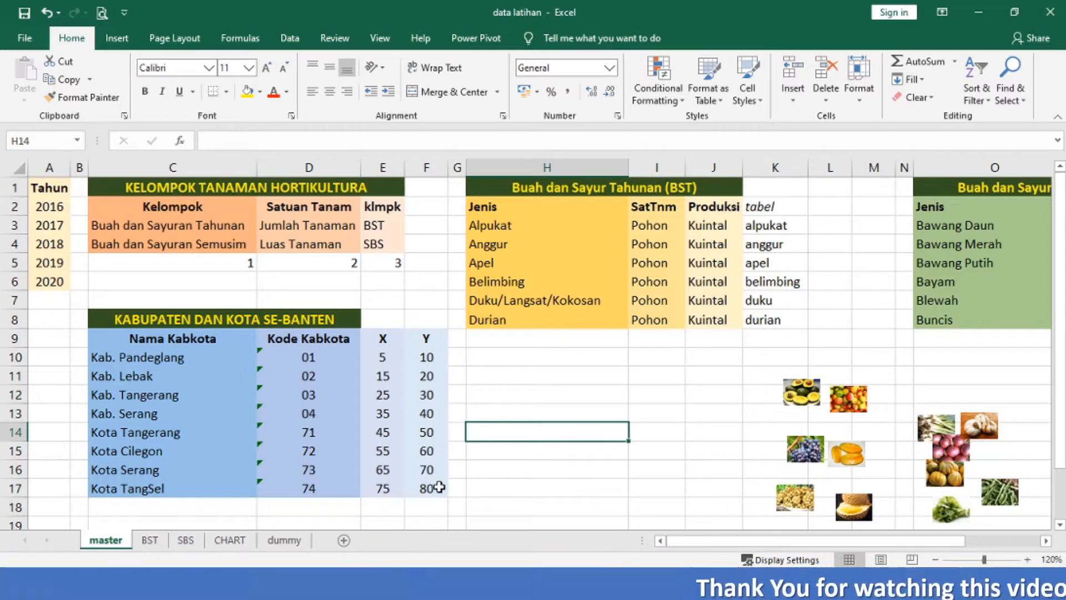
Step: Go to the dummy sheet and select L3, the first empty cell under the X header
click(297, 539)
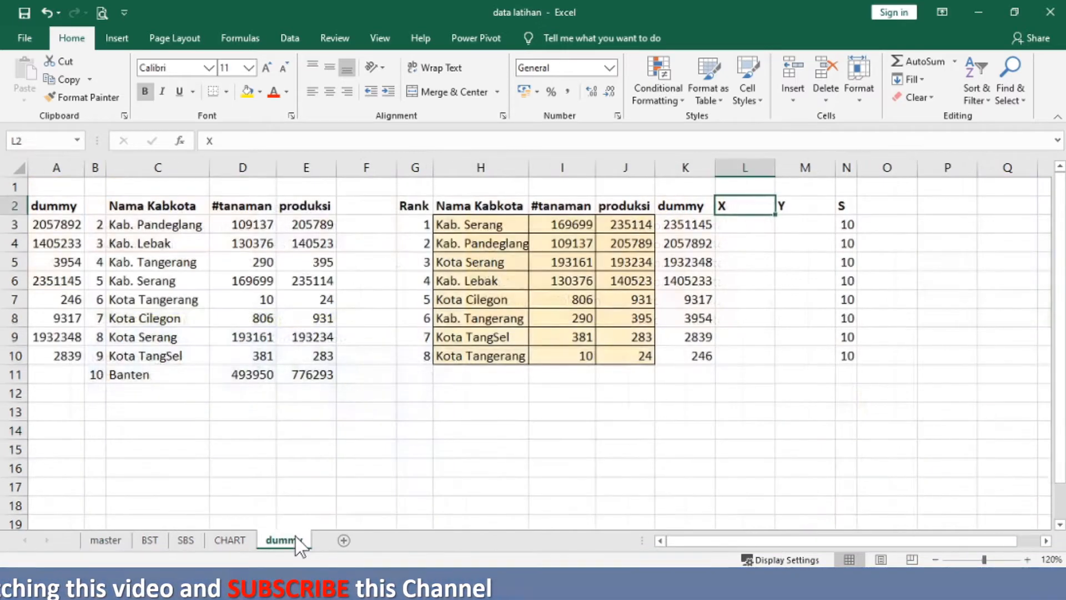
click(732, 231)
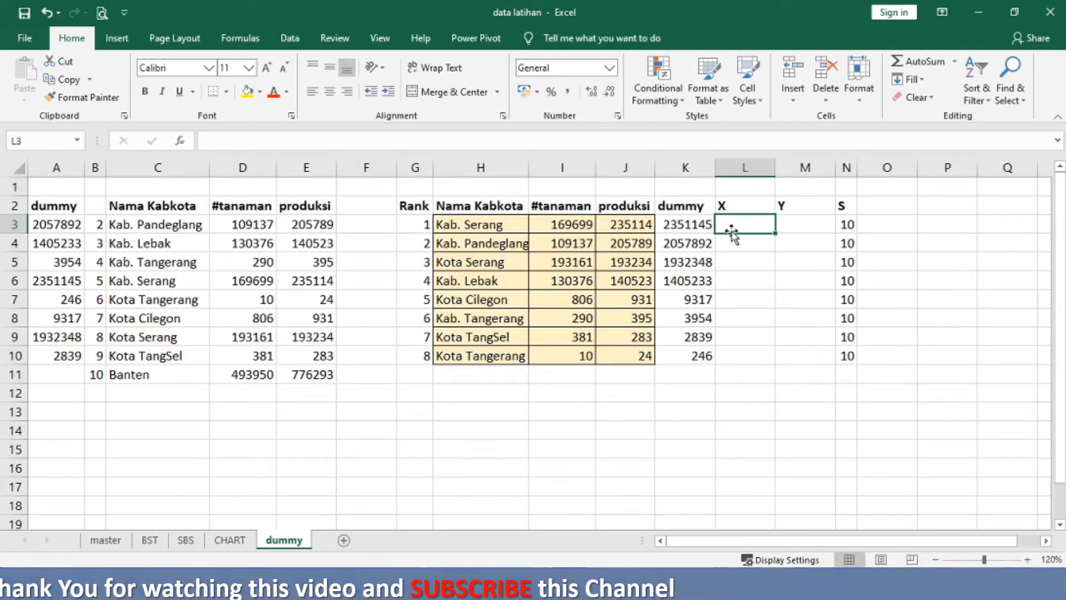
text(=v)
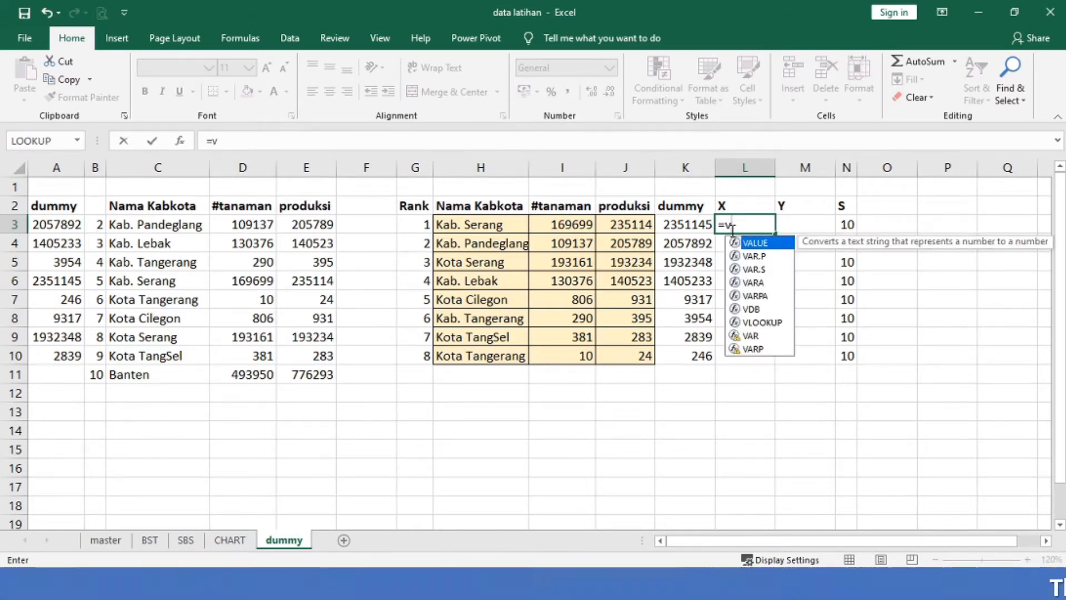
text(loo)
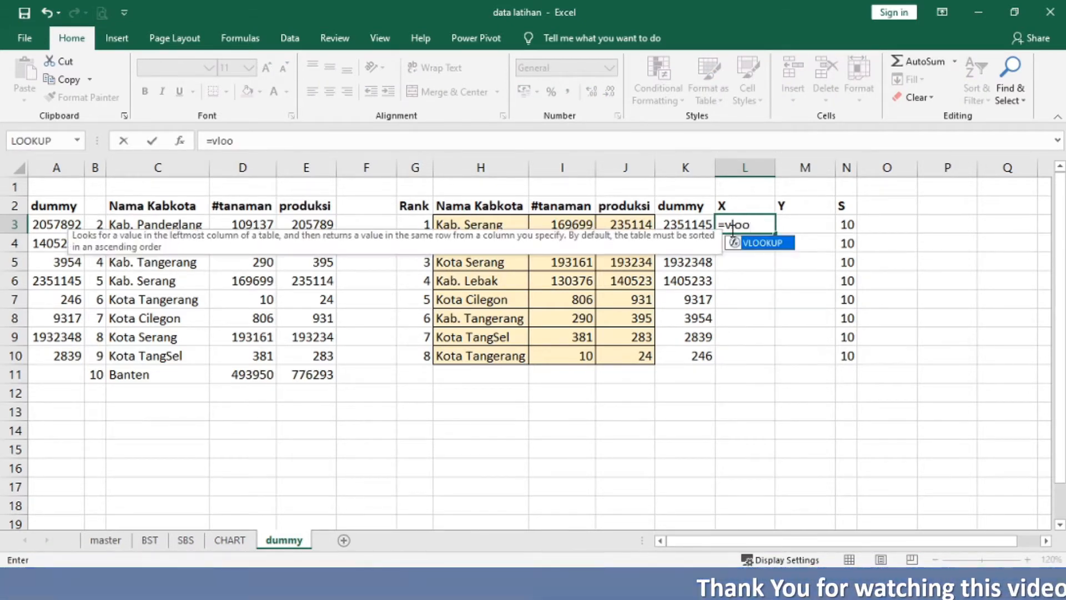
text(kup()
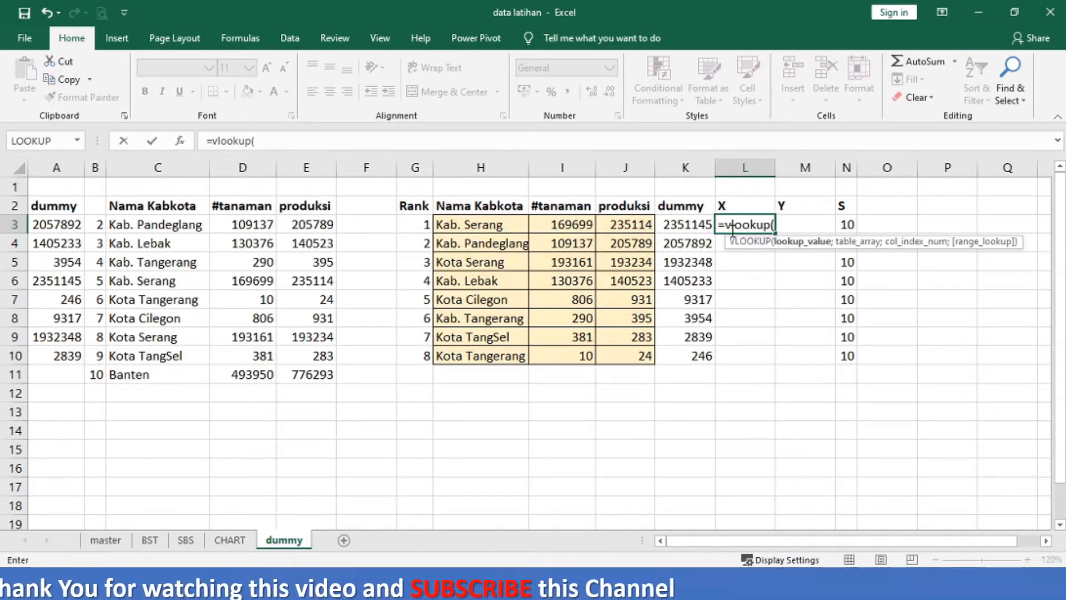
key(Escape)
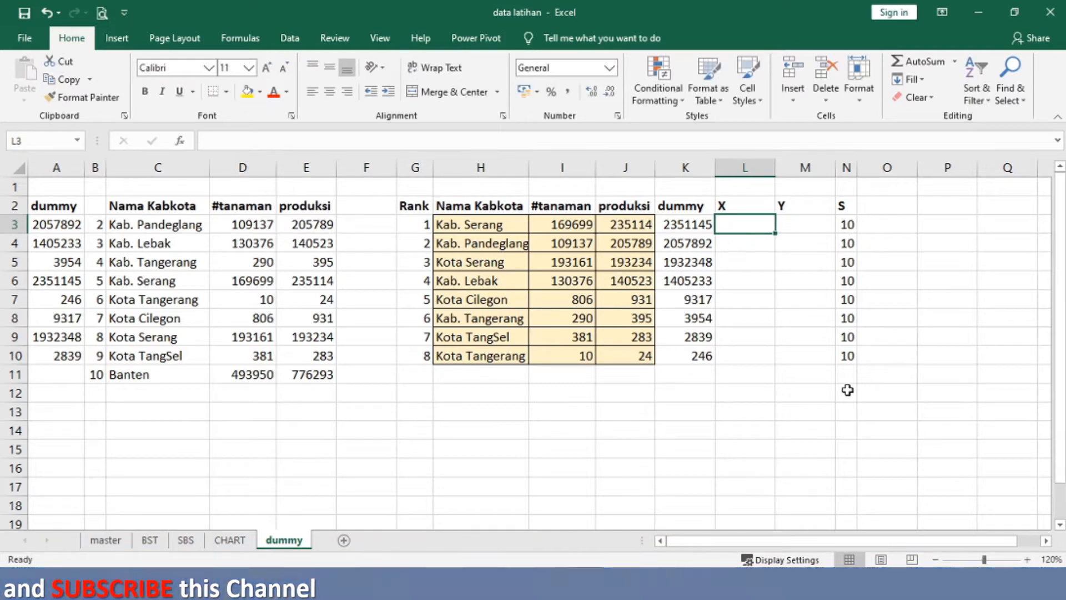
Step: Start a VLOOKUP formula in L3 with the regency name in H3 as the lookup value
click(1028, 559)
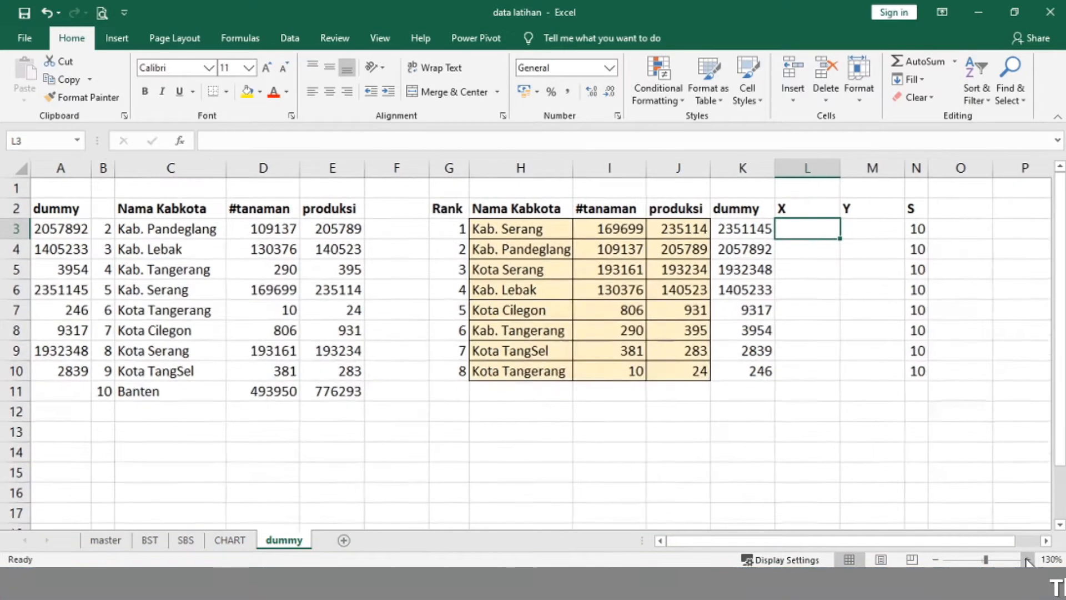
click(1028, 559)
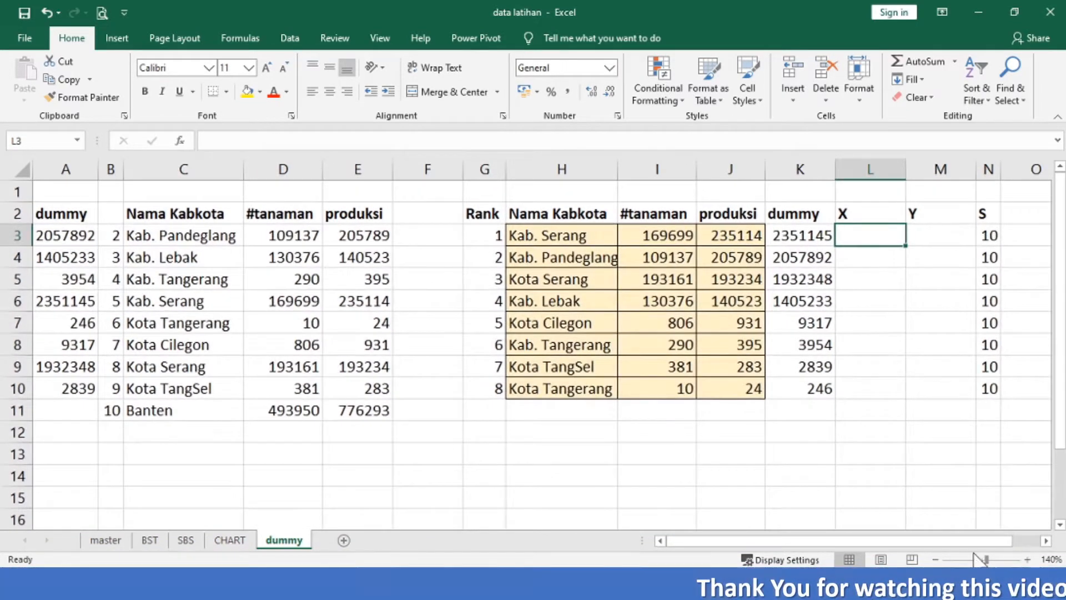
click(1044, 541)
click(1044, 541)
click(1044, 540)
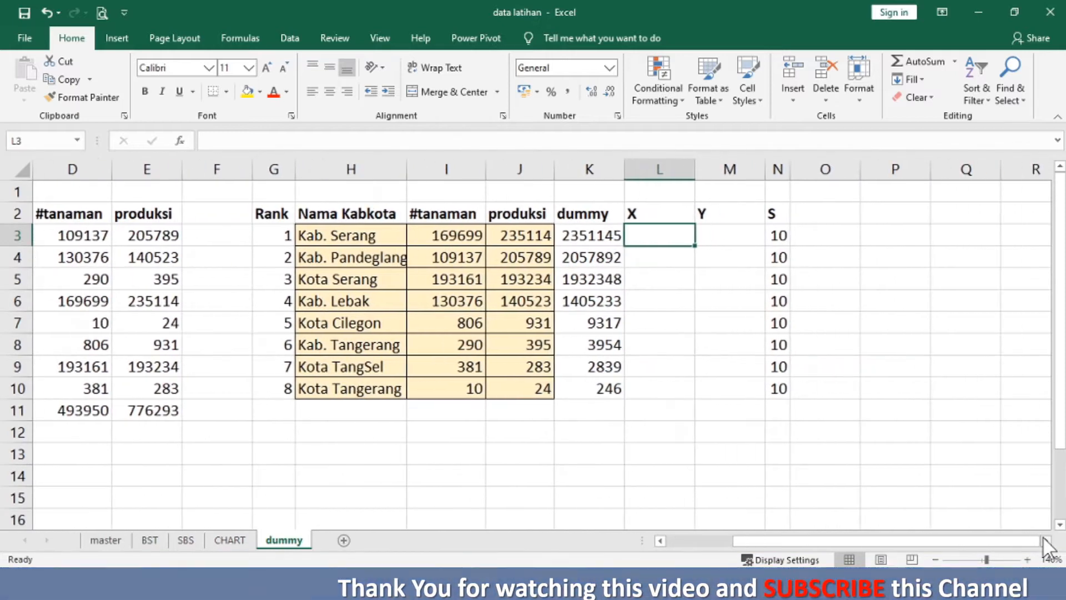
text(=)
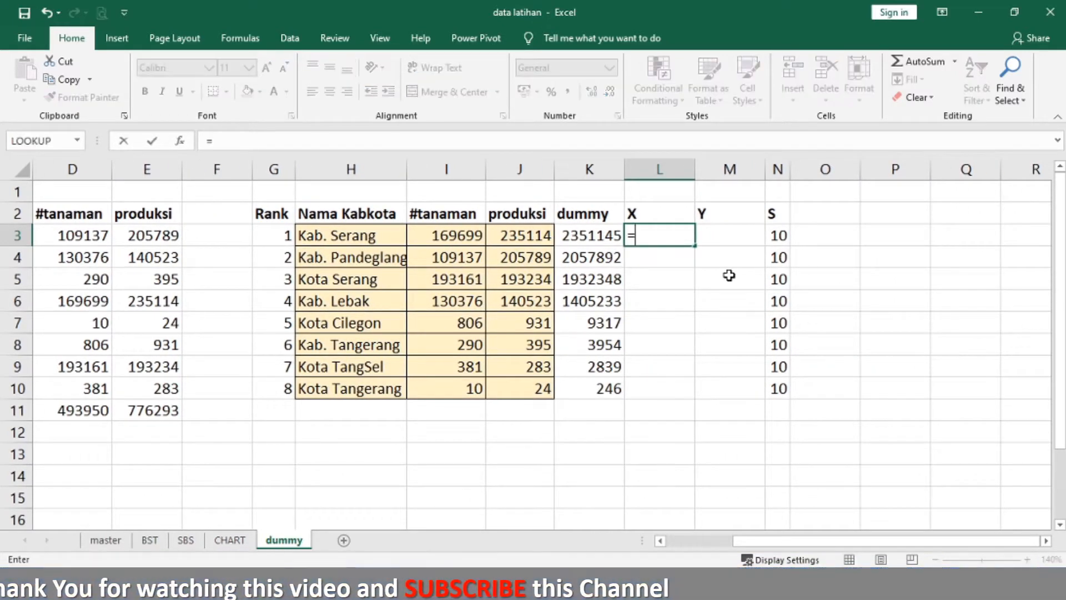
text(vloo)
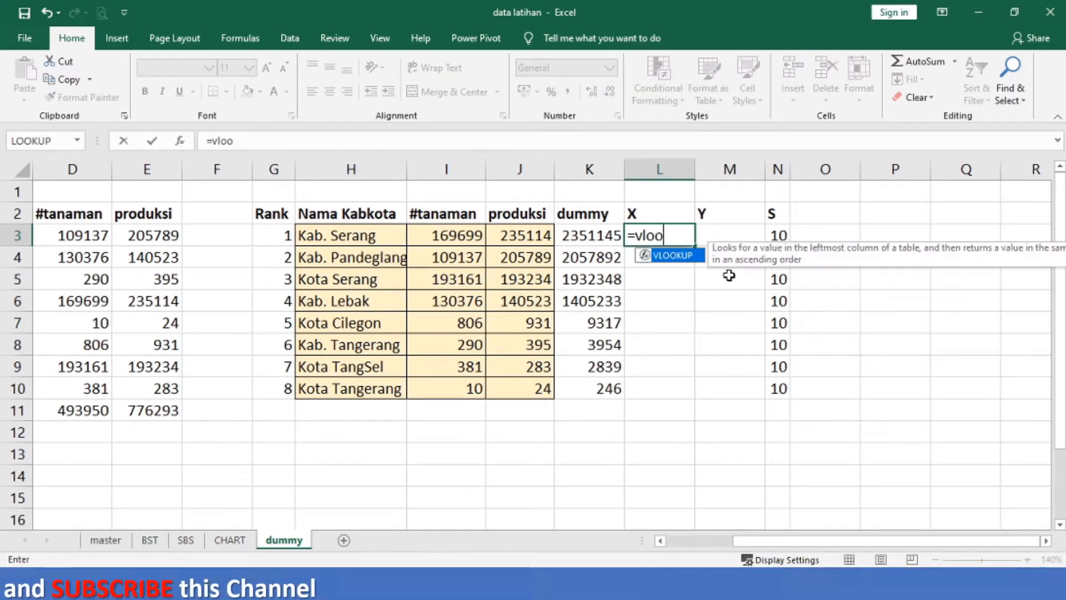
text(kup()
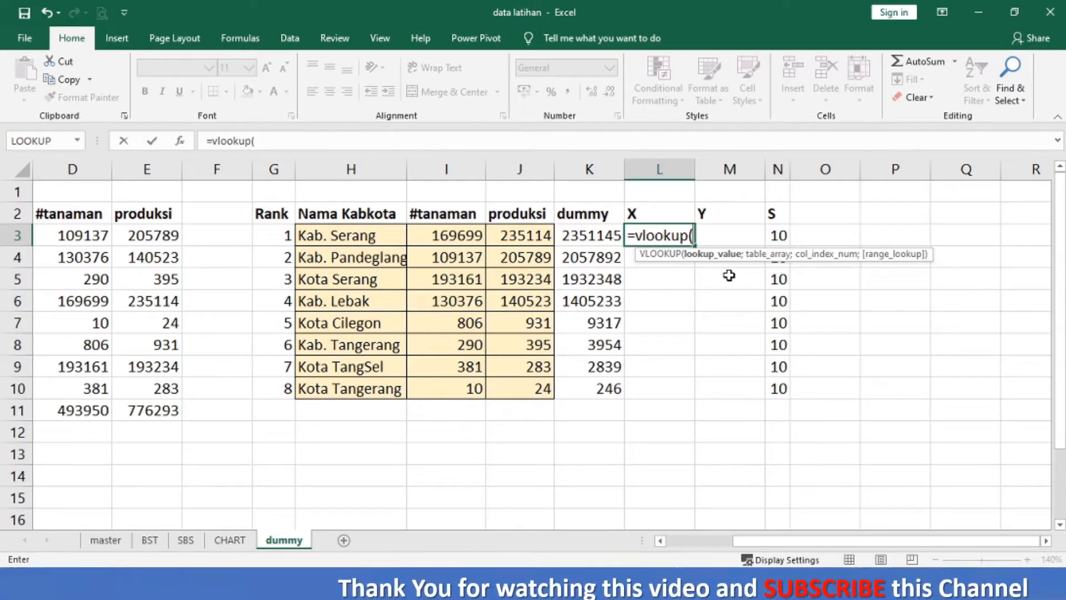
key(Left)
key(Left)
key(Left)
key(Left)
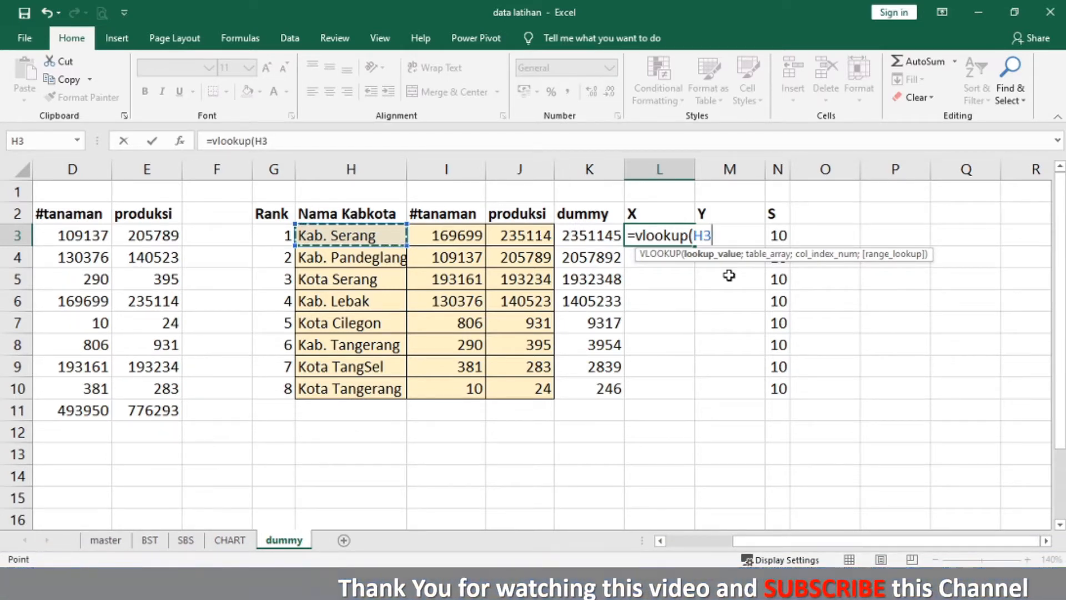
text(;)
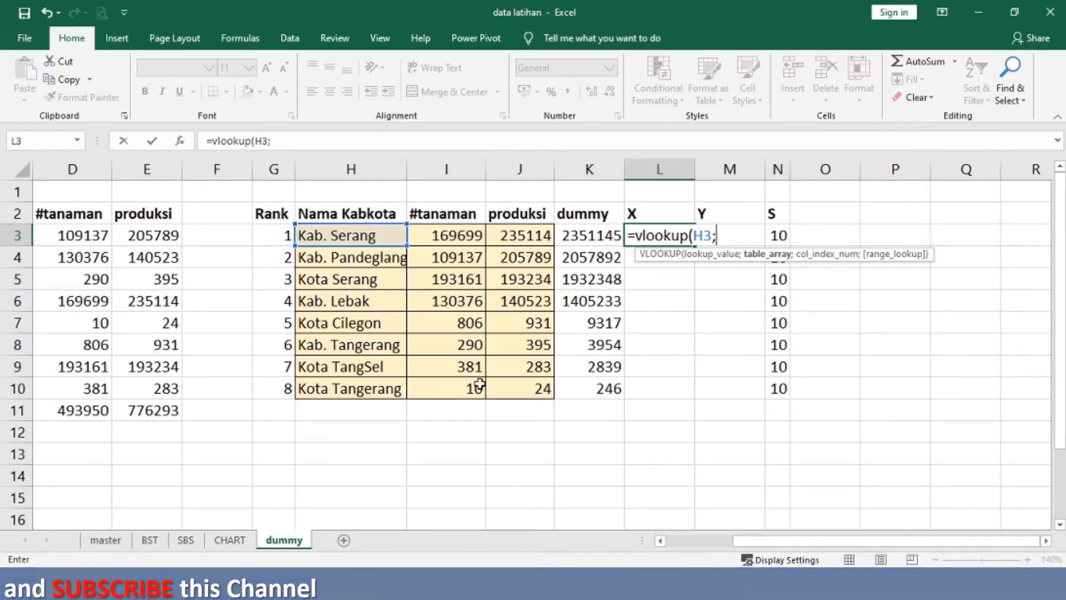
Step: Complete the VLOOKUP with master!C10:F17 as the table array, column index 3 and FALSE for an exact match
click(103, 541)
drag(157, 358, 433, 489)
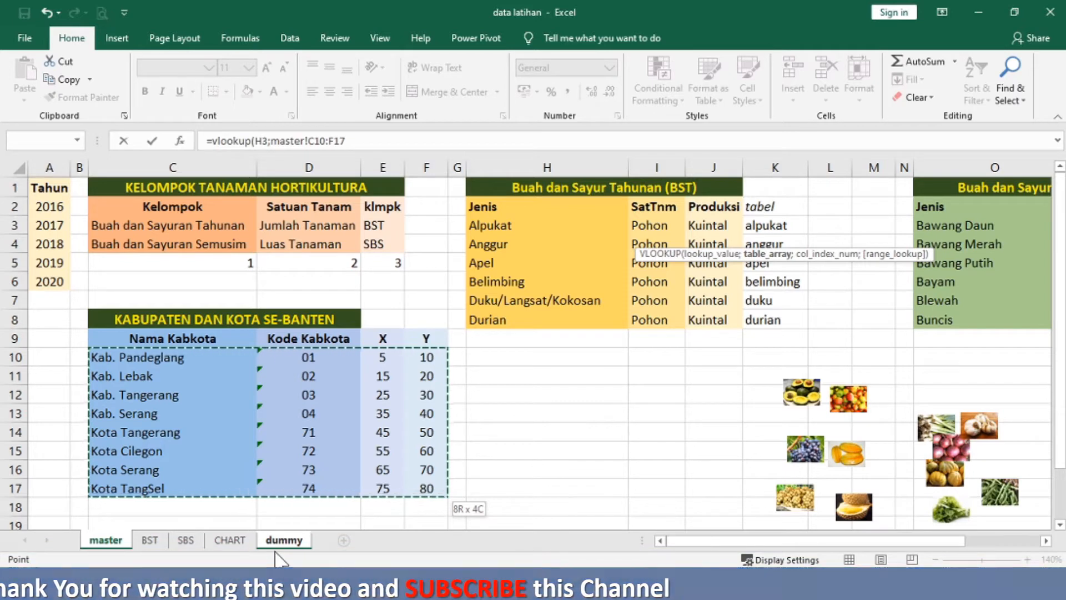
text(;)
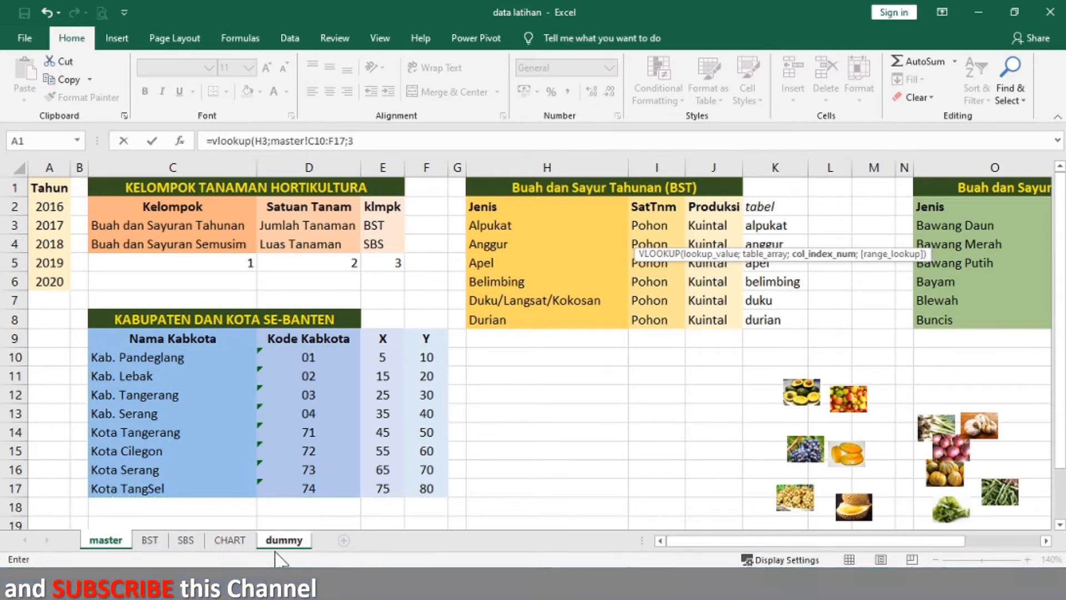
text(3;false))
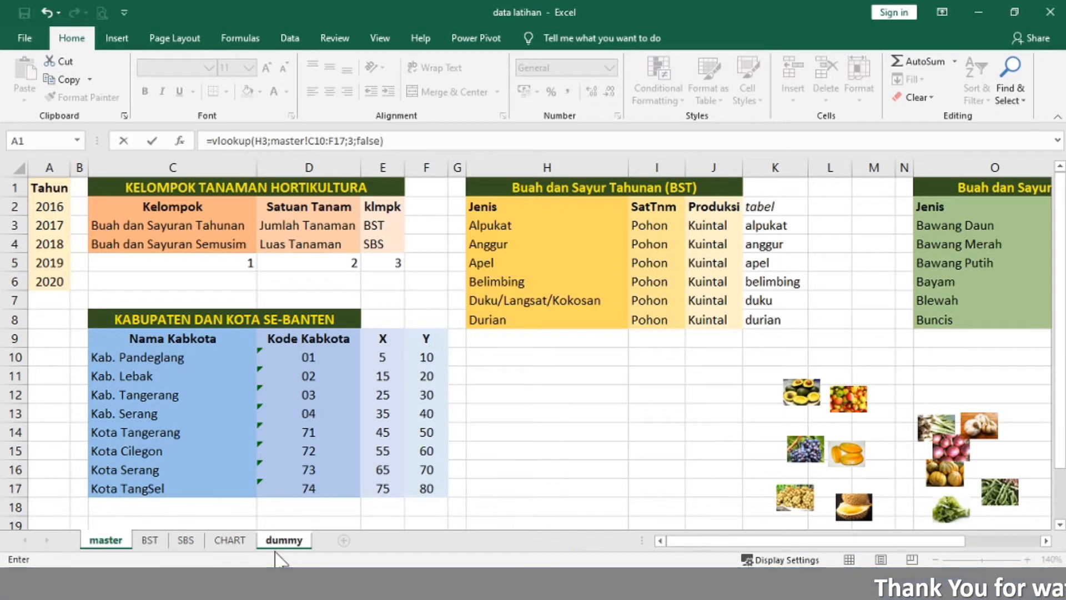
key(Return)
Step: Fill the lookup formula from L3 down the X column to L10
key(Up)
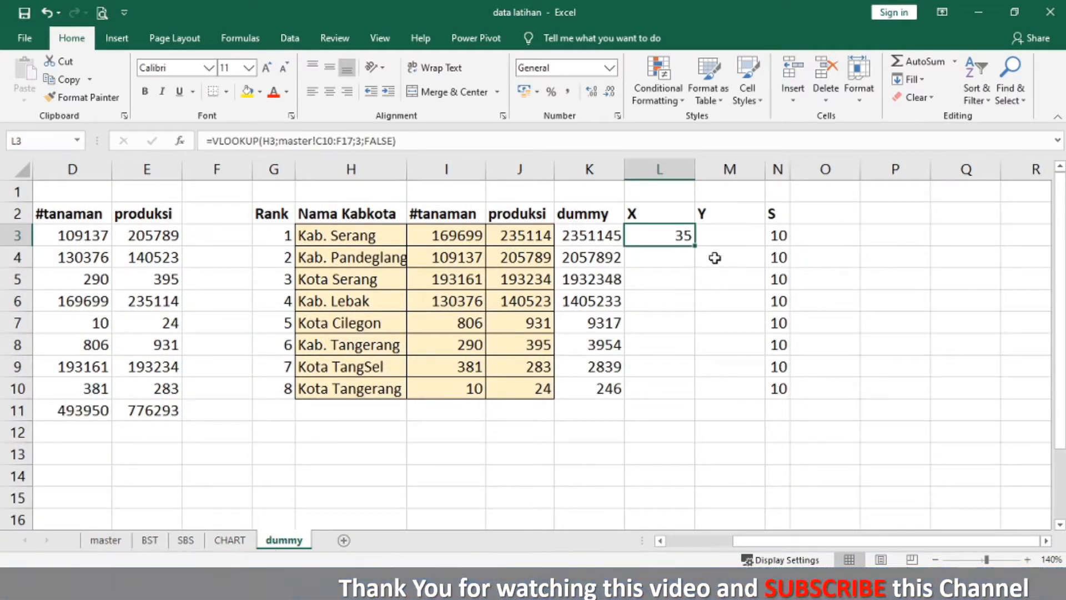
double_click(695, 245)
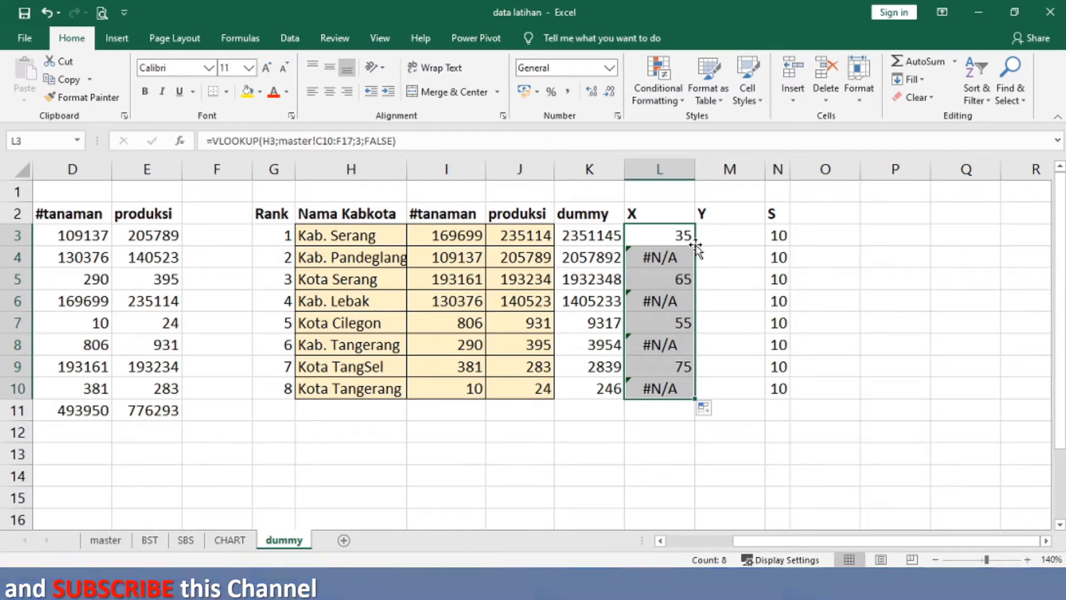
Step: Inspect the table range references in the lookup formulas down the X column, row by row
key(Up)
key(Down)
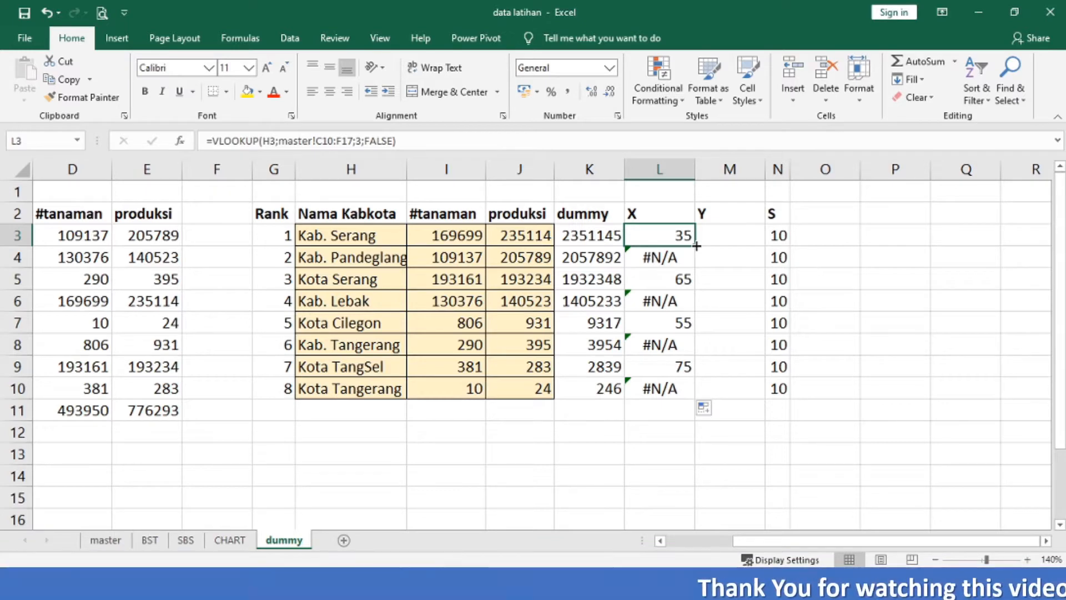
key(Down)
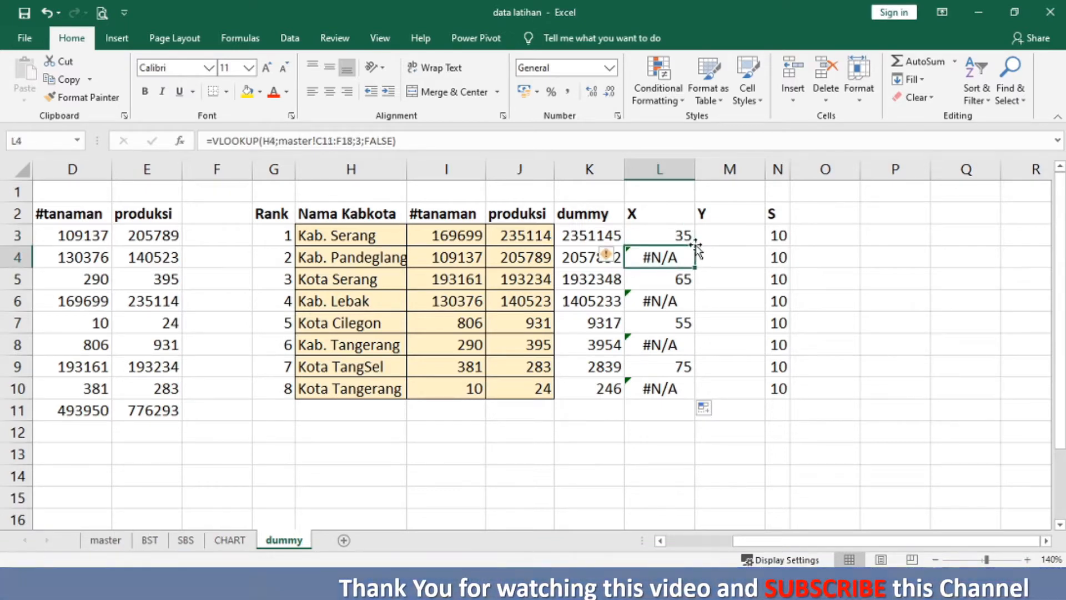
key(Down)
key(Down)
key(Down)
key(Down)
key(Down)
key(Down)
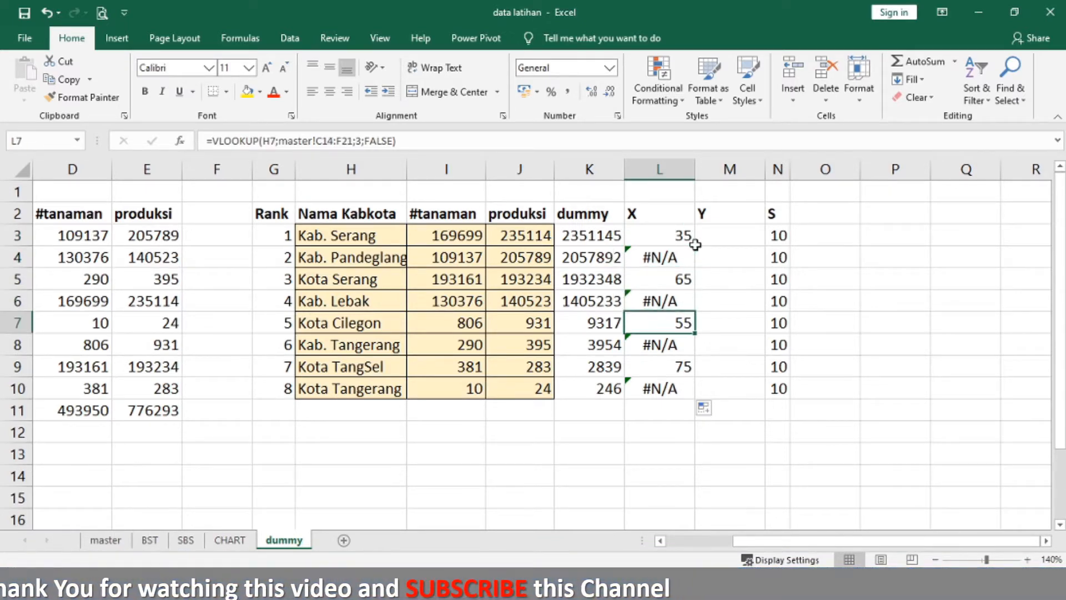
Step: Make the table array in L3's lookup formula absolute as master!$C$10:$F$17 and refill the formula down the X column to L10
key(Up)
key(Up)
key(Up)
key(Up)
key(Up)
key(Up)
key(Up)
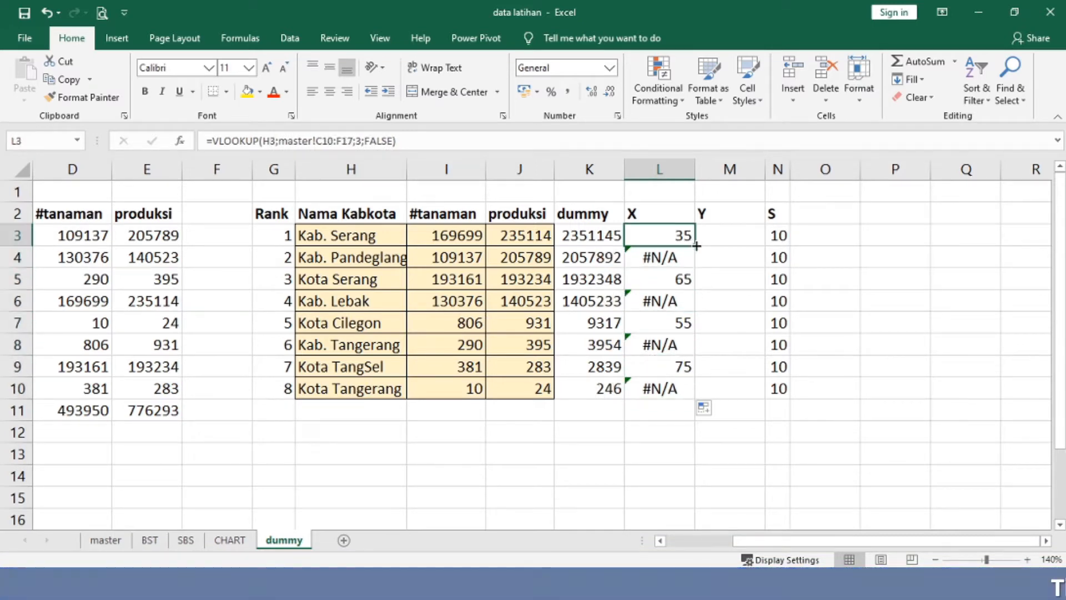
key(F2)
key(Left)
key(Left)
key(Left)
key(Left)
key(Left)
key(Left)
key(Left)
key(Left)
key(Left)
key(Left)
key(Left)
key(Left)
key(Left)
key(Left)
key(Left)
key(Left)
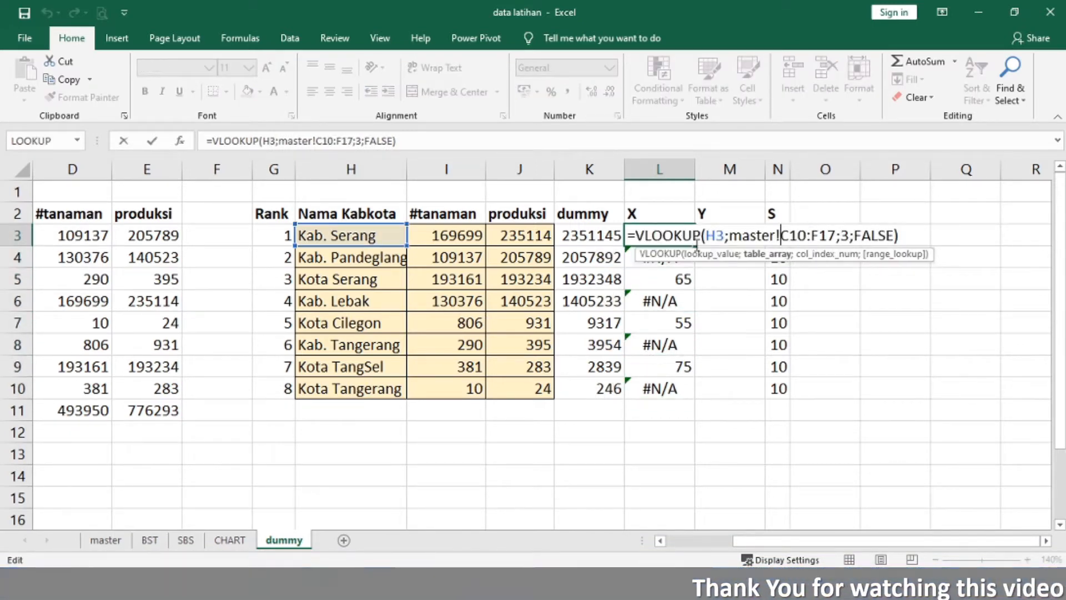
key(Right)
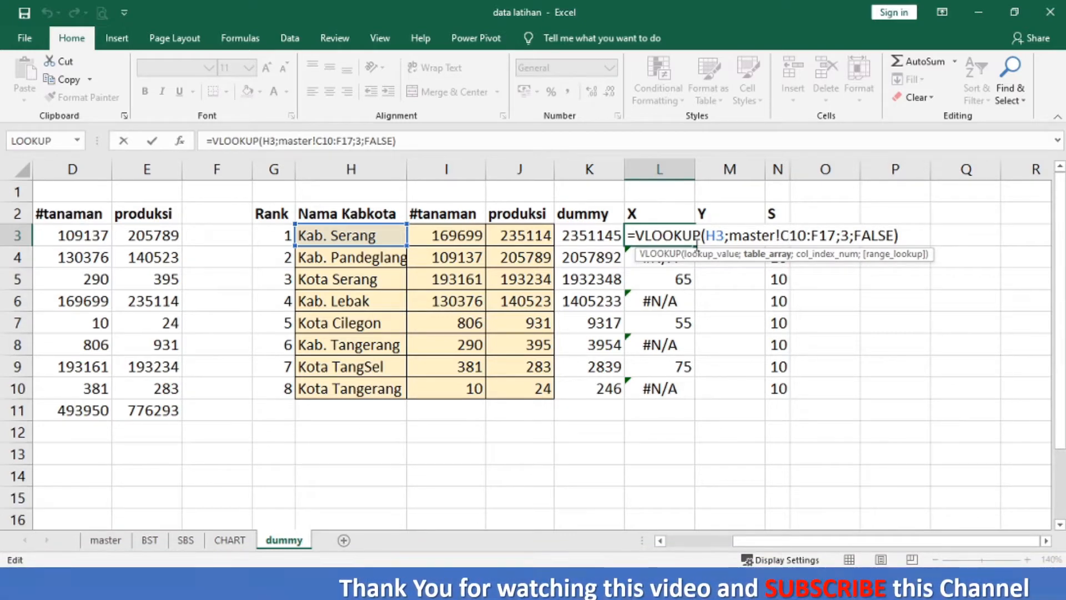
key(F4)
key(Right)
key(Right)
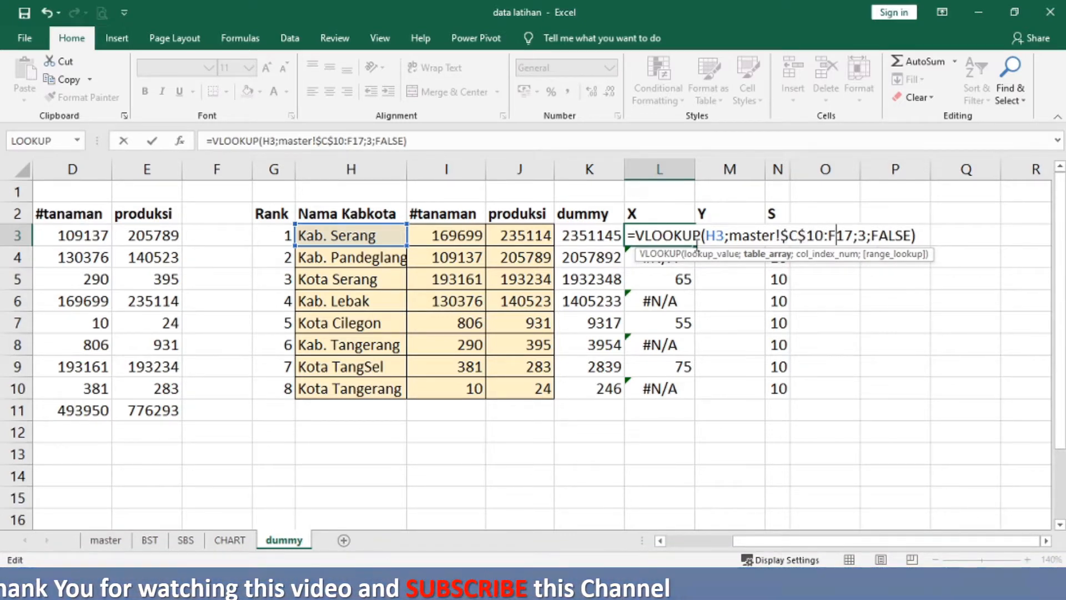
key(F4)
key(ctrl+Return)
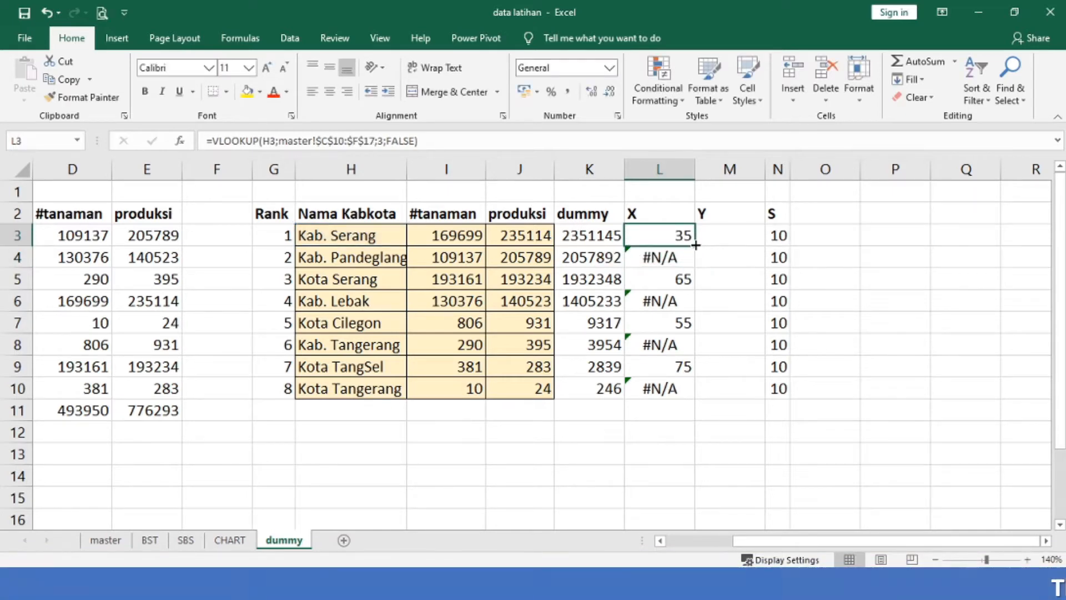
double_click(695, 245)
click(696, 244)
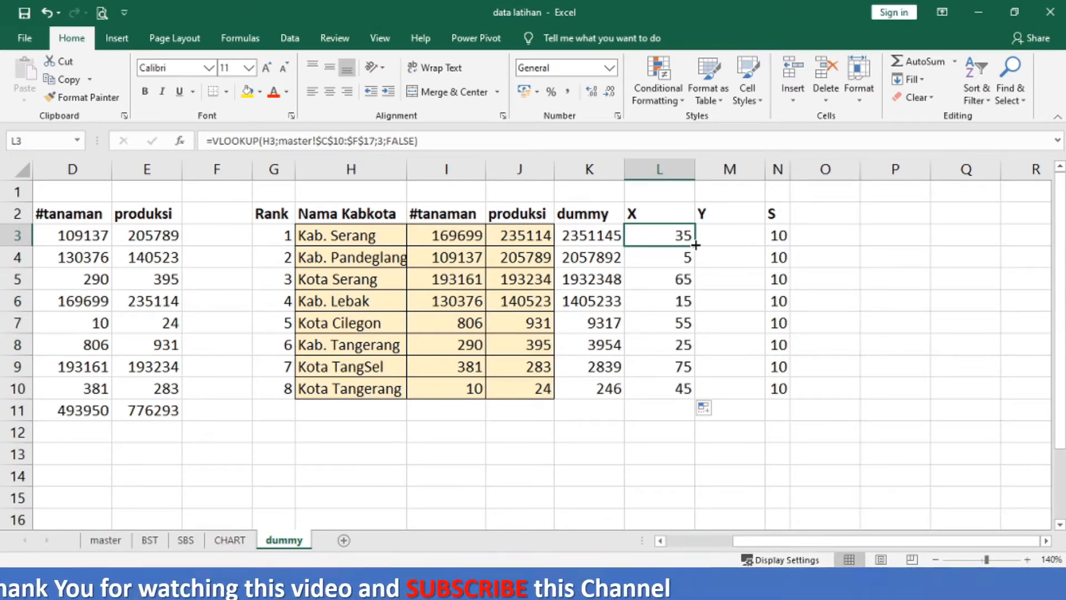
Step: Lock only the column of L3's lookup value, making it $H3, and refill the formula down to L10
key(F2)
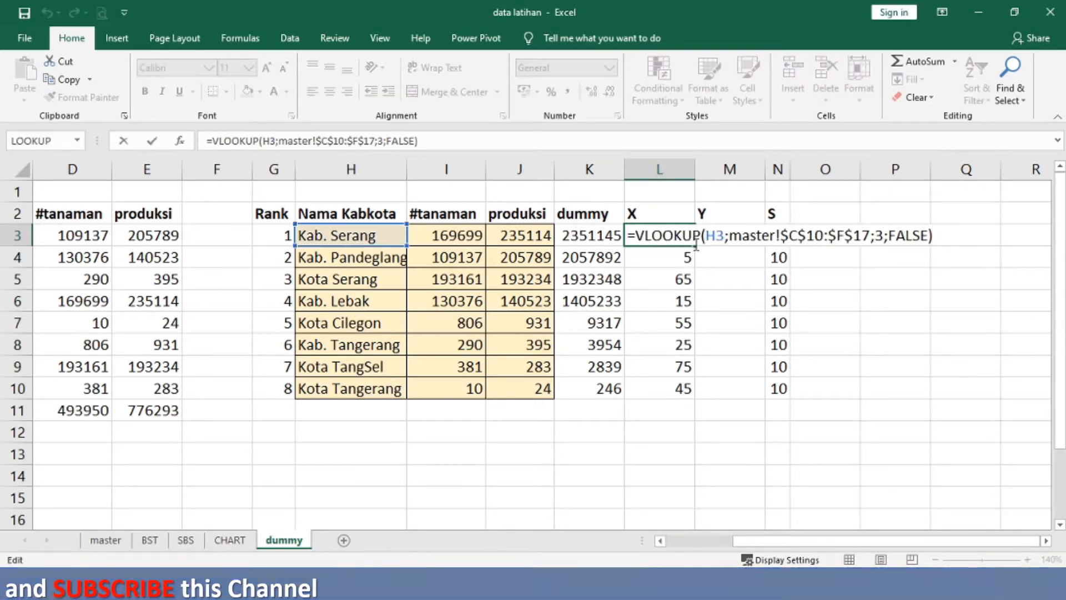
key(Left)
key(Left)
key(Left)
key(Left)
key(Left)
key(Left)
key(Left)
key(Left)
key(Left)
key(Left)
key(Left)
key(Left)
key(Left)
key(Left)
key(Left)
key(Left)
key(Left)
key(Left)
key(Left)
key(Left)
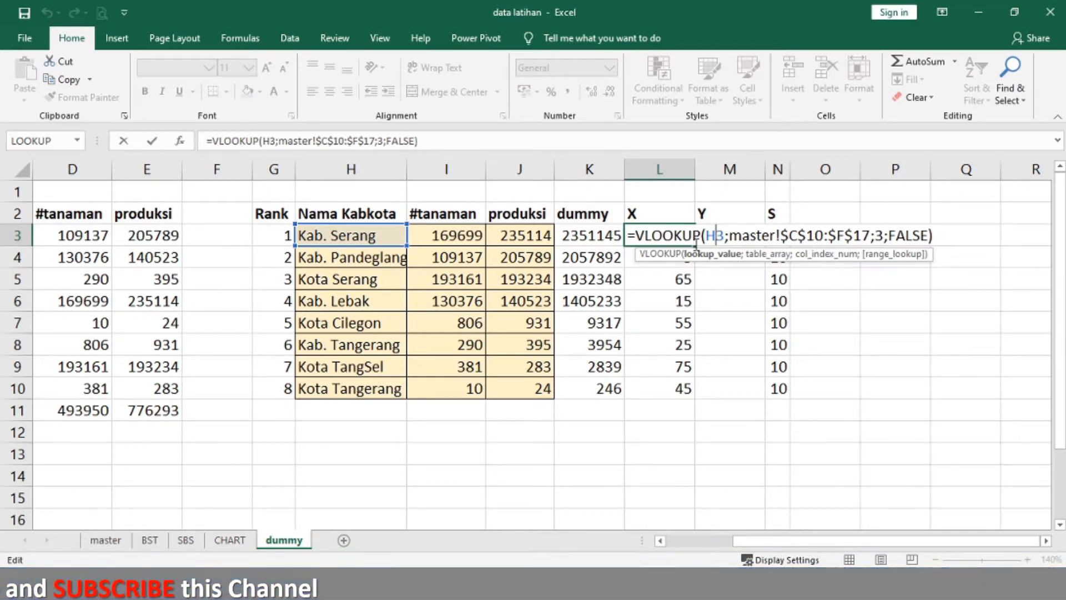
double_click(713, 235)
key(F4)
key(F4)
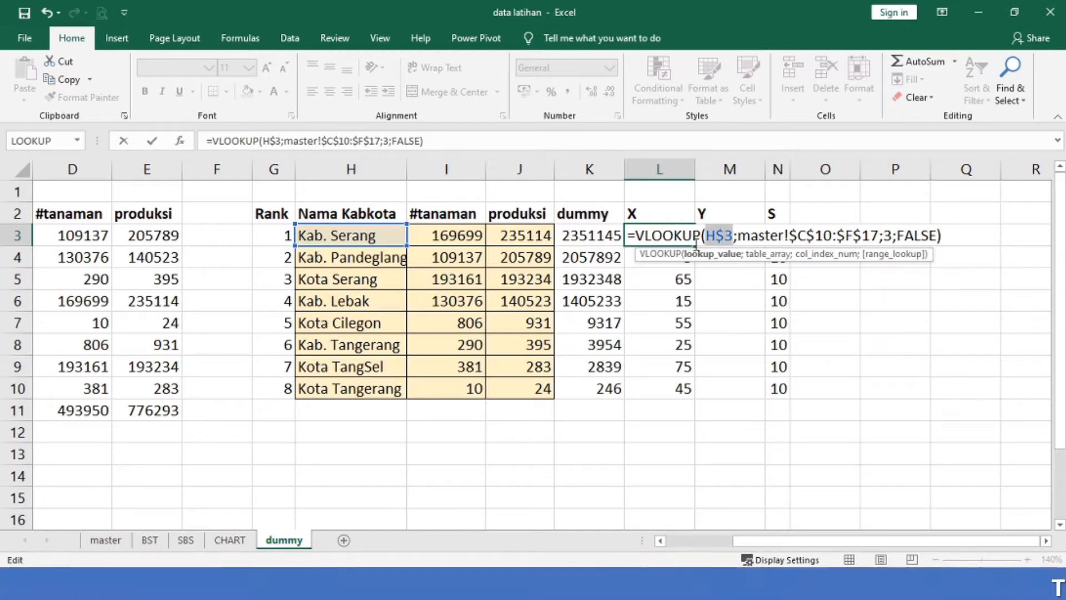
key(F4)
key(Return)
click(694, 243)
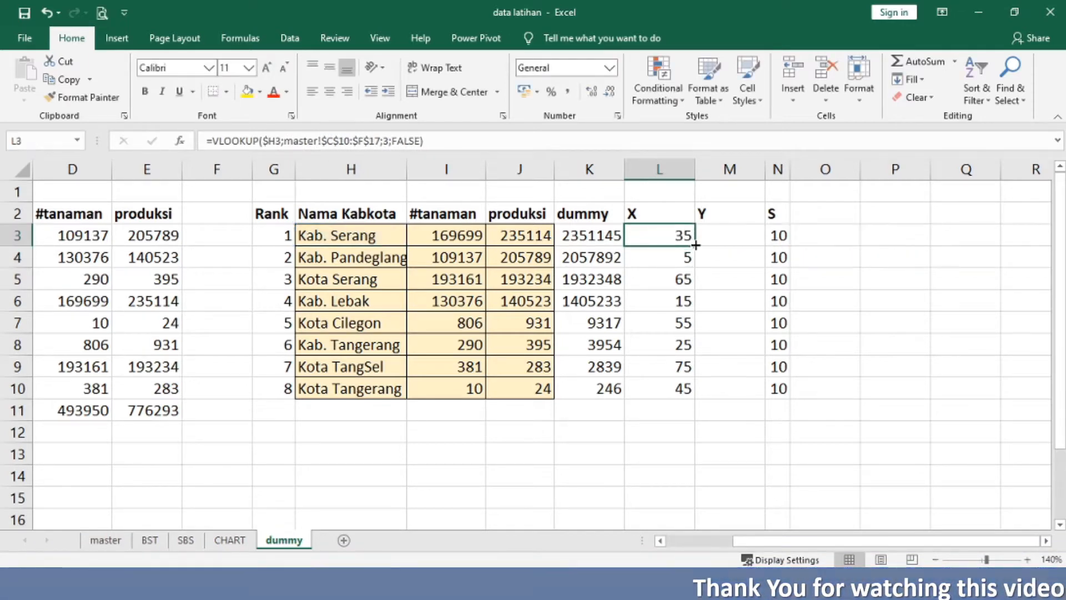
double_click(696, 245)
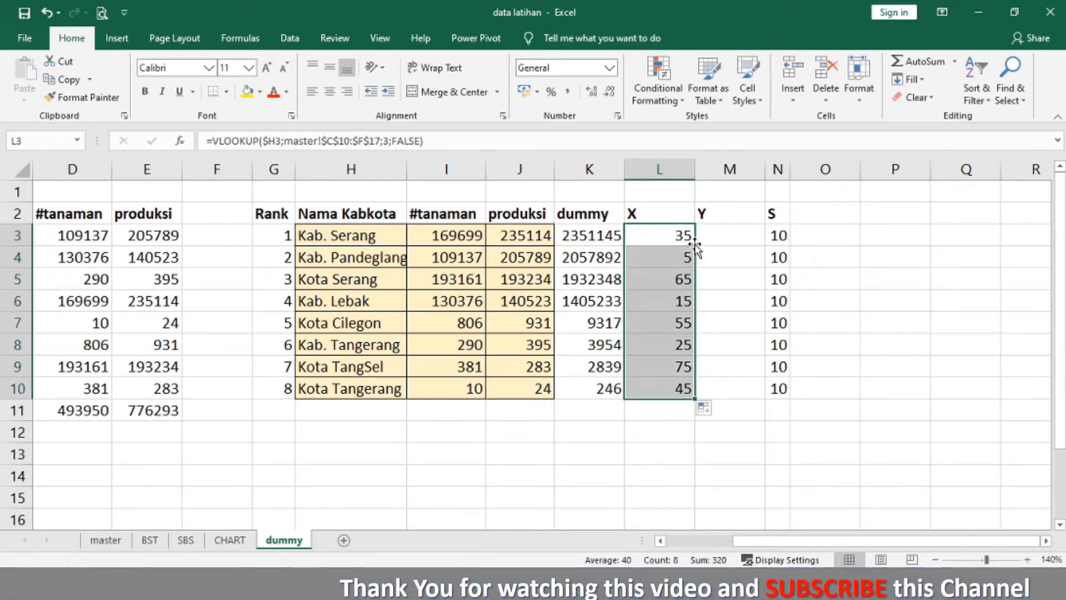
Step: Copy the X column formulas from L3:L10 into the Y column starting at M3
key(ctrl+c)
click(698, 243)
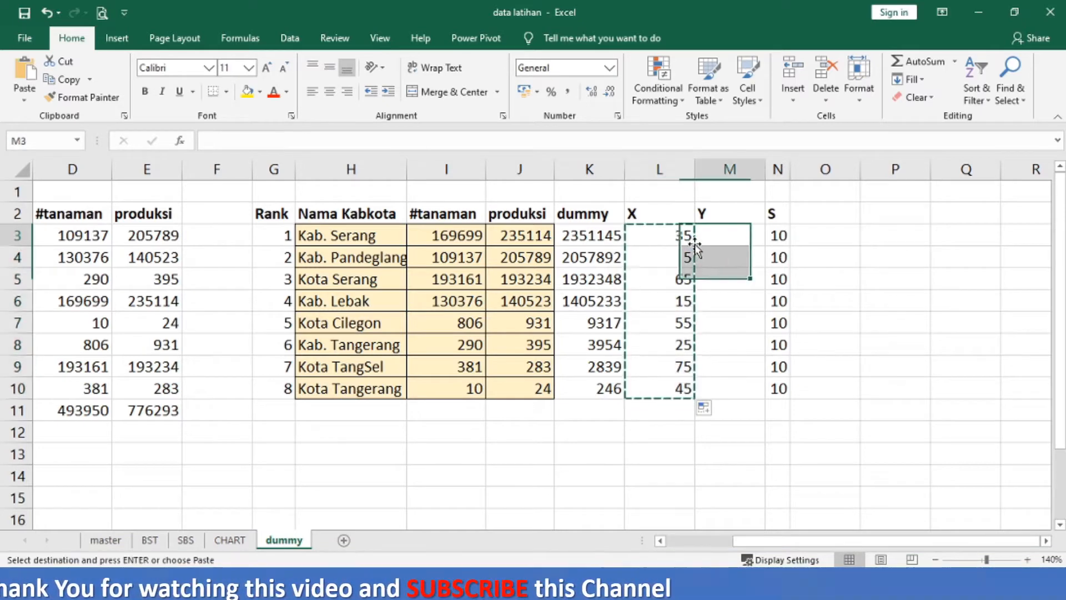
key(ctrl+v)
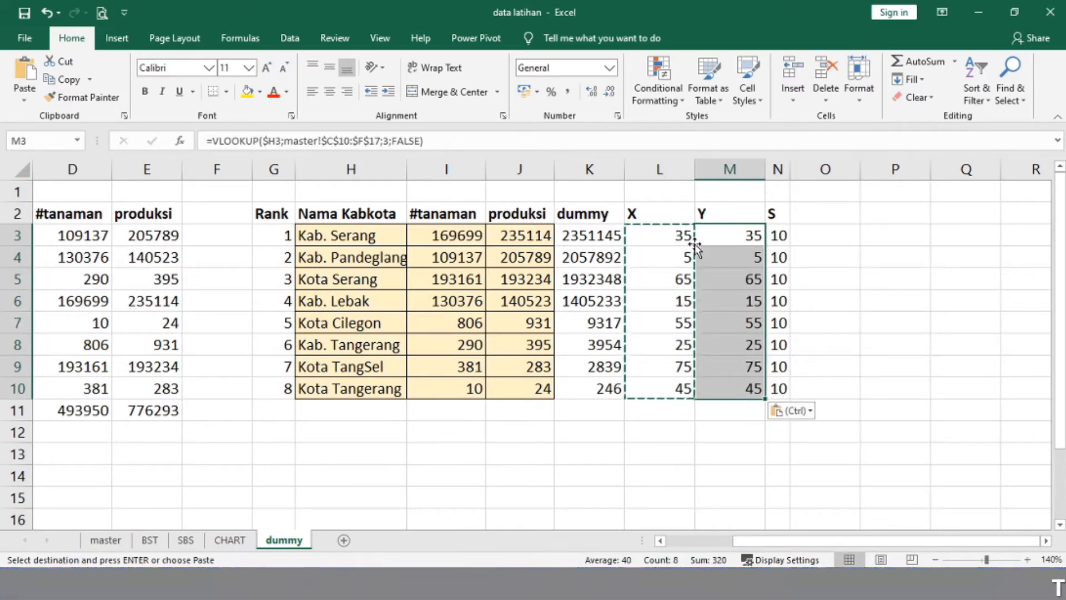
key(Escape)
Step: Change the column index of the lookup formula in M3 to 4 and fill it down the Y column to M10
click(695, 244)
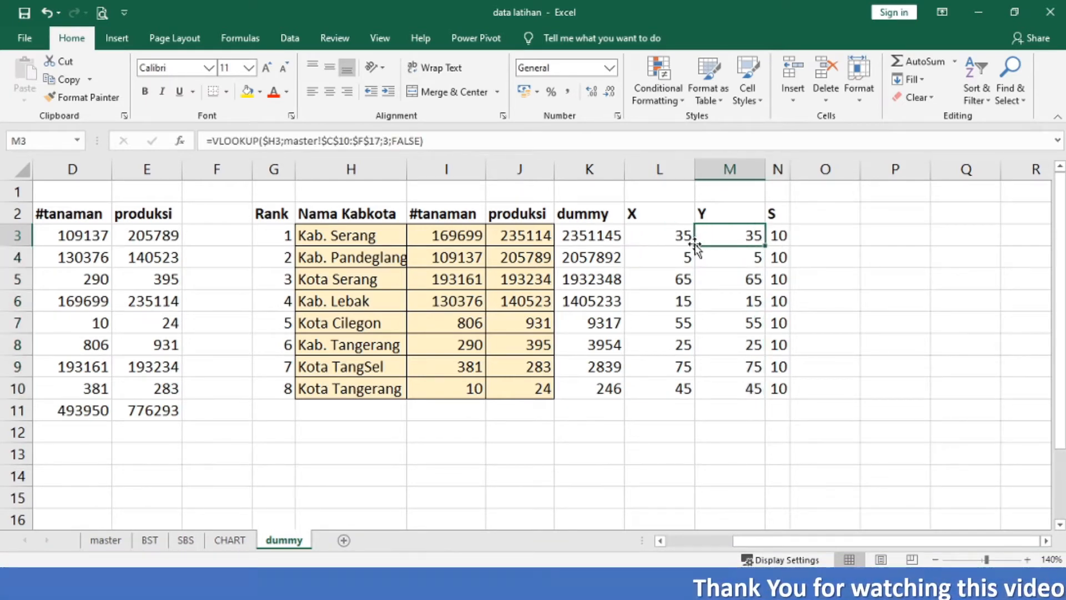
key(F2)
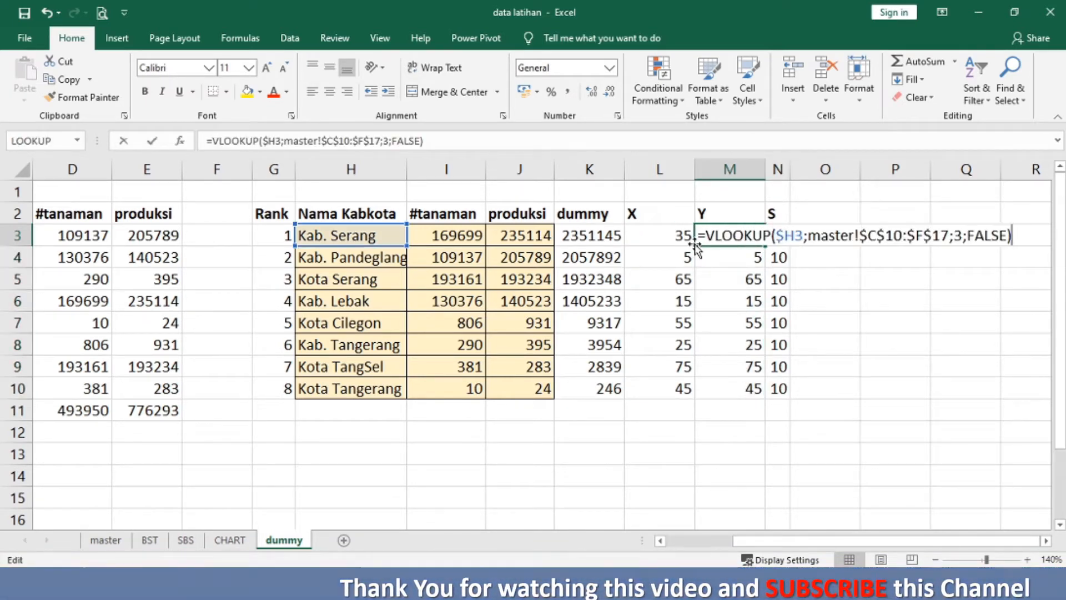
key(Left)
key(Left)
key(Left)
key(Left)
key(Left)
key(Left)
key(Left)
key(Left)
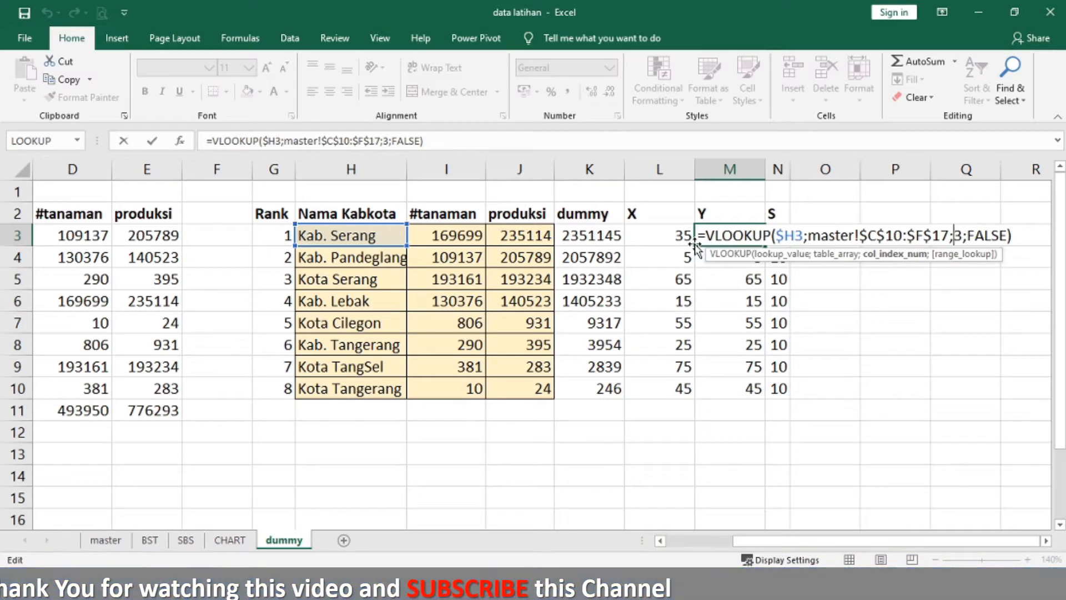
key(shift+Right)
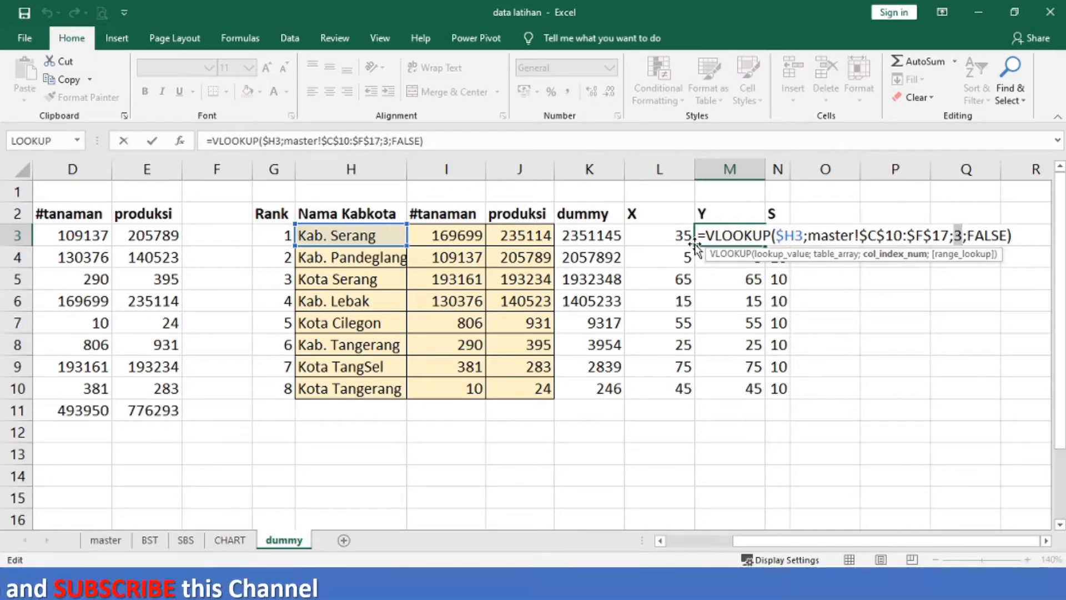
text(4)
key(Return)
click(697, 240)
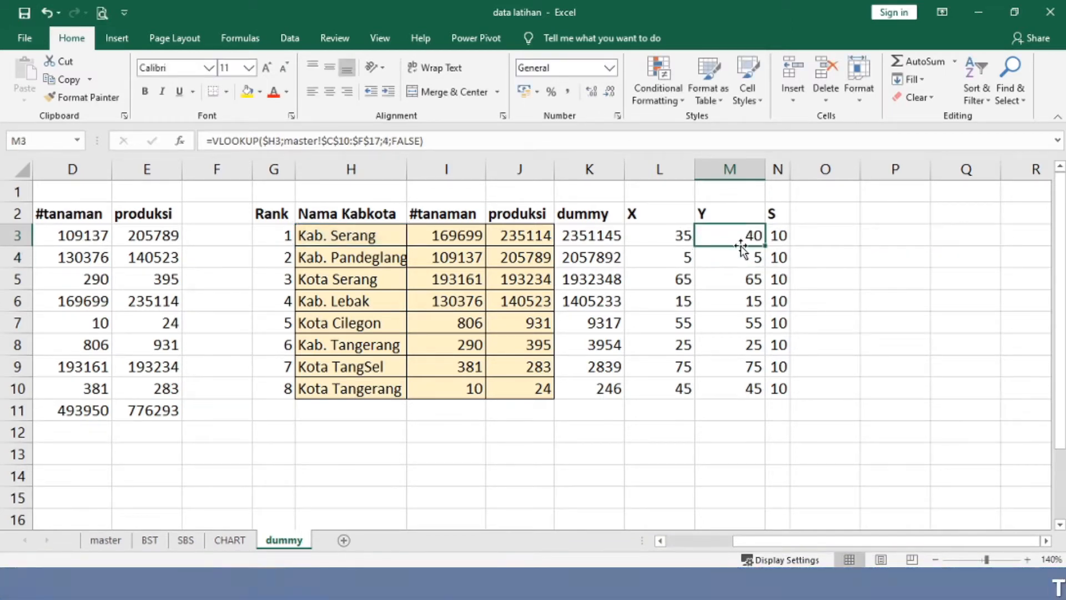
double_click(764, 246)
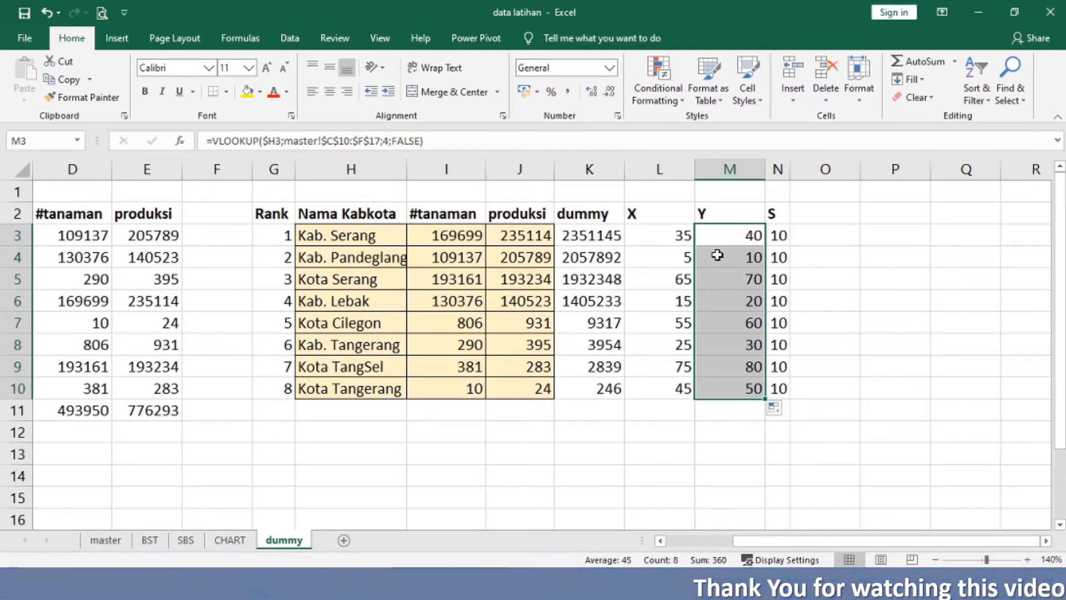
click(332, 236)
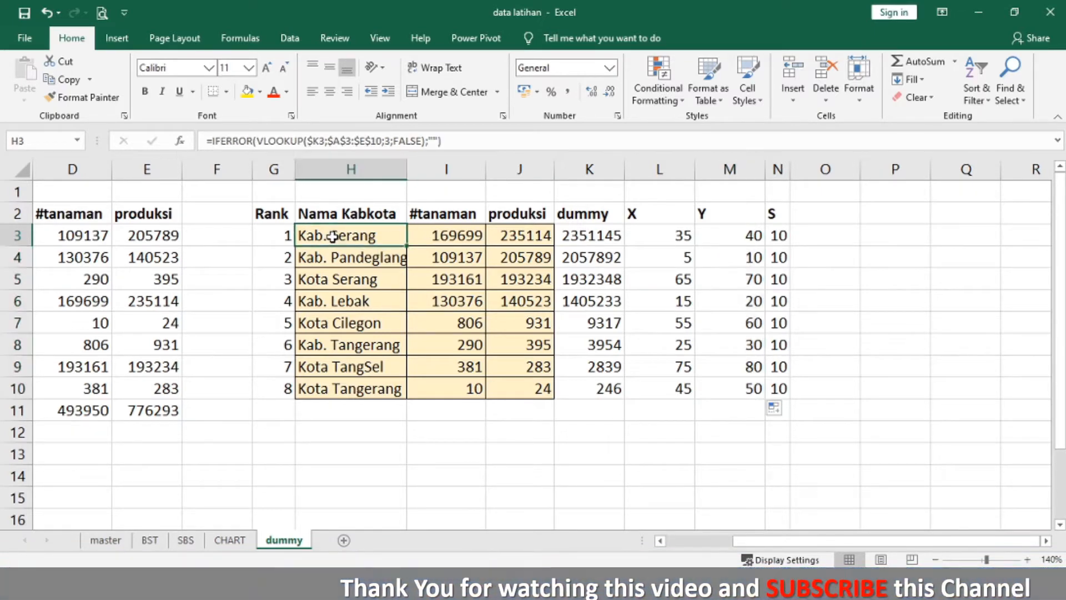
key(shift+Down)
key(shift+Down)
key(shift+Down)
key(shift+Down)
key(shift+Down)
key(shift+Down)
key(shift+Down)
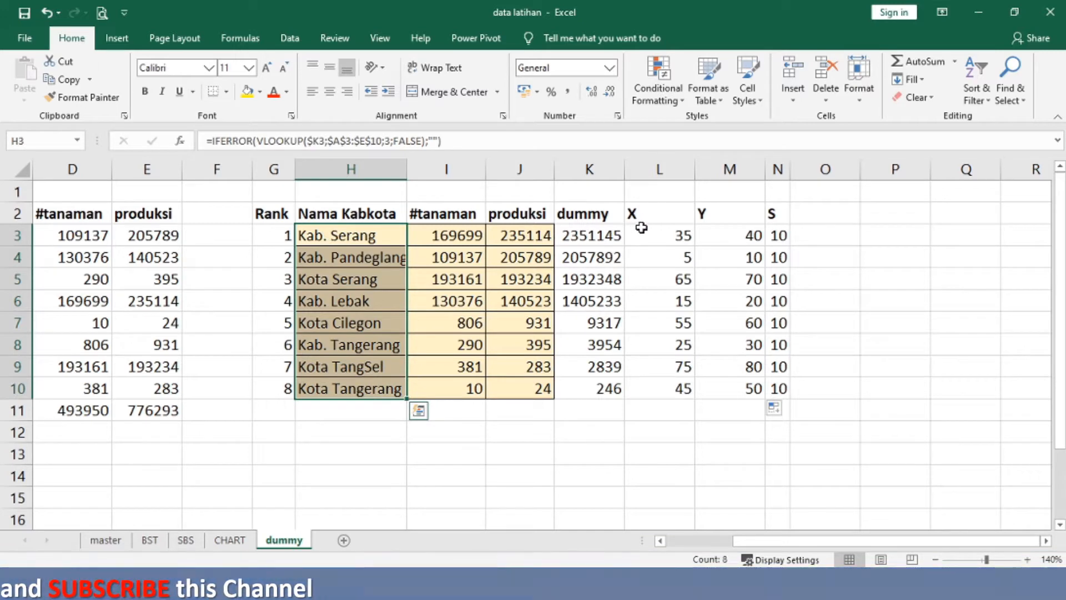
drag(641, 228, 758, 333)
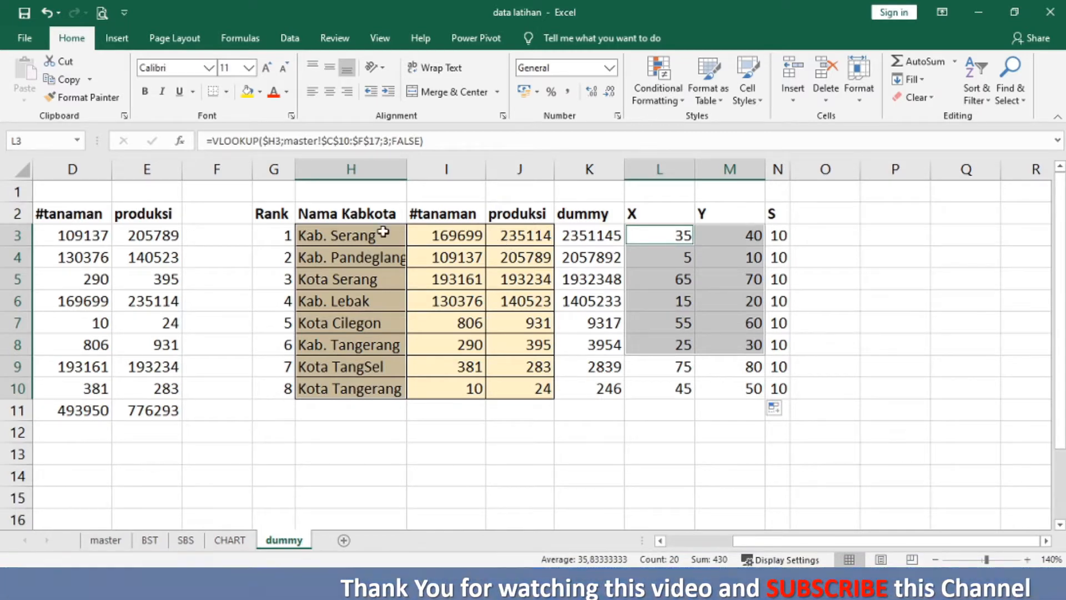
Step: Insert a 2-D bubble chart from the regency names in H3:H10 together with the X, Y and S values in L3:N10
drag(366, 234, 364, 391)
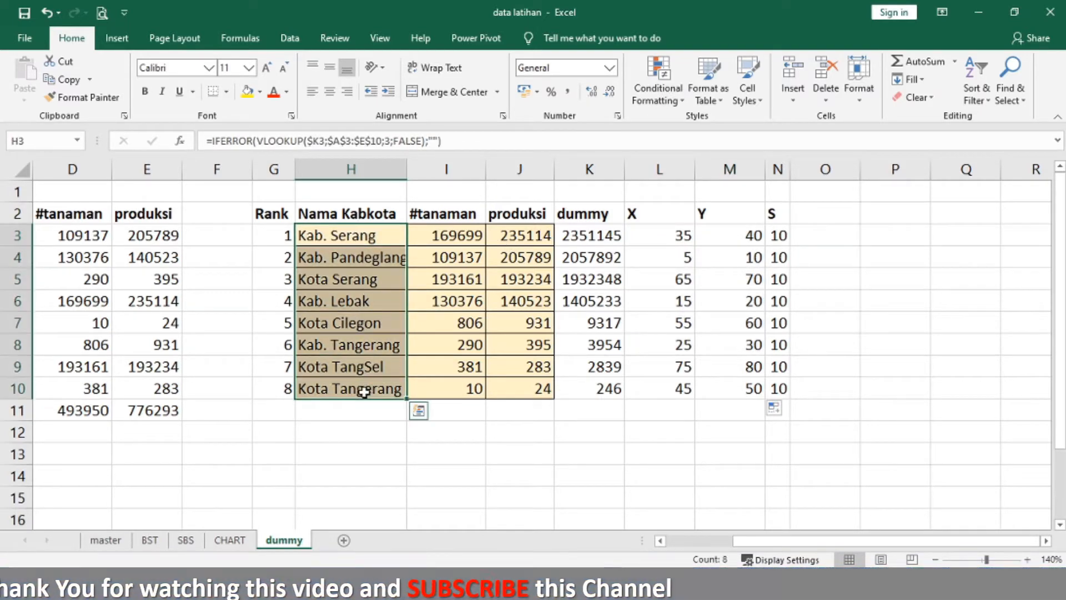
drag(740, 268, 771, 383)
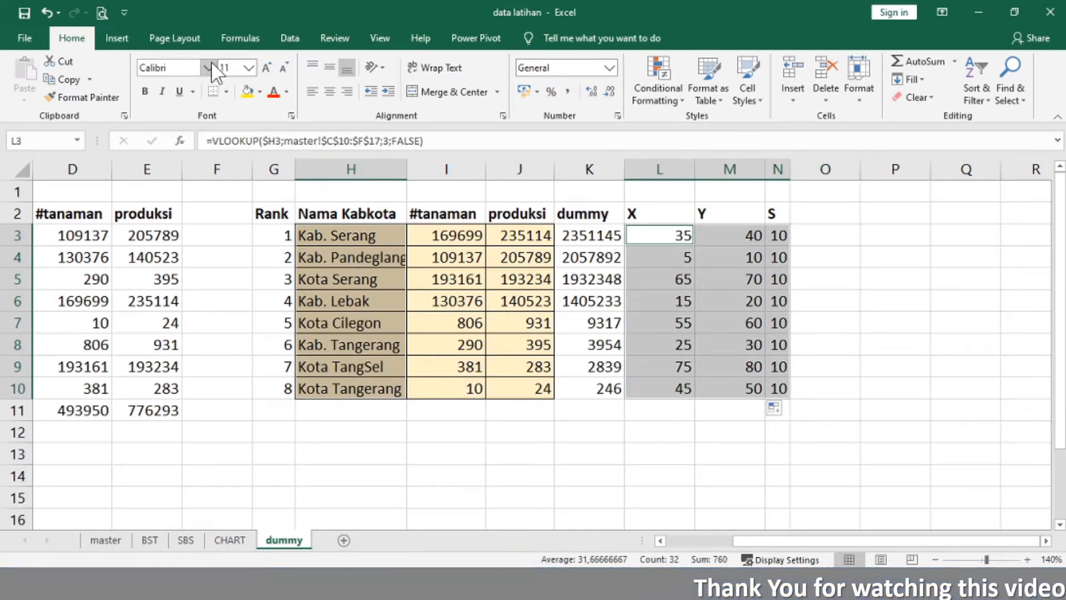
click(117, 37)
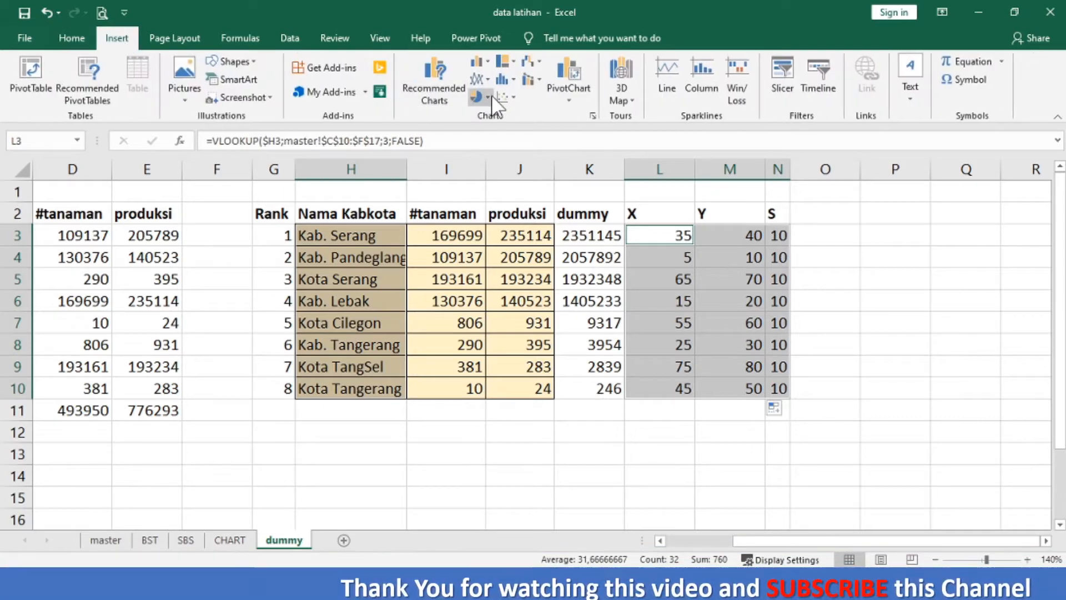
click(511, 97)
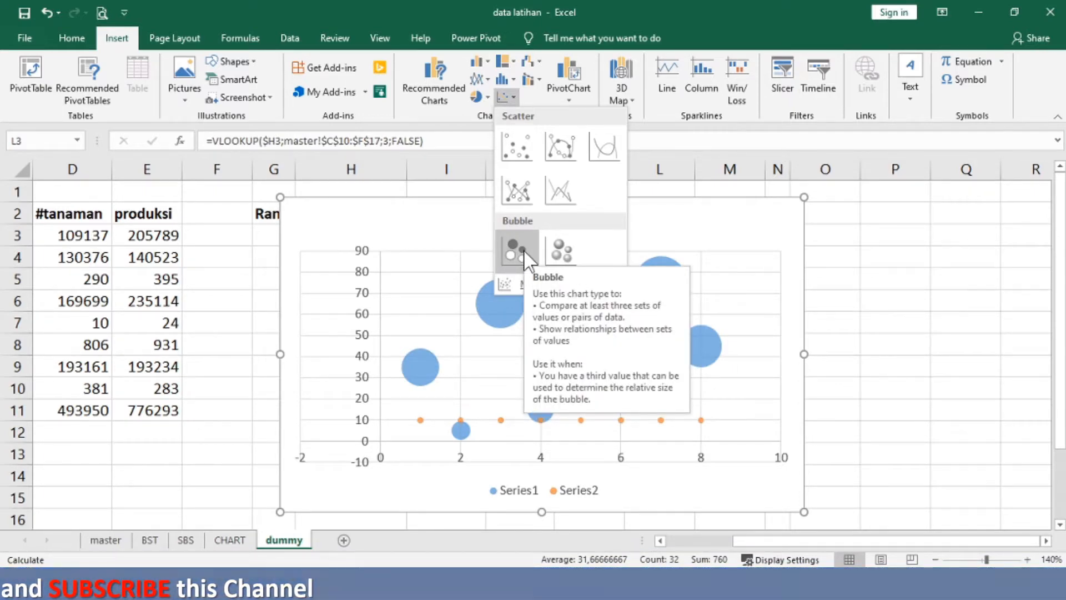
click(524, 249)
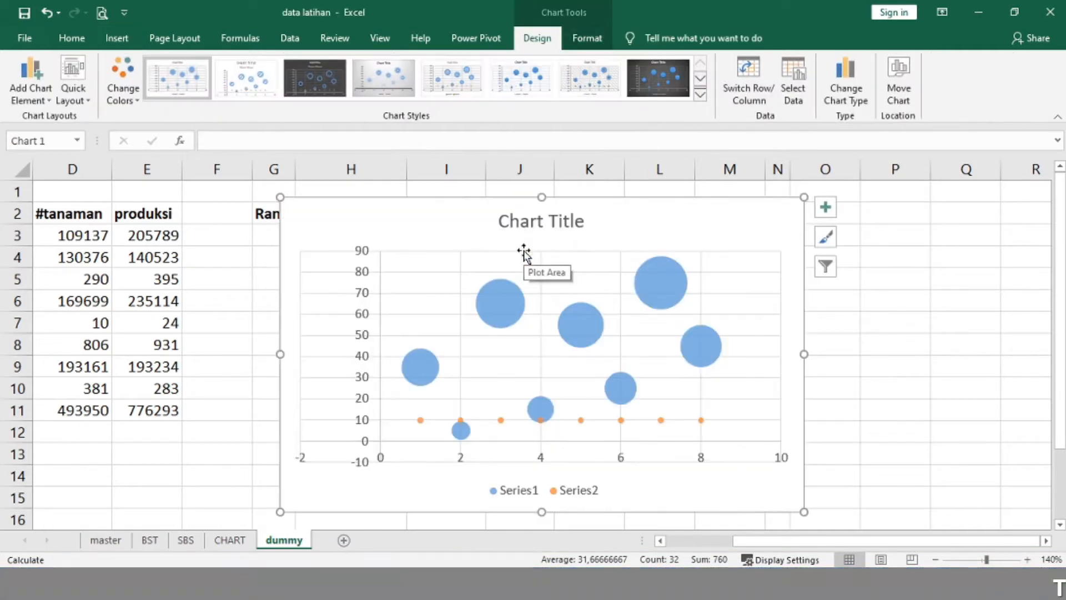
Step: Delete the title and the legend from the bubble chart
click(556, 222)
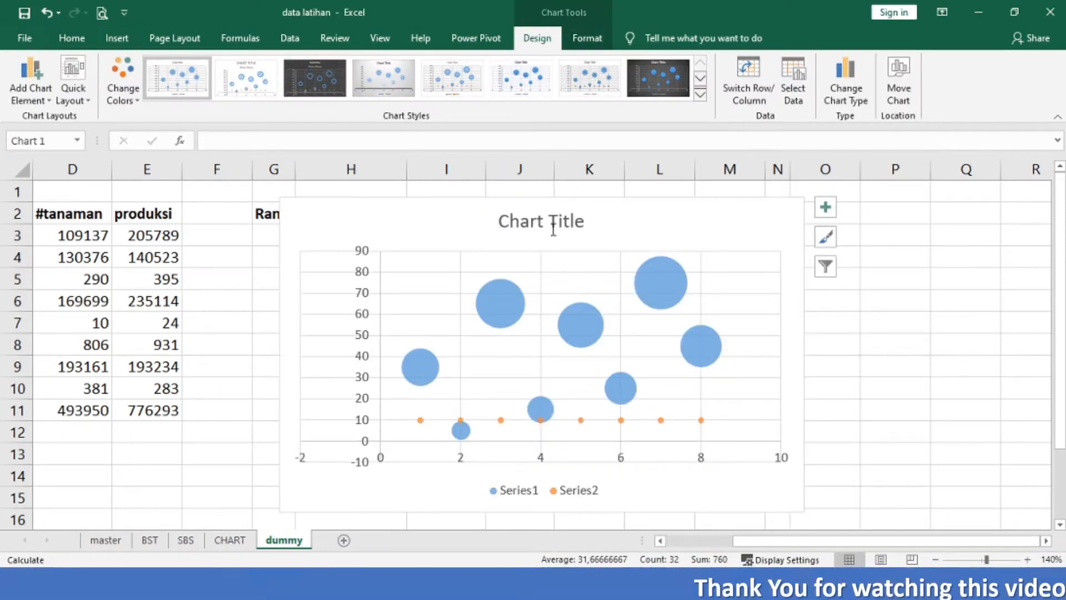
key(Delete)
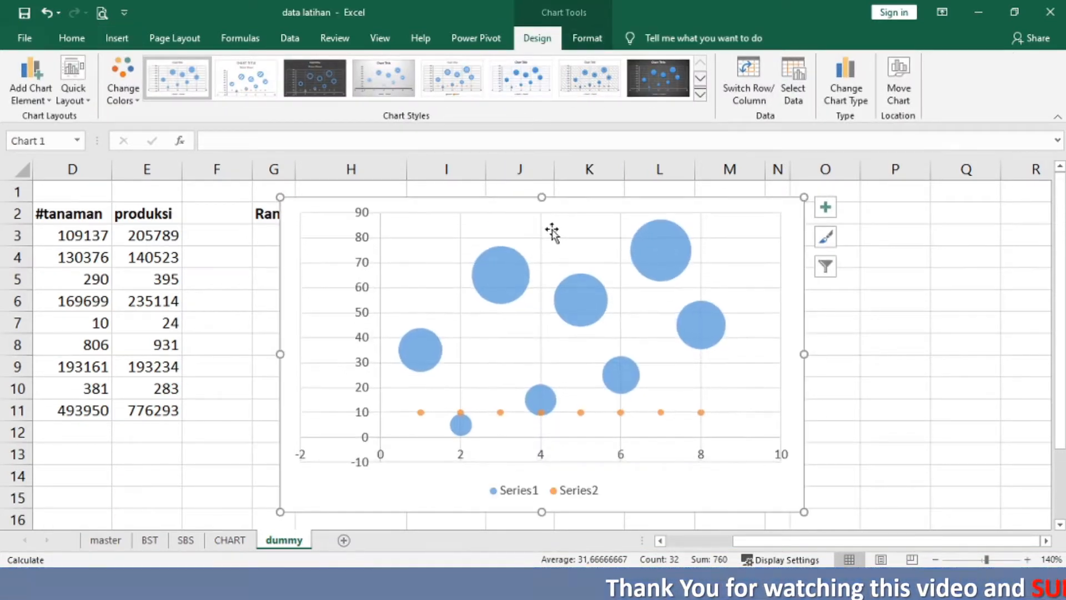
click(544, 492)
key(Delete)
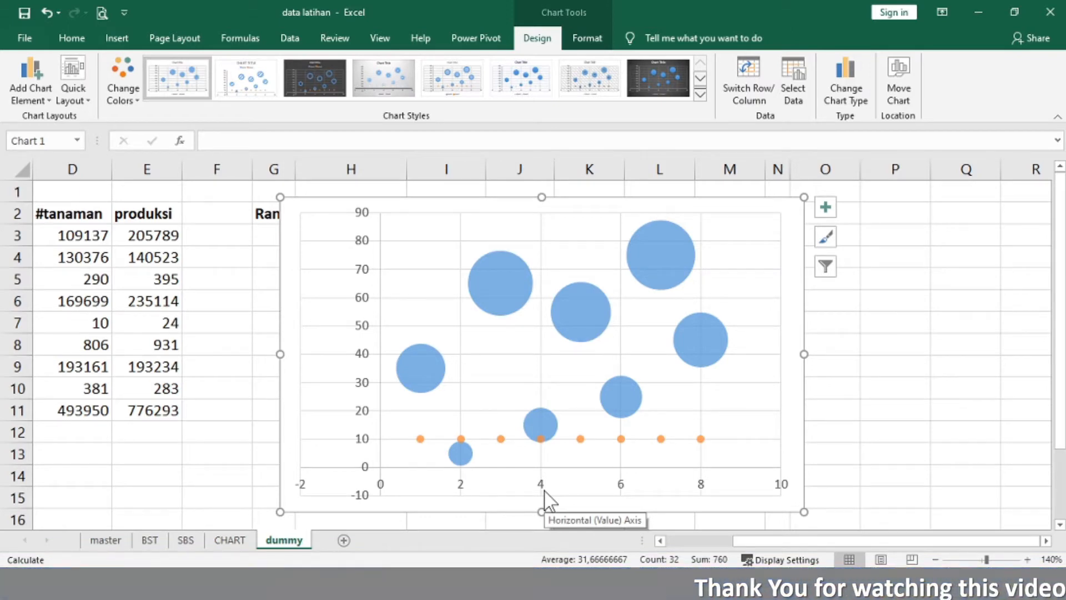
Step: Delete the chart's horizontal and vertical gridlines and move the chart directly below the ranking table
click(426, 242)
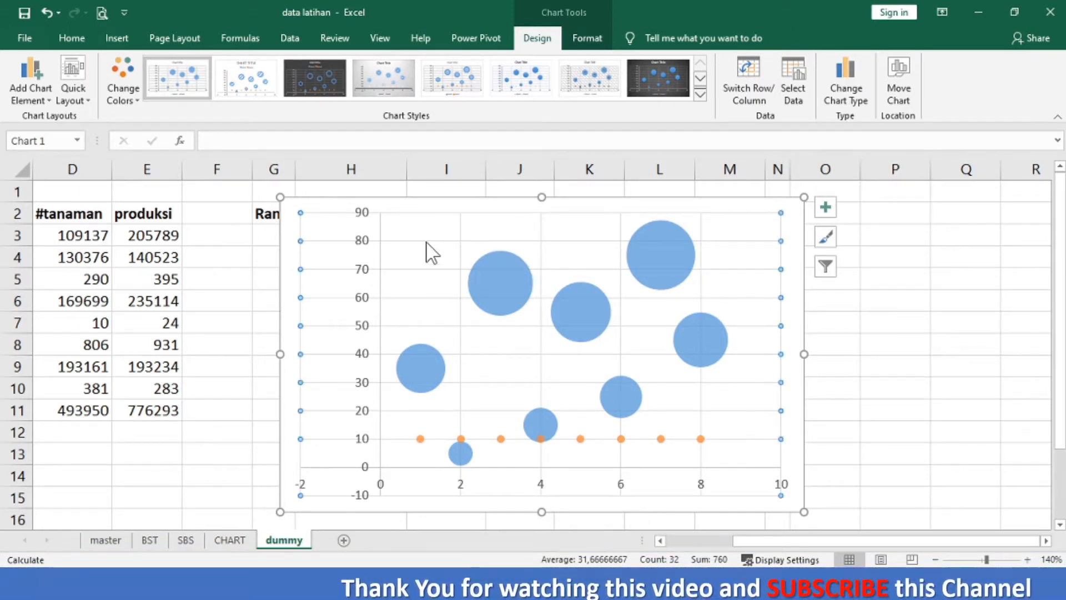
key(Delete)
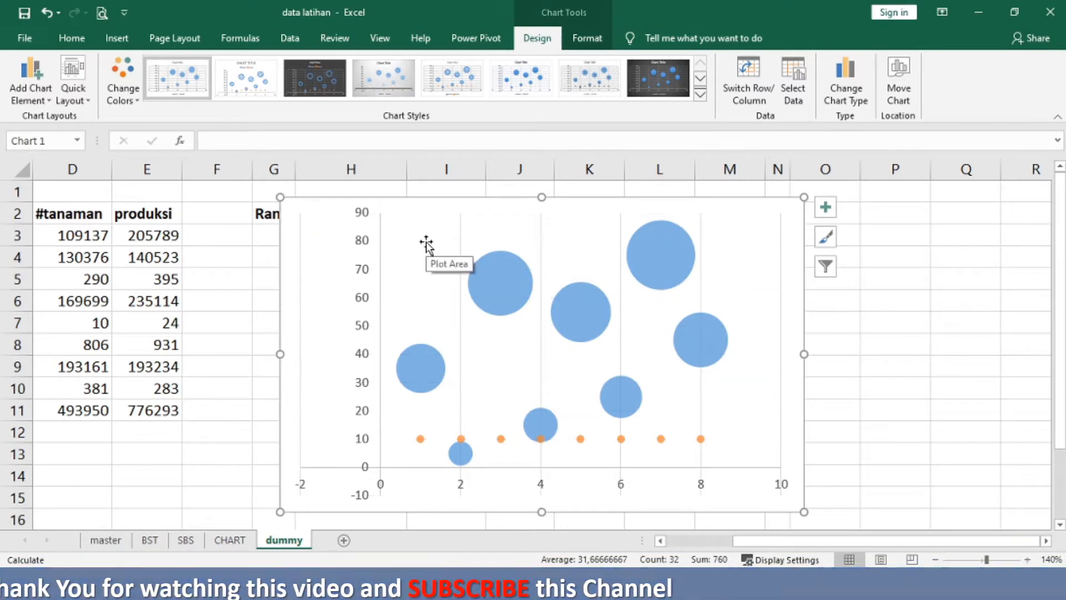
click(461, 243)
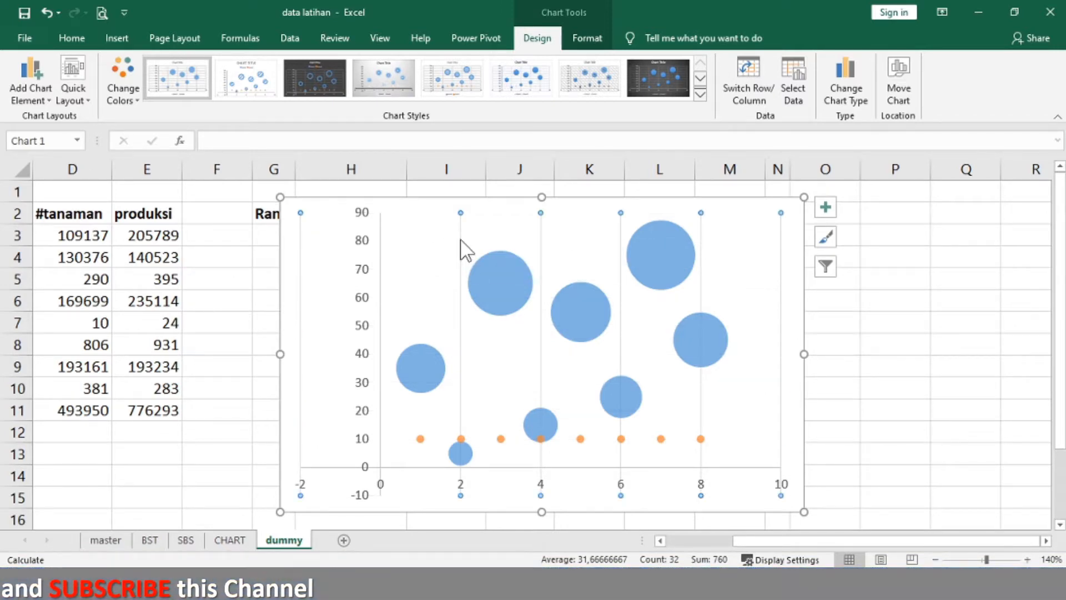
key(Delete)
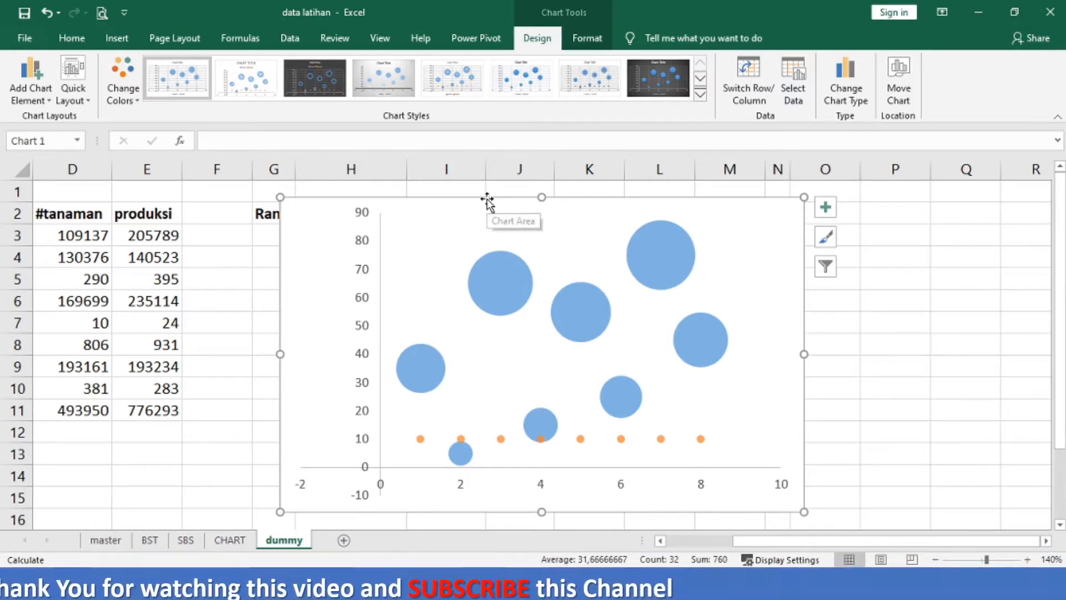
drag(488, 198, 503, 403)
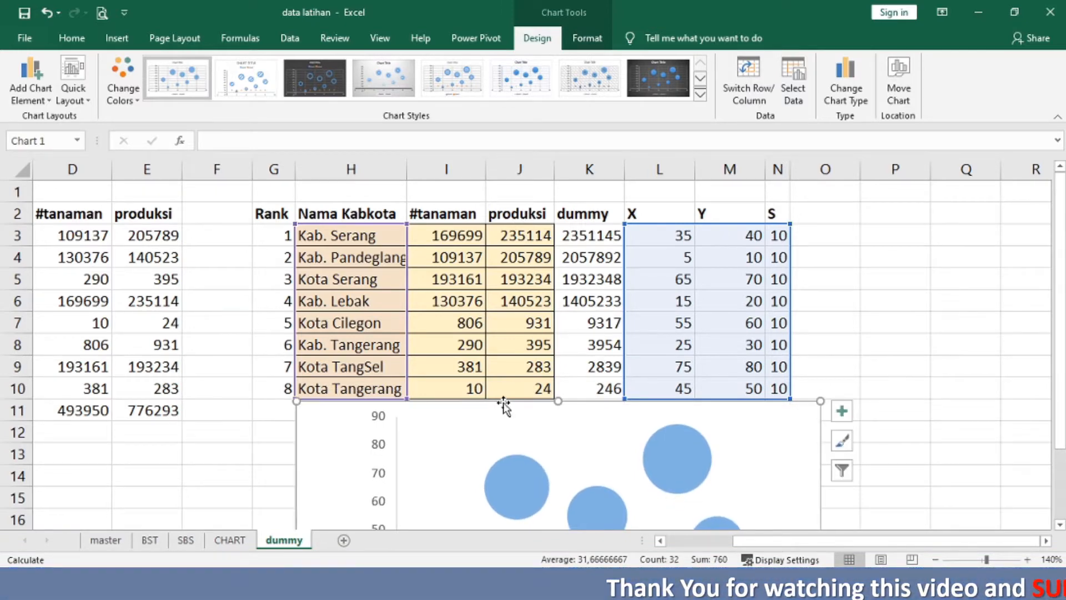
Step: In the bubble chart's data source, switch off Series2 and set the name of Series1 to the regency names in H3:H10
click(793, 81)
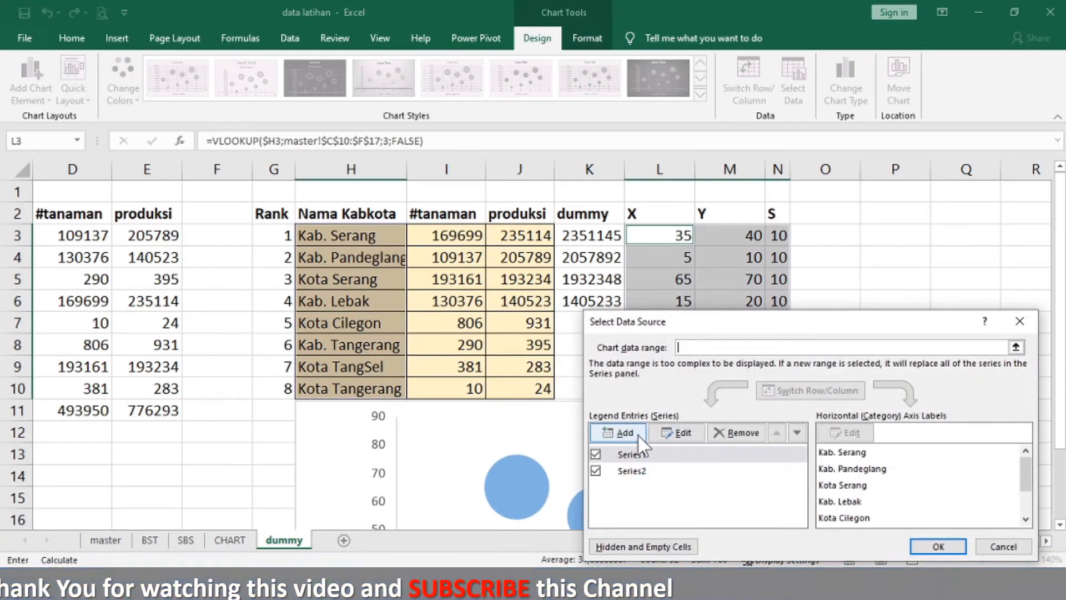
click(596, 471)
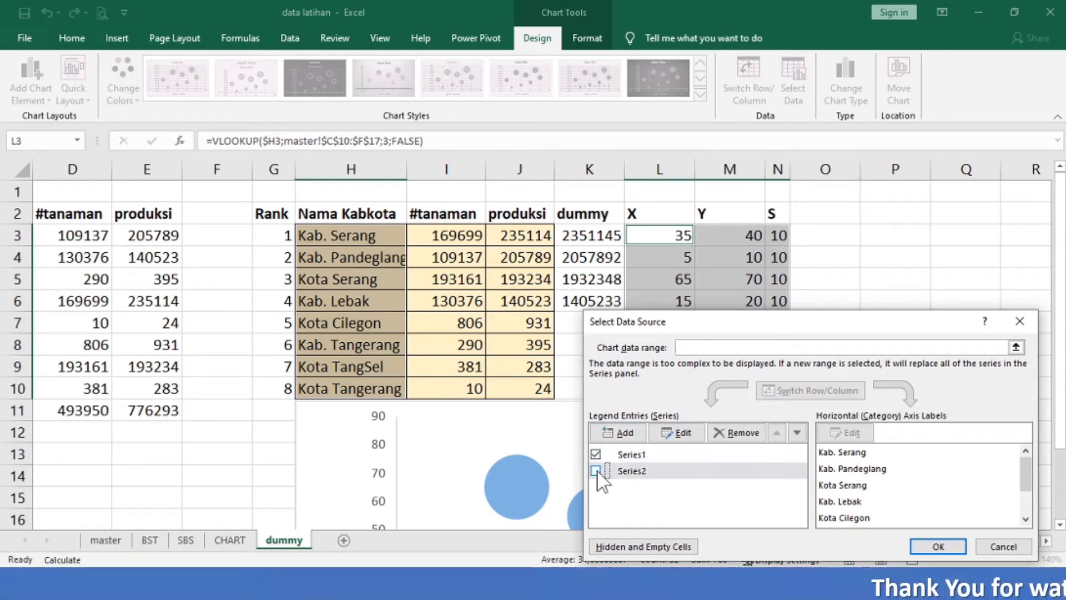
click(630, 454)
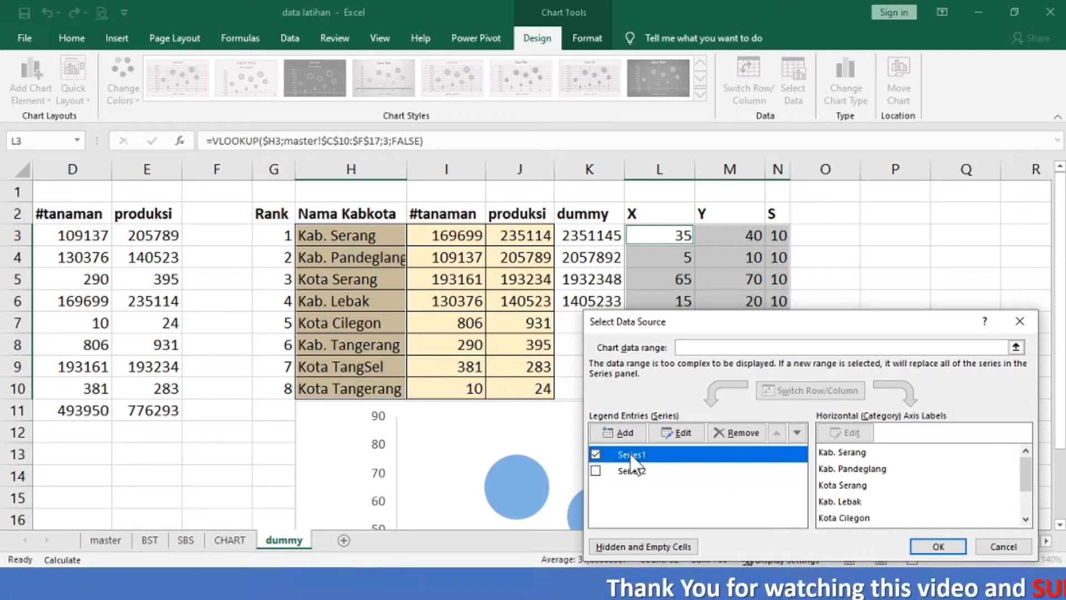
click(680, 431)
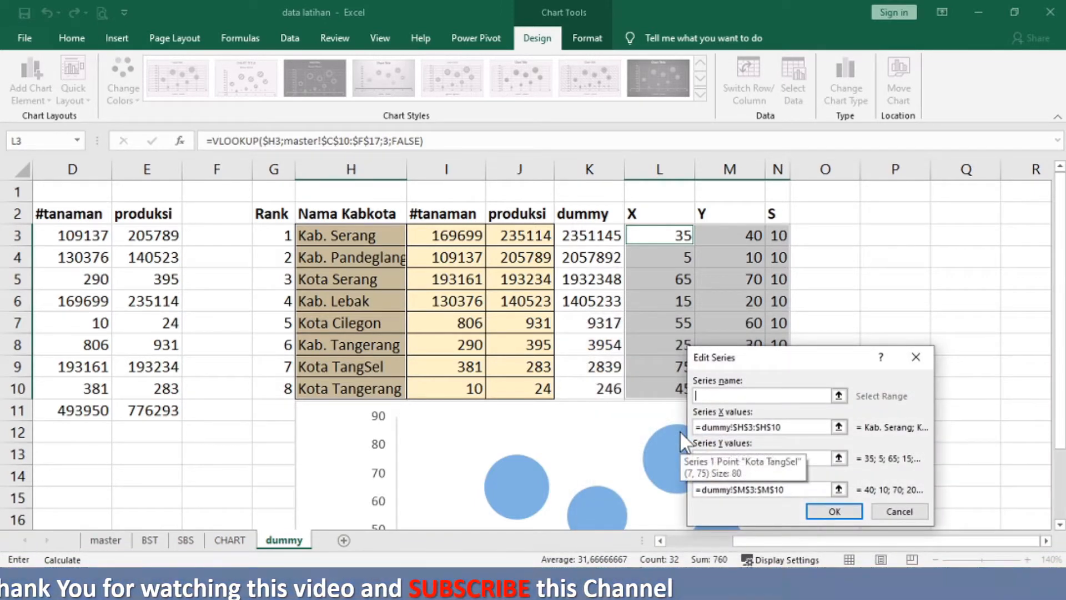
drag(341, 236, 341, 388)
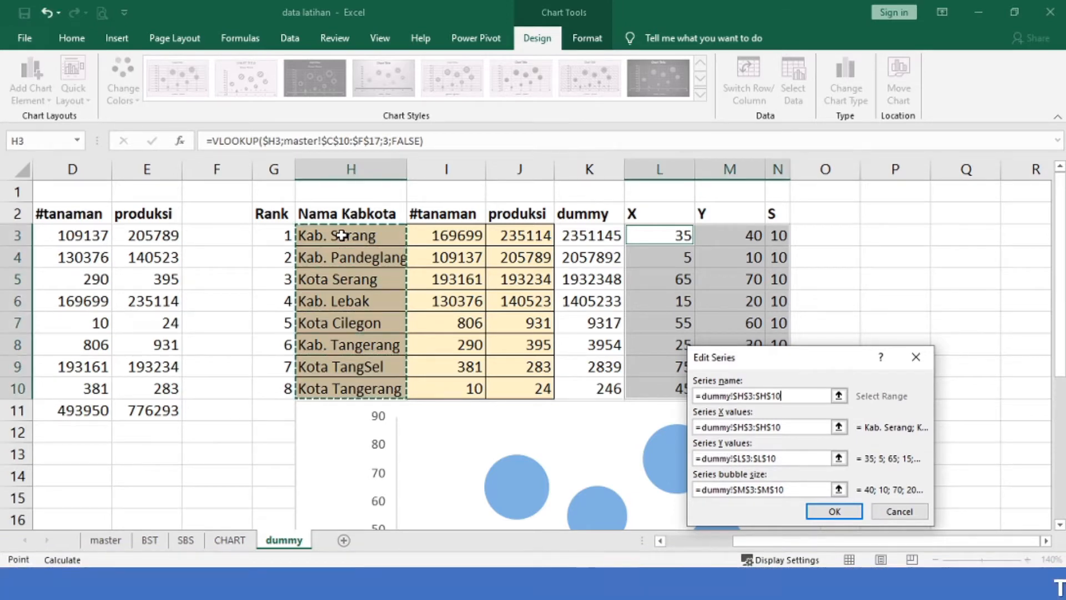
Step: Replace the X values of Series1 with the X column range L3:L10
click(784, 427)
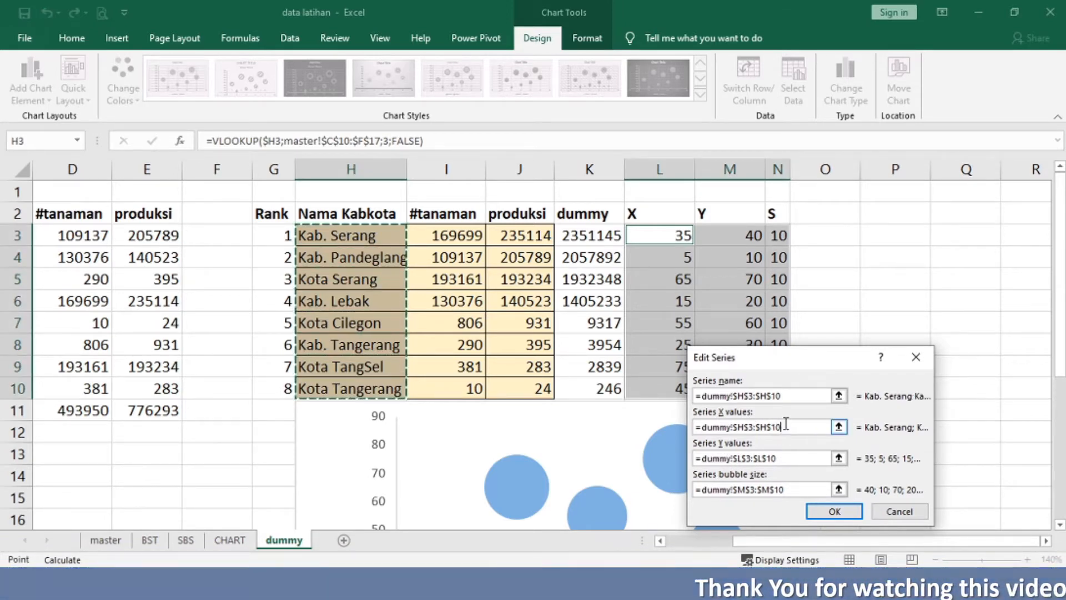
drag(784, 427, 681, 424)
key(BackSpace)
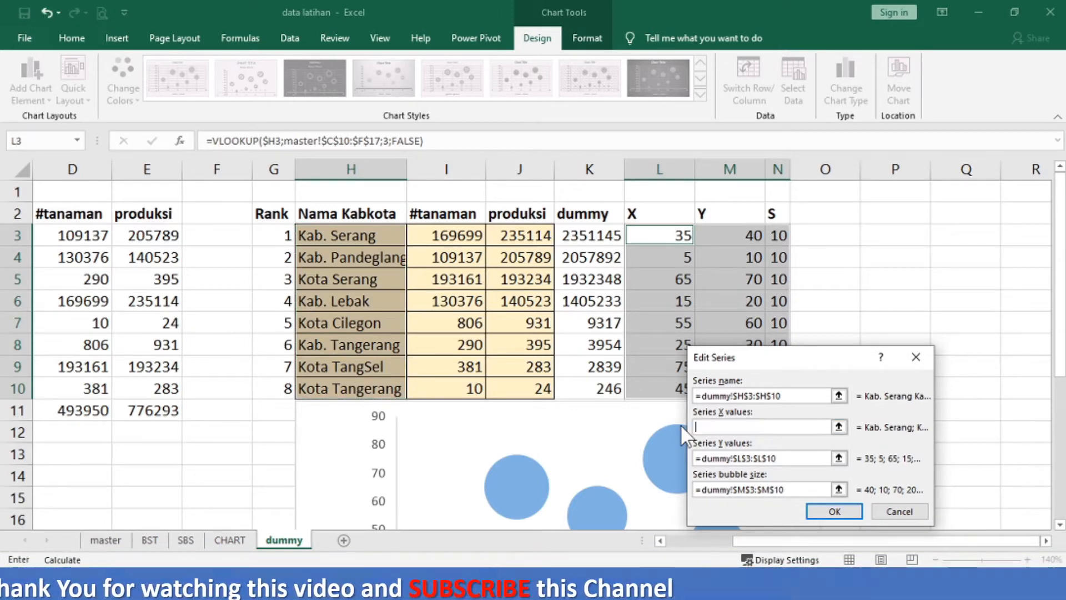
click(665, 233)
key(shift+Down)
key(shift+Down)
key(shift+Down)
key(shift+Down)
key(shift+Down)
key(shift+Down)
key(shift+Down)
key(shift+Down)
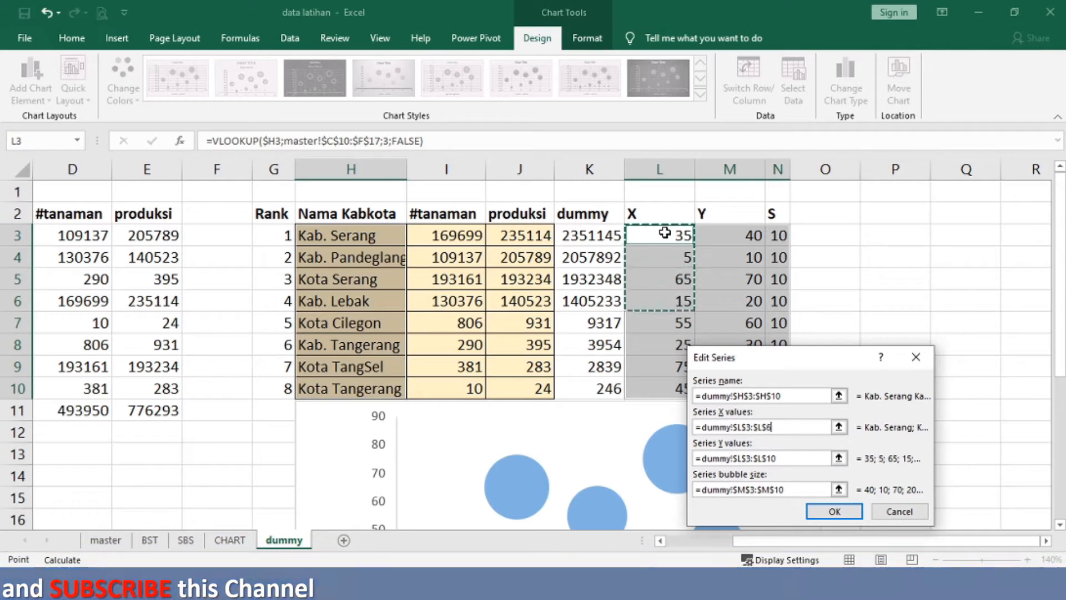
key(shift+Up)
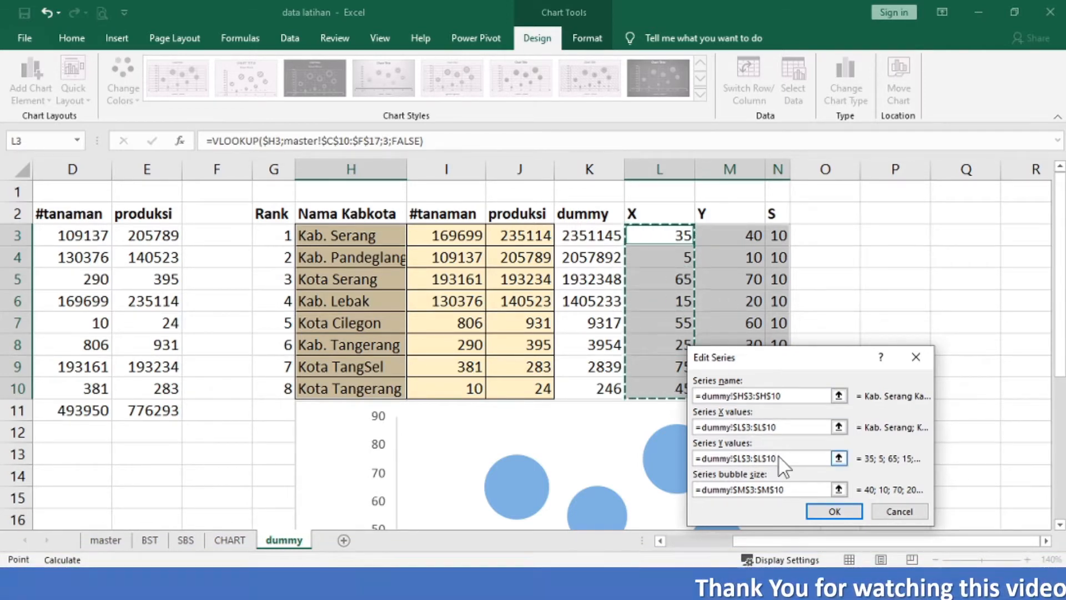
Step: Replace the Y values of the edited series with the Y column range M3:M10
click(700, 460)
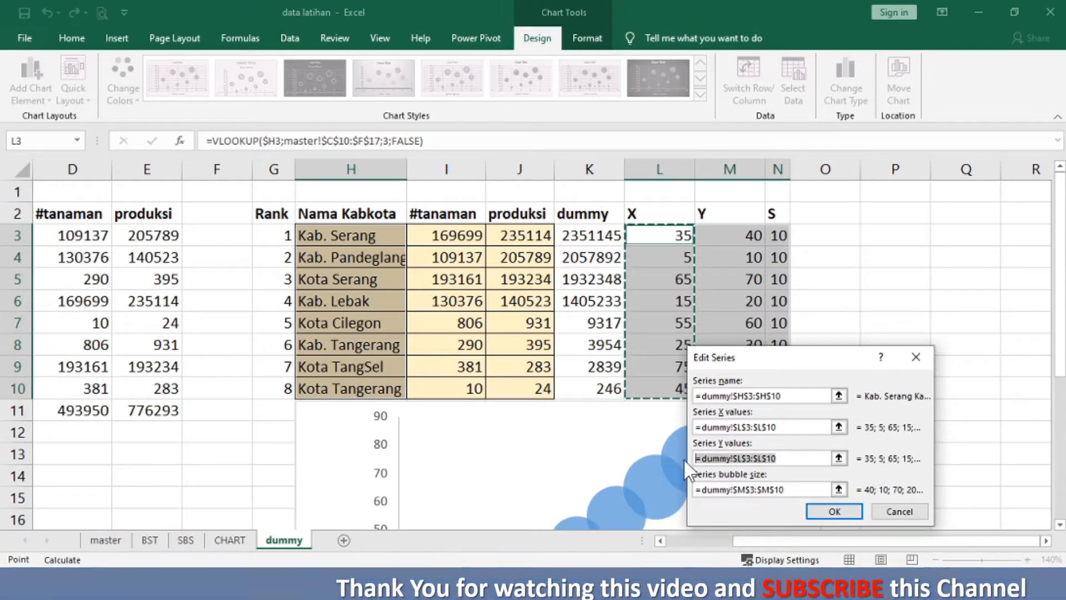
key(BackSpace)
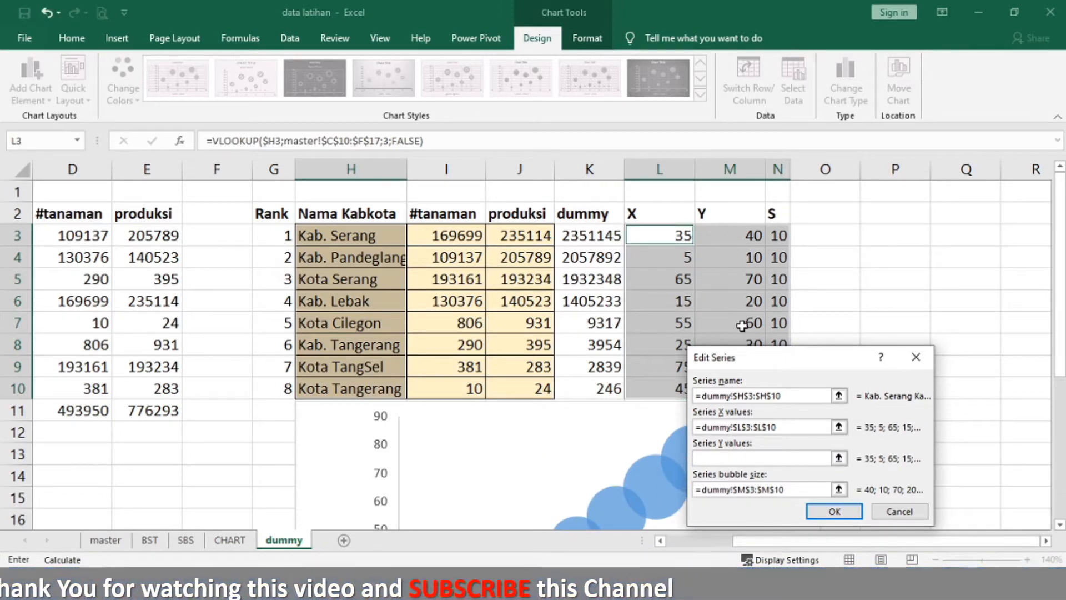
drag(769, 365, 878, 346)
click(737, 237)
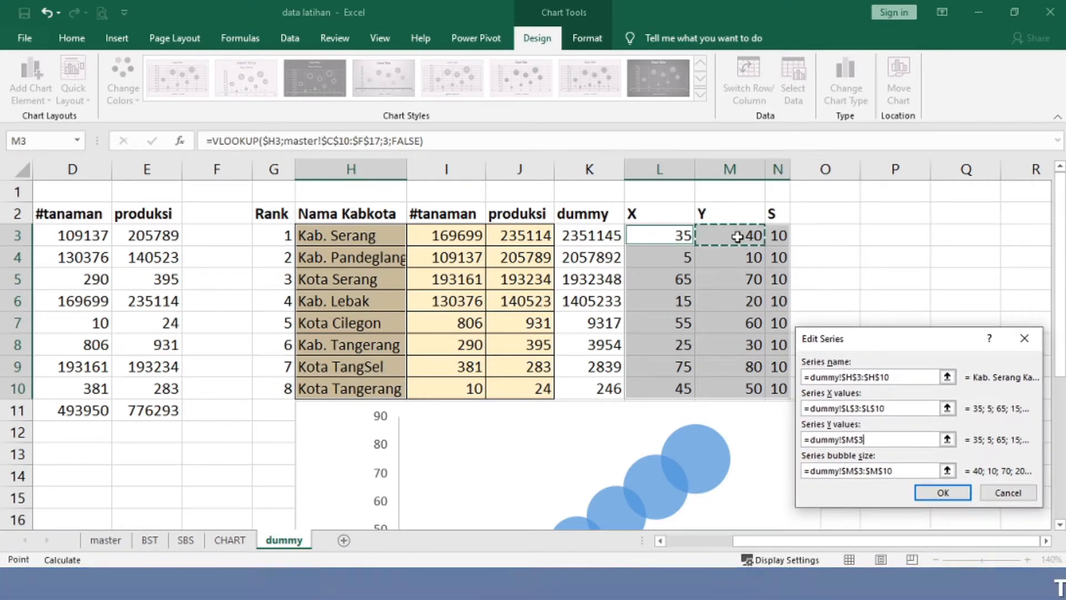
key(shift+Down)
key(shift+Down)
key(shift+Down)
key(shift+Down)
key(shift+Down)
key(shift+Down)
key(shift+Down)
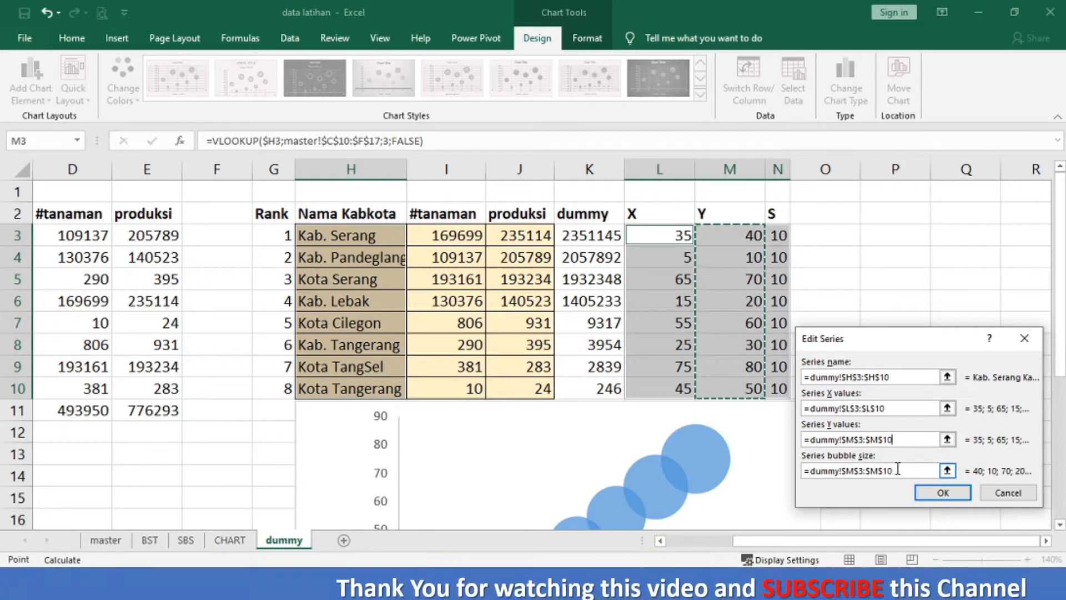
Step: Set the series bubble size to the S column range N3:N10 and accept the series edits
drag(895, 469, 798, 472)
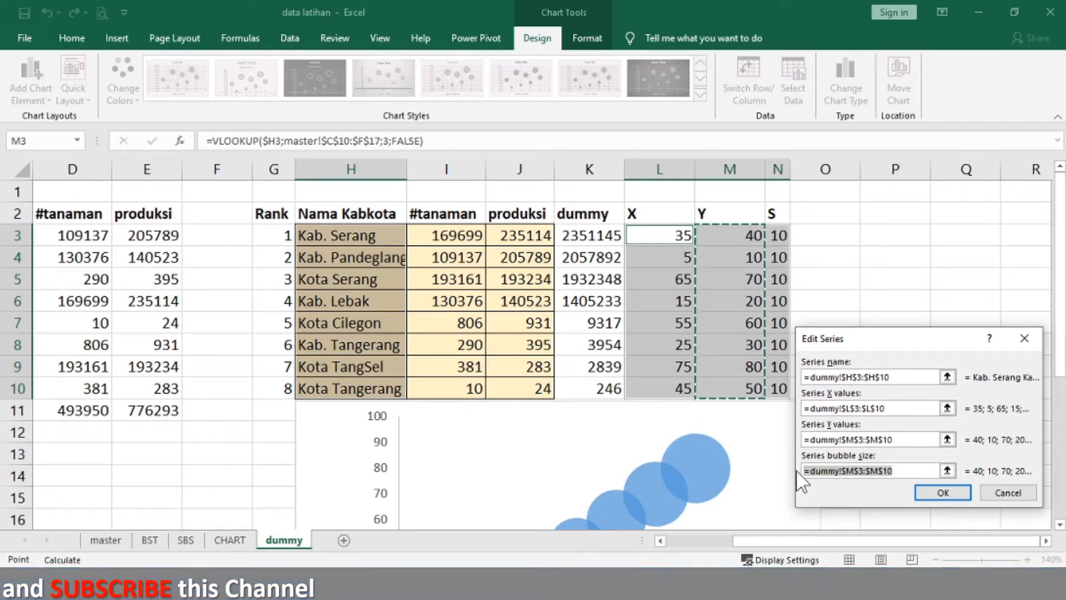
key(BackSpace)
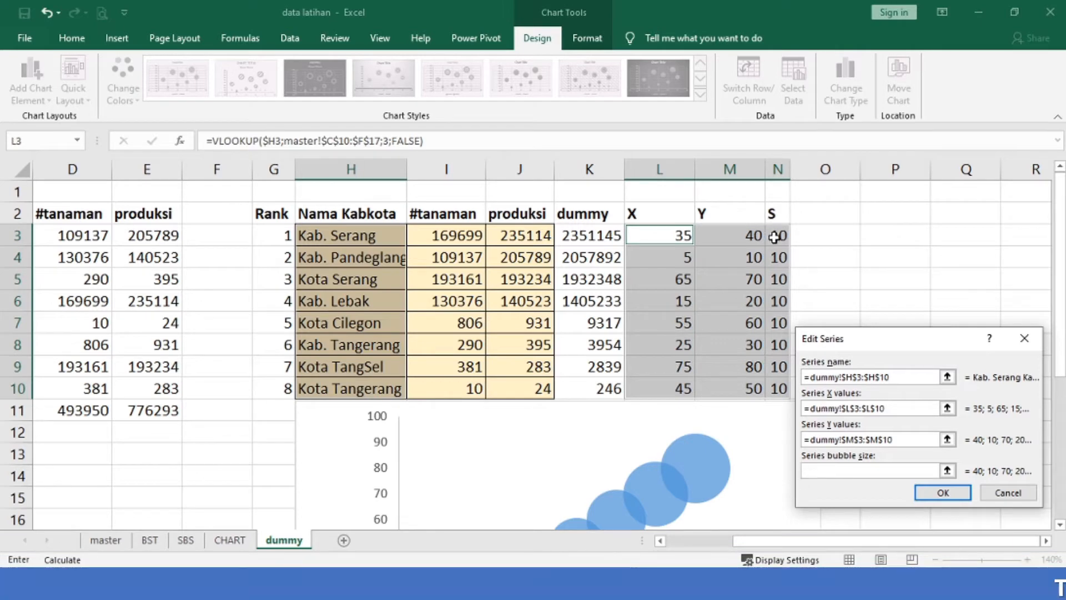
drag(772, 232, 780, 383)
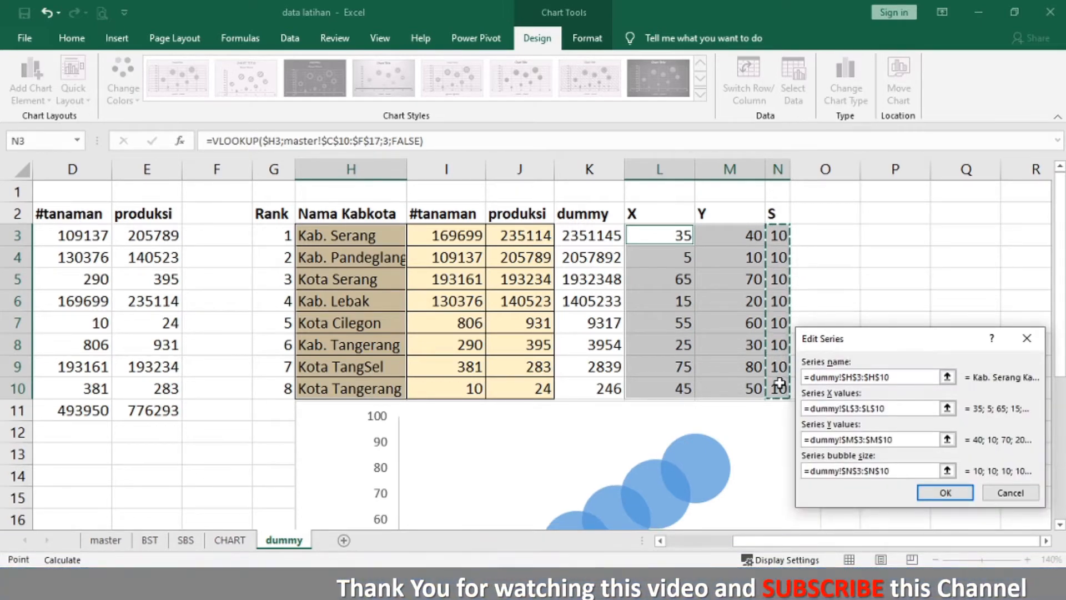
click(945, 489)
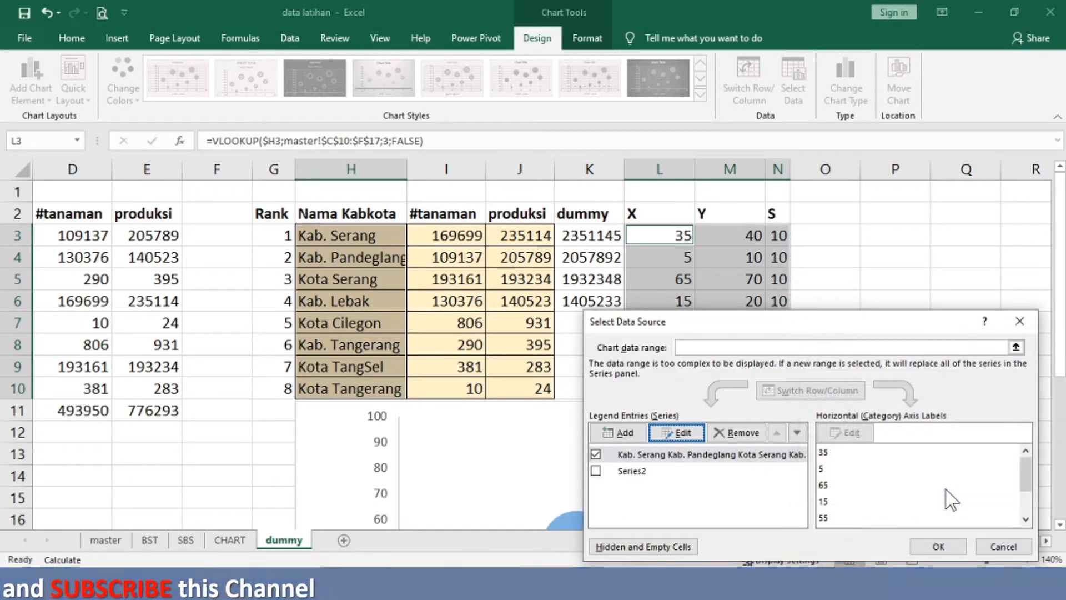
Step: Remove Series2 from the chart's data source and apply the changes
click(721, 472)
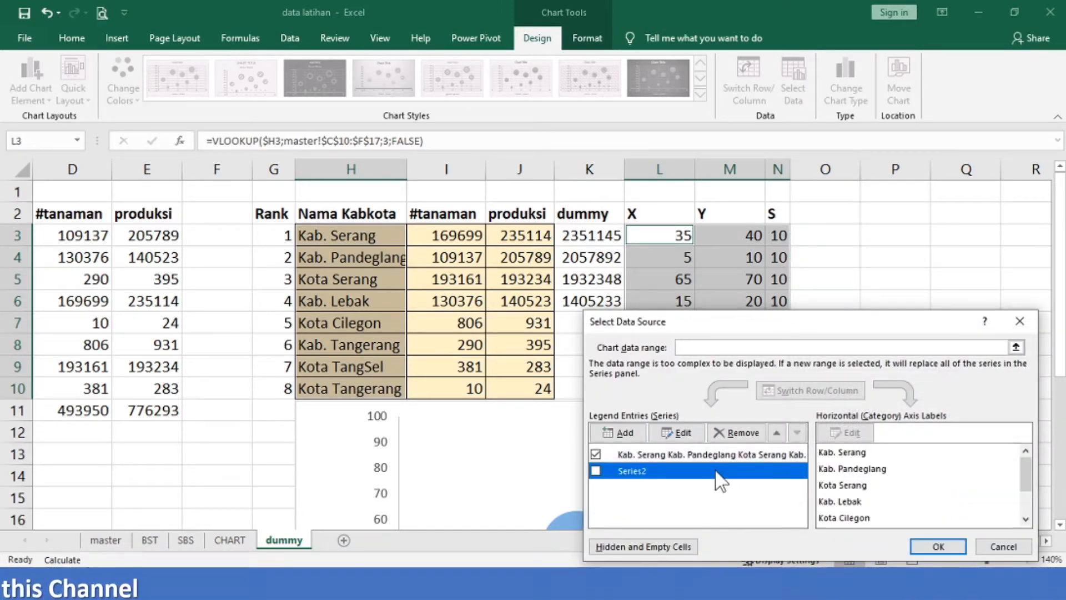
click(748, 430)
click(928, 544)
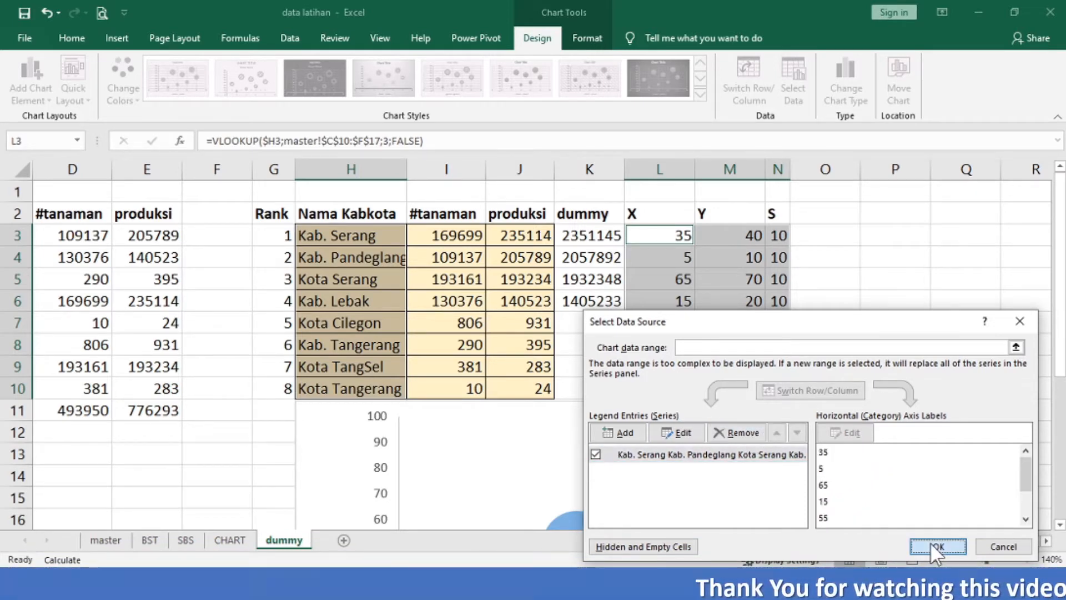
Step: Set the bounds of the chart's vertical axis to a minimum of 0 and a maximum of 100
click(1061, 525)
click(1061, 525)
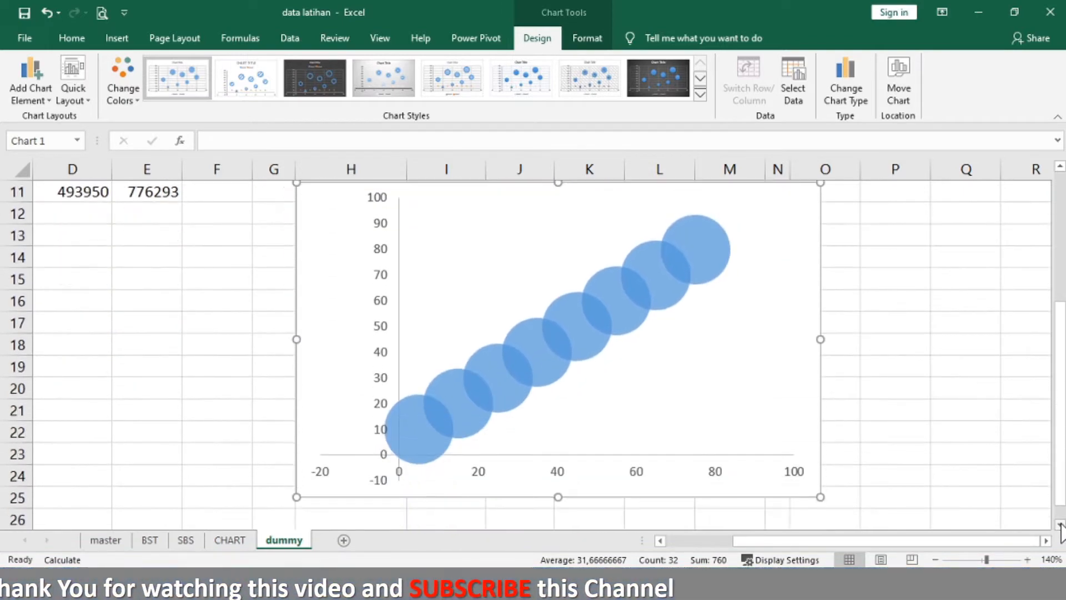
click(1061, 166)
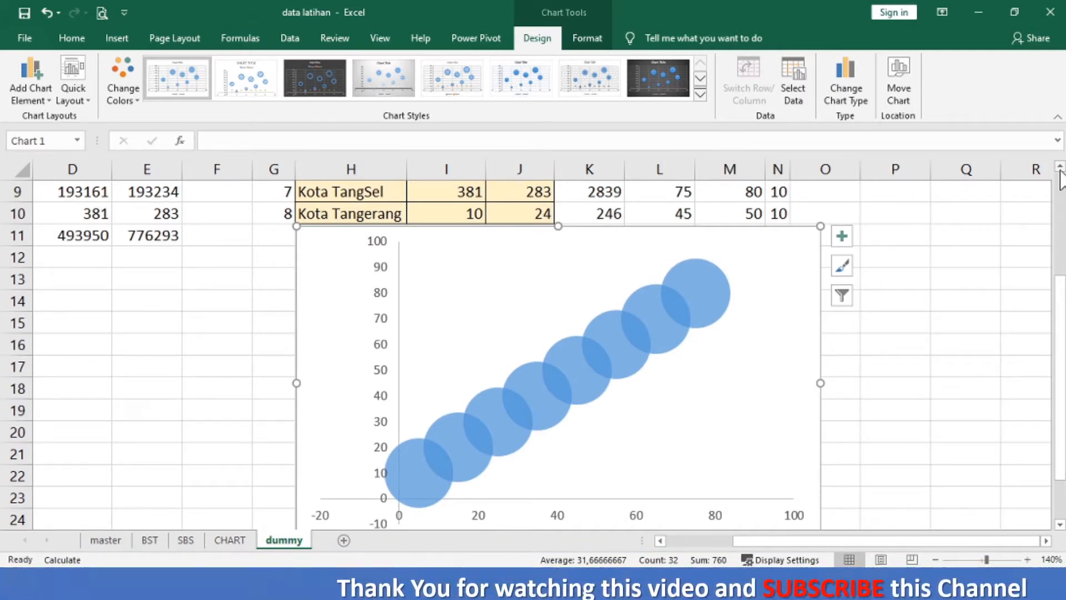
click(383, 321)
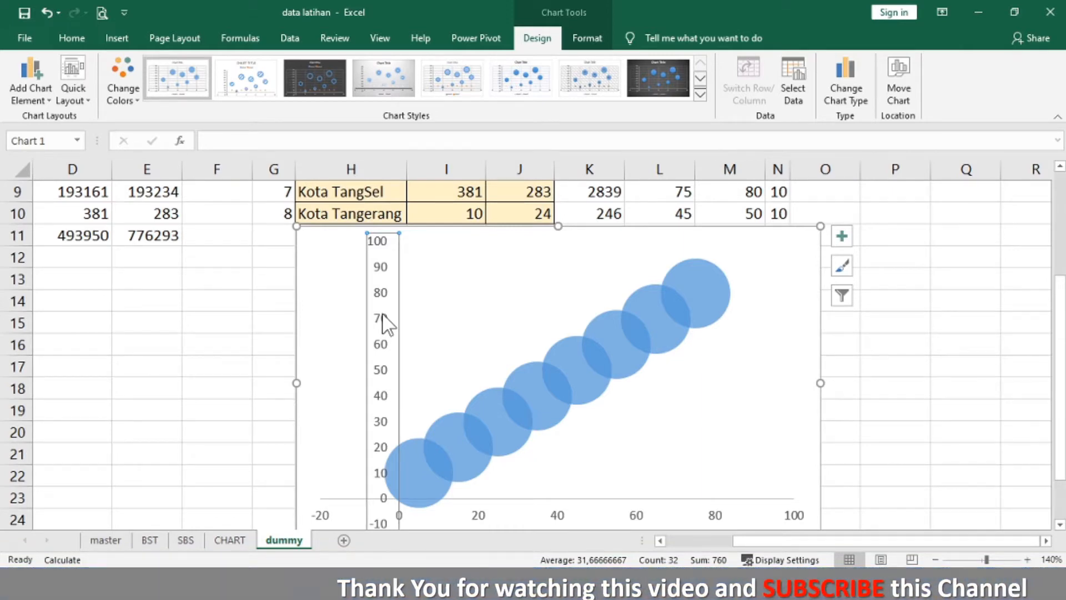
double_click(383, 321)
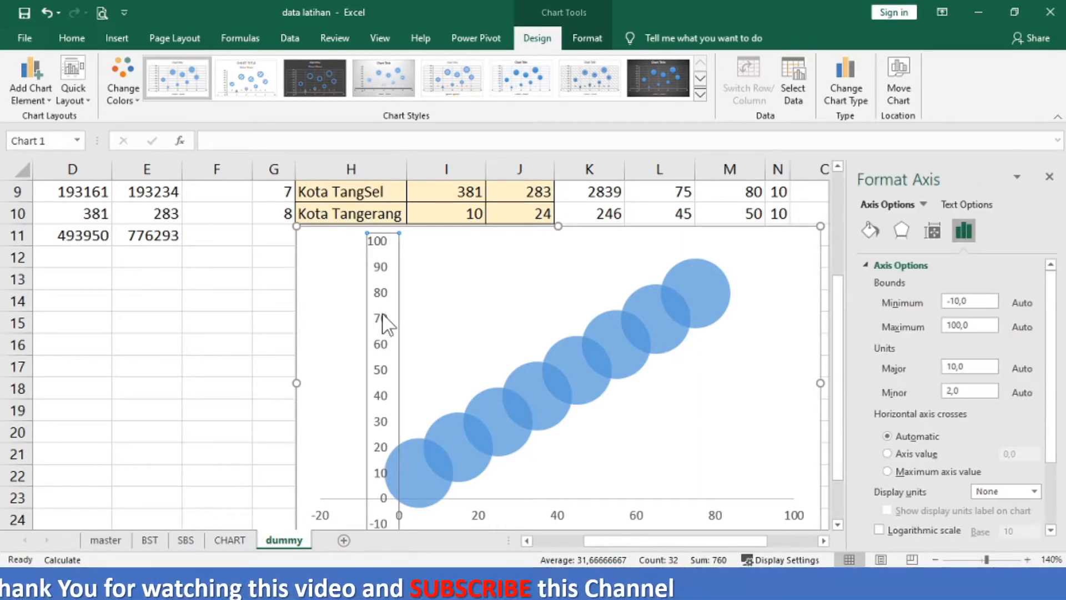
click(975, 302)
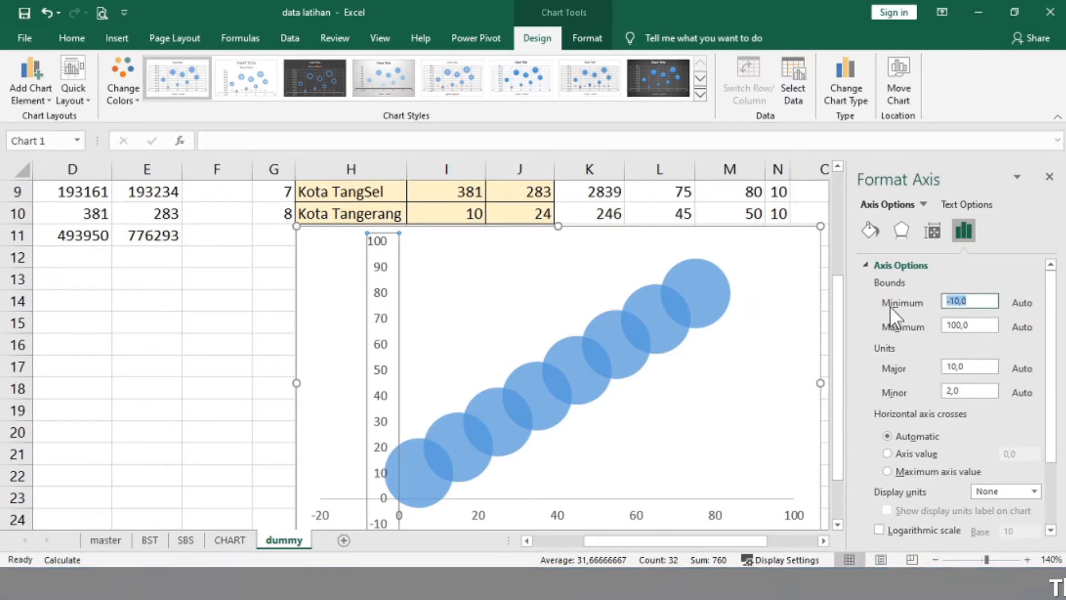
text(0)
key(Tab)
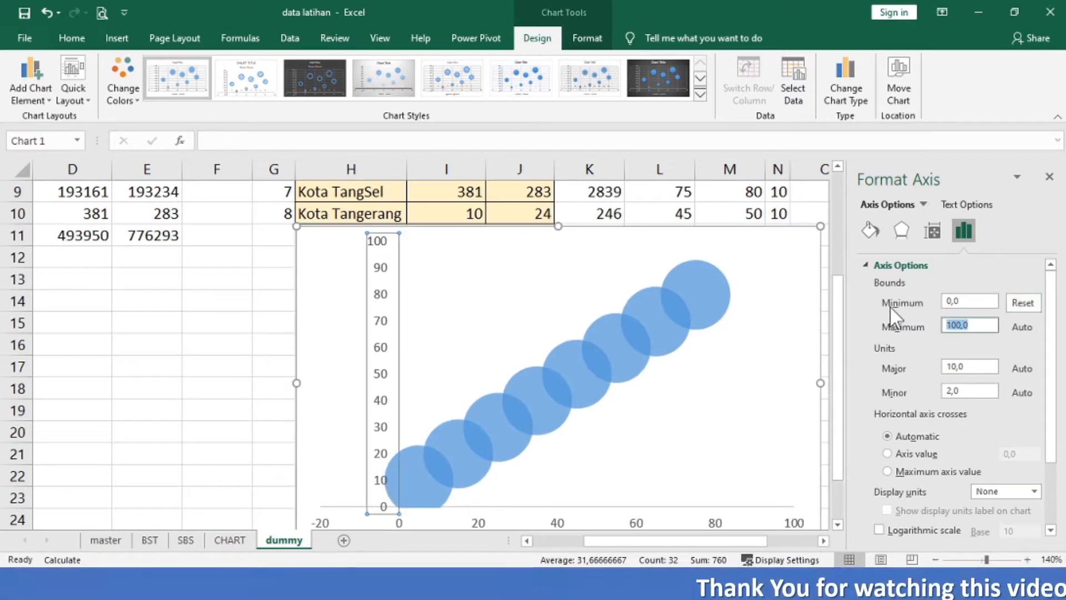
text(100)
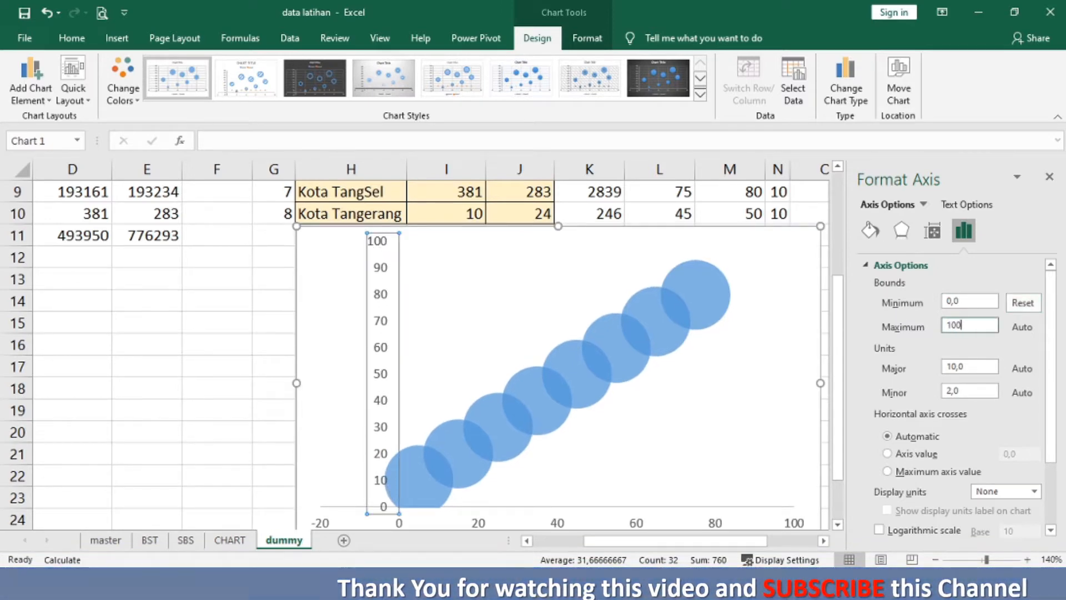
key(Tab)
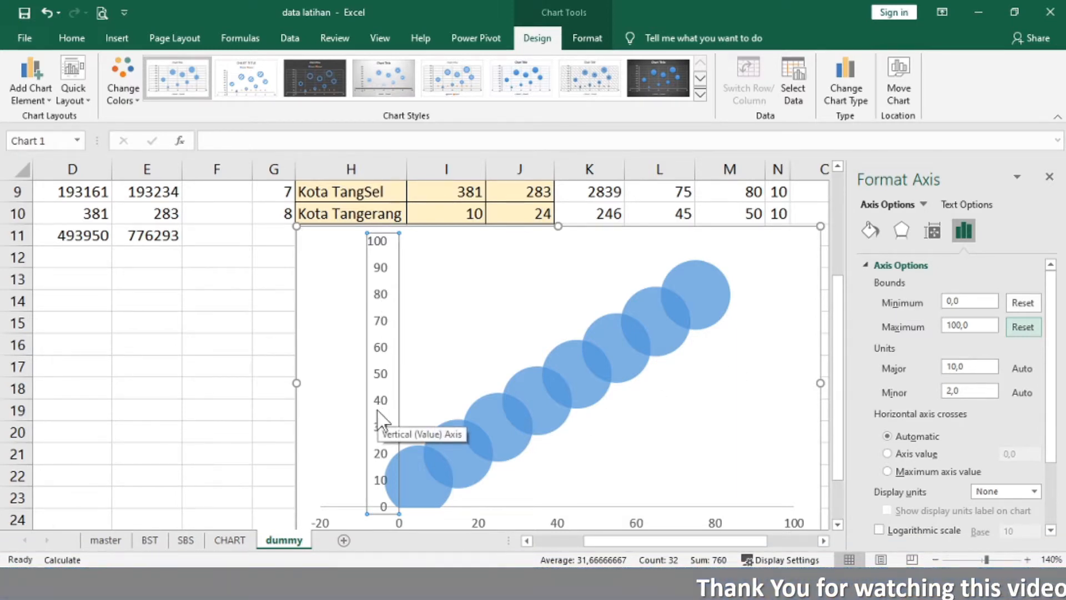
Step: Set the bounds of the chart's horizontal axis to a minimum of 0 and a maximum of 100
click(474, 520)
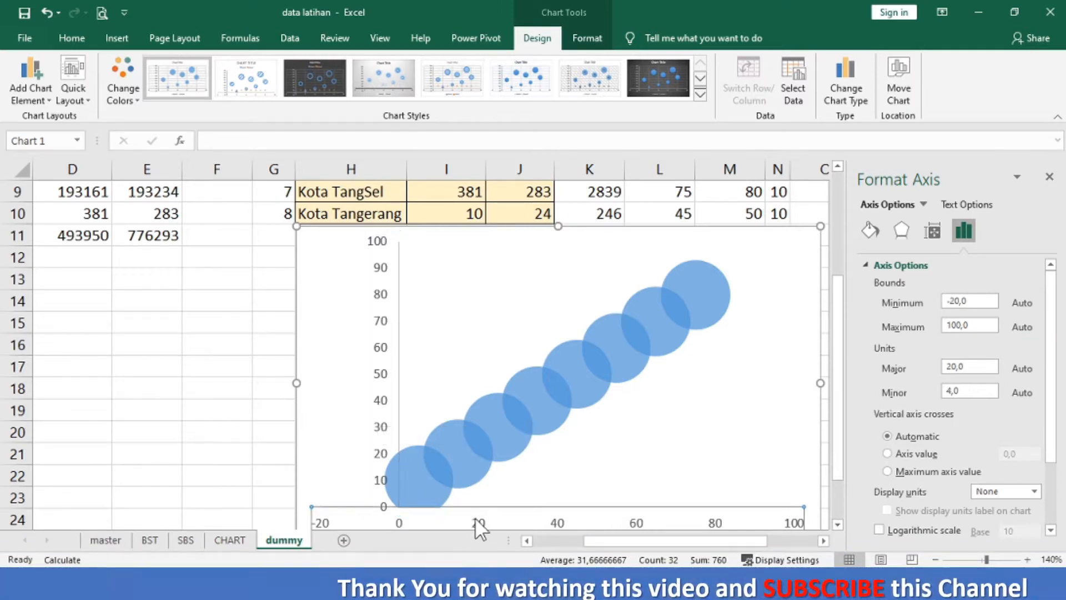
click(977, 300)
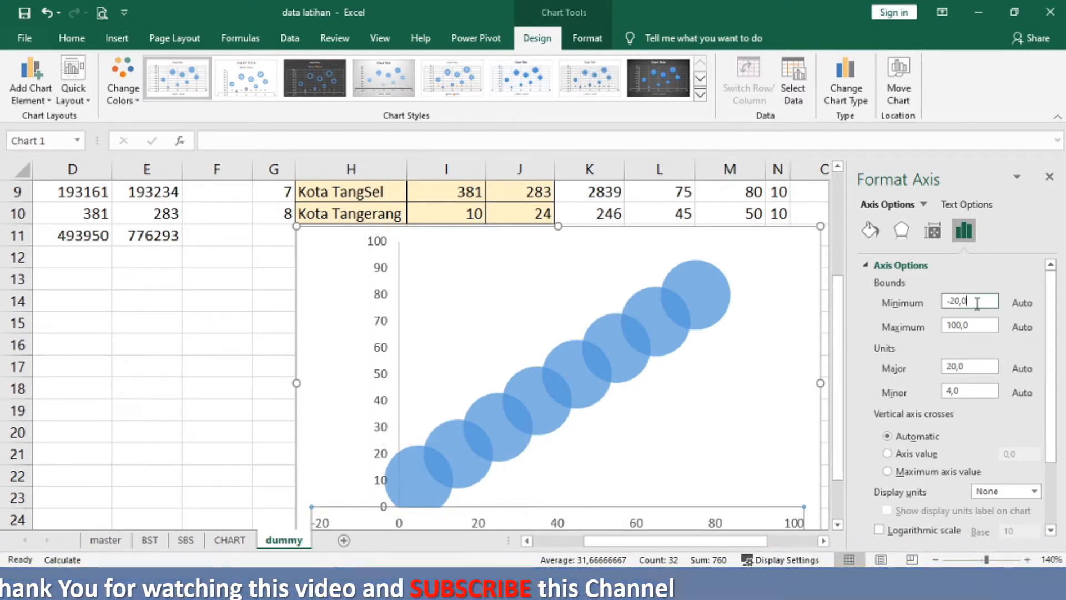
double_click(977, 300)
text(0)
key(Return)
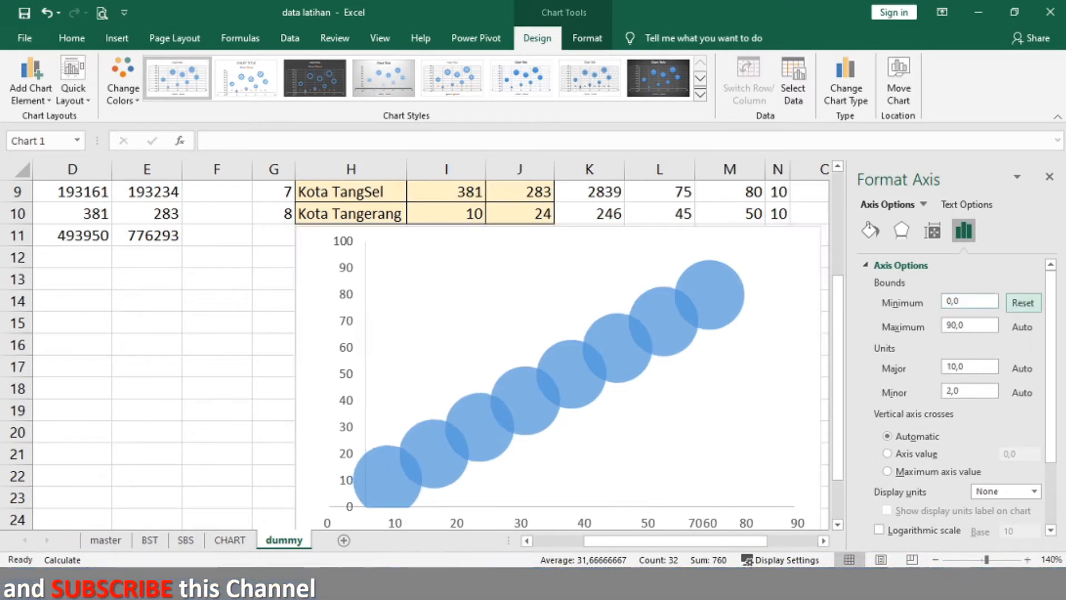
key(Tab)
text(1)
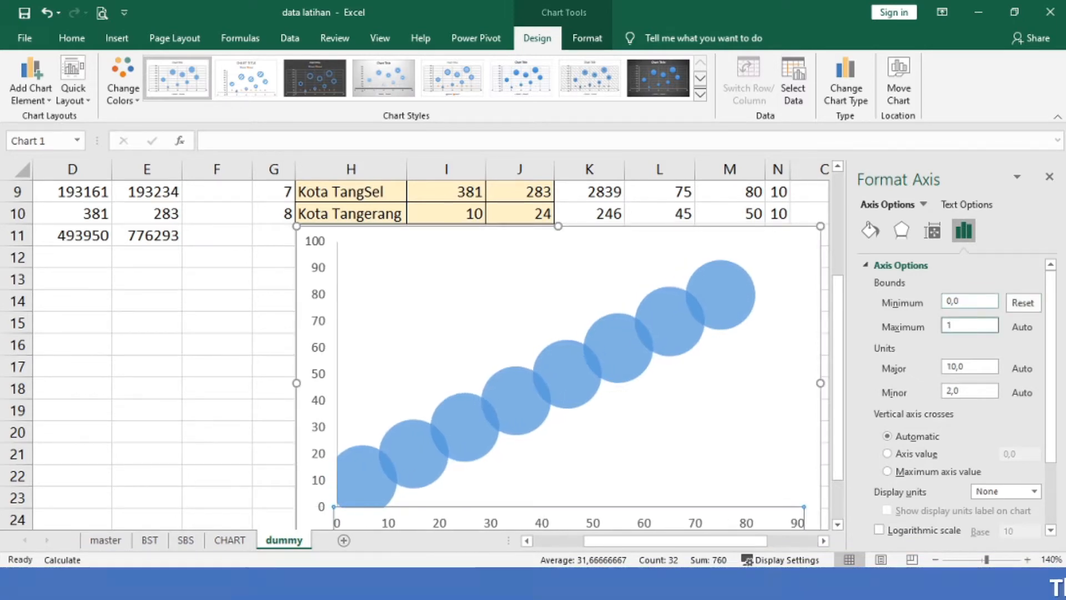
text(00)
key(Return)
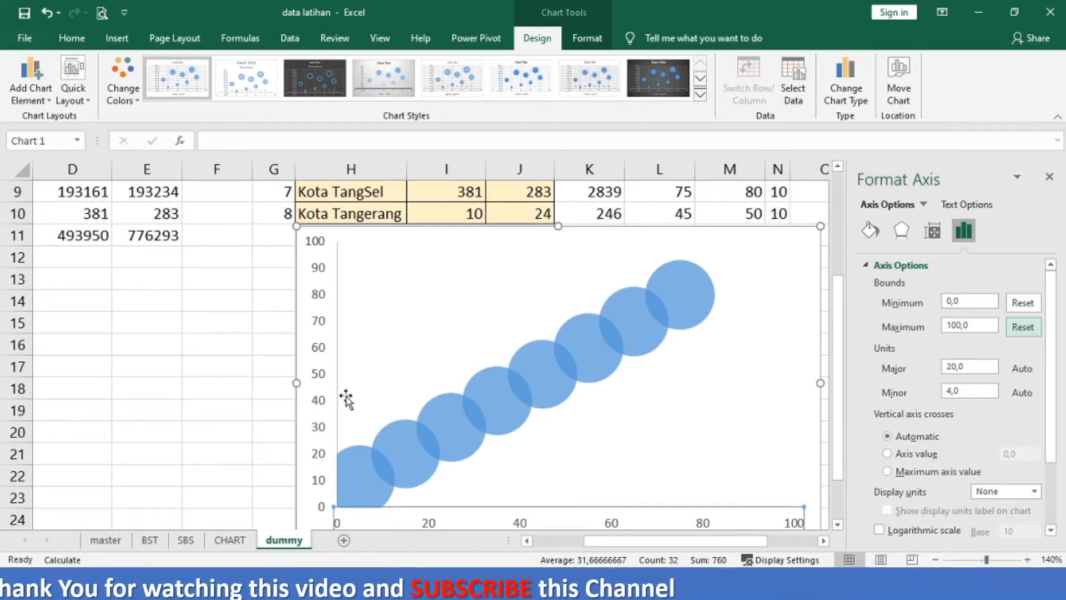
Step: Delete the vertical and horizontal axes from the bubble chart
click(320, 407)
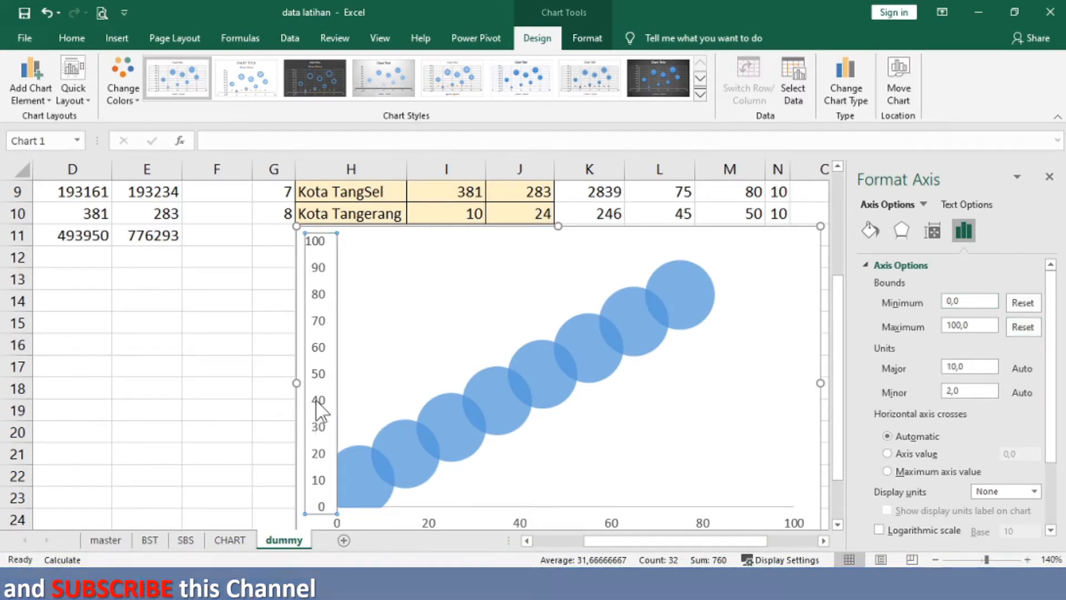
key(Delete)
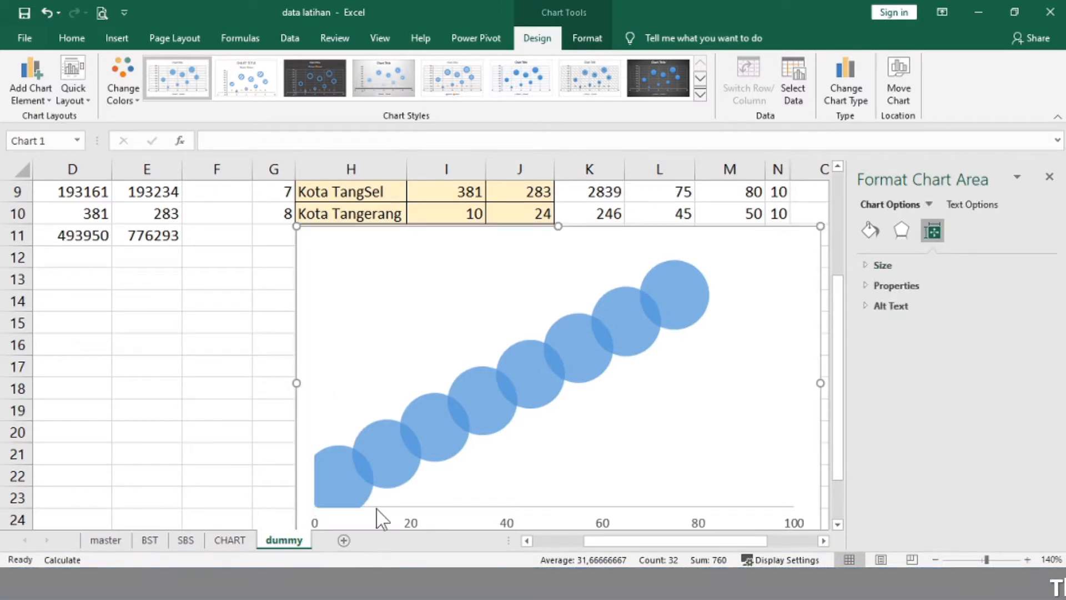
click(408, 521)
key(Delete)
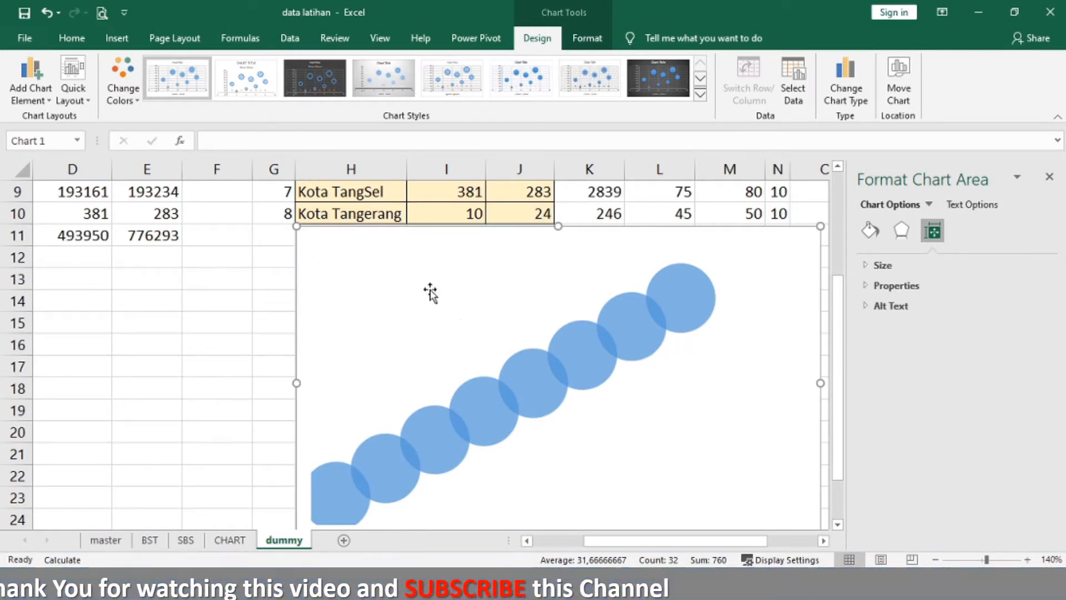
Step: Bring up the fill settings for the bubble chart's whole chart area
click(935, 560)
click(935, 560)
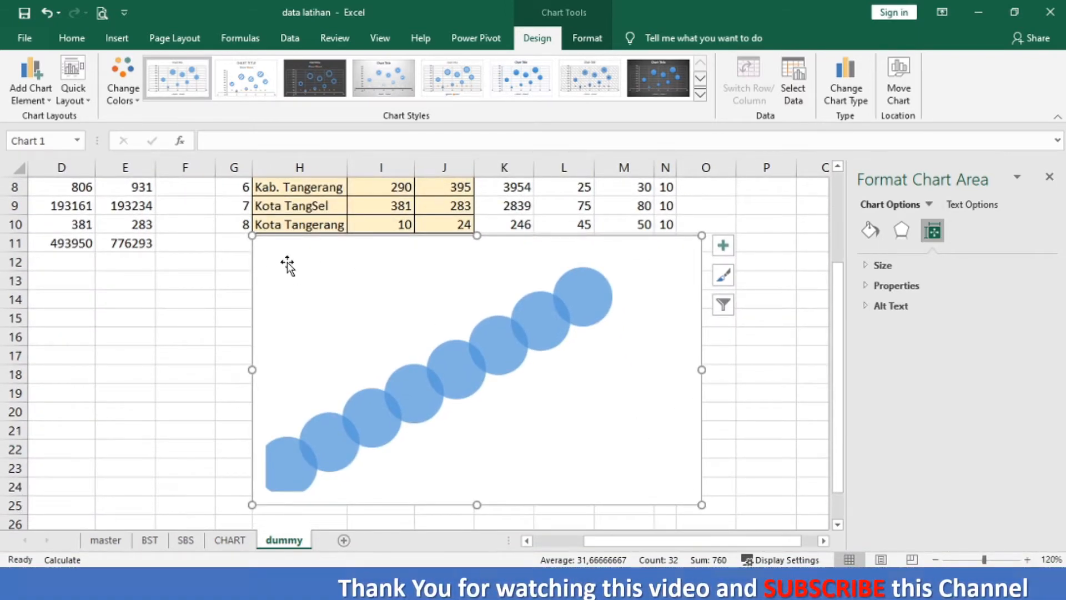
click(298, 281)
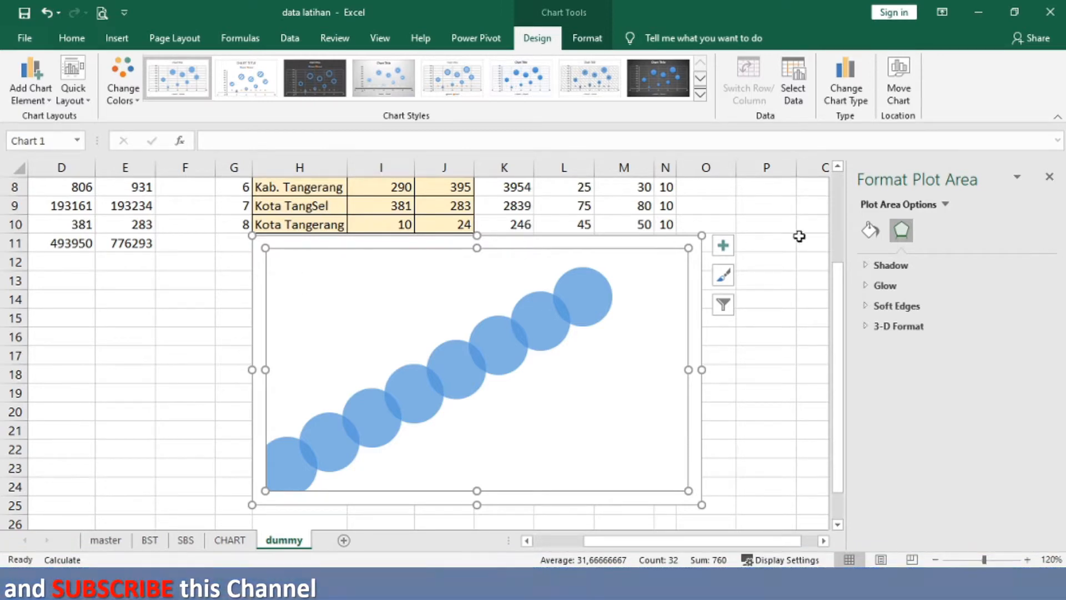
click(870, 231)
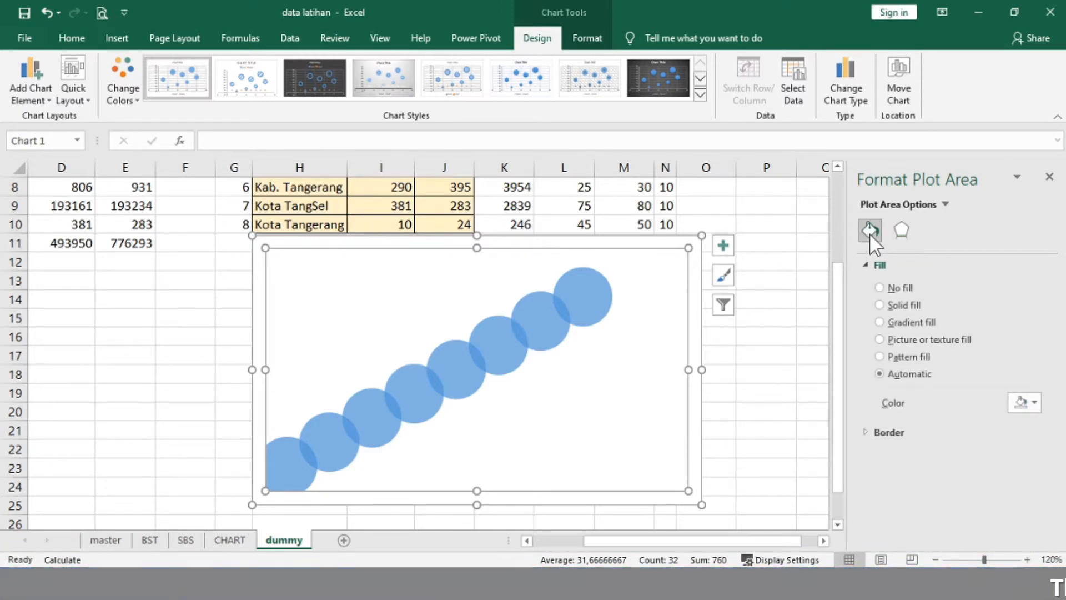
click(701, 351)
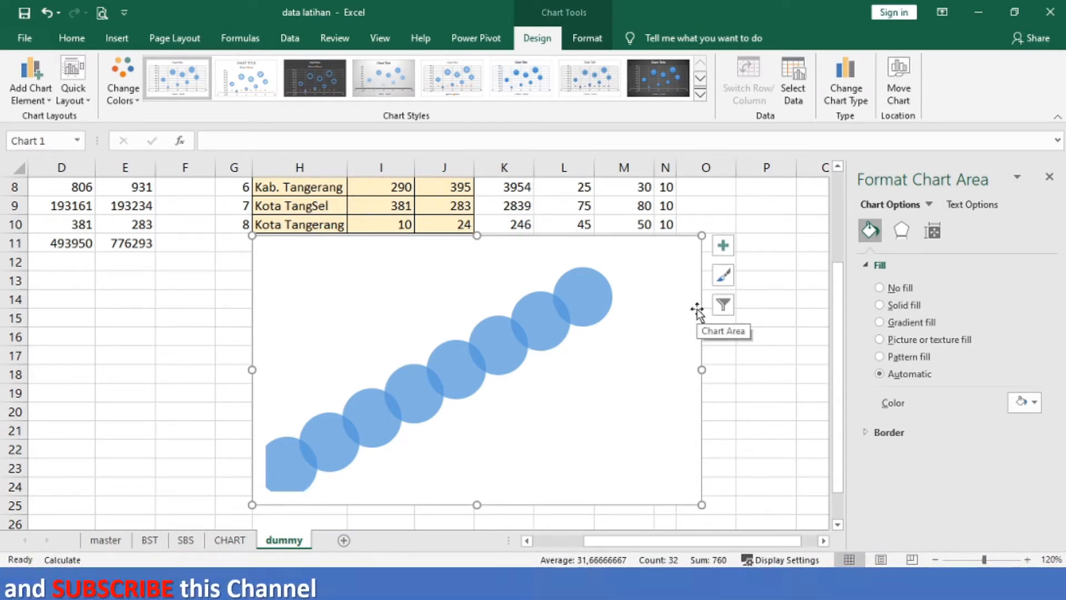
click(660, 319)
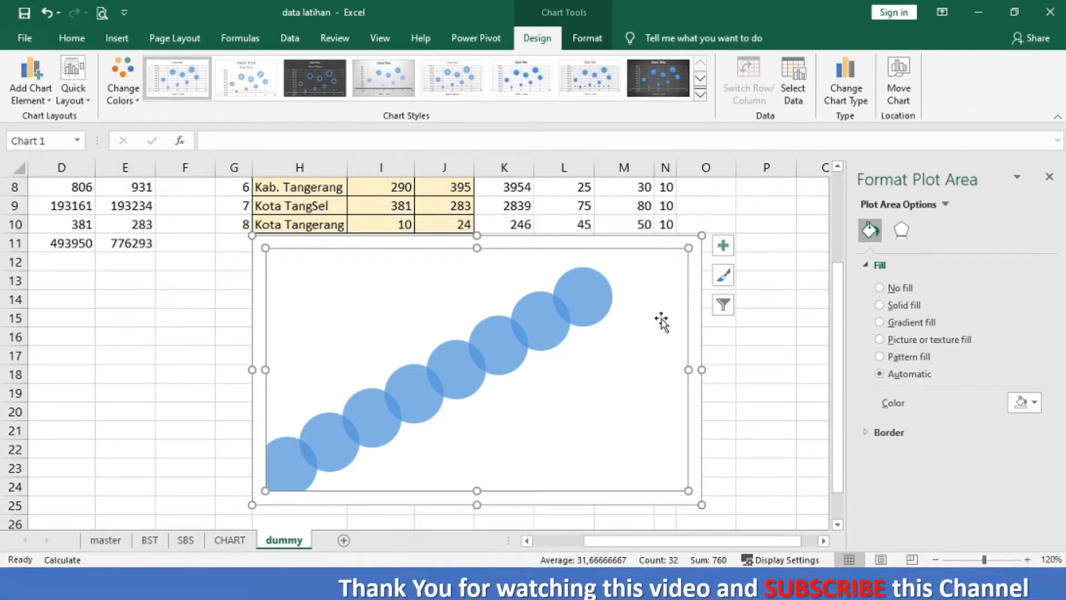
click(701, 314)
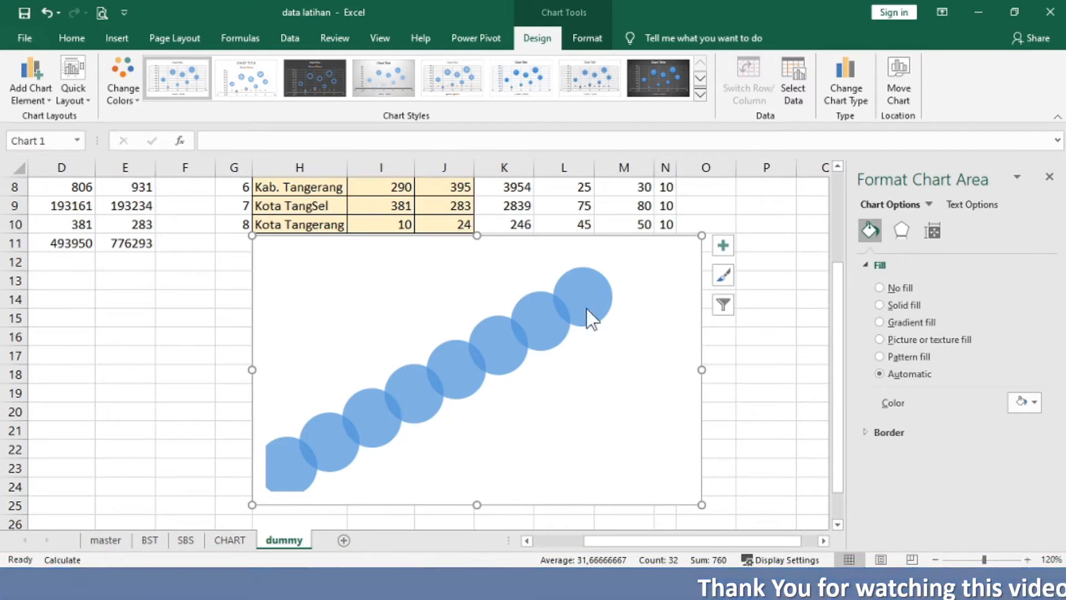
mouse_move(417, 421)
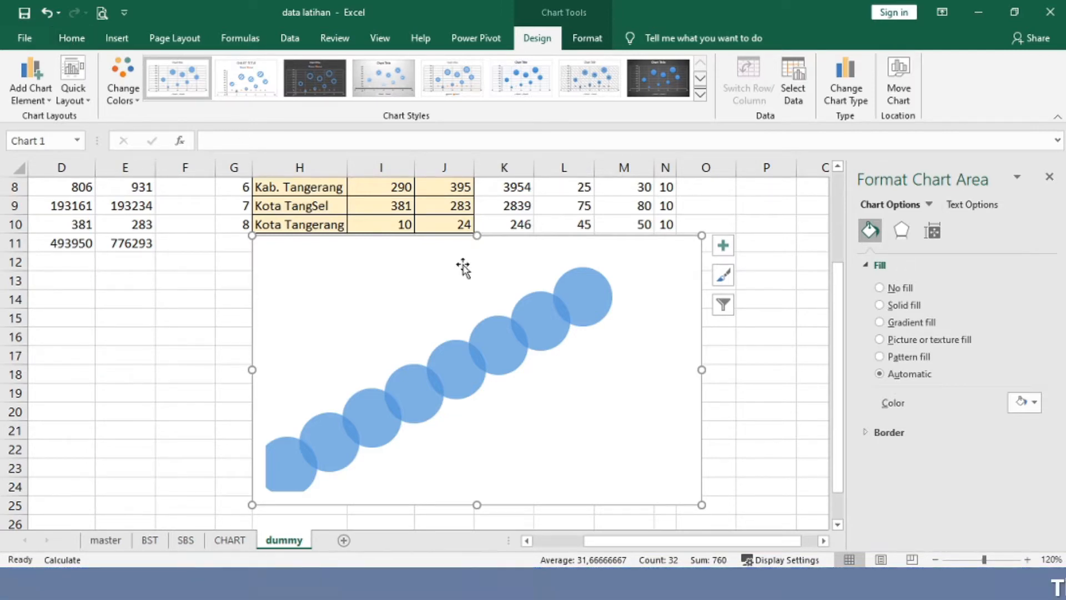
Step: Fill the chart area with the map picture 3600 (1566x1125) from the BAHAN DynChart folder
click(889, 337)
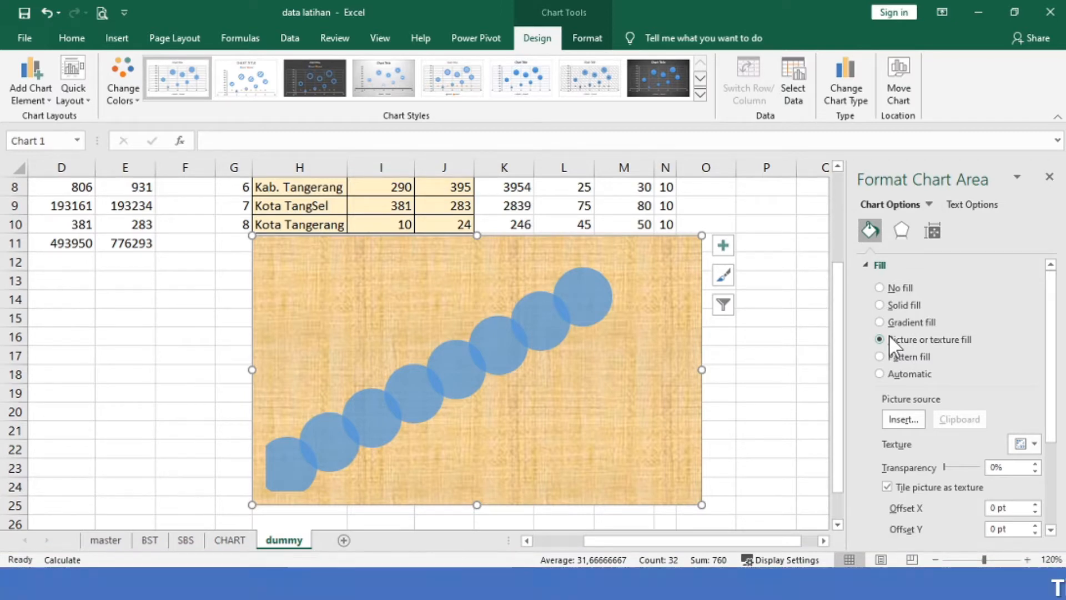
click(896, 412)
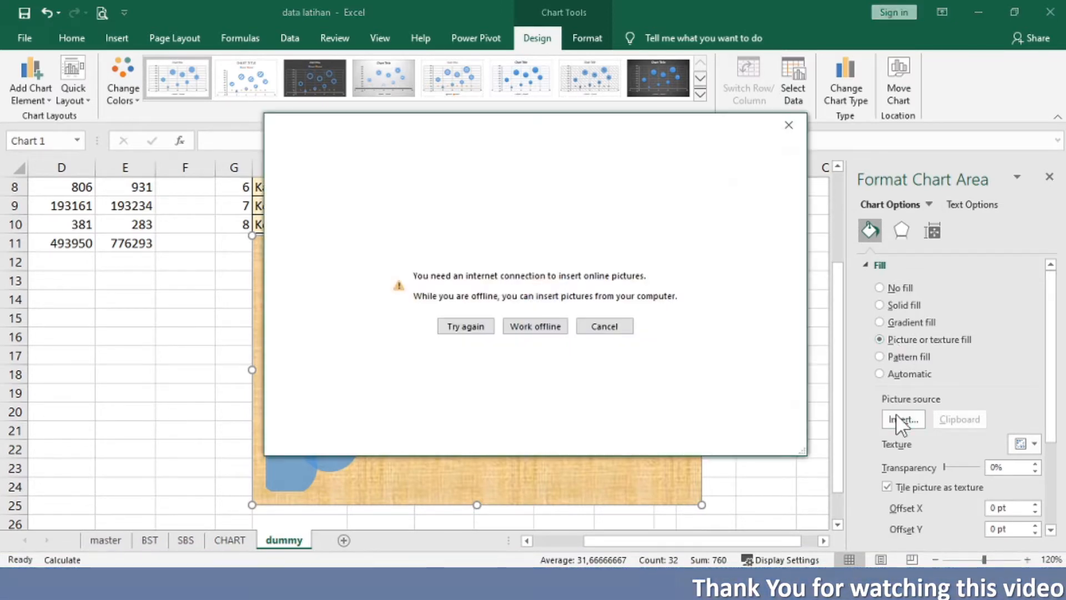
click(535, 327)
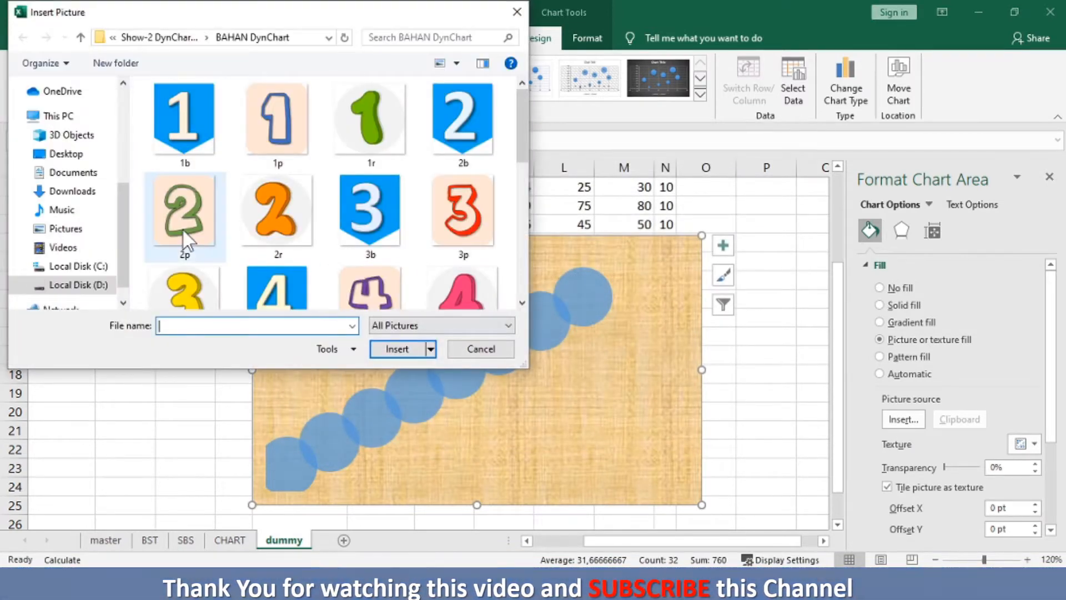
click(524, 278)
click(524, 278)
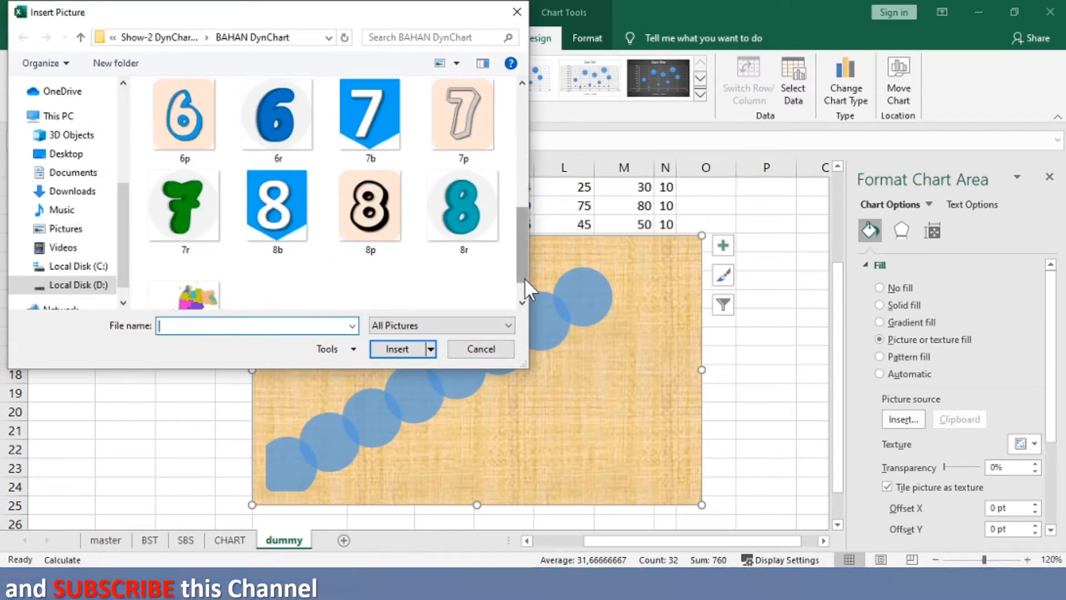
click(525, 291)
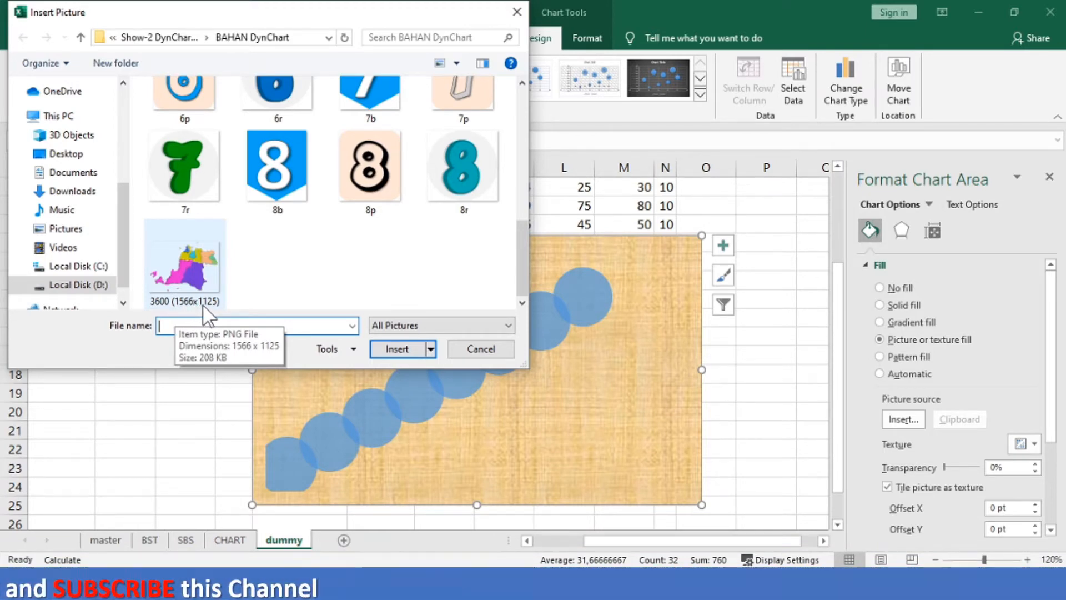
click(194, 273)
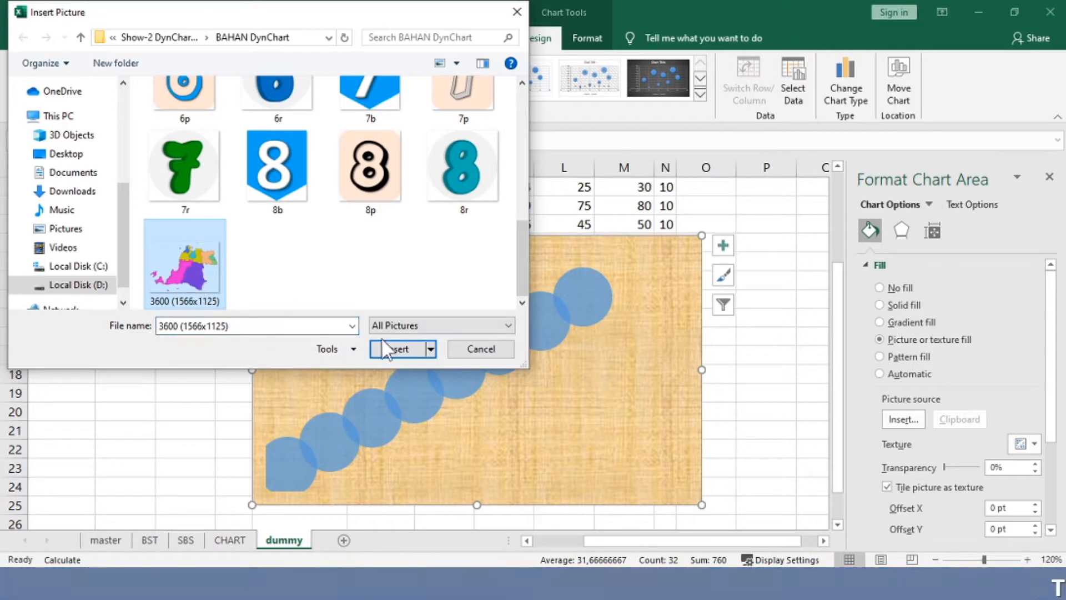
click(395, 350)
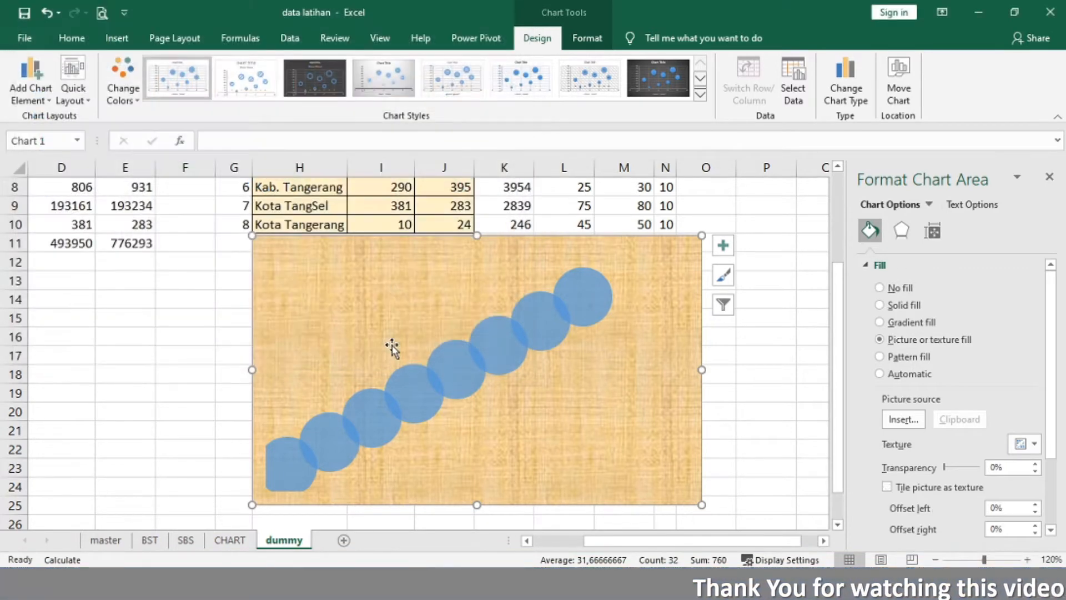
Step: Enter the map picture's width, 1566, in cell D16
click(85, 333)
text(1566)
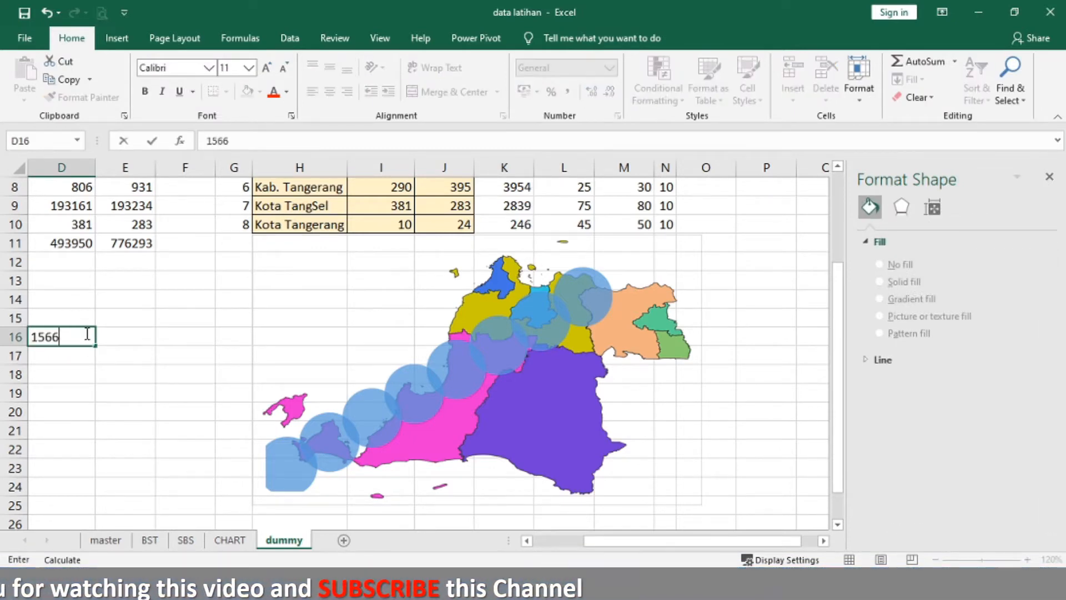
key(Return)
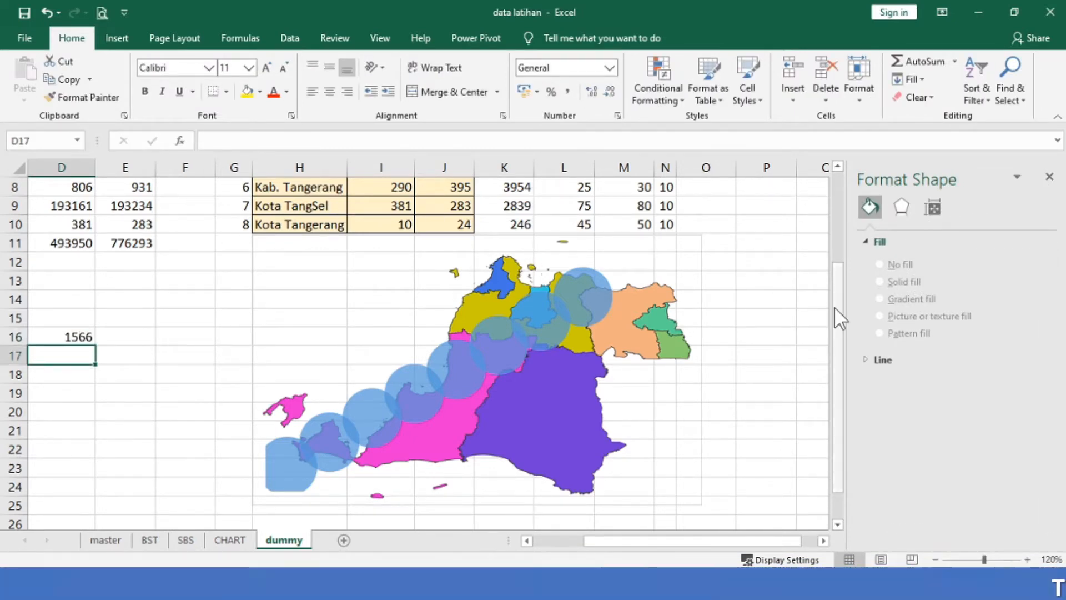
Step: Check the map picture's dimensions among the picture files and enter its height, 1125, in cell D17
click(703, 335)
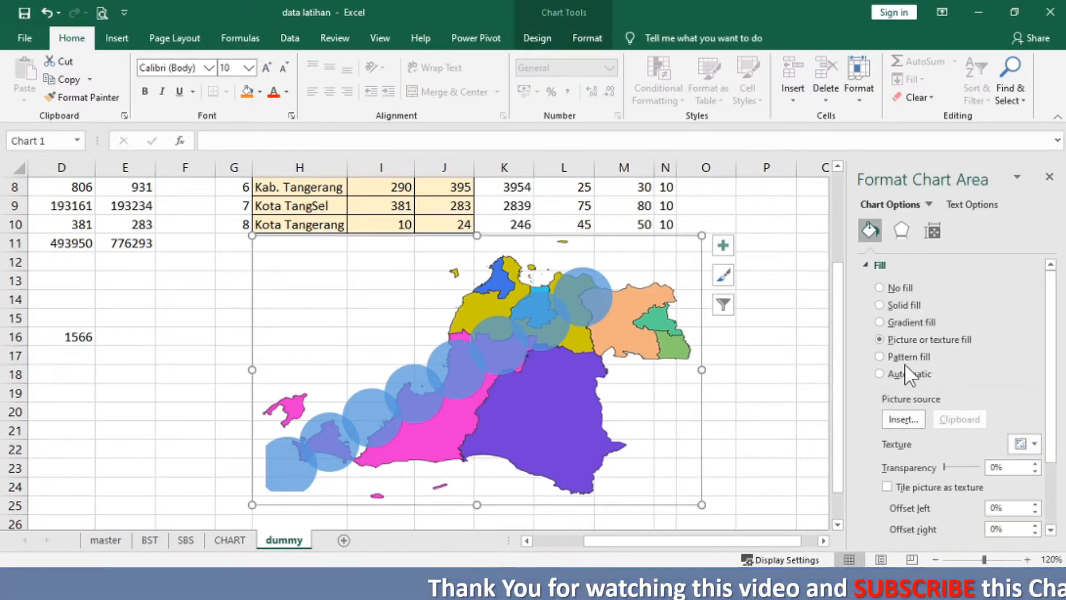
click(904, 418)
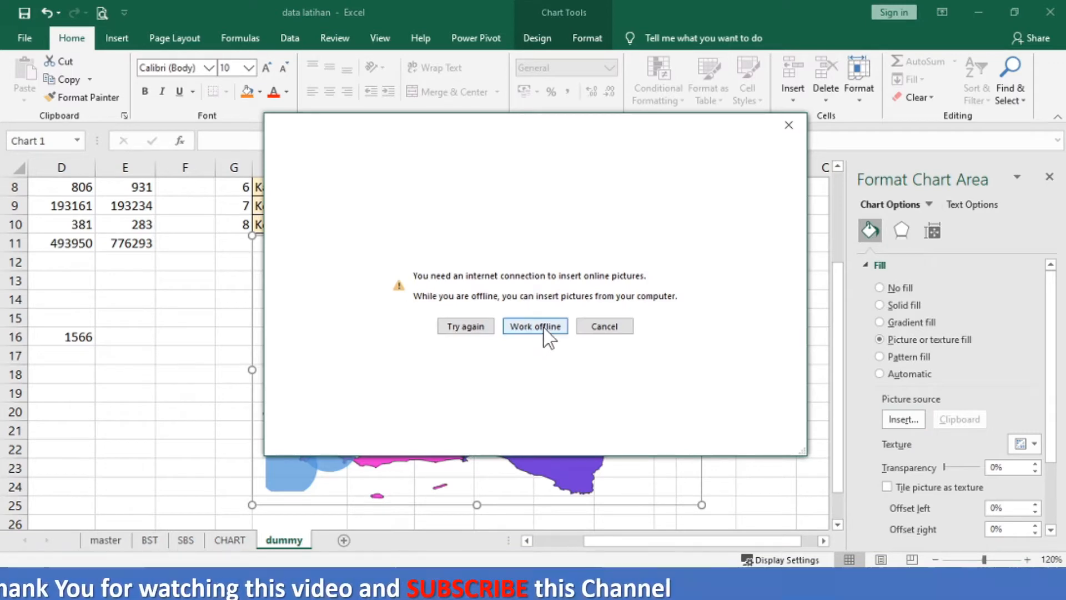
click(544, 328)
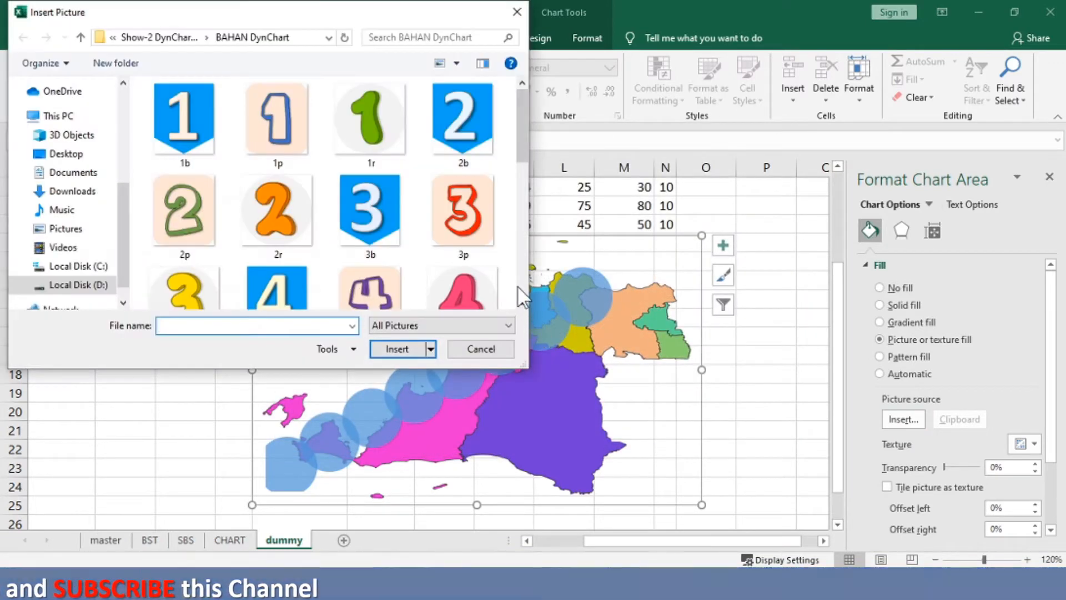
scroll(518, 282, down, 10)
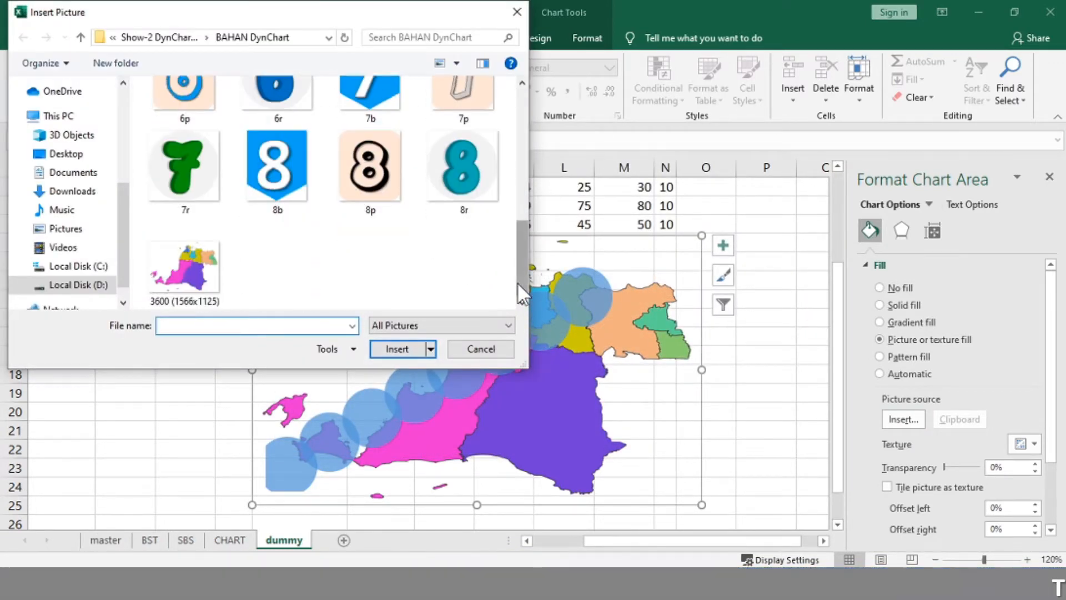
click(479, 348)
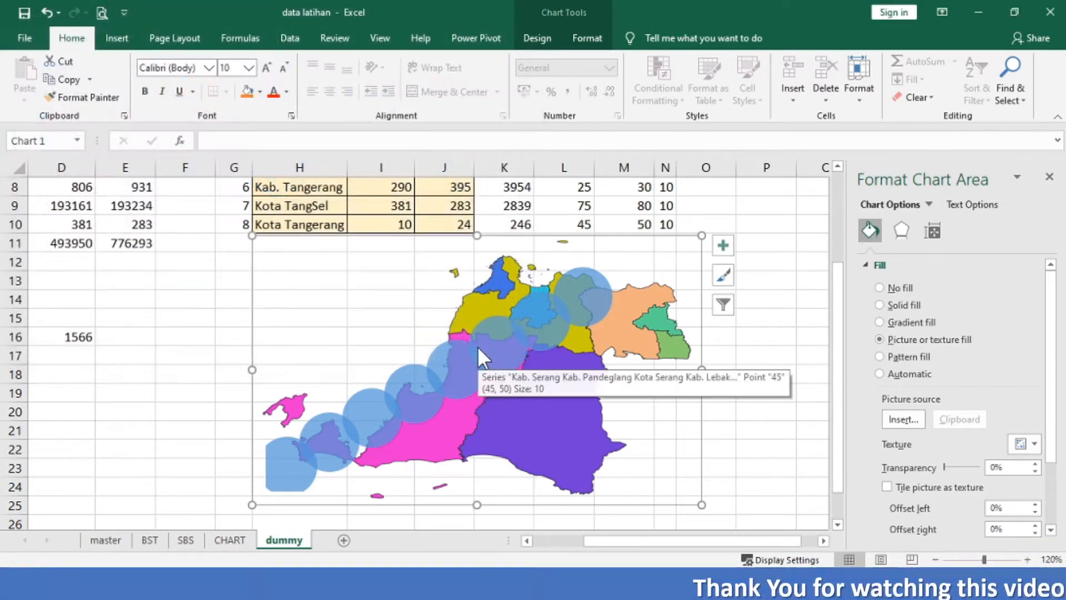
click(71, 364)
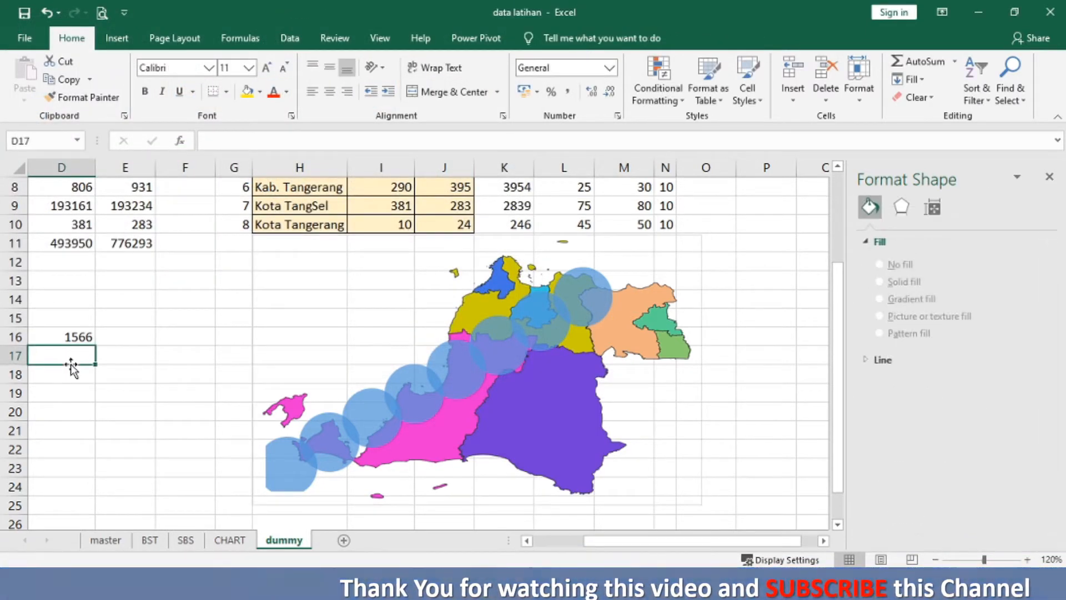
text(1125)
key(Return)
Step: Label the two picture dimensions with W in cell C16 and H in cell C17
click(71, 363)
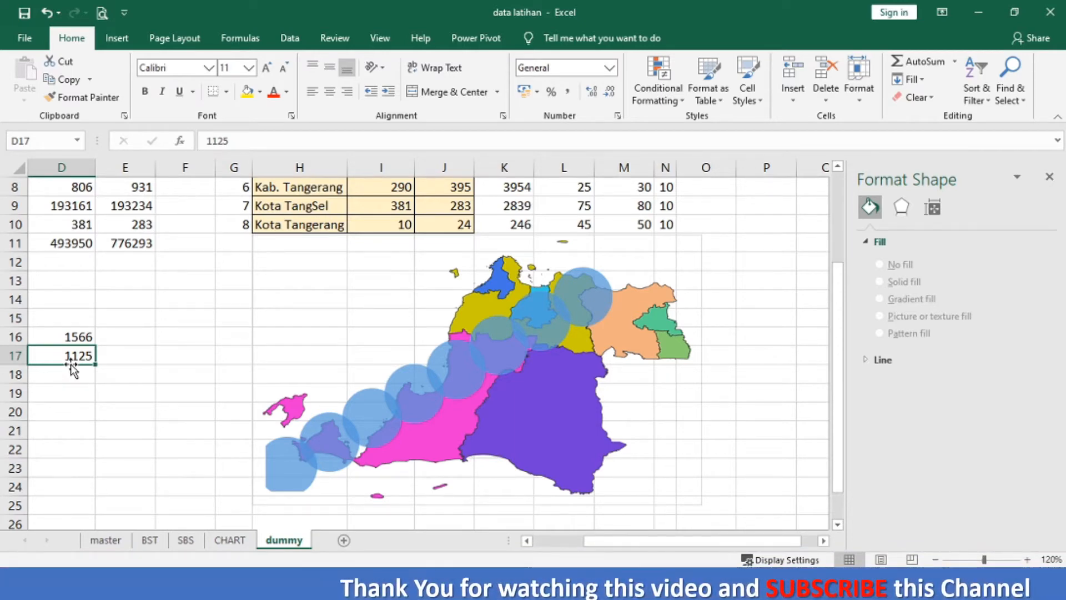
key(Right)
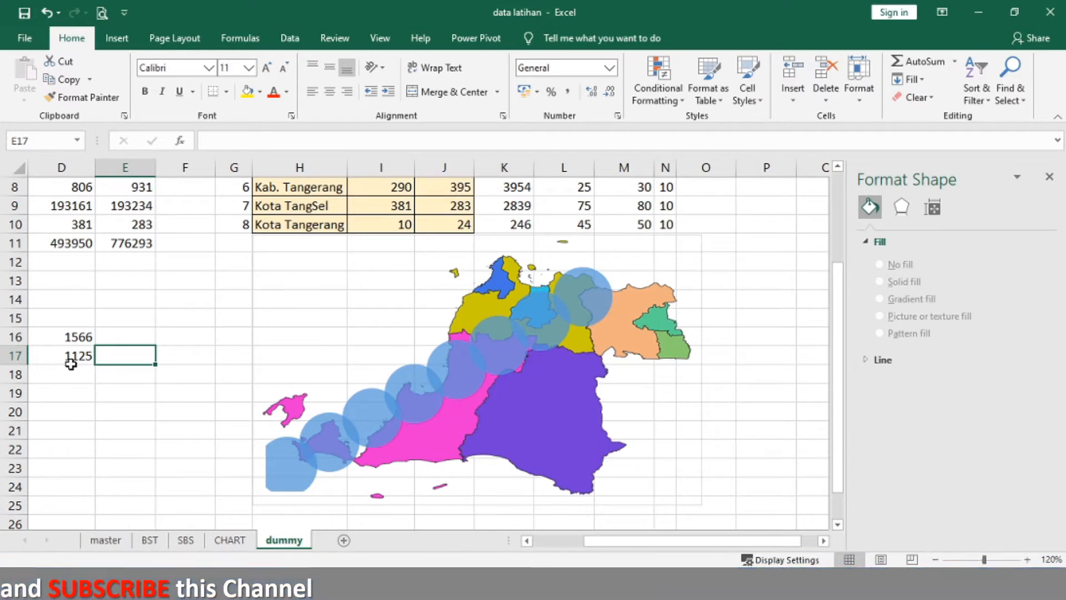
key(Left)
key(Left)
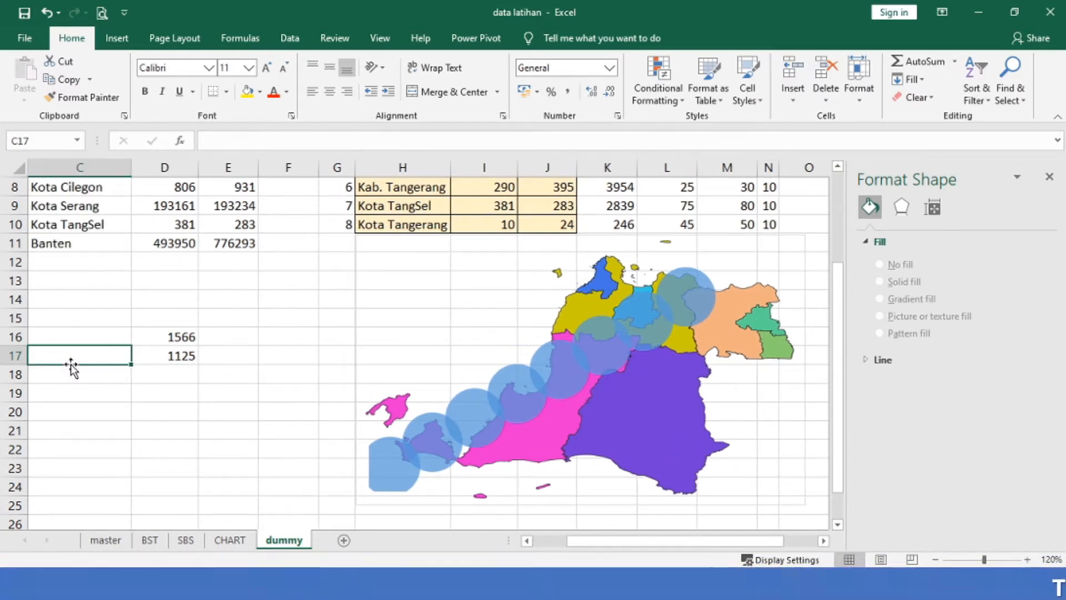
text(H)
key(Up)
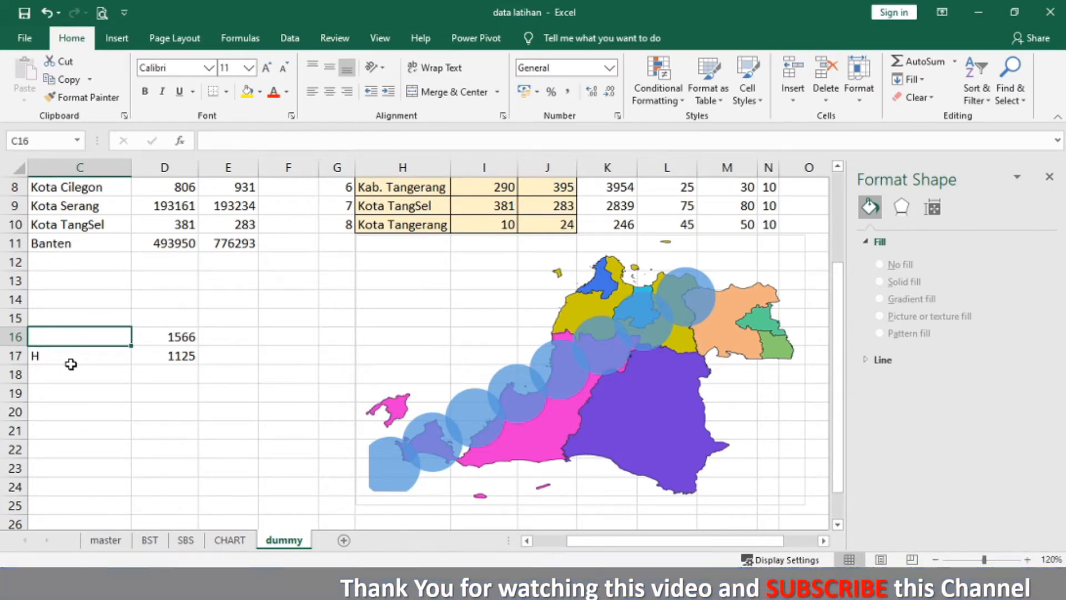
text(L)
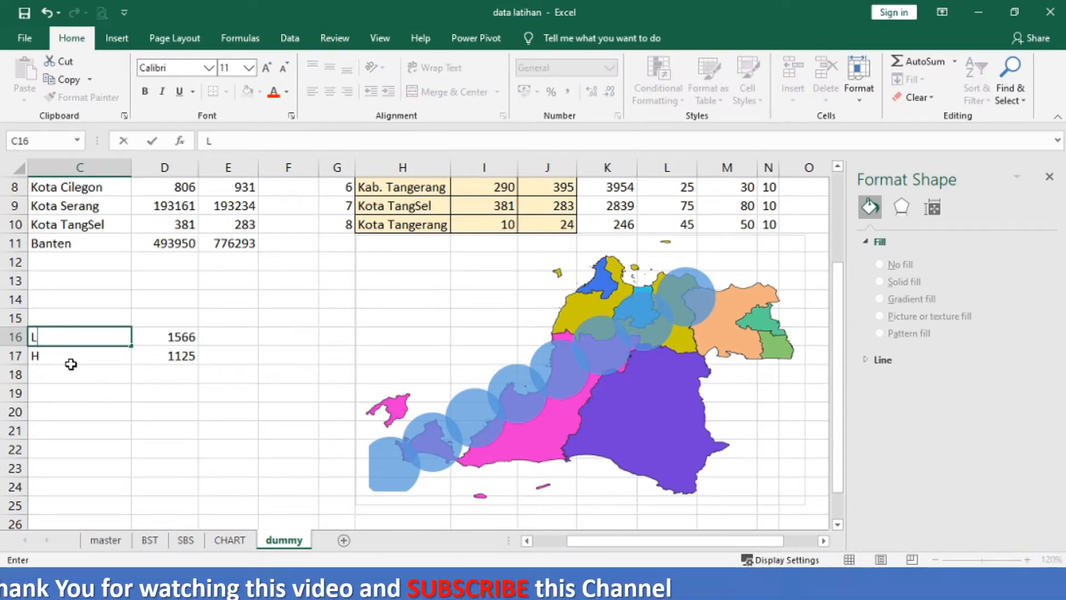
key(BackSpace)
text(W)
key(Return)
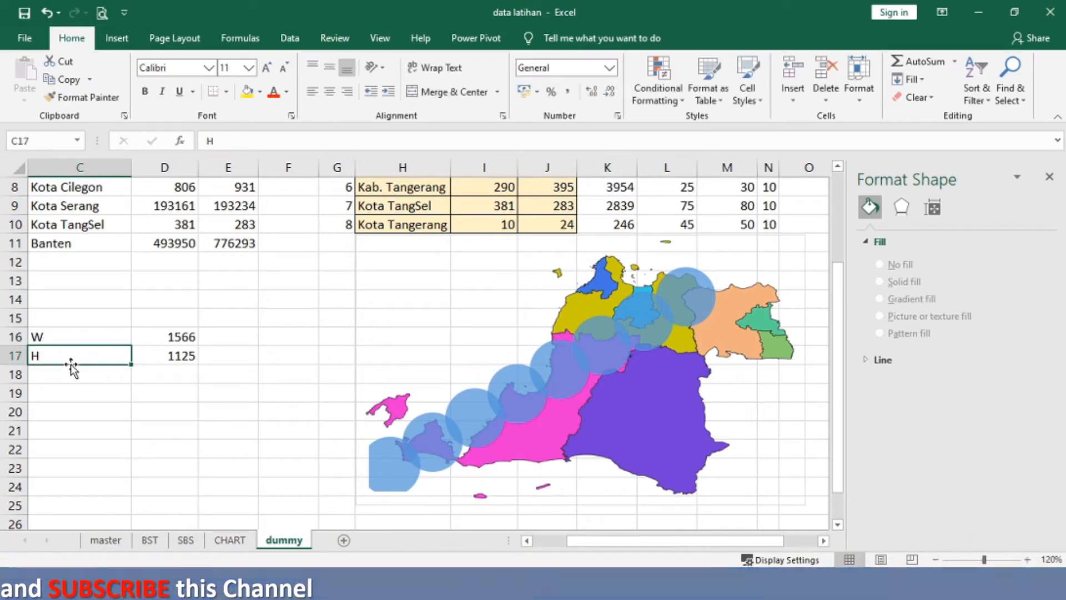
Step: Right-align the W and H labels in C16:C17
key(Up)
shift+click(71, 366)
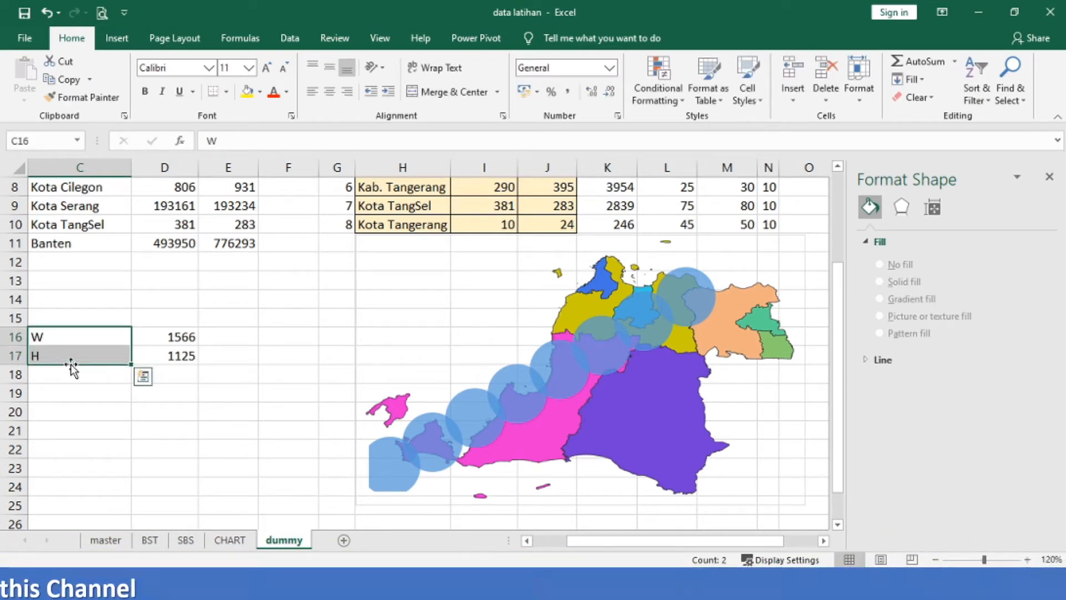
click(346, 92)
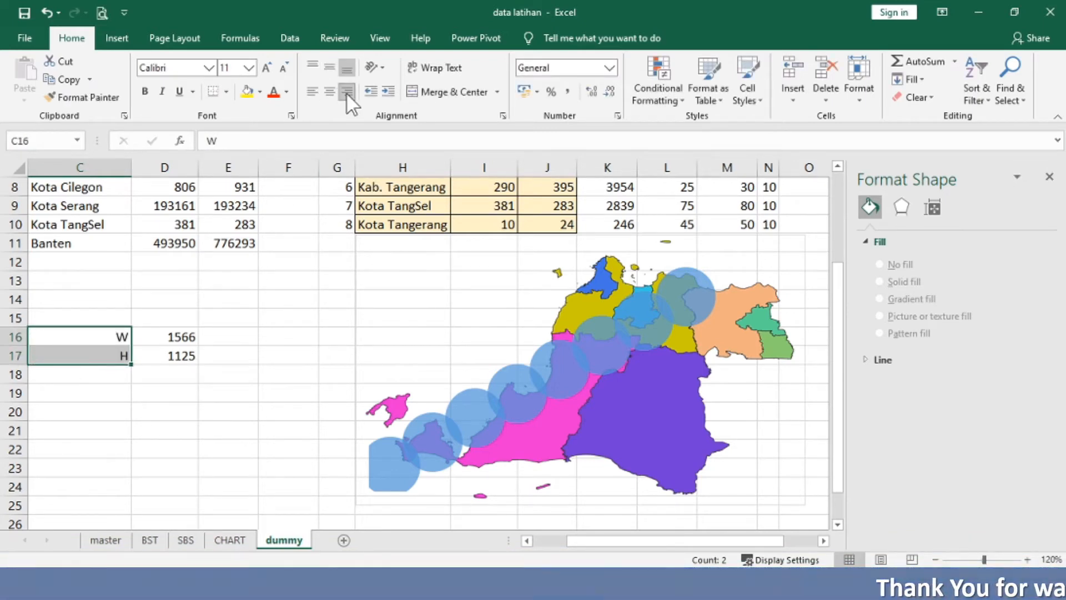
Step: Enter the value 800 in cell E17, beside the picture's height
click(822, 539)
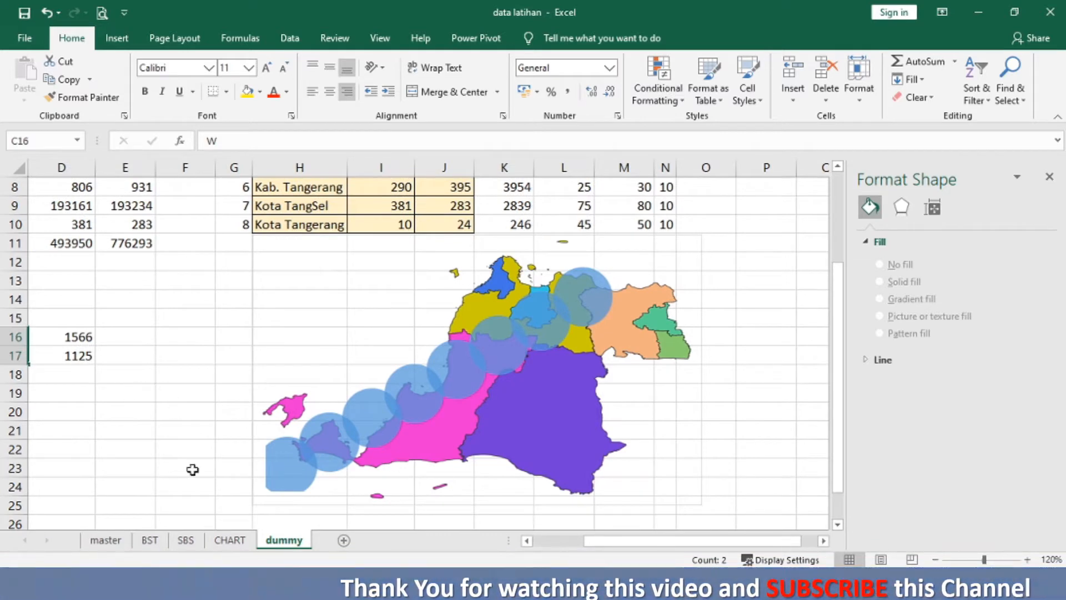
click(526, 539)
click(219, 355)
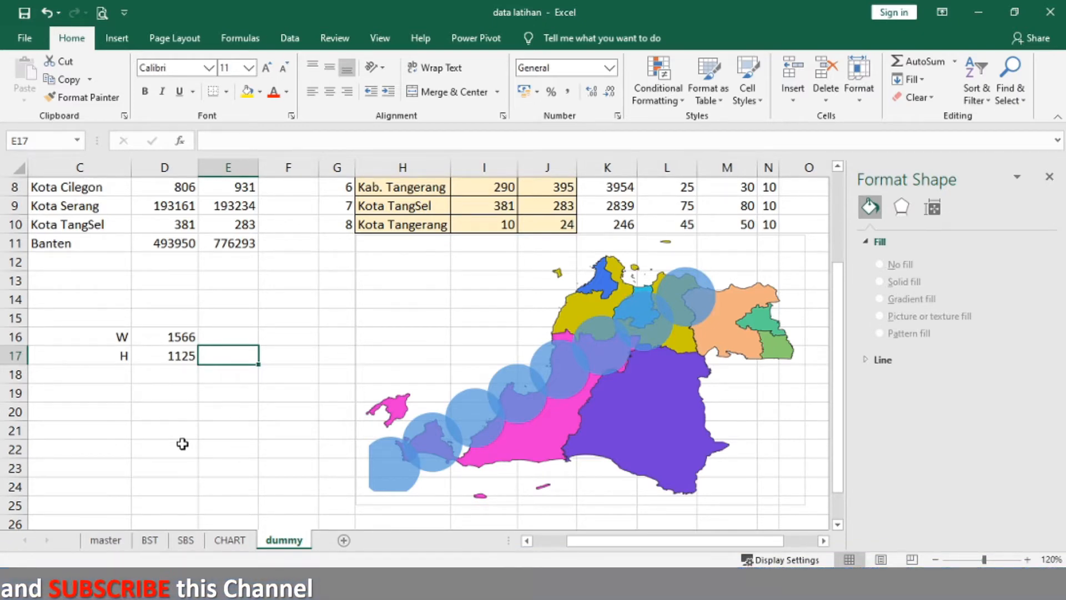
text(8)
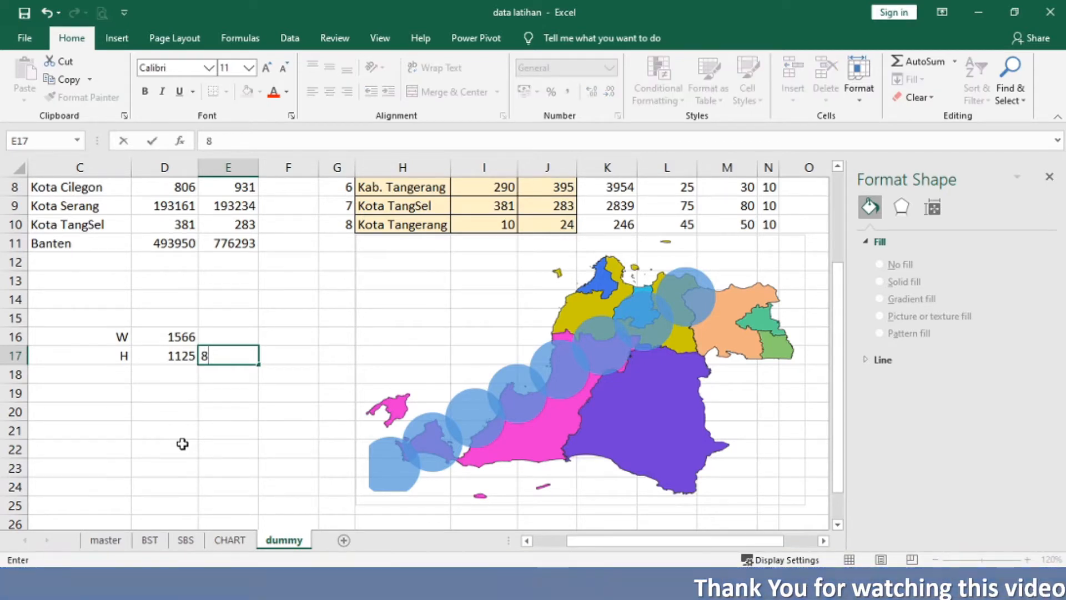
text(00)
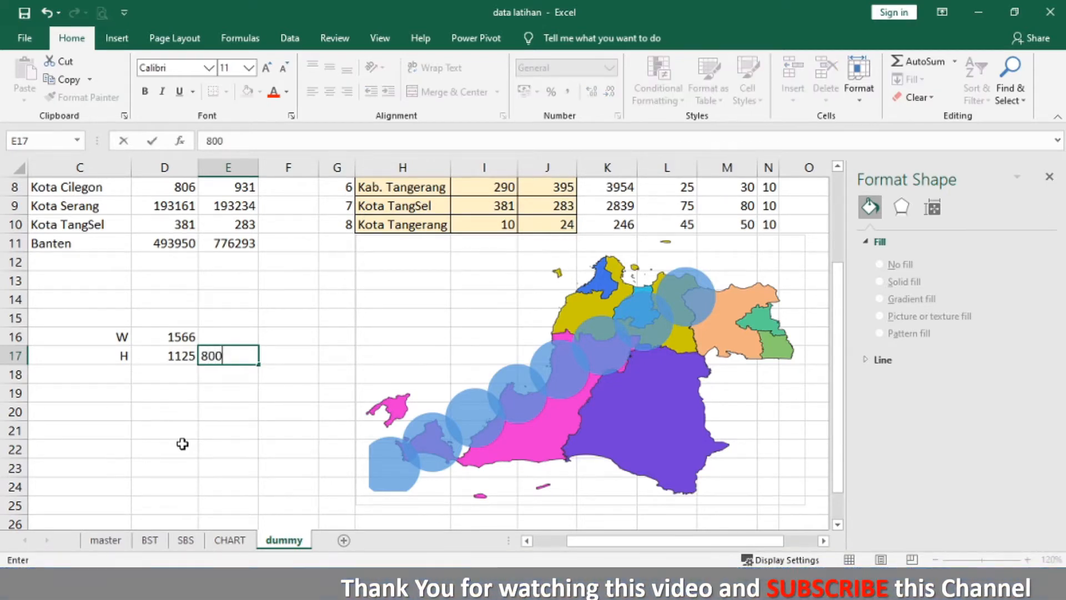
key(Return)
key(Up)
key(Right)
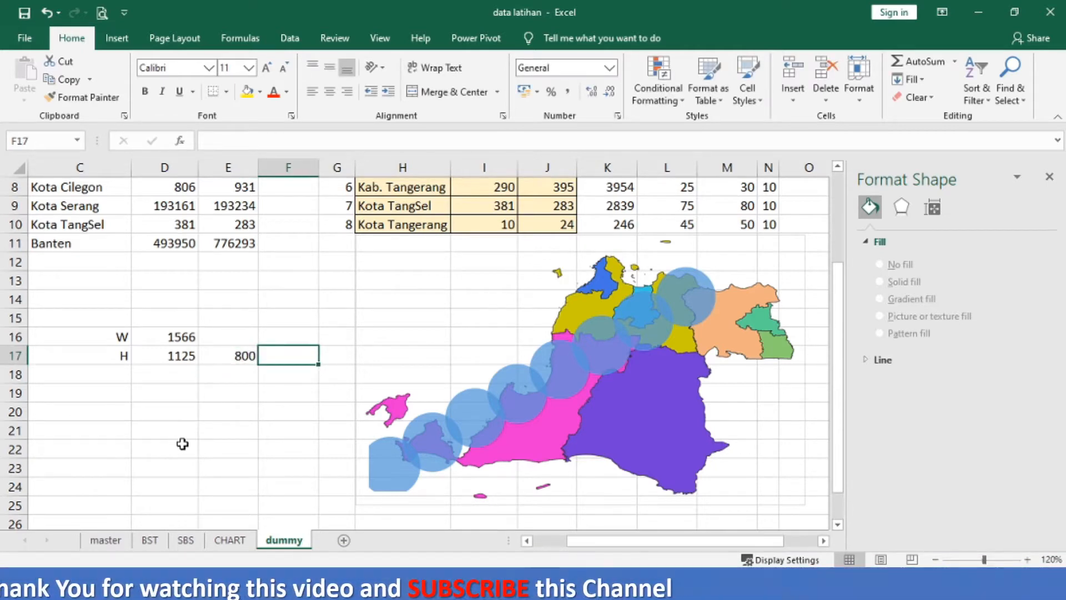
Step: Enter the value 8,00 in cell F17, beside the 800 in the H row
text(8,00)
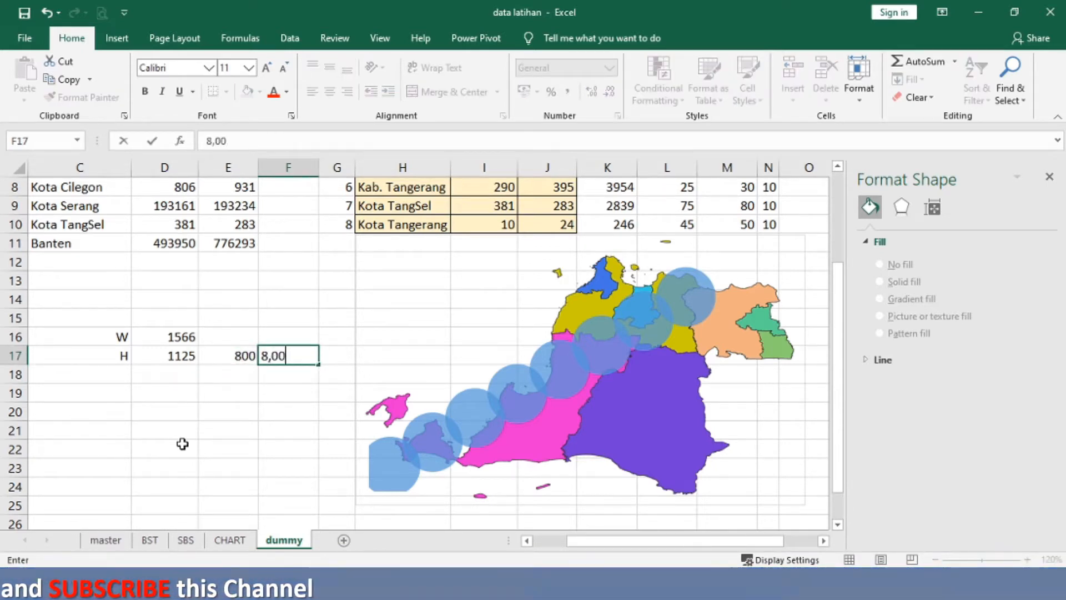
key(Return)
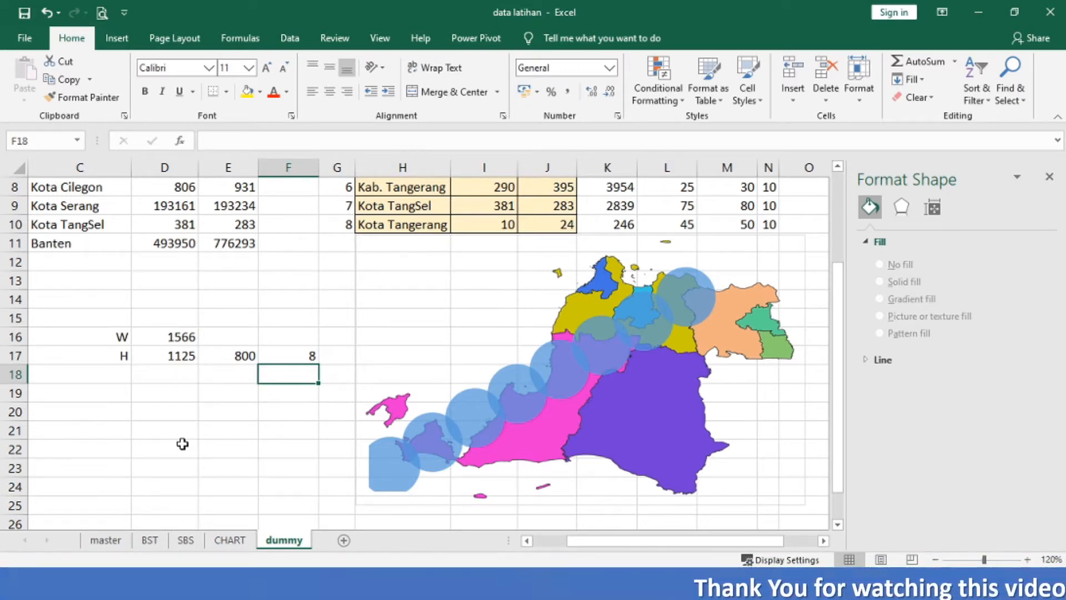
Step: Compute the proportional width in cell E16 with the formula =(E17*D16)/D17
key(Up)
key(Up)
key(Left)
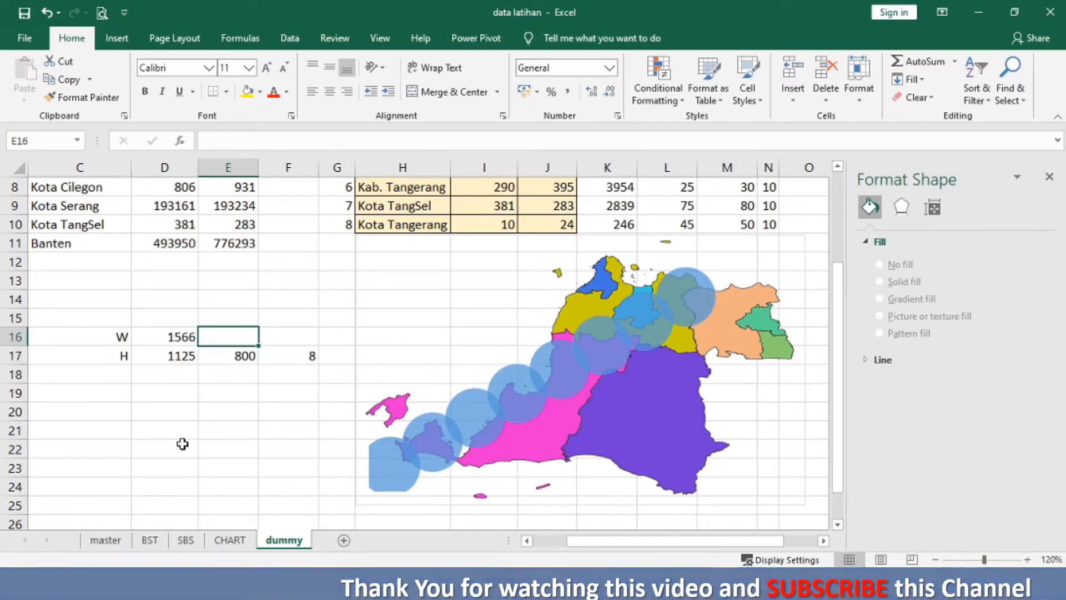
key(Down)
key(Up)
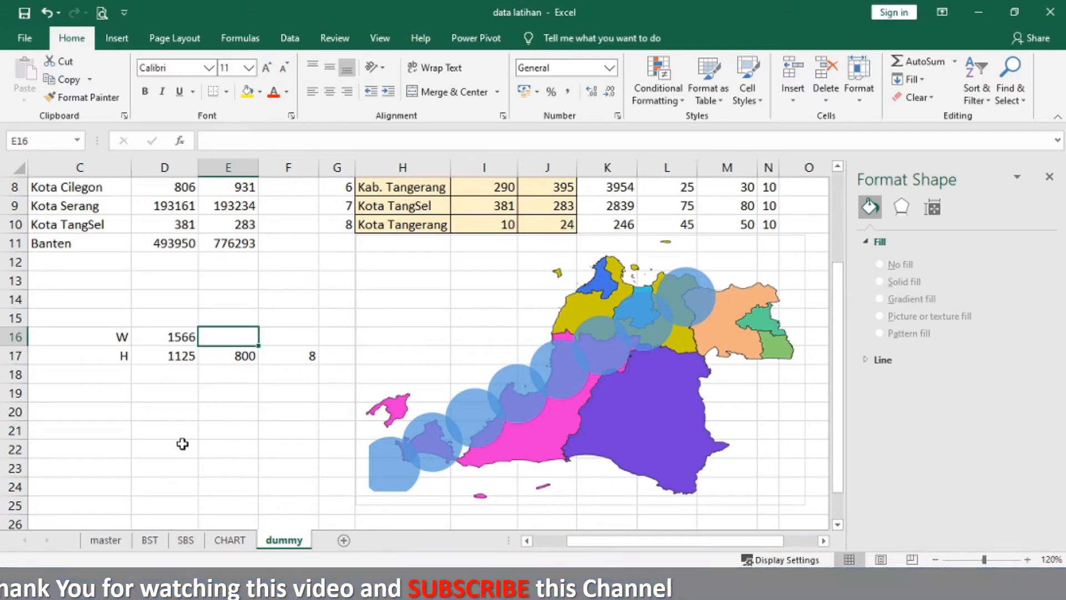
text(=)
key(Down)
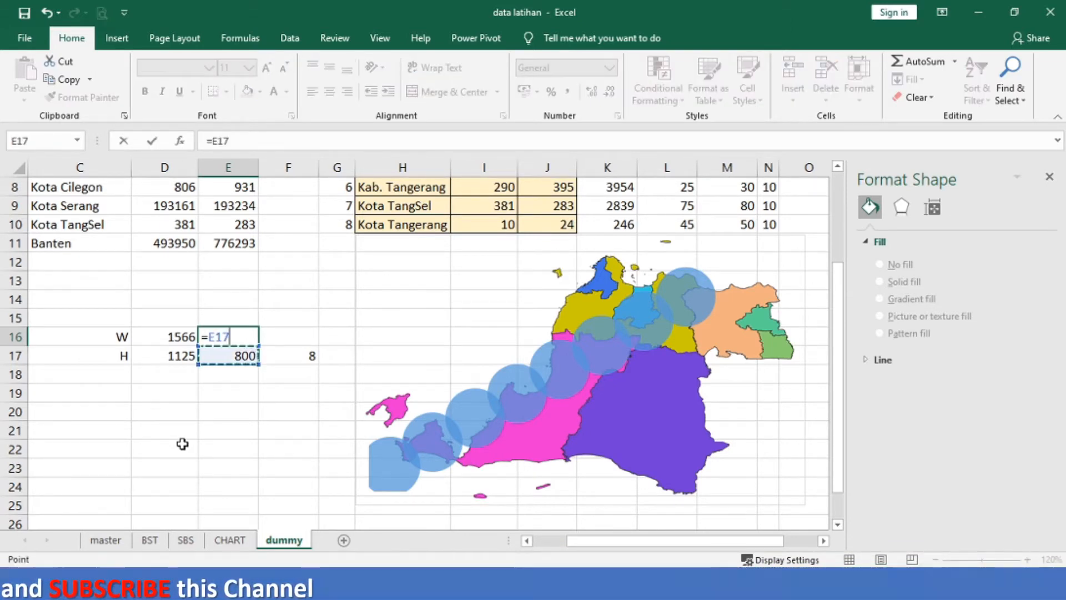
key(BackSpace)
key(BackSpace)
key(BackSpace)
text(()
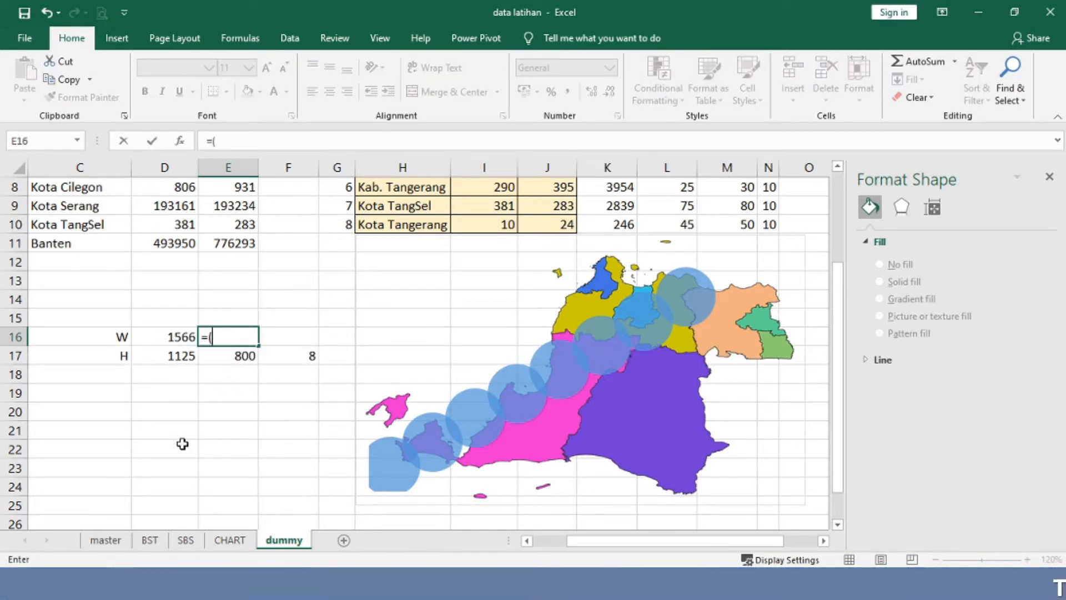
key(Down)
text(*)
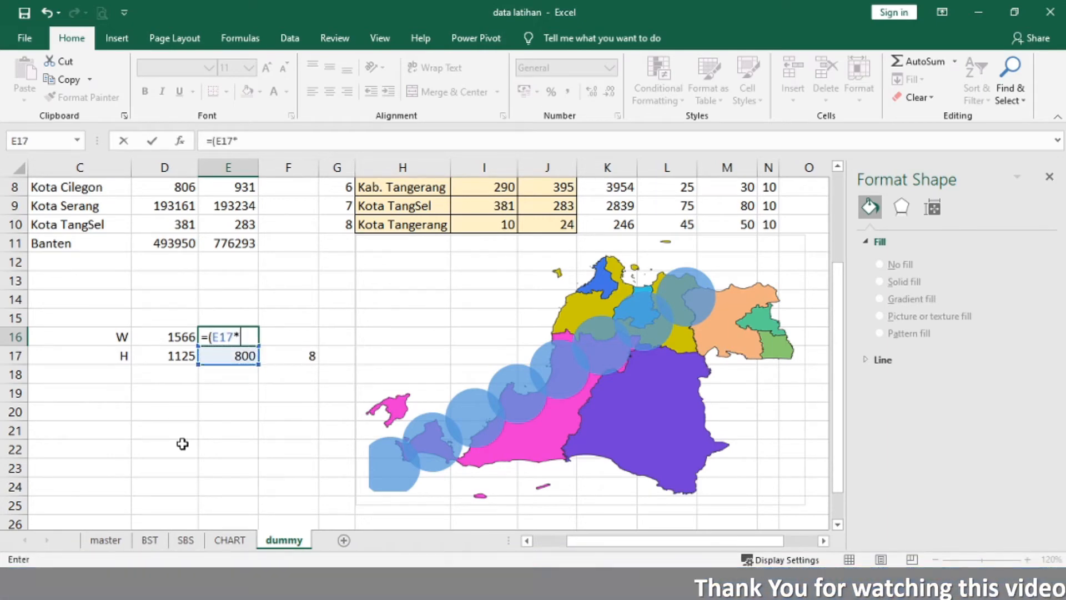
key(Up)
key(Left)
key(Down)
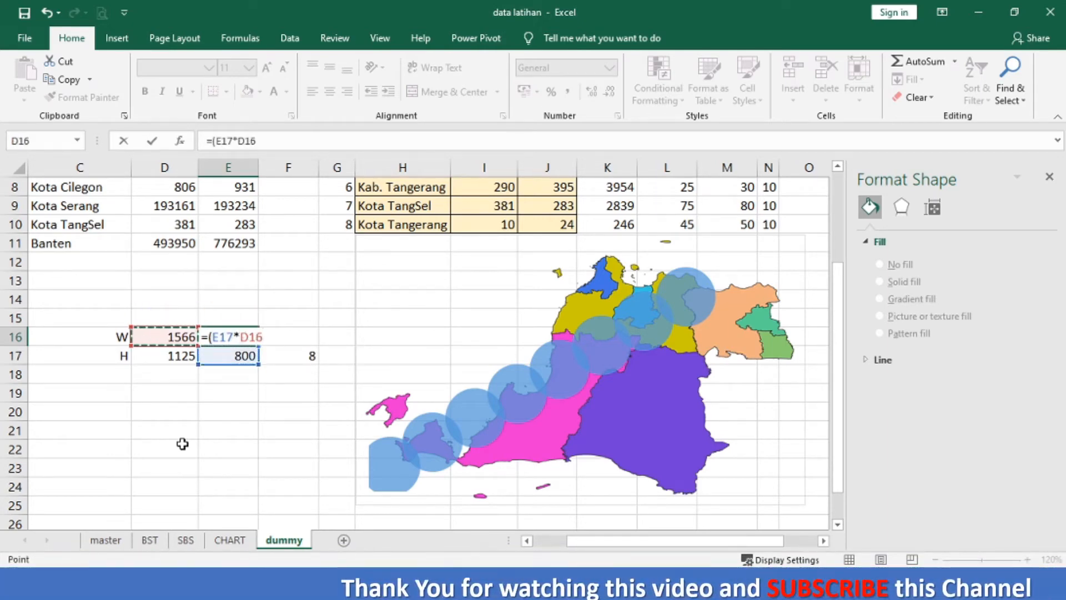
text()/)
key(Left)
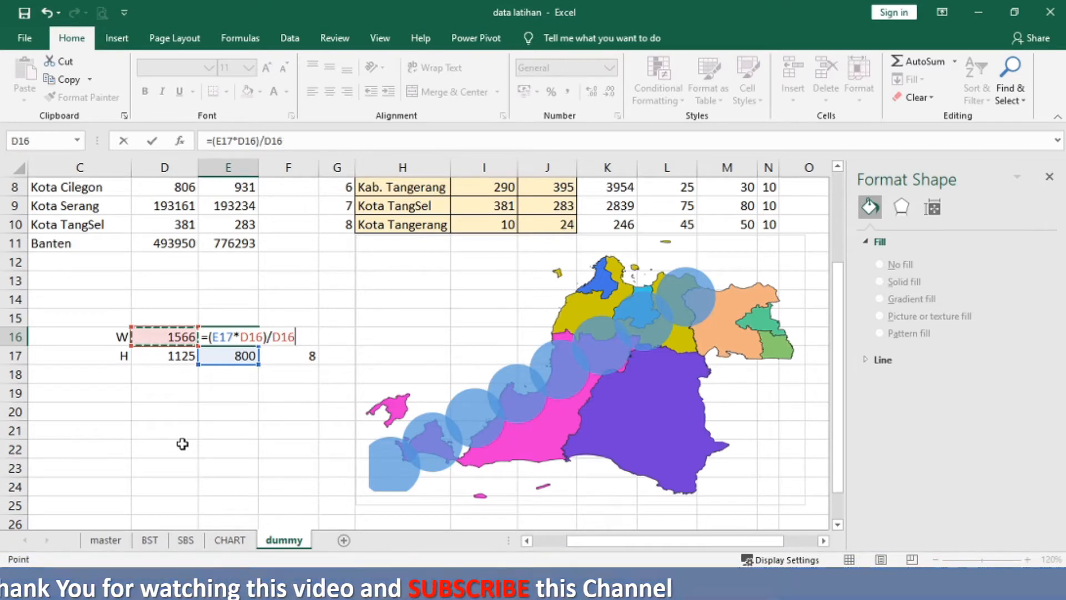
key(Down)
key(Return)
key(Up)
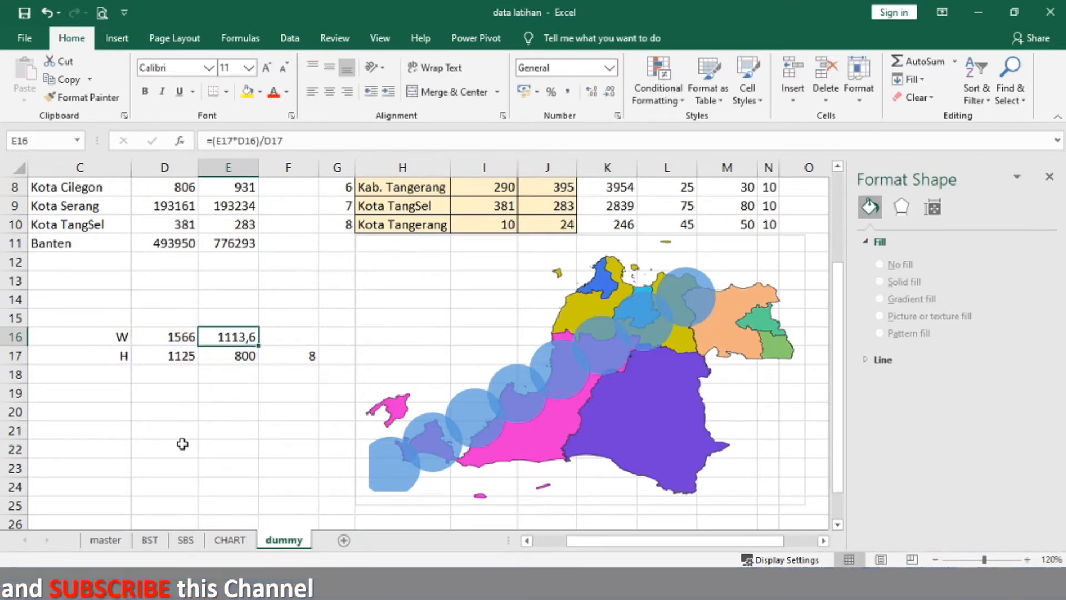
Step: Enter the value 11,14 in cell F16, beside the computed width
key(Right)
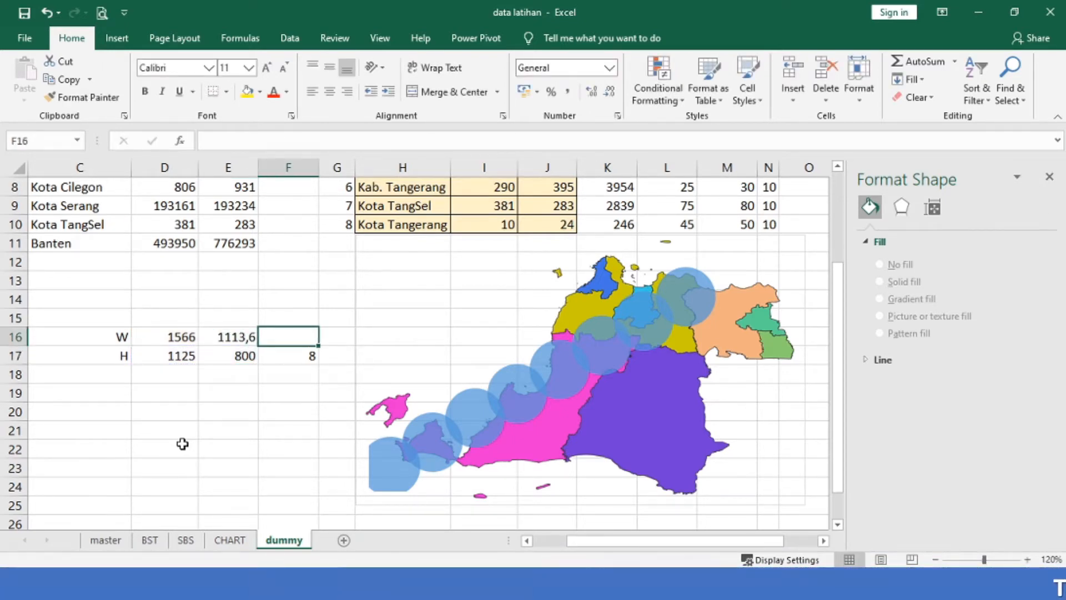
text(11)
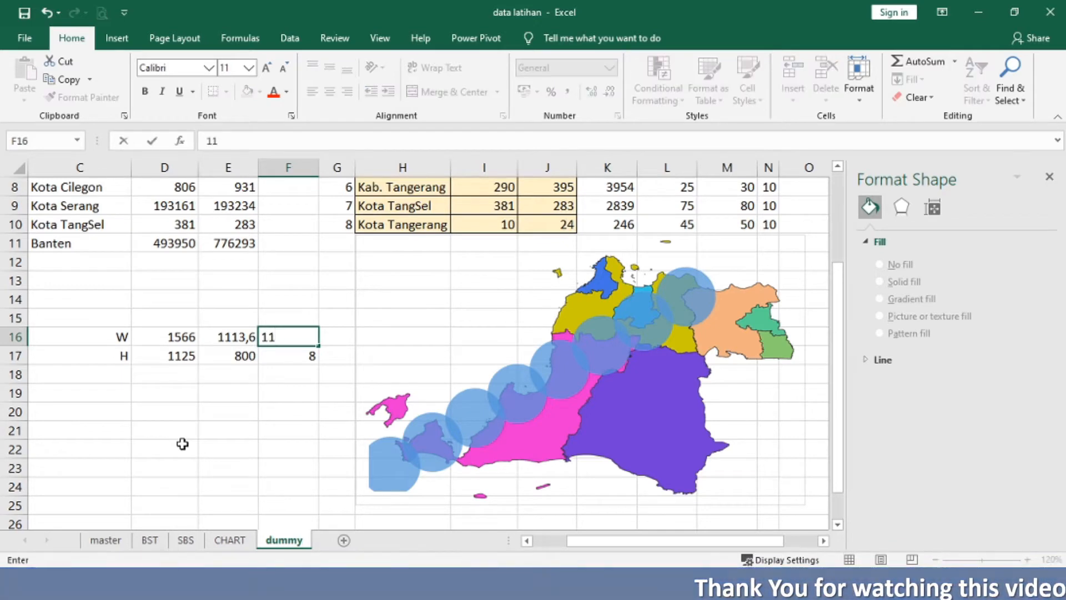
text(,14)
key(Return)
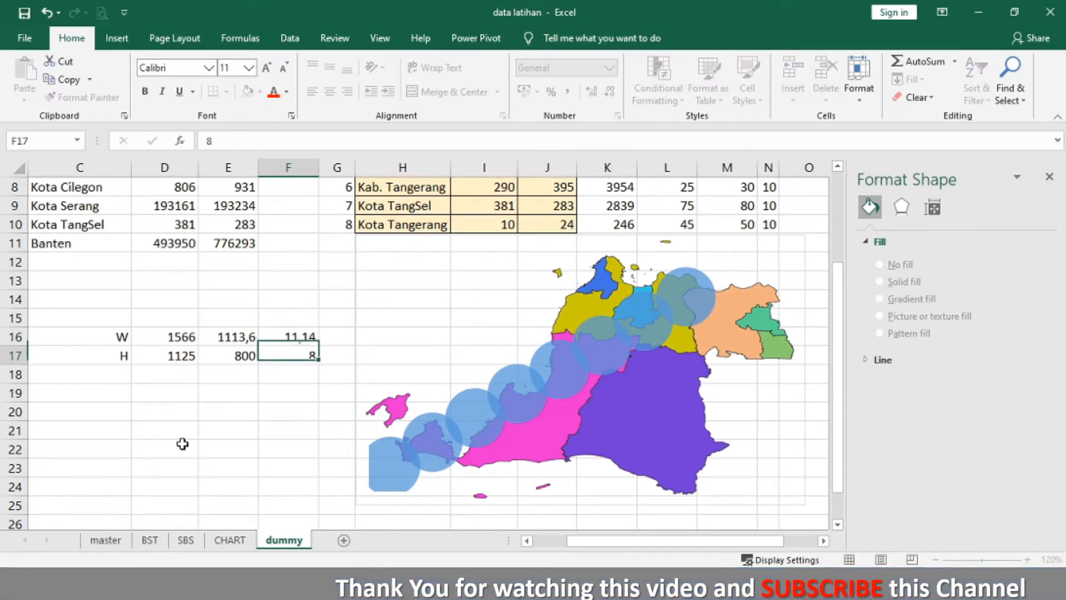
Step: Set the map bubble chart's height to 8 cm and its width to 11,14 cm
click(356, 469)
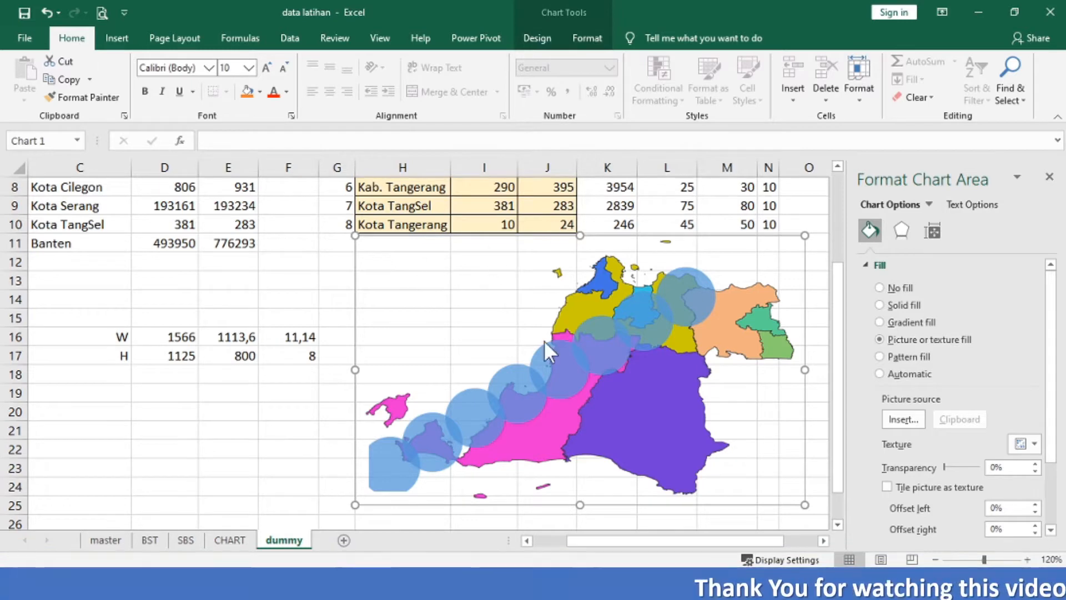
click(588, 38)
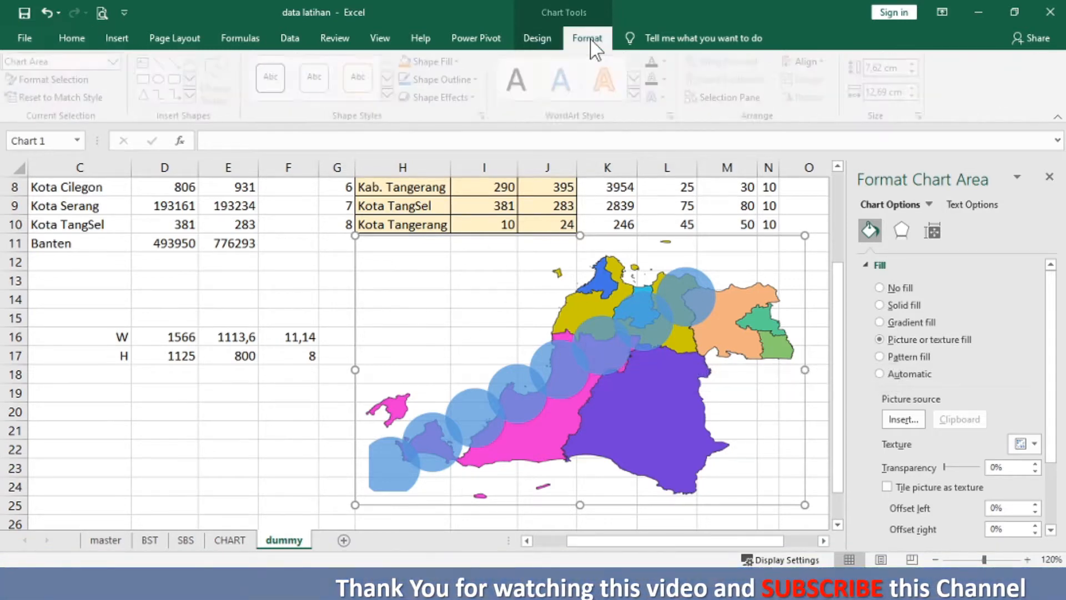
click(889, 69)
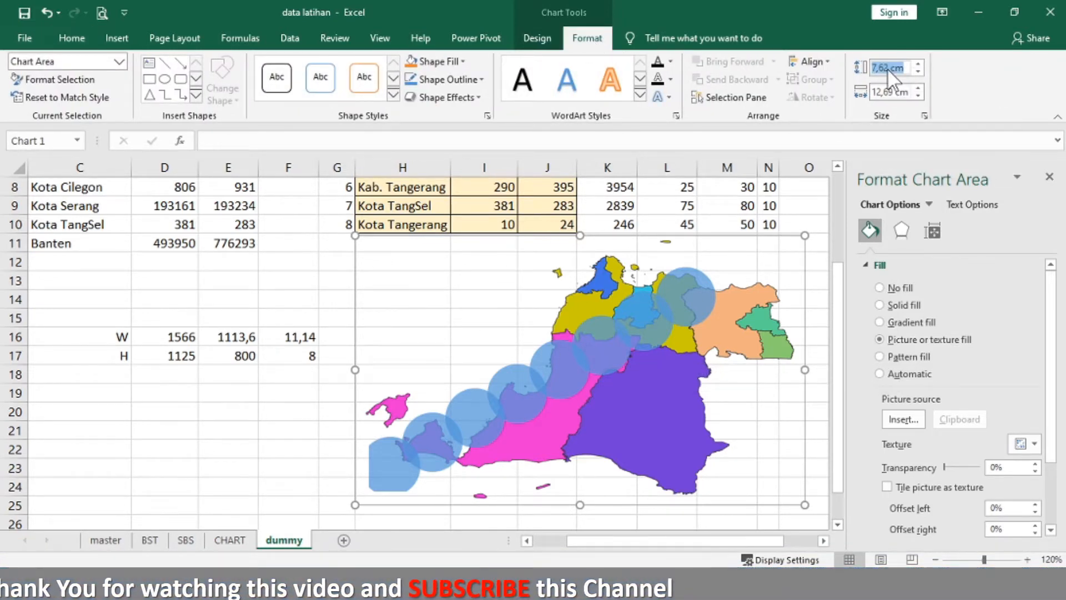
text(8)
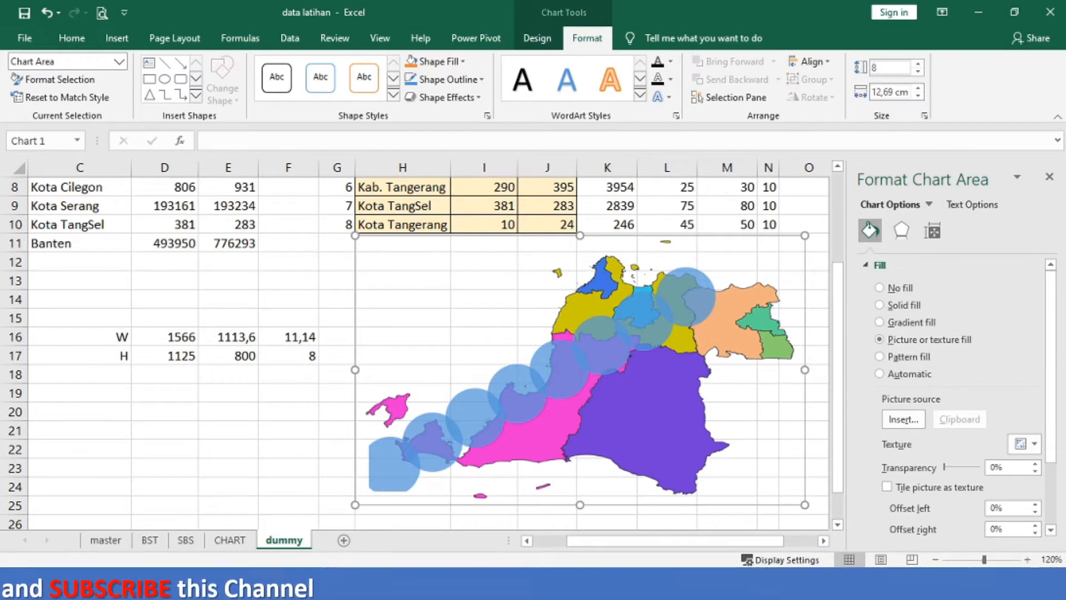
key(Return)
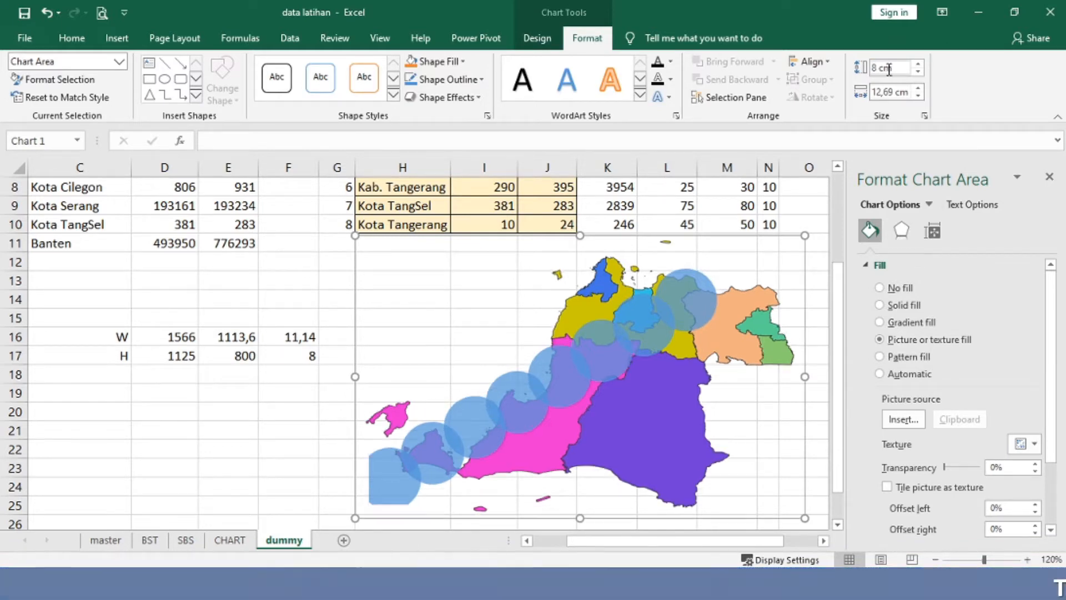
click(889, 91)
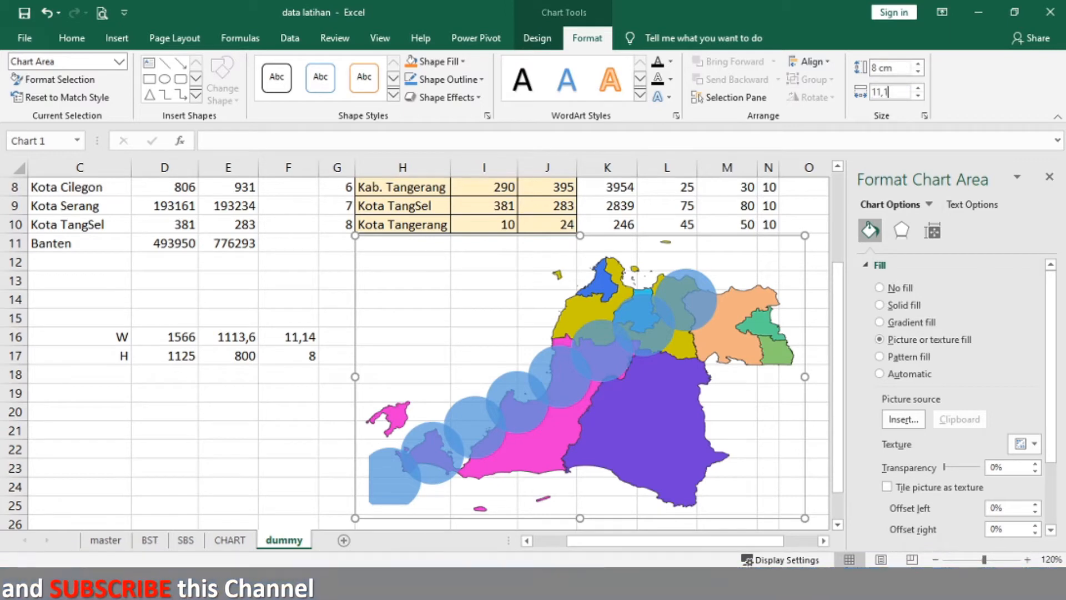
key(Return)
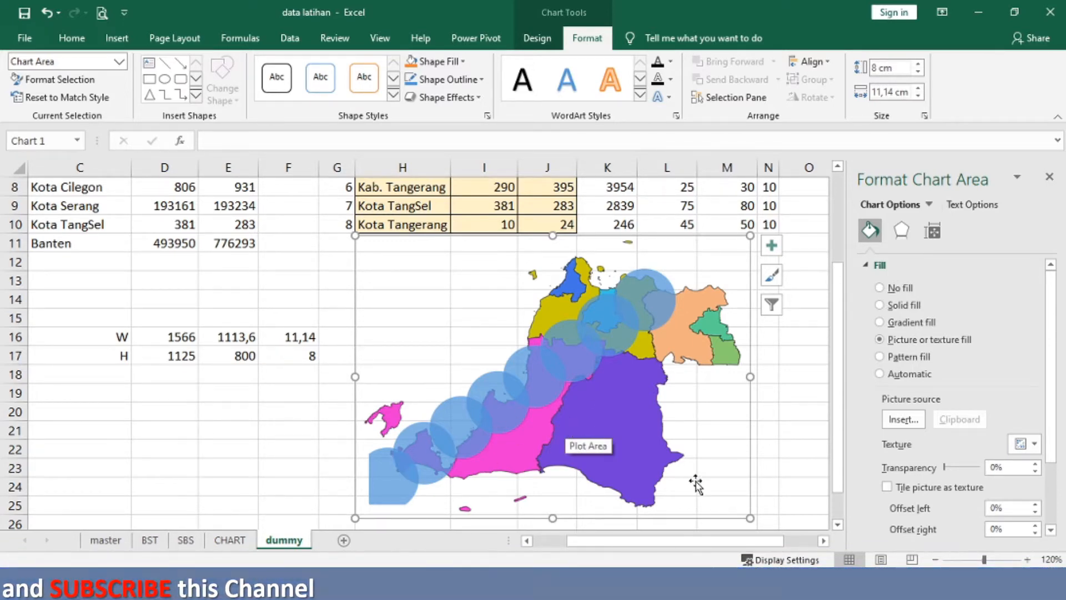
Step: Lock the chart's aspect ratio and enlarge it from its upper-left corner to about 8,52 by 11,86 cm
click(940, 231)
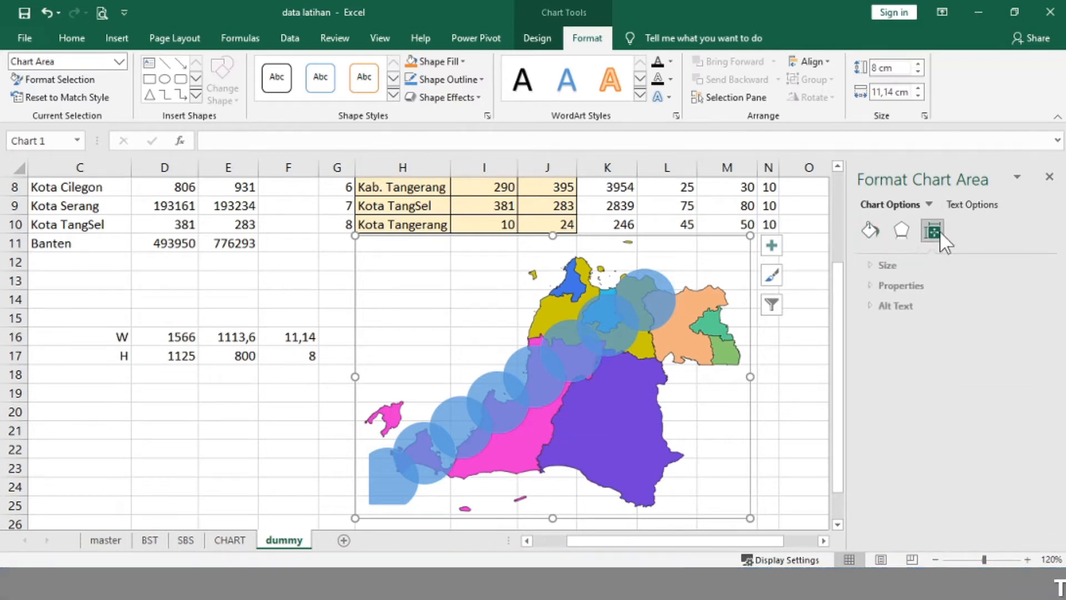
click(906, 266)
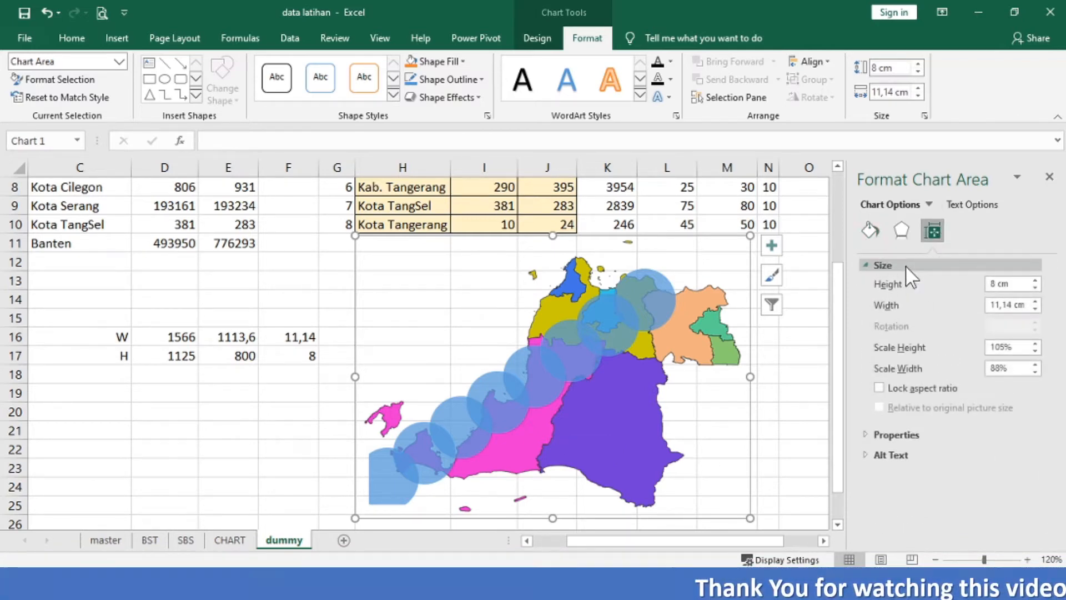
click(928, 388)
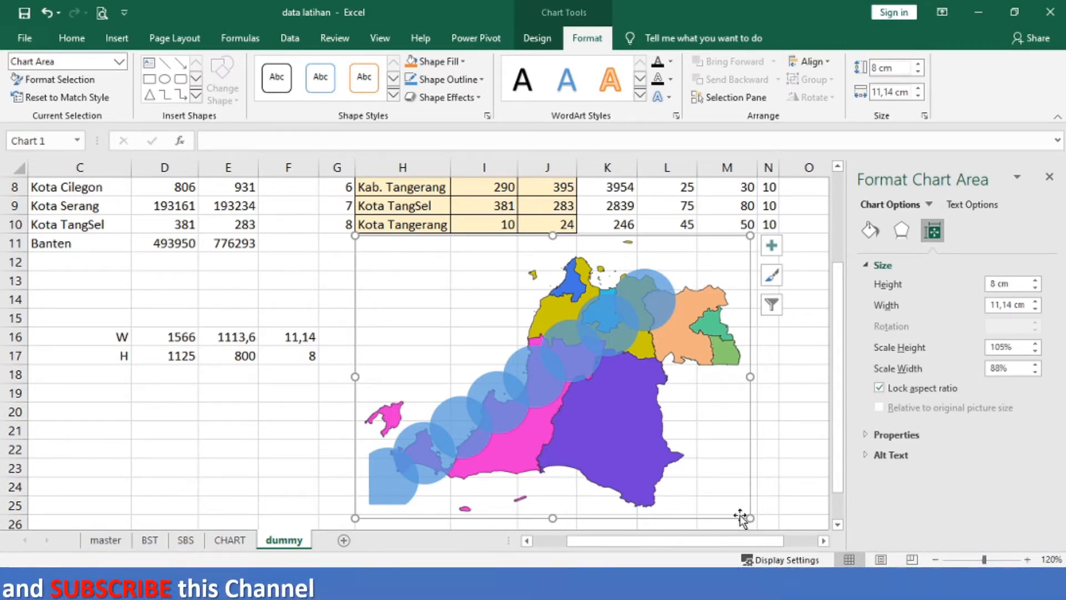
drag(355, 234, 331, 218)
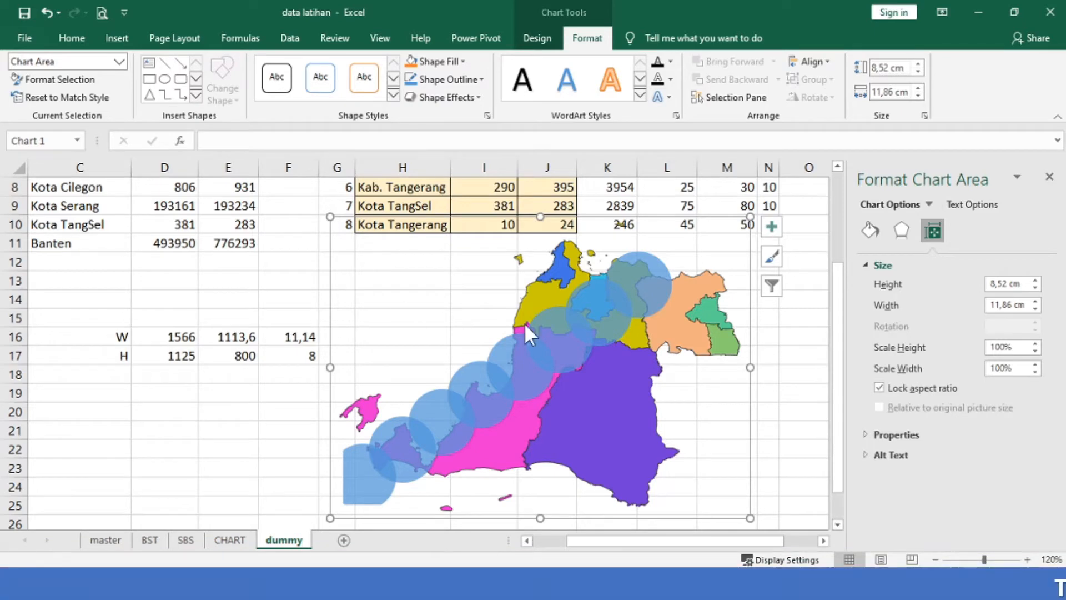
Step: Scale the bubble size of the chart's data series to 30
click(642, 295)
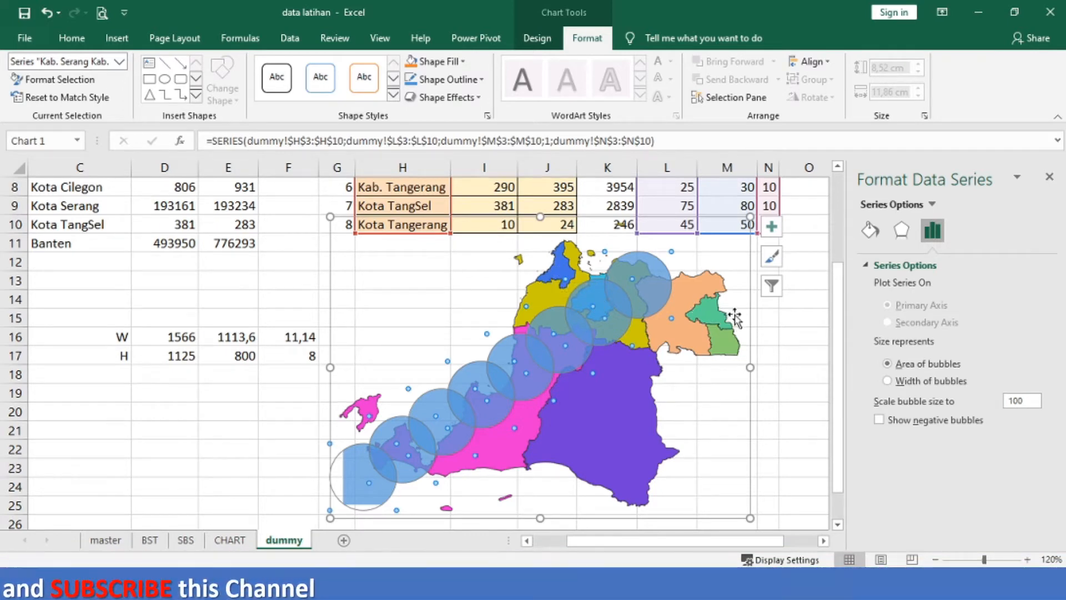
click(1031, 401)
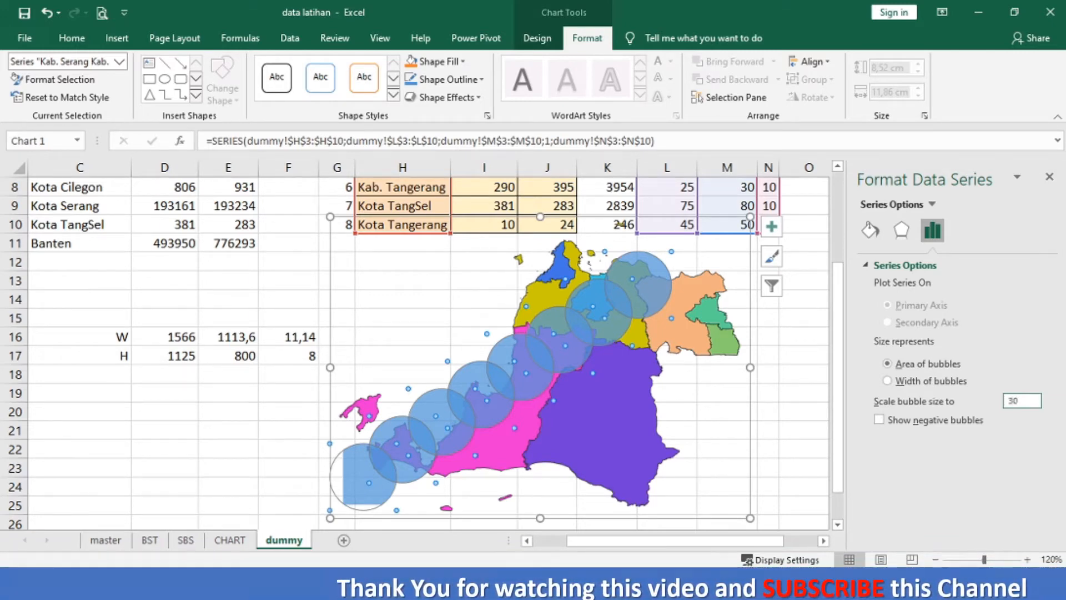
text(30)
key(Return)
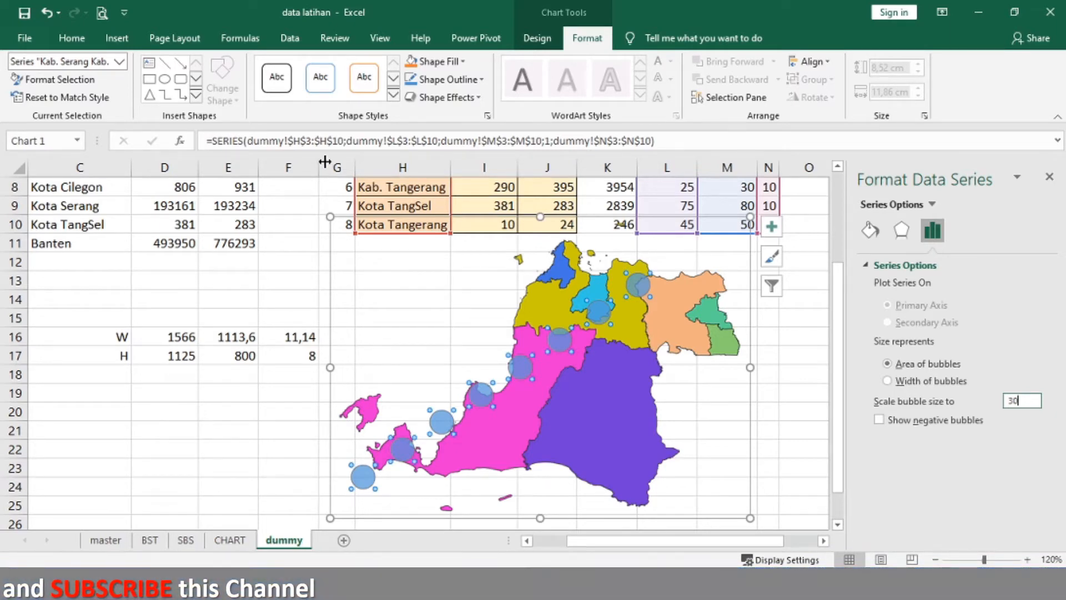
Step: Fill all bubbles of the series with black and deselect the chart
click(460, 61)
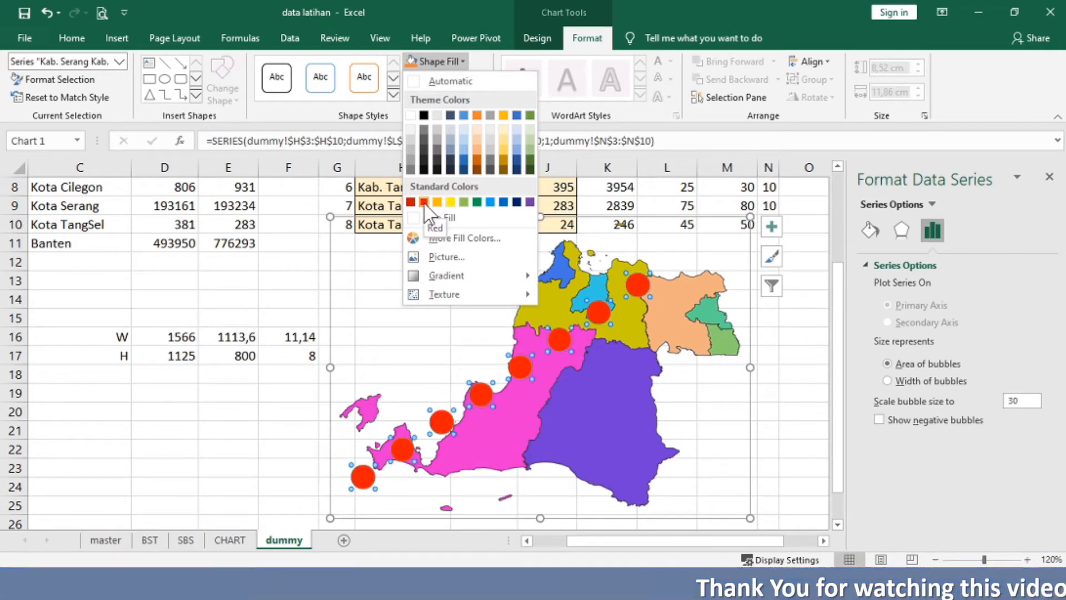
click(424, 115)
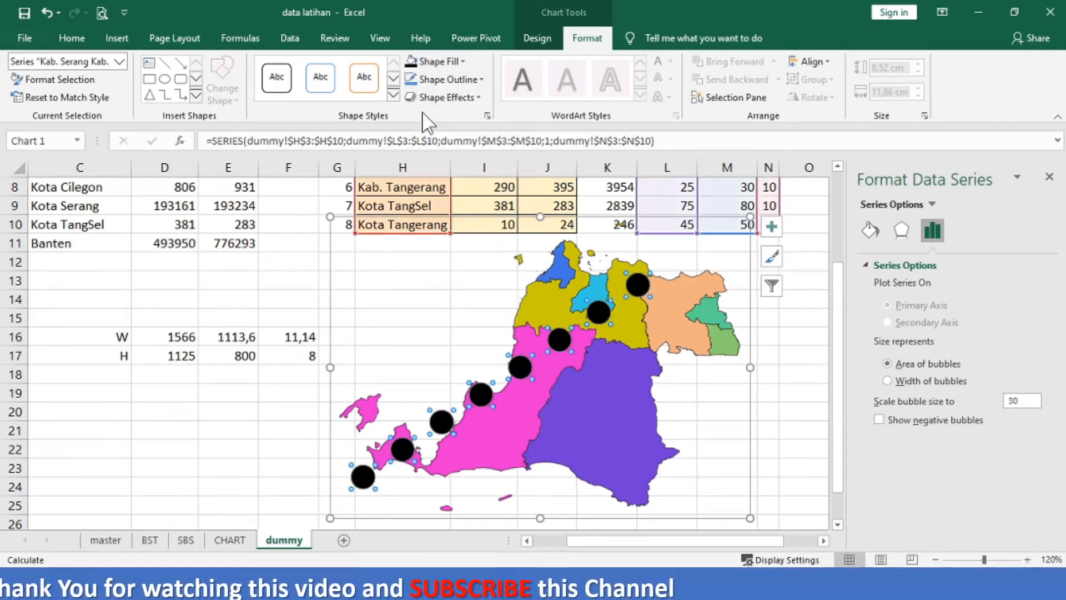
click(312, 298)
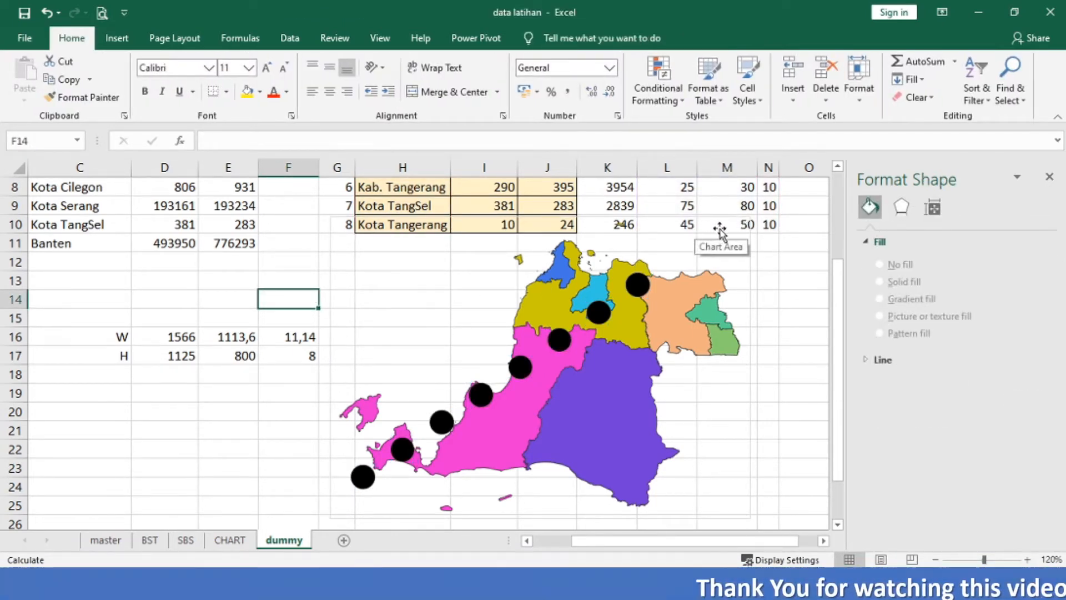
click(750, 276)
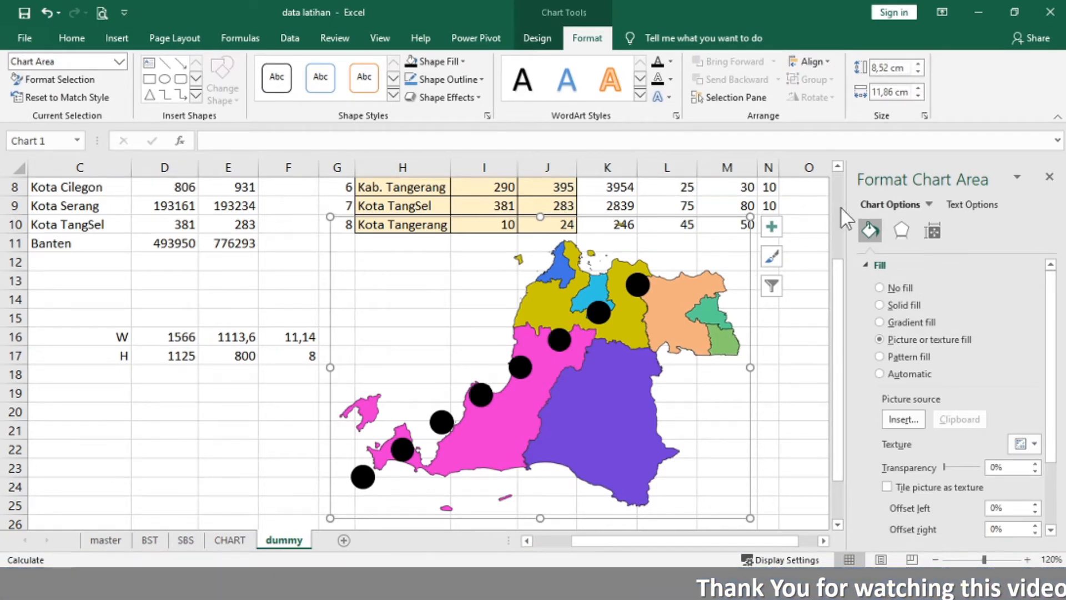
scroll(827, 204, up, 3)
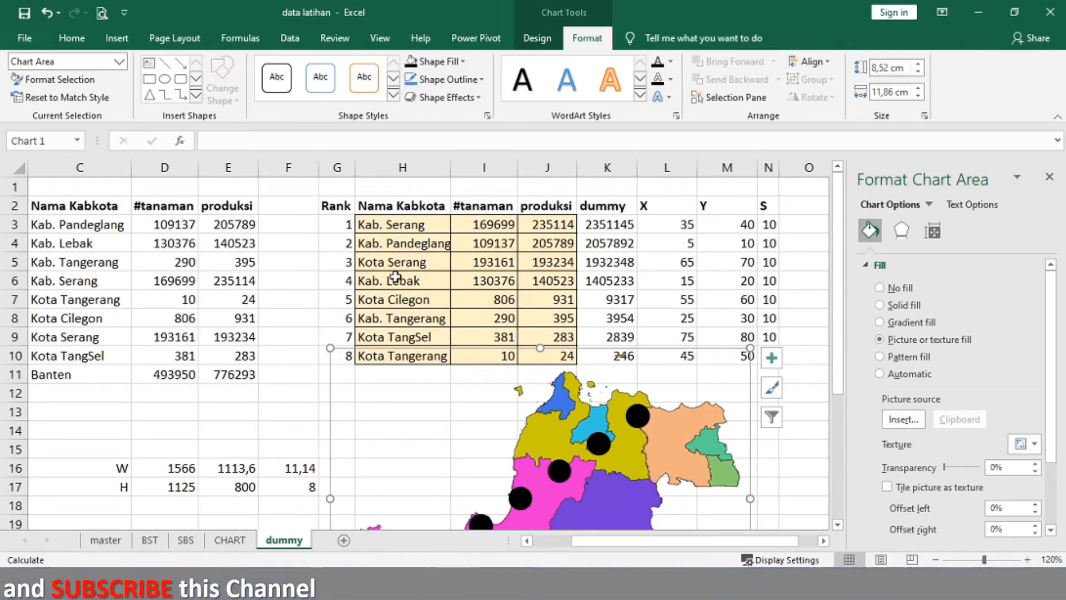
click(105, 539)
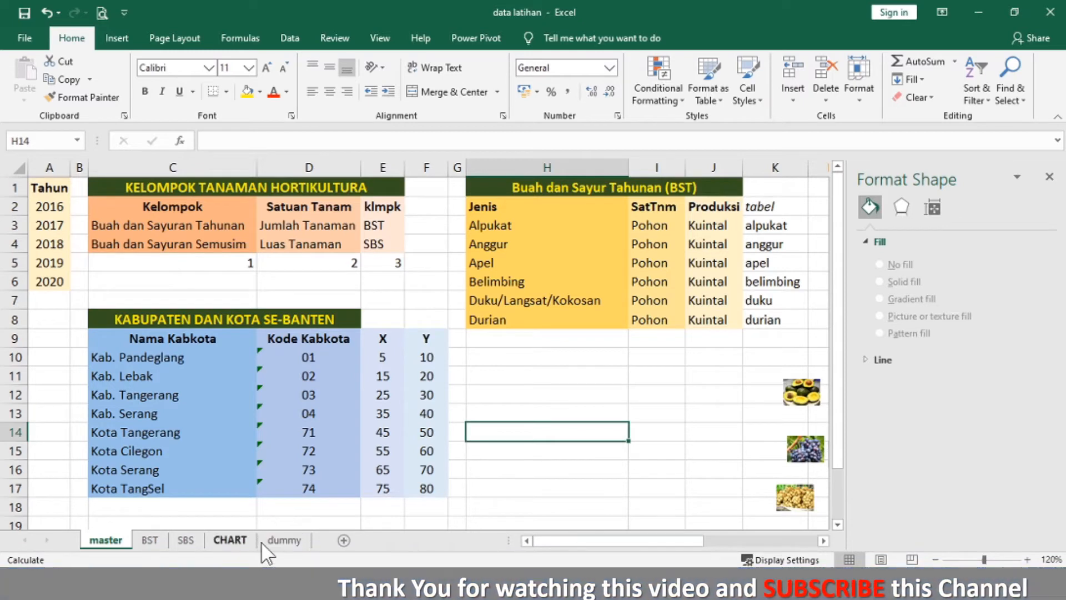
click(284, 540)
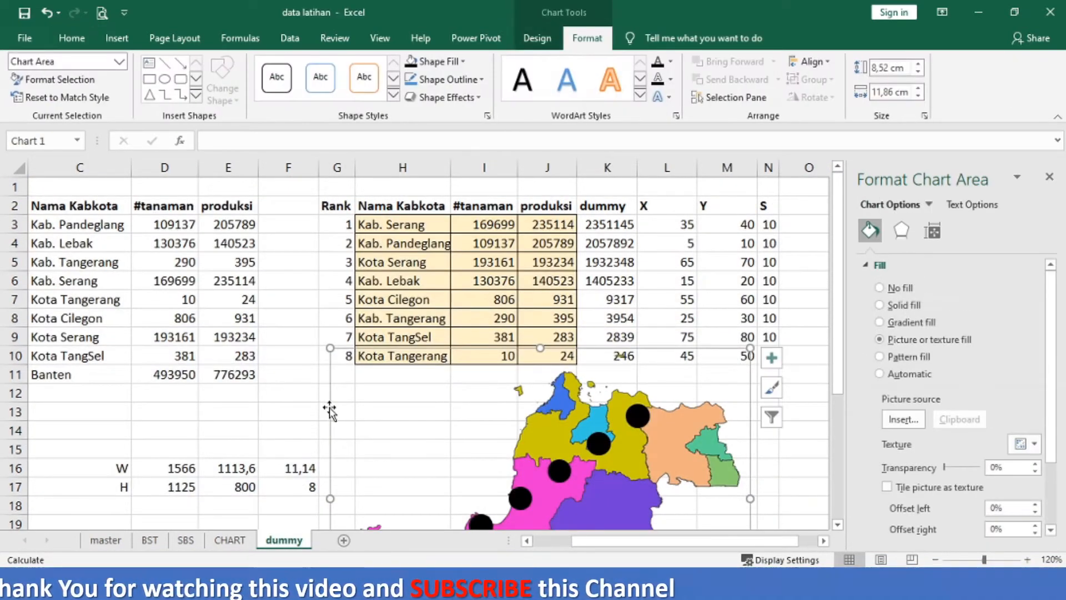
key(ctrl+x)
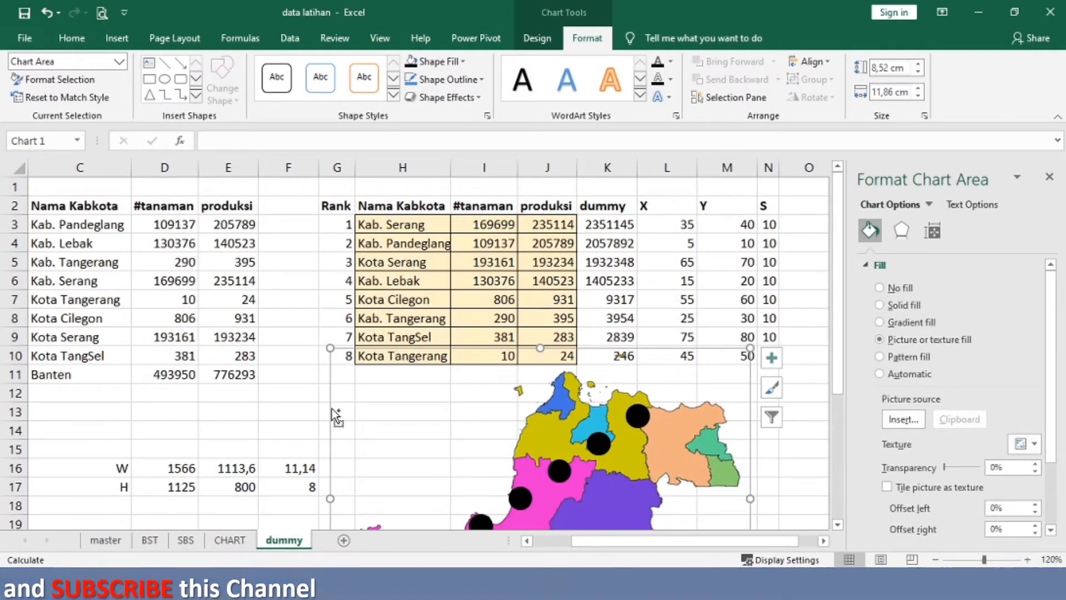
click(300, 429)
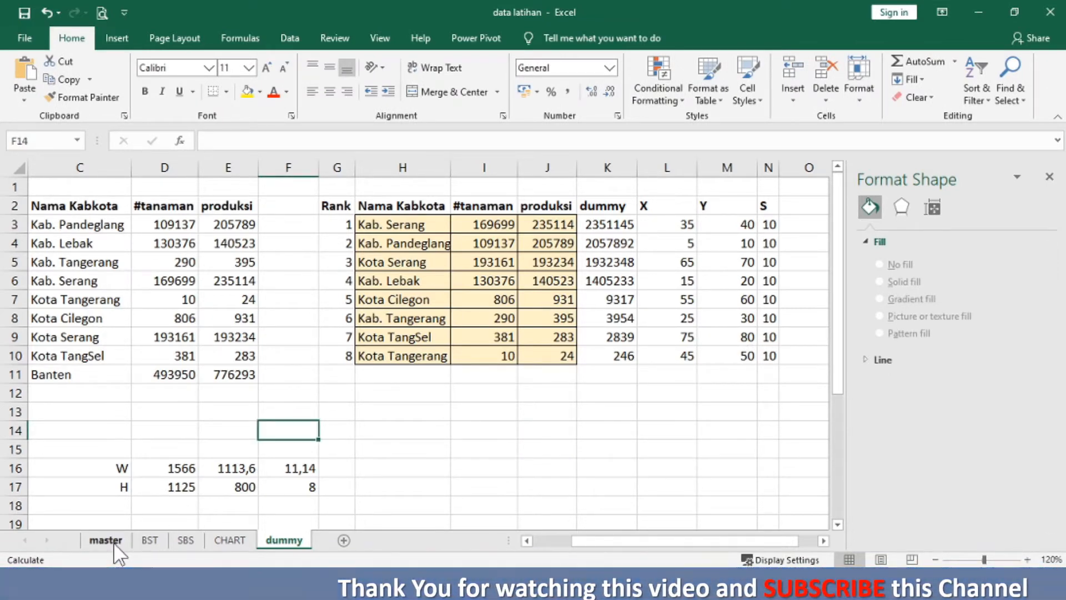
key(ctrl+z)
click(300, 393)
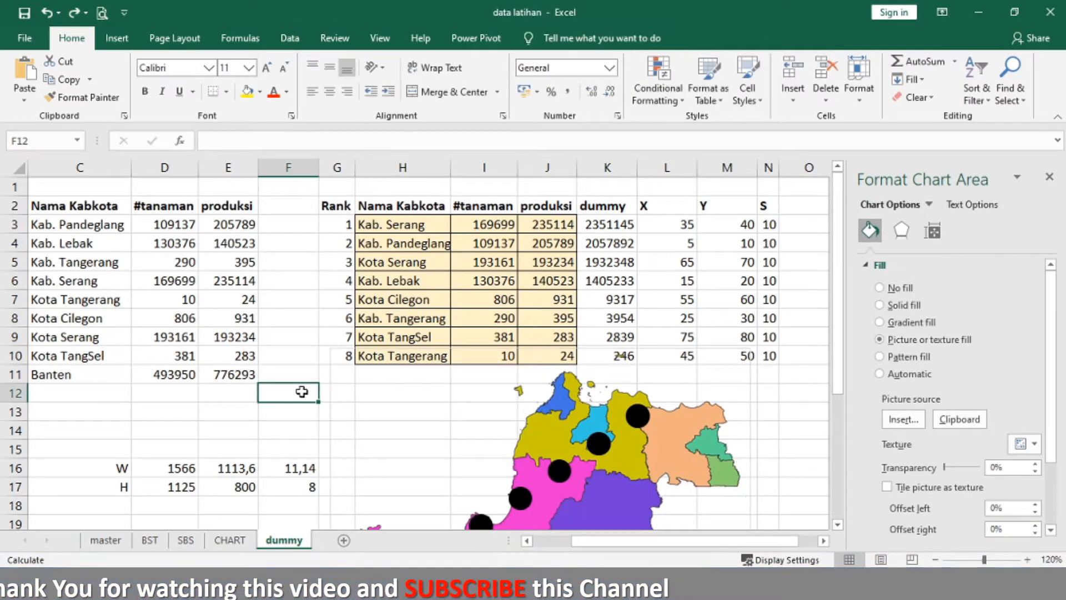
Step: Move the map bubble chart from the dummy sheet to cell G3 of the master sheet and close the formatting pane
click(332, 402)
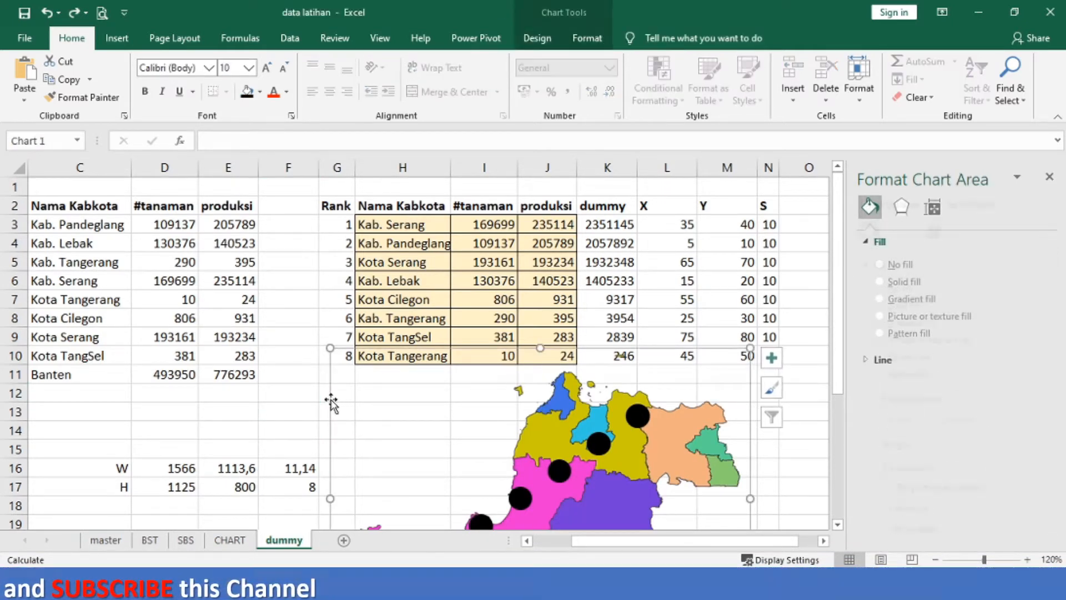
key(Delete)
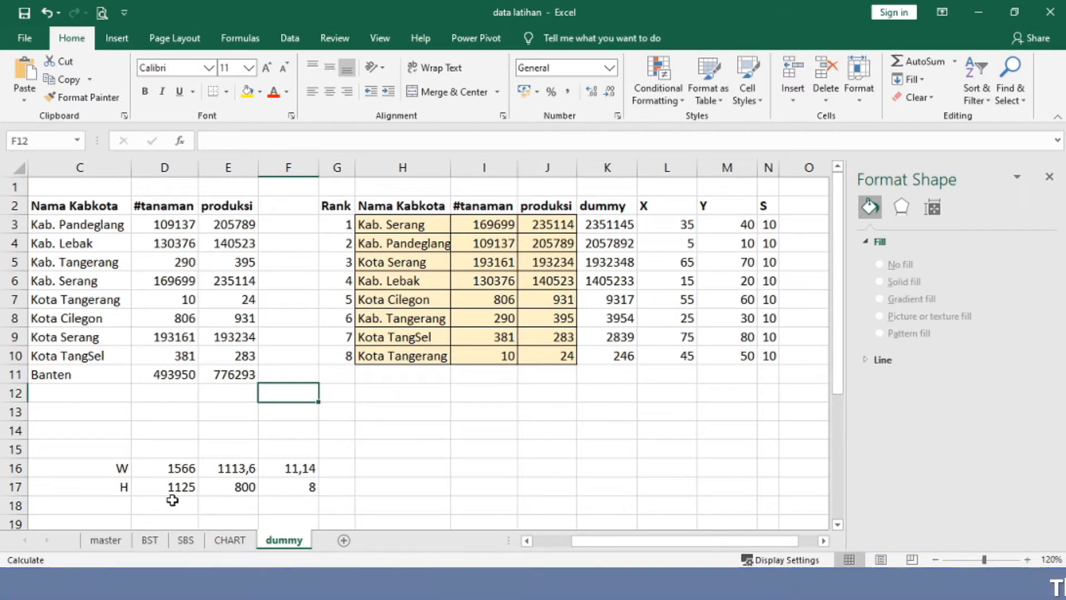
click(117, 543)
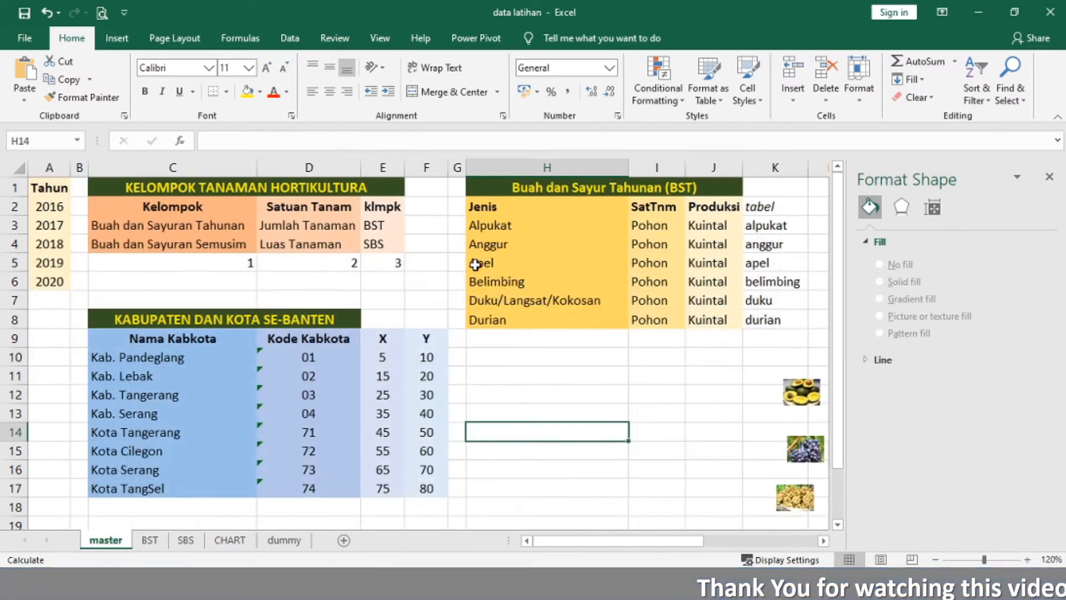
click(463, 227)
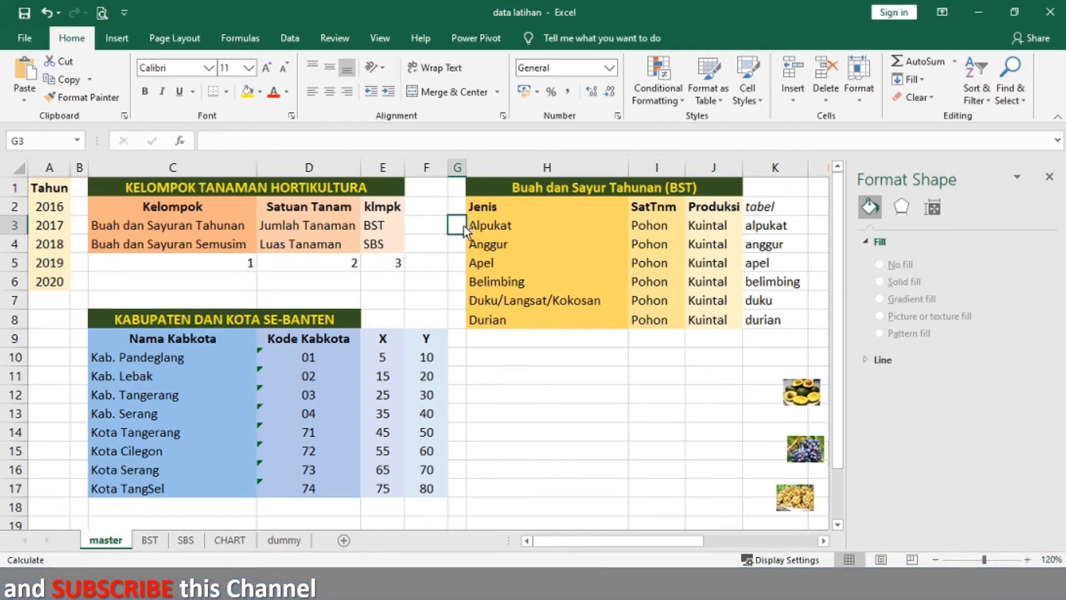
key(ctrl+v)
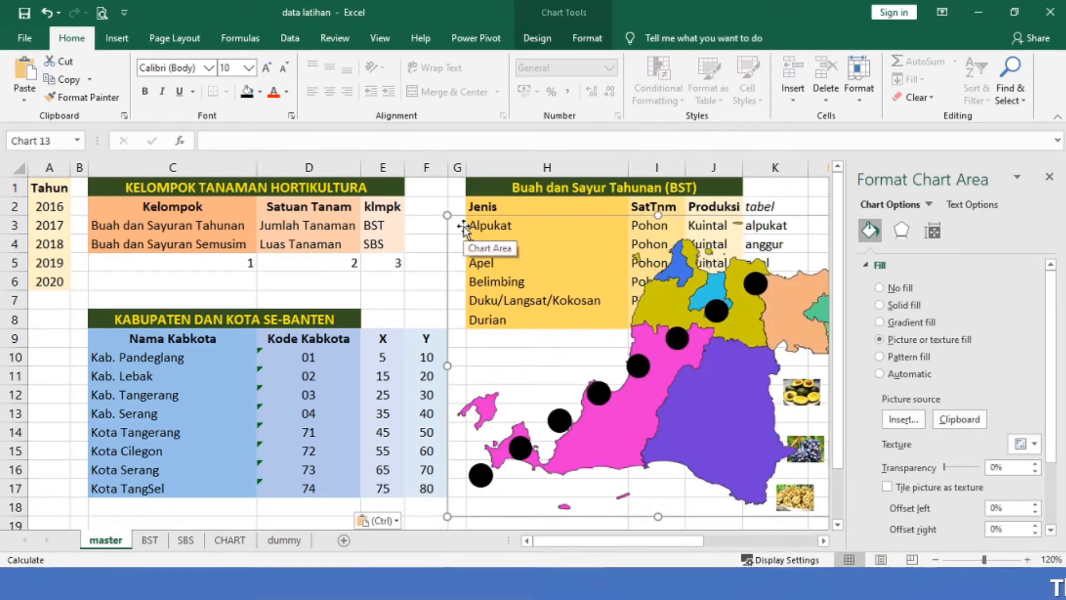
click(1049, 177)
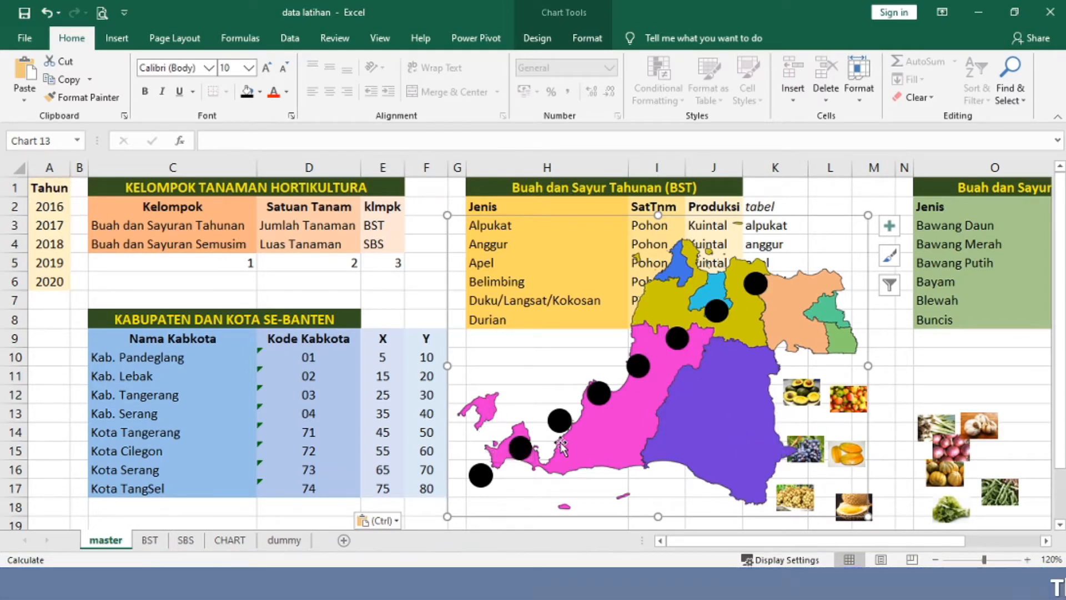
Step: Shift the Kota TangSel bubble eastward by trying X values of 85, 93, 95 and 96 in the regency table
click(417, 488)
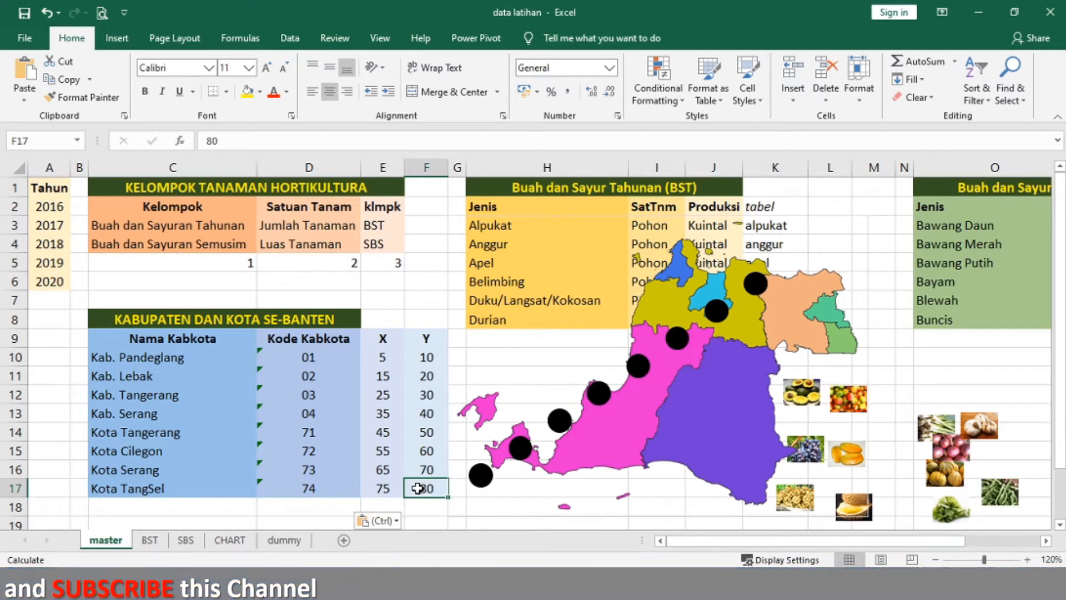
key(Left)
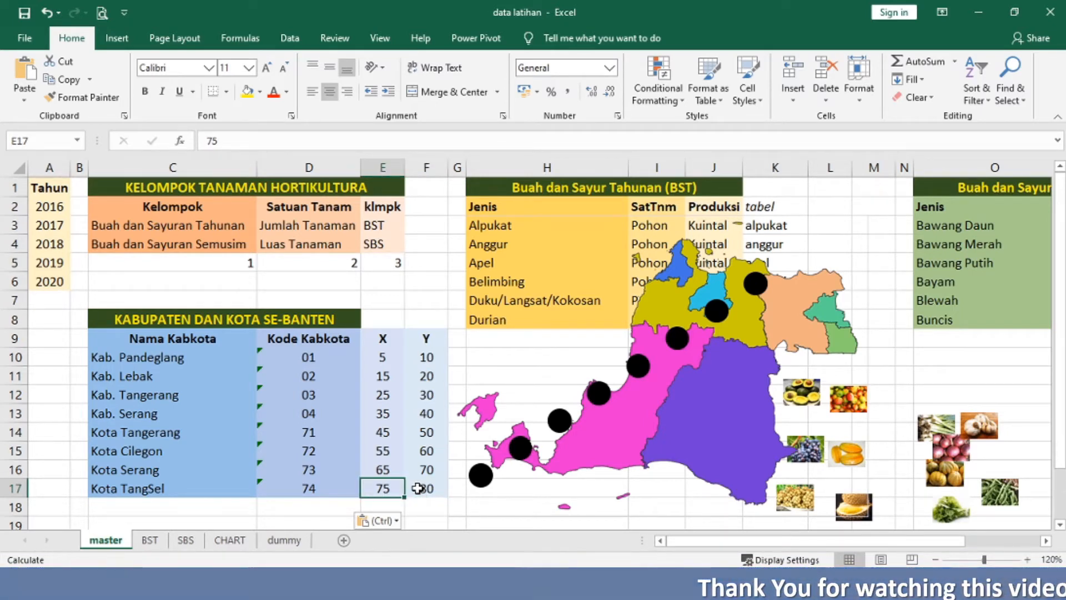
text(85)
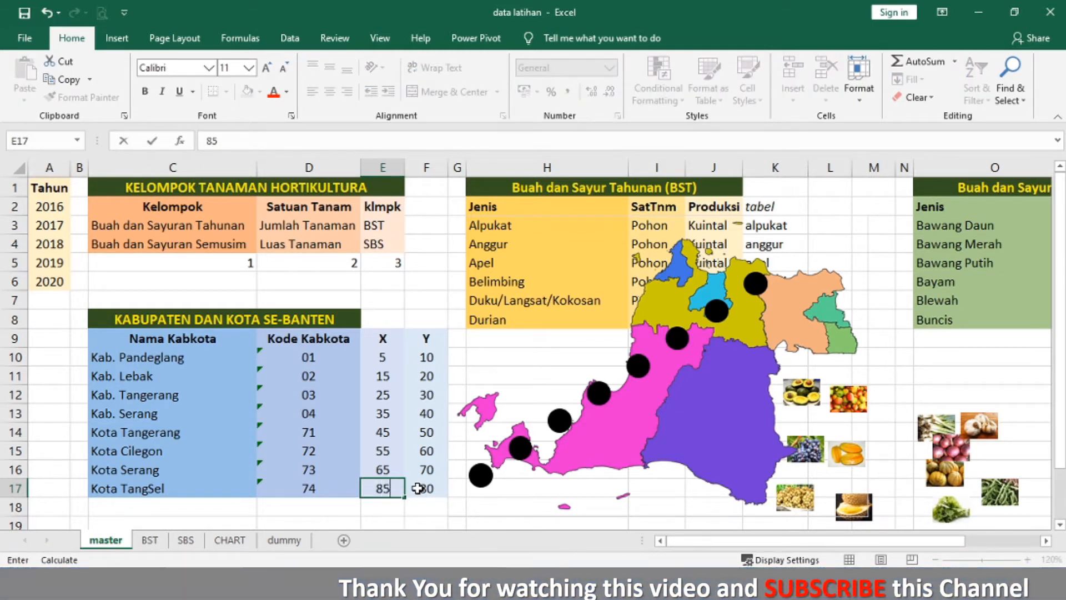
key(Return)
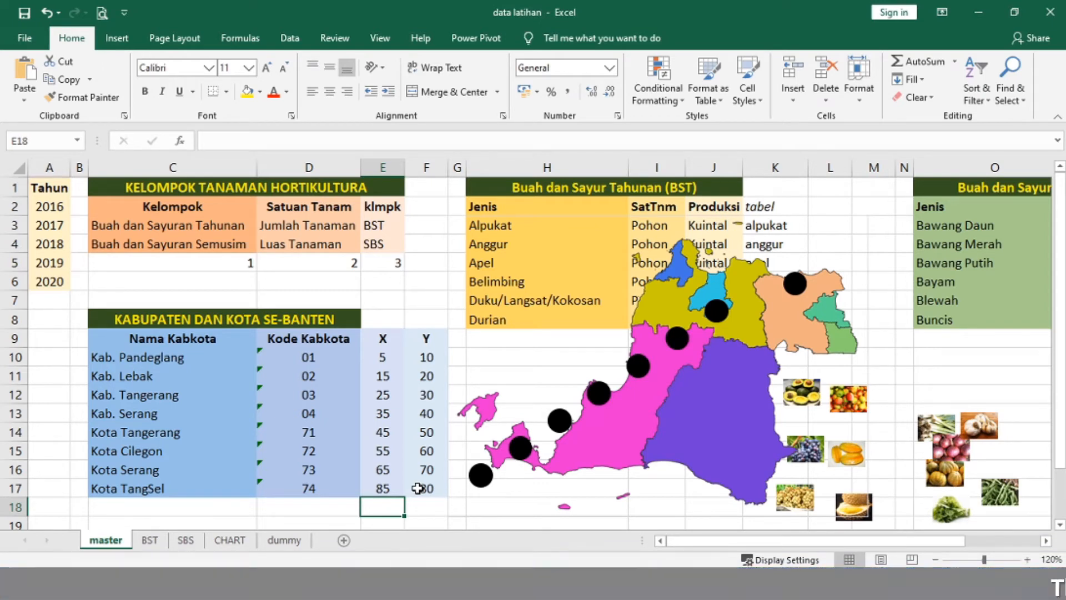
key(Up)
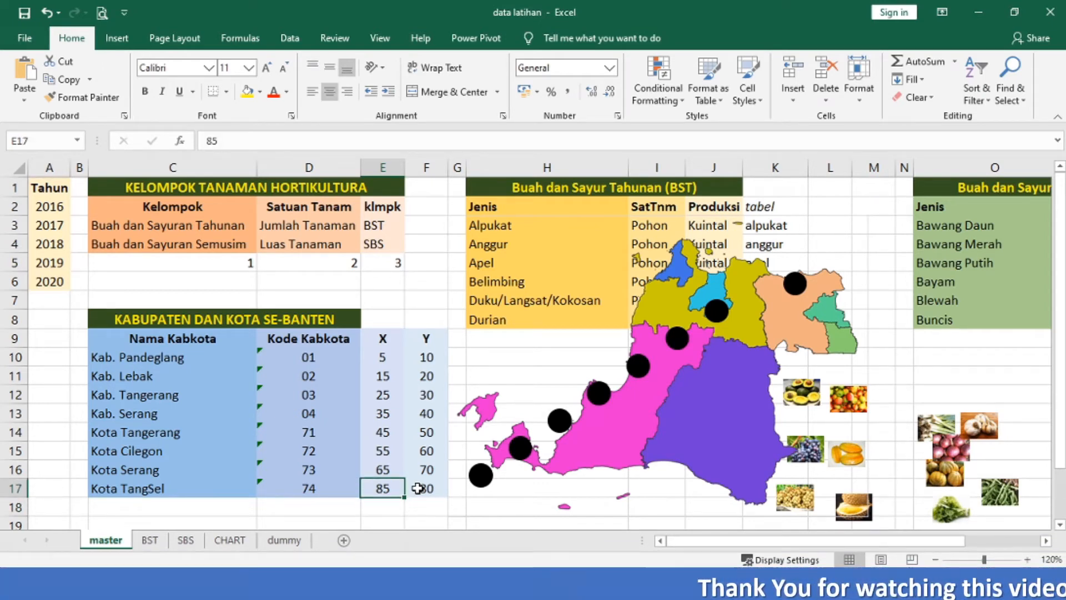
text(93)
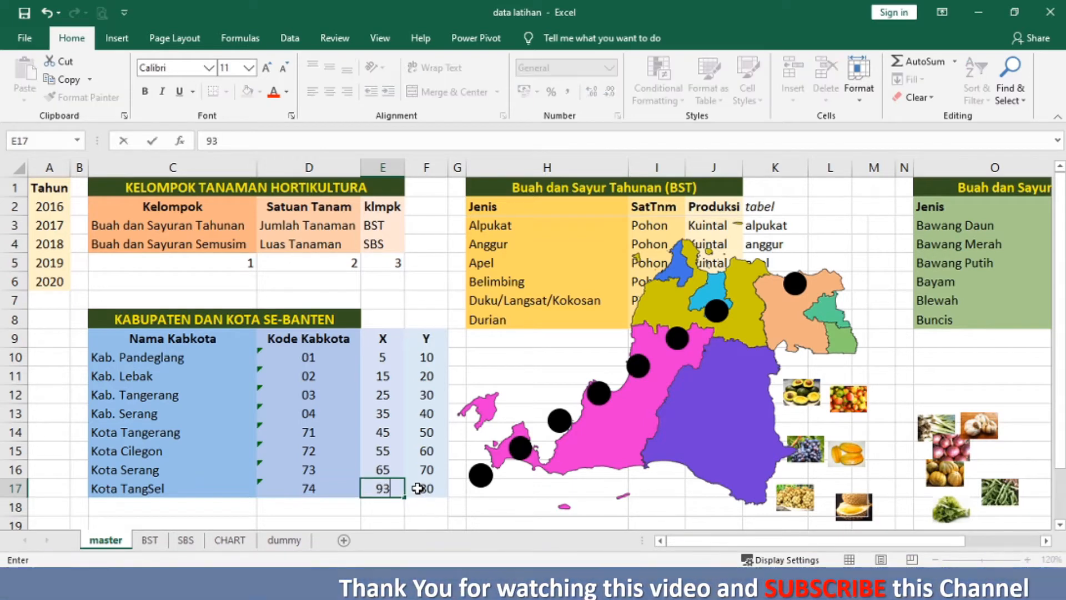
key(Return)
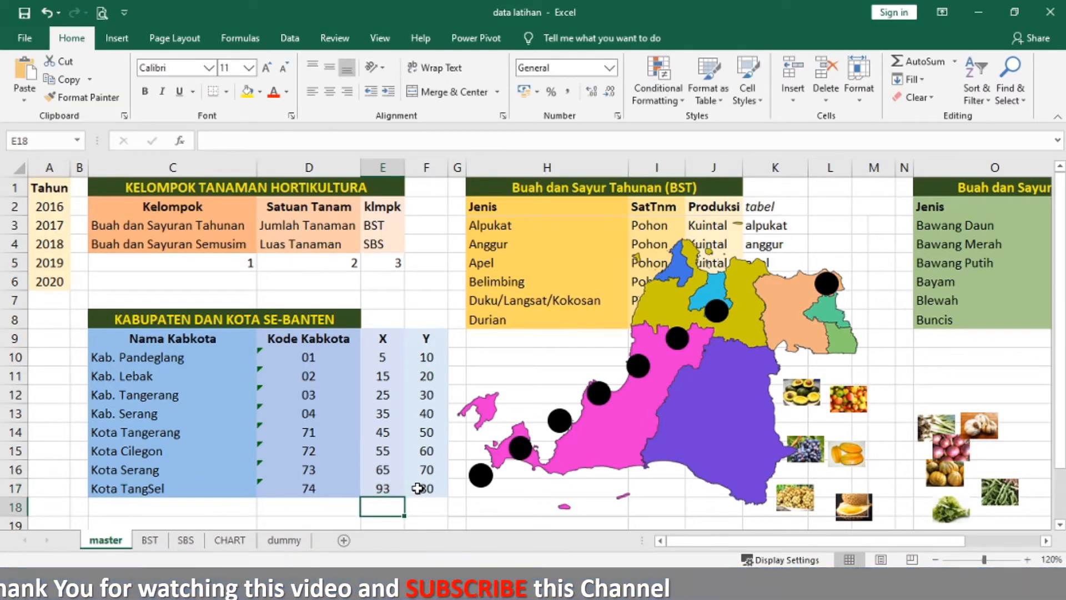
key(Up)
text(95)
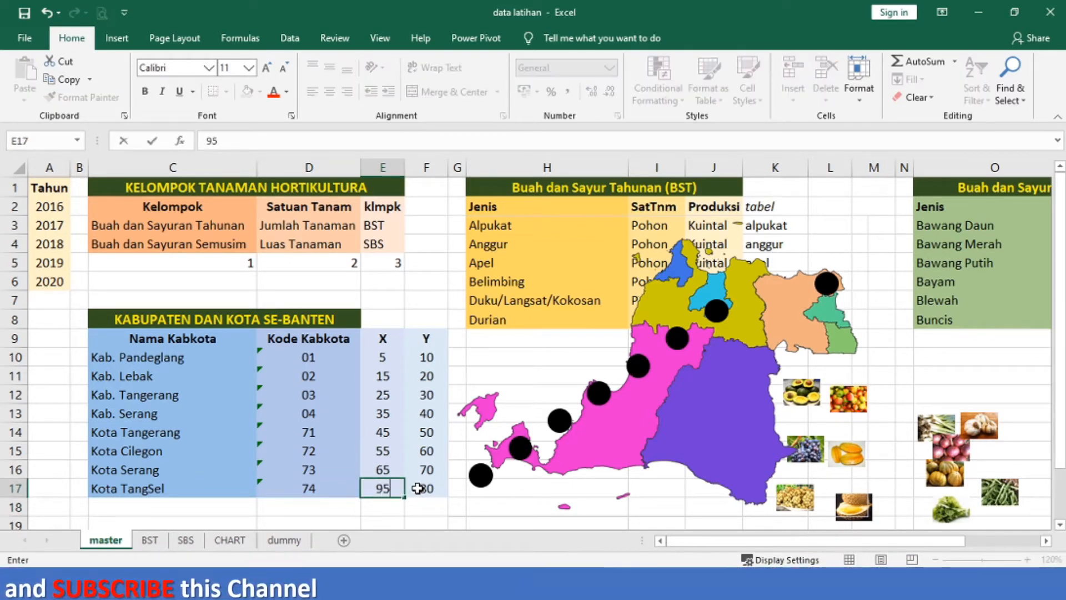
key(Return)
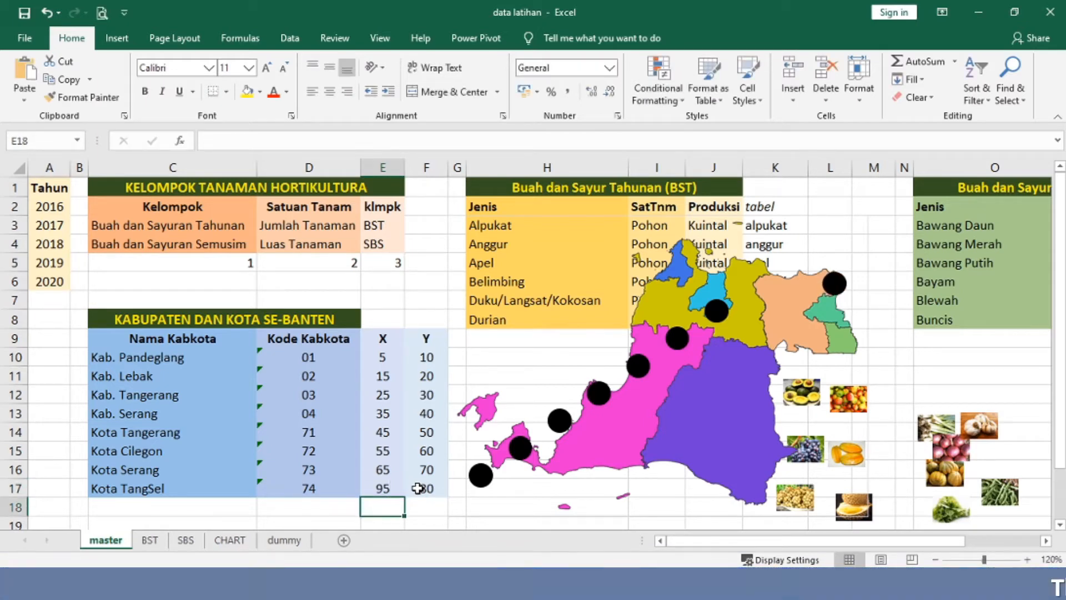
key(Up)
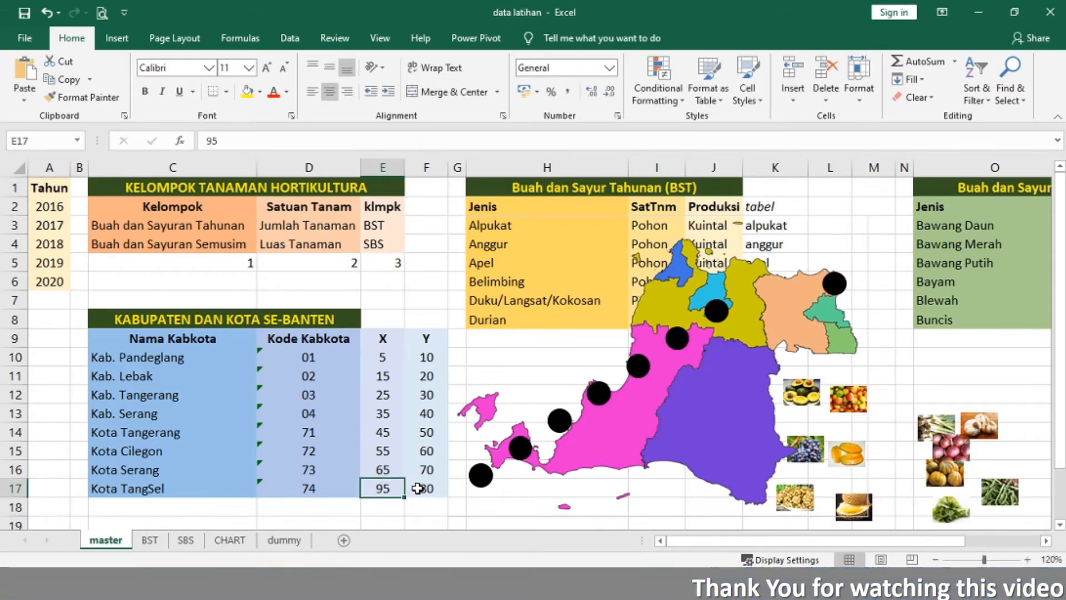
text(96)
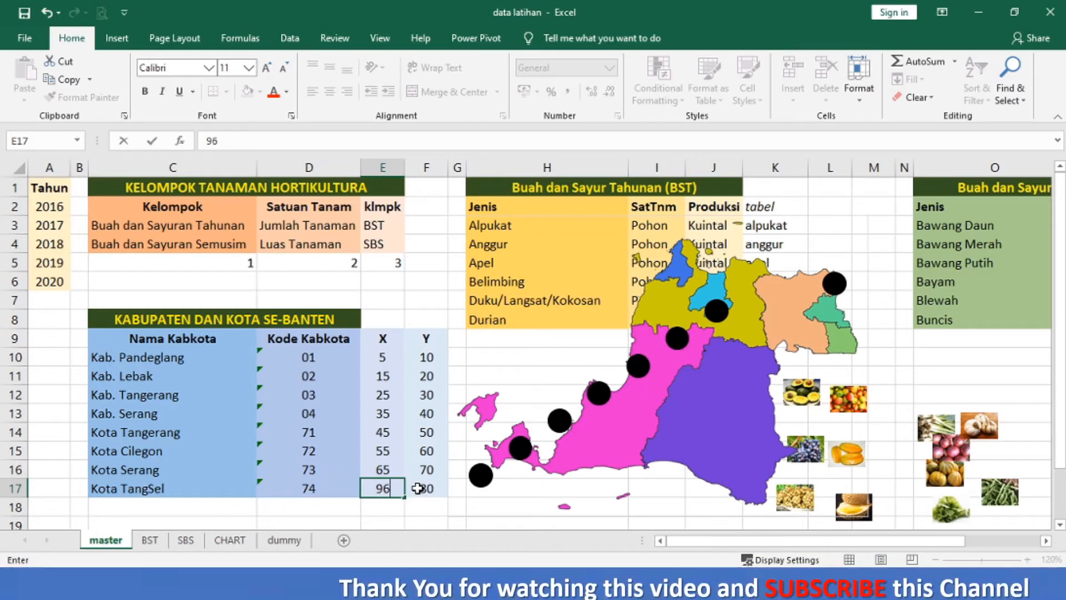
key(Return)
key(Up)
Step: Lower the Kota TangSel bubble by trying Y values of 60 and 58, and settle on 59
key(Right)
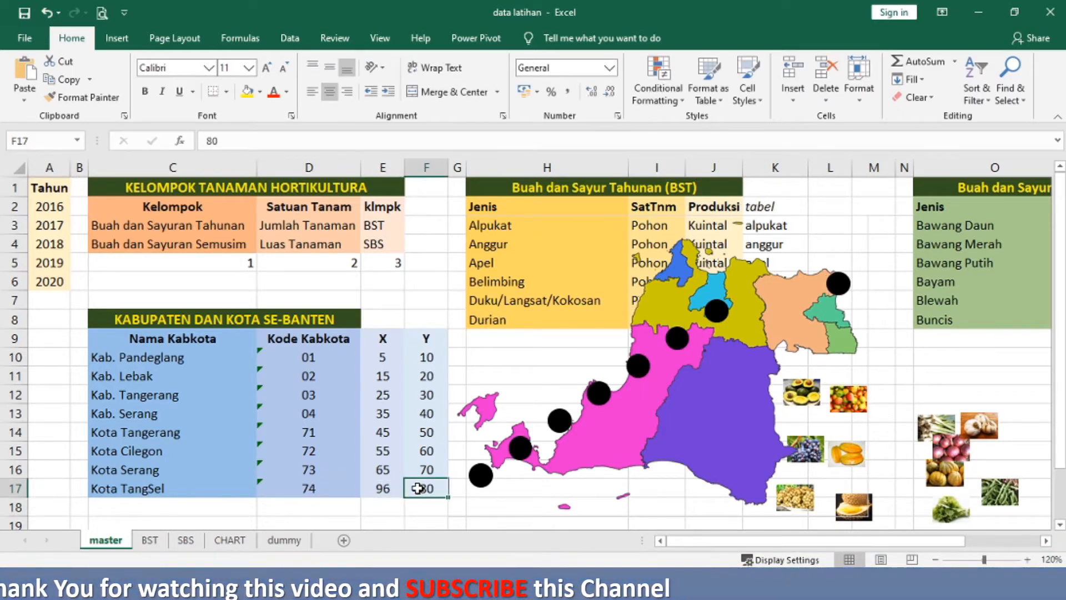
text(60)
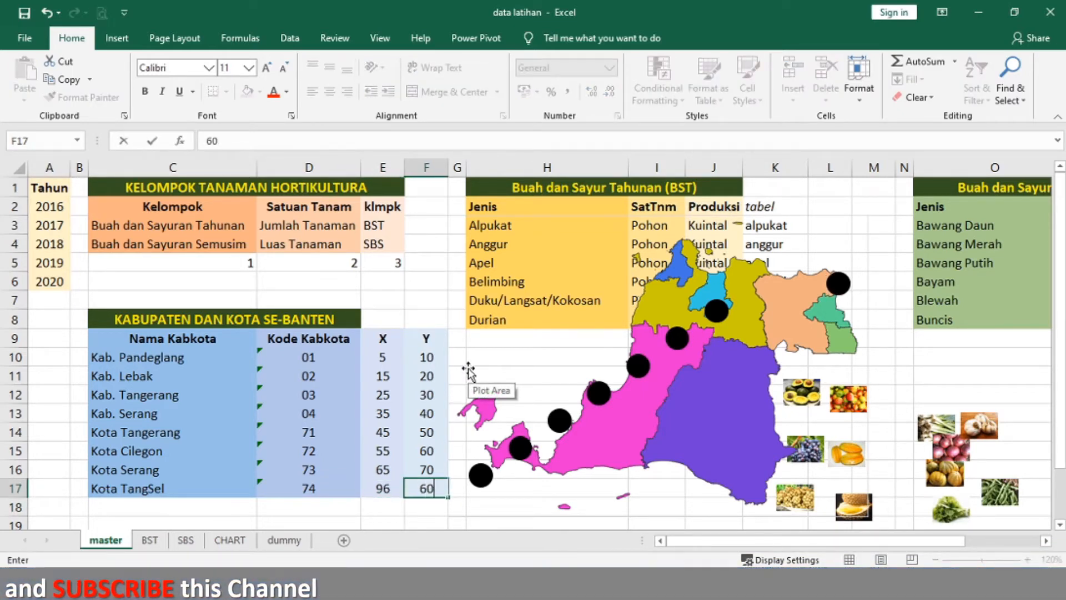
key(Return)
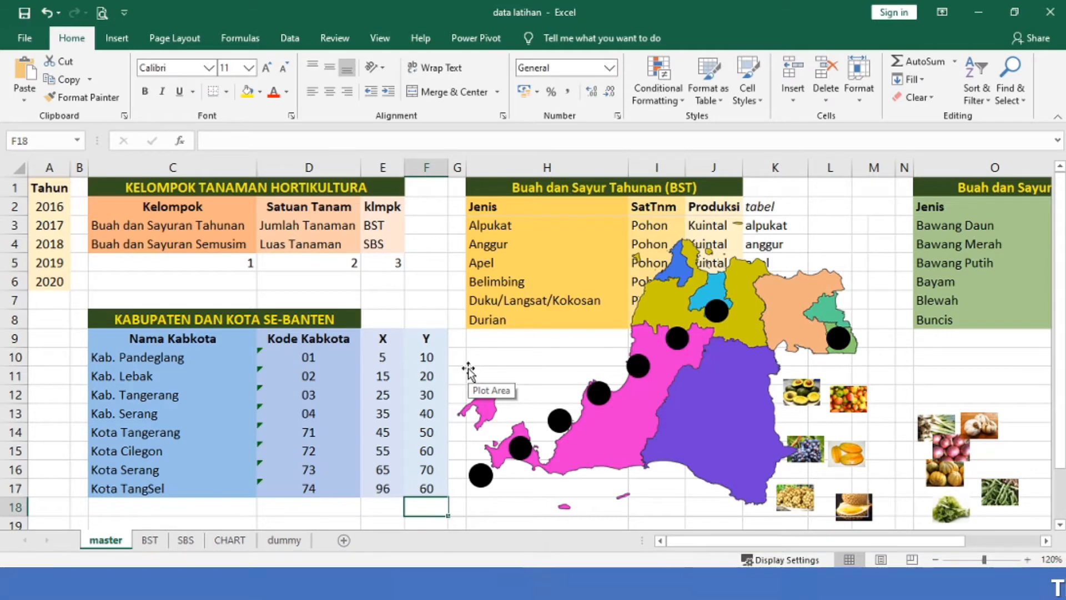
key(Up)
text(5)
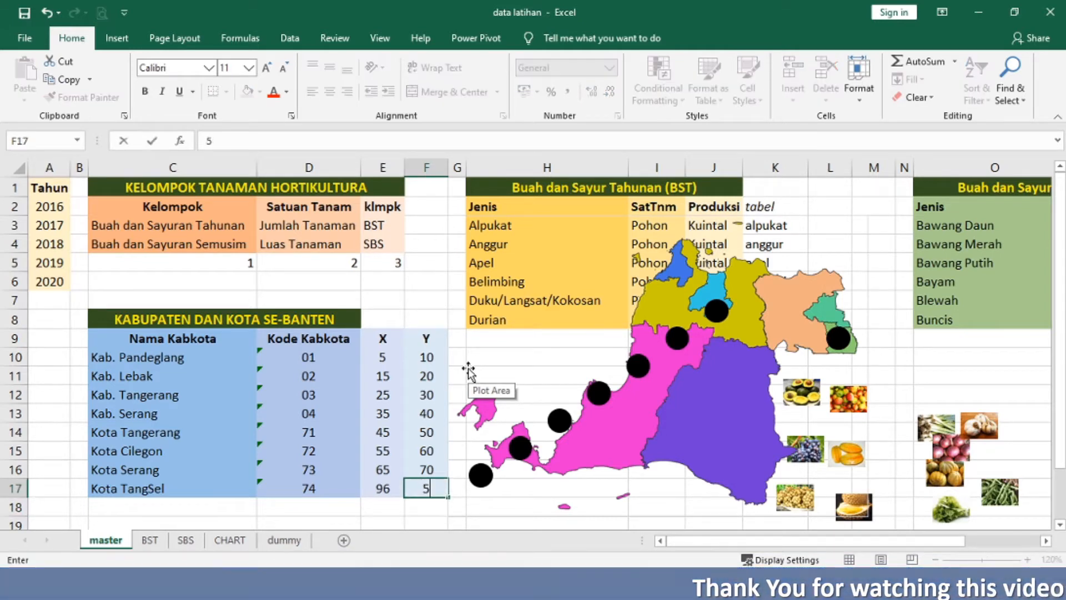
text(8)
key(ctrl+Return)
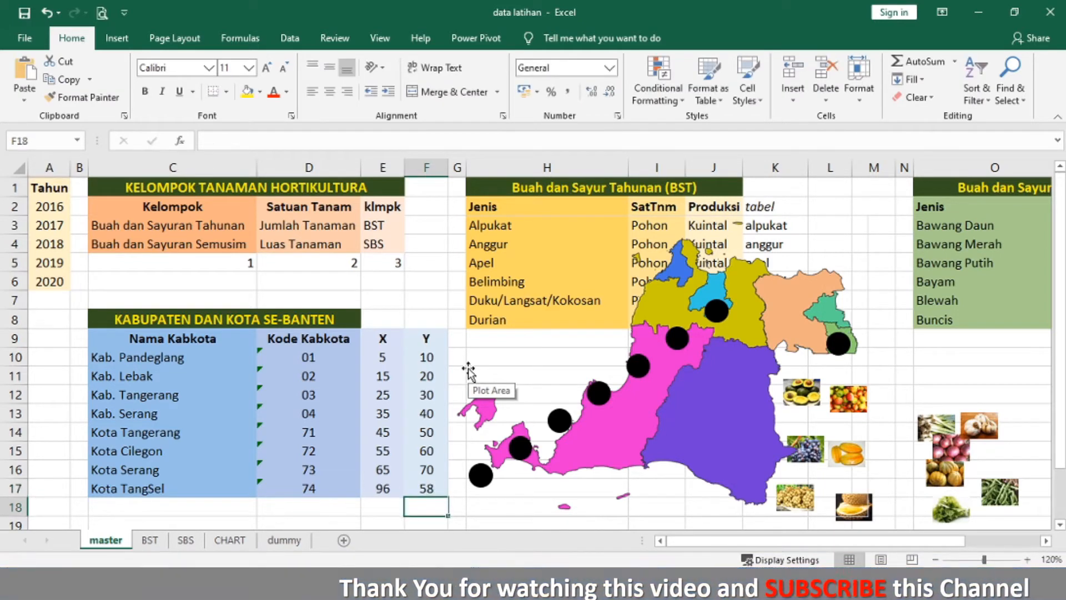
text(59)
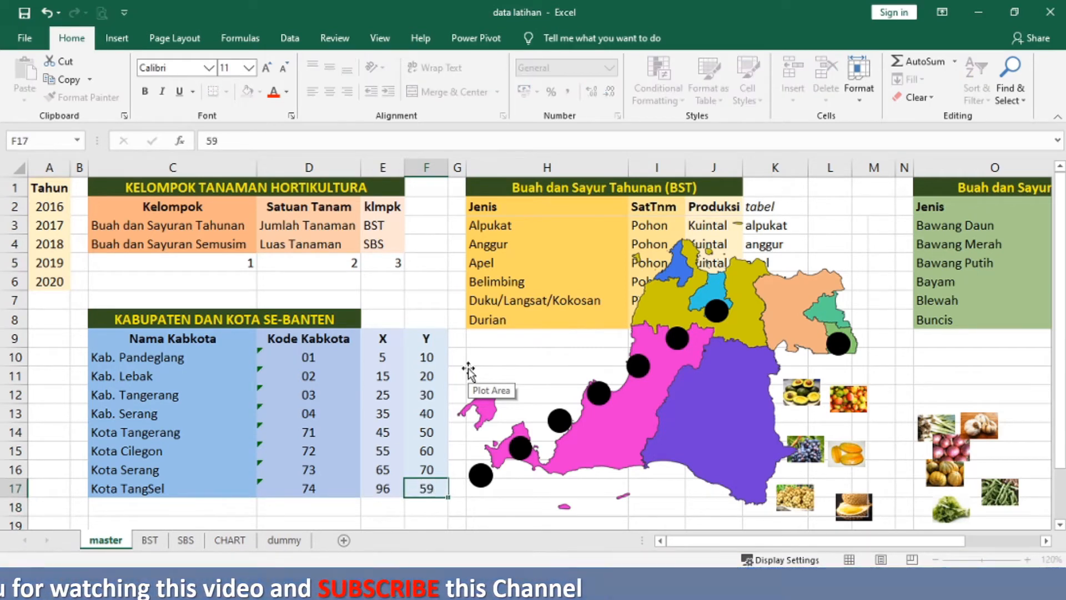
key(Return)
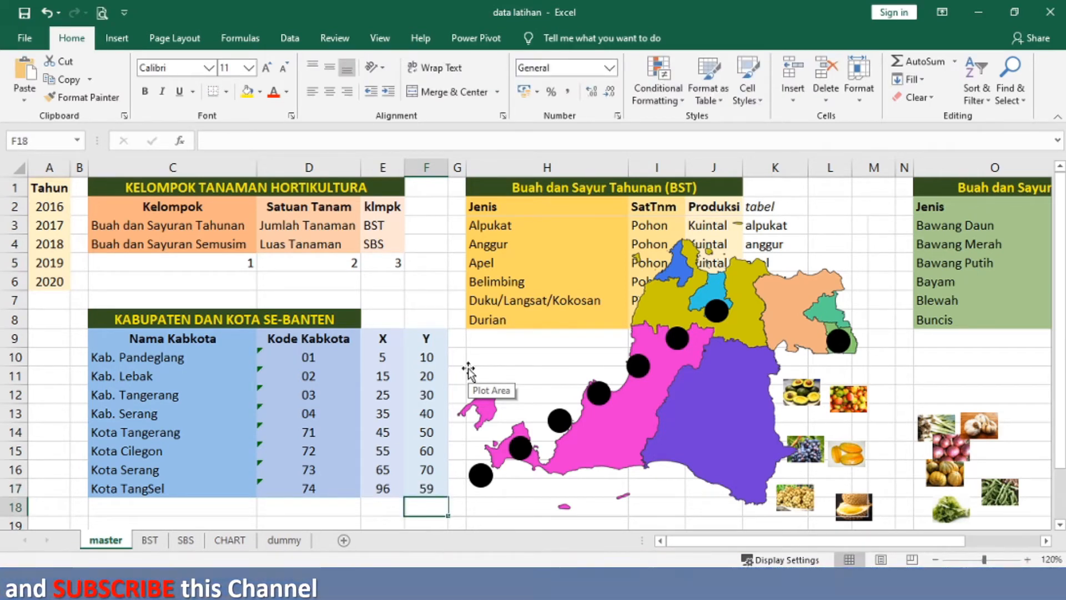
Step: Set the X value of Kota TangSel to 97 to nudge its bubble slightly further east
key(Up)
key(Left)
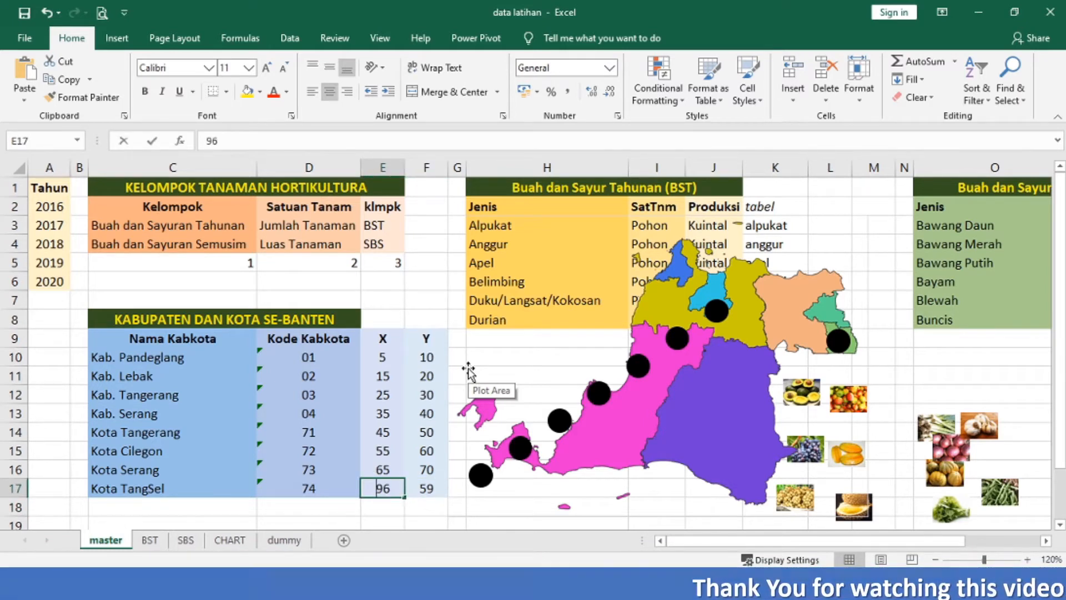
text(97)
key(Return)
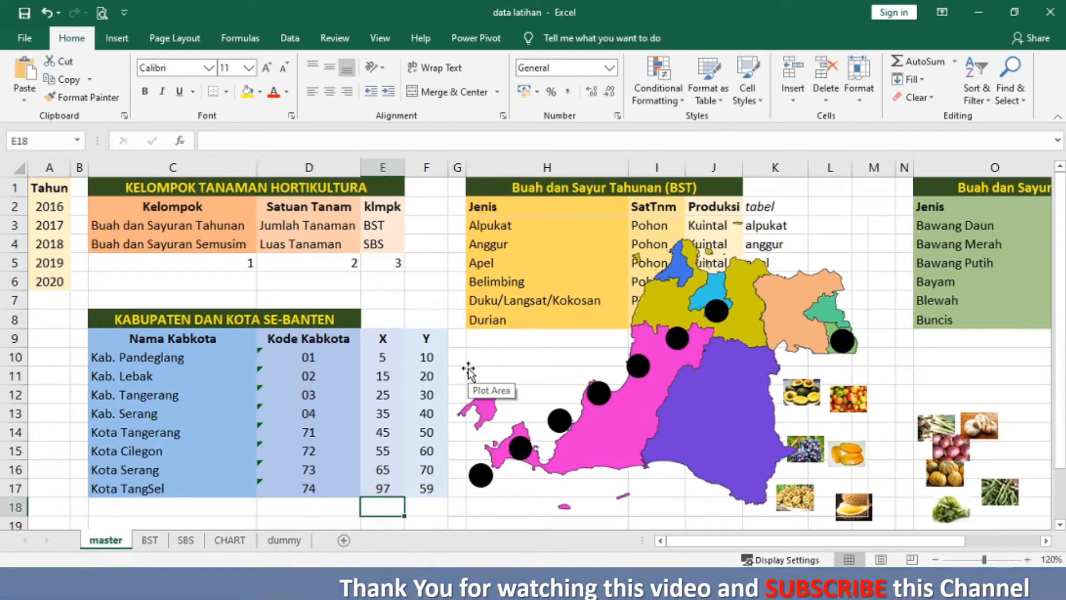
Step: Try an X value of 90,5 for Kota TangSel in the regency table, and undo the change
key(Up)
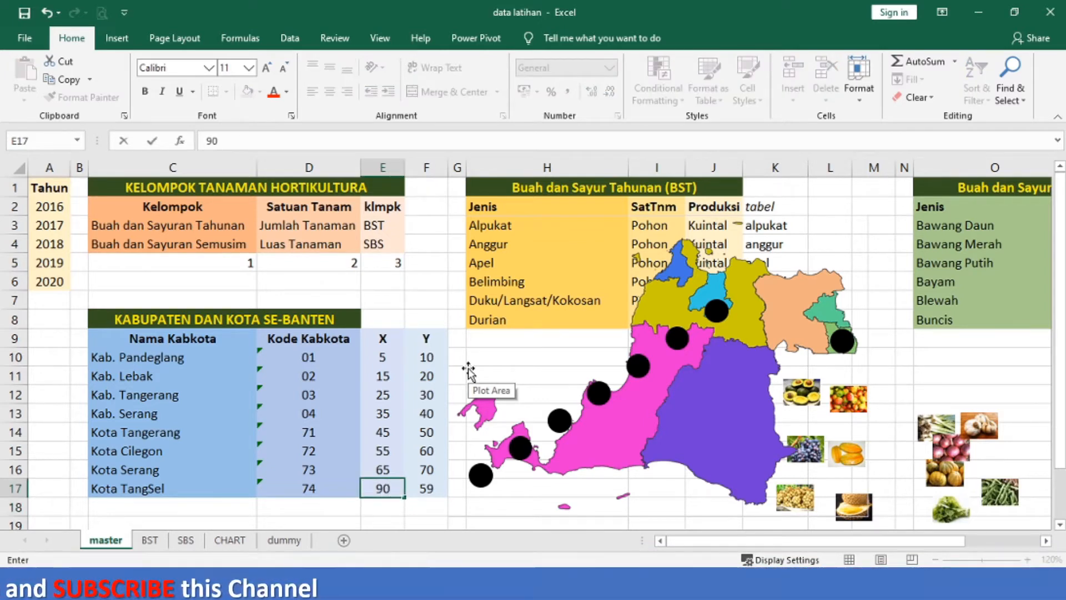
text(,)
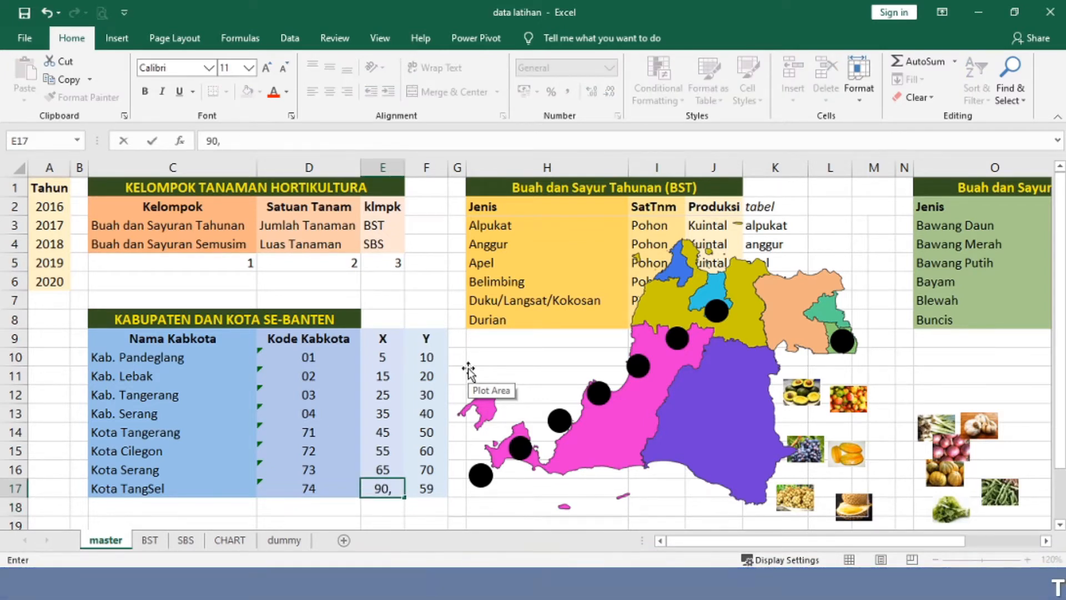
text(5)
key(Return)
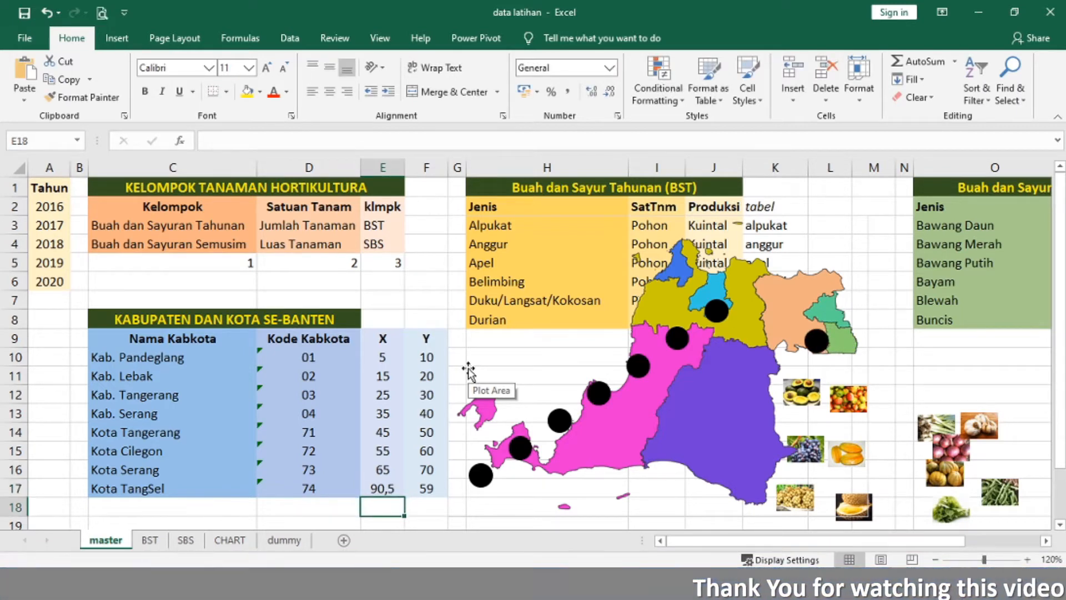
key(Up)
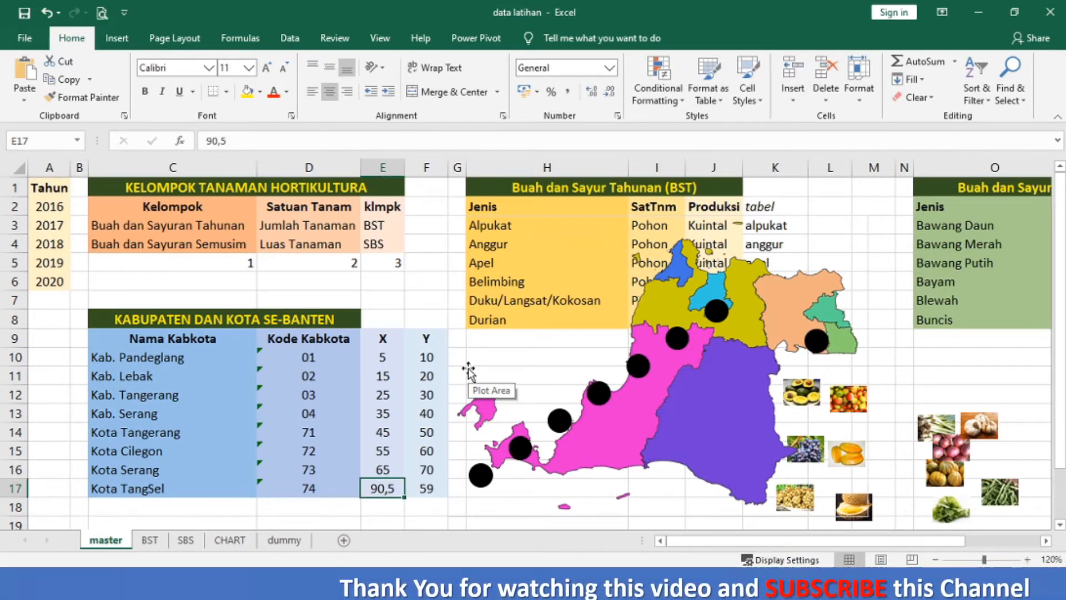
key(ctrl+z)
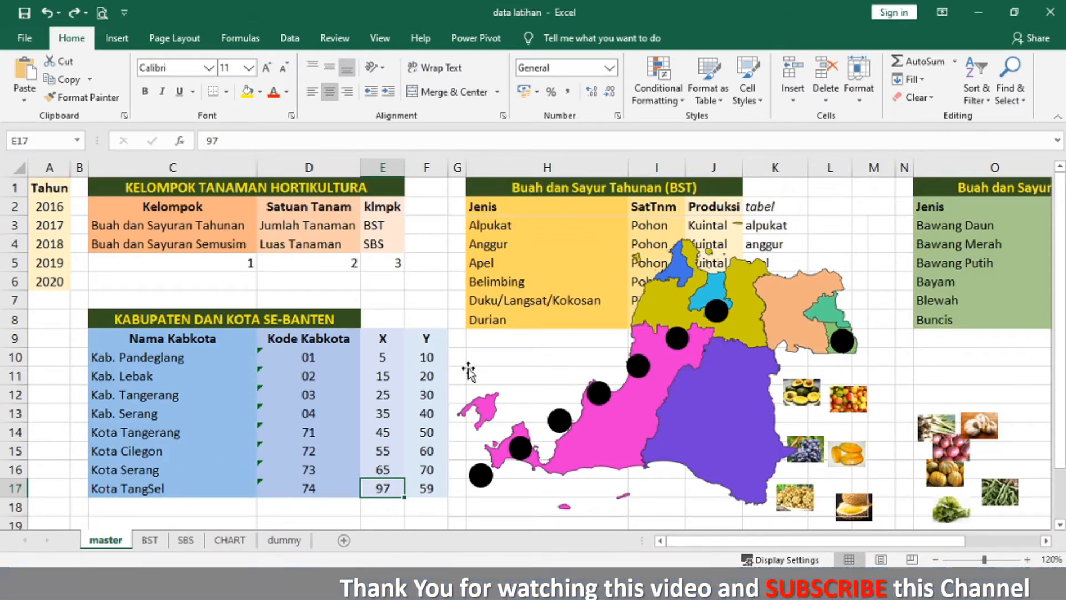
Step: Try an X value of 98 for Kota TangSel, and set it back to 97
text(98)
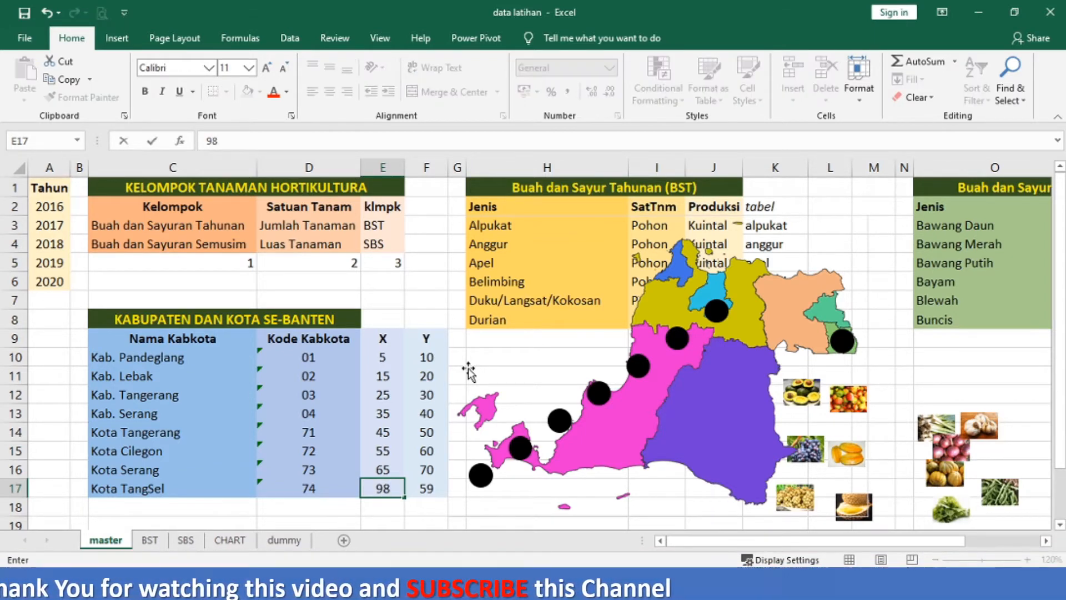
key(Return)
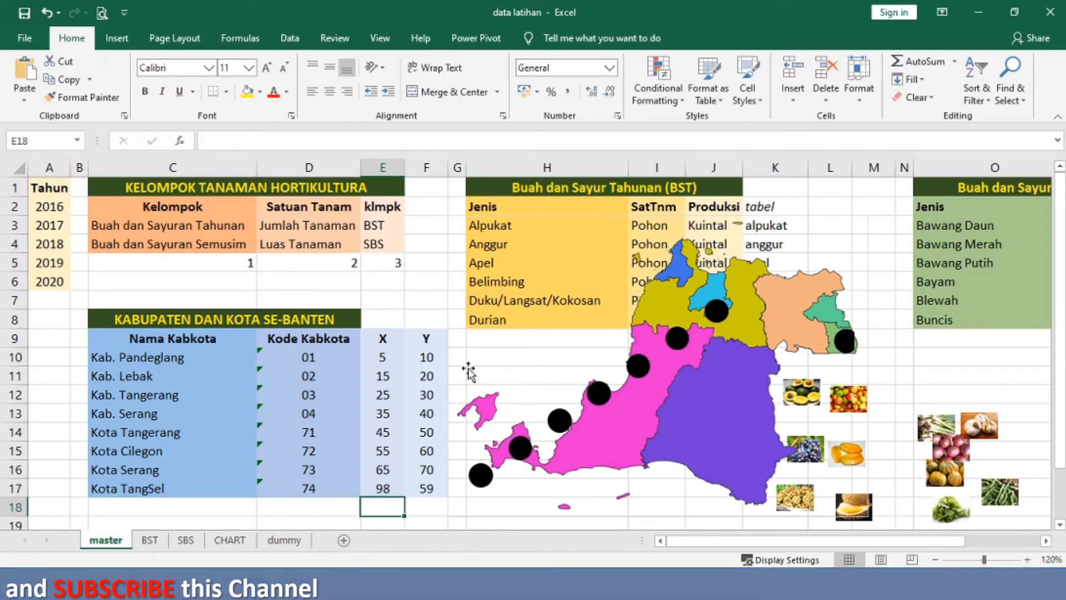
key(Up)
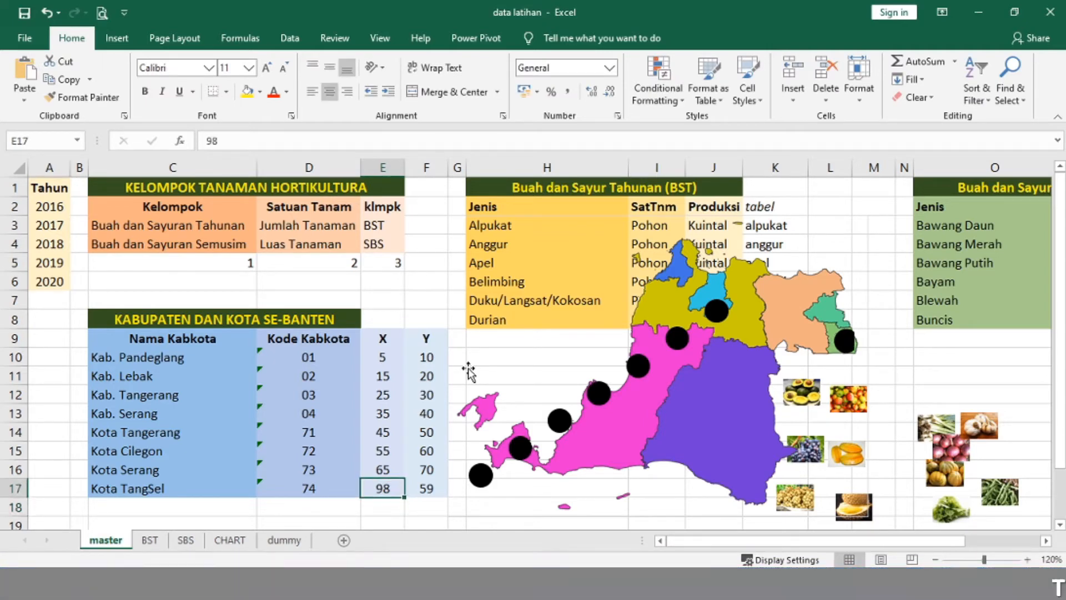
text(97)
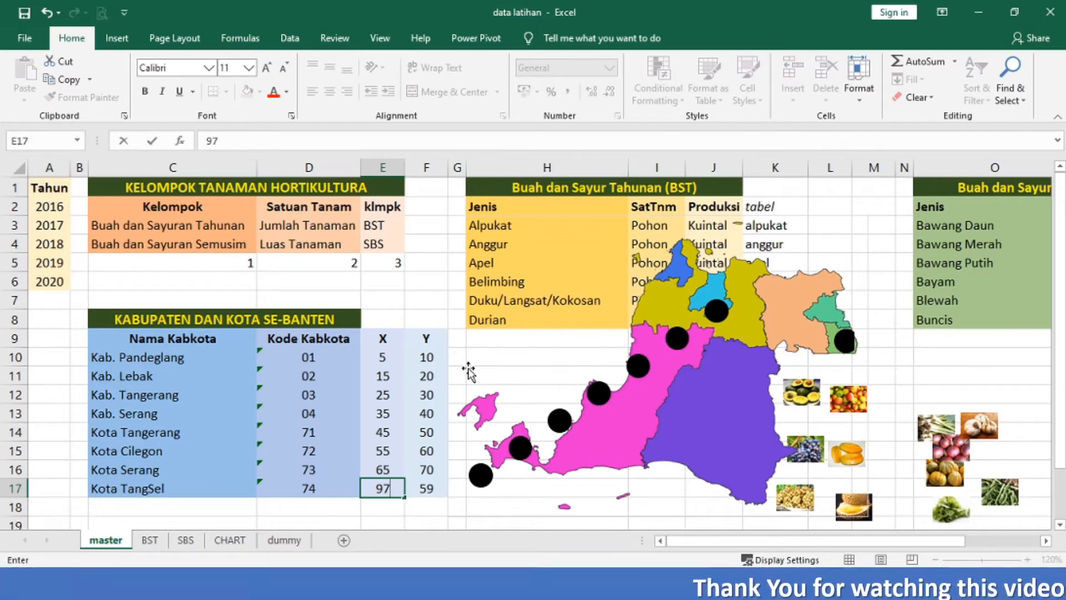
key(Return)
Step: Lower the Kota TangSel bubble slightly by setting its Y value to 57
key(Up)
key(Right)
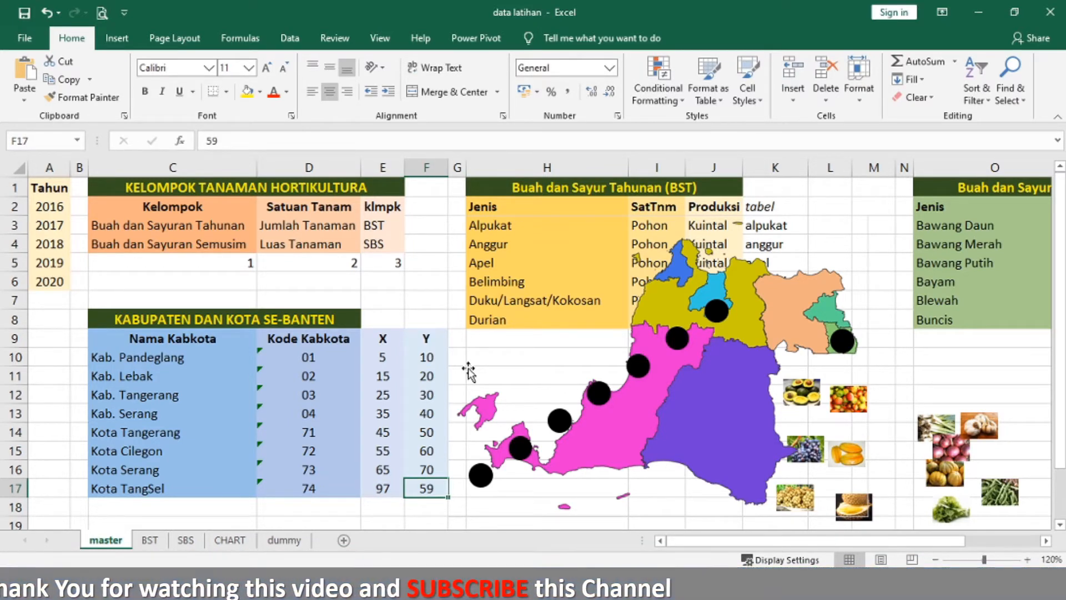
text(57)
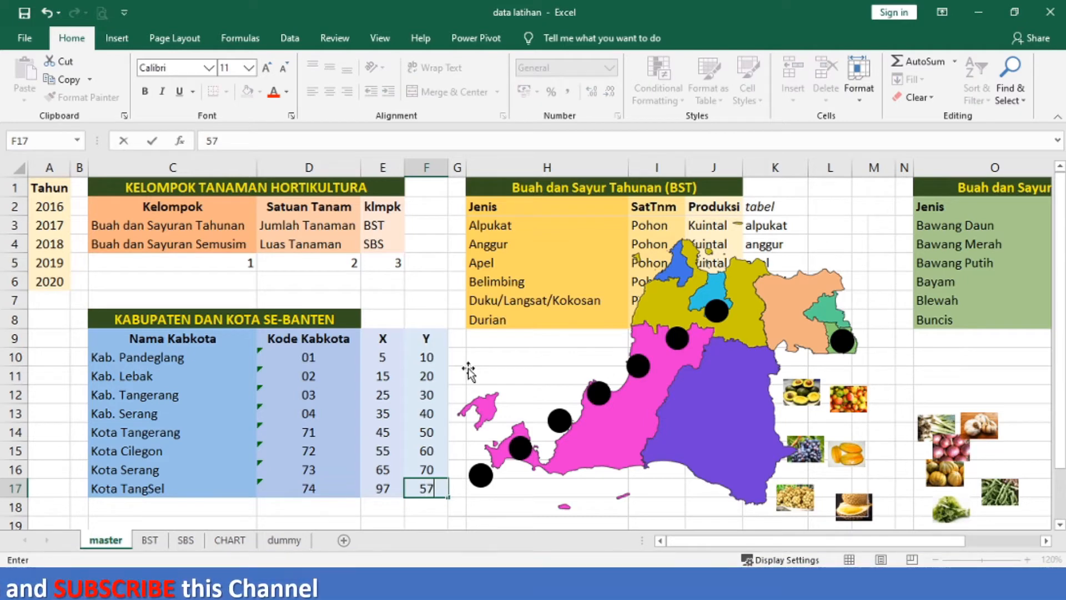
key(Return)
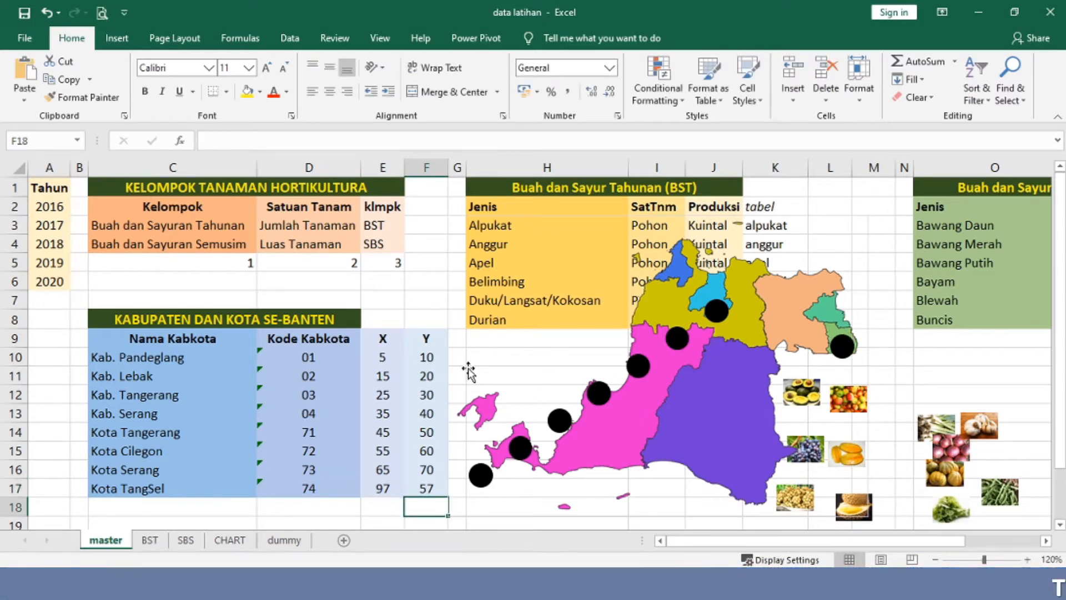
Step: Move the Kota Tangerang bubble toward its region by setting its Y value to 63 and its X value to 94
key(Up)
key(Up)
key(Up)
key(Up)
key(Left)
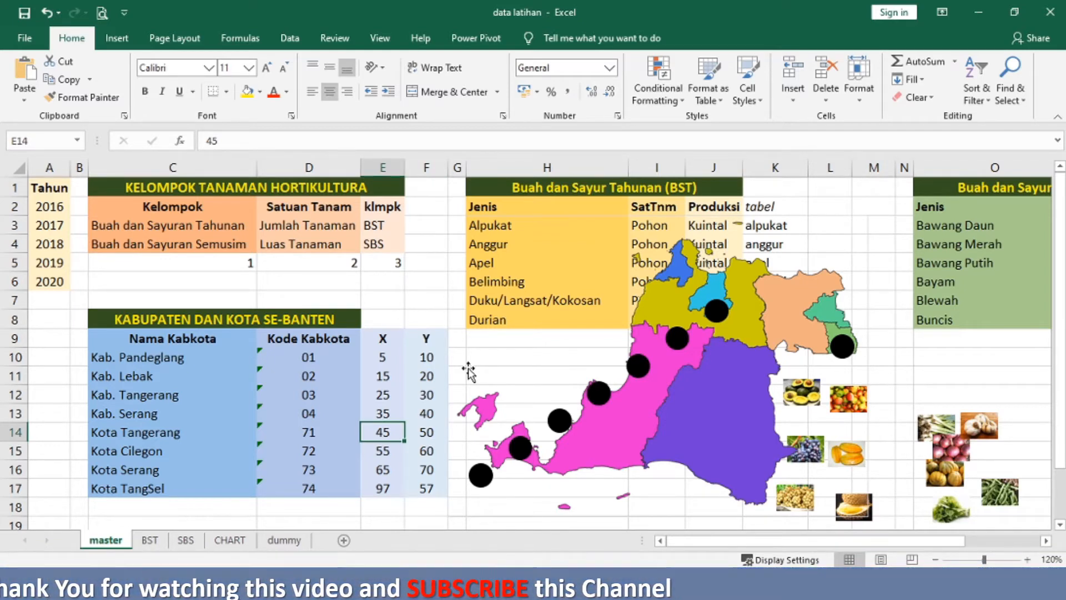
key(Right)
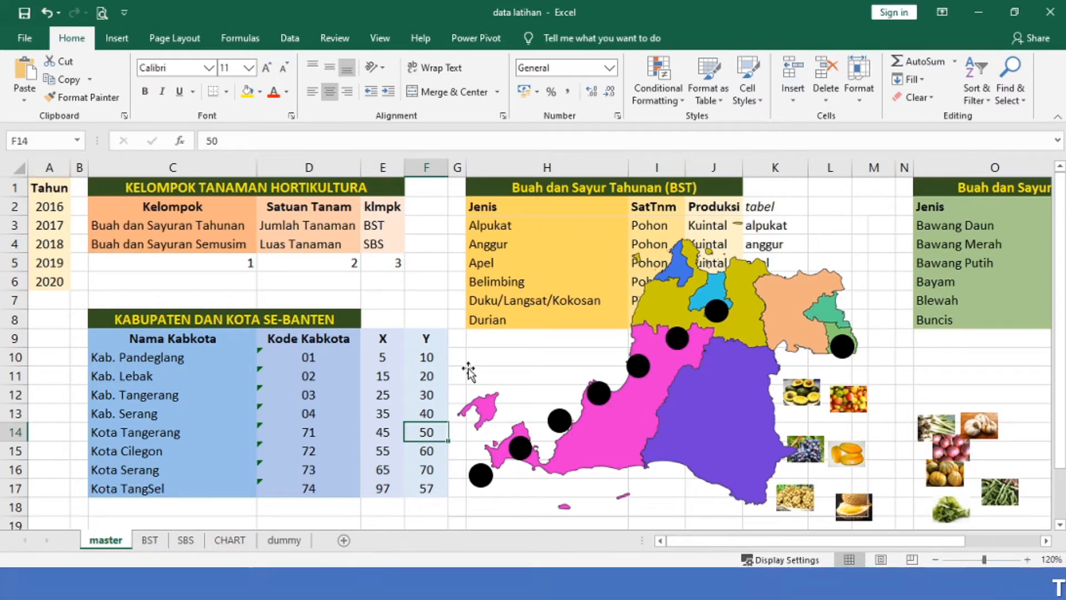
text(63)
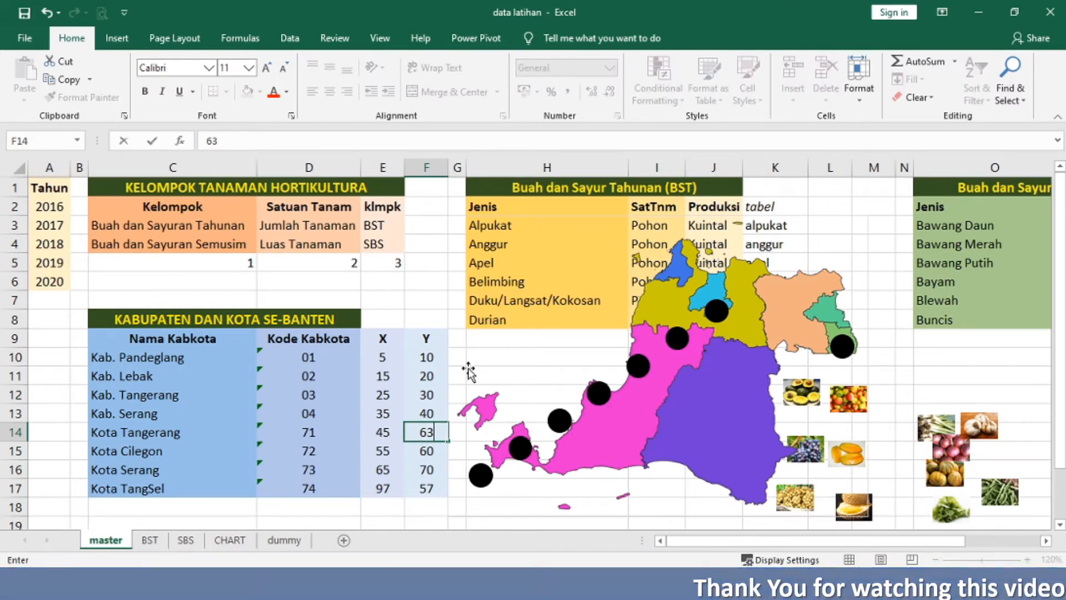
key(Return)
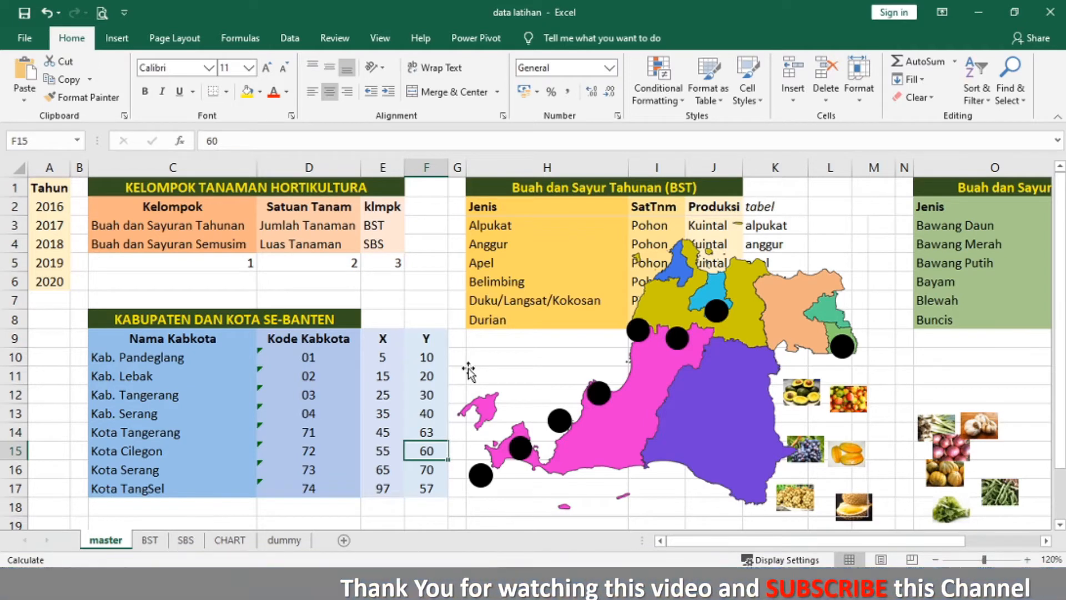
key(Up)
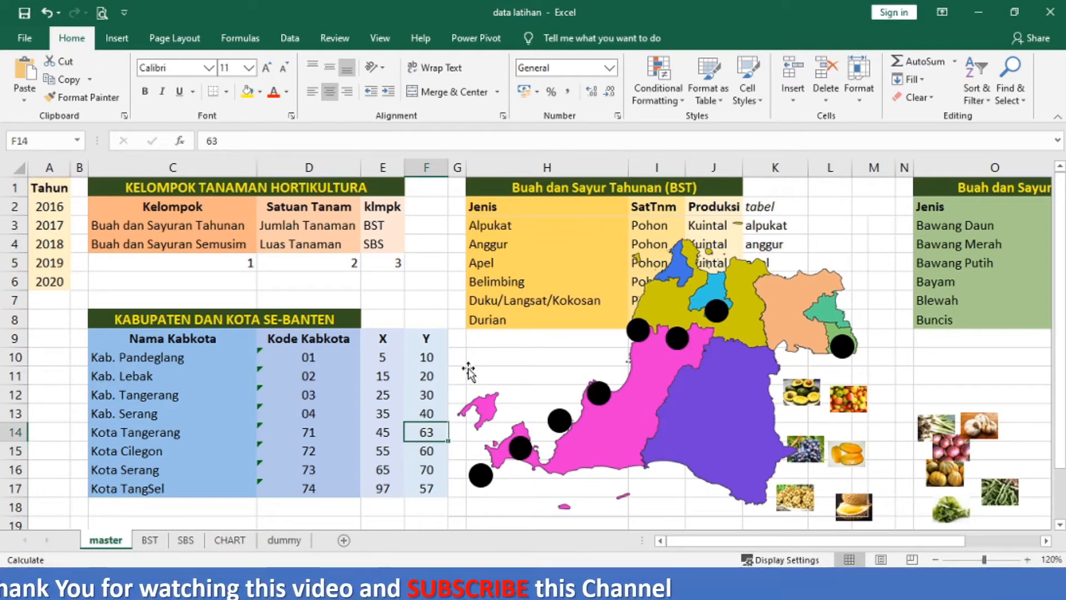
key(Left)
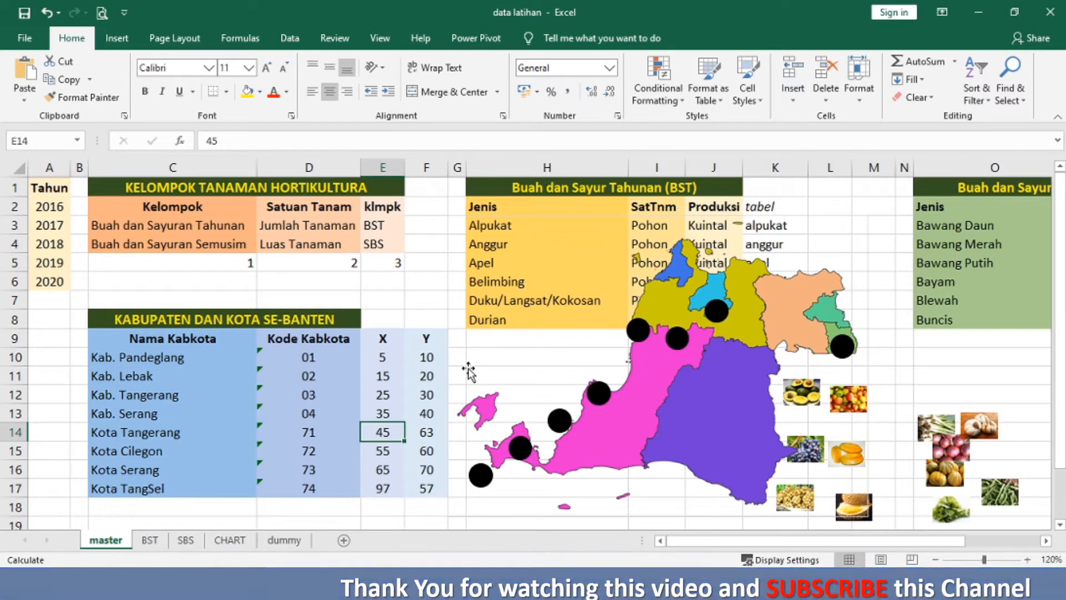
text(94)
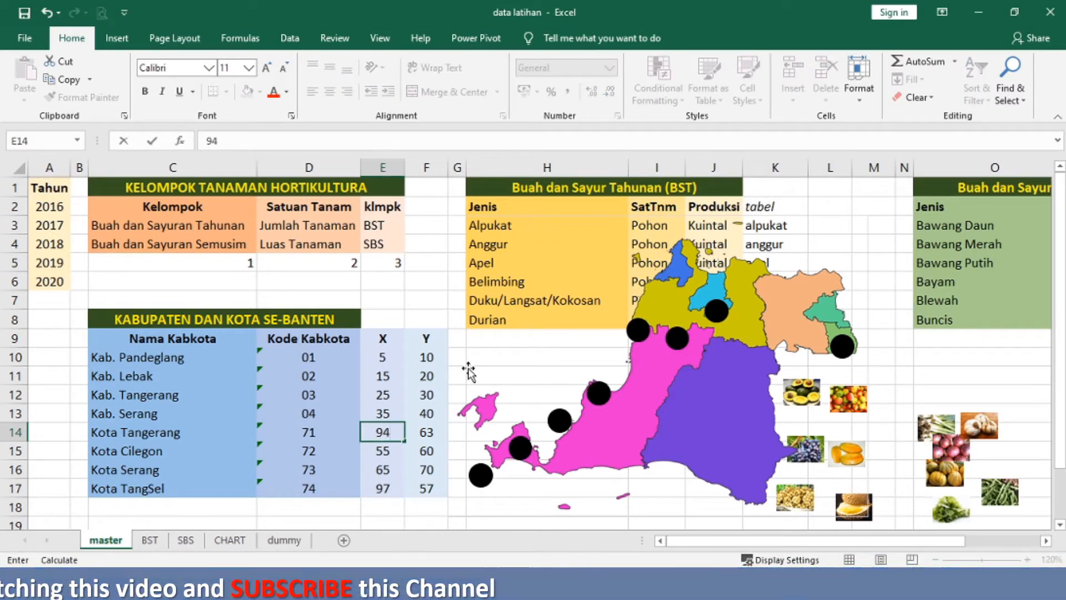
key(Return)
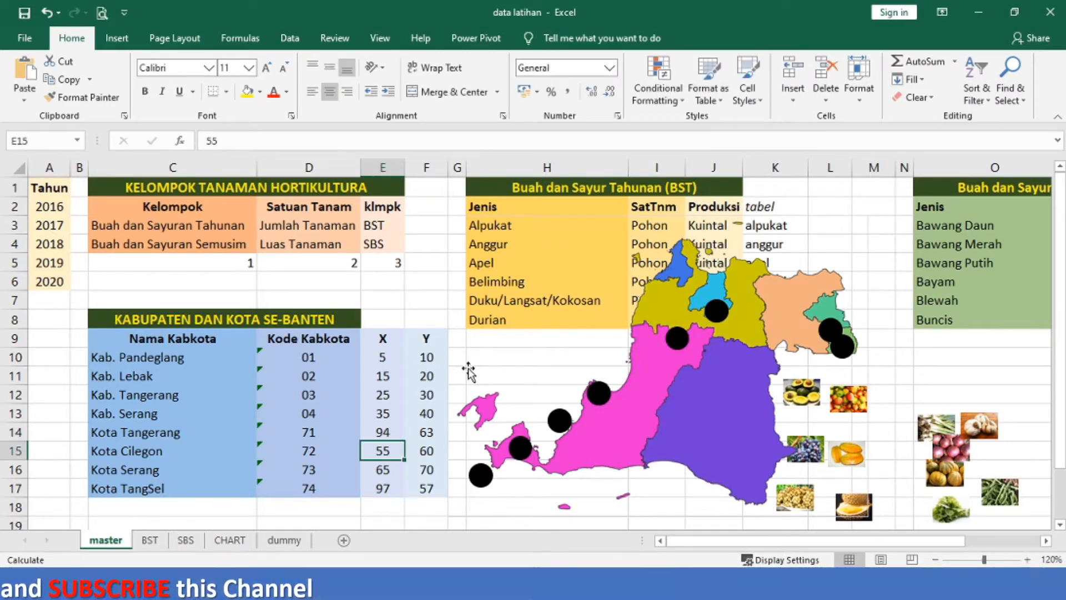
Step: Raise the Kota Tangerang bubble onto its region by setting its Y value to 70
key(Up)
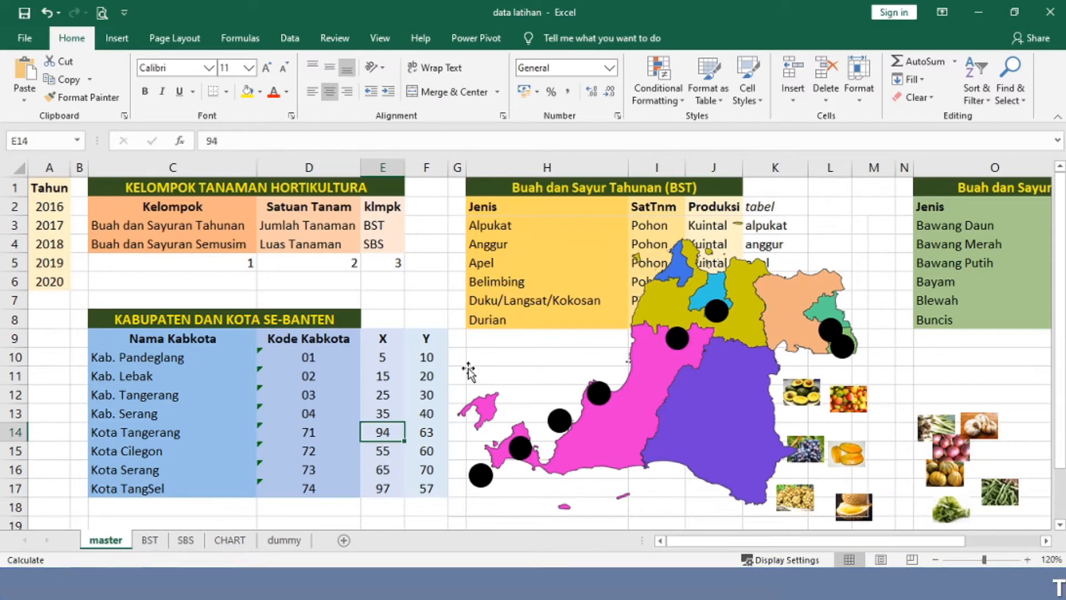
key(Right)
text(70)
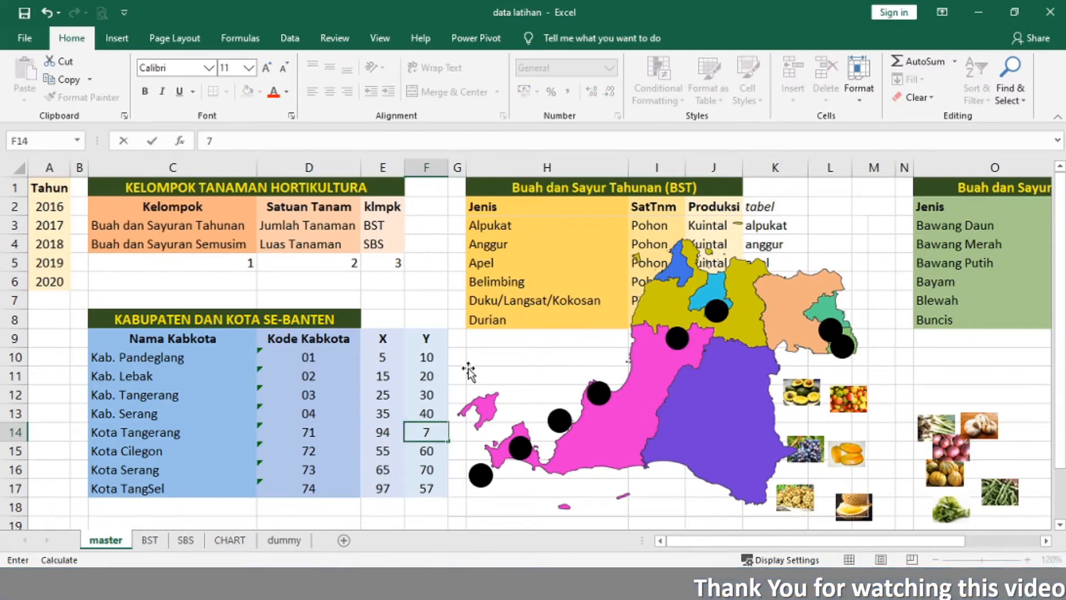
key(Return)
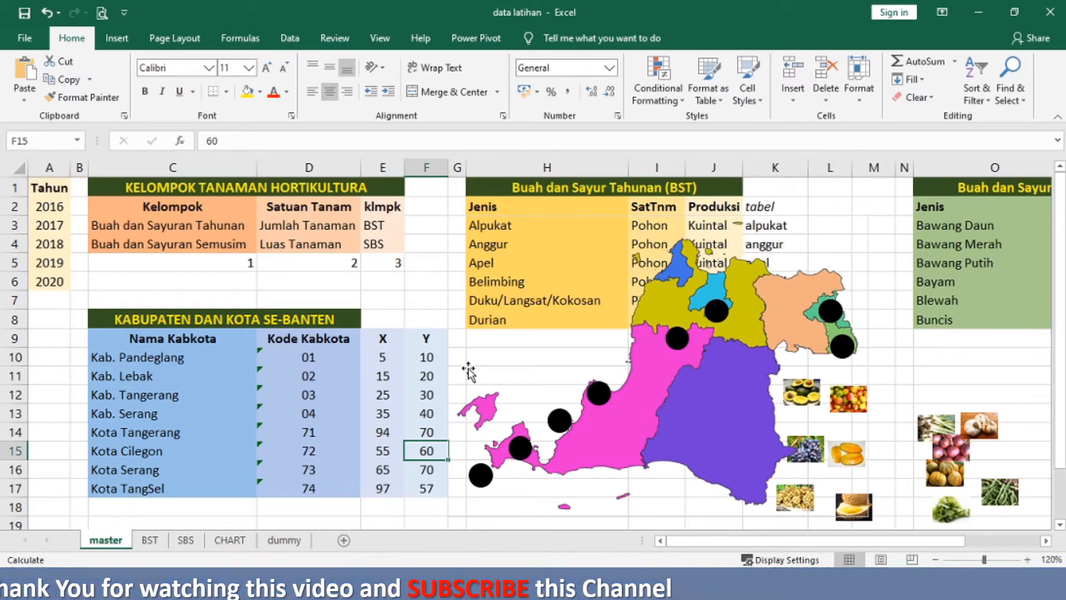
Step: Set the Y value of Kab. Tangerang to 73 in the regency table
key(Up)
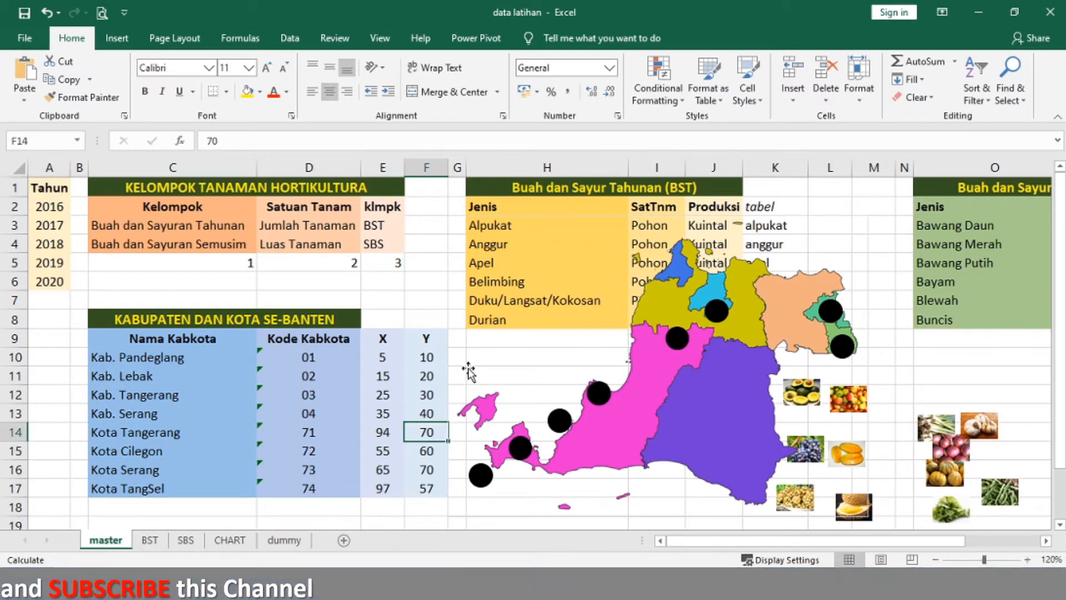
key(Up)
key(Up)
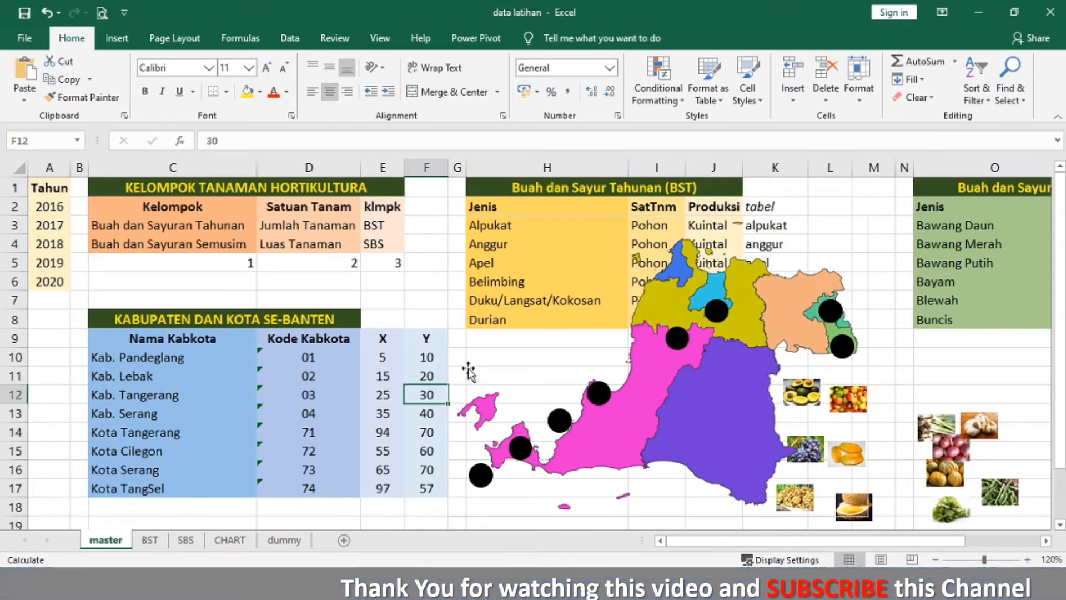
text(73)
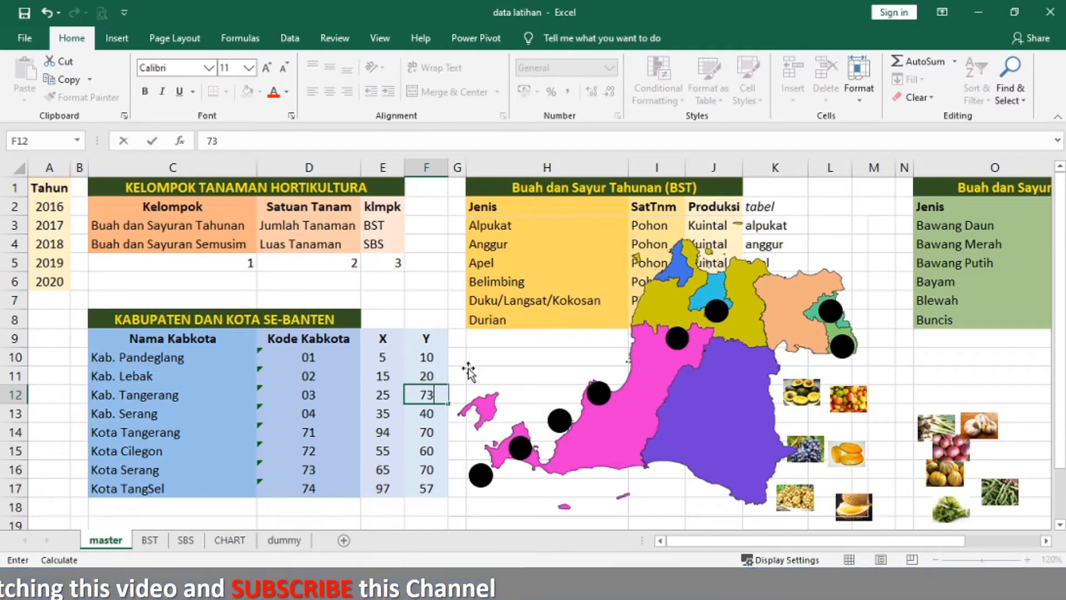
key(Return)
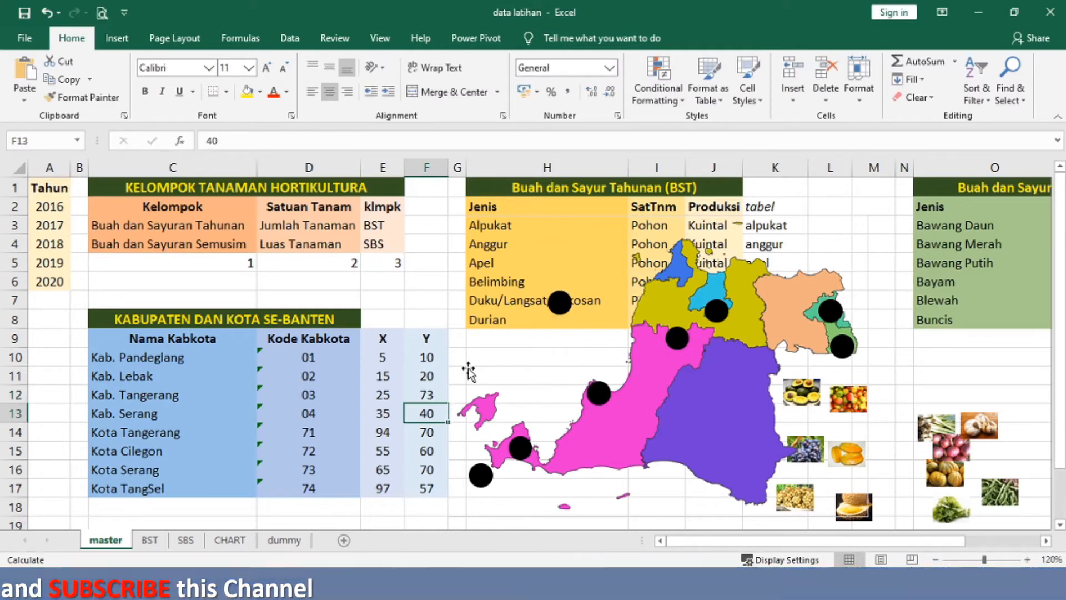
Step: Shift the Kab. Tangerang bubble eastward onto its region by trying an X value of 85 and settling on 83
key(Up)
key(Left)
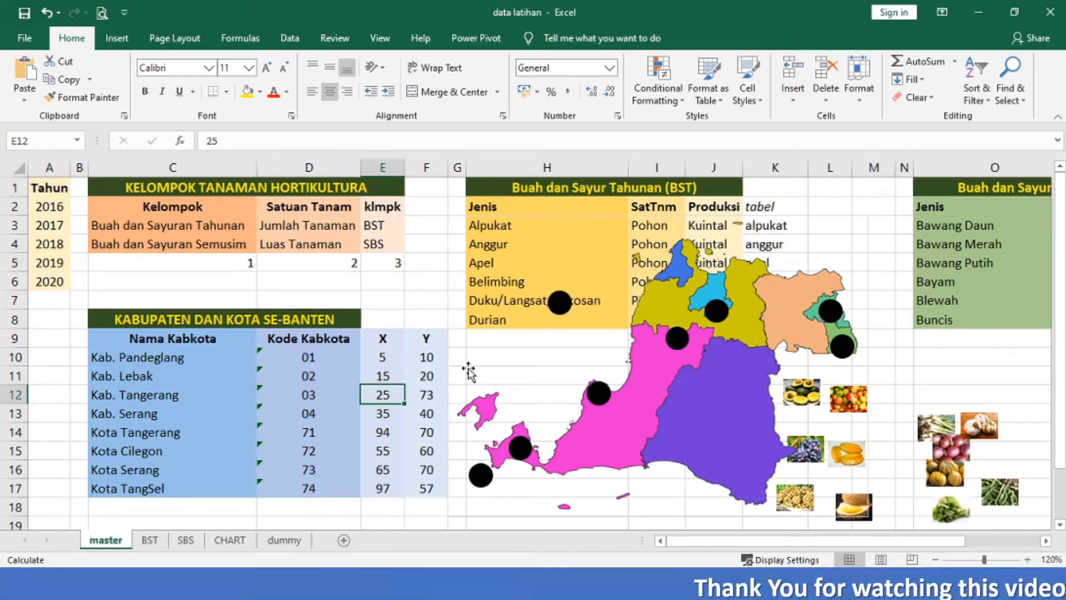
text(85)
key(Return)
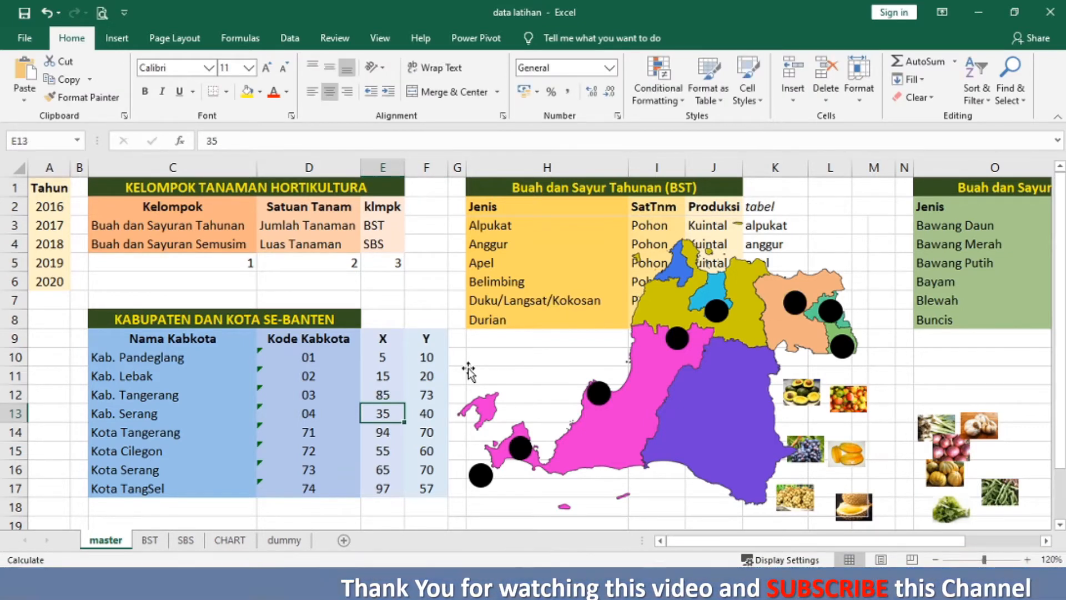
key(Up)
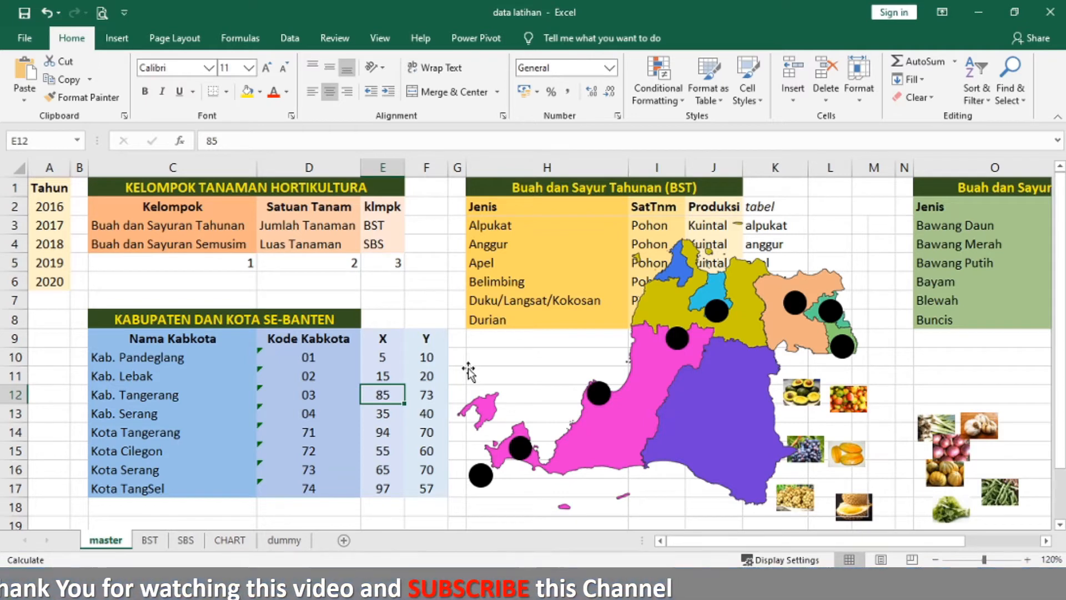
text(83)
key(Return)
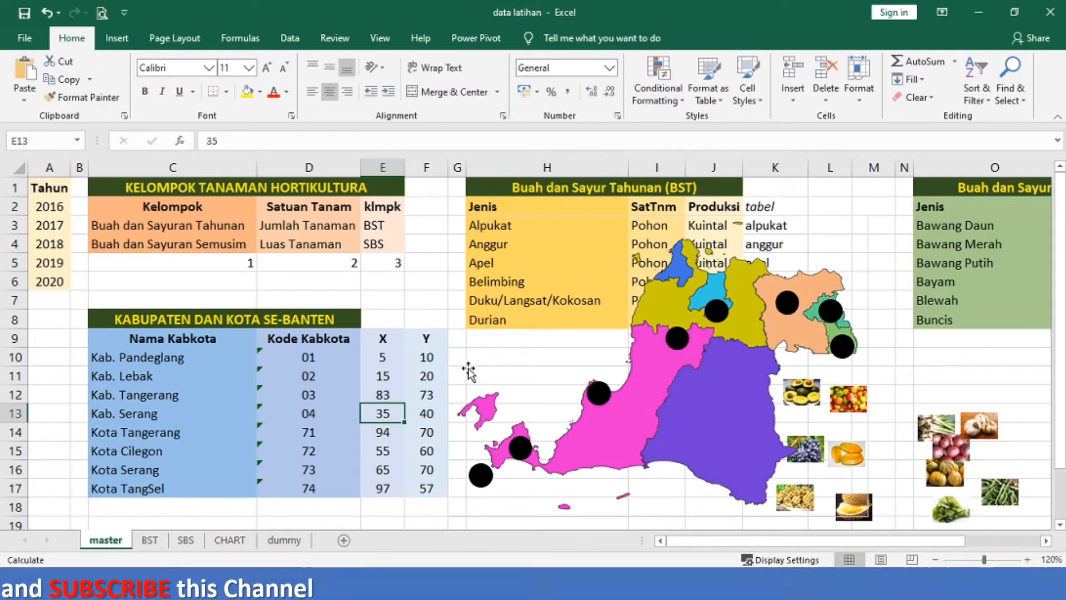
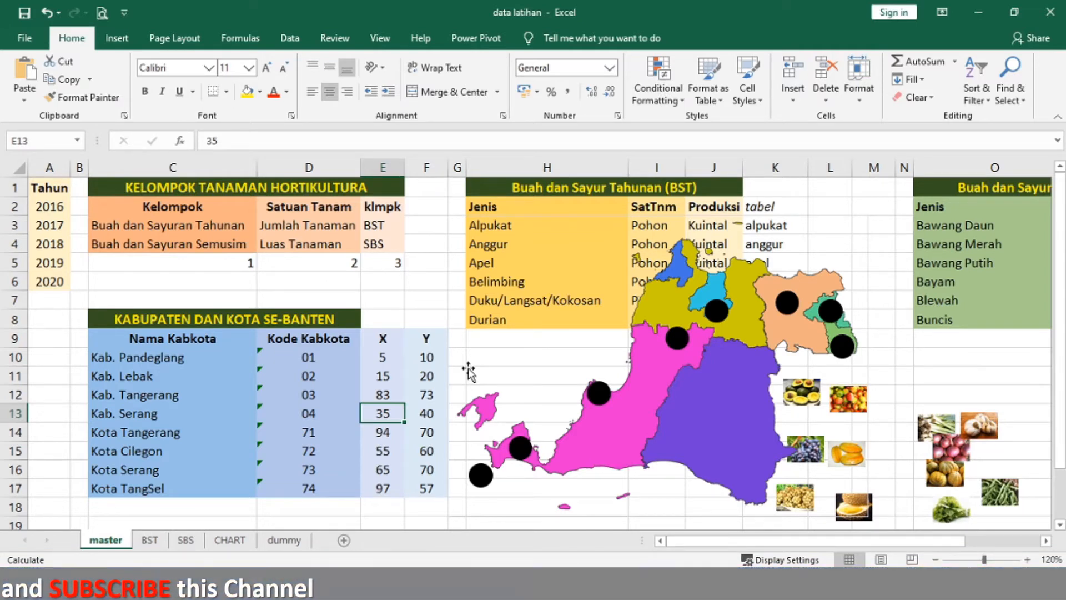
Step: Move the Kab. Serang bubble onto its region by setting its X value to 73 and its Y value to 70
text(73)
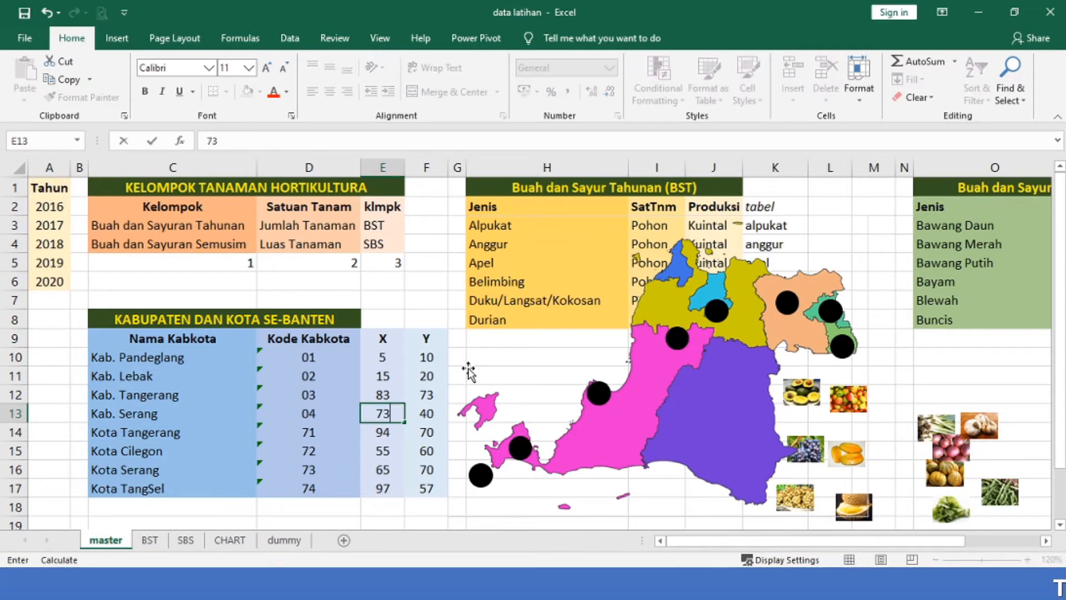
key(Return)
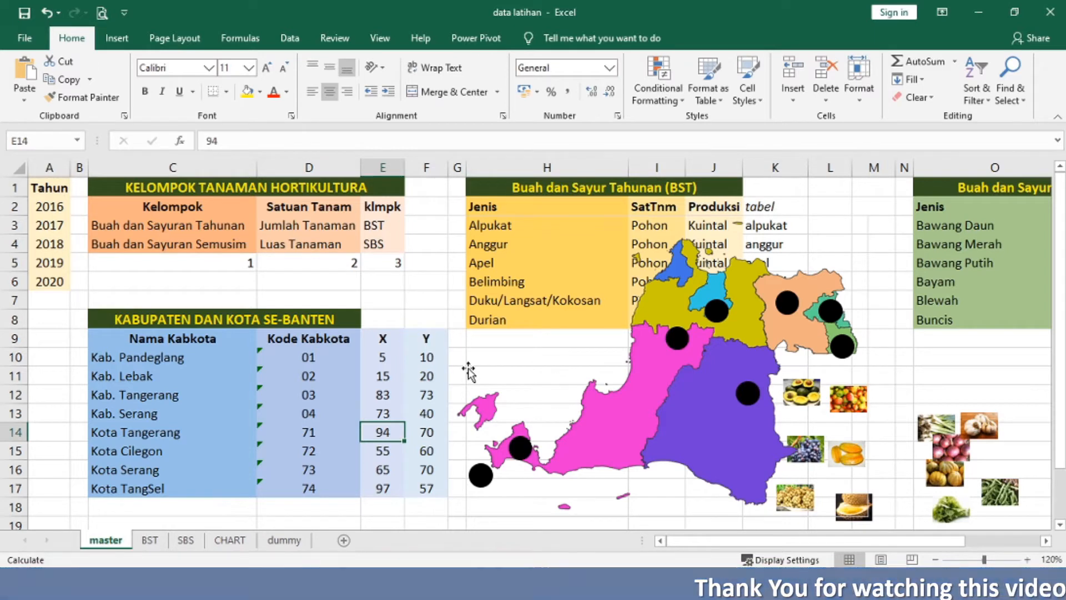
key(Up)
key(Right)
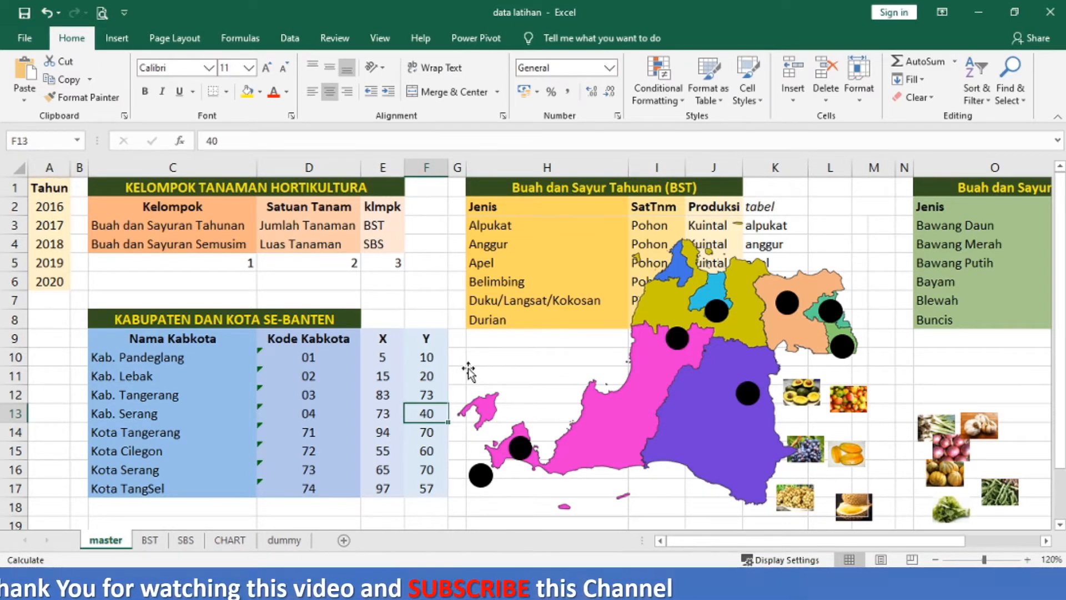
text(70)
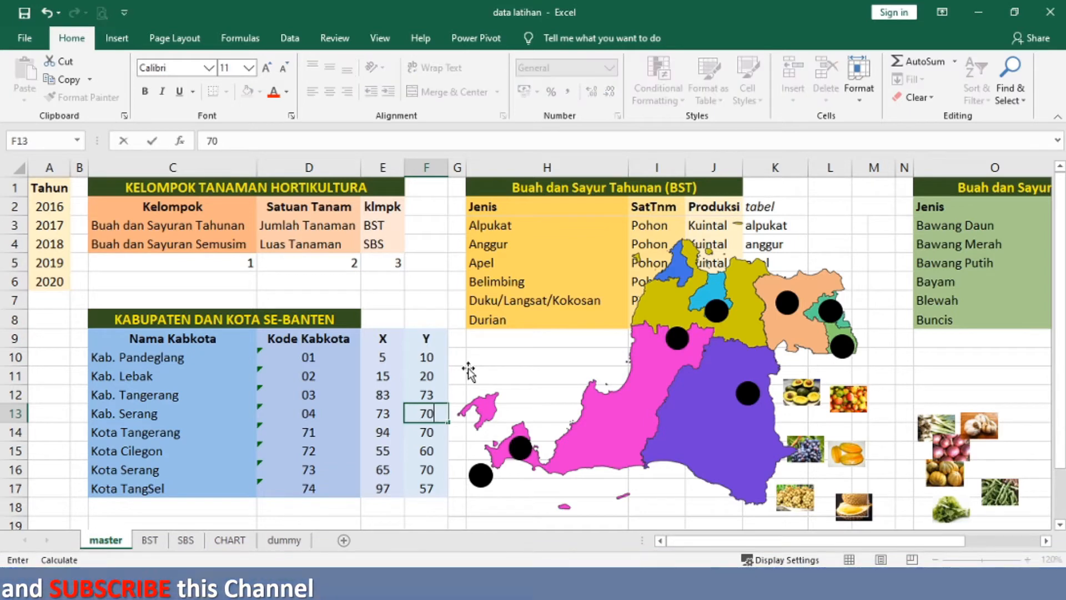
key(Return)
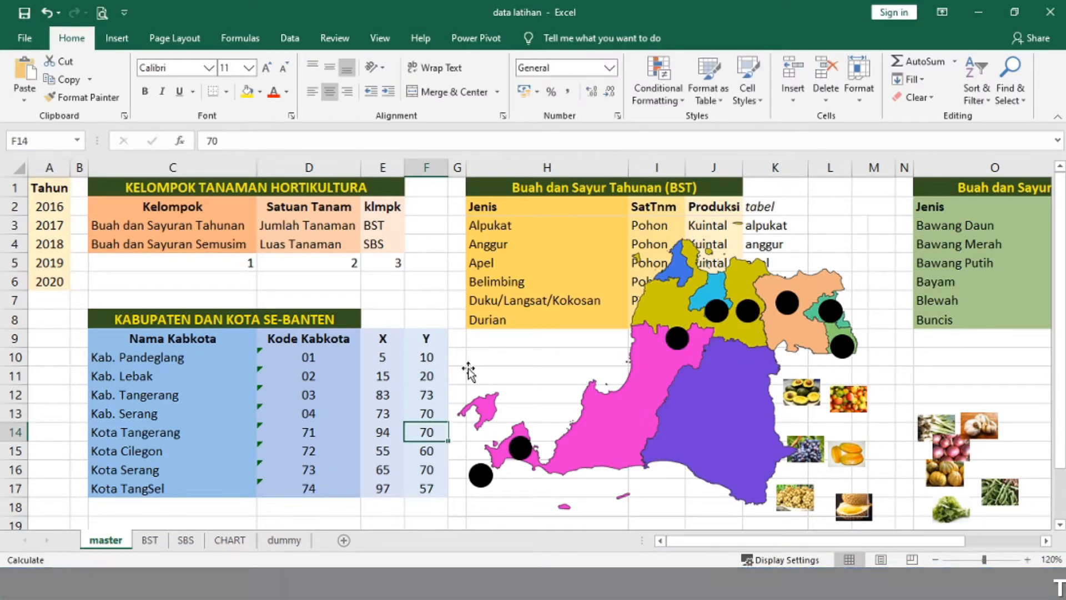
Step: Nudge the Kab. Serang bubble slightly west by setting its X value to 72
key(Up)
key(Left)
text(7)
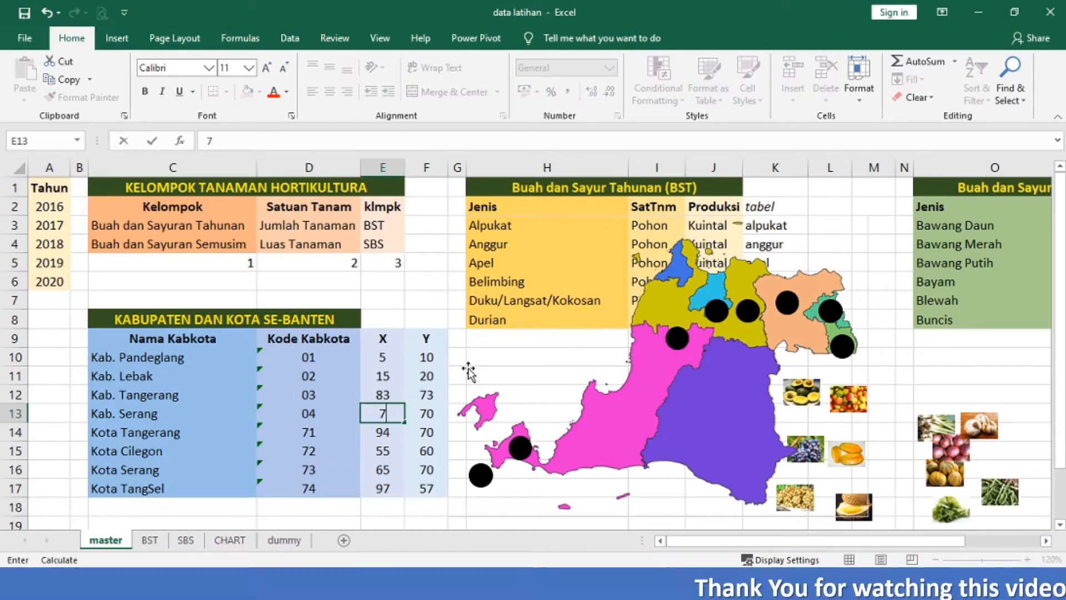
text(2)
key(Return)
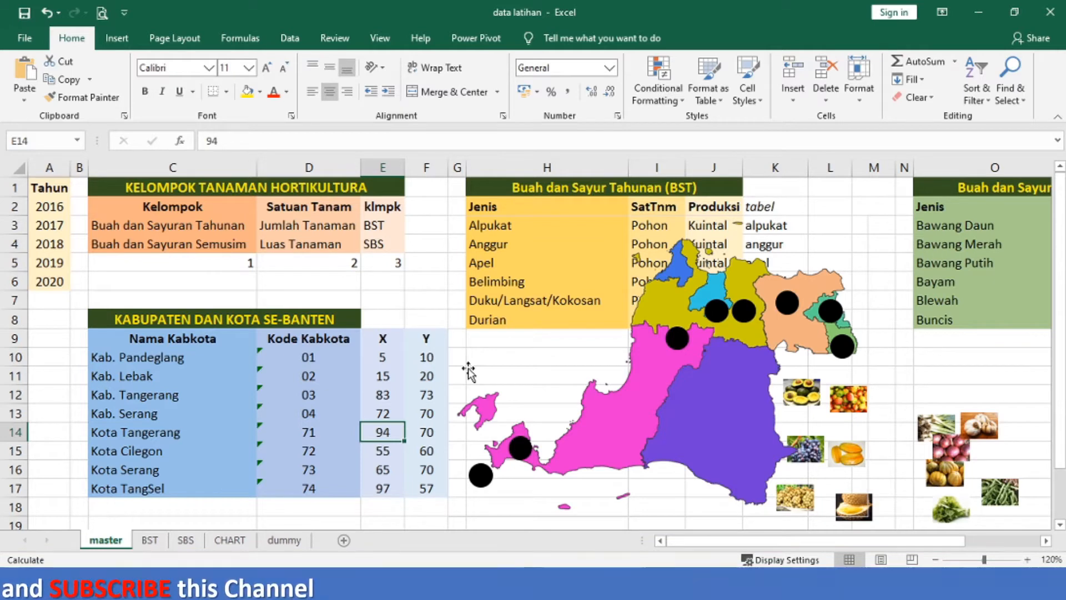
Step: Adjust the Kota Serang bubble horizontally by trying an X value of 67 and settling on 63
key(Down)
key(Down)
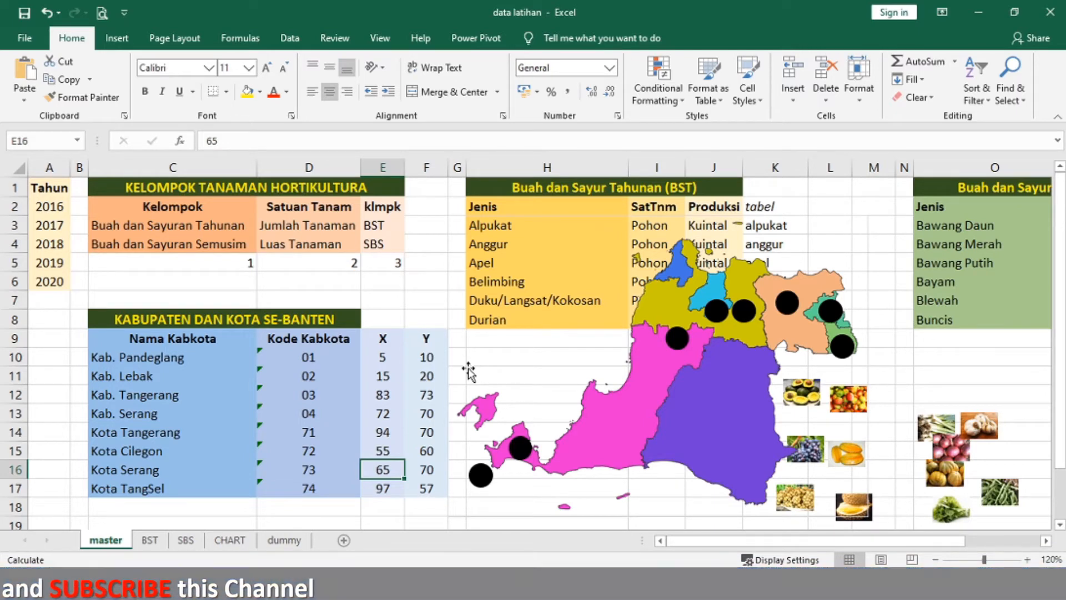
text(67)
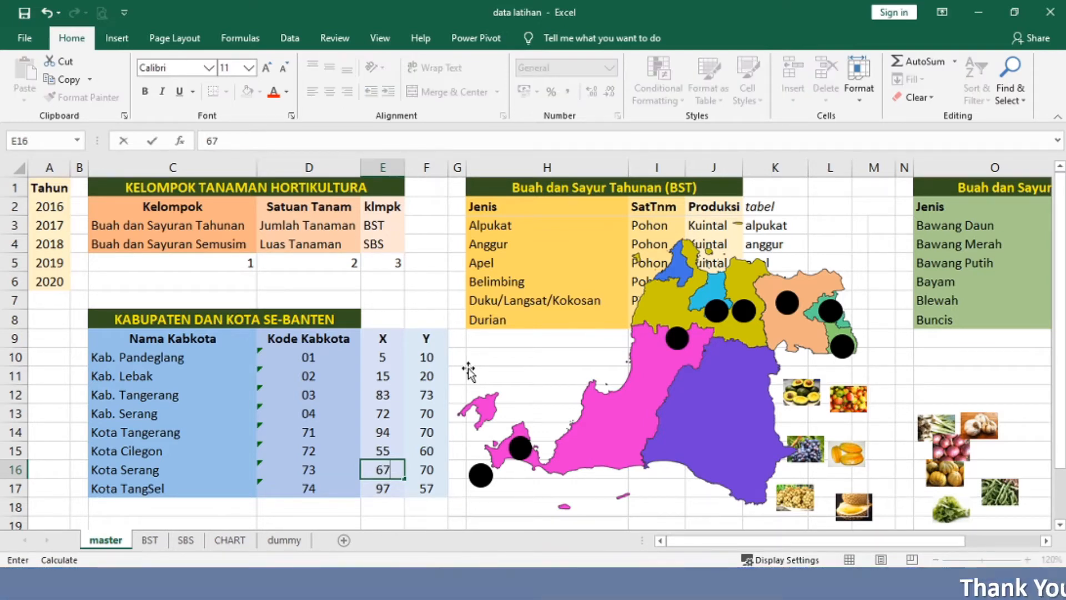
key(Return)
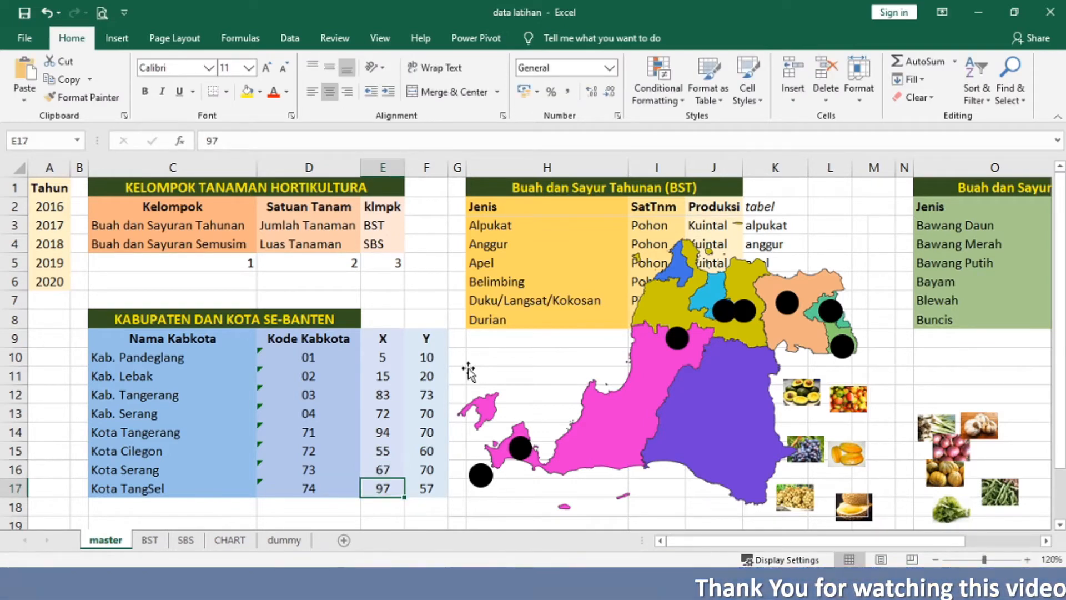
key(Up)
text(63)
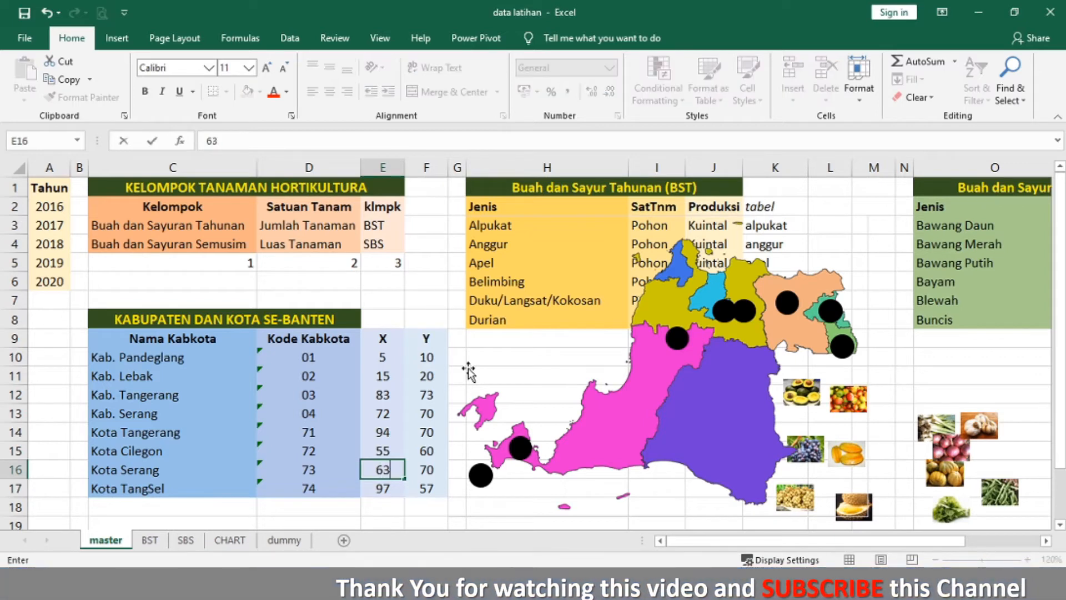
key(Return)
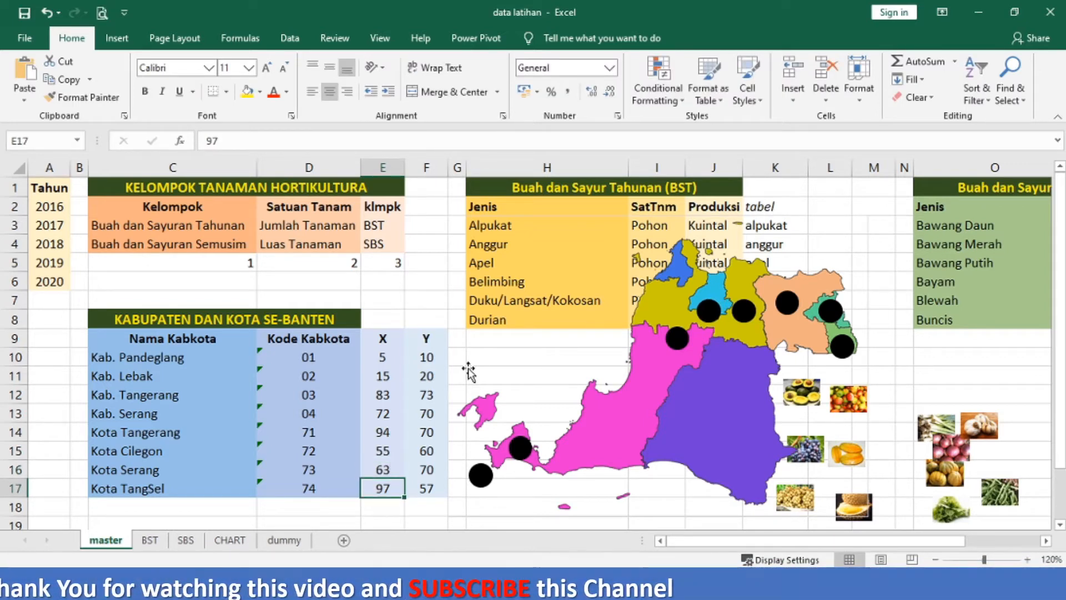
Step: Raise the Kota Serang bubble onto its region by trying a Y value of 73 and settling on 75
key(Up)
key(Right)
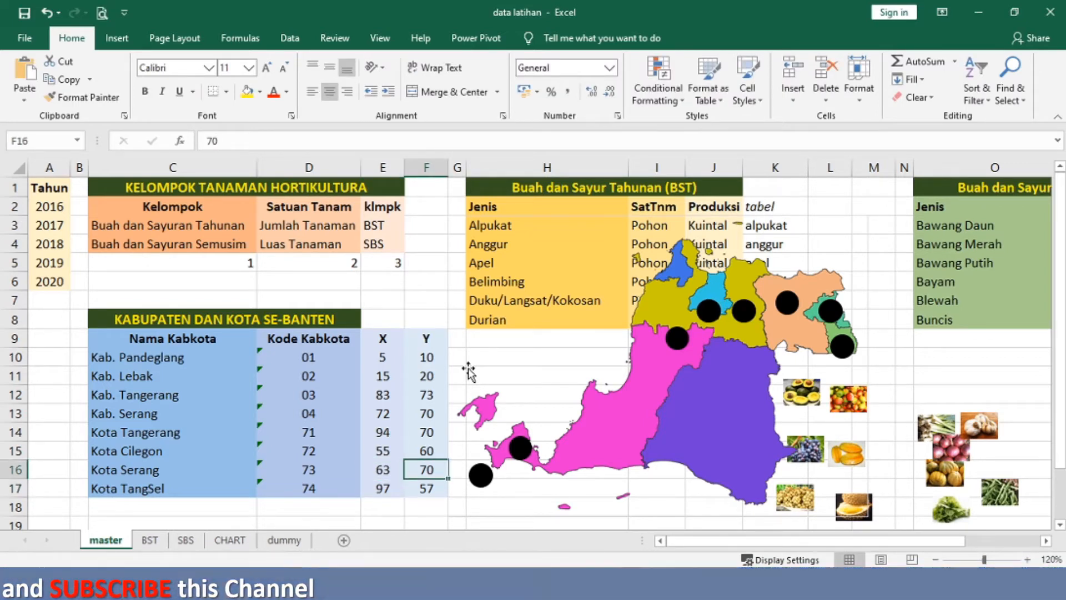
text(73)
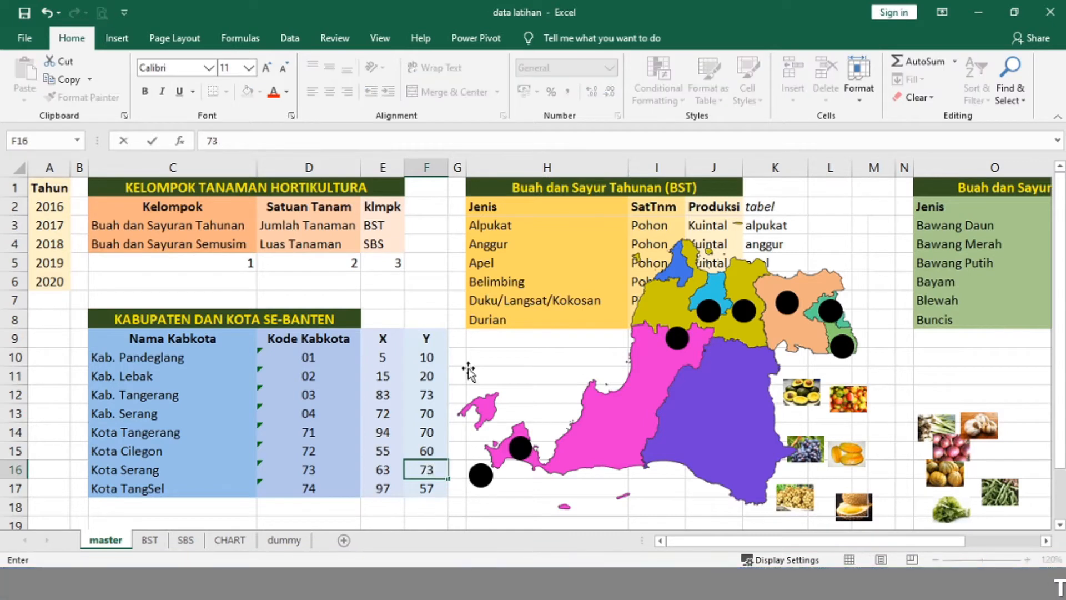
key(Return)
key(Up)
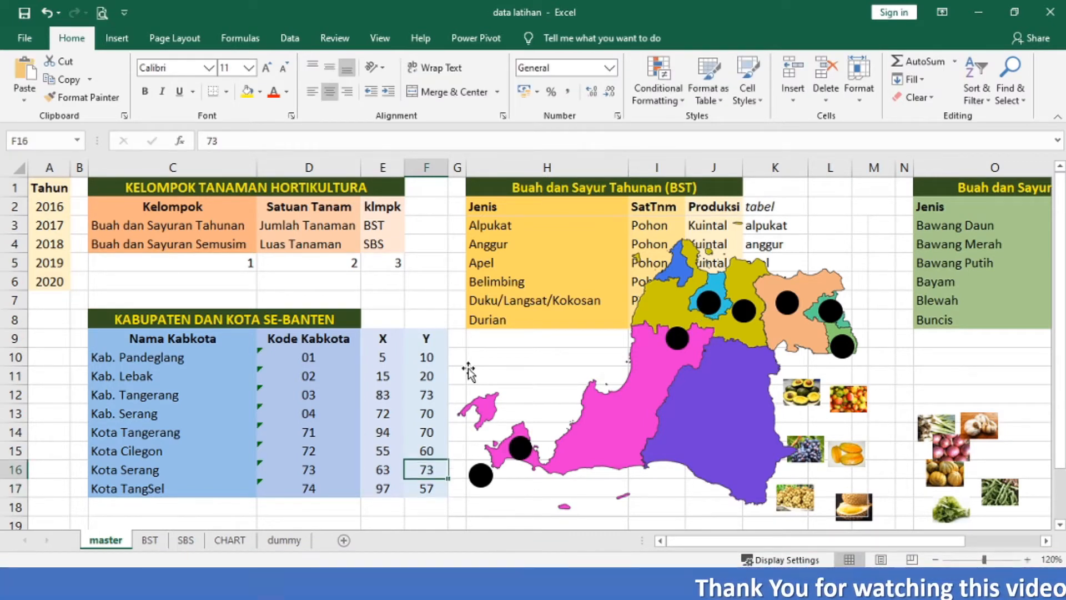
text(75)
key(Return)
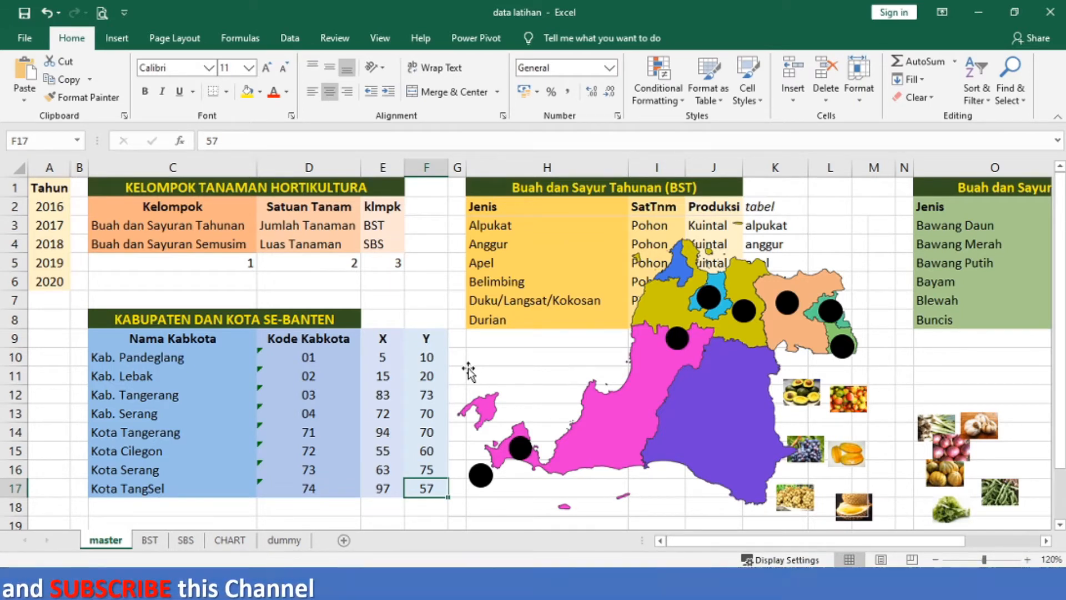
Step: Shift the Kota Cilegon bubble horizontally by trying an X value of 60 and replacing it with 45
key(Up)
key(Up)
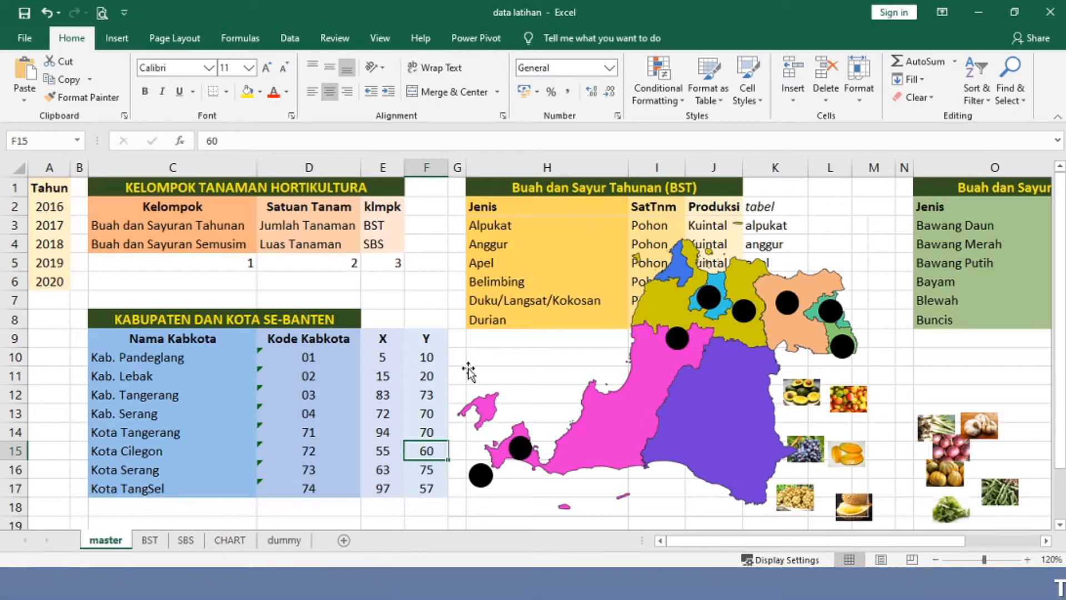
key(Left)
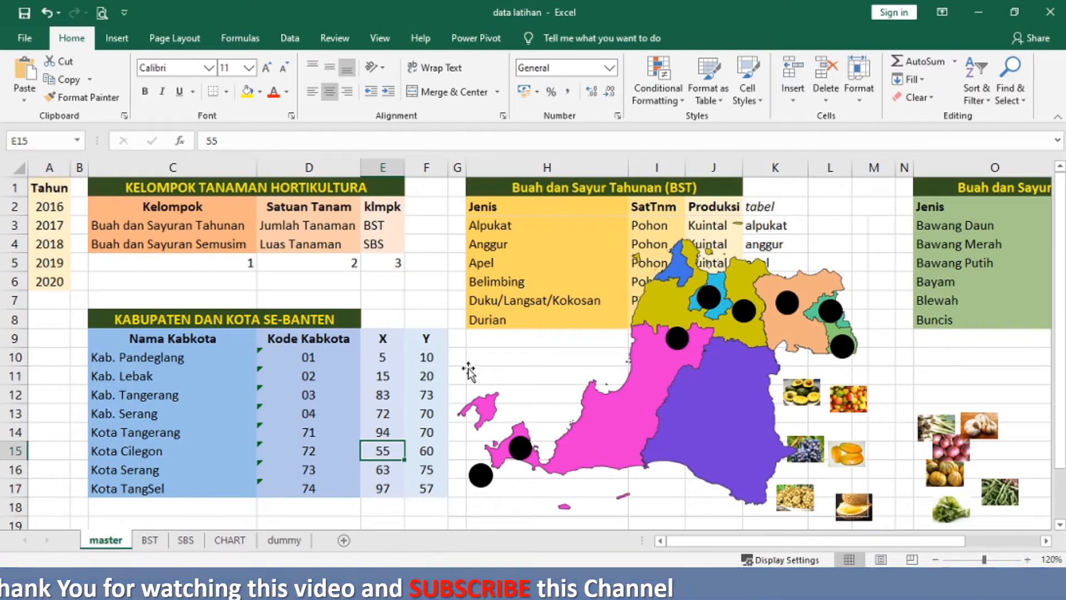
text(60)
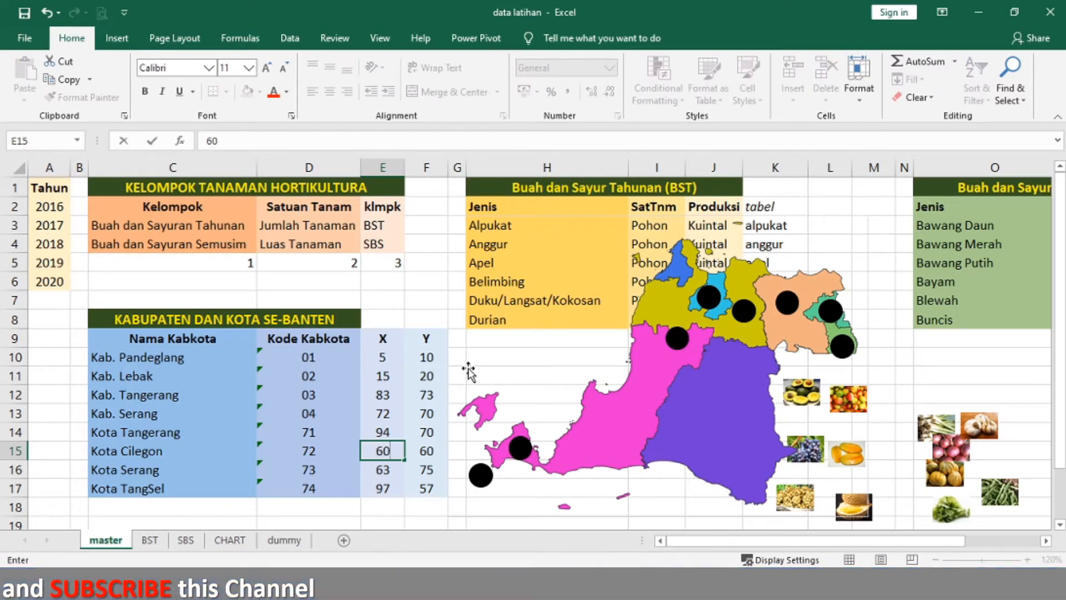
key(Return)
key(Up)
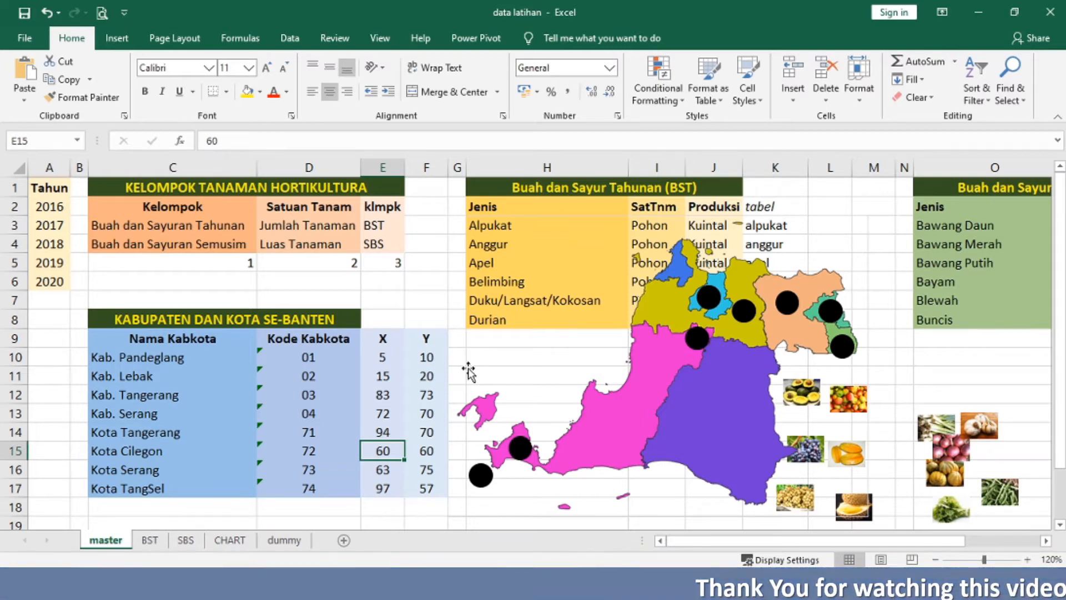
text(45)
key(Return)
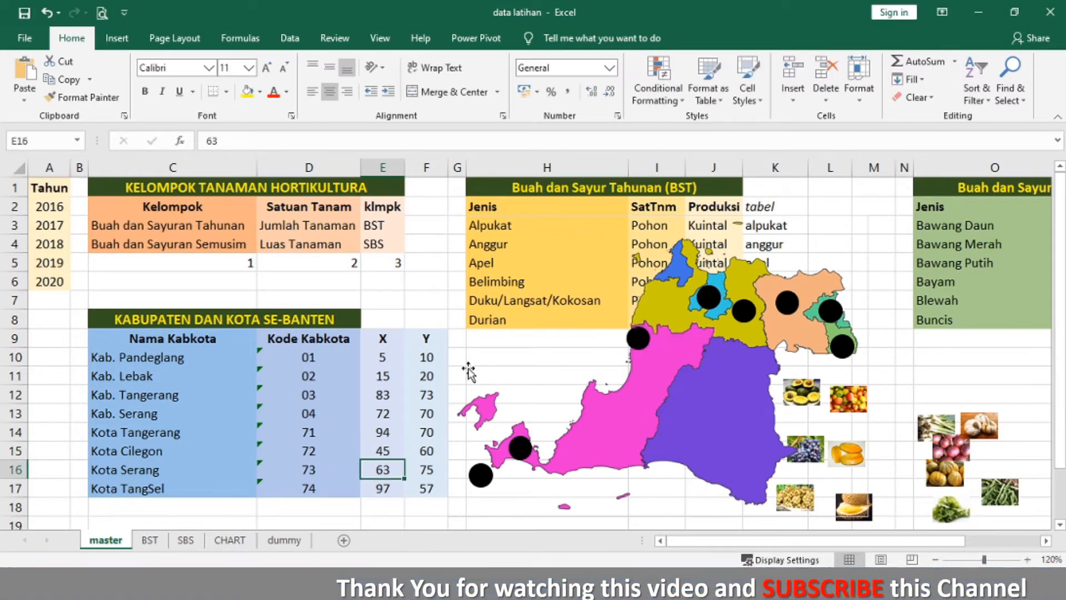
Step: Try 50 and 52 as the X coordinate of Kota Cilegon in the Banten regency and city table
text(50)
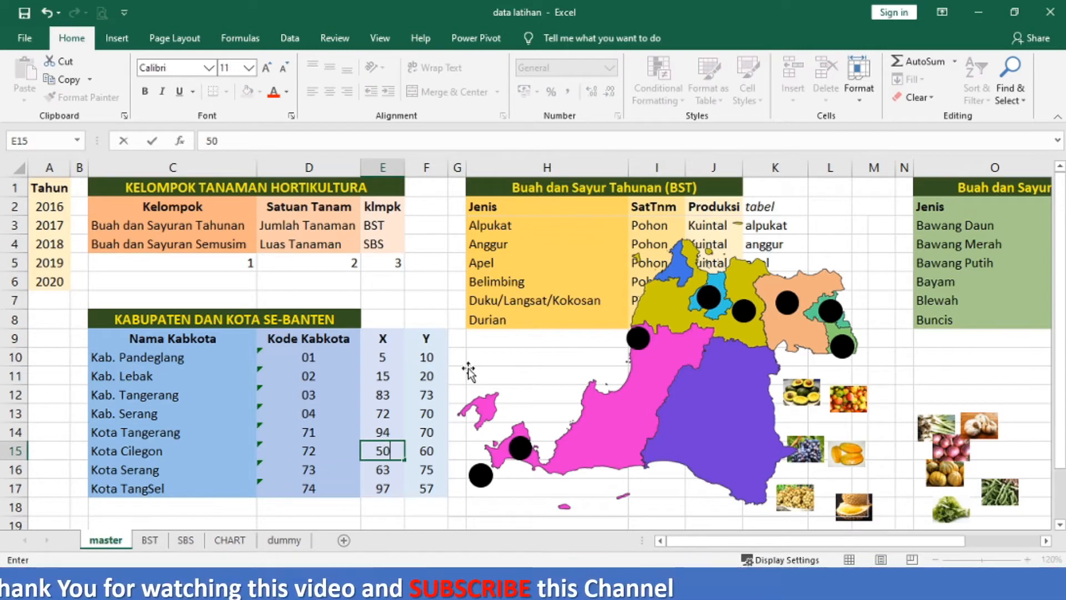
key(Return)
key(Up)
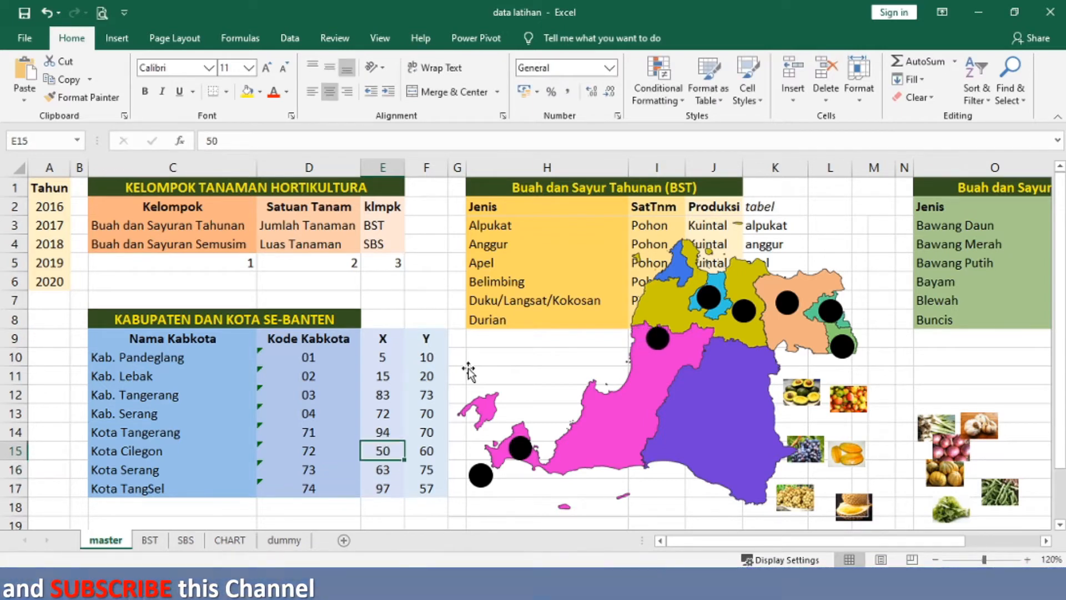
text(52)
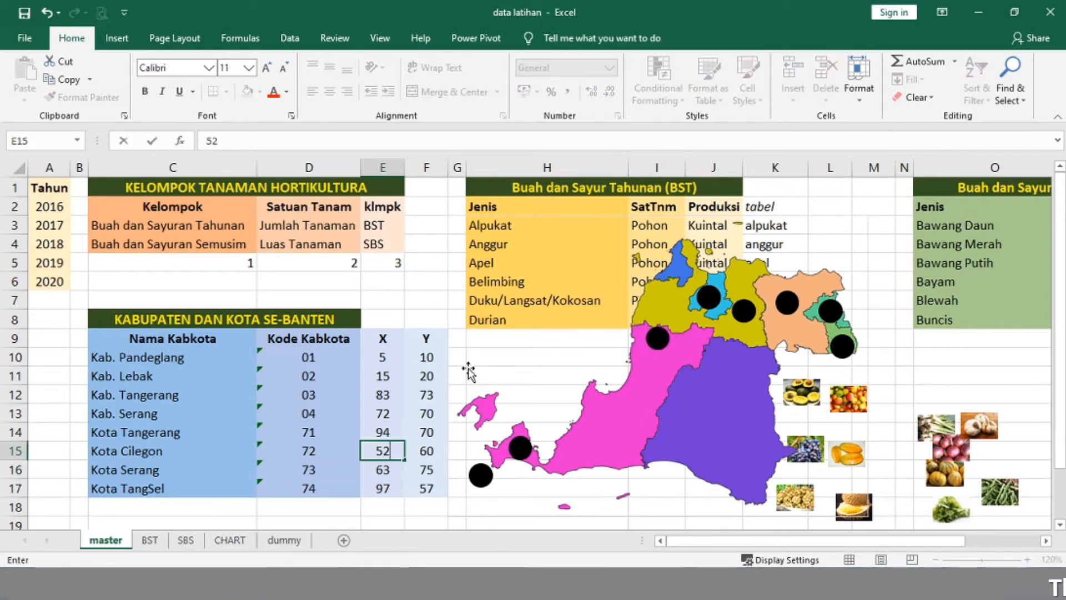
key(Return)
key(Up)
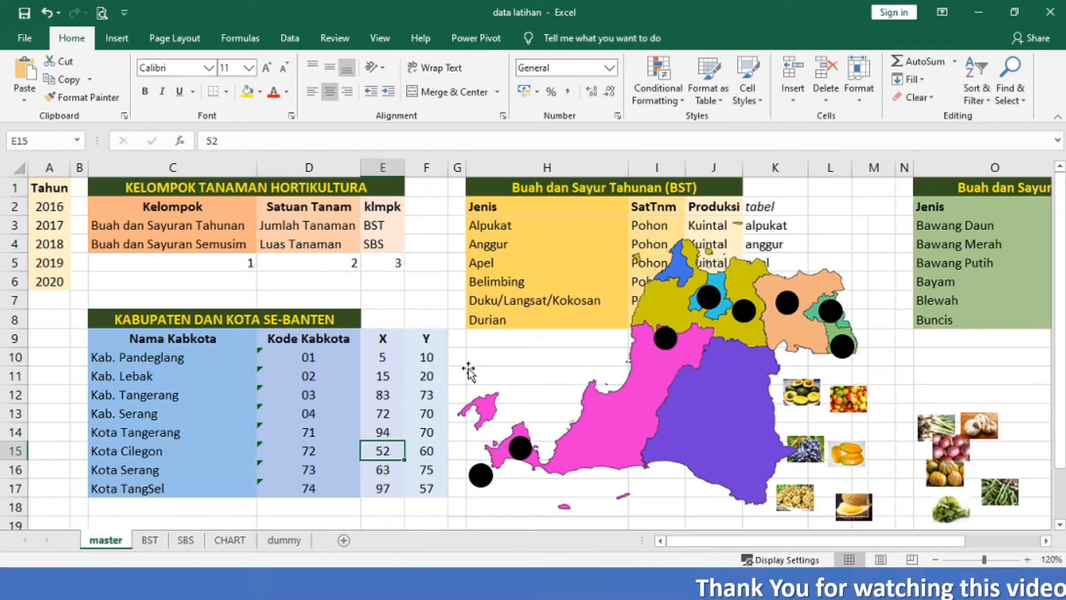
Step: Adjust Kota Cilegon's Y coordinate by trying 77, 80, 85 and 87, settling on 88
key(Right)
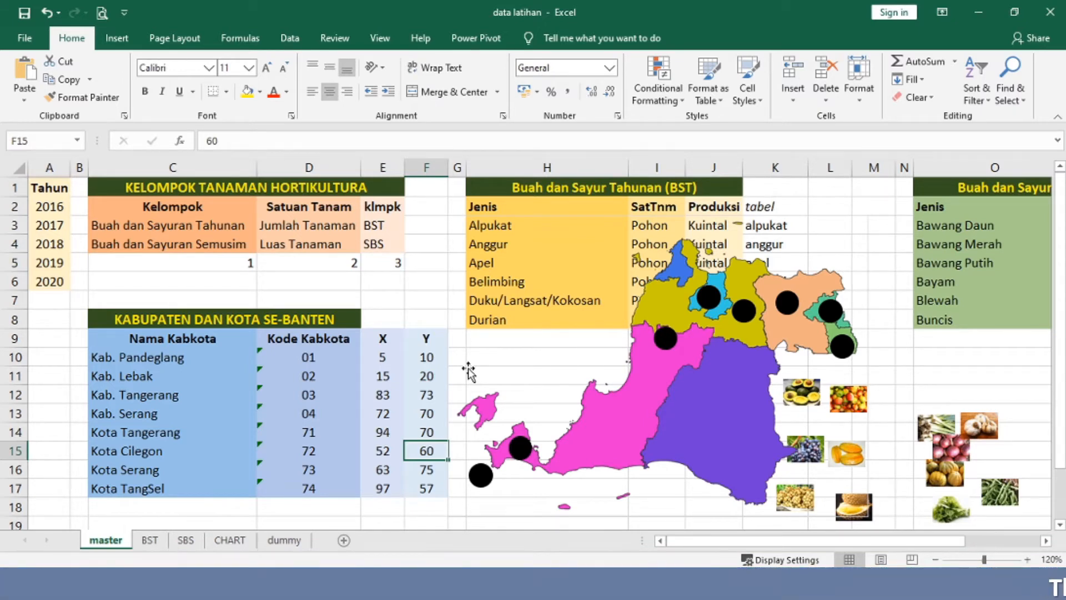
text(77)
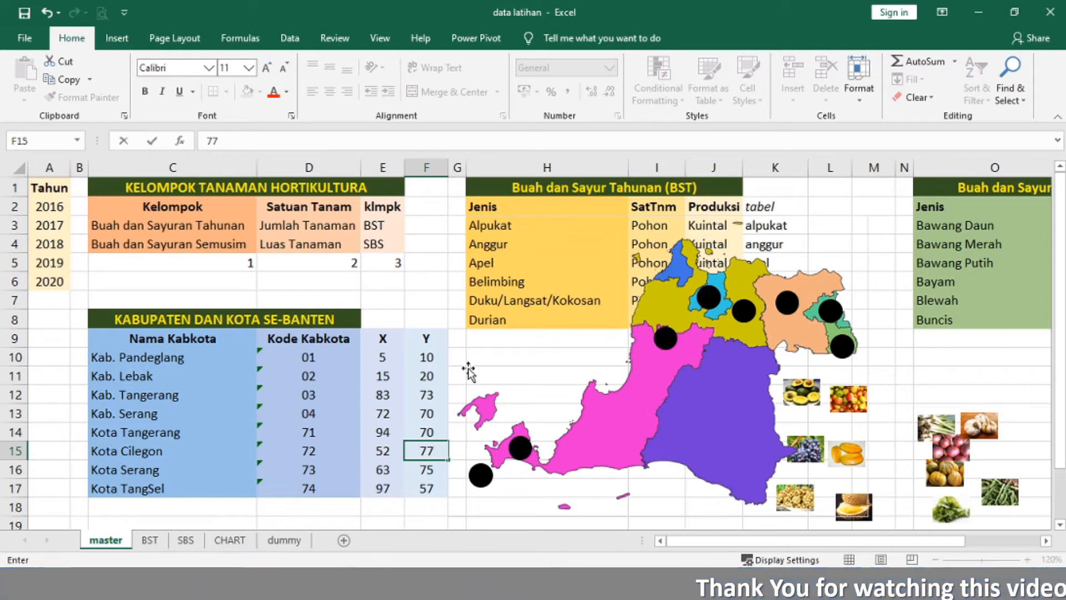
key(Return)
key(Up)
text(80)
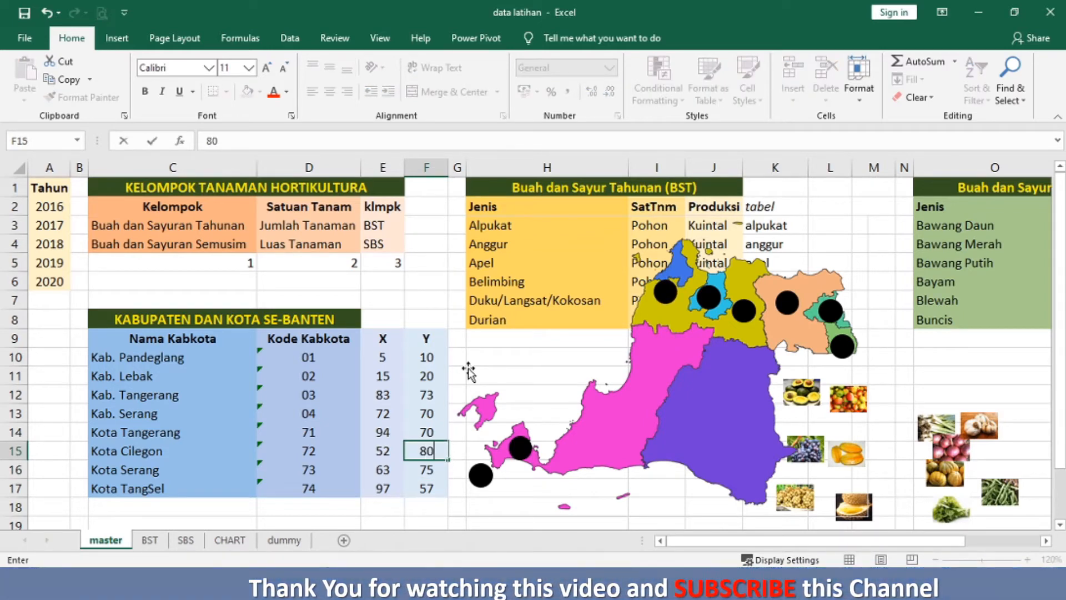
key(Return)
key(Up)
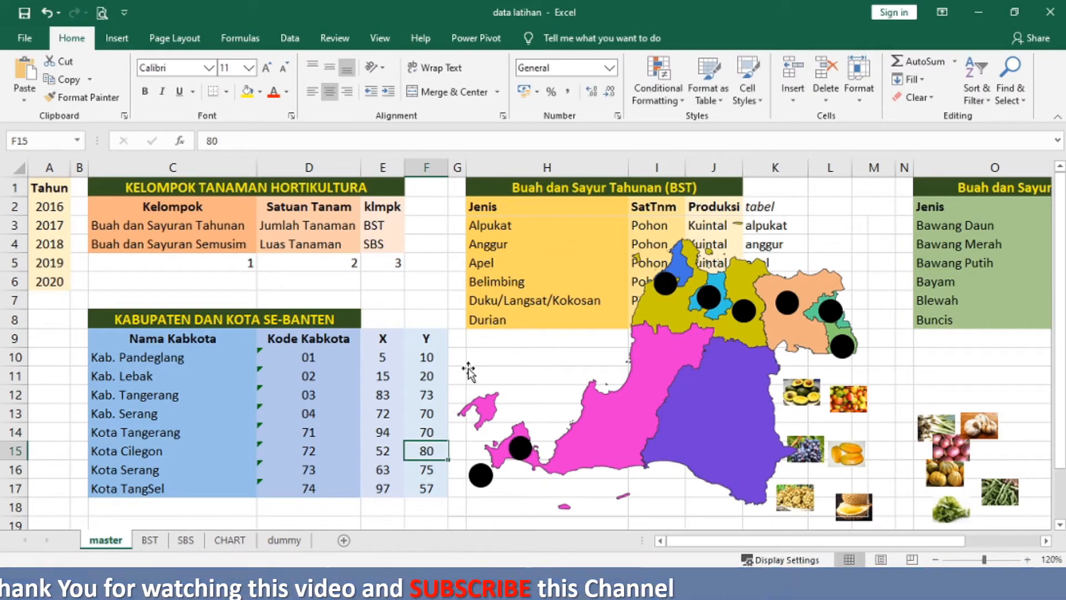
text(85)
key(Return)
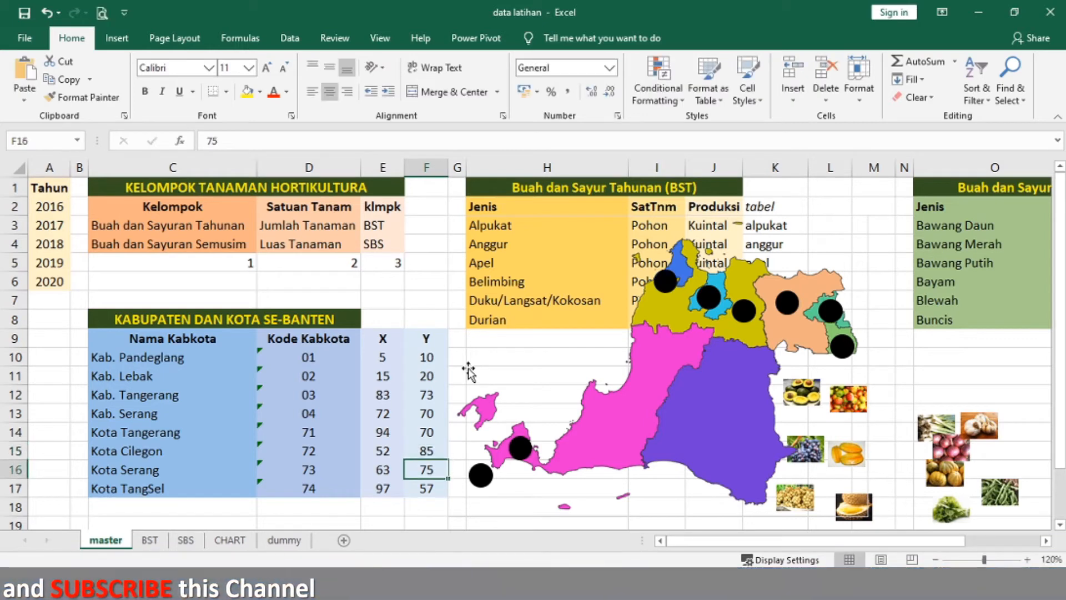
key(Up)
text(87)
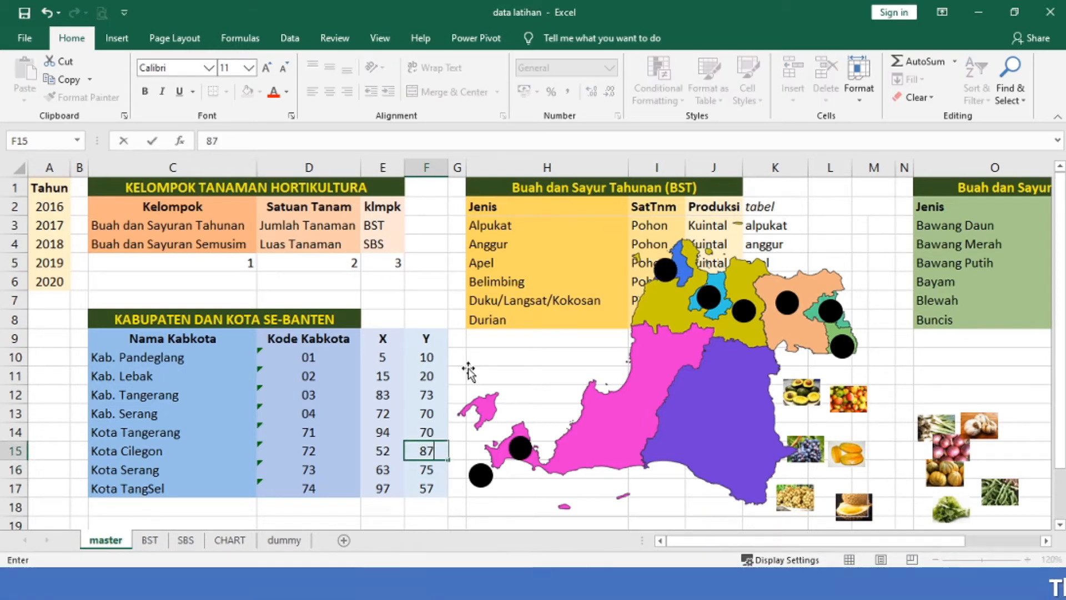
key(Return)
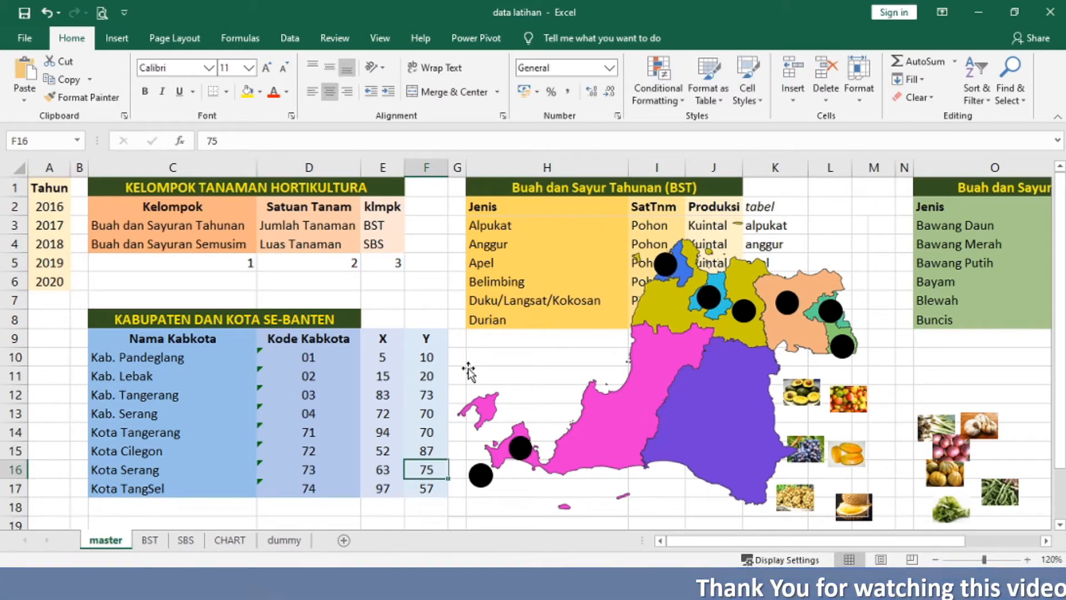
key(Up)
text(88)
key(Return)
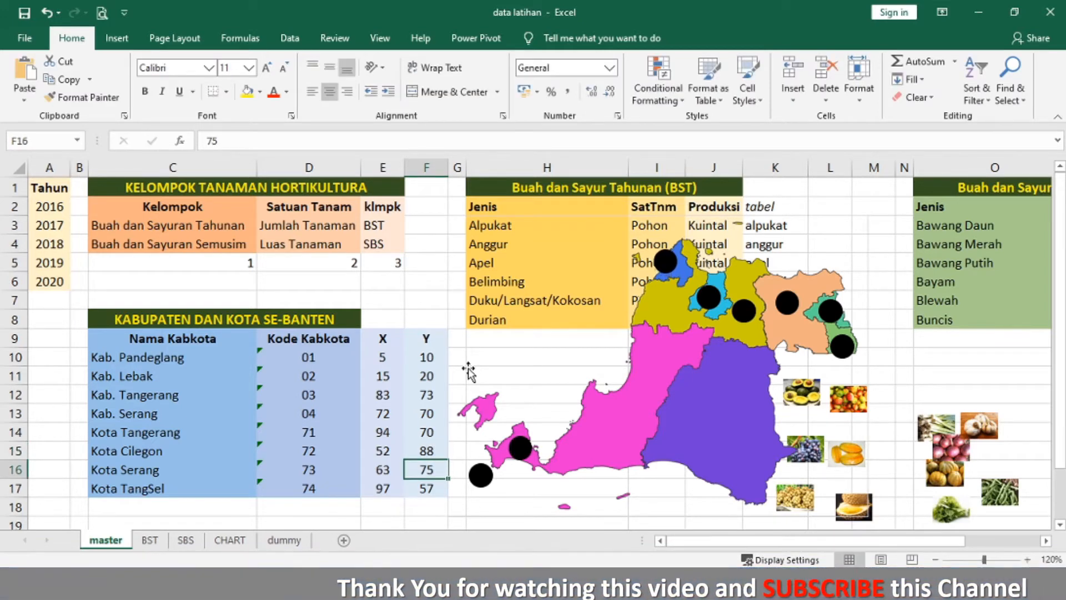
Step: Set the X coordinate of Kota Cilegon to 53 in the regency and city table
key(Up)
key(Left)
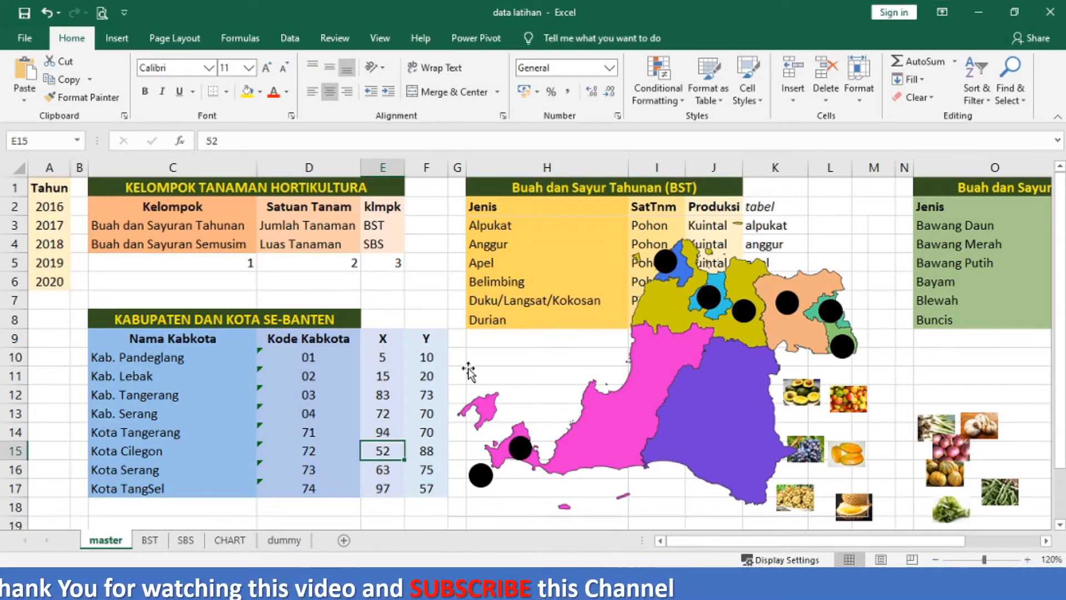
text(5)
key(Return)
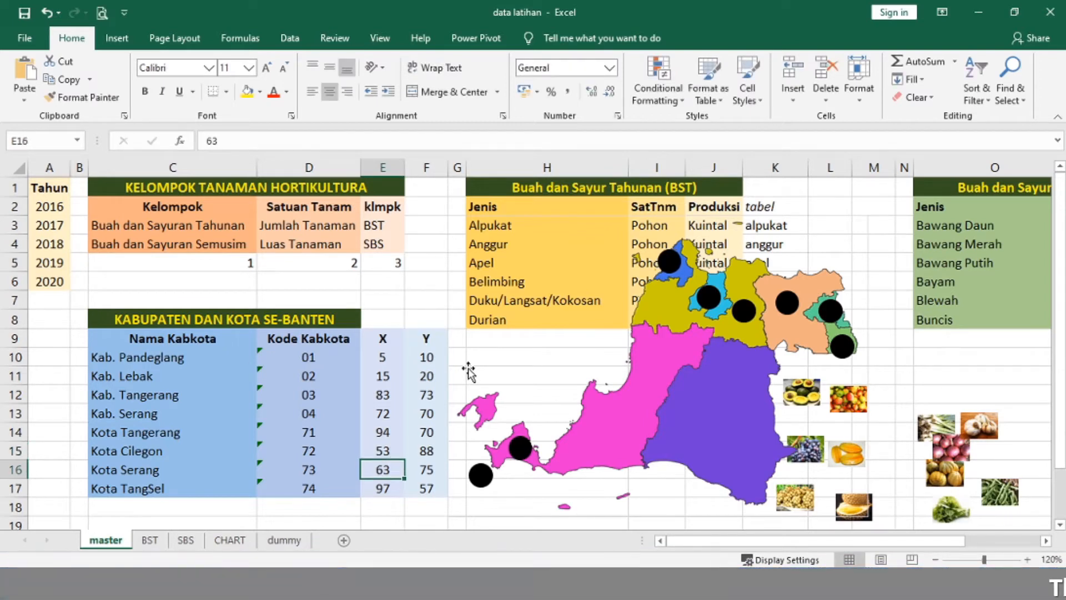
key(Up)
key(Up)
key(Up)
key(Up)
key(Up)
key(Up)
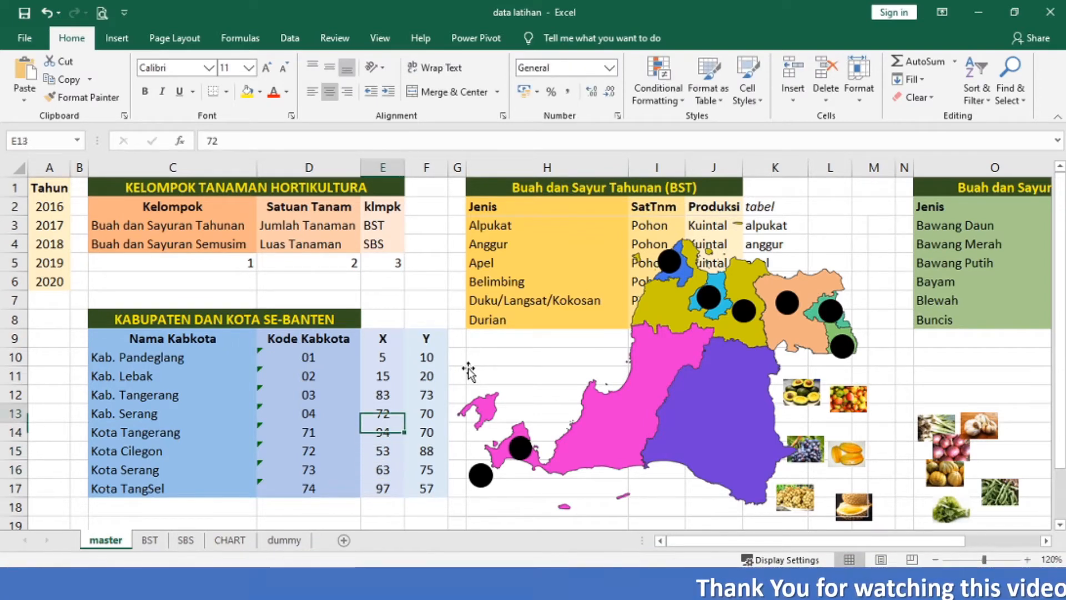
key(Down)
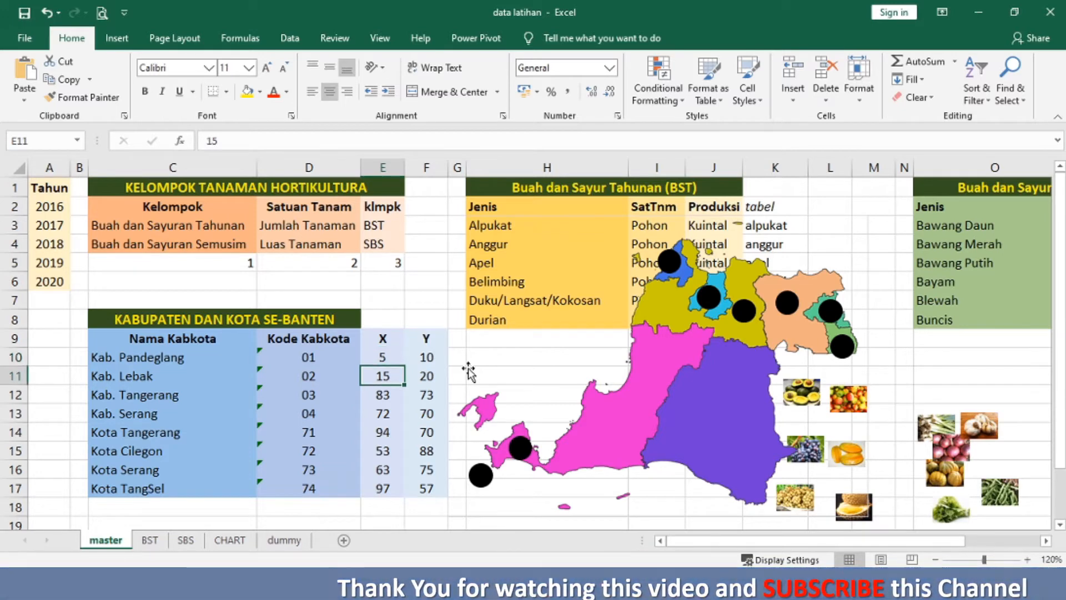
key(Down)
key(Down)
key(Down)
key(Down)
key(Up)
key(Up)
key(Up)
key(Up)
key(Up)
Step: Adjust Kab. Lebak's X coordinate by trying 50, 60 and 70, settling on 67
key(Down)
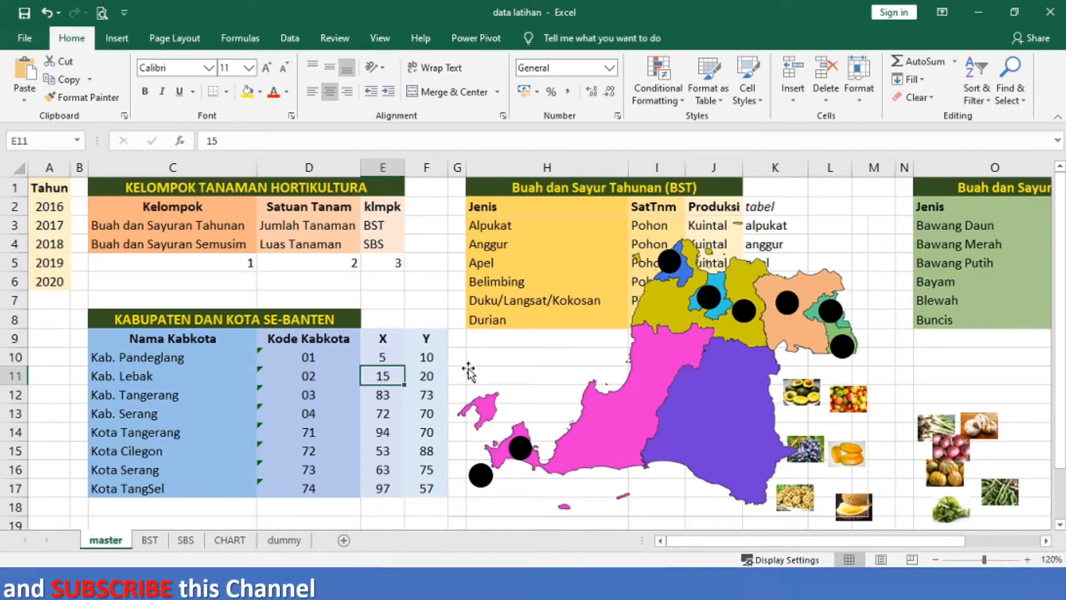
text(50)
key(Return)
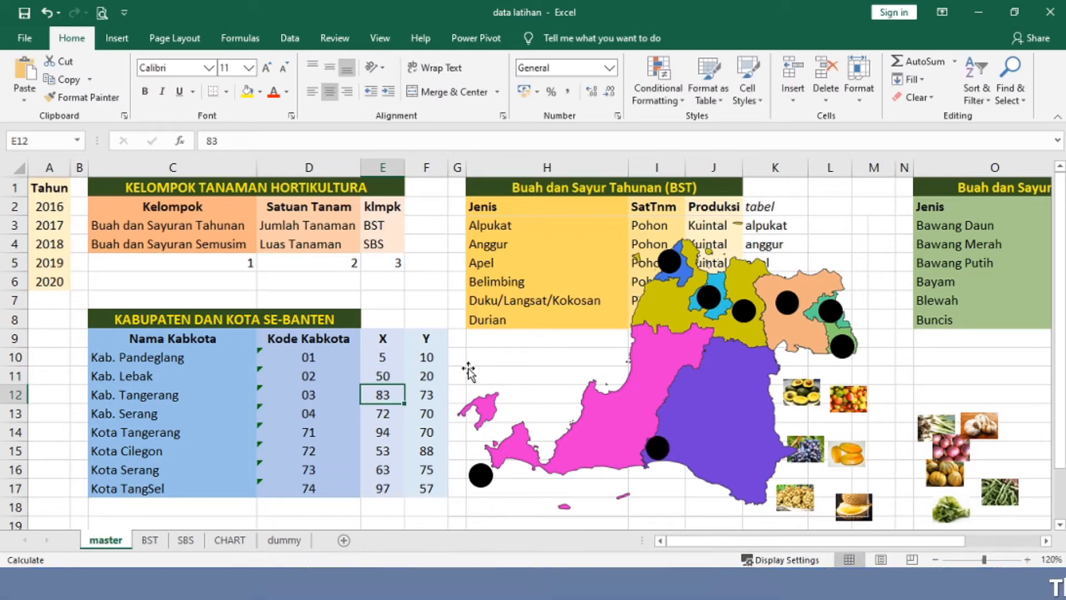
key(Up)
text(60)
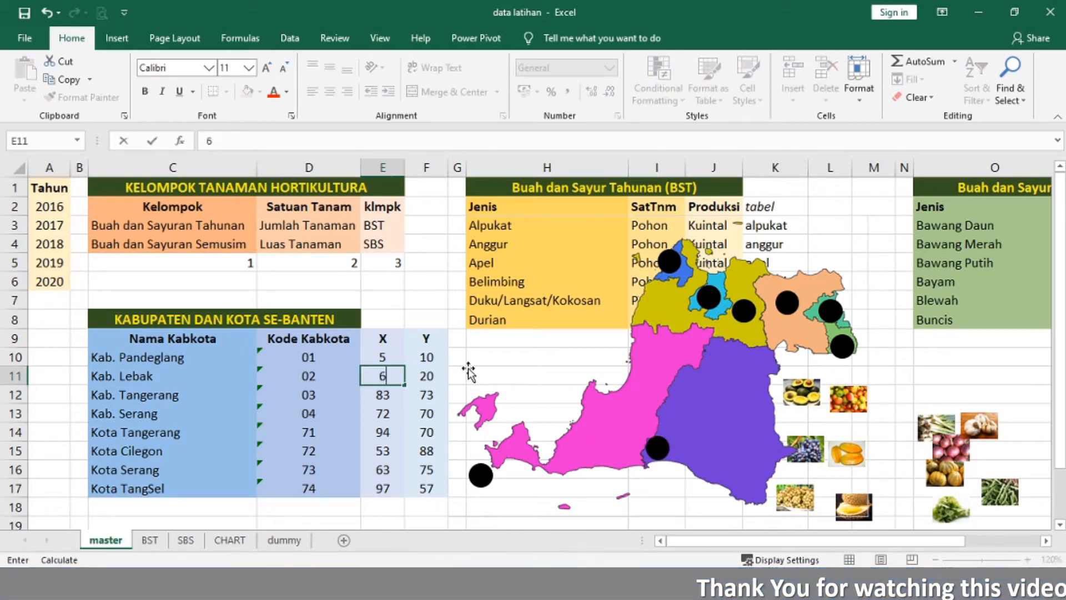
key(Return)
key(Up)
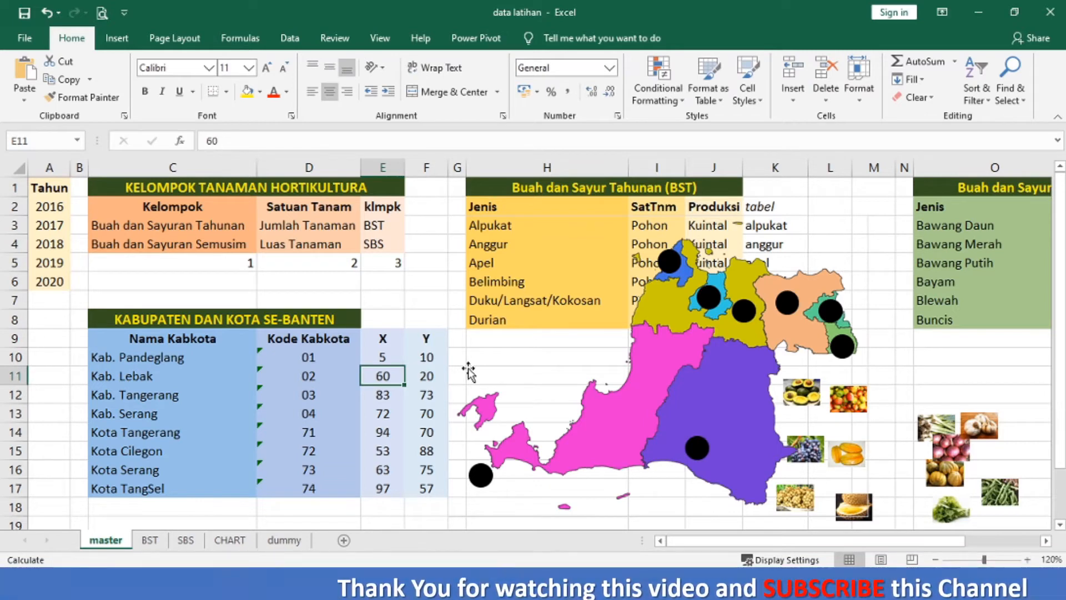
text(70)
key(Return)
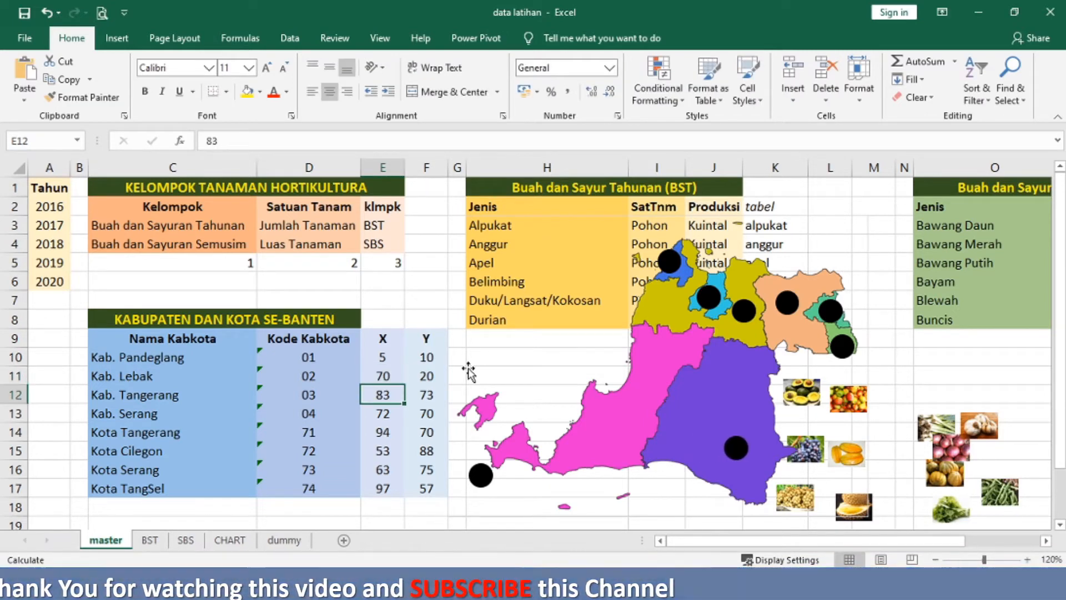
key(Up)
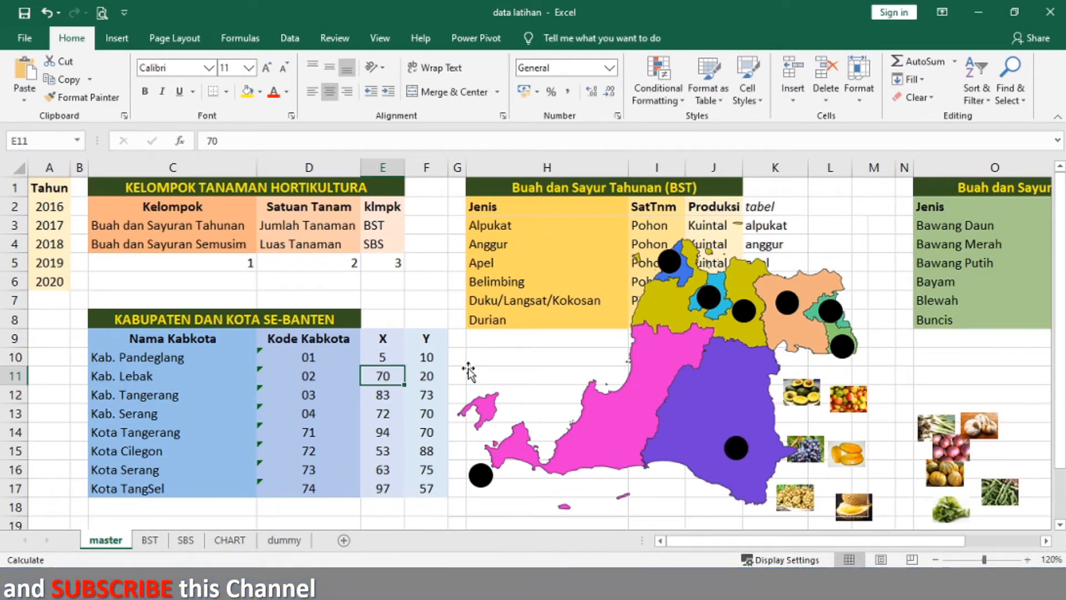
text(67)
key(Return)
key(Up)
Step: Adjust Kab. Lebak's Y coordinate by trying 50, settling on 45
key(Right)
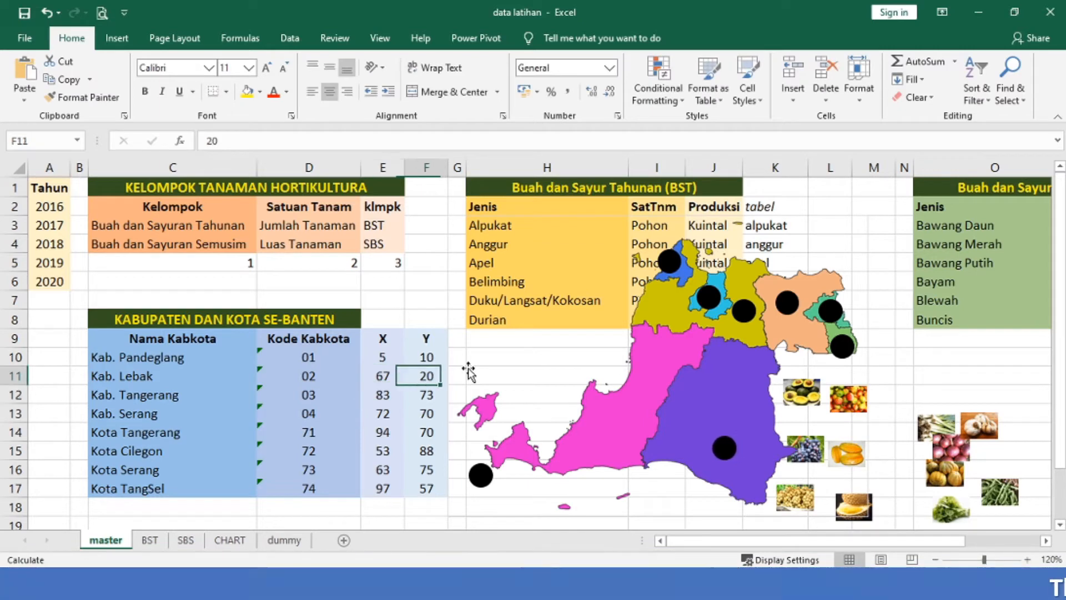
text(50)
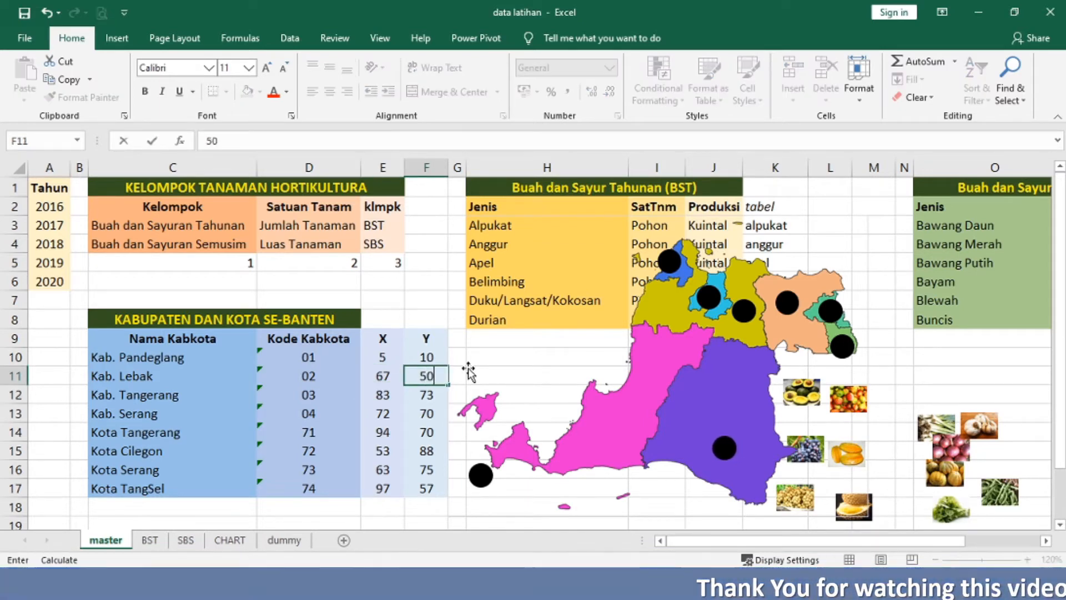
key(Return)
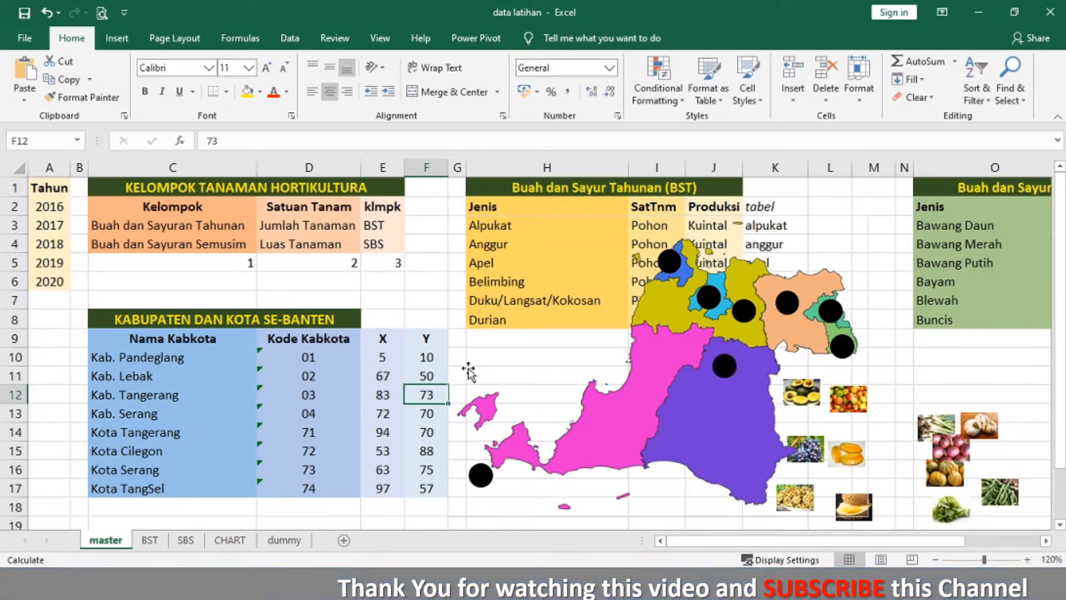
key(Up)
text(45)
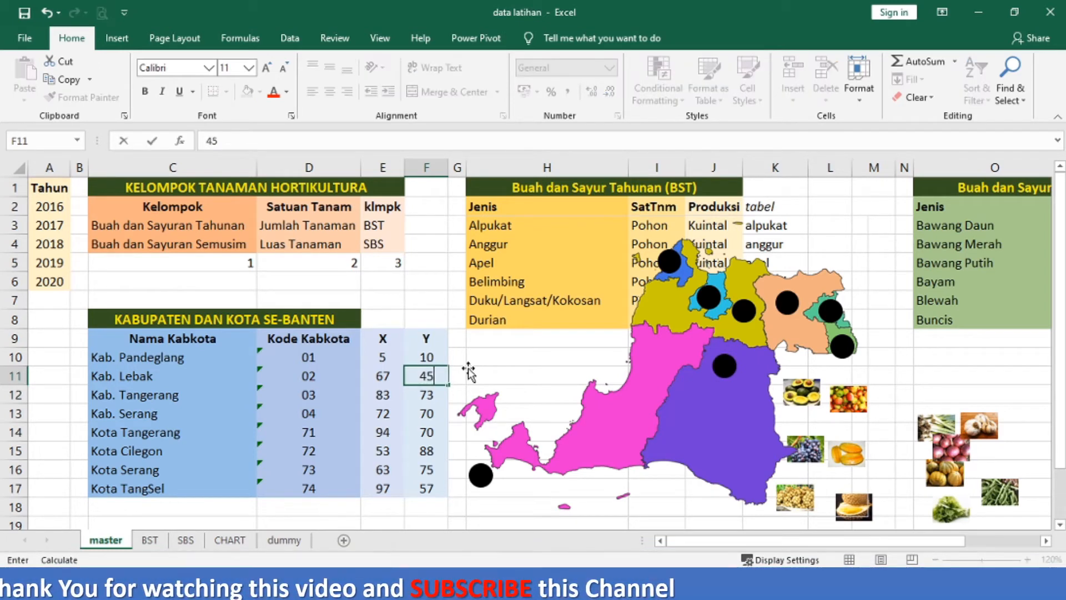
key(Return)
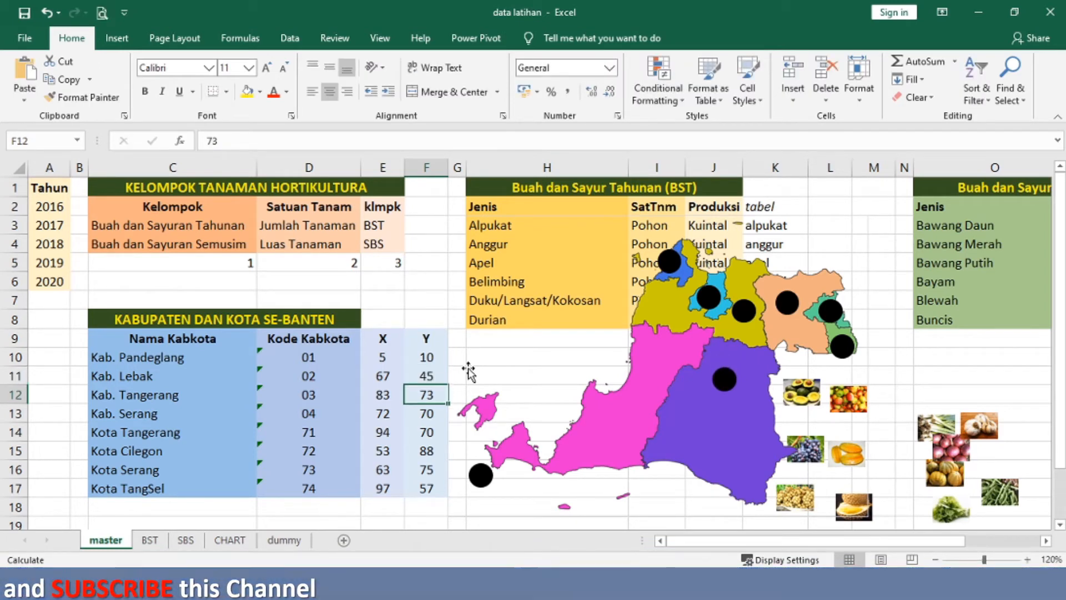
Step: Set the Y coordinate of Kab. Pandeglang to 45 in the regency and city table
key(Up)
key(Up)
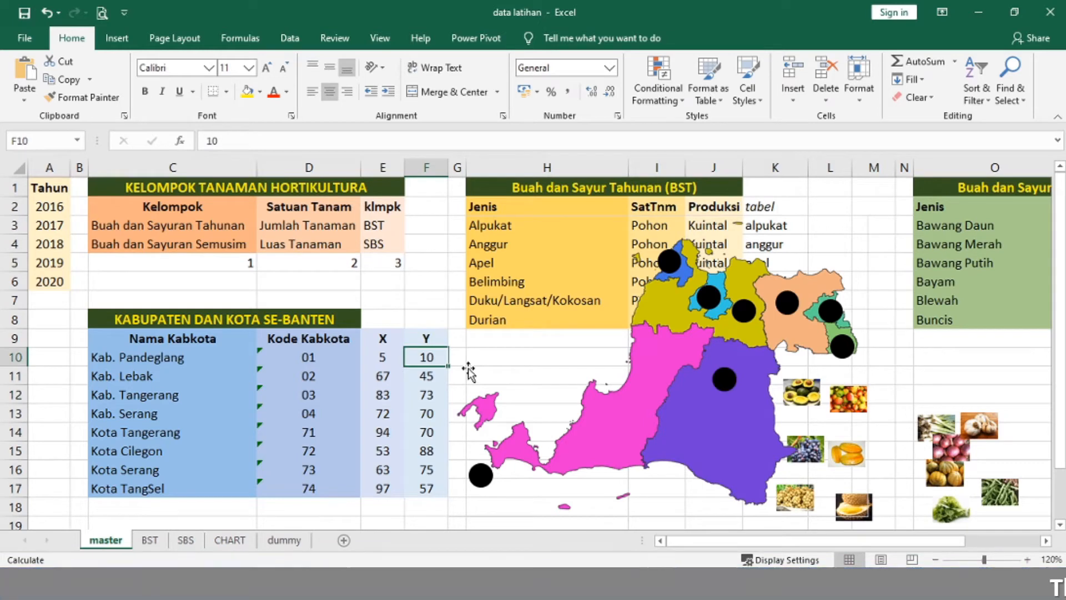
text(45)
key(Return)
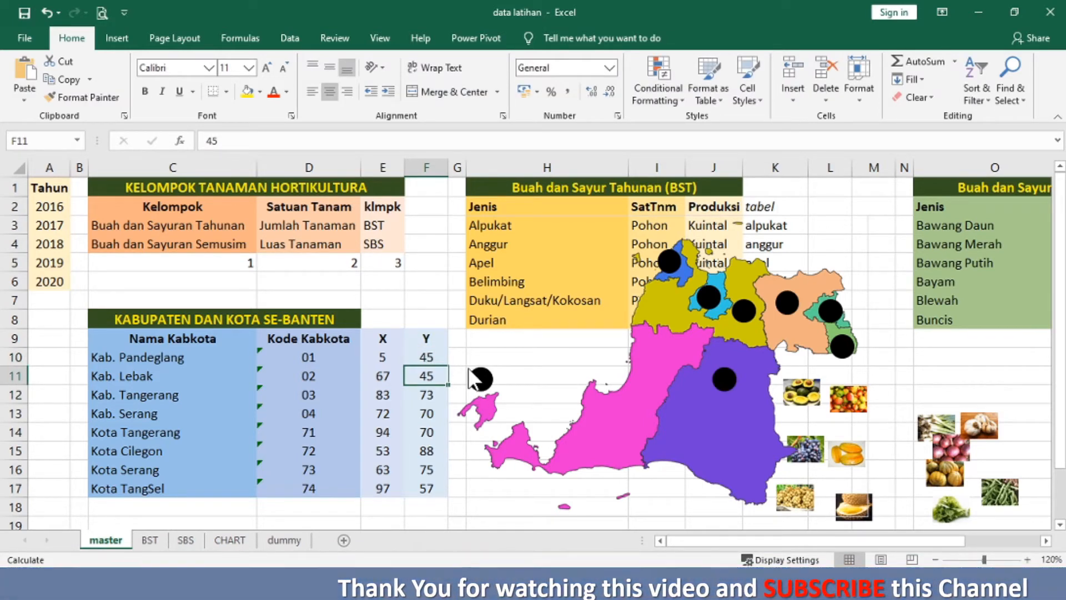
Step: Adjust Kab. Pandeglang's X coordinate by trying 55 and 50, settling on 45
key(Up)
key(Left)
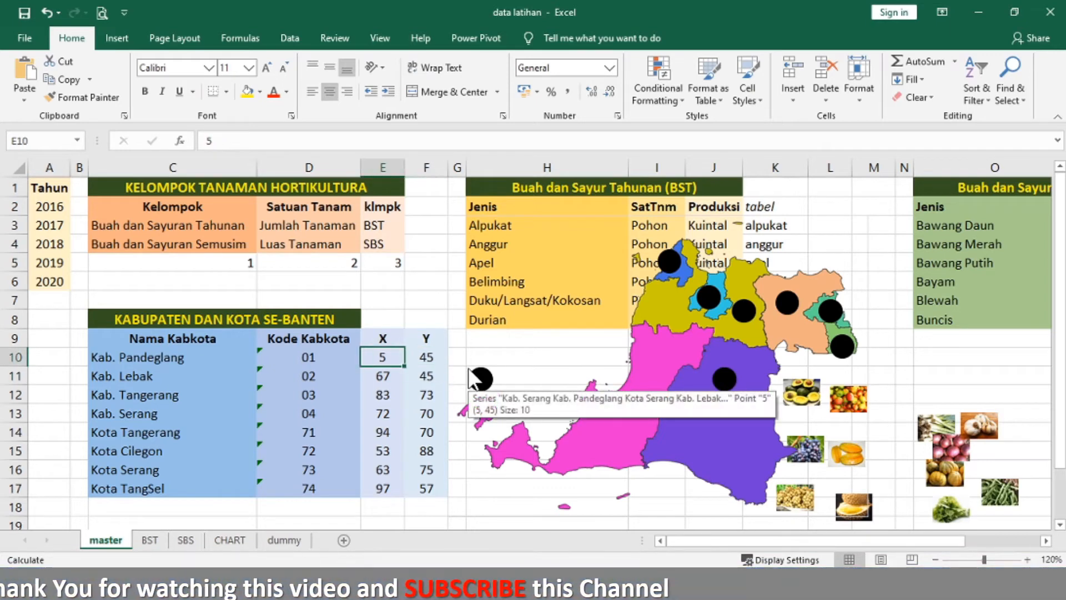
text(55)
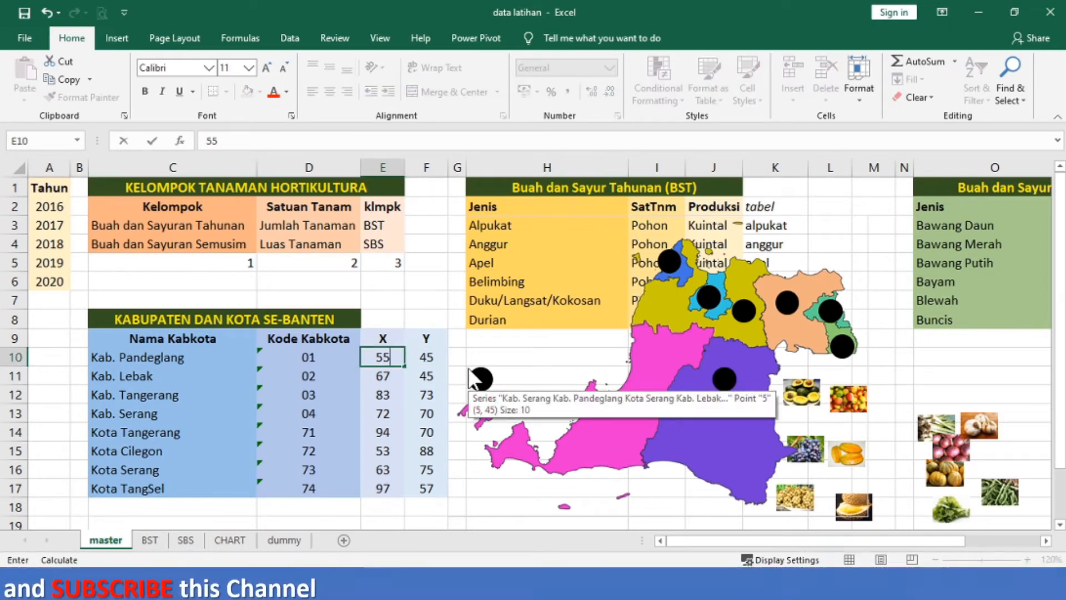
key(Return)
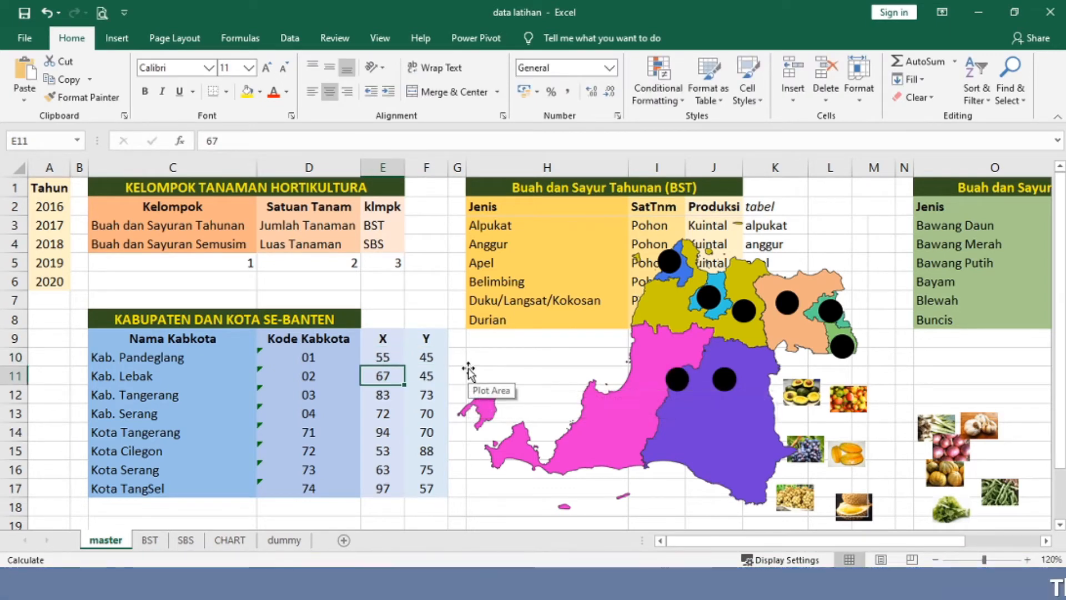
key(Up)
text(50)
key(Return)
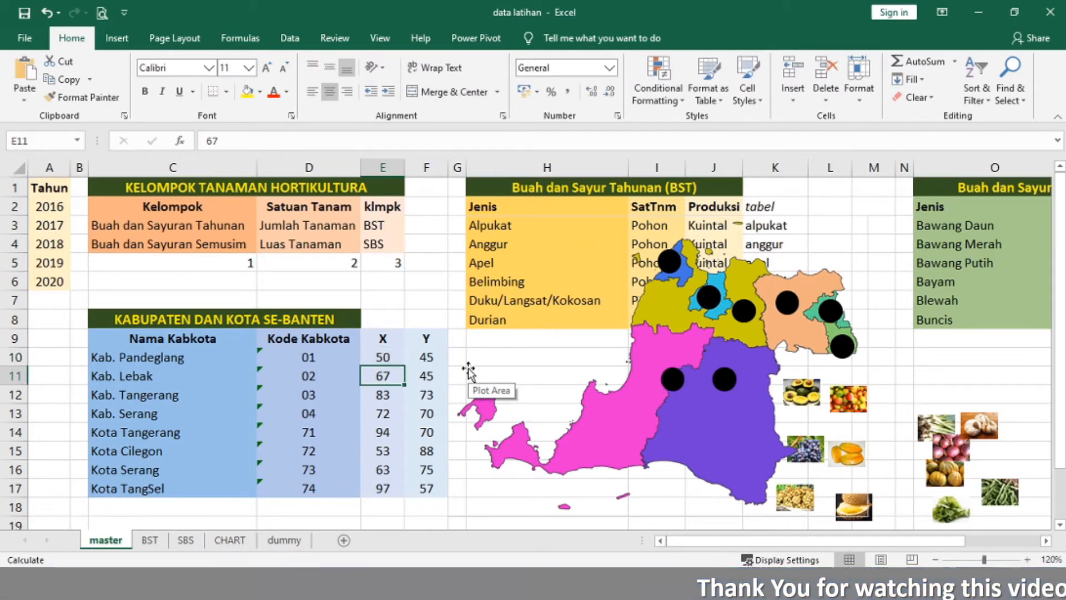
key(Up)
text(45)
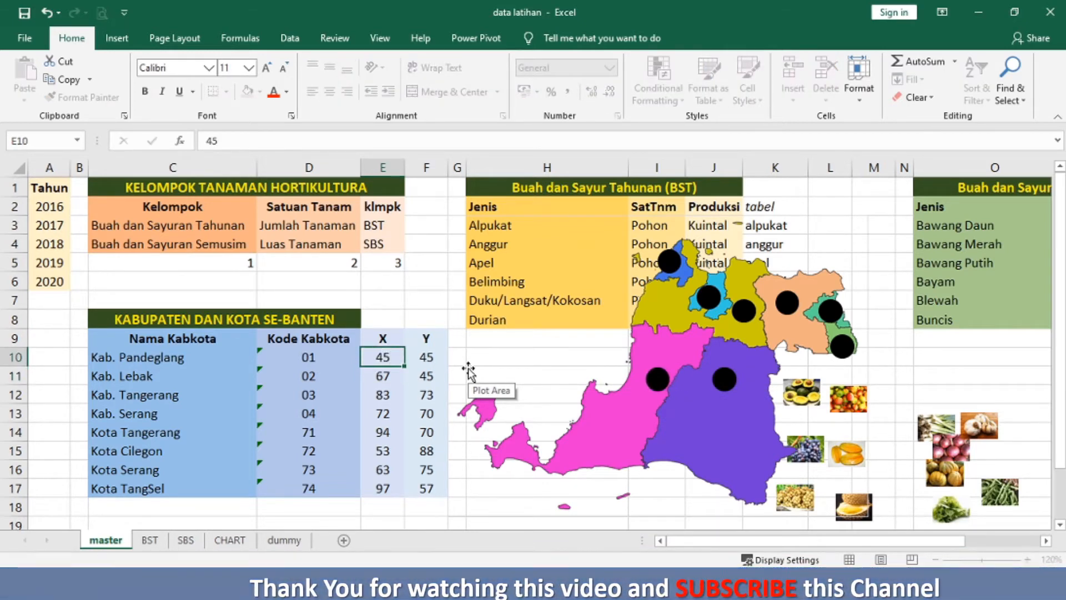
key(Return)
key(Up)
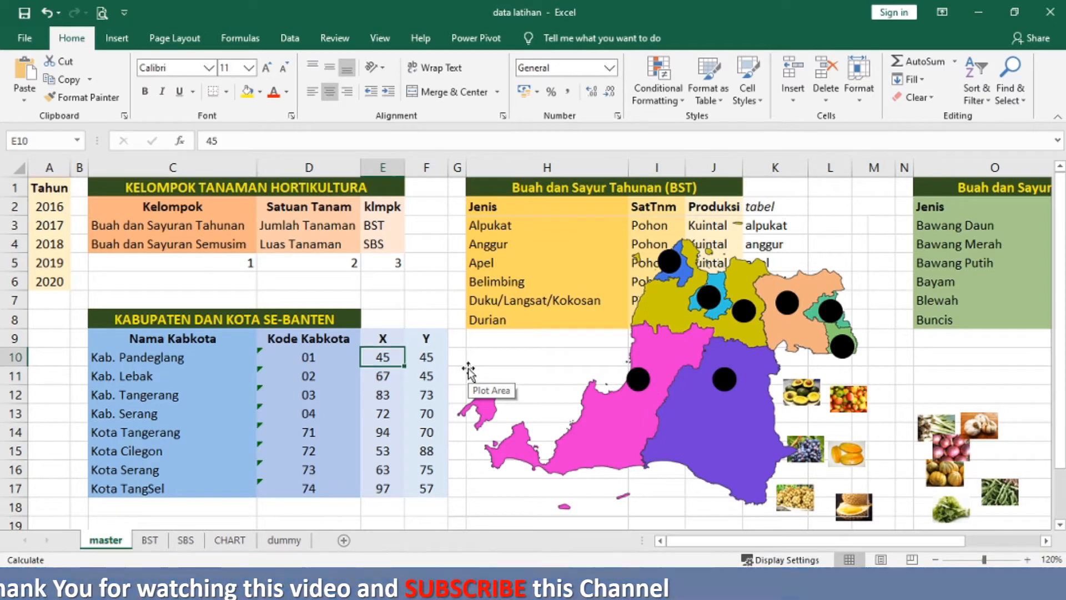
Step: Set the X coordinate of Kab. Pandeglang to 48 in the regency and city table
text(48)
key(Return)
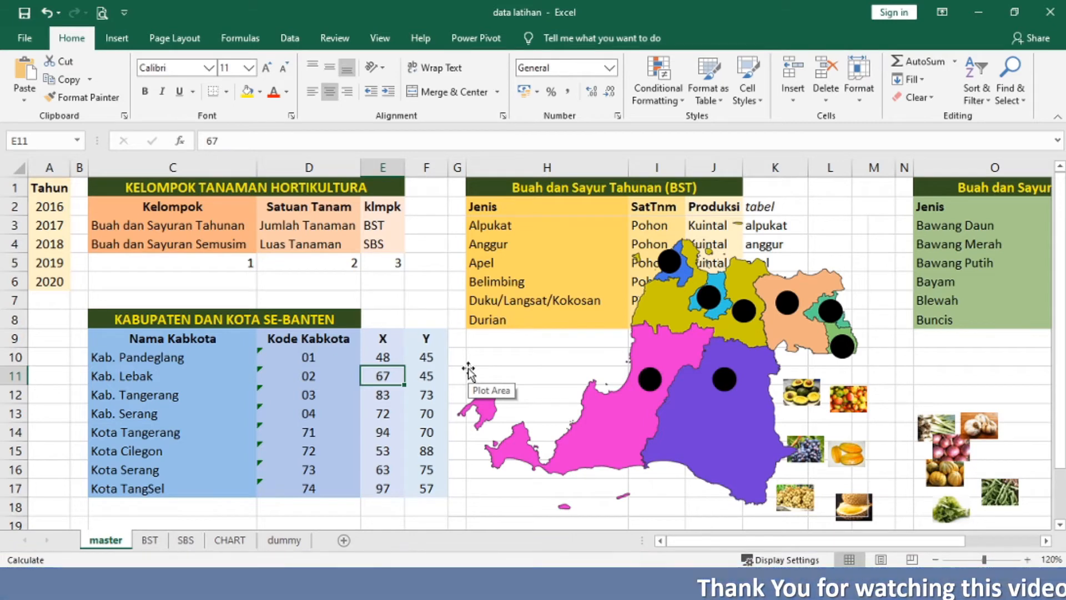
Step: Move the map bubble chart from the master sheet to the dummy sheet, placing it at cell K3
click(468, 371)
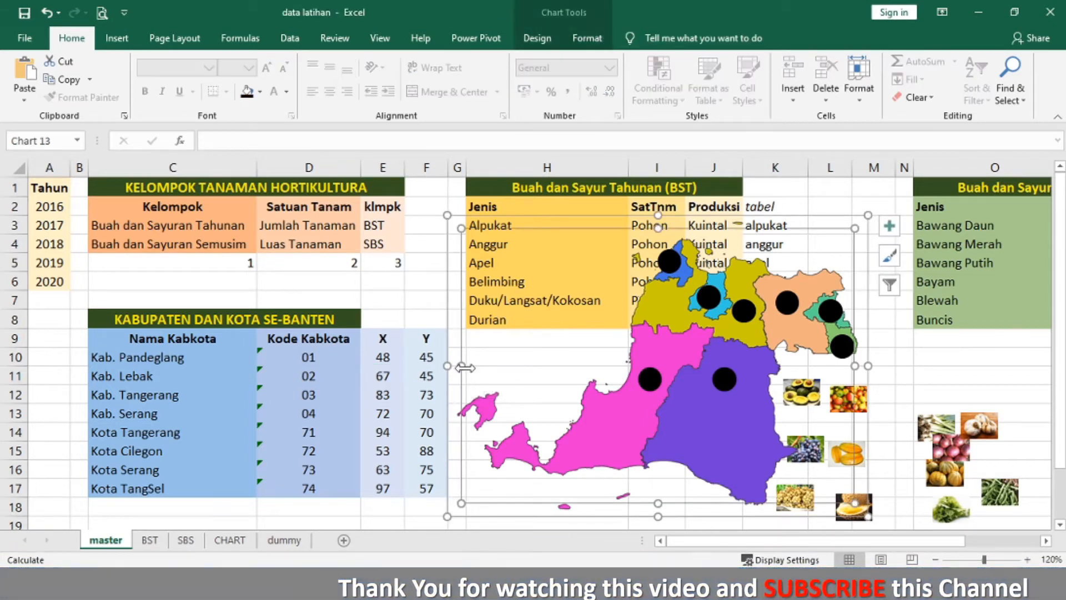
click(451, 393)
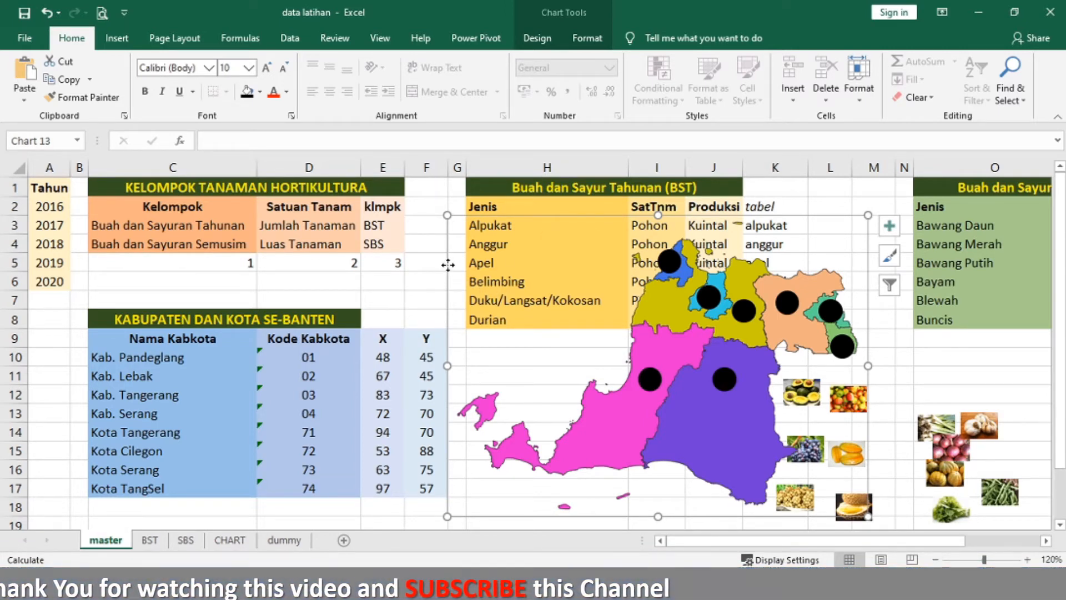
key(Delete)
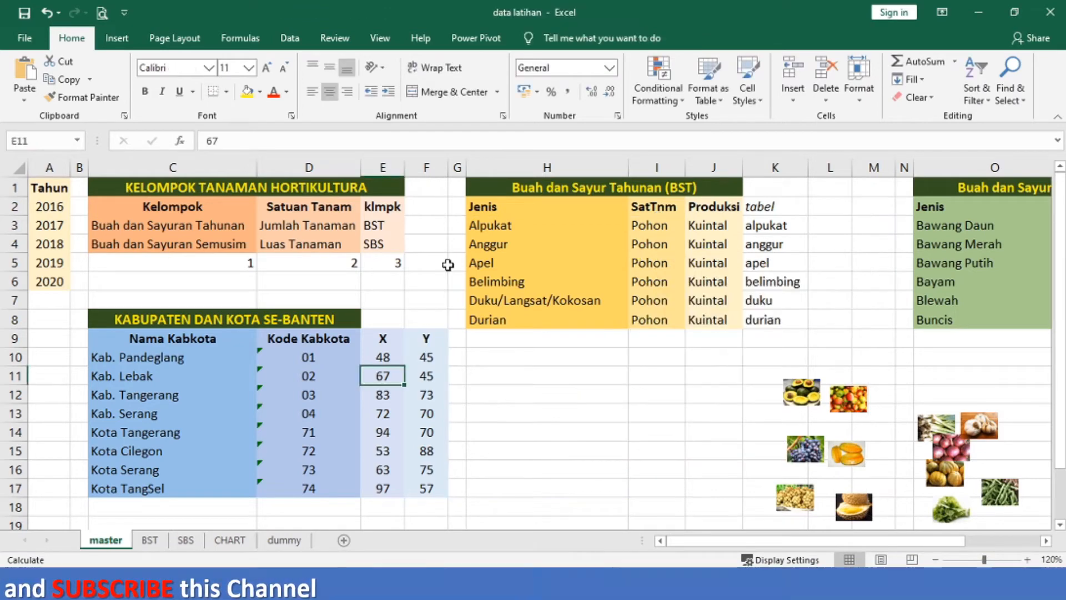
click(281, 540)
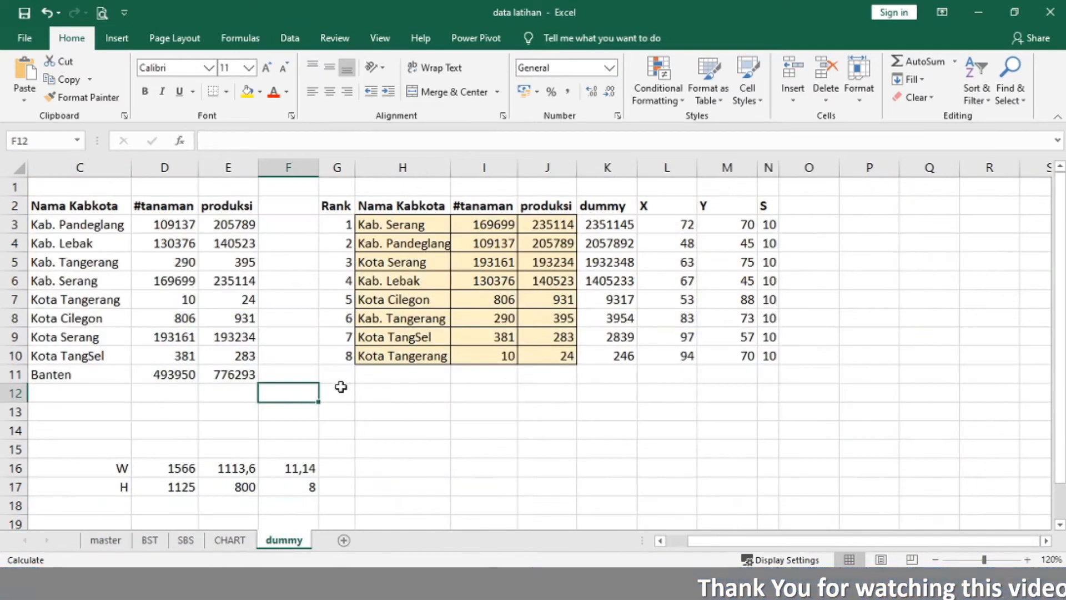
click(367, 375)
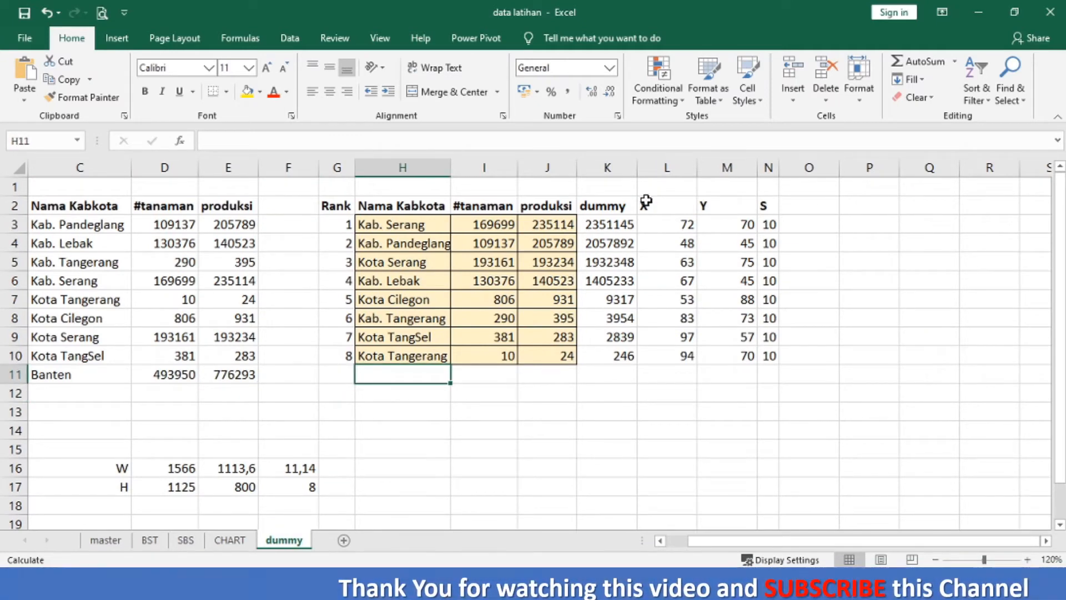
click(603, 222)
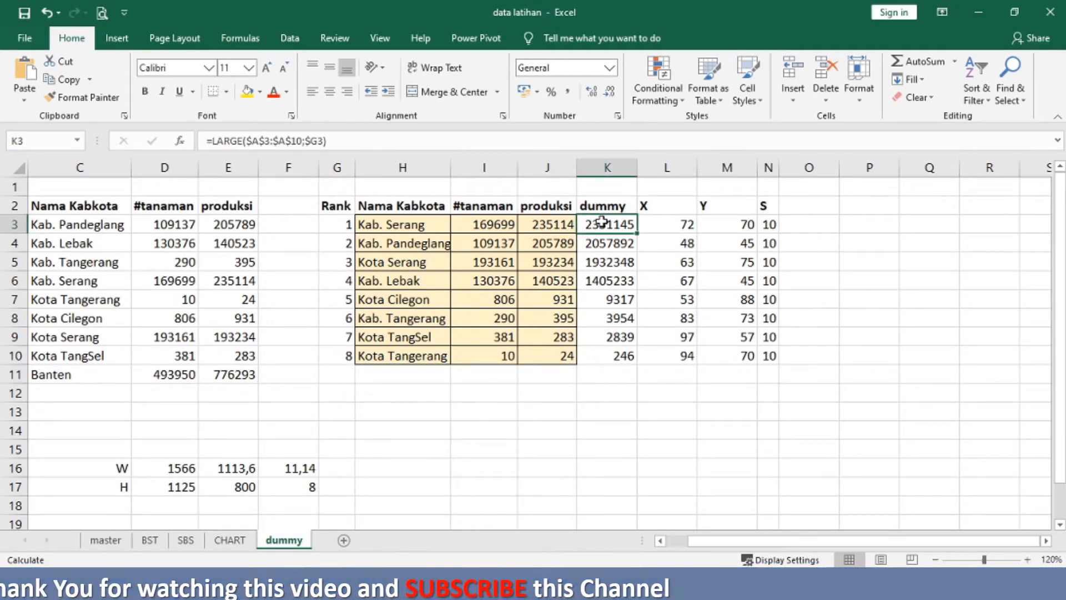
key(ctrl+v)
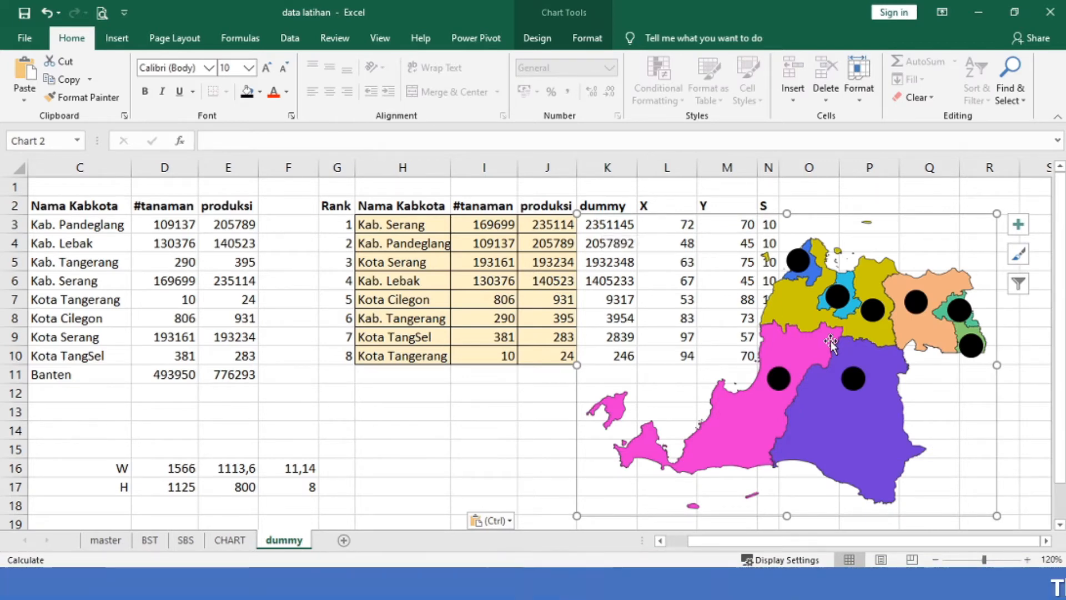
Step: Open the formatting settings for the bubble series of the map chart on the dummy sheet
click(1045, 541)
click(1044, 541)
click(1044, 541)
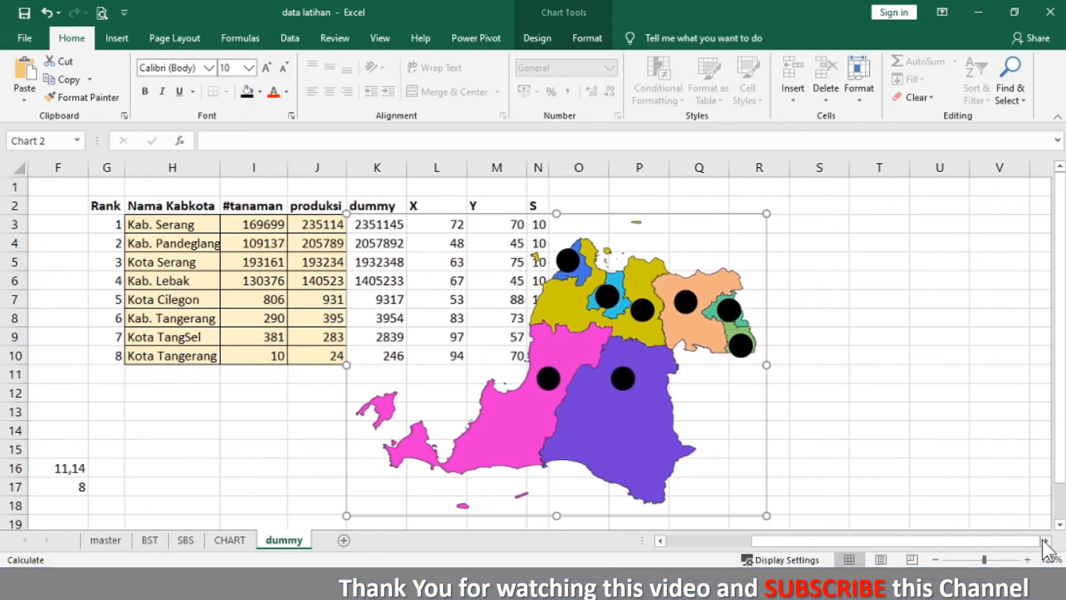
click(1045, 541)
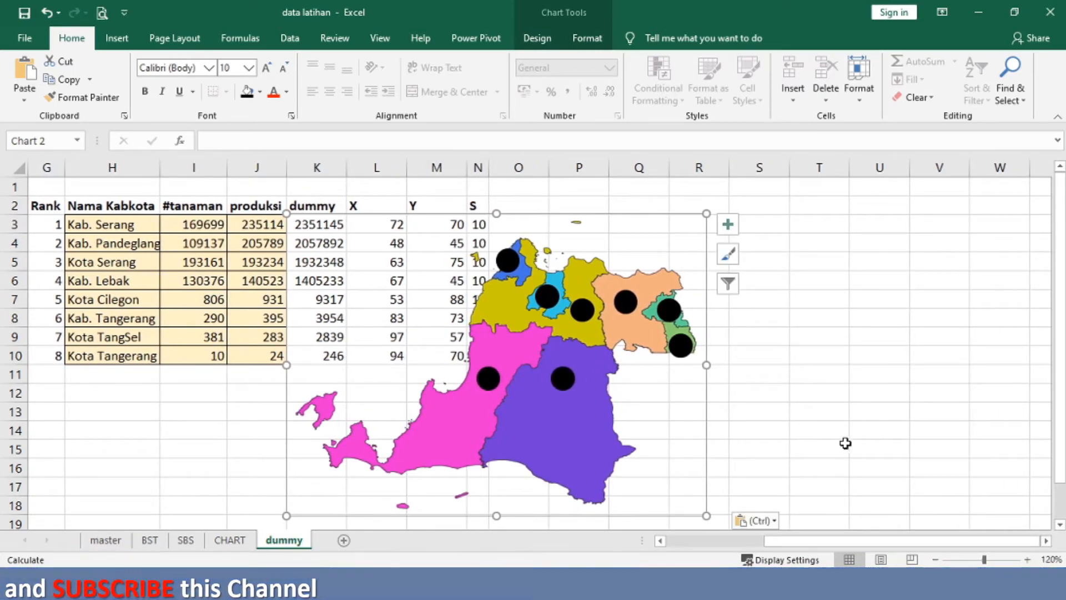
double_click(705, 419)
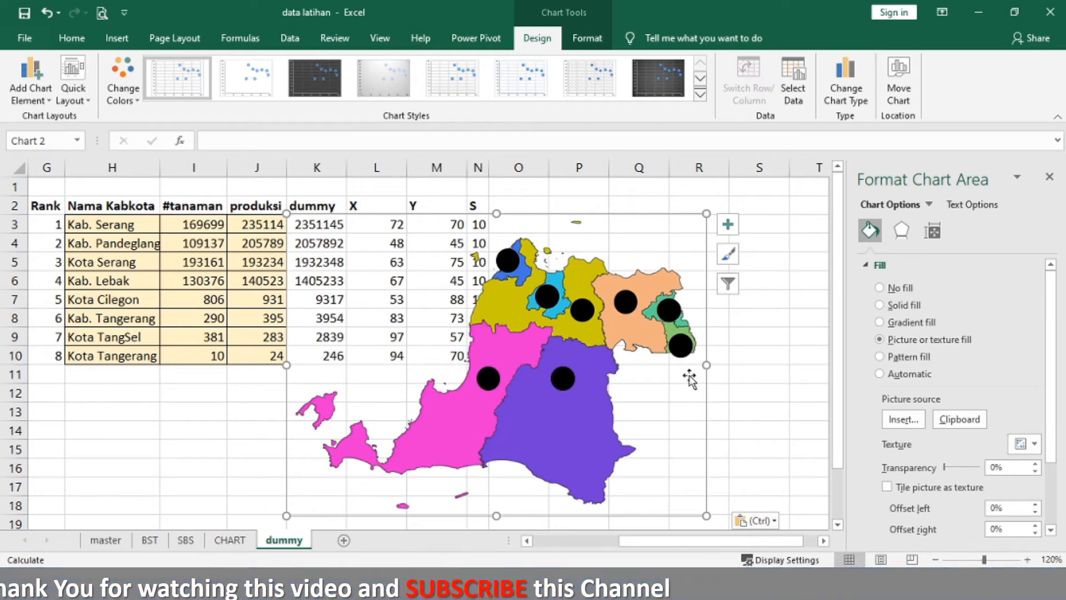
click(686, 353)
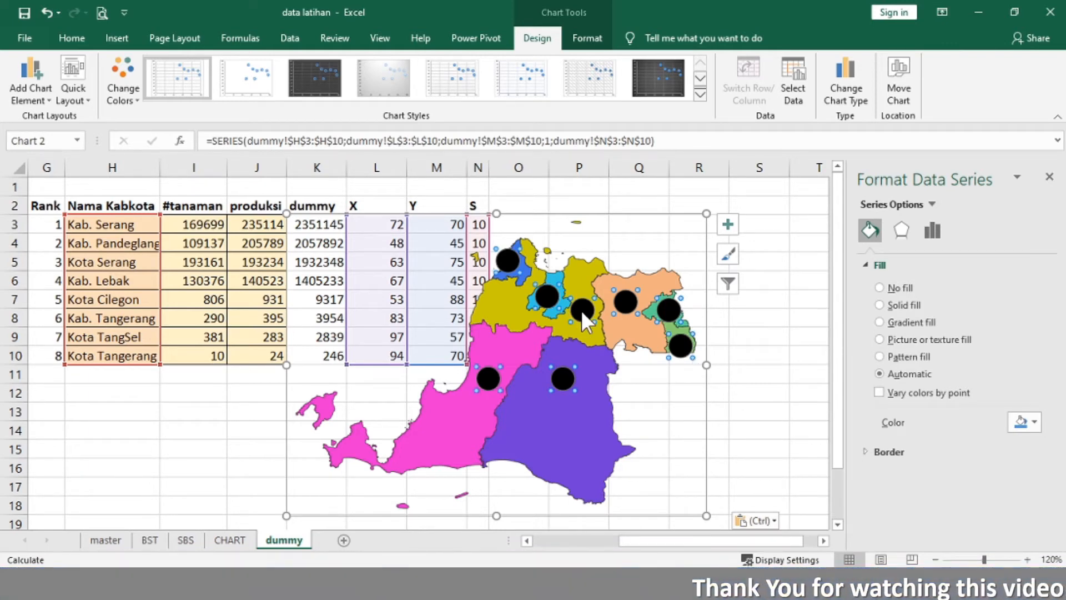
click(756, 387)
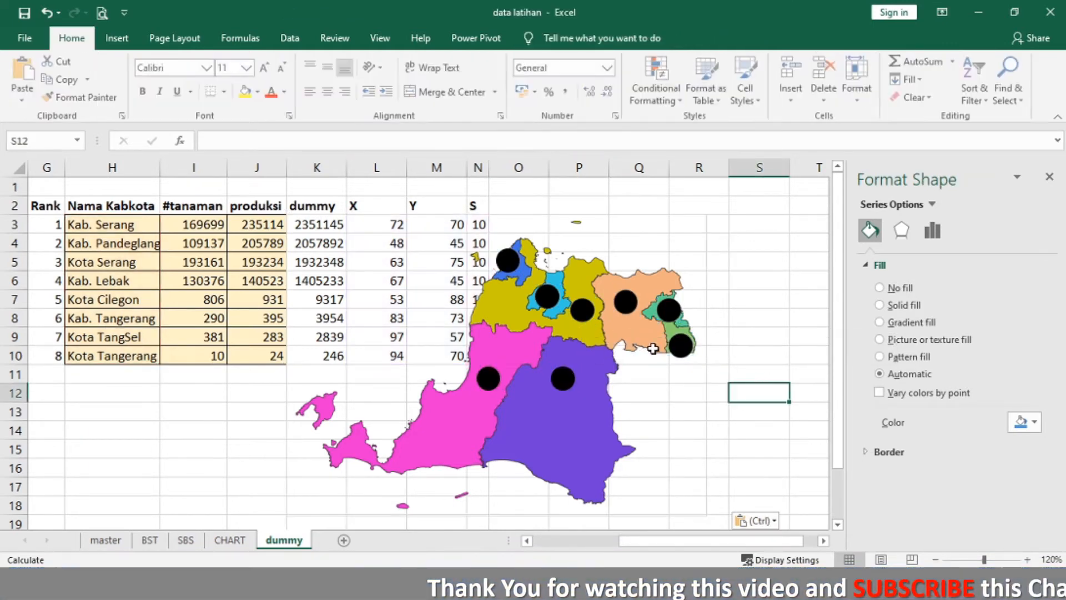
click(594, 319)
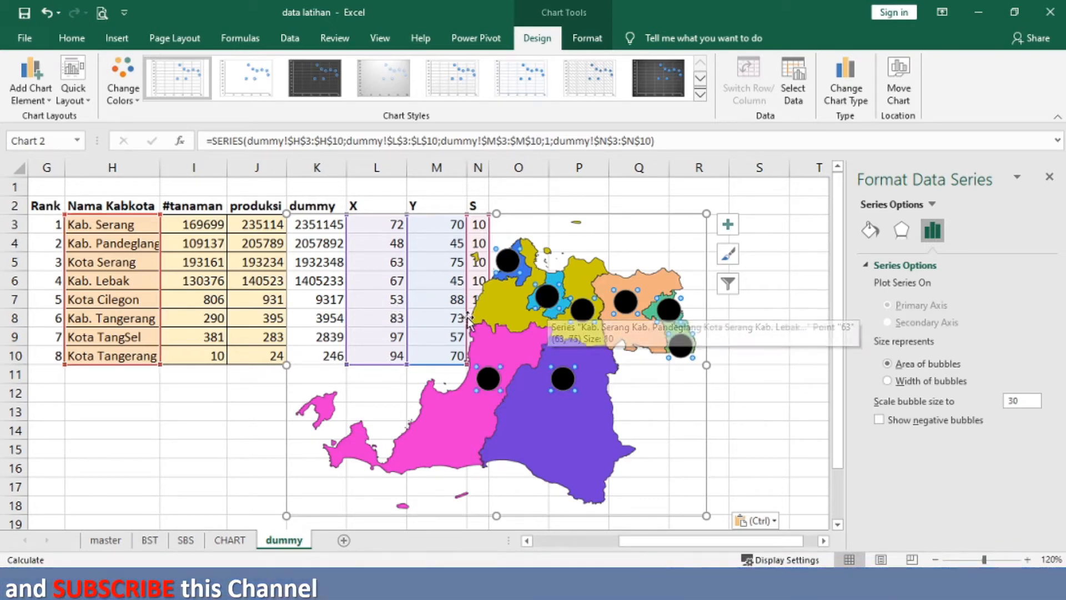
Step: Fill only the Kab. Serang bubble on the map with the green number 1 picture, 1r, from the BAHAN DynChart folder
click(588, 312)
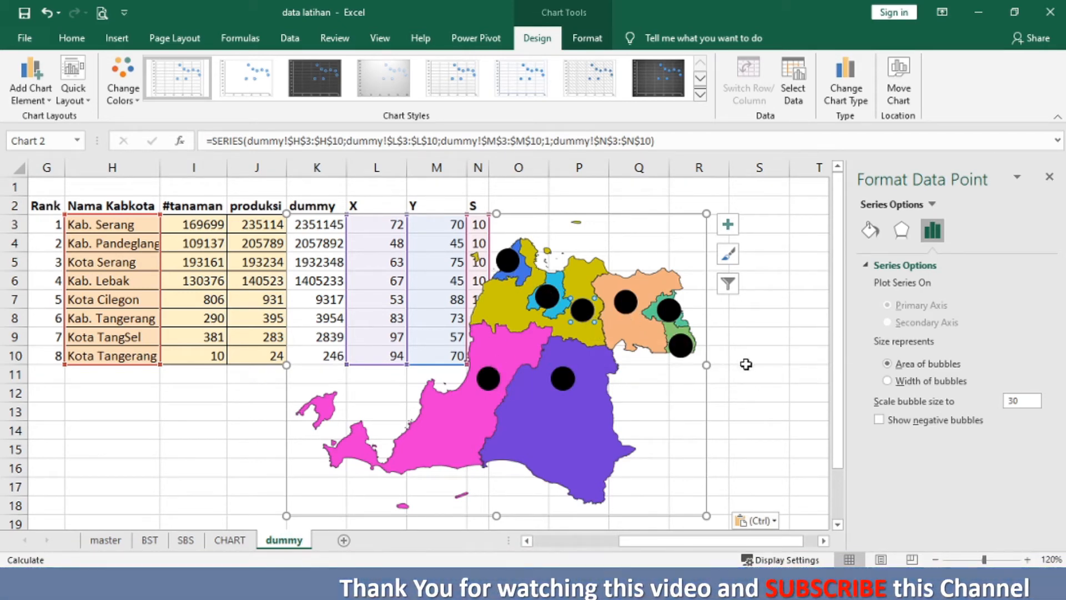
click(871, 231)
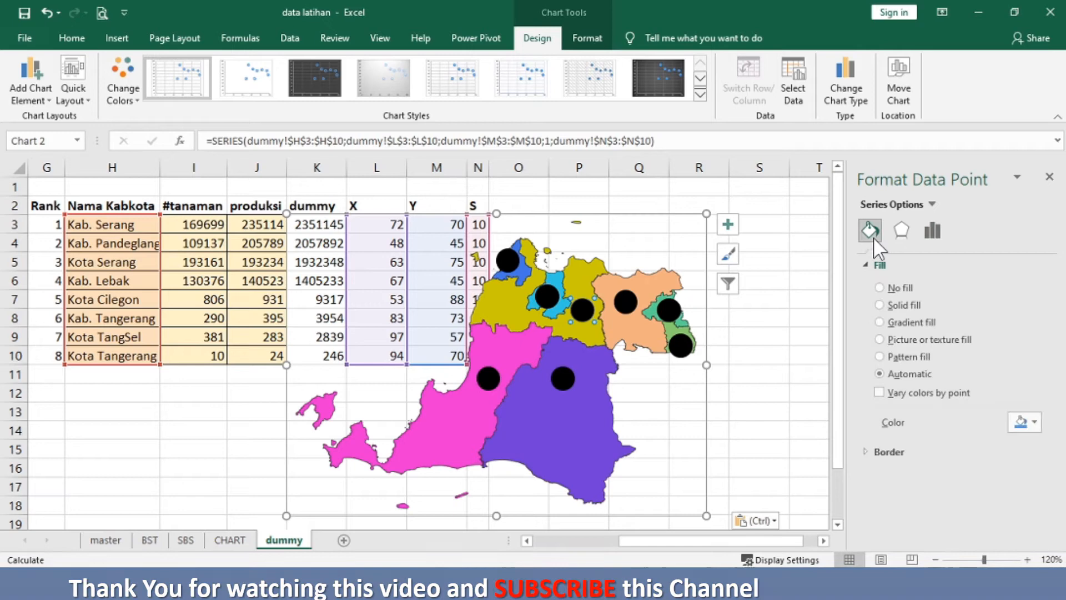
click(890, 338)
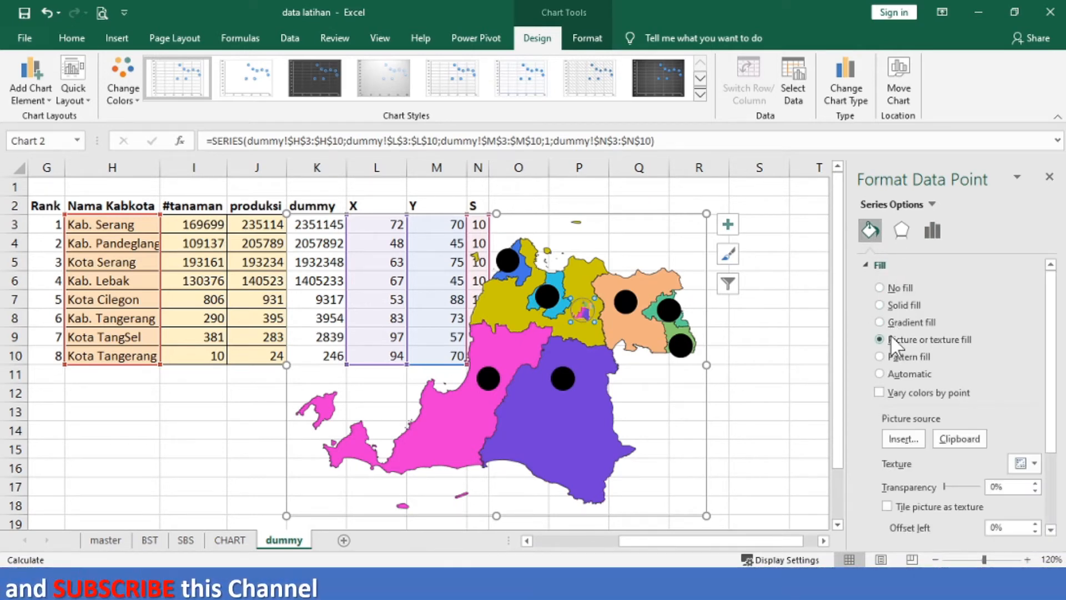
click(900, 433)
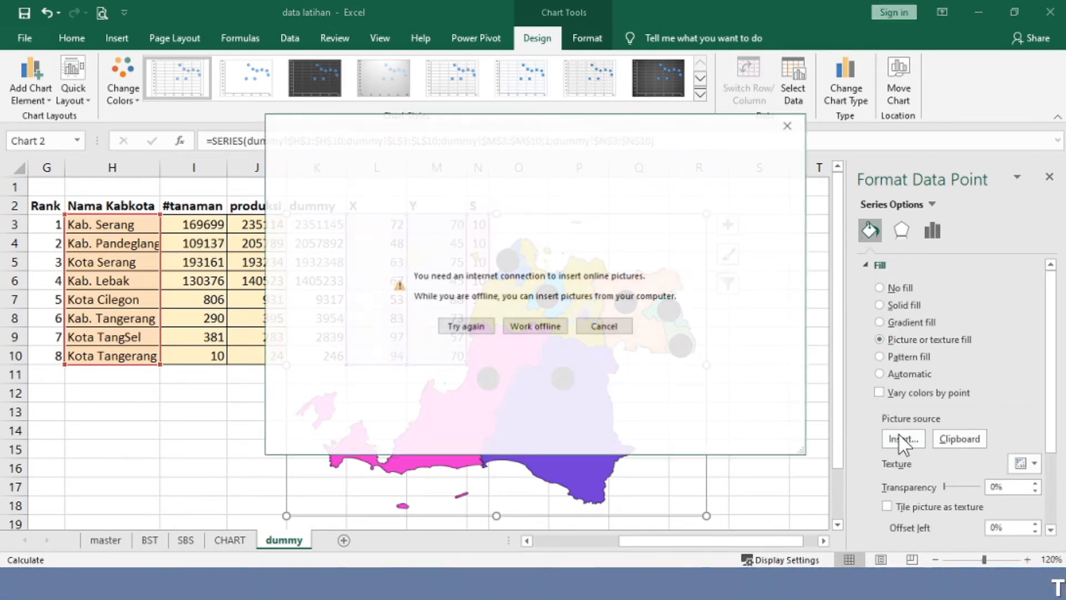
click(549, 327)
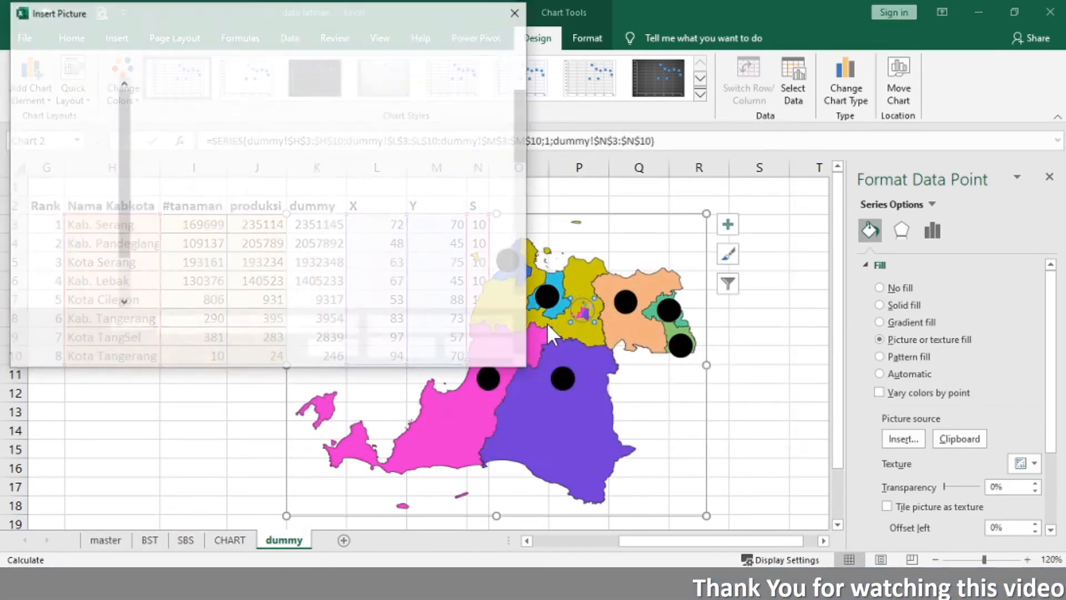
double_click(369, 114)
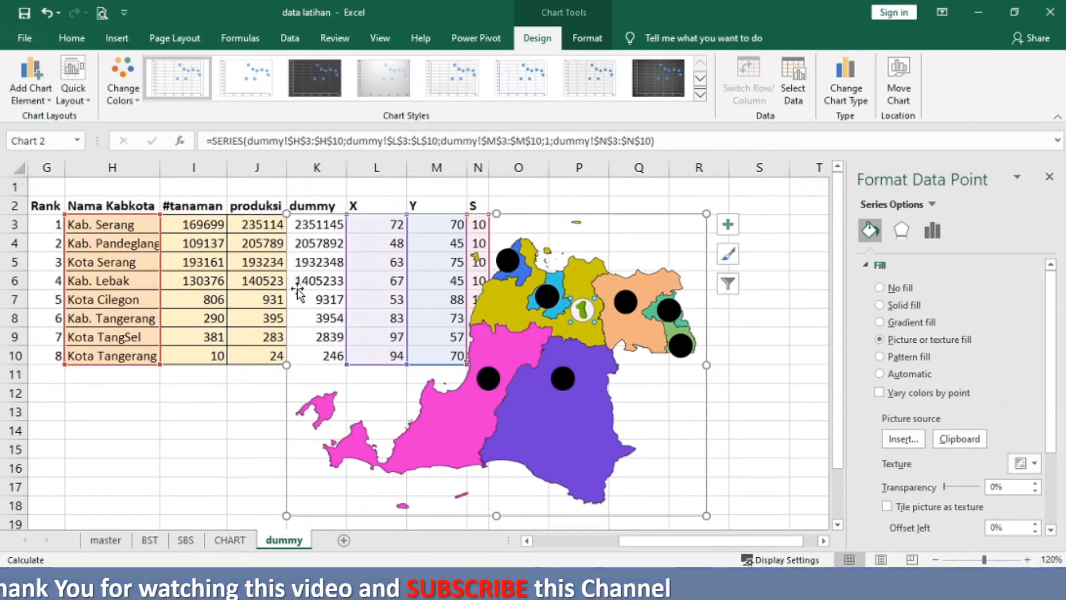
Step: Fill the Kab. Pandeglang bubble in the pink region with the orange number 2 picture, 2r
click(484, 378)
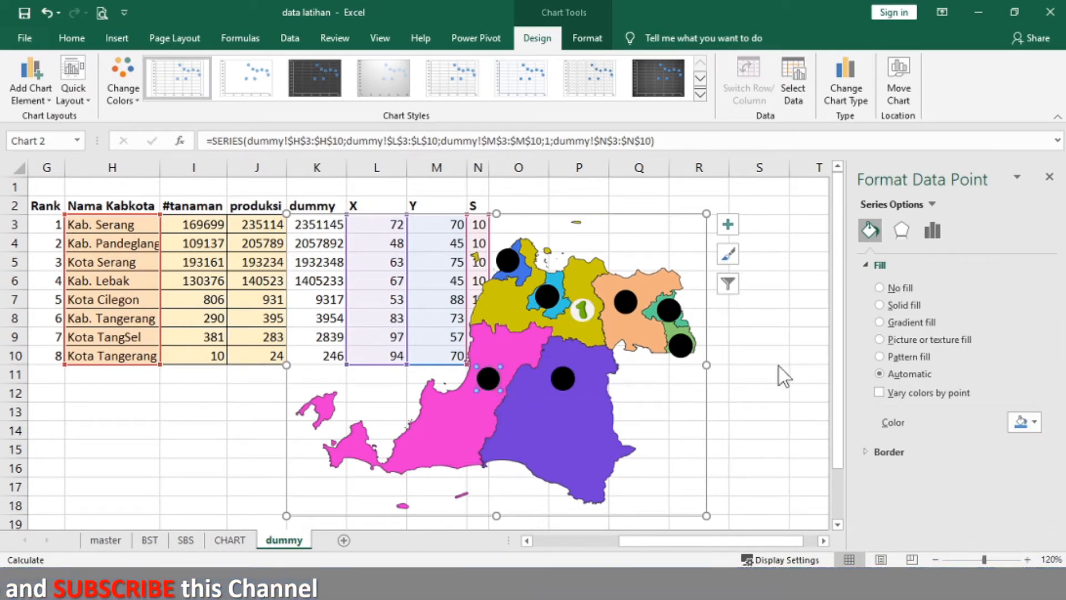
click(940, 338)
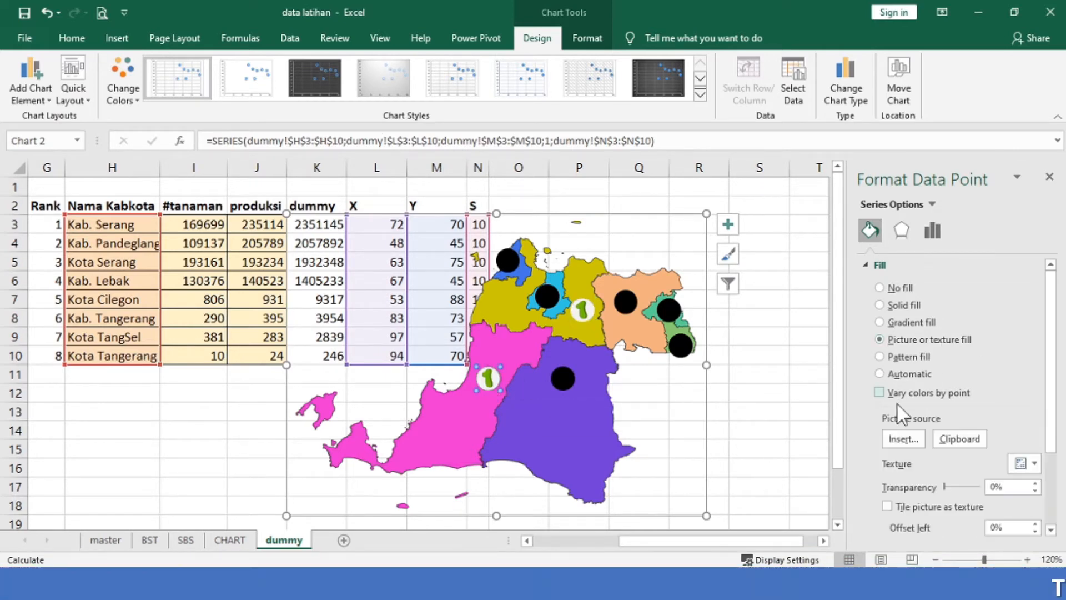
click(901, 438)
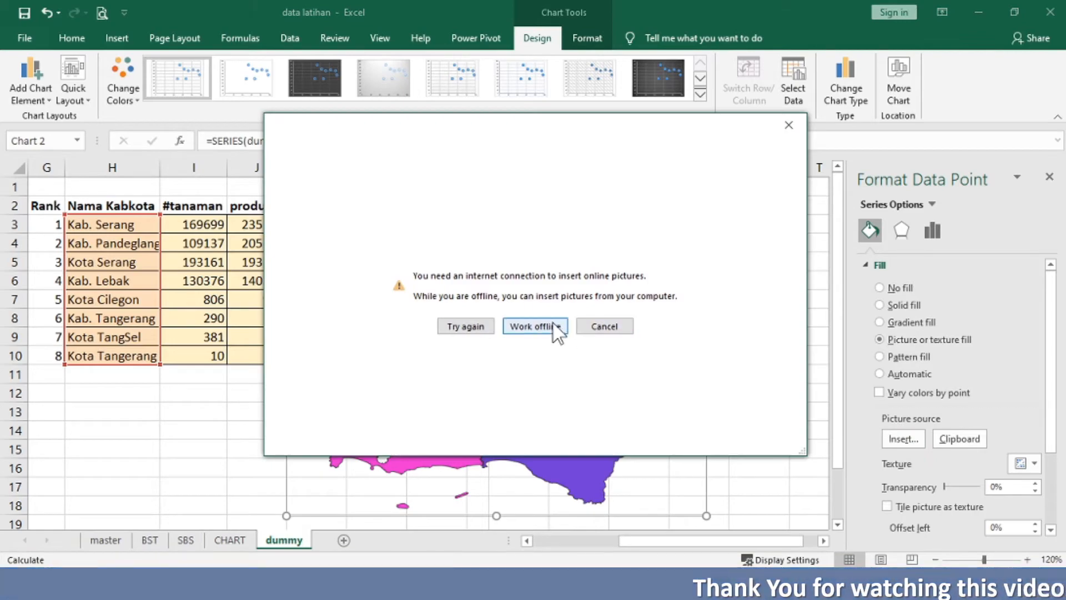
click(553, 328)
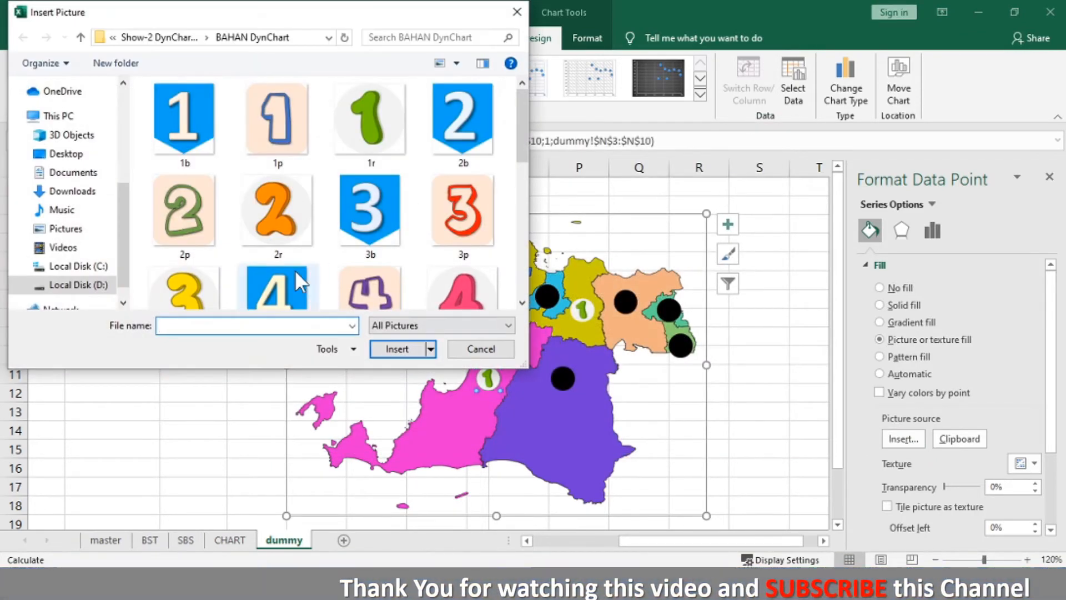
click(281, 239)
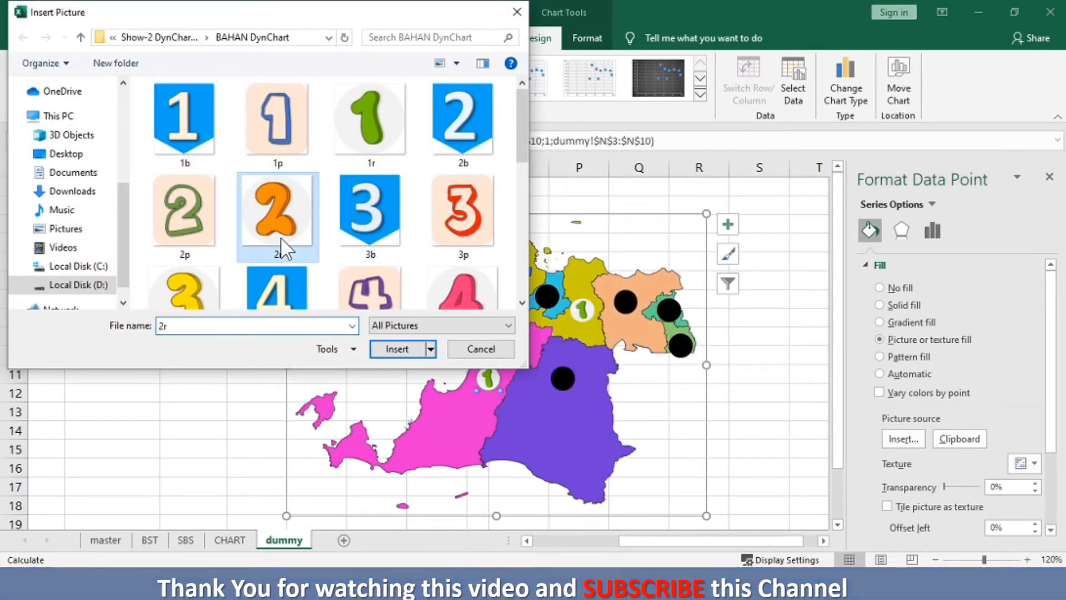
click(394, 349)
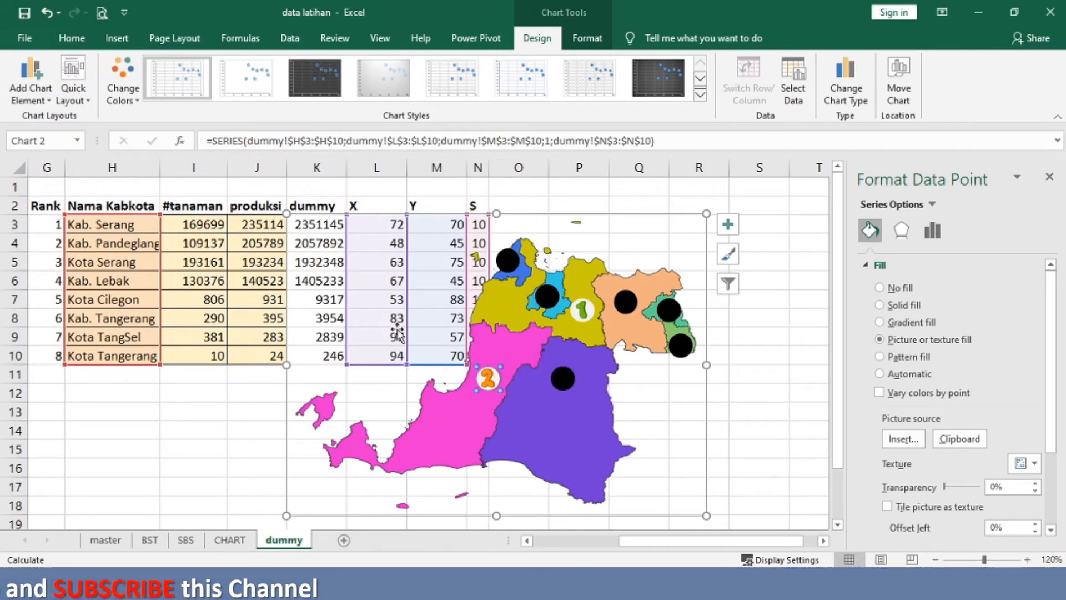
Step: Fill the Kota Serang bubble in the light blue region with the yellow number 3 picture
click(544, 295)
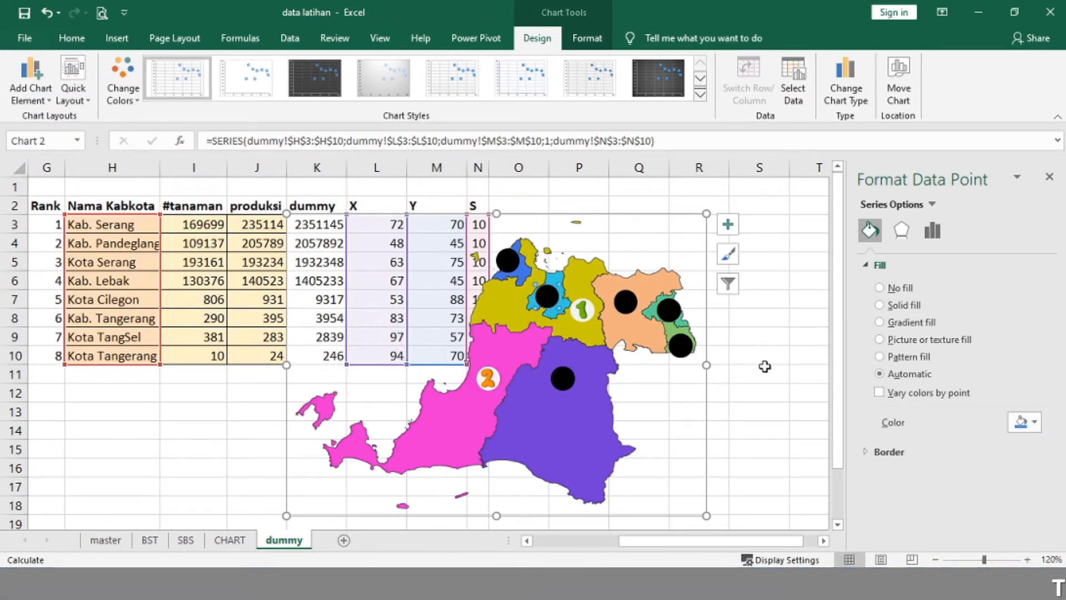
click(914, 342)
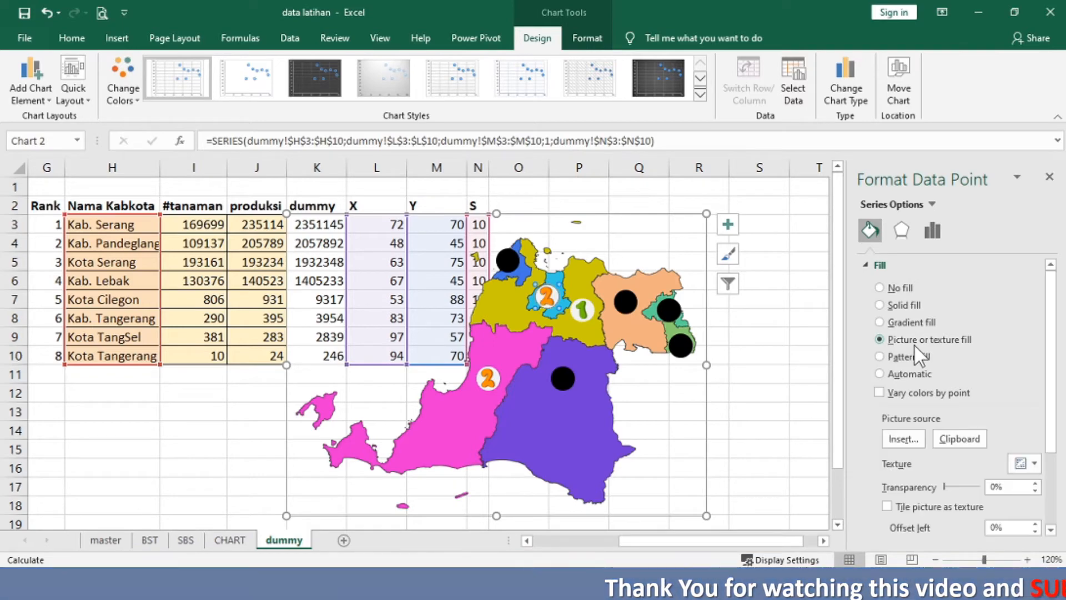
click(908, 432)
click(532, 322)
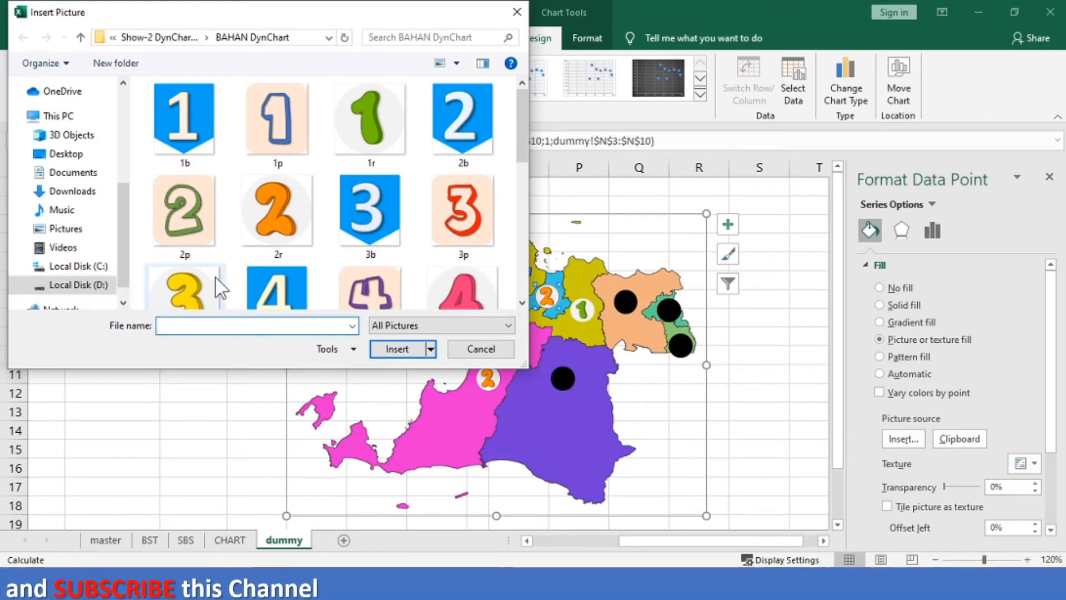
scroll(221, 287, down, 1)
click(222, 279)
click(387, 344)
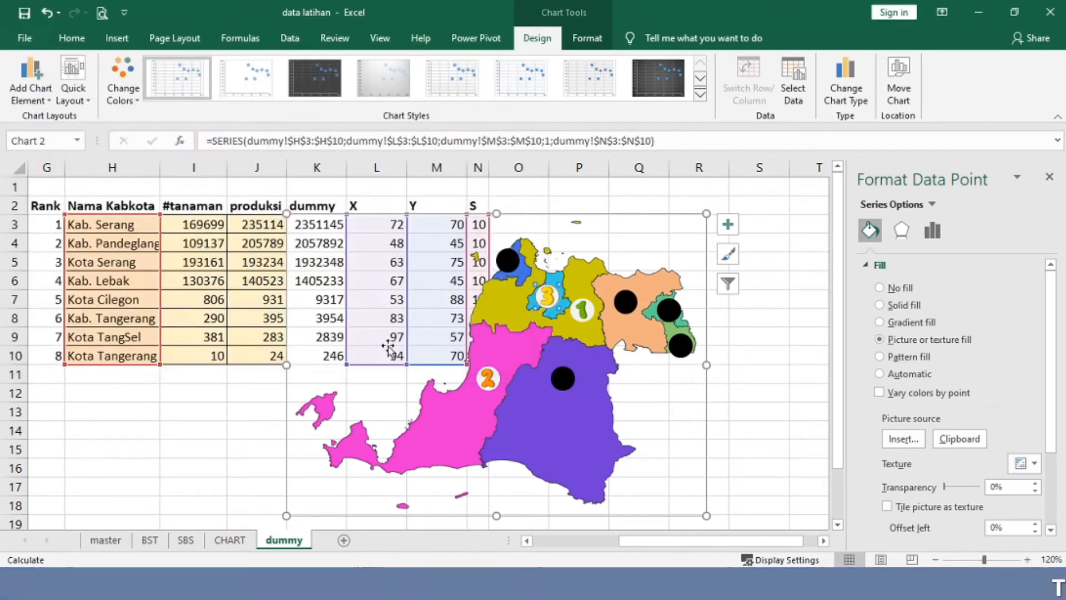
Step: Fill the Kab. Lebak bubble in the purple region with the round pink number 4 picture
click(564, 379)
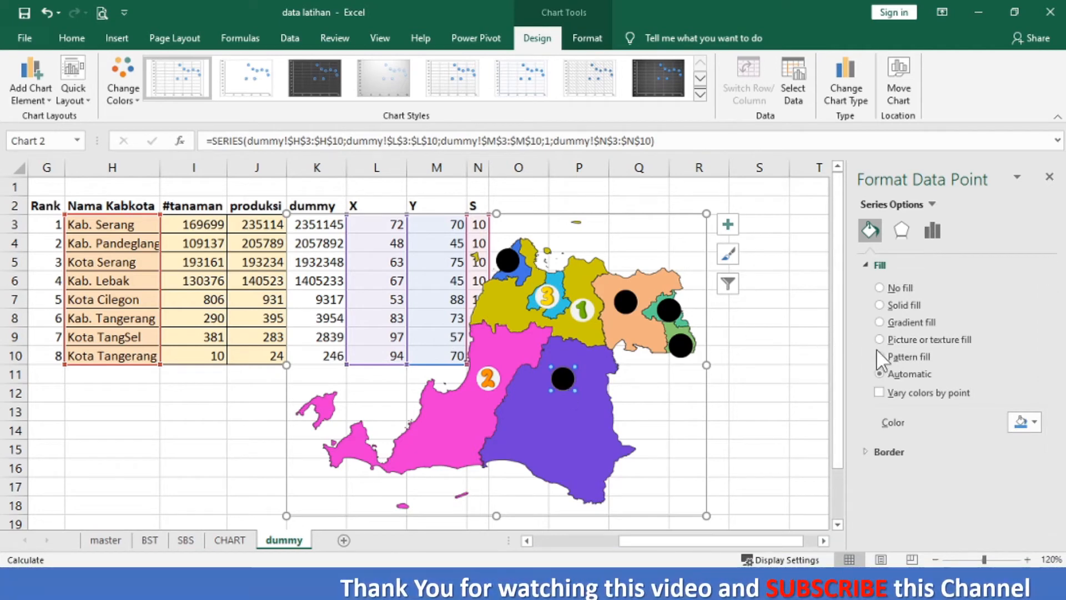
click(897, 339)
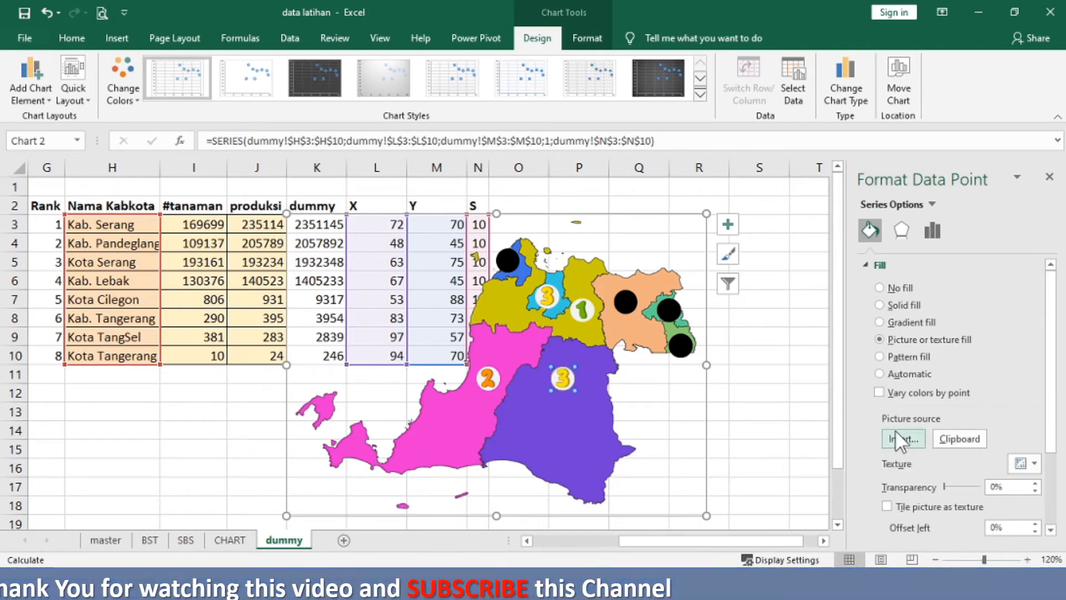
click(895, 432)
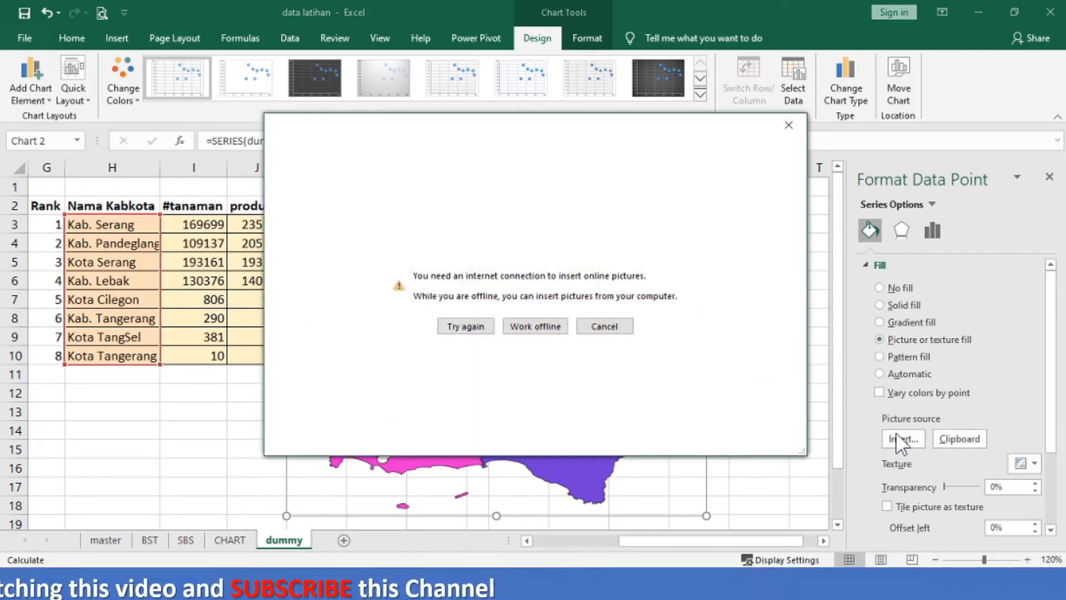
click(547, 325)
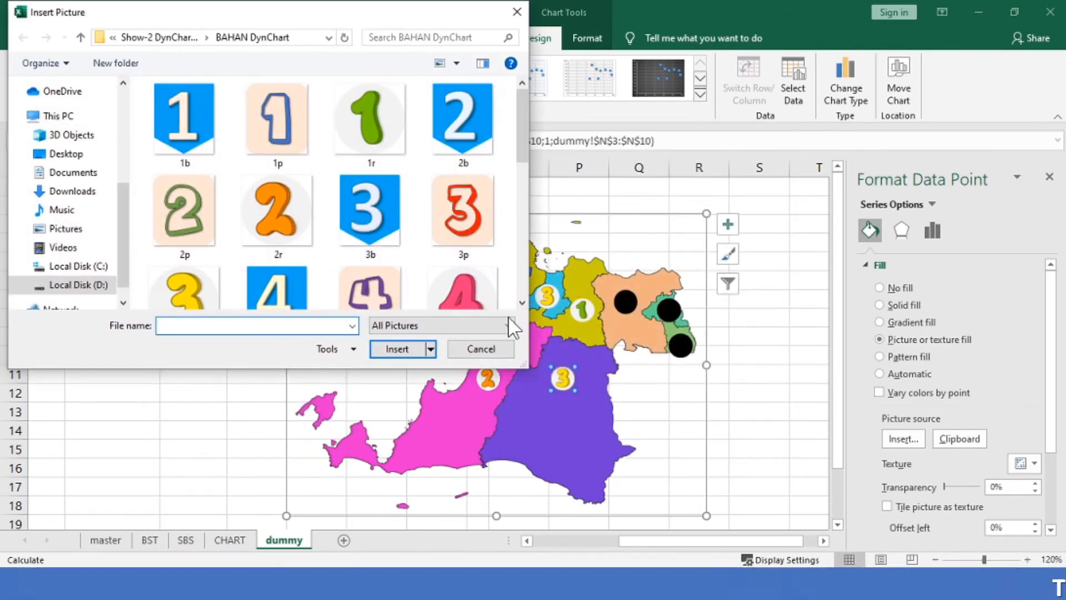
click(449, 281)
click(412, 347)
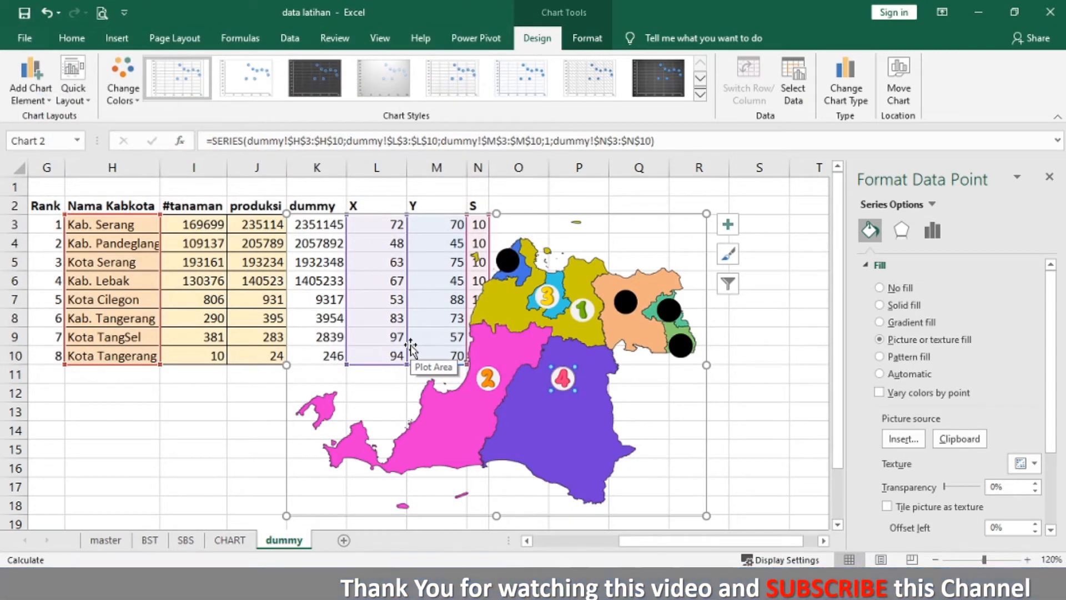
Step: Fill the Kota Cilegon bubble in the blue region with the red number 5 picture, 5r
click(505, 258)
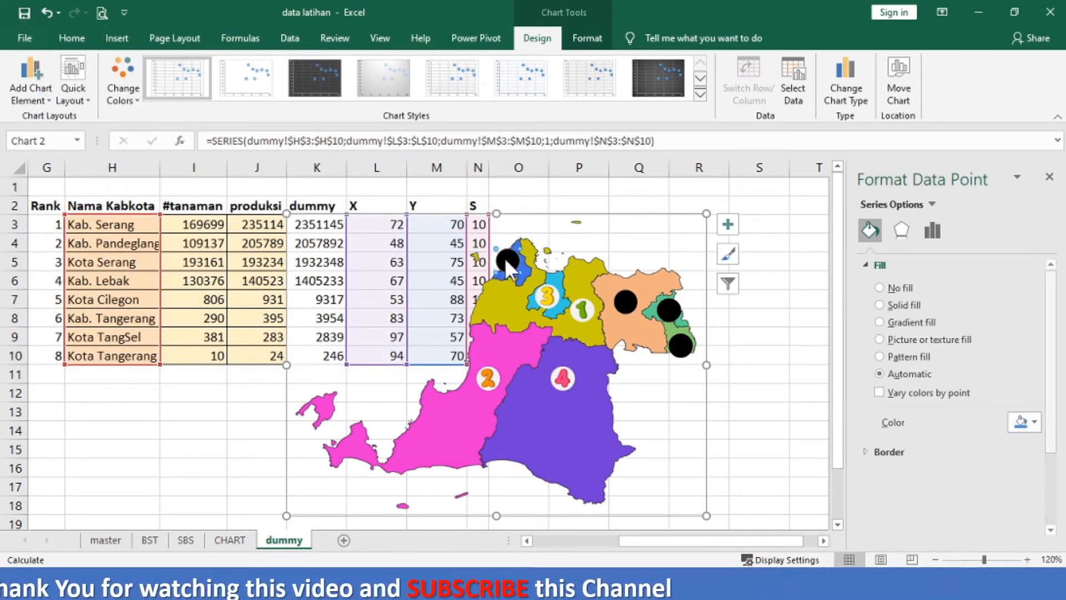
click(904, 340)
click(902, 433)
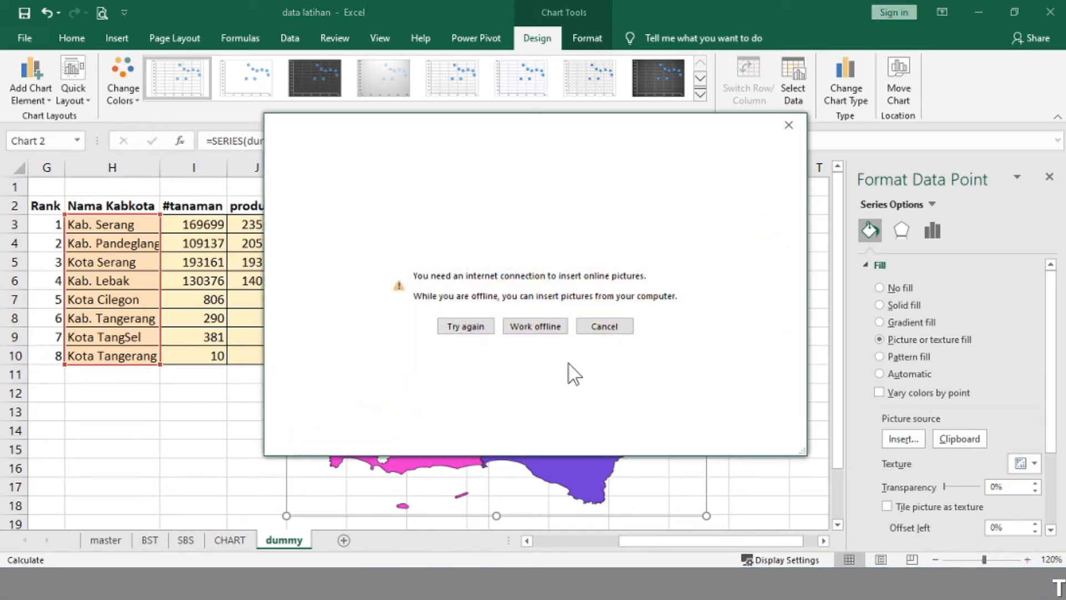
click(550, 326)
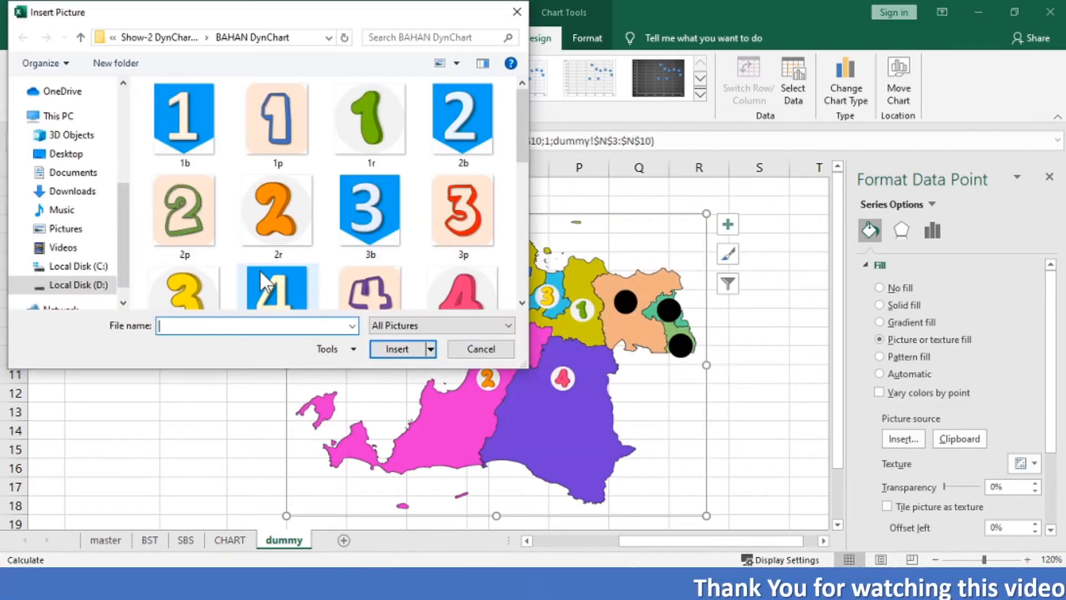
scroll(524, 289, down, 3)
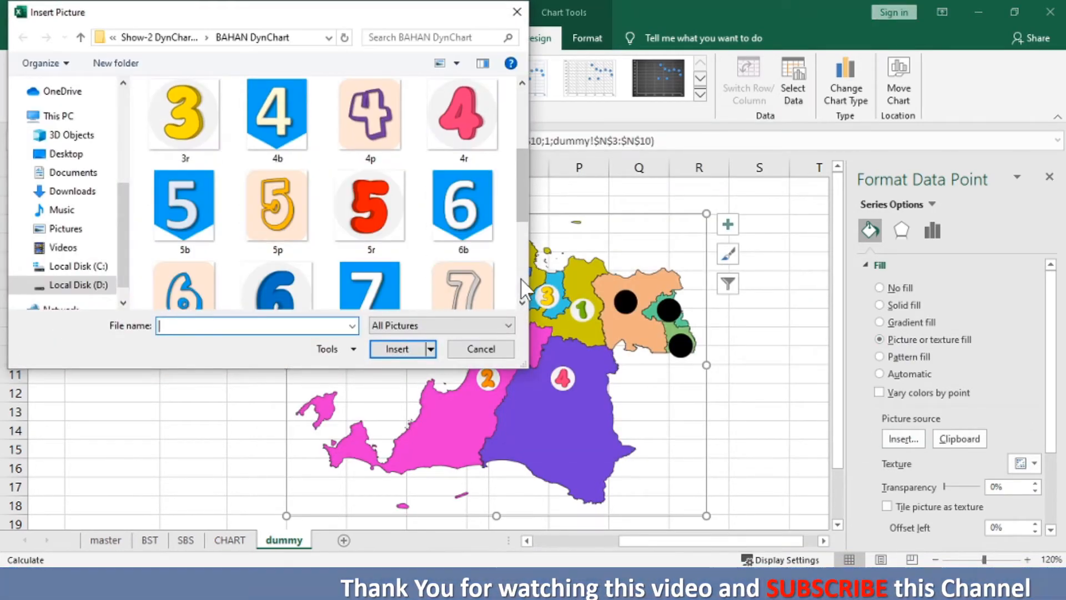
click(347, 230)
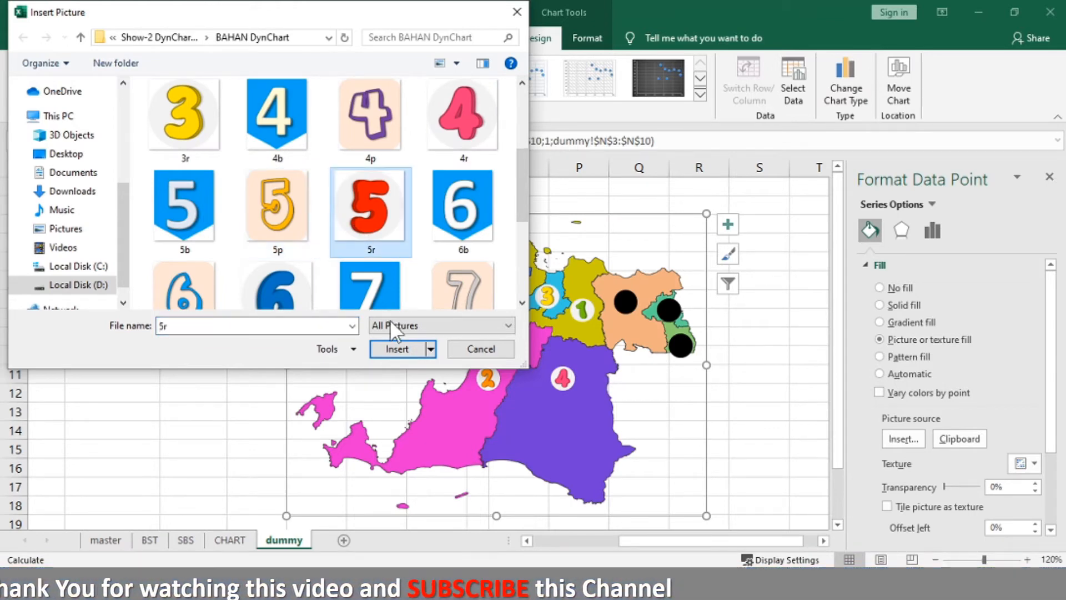
click(397, 348)
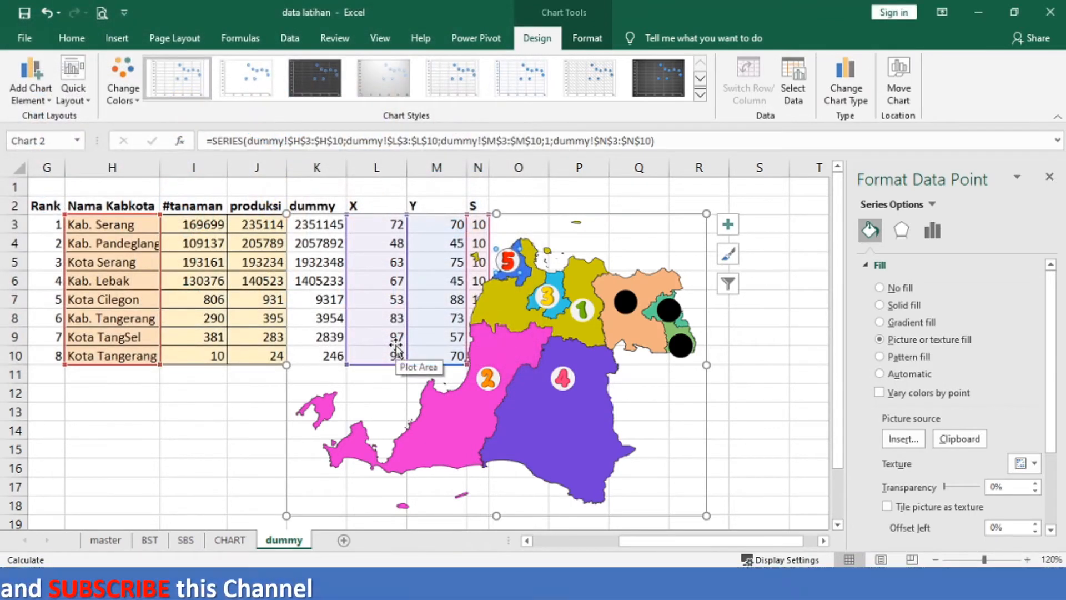
Step: Fill the Kab. Tangerang bubble in the light orange region with the blue number 6 picture, 6r
click(622, 303)
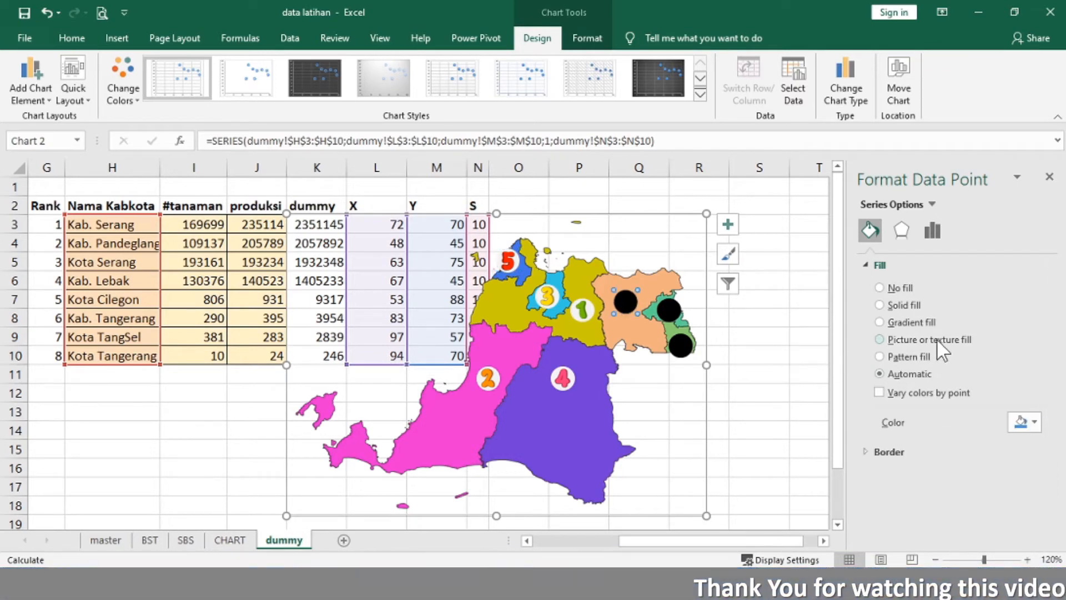
click(904, 439)
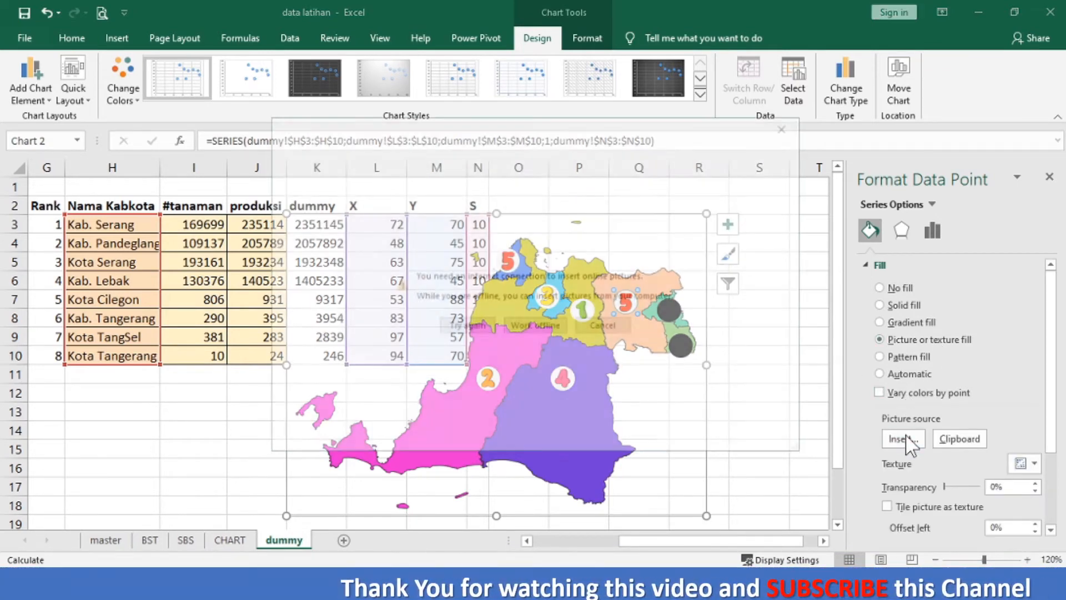
click(542, 330)
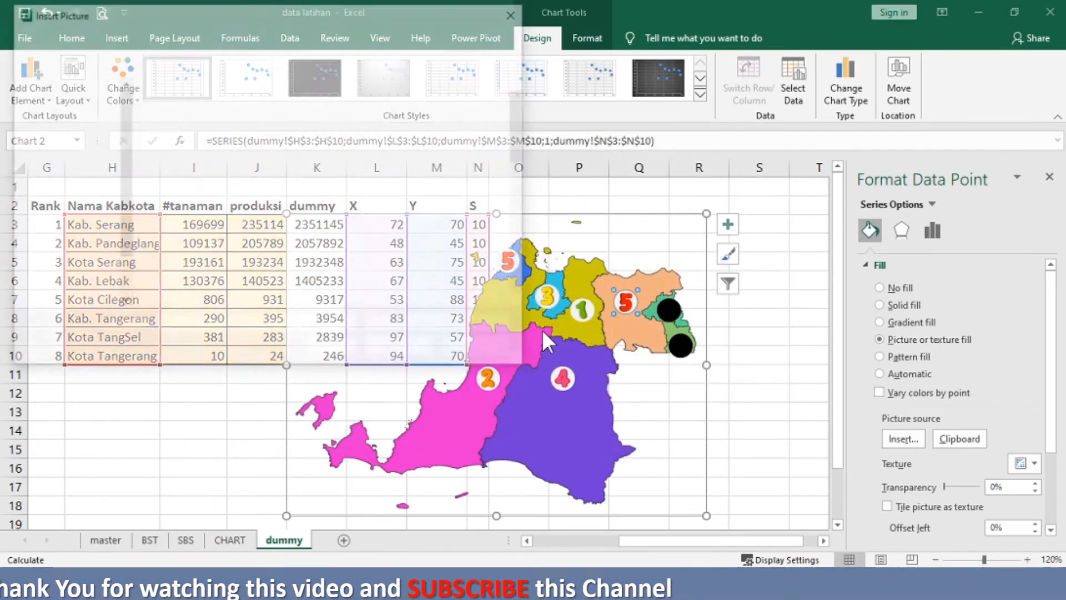
scroll(524, 284, down, 3)
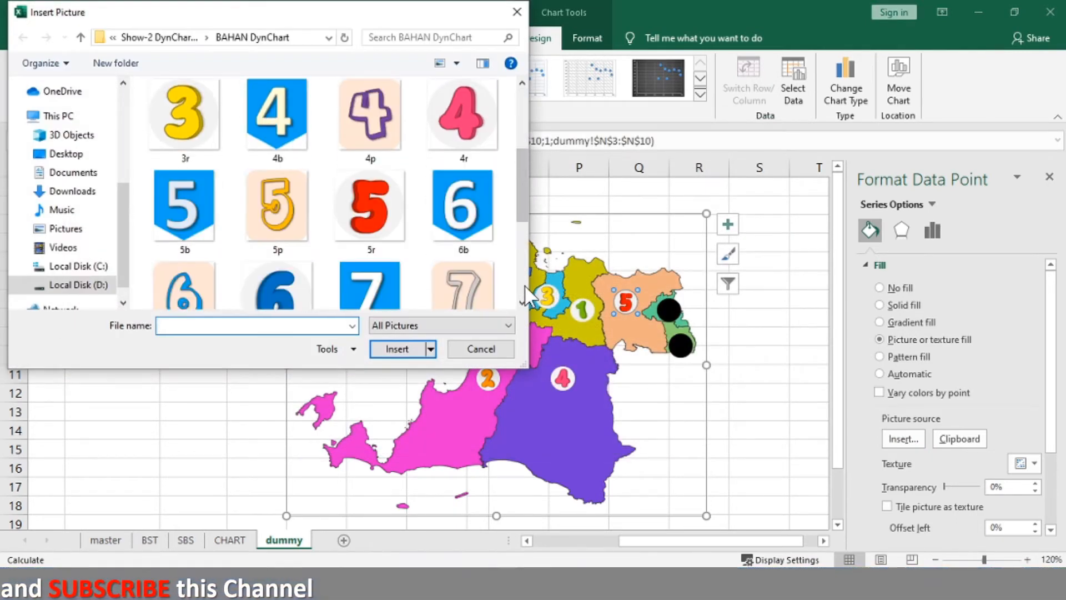
click(255, 285)
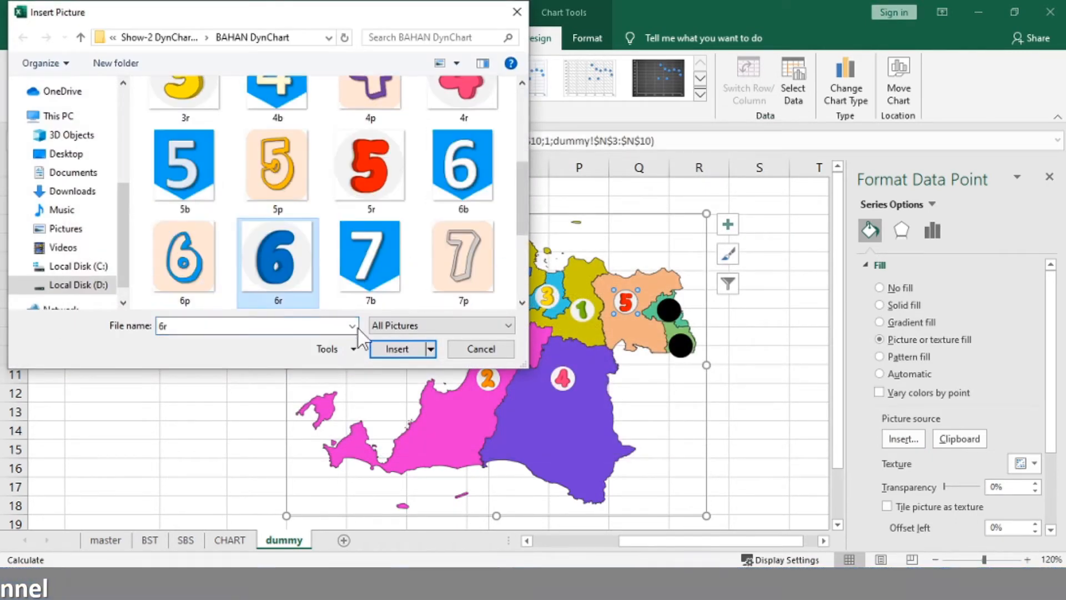
click(385, 344)
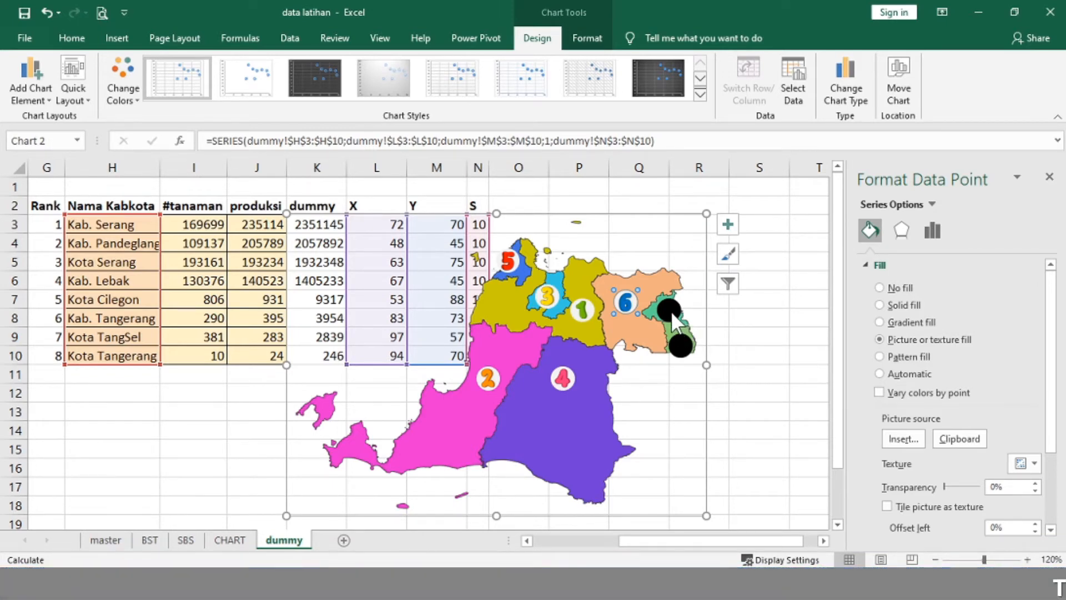
Step: Fill the Kota TangSel bubble in the light green region with the green number 7 picture, 7r
mouse_move(671, 311)
click(680, 345)
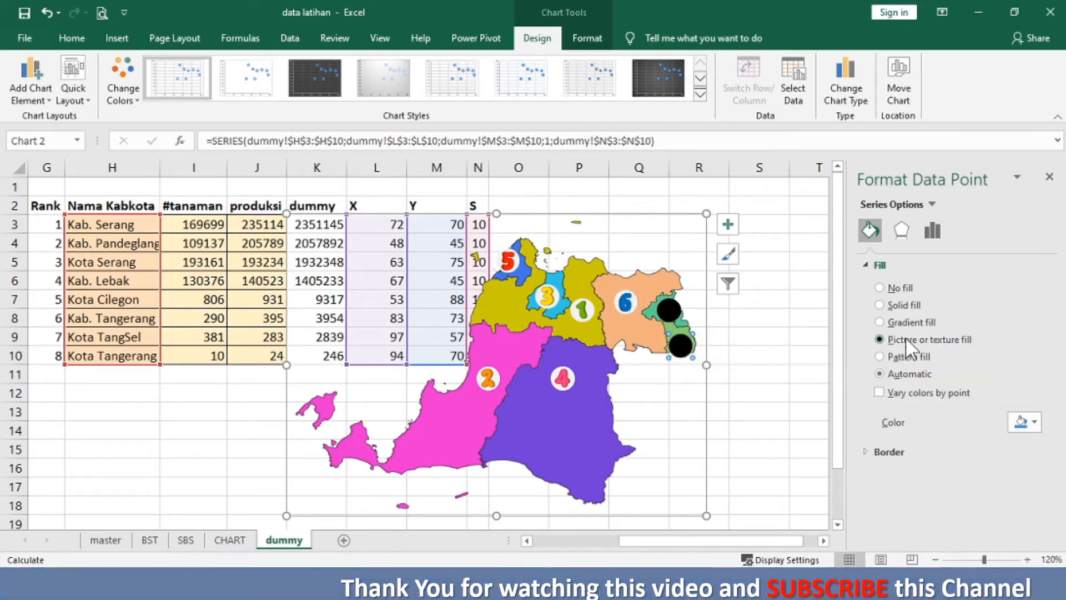
click(879, 339)
click(900, 435)
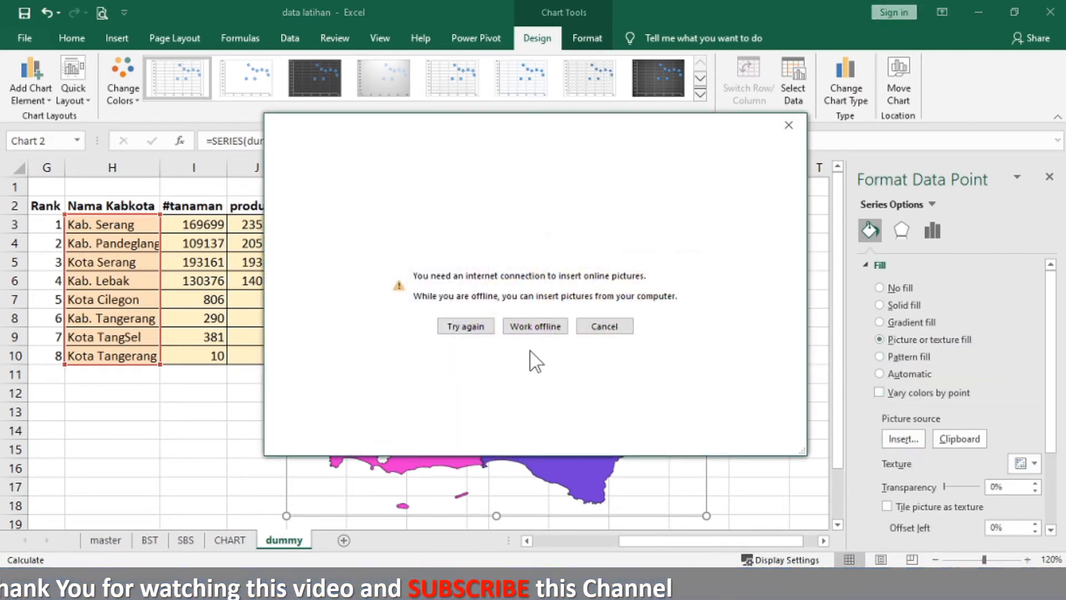
click(535, 327)
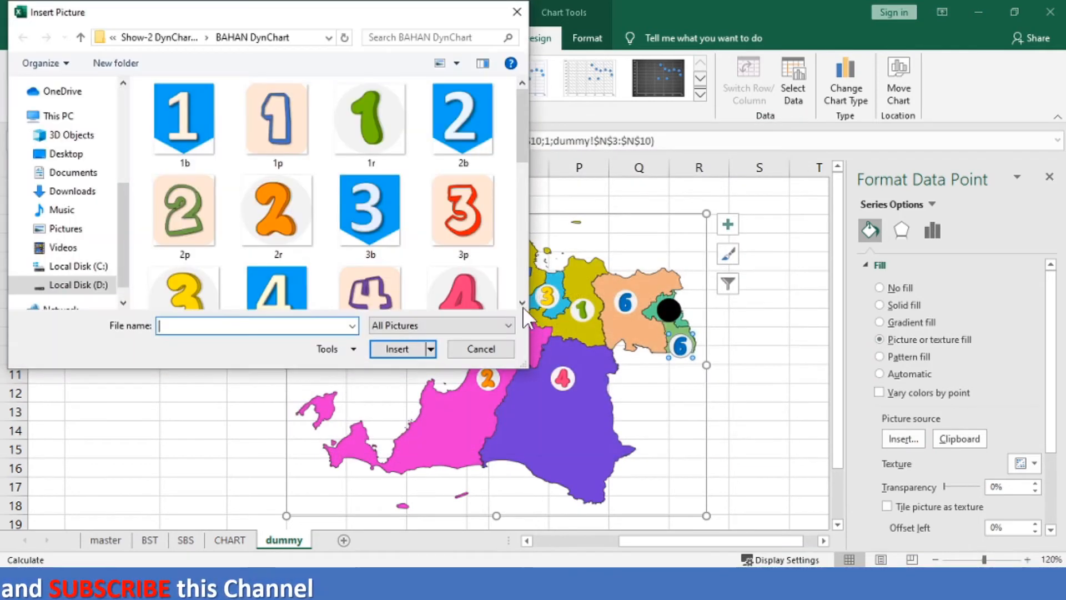
scroll(522, 281, down, 3)
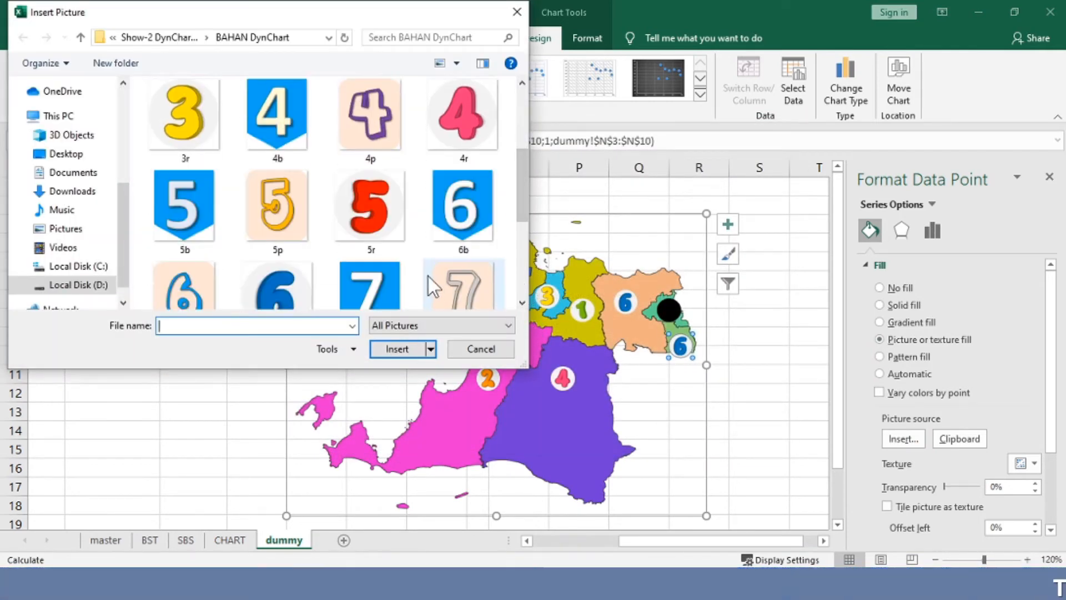
scroll(521, 282, down, 3)
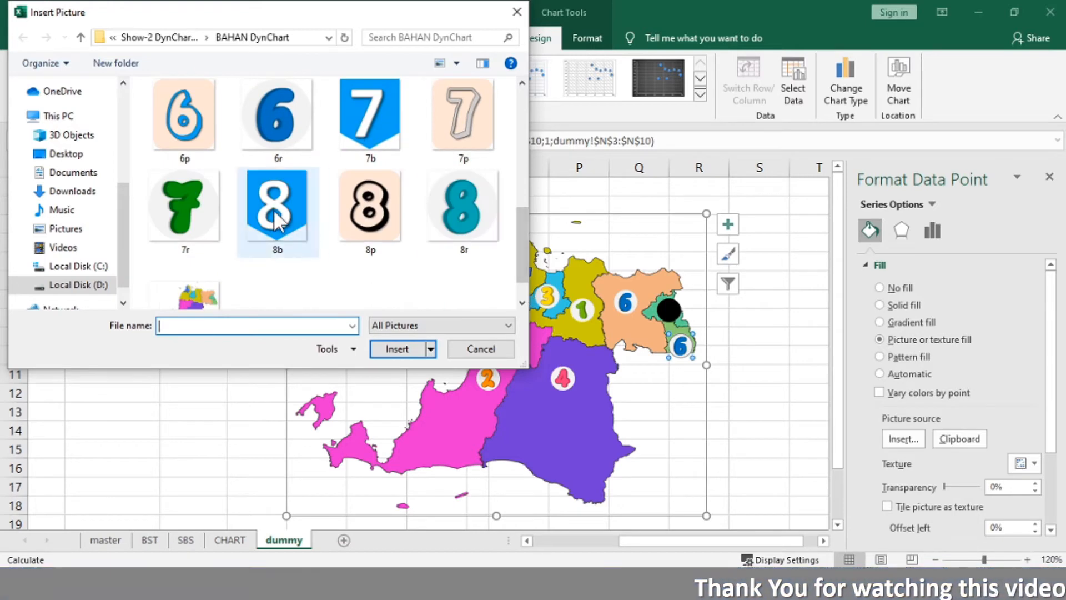
click(211, 214)
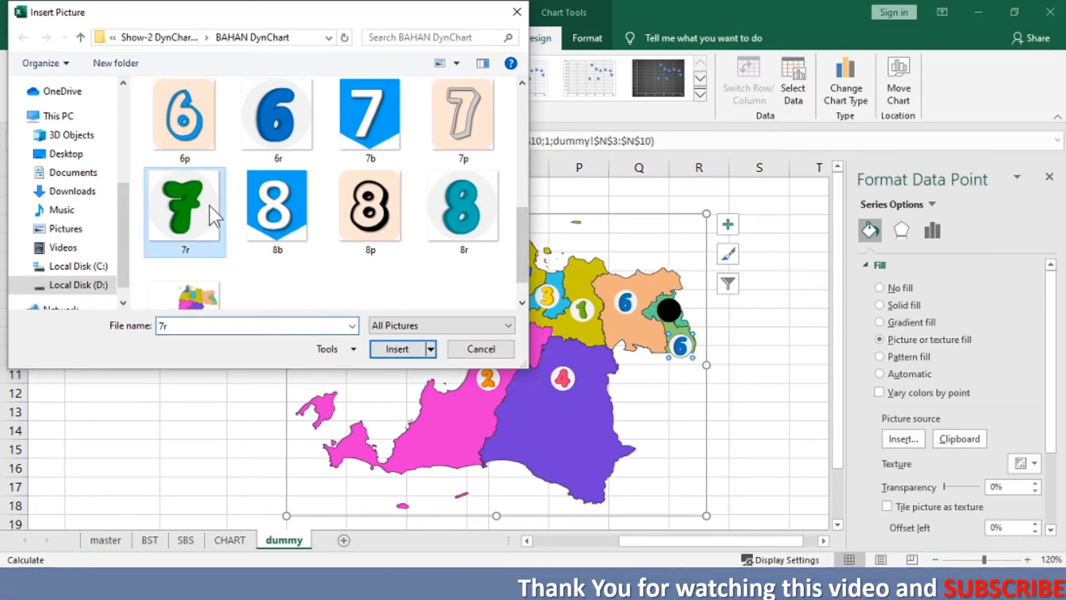
click(387, 350)
Step: Fill the Kota Tangerang bubble in the teal region with the number 8 picture, 8r, and deselect the chart
click(671, 314)
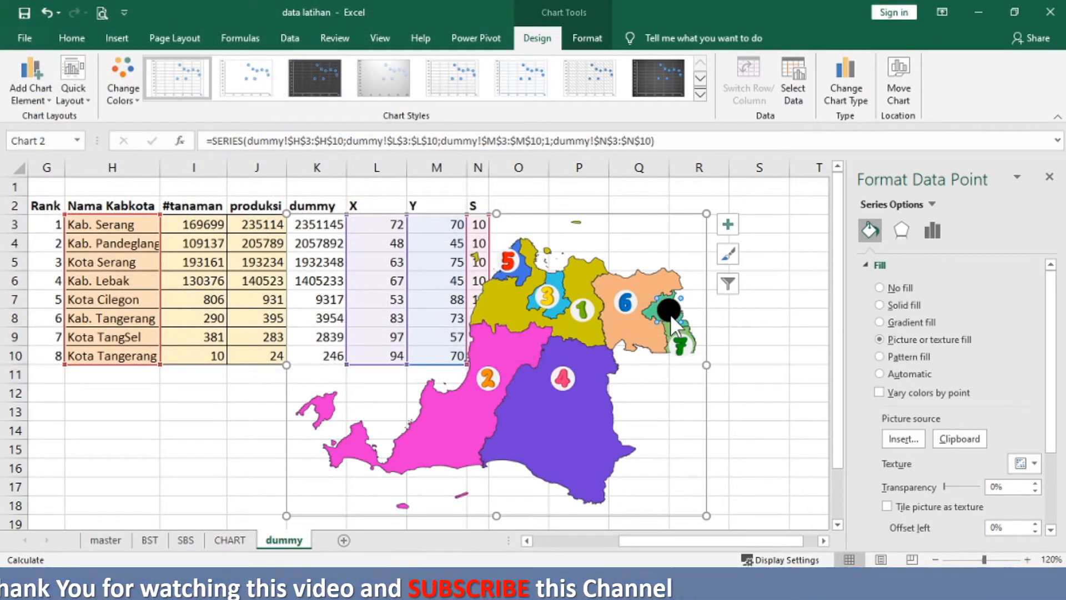
click(918, 341)
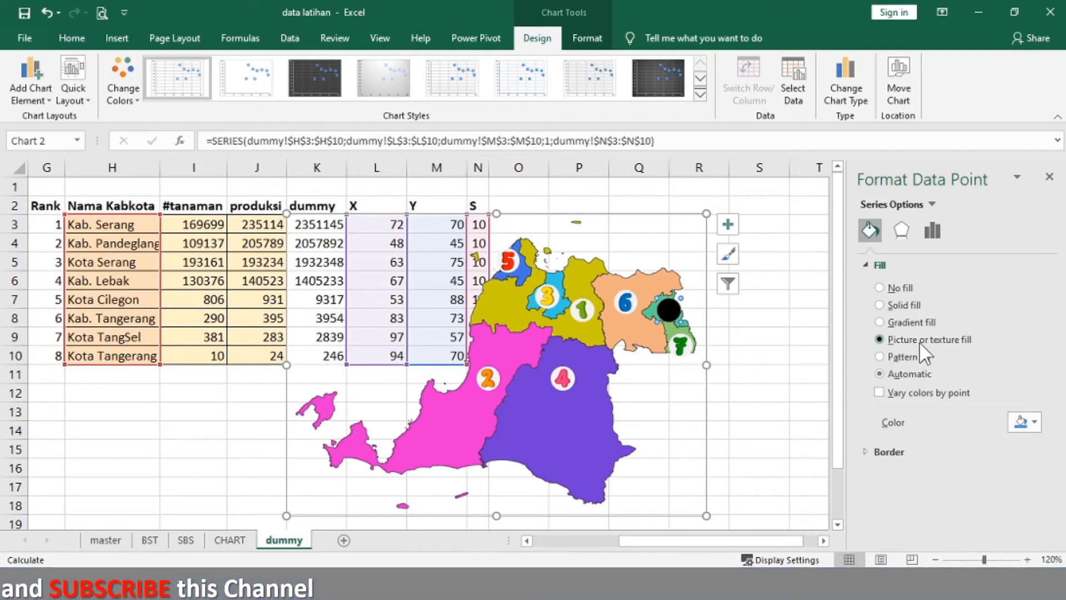
click(908, 436)
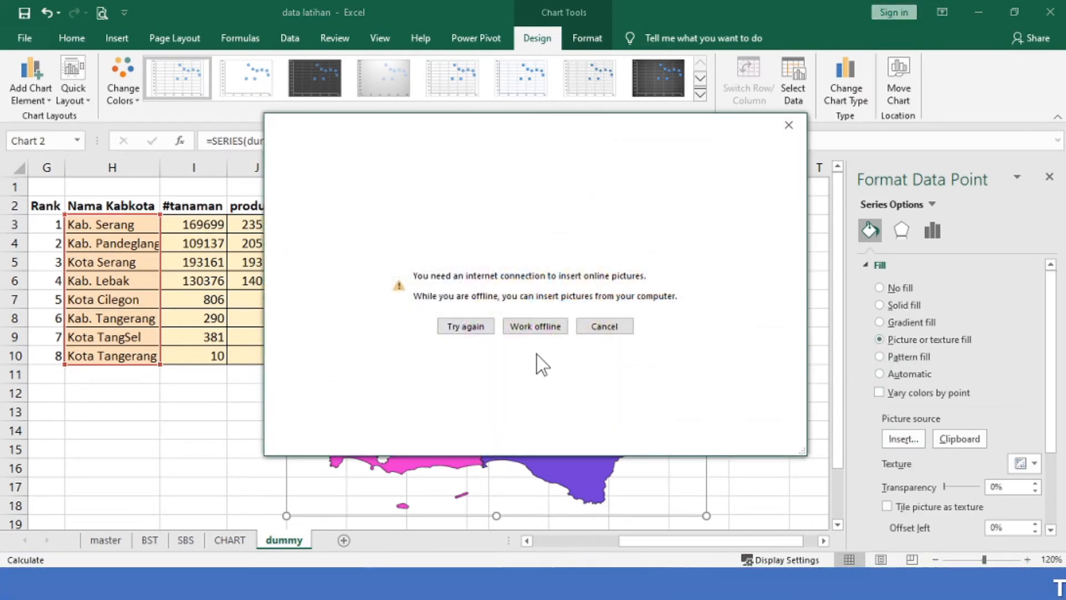
click(536, 326)
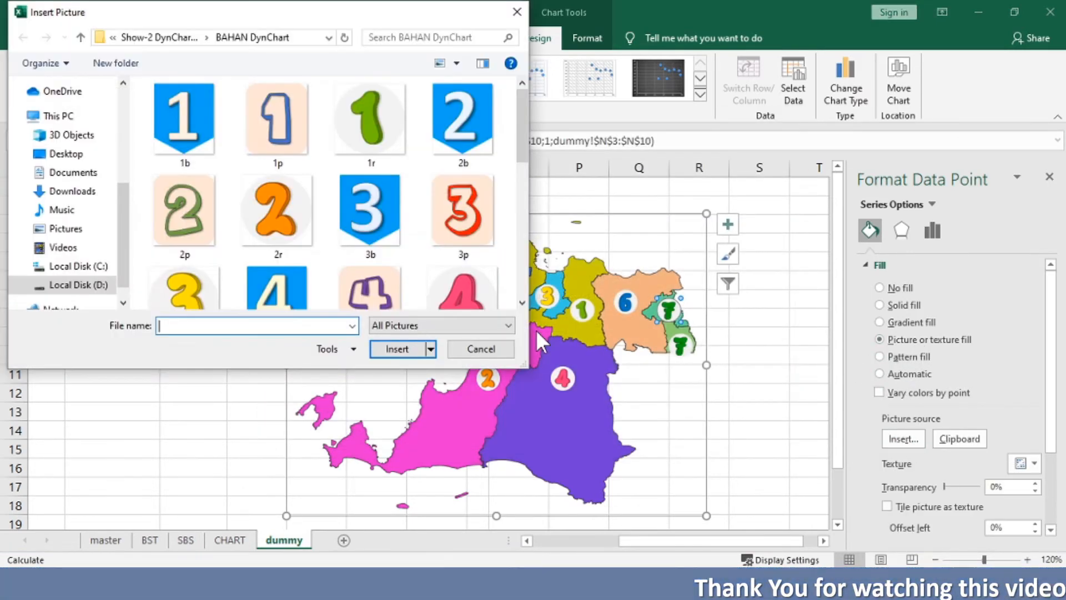
scroll(521, 282, down, 3)
scroll(521, 283, down, 3)
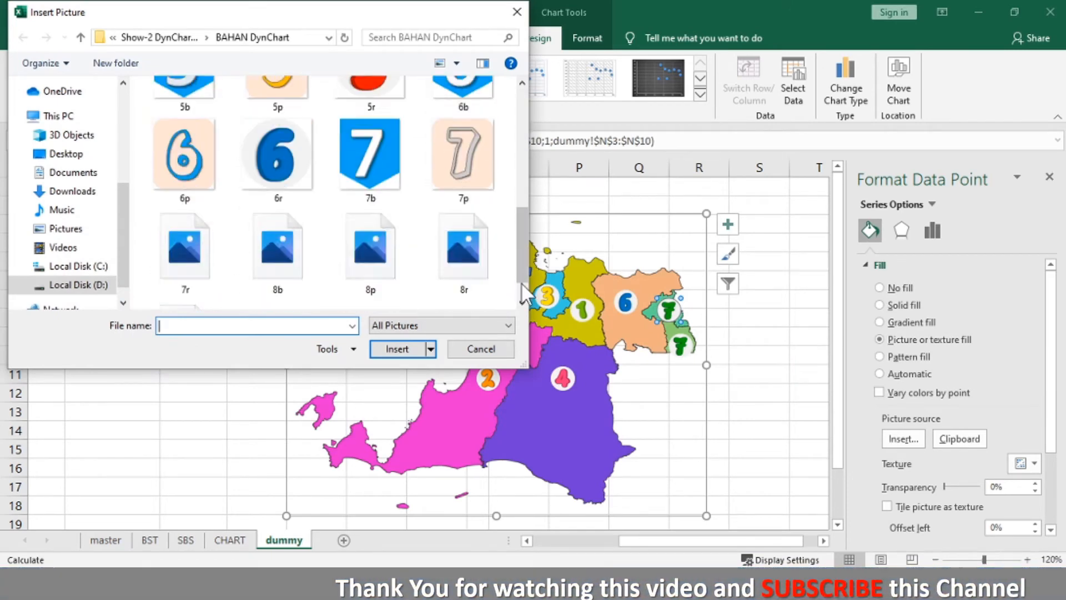
click(472, 226)
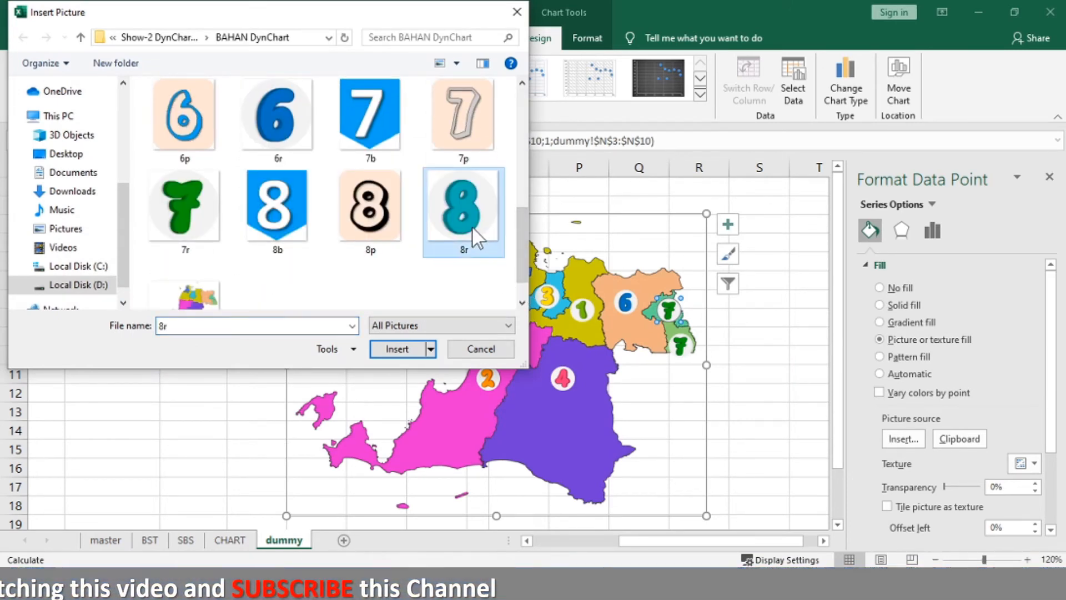
click(397, 349)
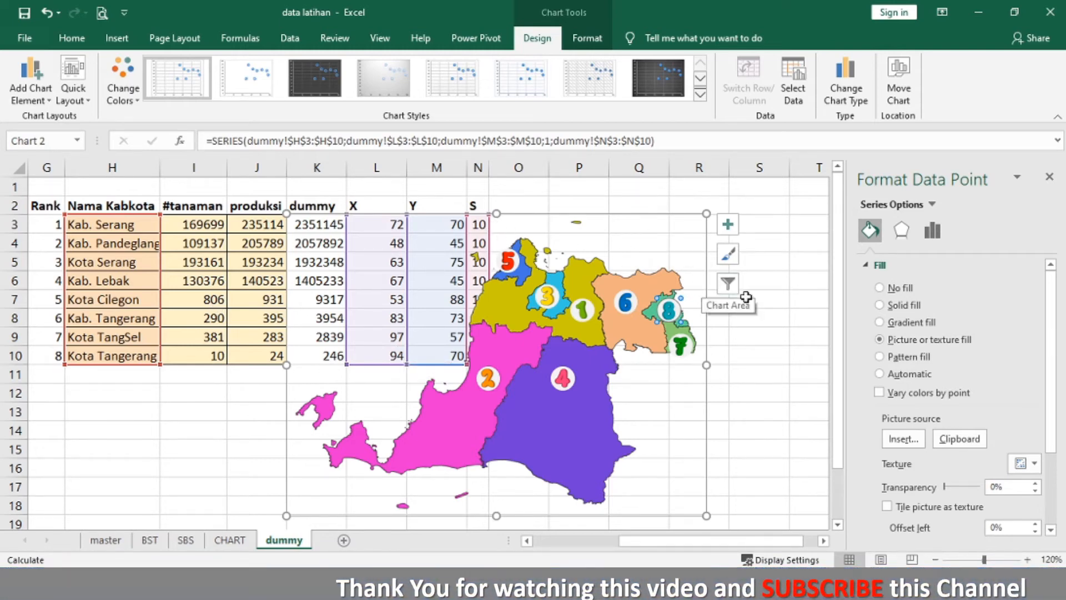
click(753, 325)
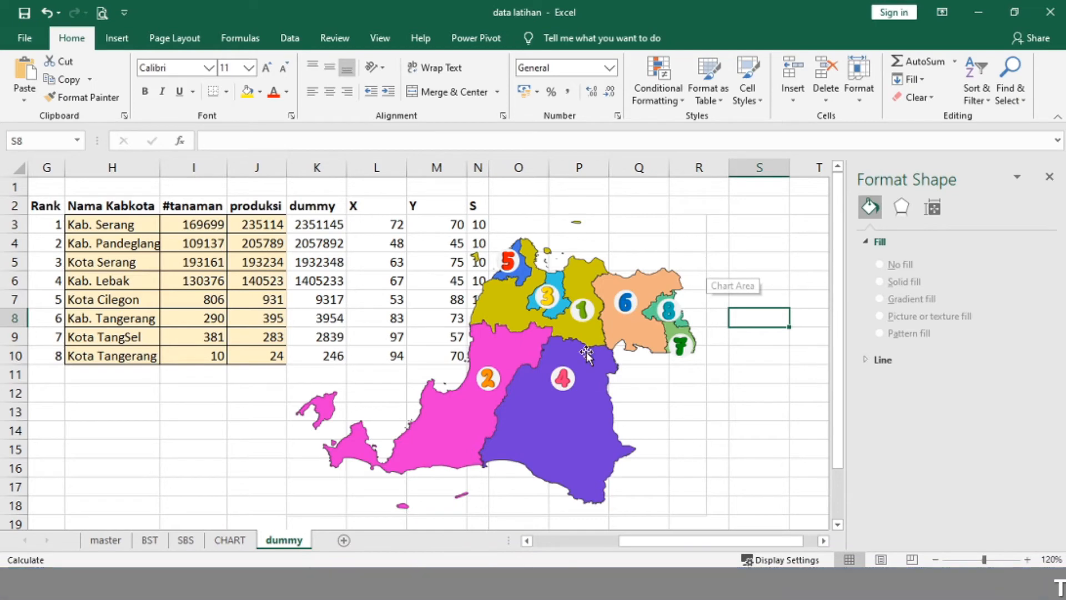
Step: Set Jenis on the CHART sheet to Alpukat and check the rank pictures on the dummy sheet's map
click(230, 539)
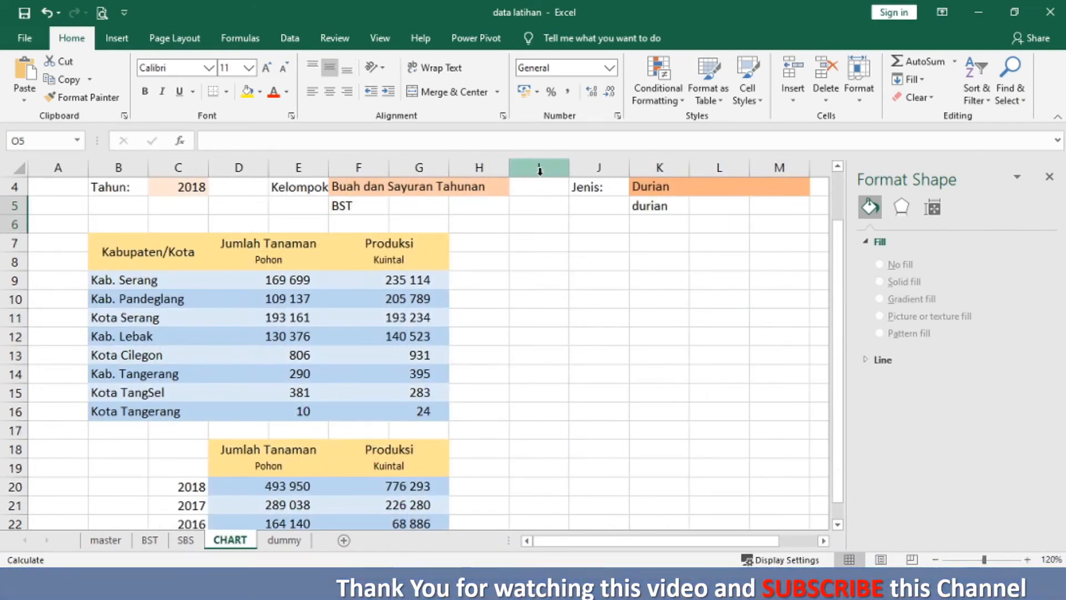
click(683, 183)
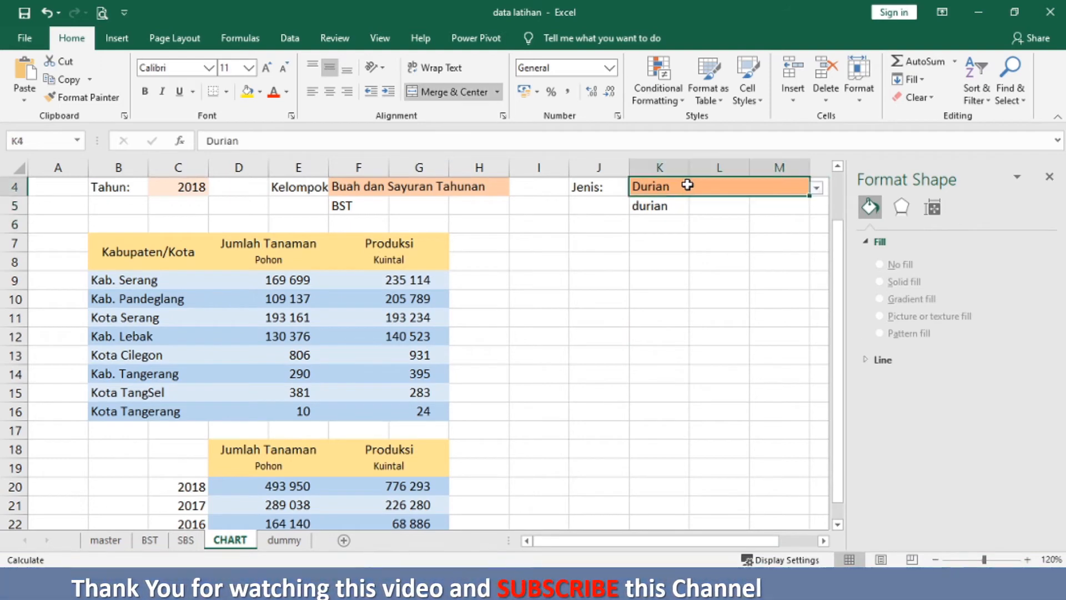
click(815, 189)
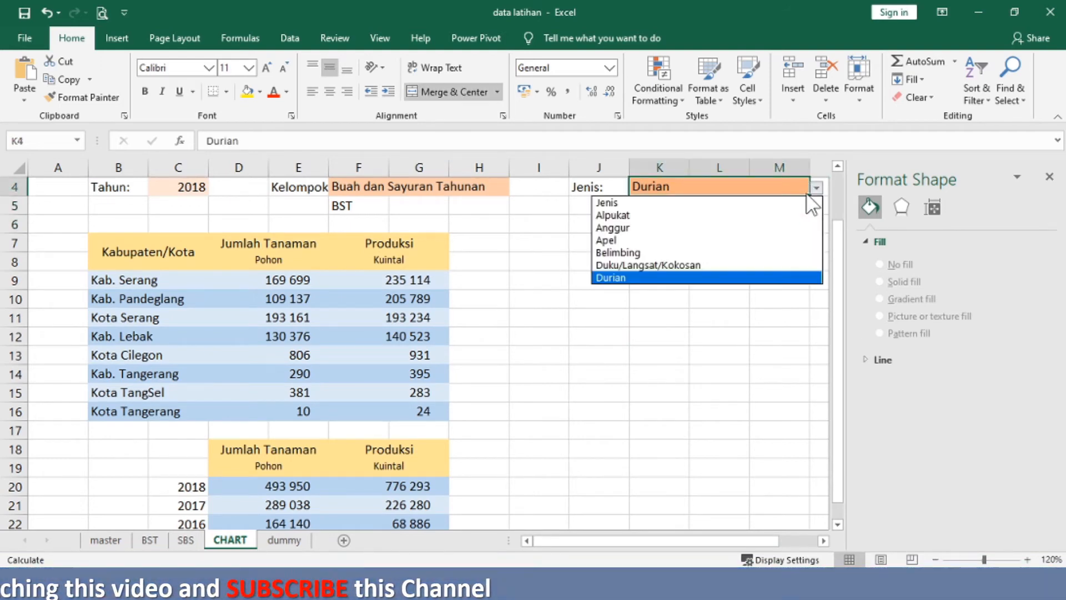
click(724, 217)
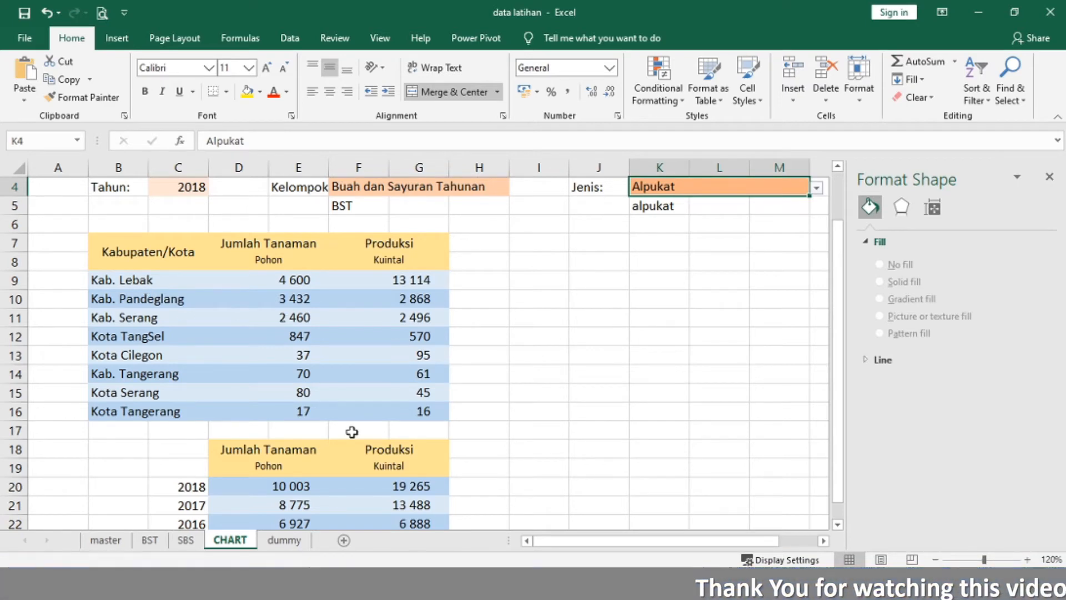
click(284, 540)
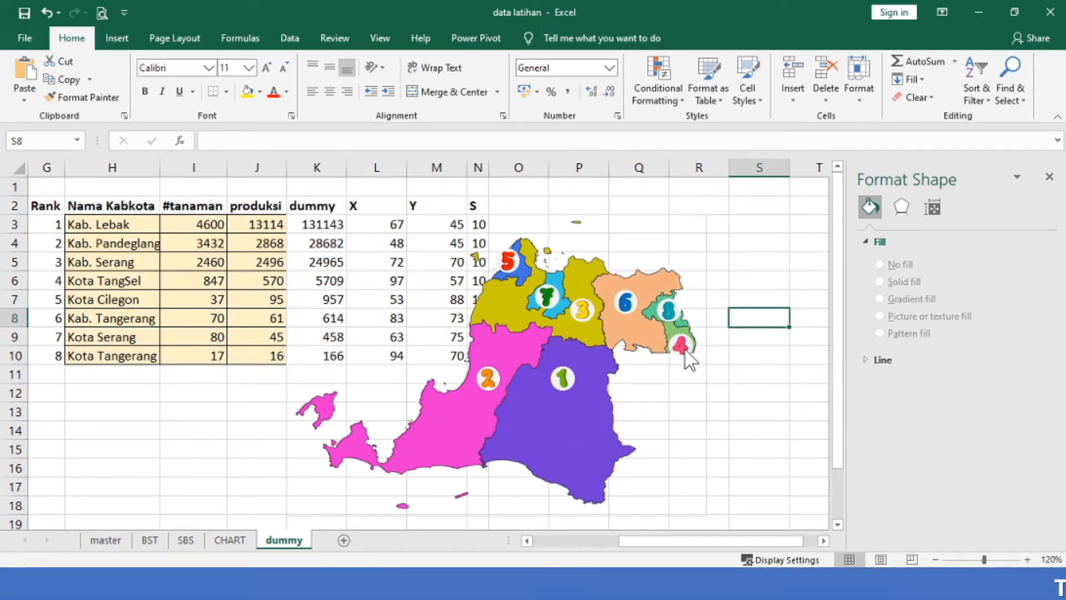
mouse_move(687, 357)
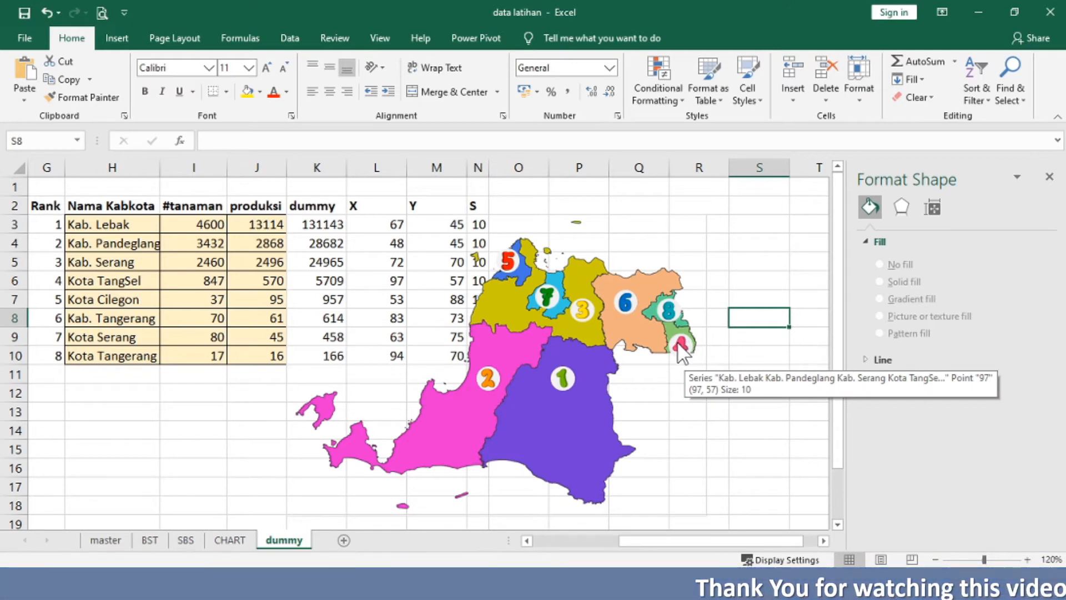
mouse_move(550, 305)
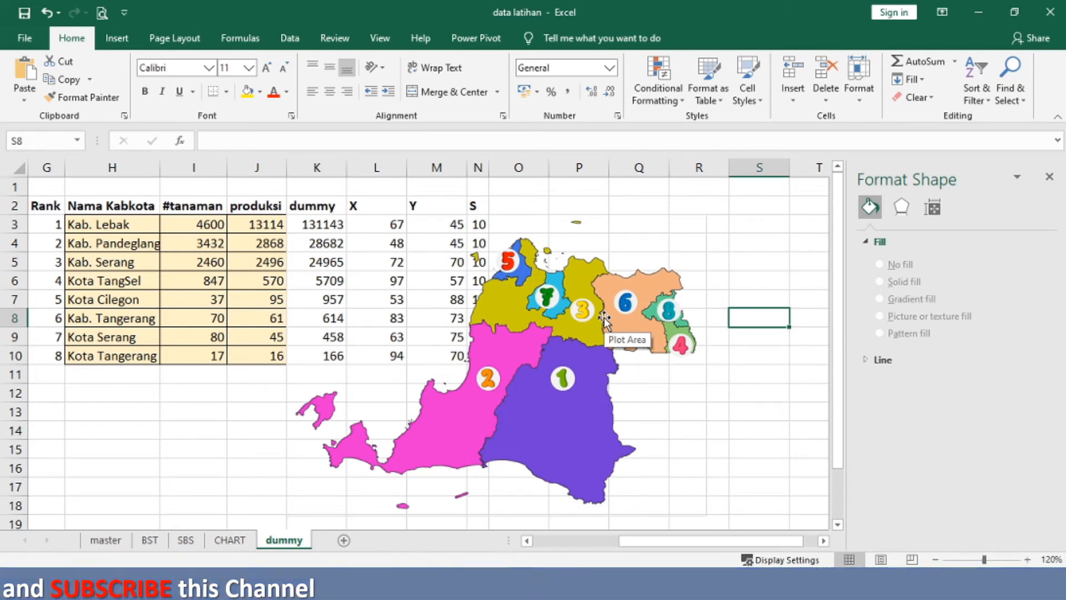
Step: Set Jenis on the CHART sheet to Durian and check the rank pictures on the dummy sheet's map
click(230, 540)
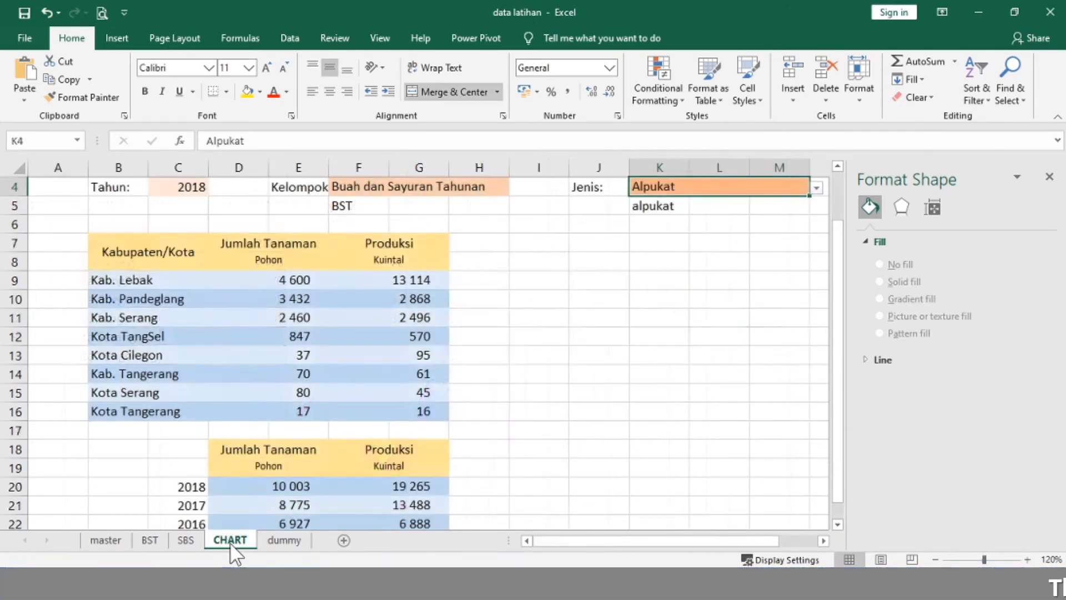
click(817, 188)
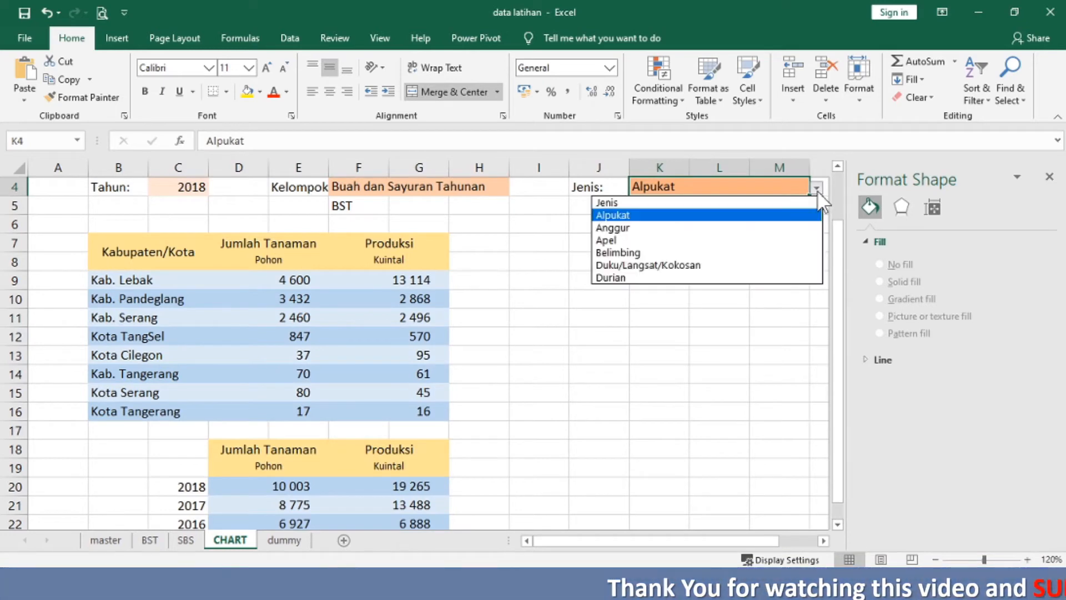
click(735, 276)
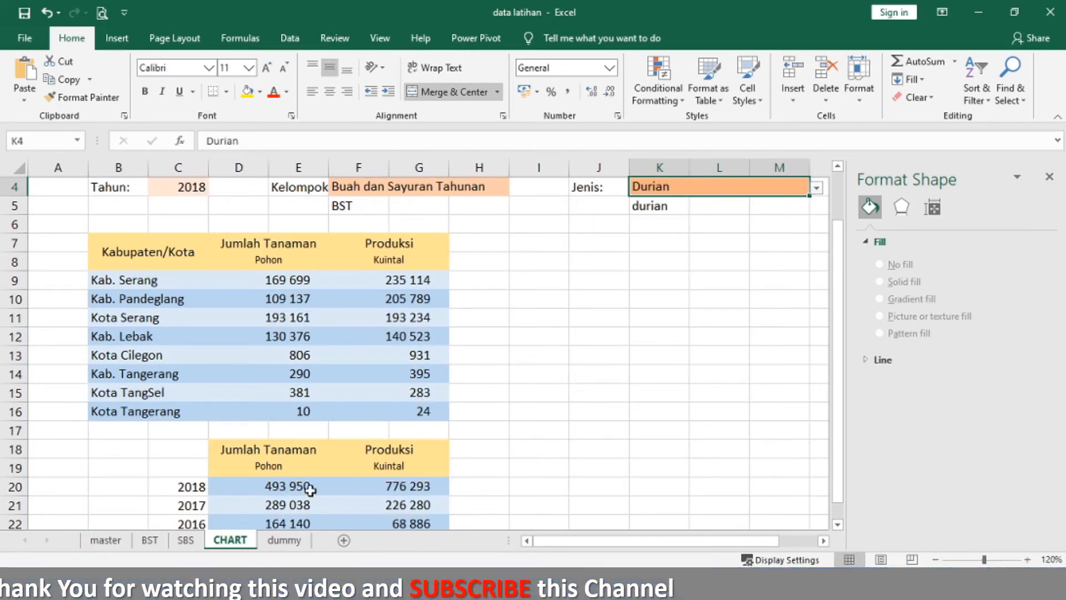
click(283, 540)
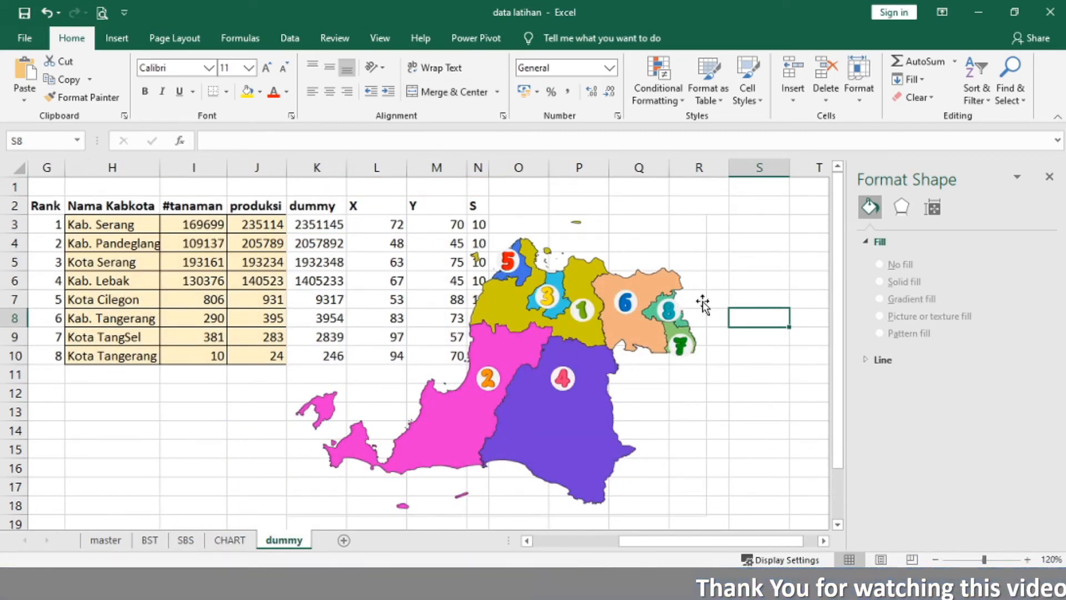
Step: Move the map chart from the dummy sheet to cell I7 on the CHART sheet and close the formatting pane
click(706, 271)
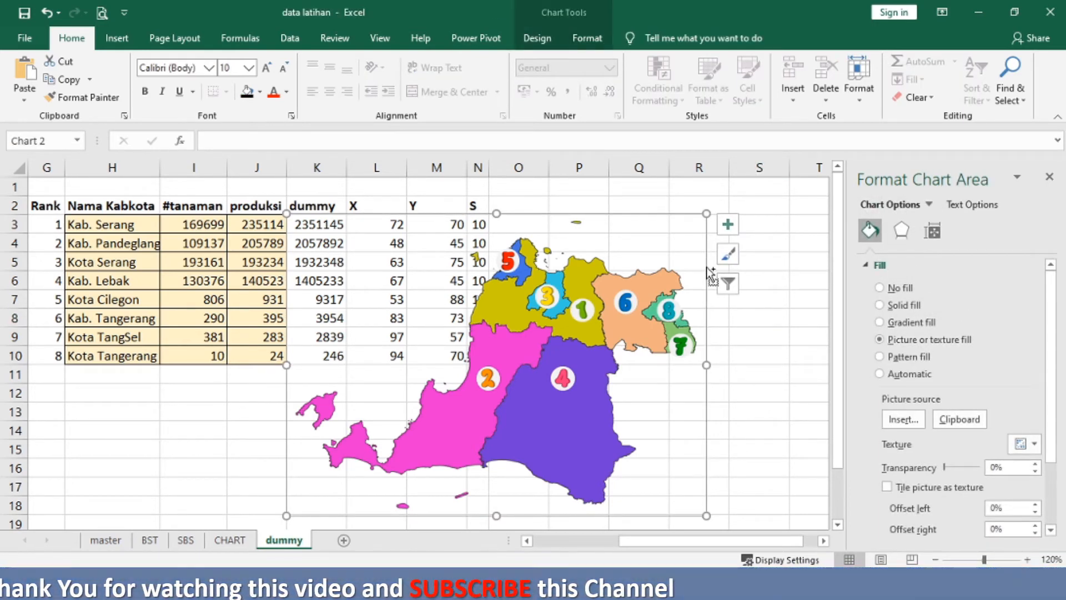
key(Delete)
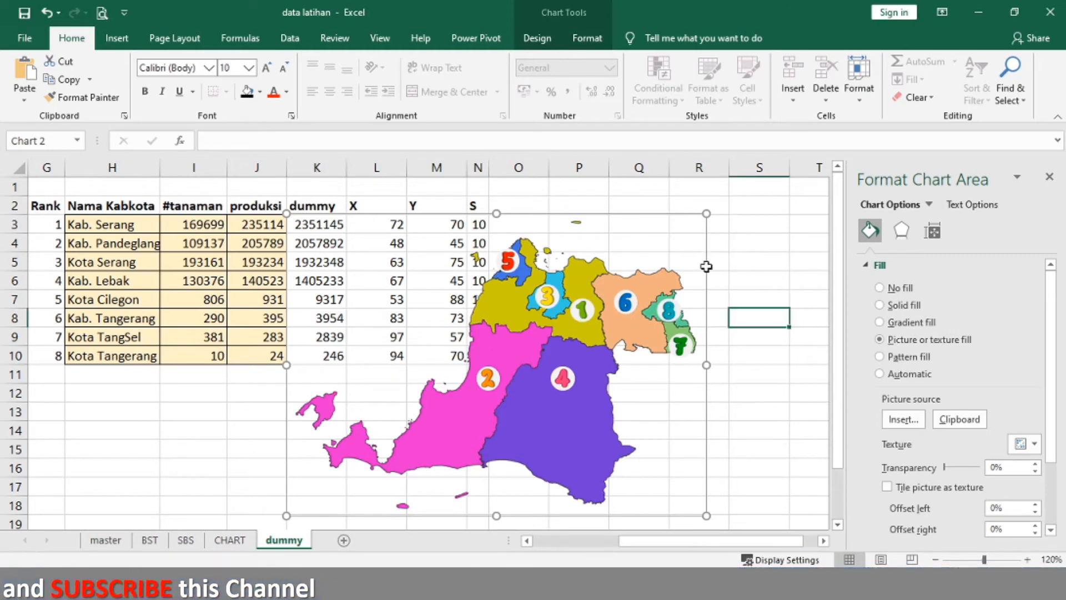
click(230, 540)
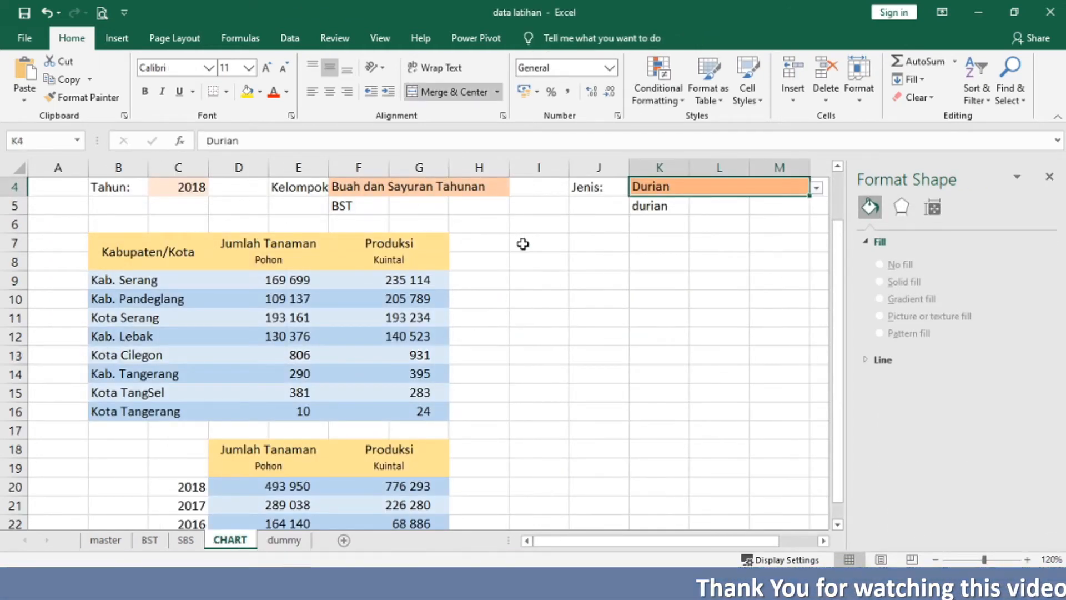
click(485, 245)
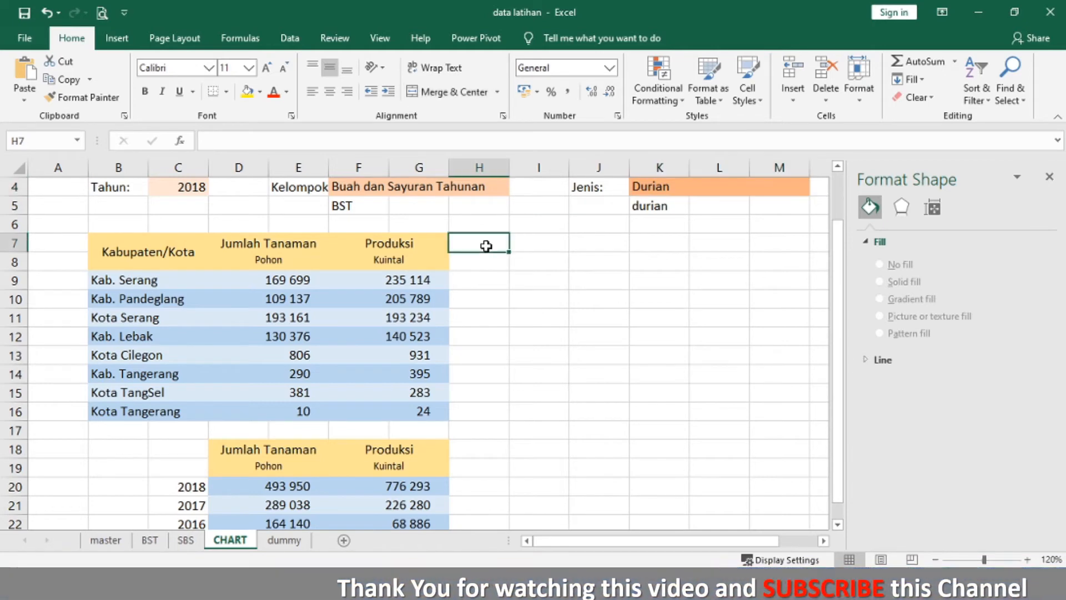
click(531, 240)
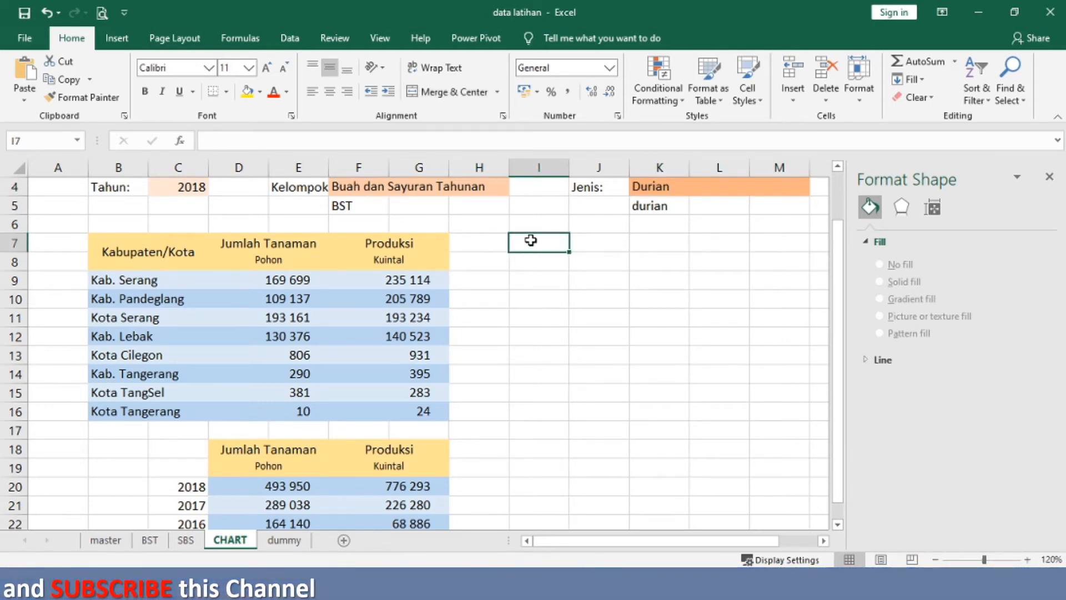
key(ctrl+v)
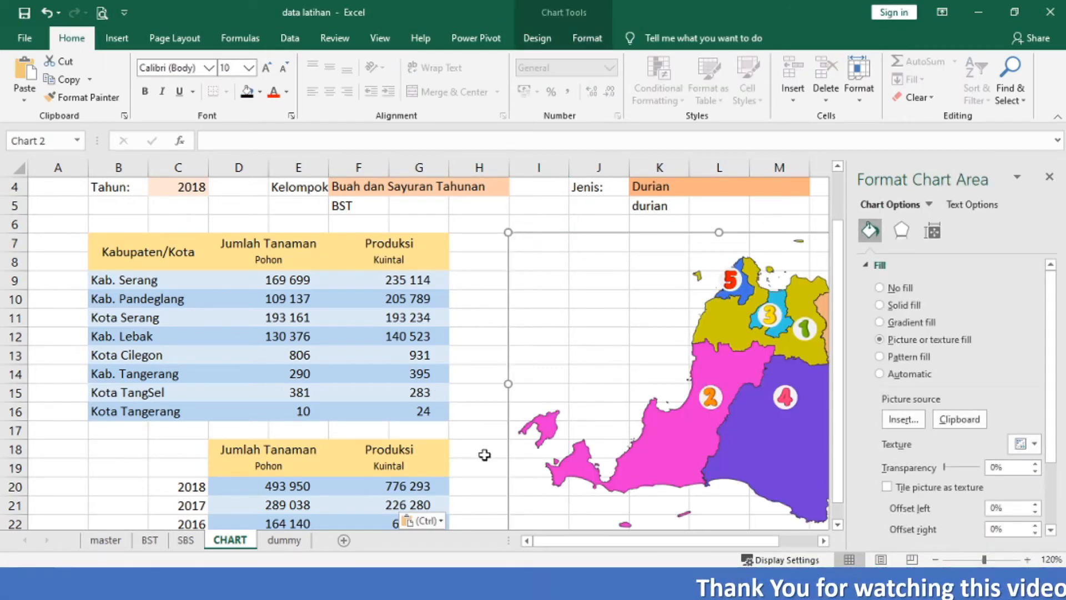
click(484, 454)
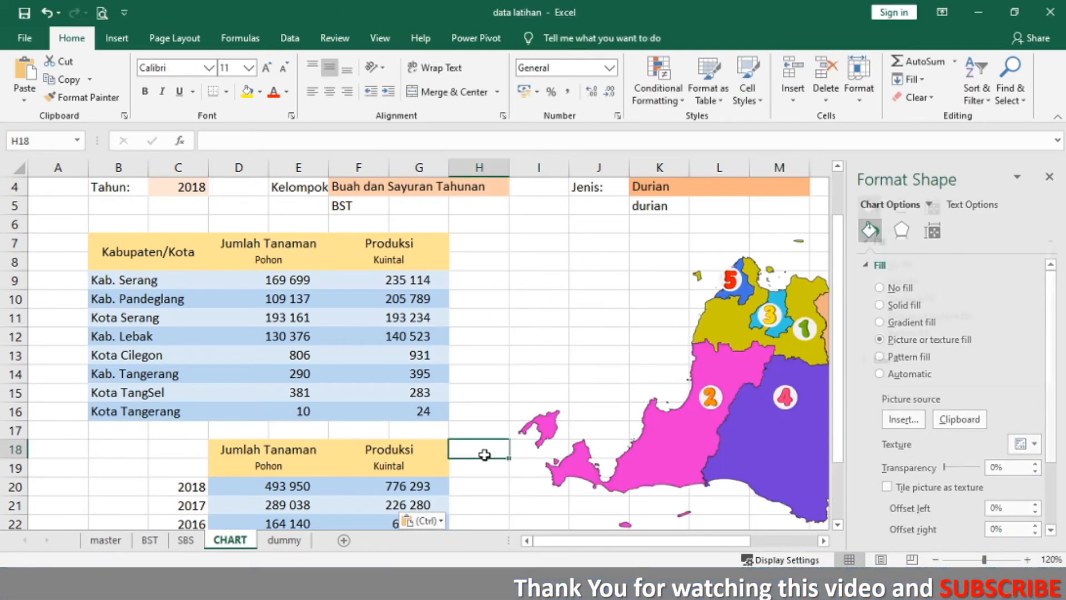
click(510, 328)
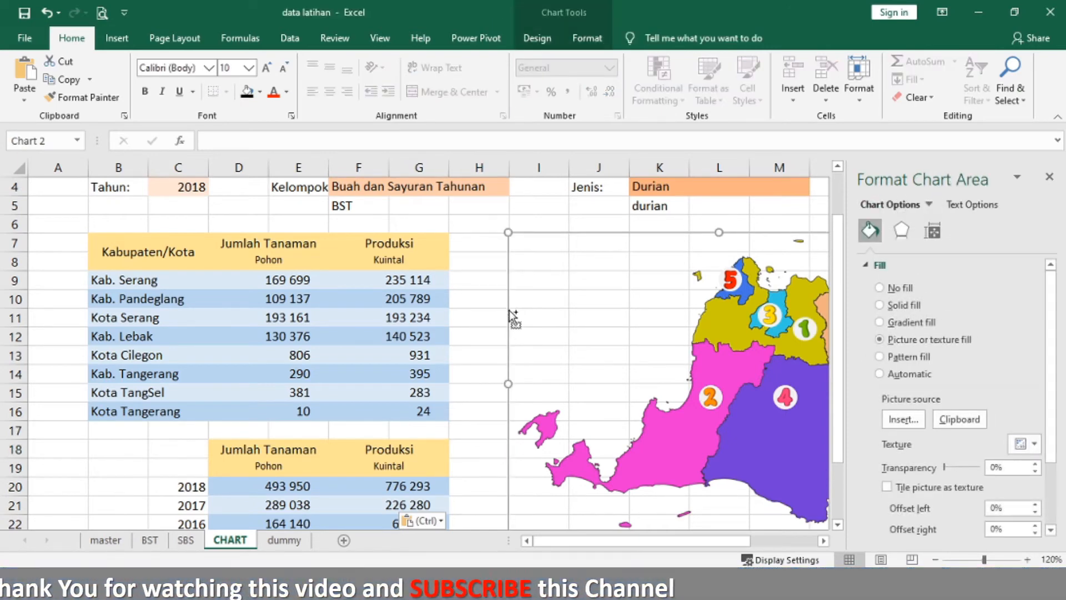
click(1049, 177)
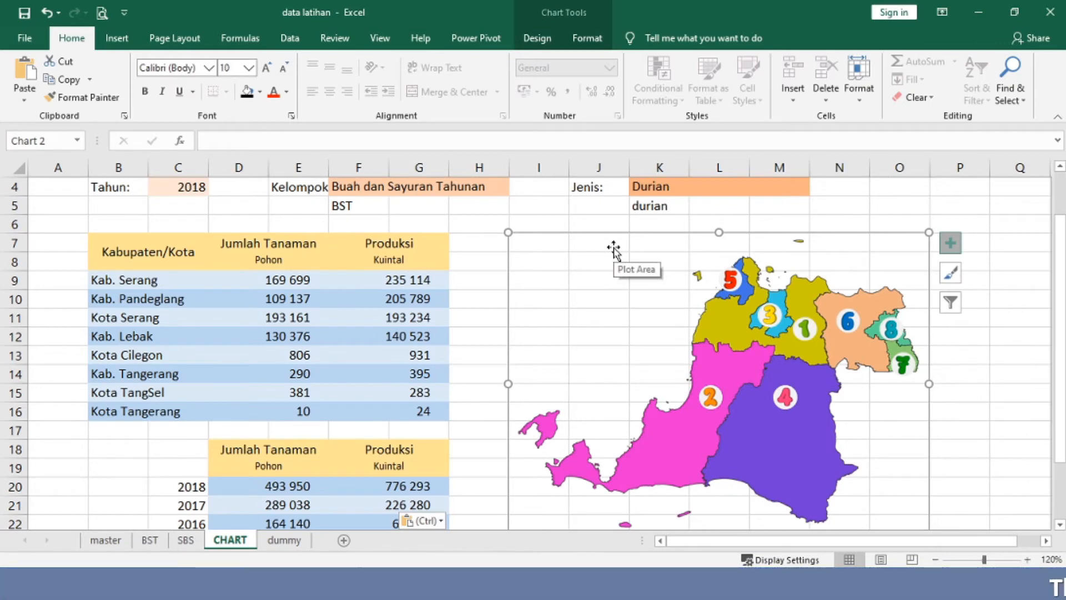
Step: Cut the map chart from beside the regency table and paste it at cell O6
key(Delete)
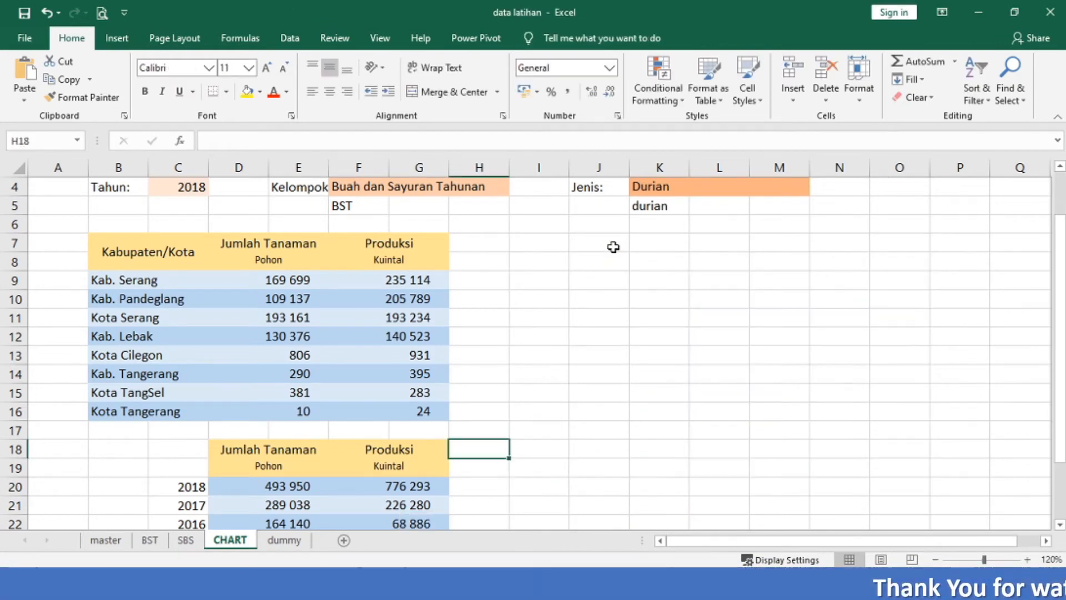
click(904, 221)
key(ctrl+v)
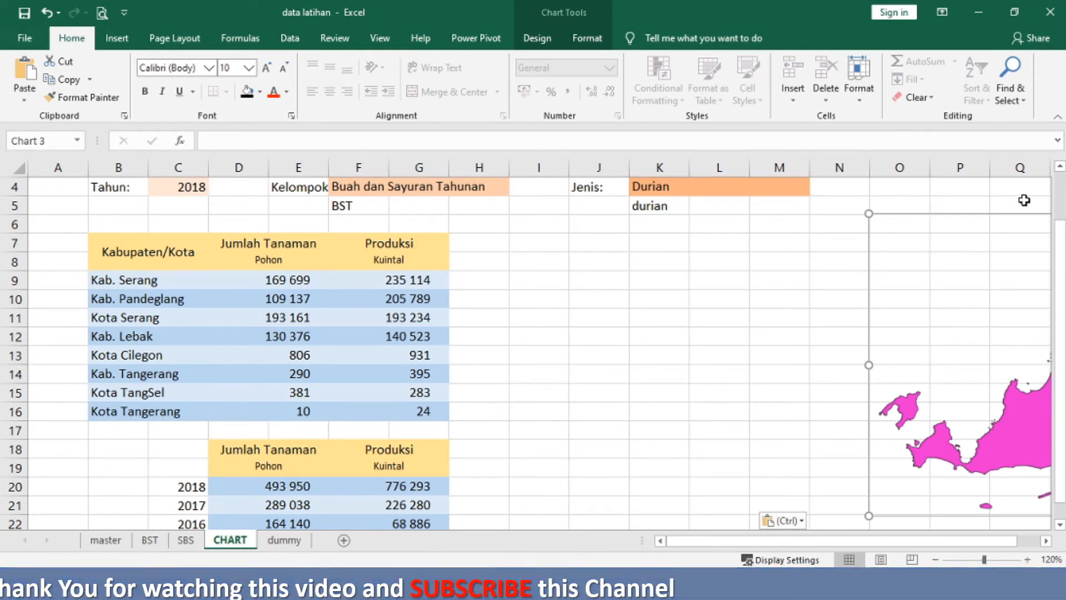
Step: Merge and center cells B2 to M2 above the filter row on the CHART sheet
scroll(1062, 204, up, 1)
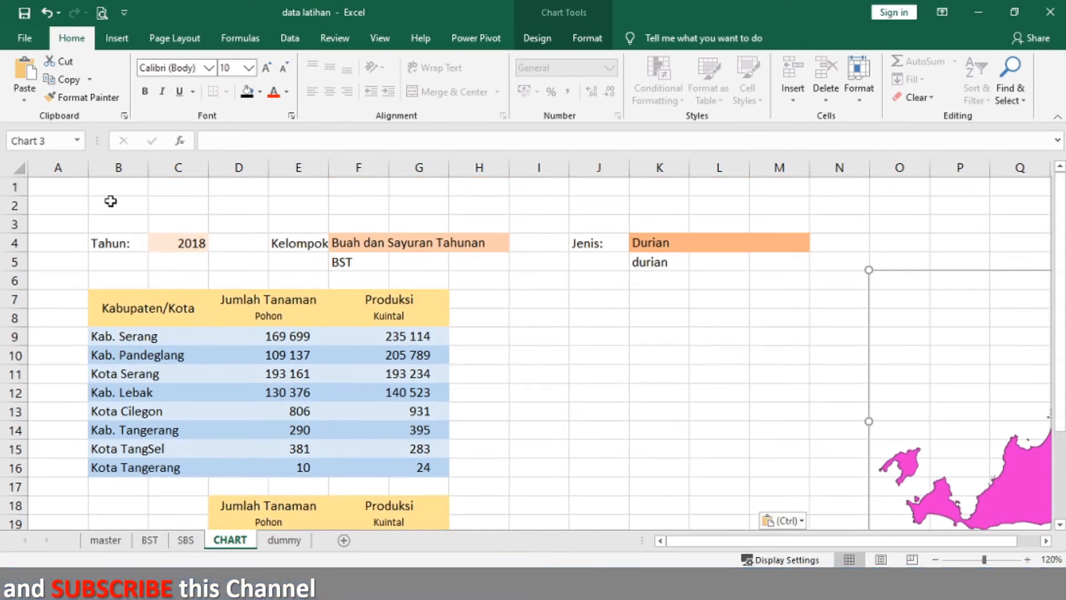
click(111, 201)
key(shift+Right)
key(shift+Right)
key(shift+Right)
key(shift+Right)
key(shift+Right)
key(shift+Right)
key(shift+Right)
key(shift+Right)
key(shift+Right)
key(shift+Right)
key(shift+Right)
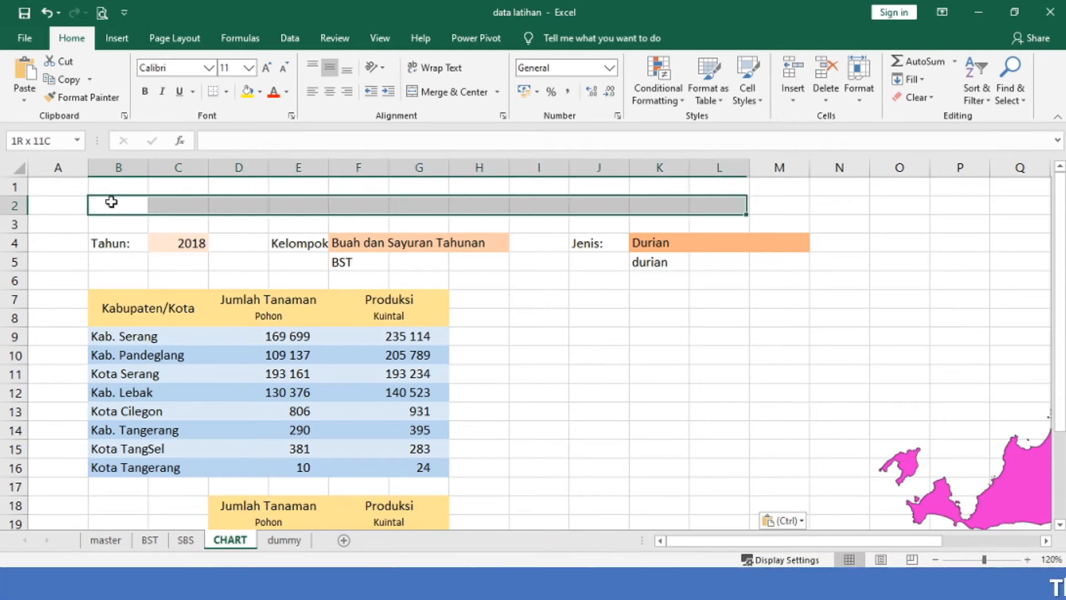
click(440, 91)
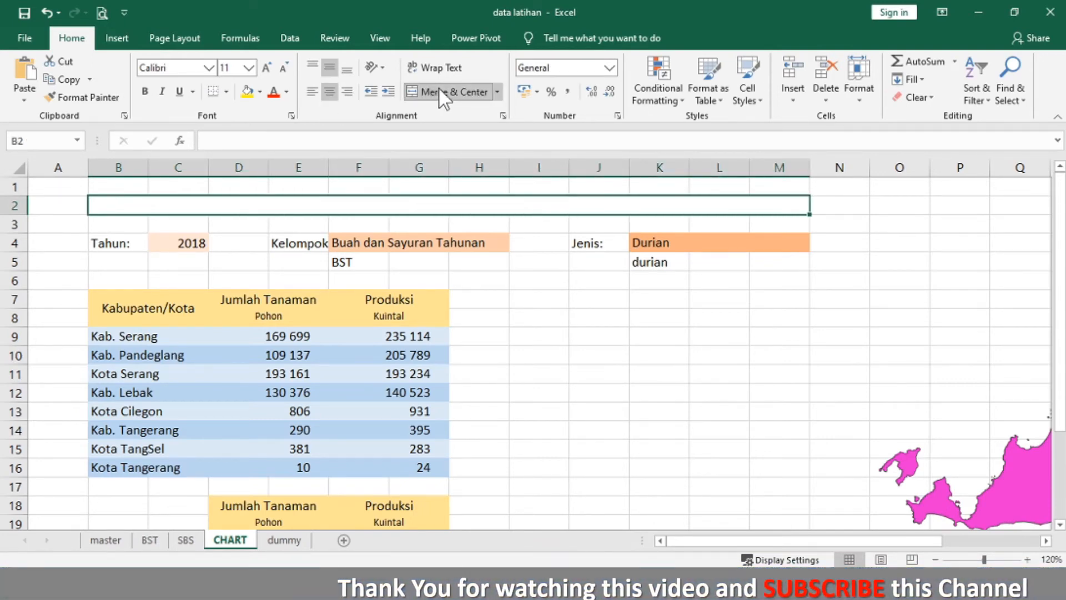
Step: Enter the title STATISTIK TANAMAN HORTIKULTURA PROVINSI BANTEN in the merged cell B2
text(STA)
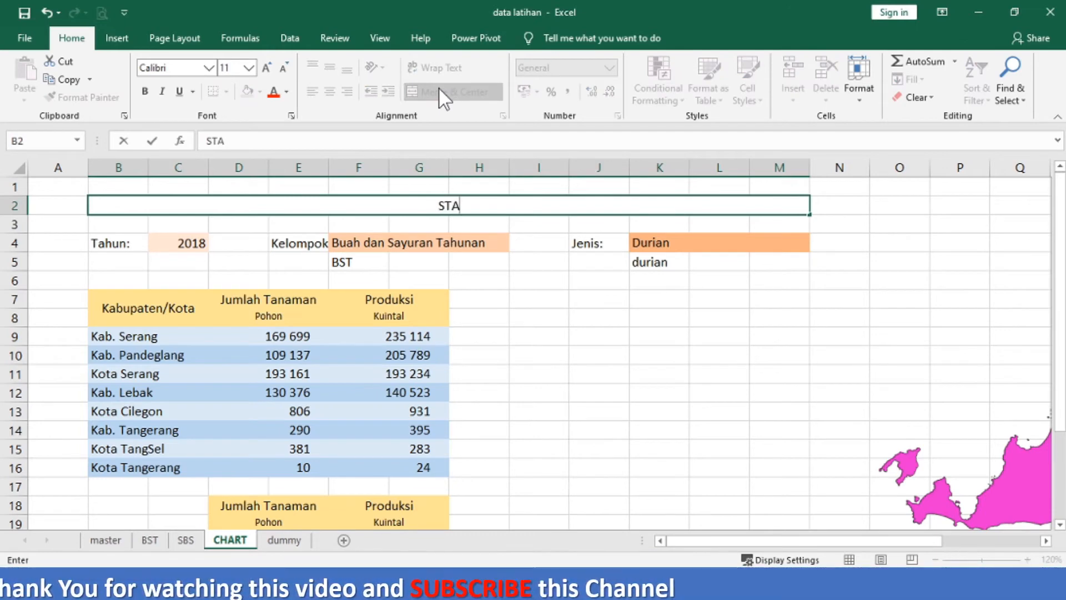
text(TIST)
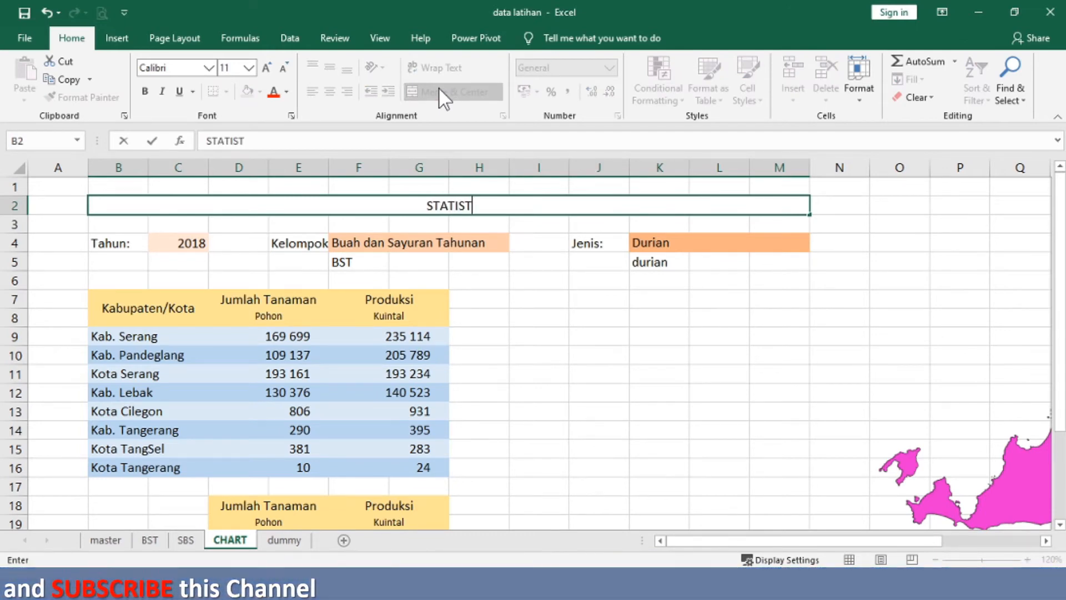
text(IK)
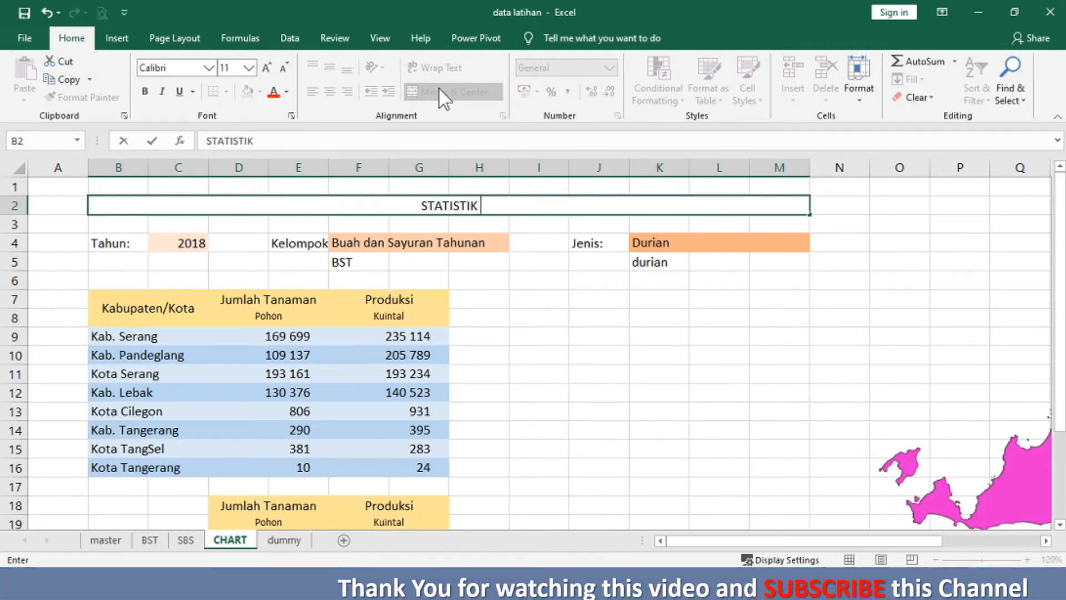
text( TANMA)
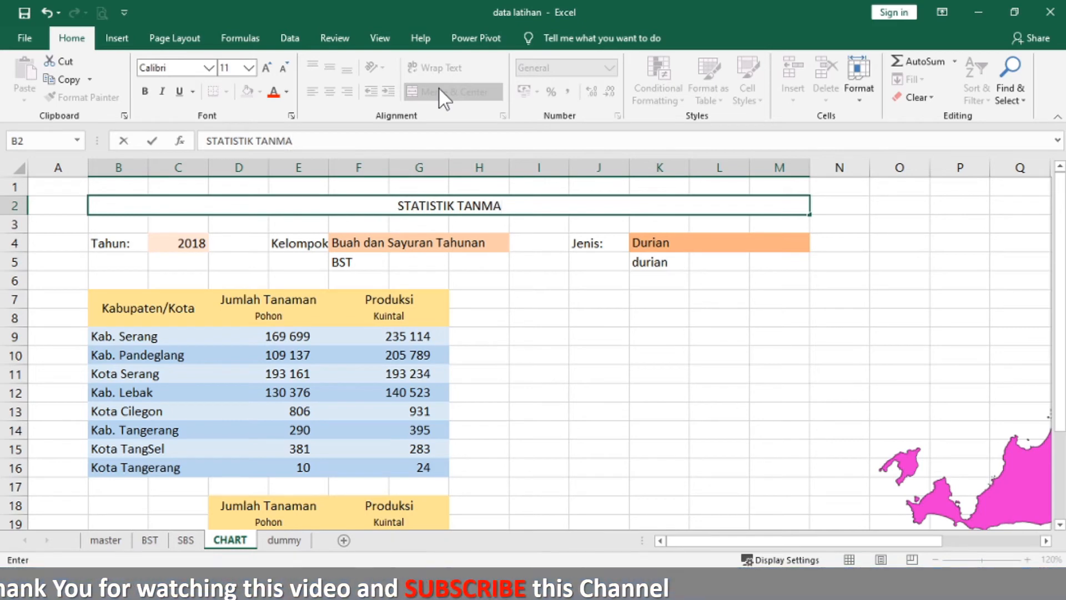
key(BackSpace)
key(BackSpace)
text(AMAN)
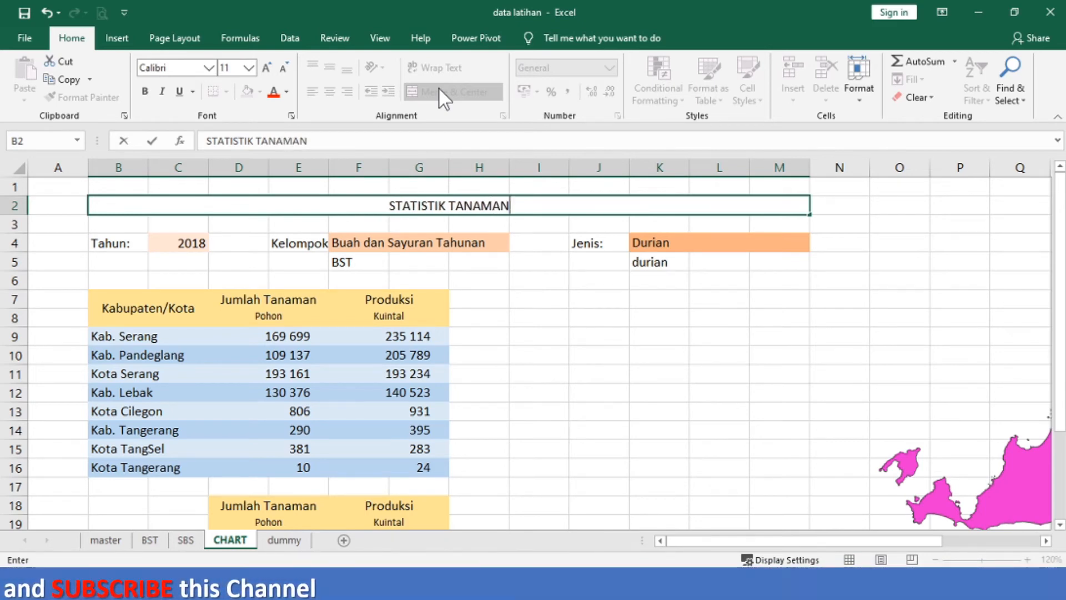
text( HORTIKU)
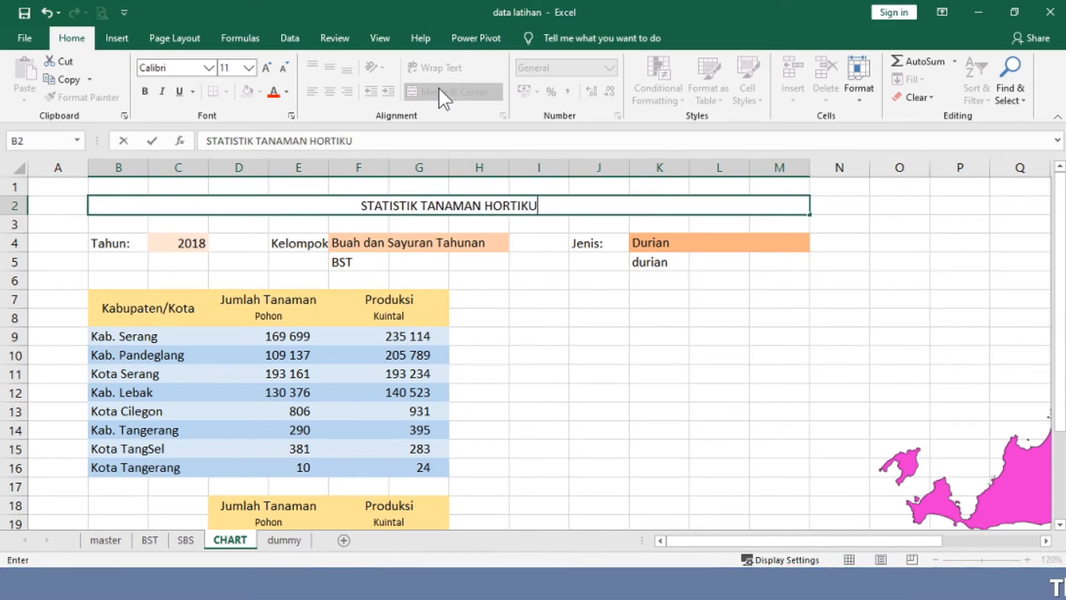
text(LTURA)
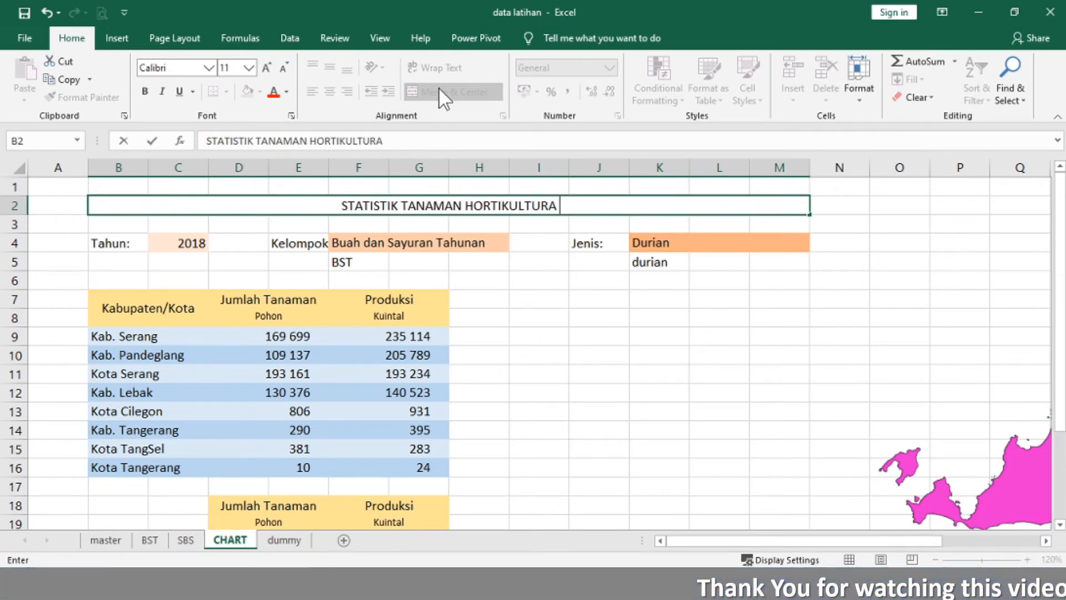
text( PROVINSI)
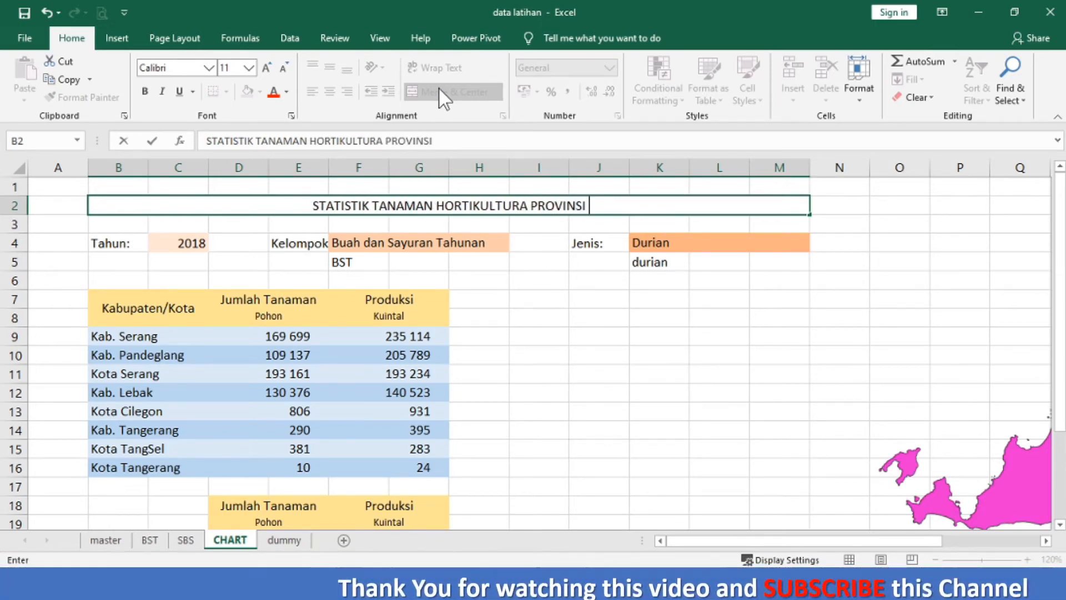
text( BANTEN)
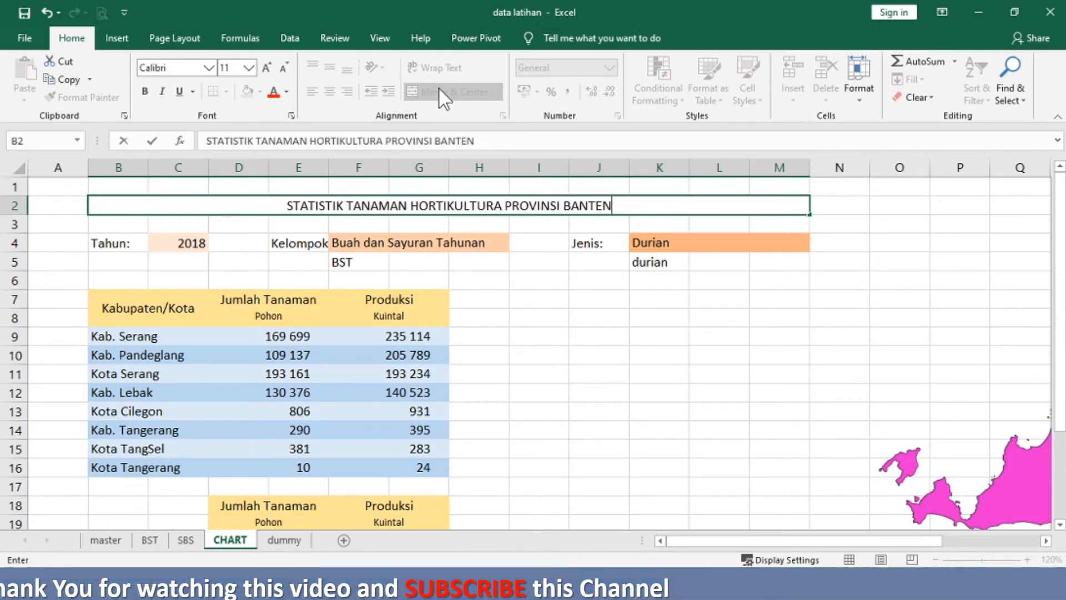
click(34, 217)
Step: Format the title in B2 as bold with a pale gold font colour and a dark green fill
click(105, 204)
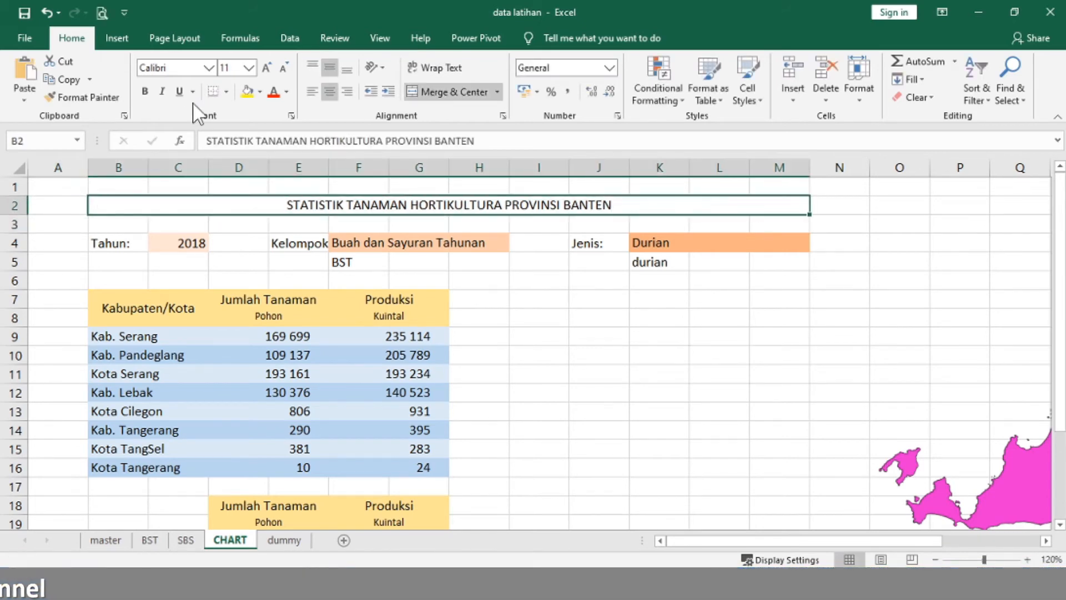
click(149, 92)
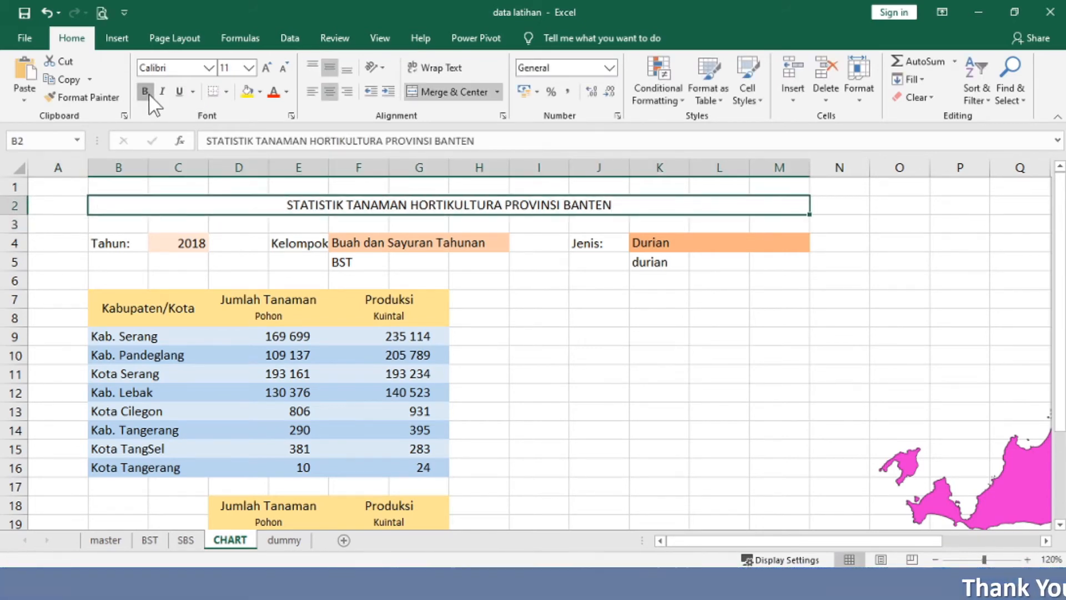
click(286, 93)
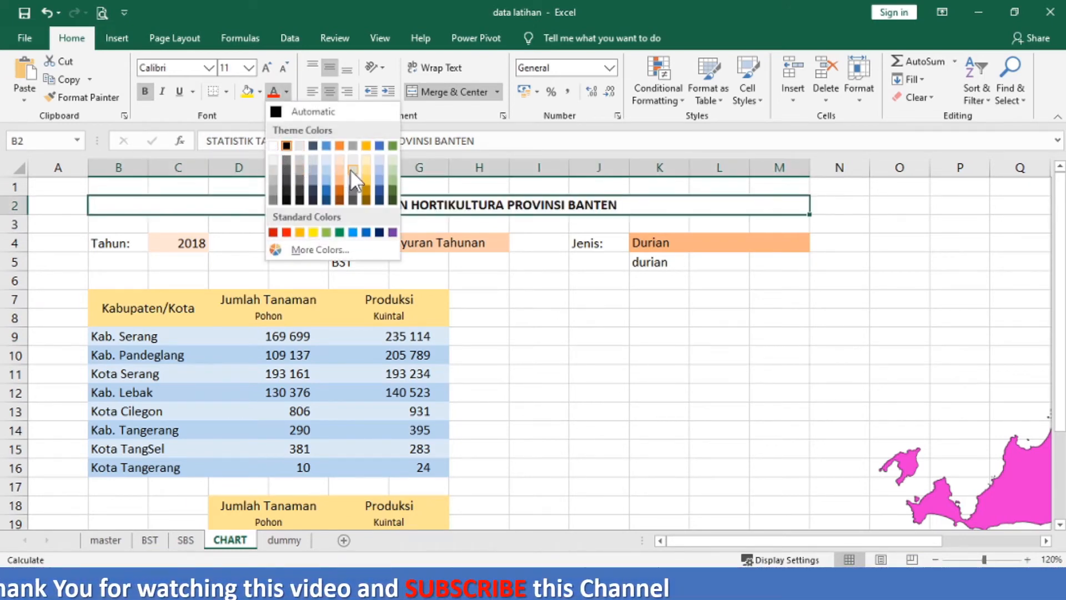
click(362, 157)
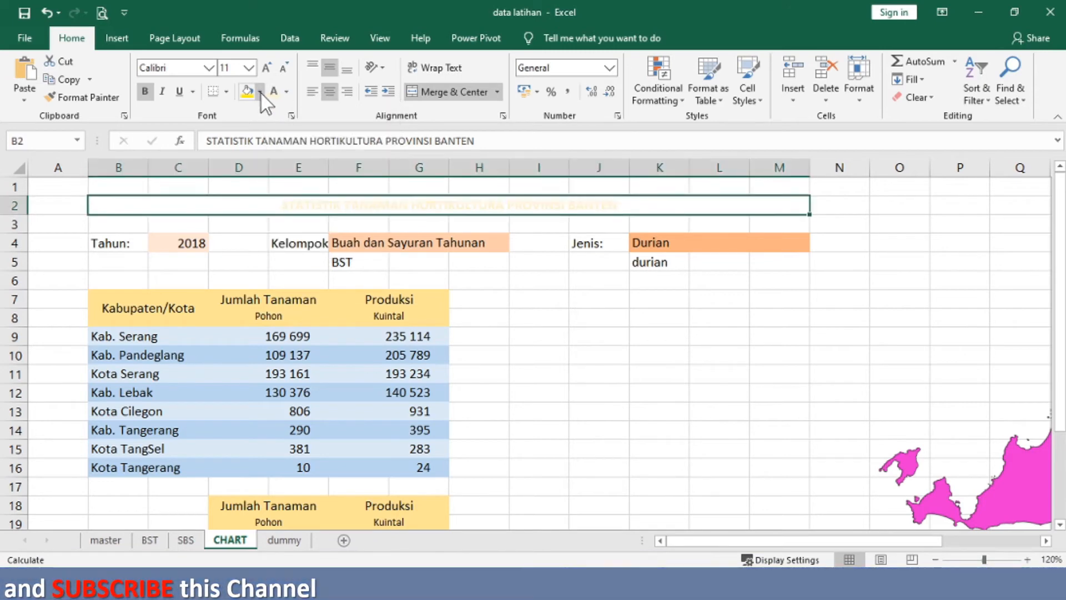
click(260, 93)
click(365, 179)
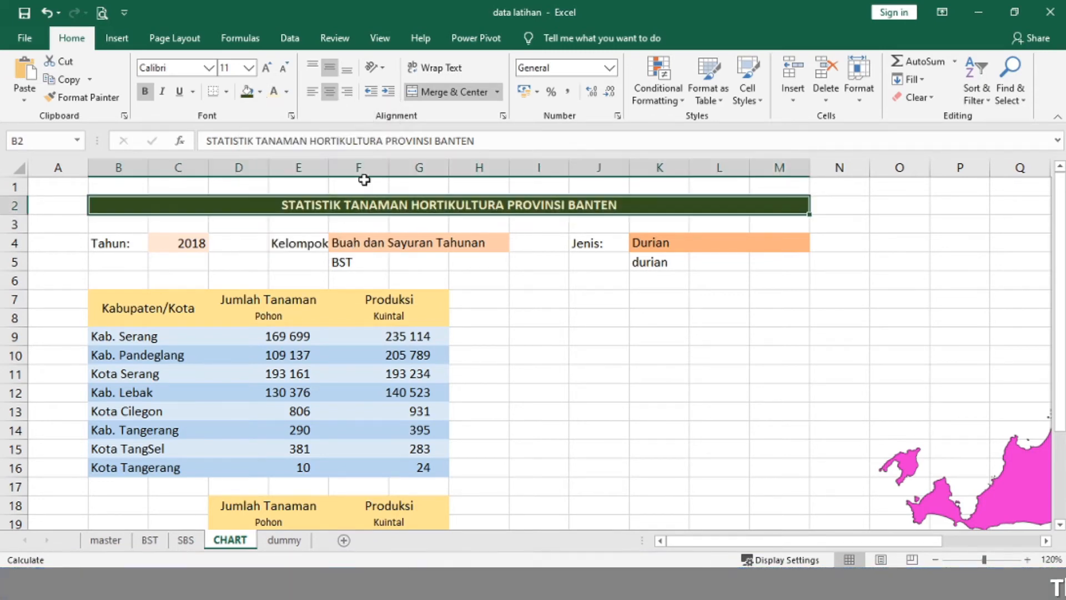
Step: Enlarge the title in B2 to font size 18
click(266, 68)
click(266, 68)
click(266, 68)
click(266, 67)
click(266, 68)
click(266, 67)
click(266, 68)
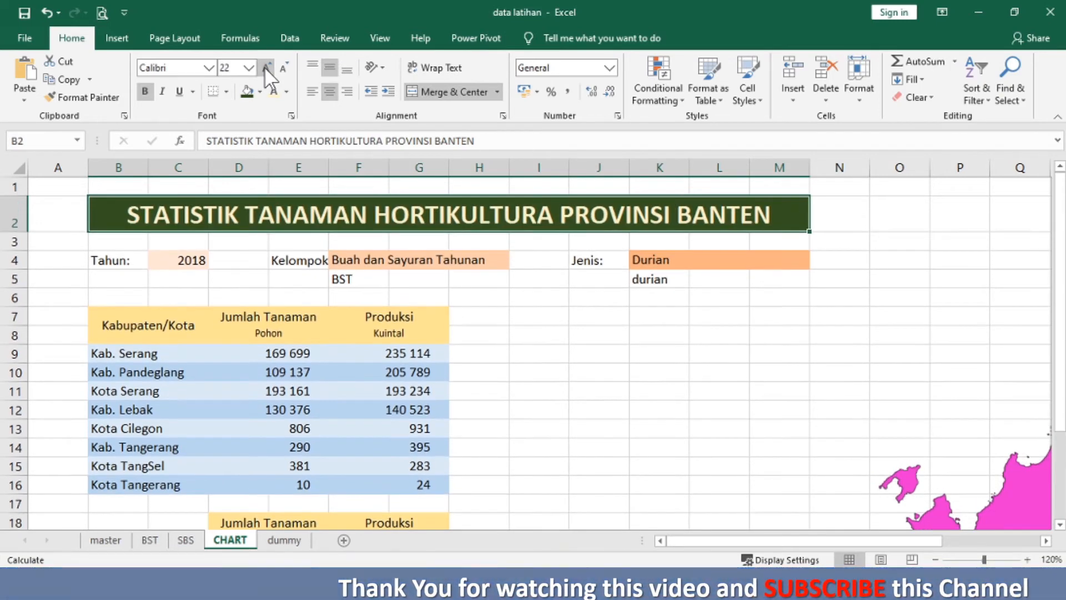
click(286, 69)
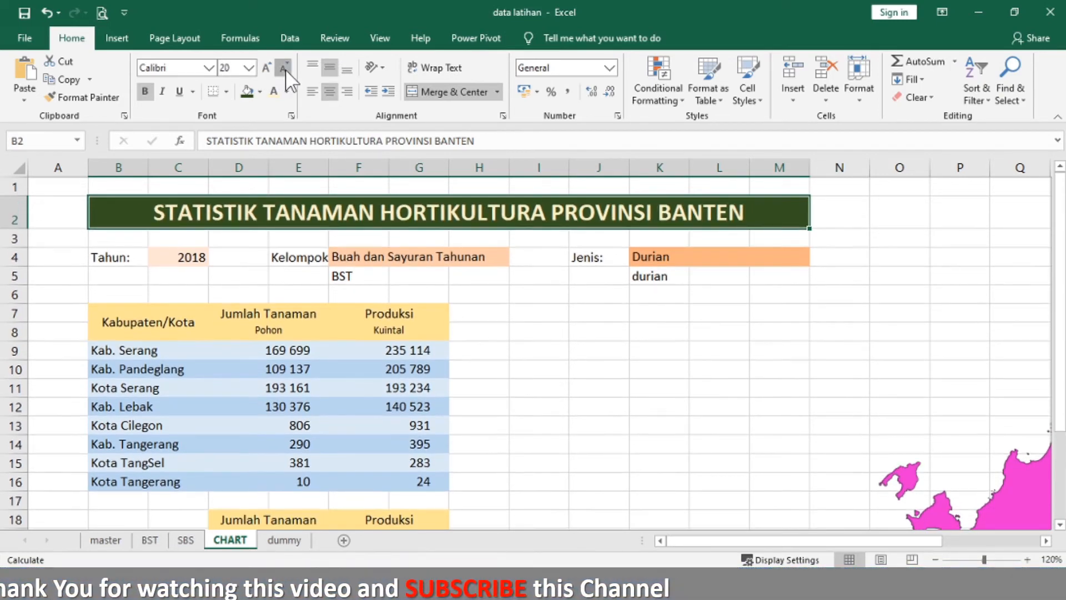
click(285, 68)
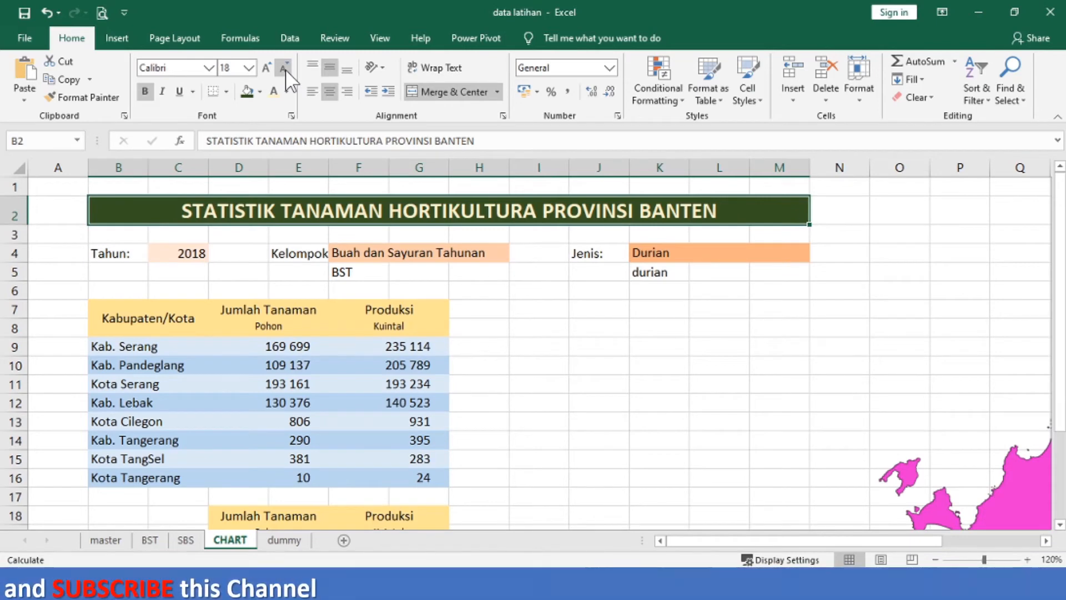
Step: Reduce the title in B2 to font size 16 and fit column B to its contents
click(284, 68)
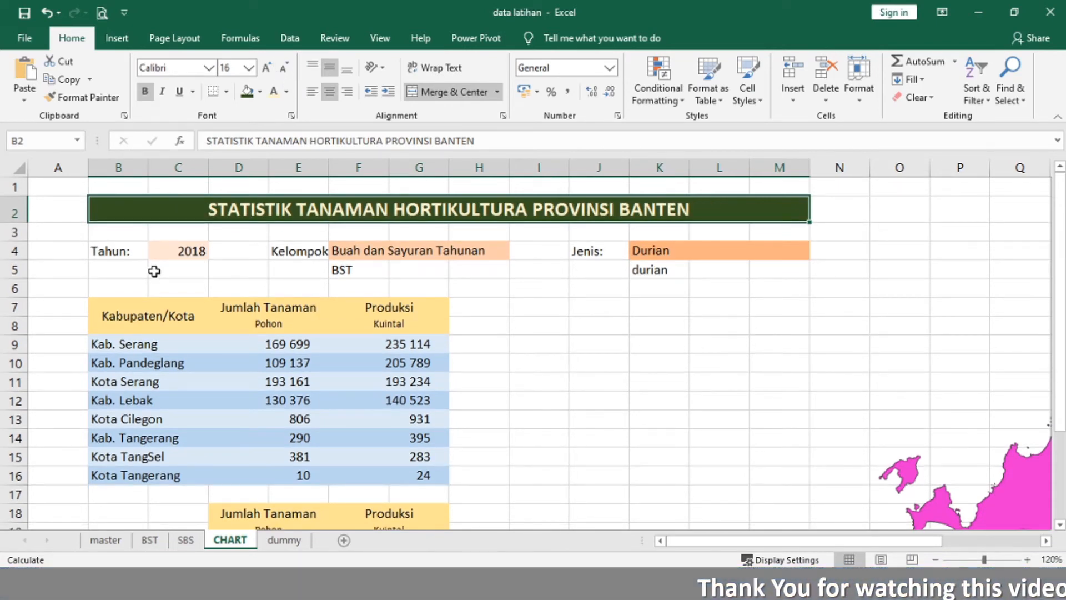
double_click(148, 170)
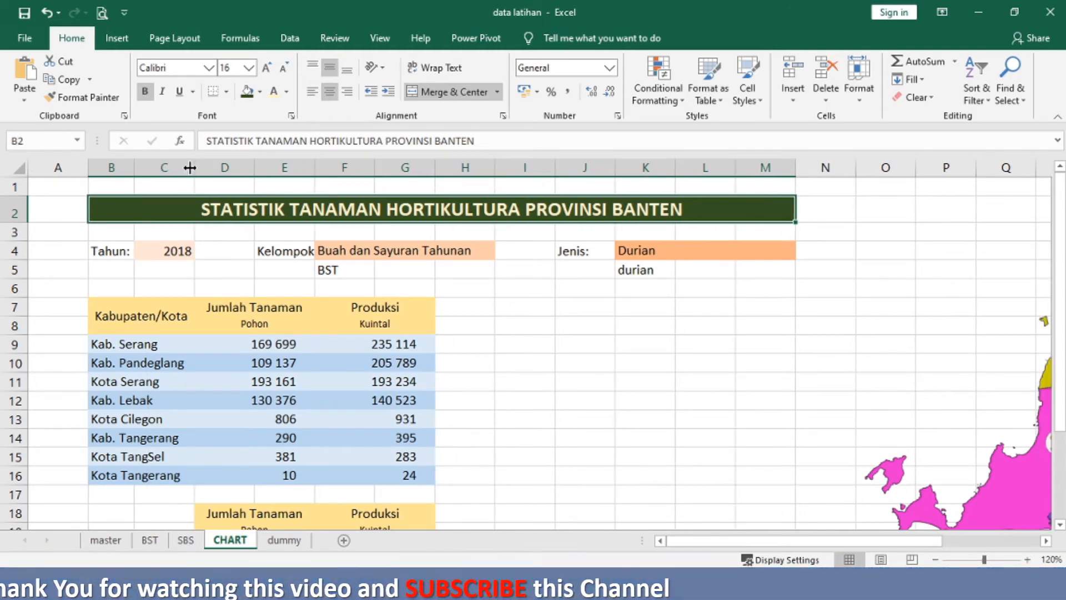
Step: Adjust the width of column C so the regency names in the table still fit
drag(194, 167, 169, 168)
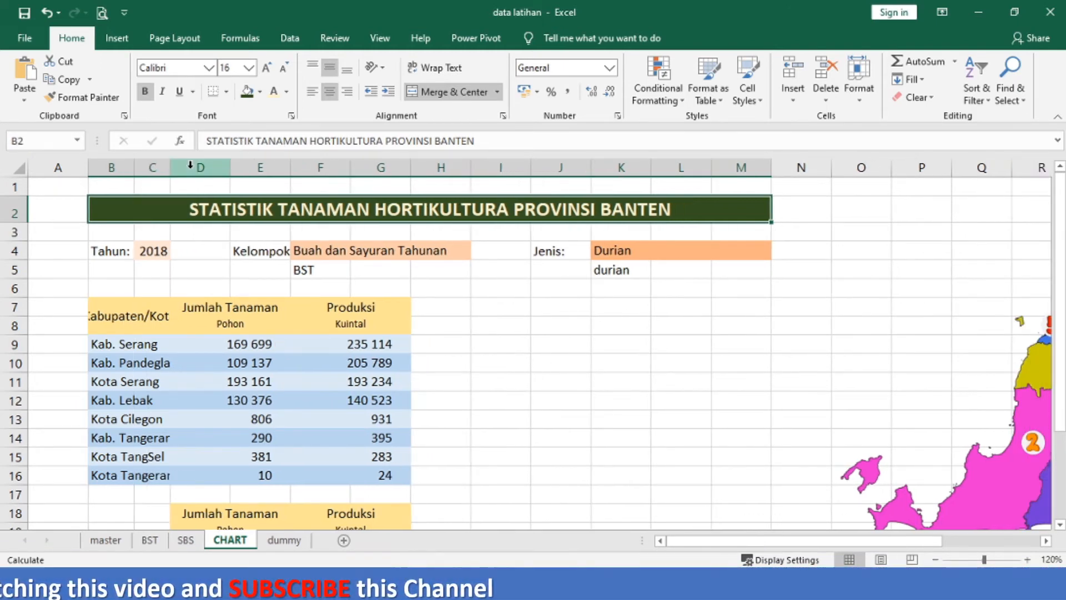
click(154, 168)
right_click(155, 167)
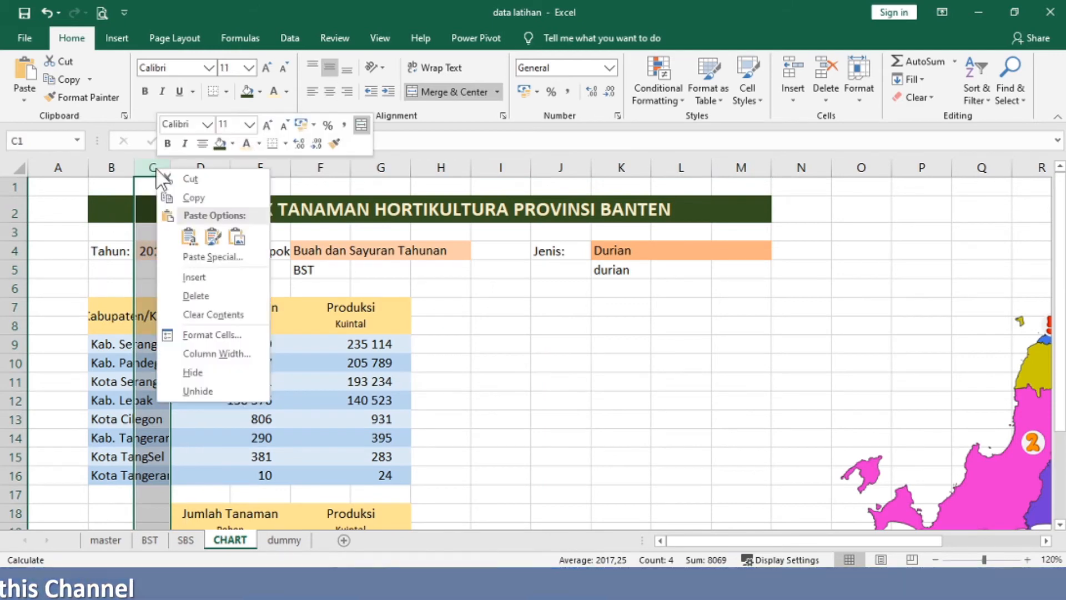
click(241, 353)
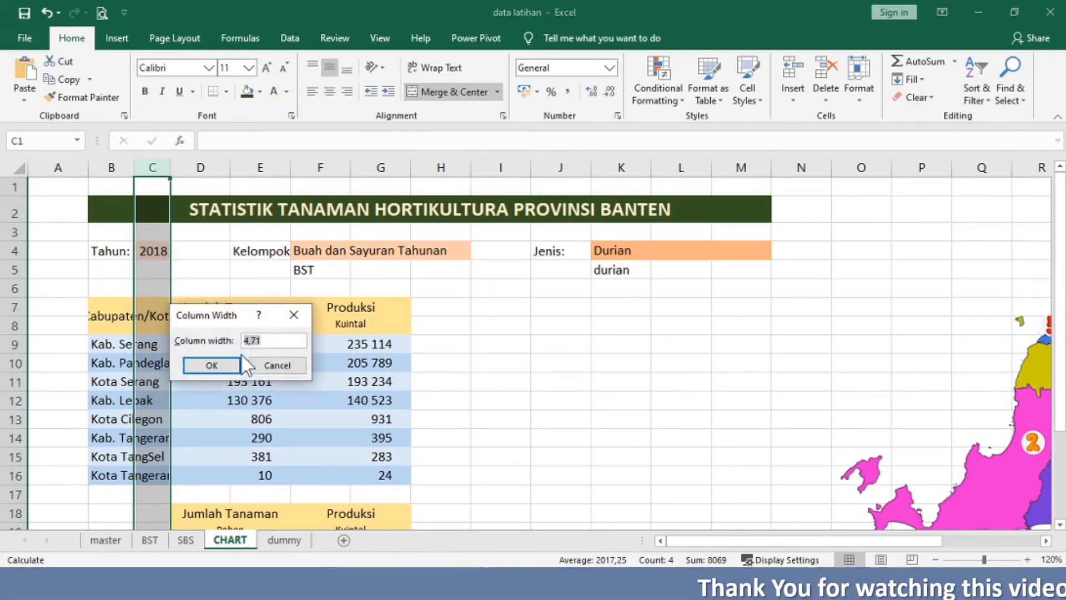
click(239, 363)
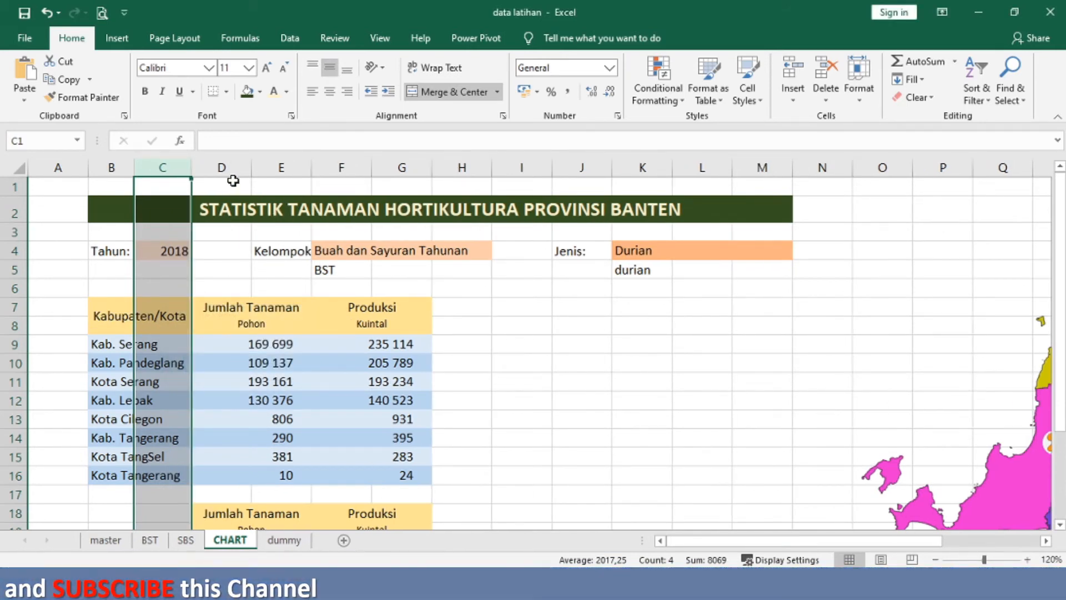
Step: Fit columns E and J to their contents and right-align the Tahun, Kelompok and Jenis labels in row 4
double_click(311, 170)
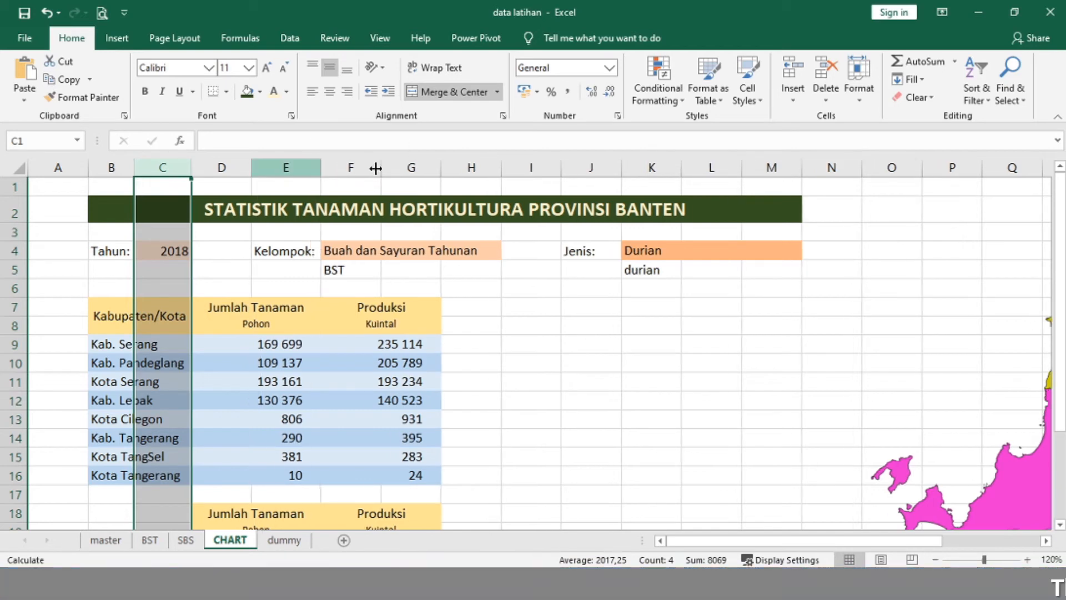
double_click(622, 170)
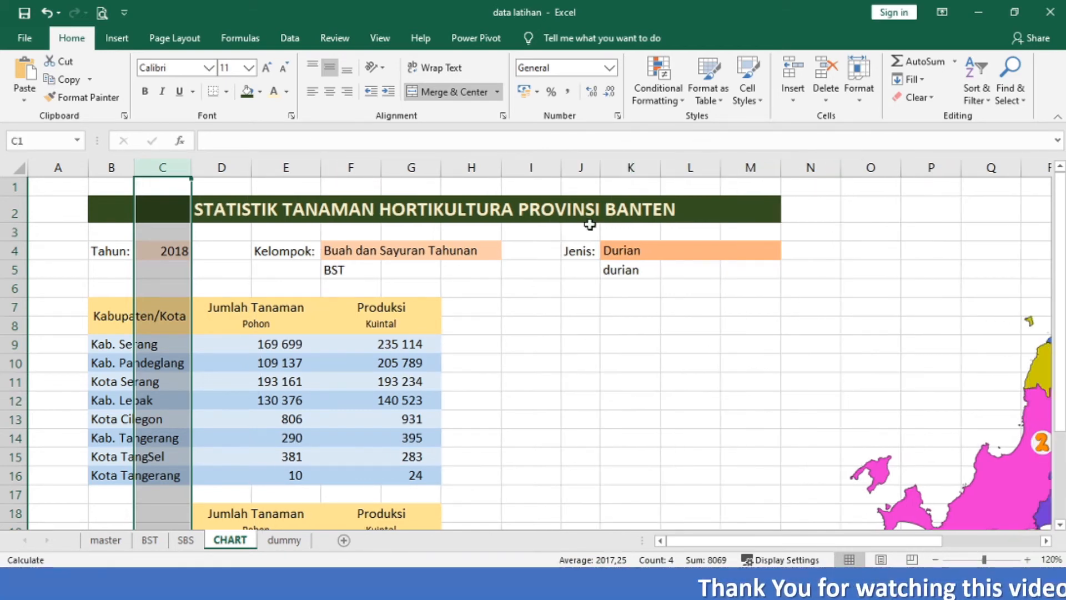
click(585, 252)
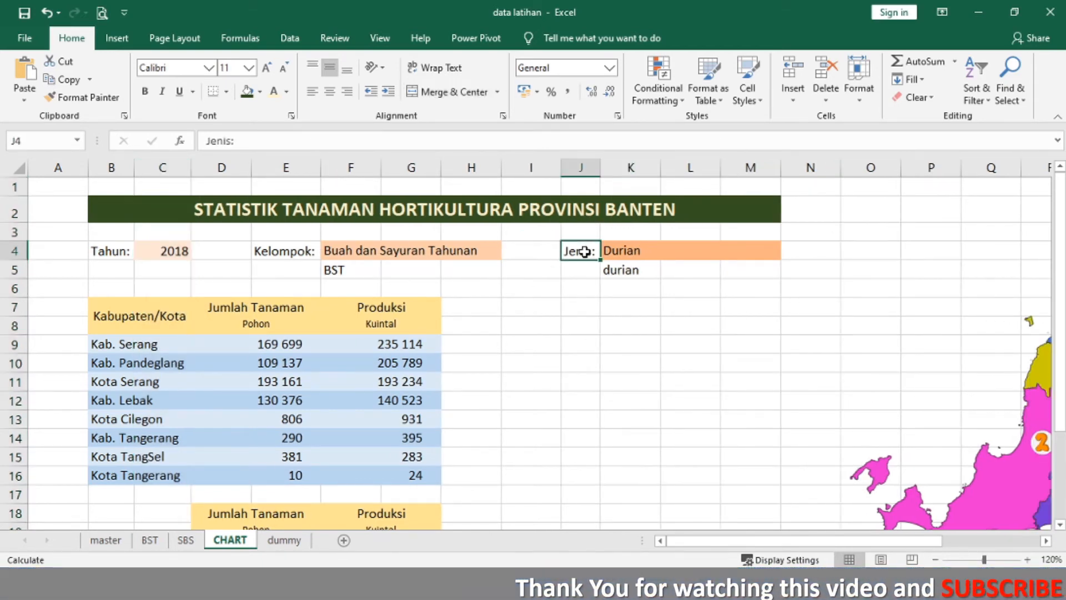
ctrl+click(288, 250)
ctrl+click(123, 251)
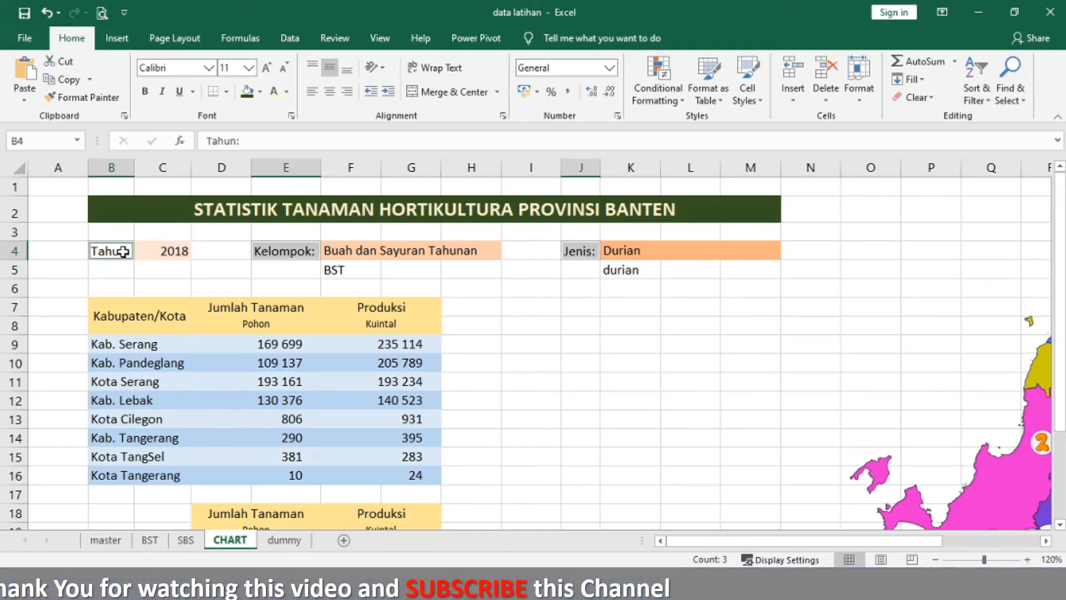
click(346, 91)
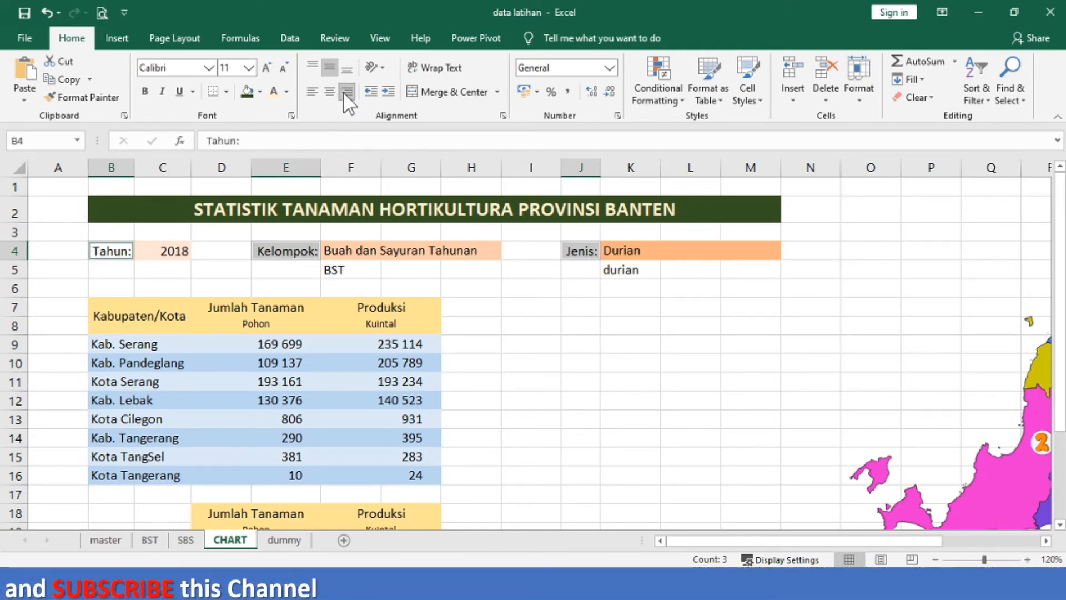
Step: Make columns F to H slightly narrower with one uniform column width
click(414, 255)
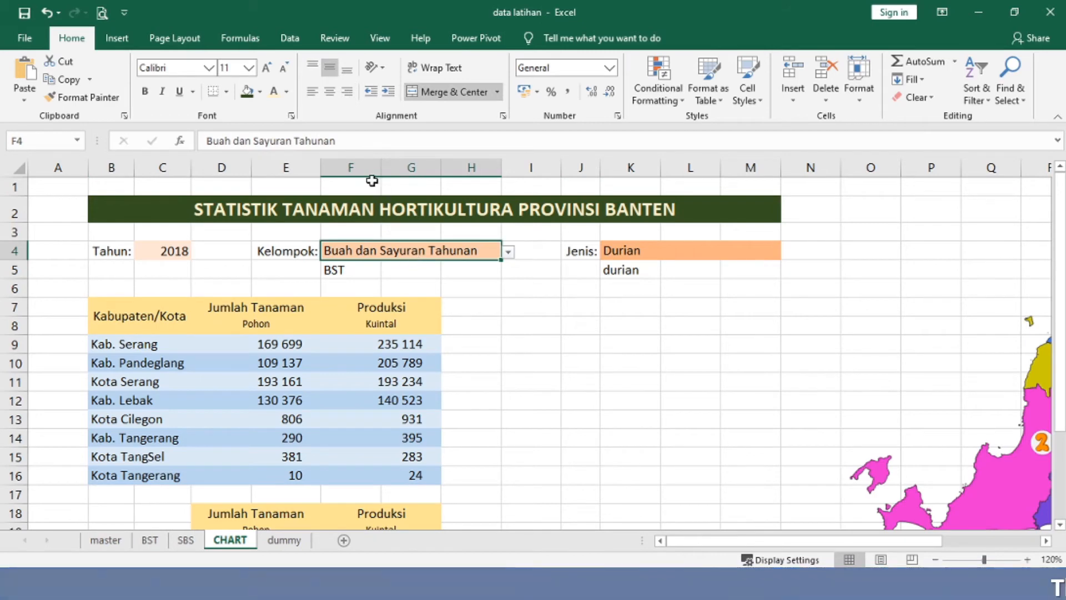
click(369, 168)
shift+click(482, 167)
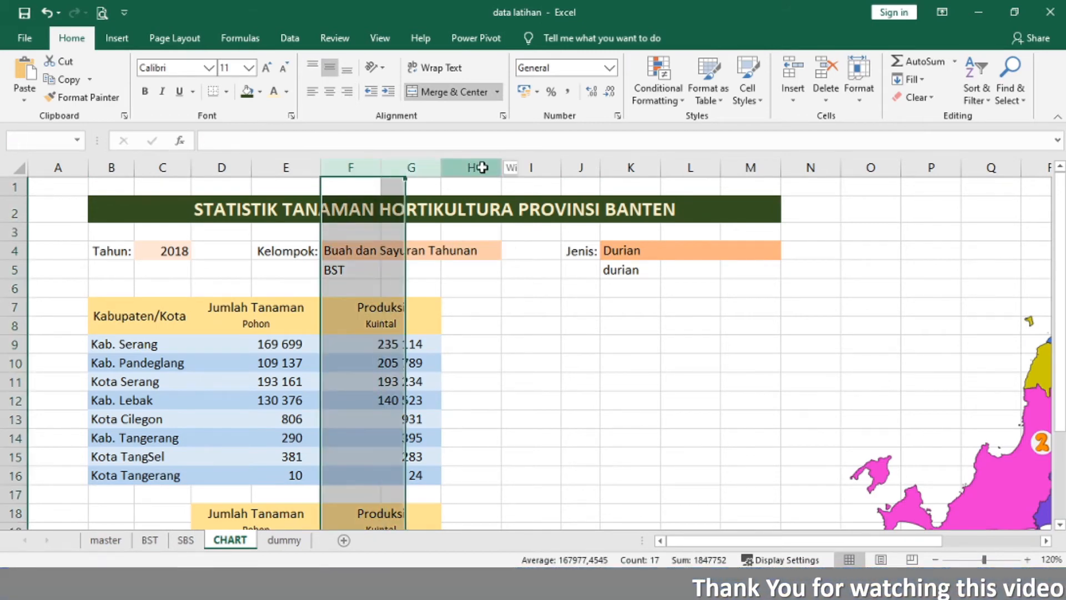
right_click(482, 167)
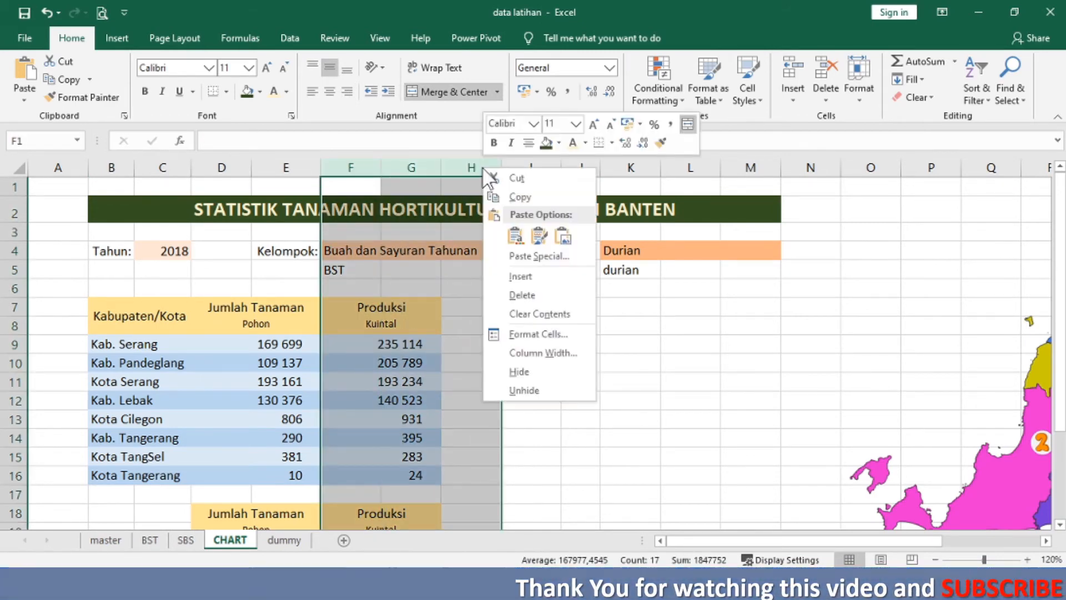
click(522, 353)
key(Return)
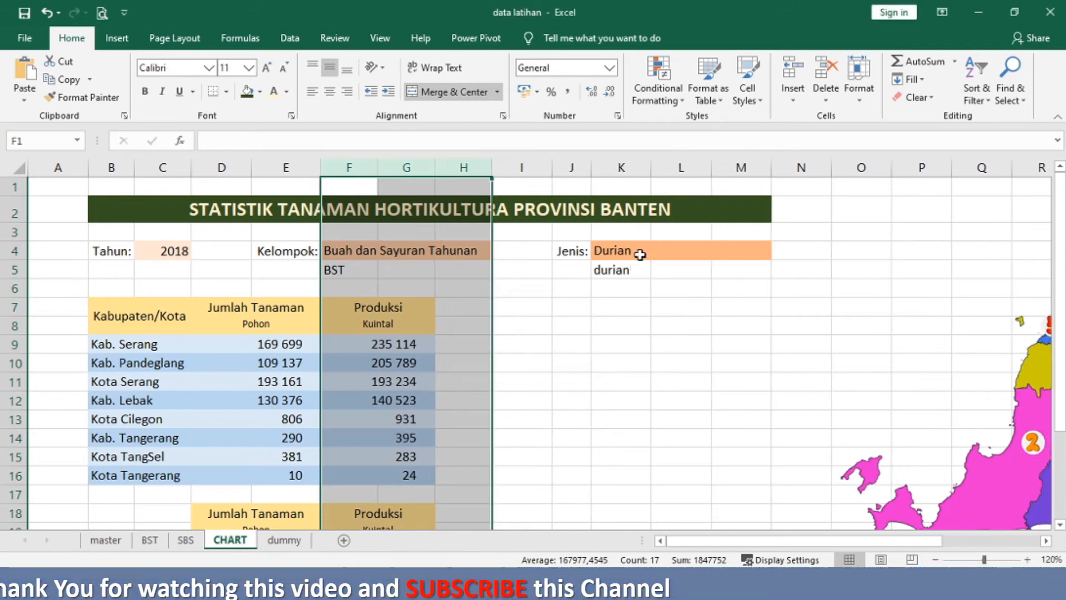
Step: Set the width of columns K to M to 8
drag(619, 166, 728, 166)
right_click(728, 167)
click(790, 344)
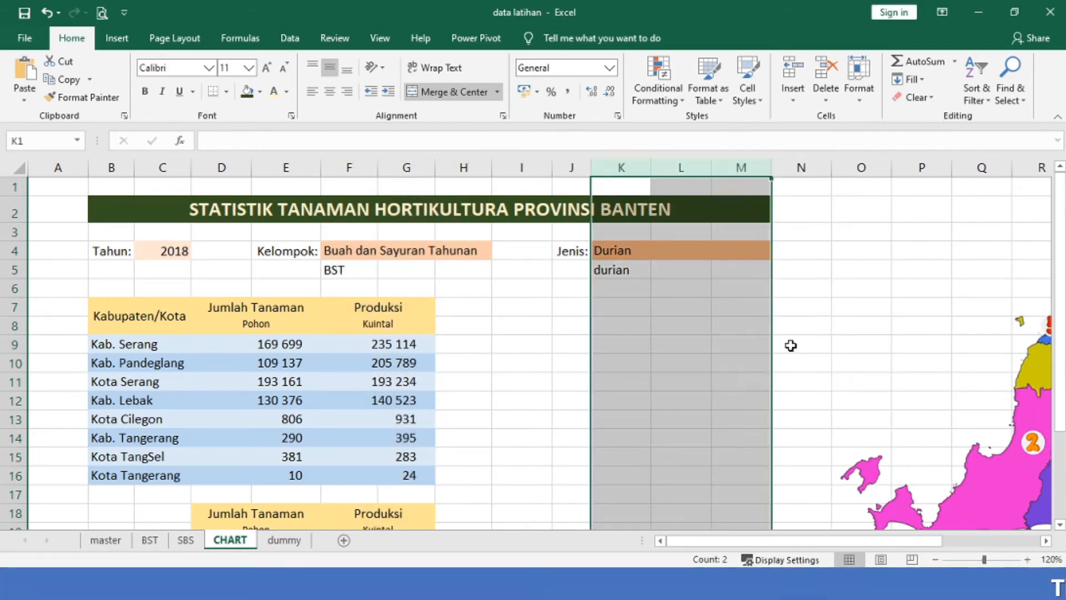
text(8)
key(Return)
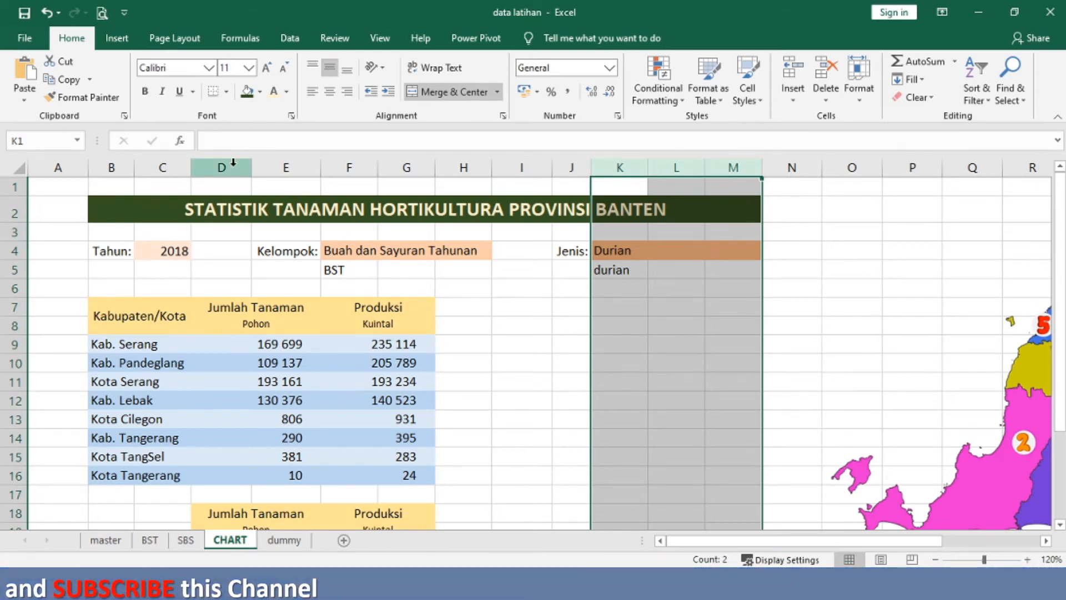
Step: Move the yearly totals table from C18:G22 down so that it starts at cell C28
click(526, 334)
key(Down)
key(Down)
key(Down)
key(Down)
key(Down)
key(Down)
key(Down)
key(Down)
key(Down)
key(Down)
key(Down)
key(Down)
key(Down)
key(Down)
key(Down)
key(Down)
key(Down)
key(Down)
key(Down)
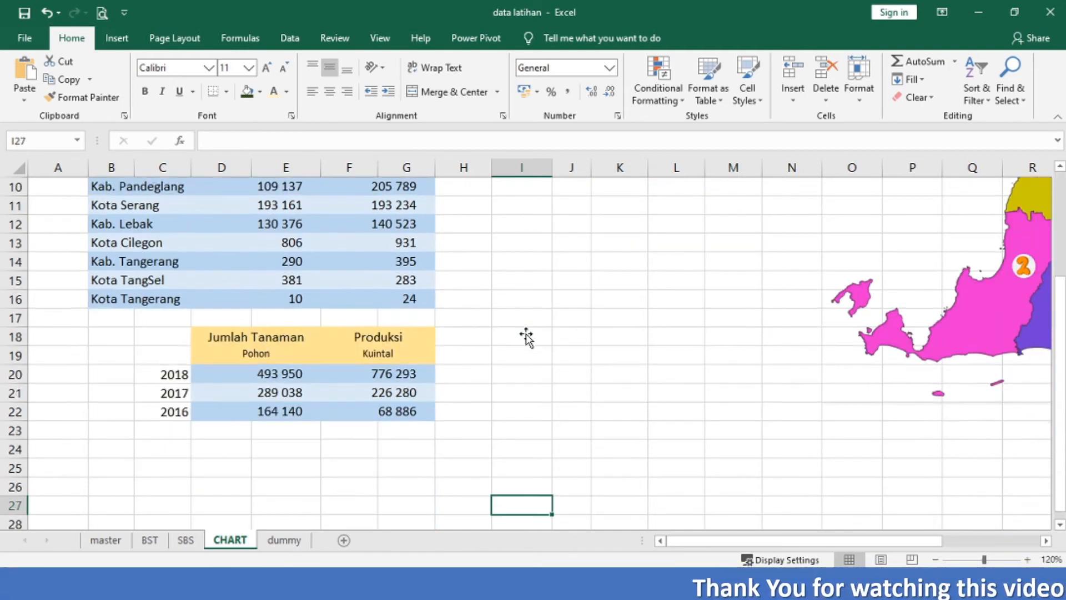
key(Down)
key(Down)
key(Down)
key(Down)
click(175, 258)
key(shift+Right)
key(shift+Right)
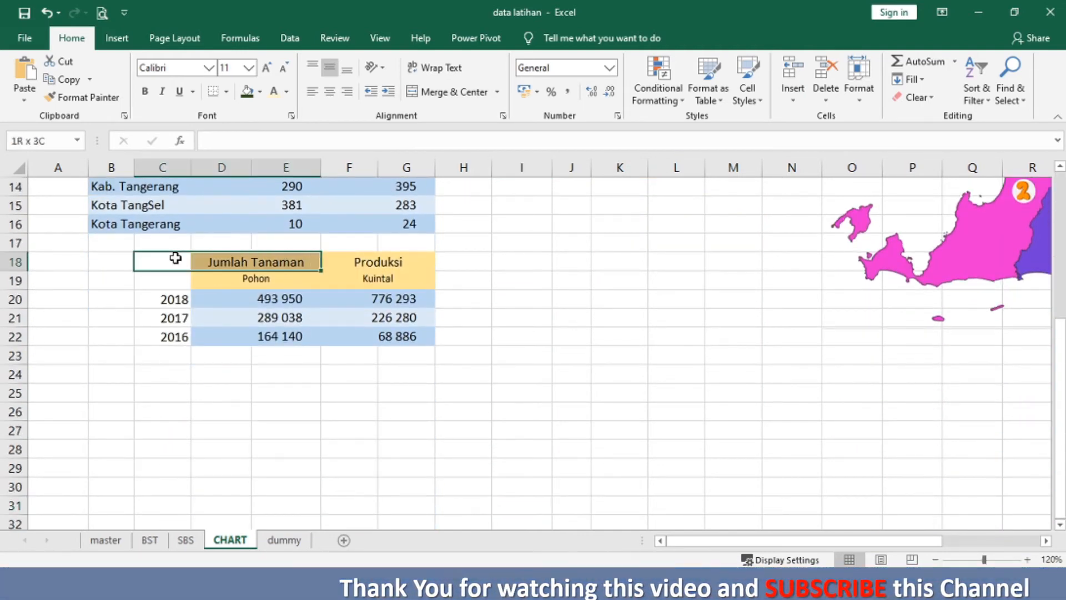
key(shift+Down)
key(shift+Down)
key(shift+Down)
key(shift+Down)
key(ctrl+c)
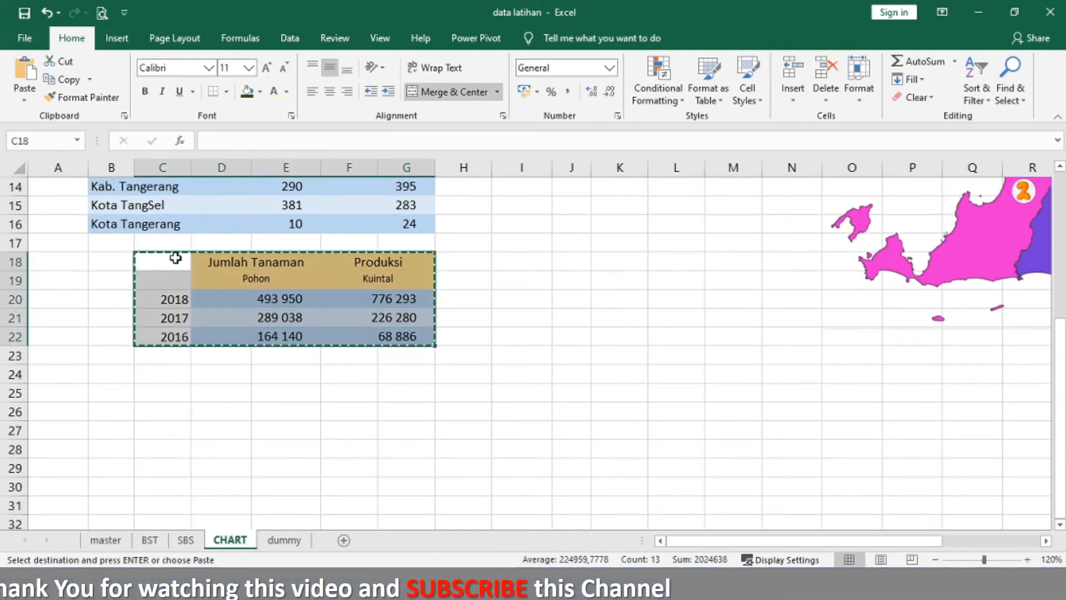
key(Down)
key(Down)
key(Down)
key(Down)
key(Down)
key(Down)
key(Down)
key(Down)
key(Down)
key(Down)
key(Down)
key(Down)
key(Up)
key(Up)
key(Up)
key(Up)
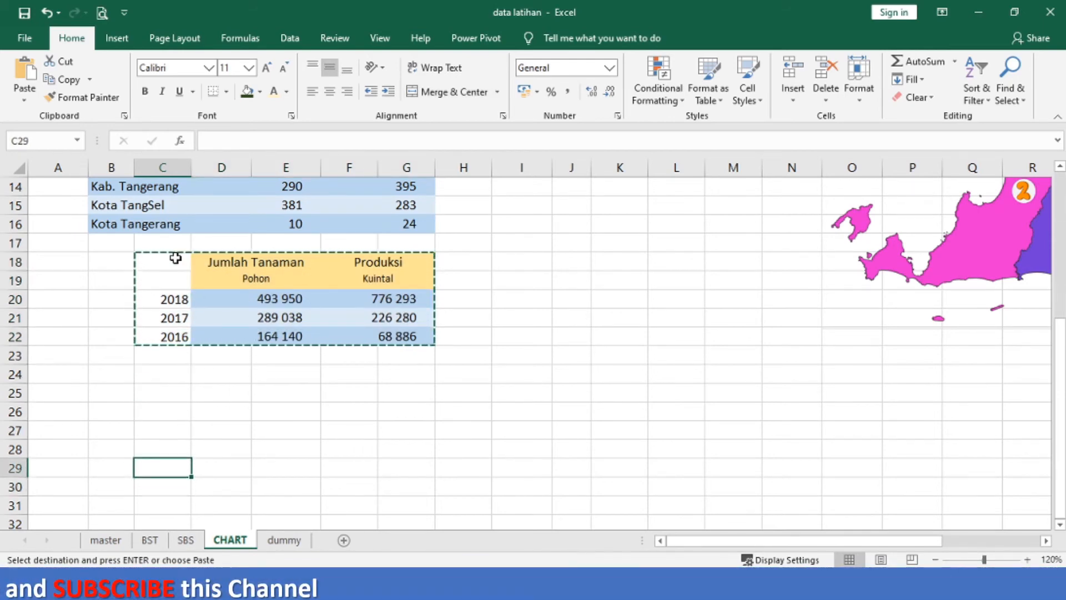
key(Down)
key(Down)
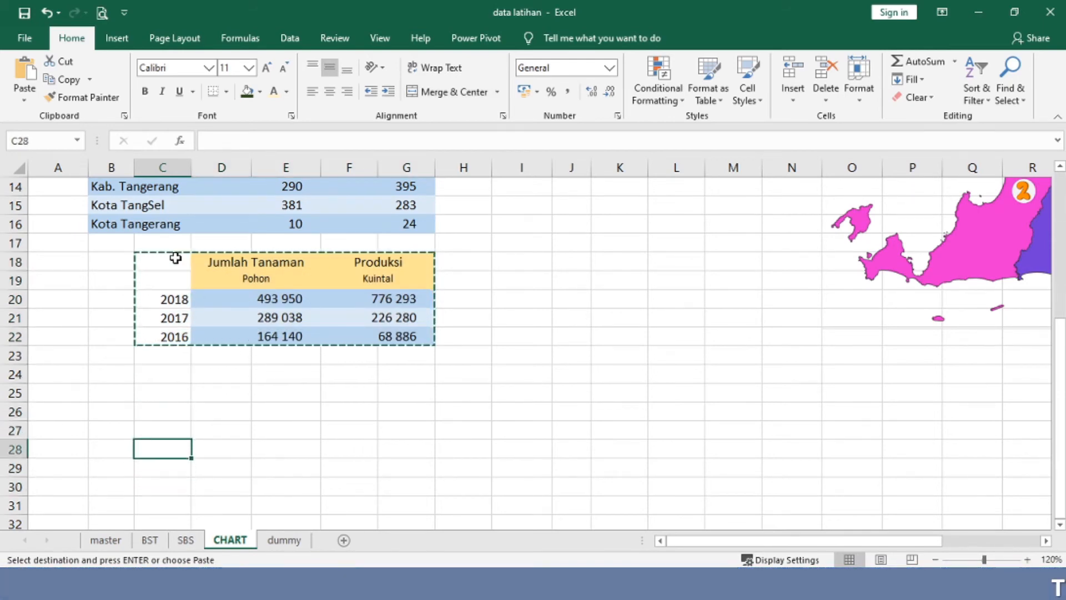
key(Return)
Step: Set the height of rows 1 and 3, above and below the title, to 5
key(Up)
key(Up)
key(Up)
key(Up)
key(Up)
key(Up)
key(Up)
key(Up)
key(Up)
key(Up)
key(Up)
key(Up)
key(Up)
key(Up)
key(Up)
key(Up)
key(Up)
key(Up)
key(Up)
key(Up)
key(Up)
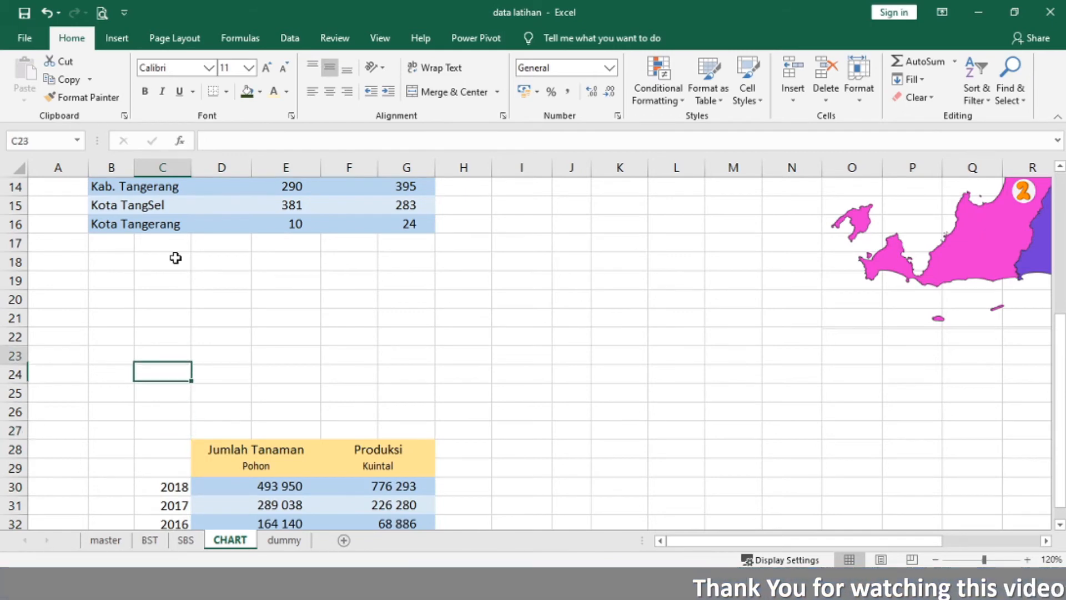
key(Down)
key(Down)
key(Down)
key(Down)
key(Down)
key(Down)
key(Down)
key(Down)
key(Down)
key(Down)
key(Down)
key(Down)
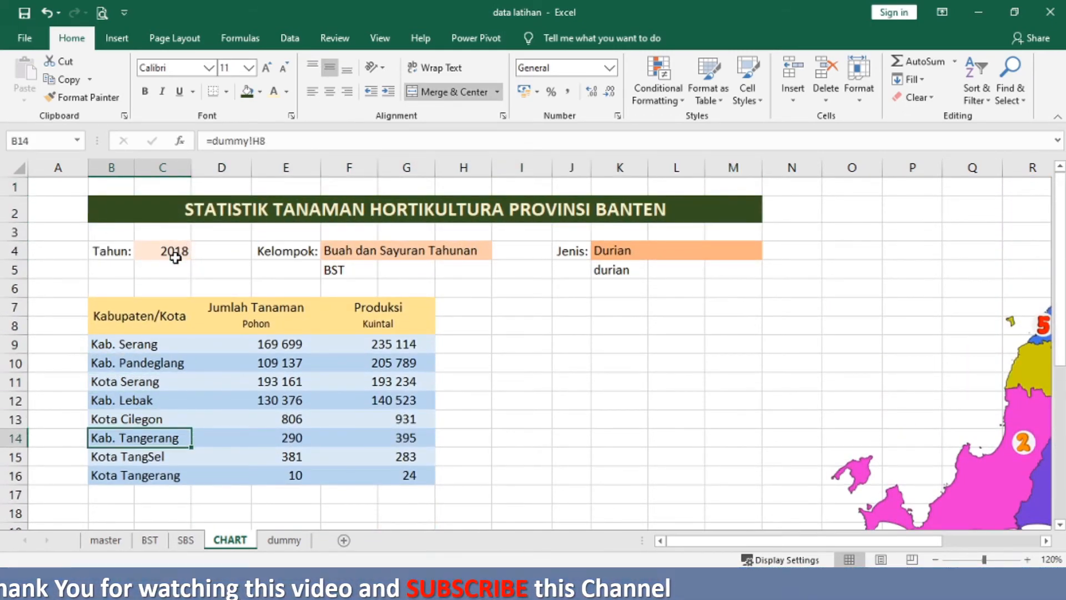
click(15, 187)
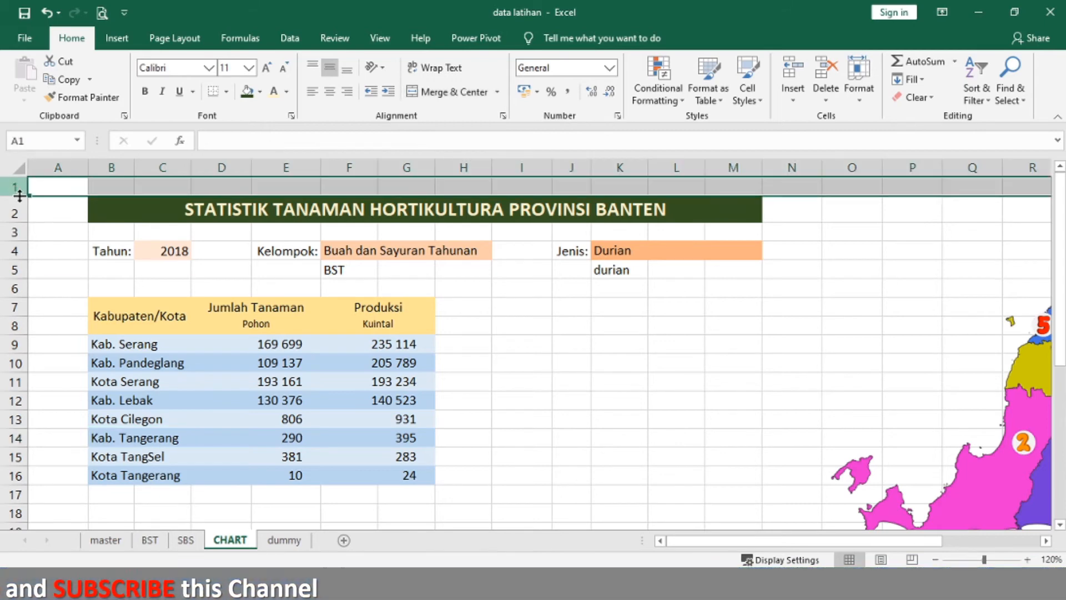
ctrl+click(18, 231)
right_click(19, 231)
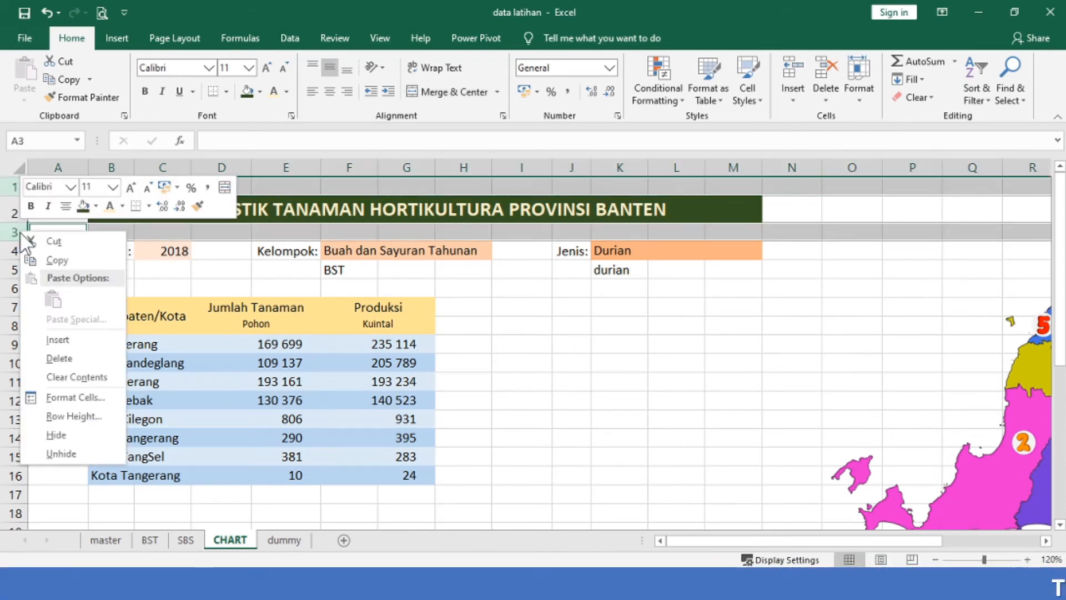
click(74, 416)
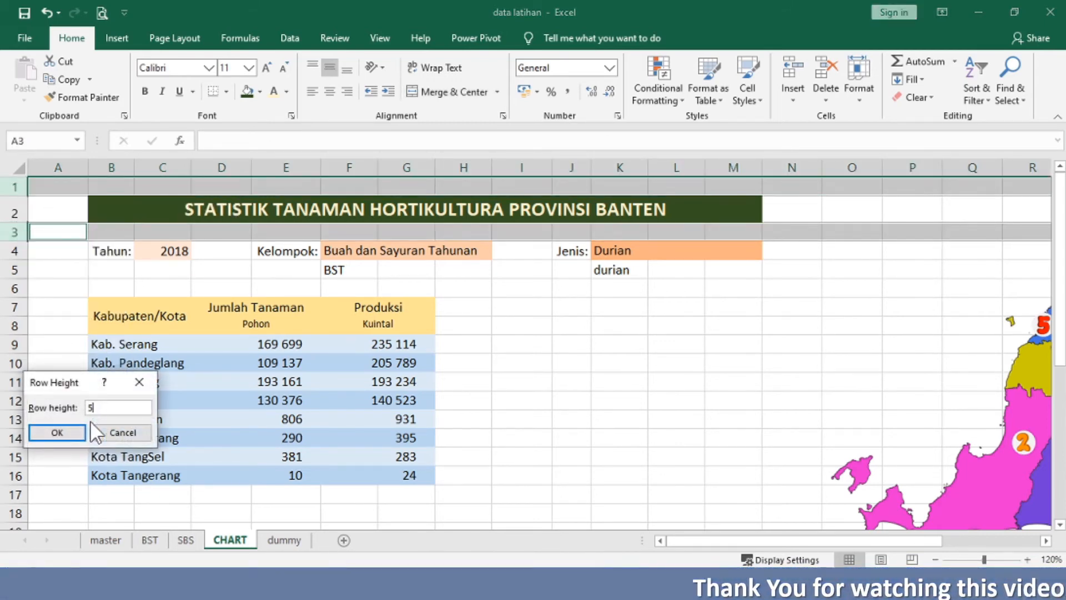
key(Return)
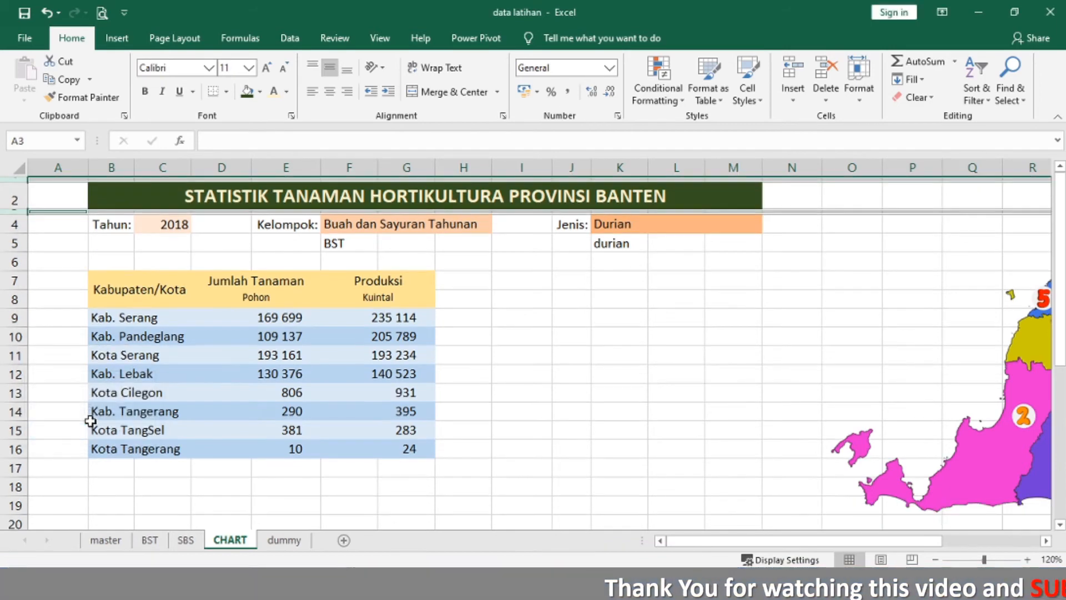
Step: Reduce the height of row 6 above the regency table to a thin spacer
click(14, 262)
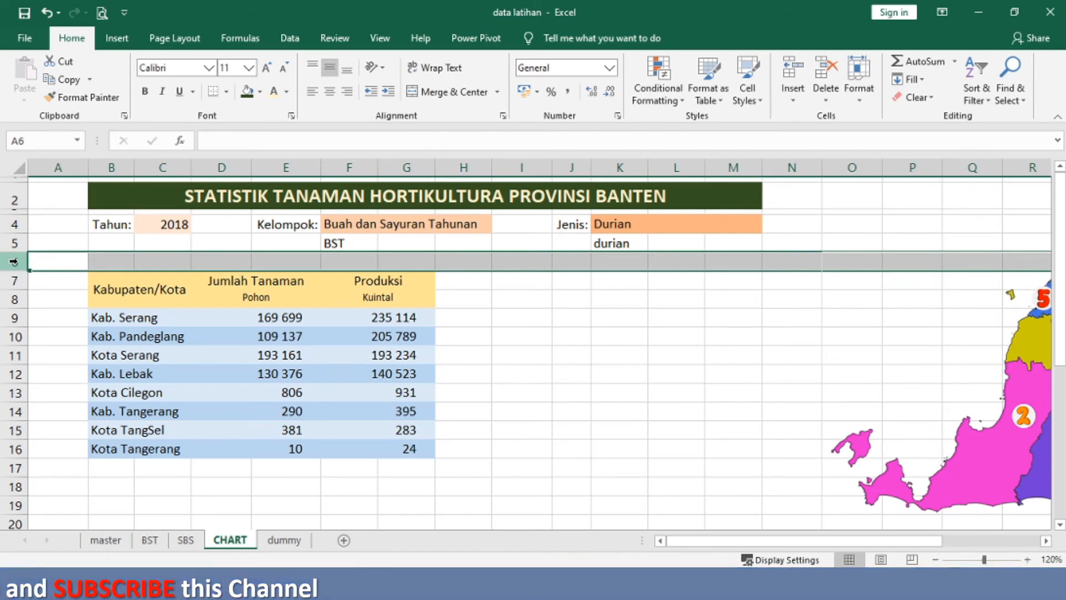
right_click(14, 261)
click(78, 446)
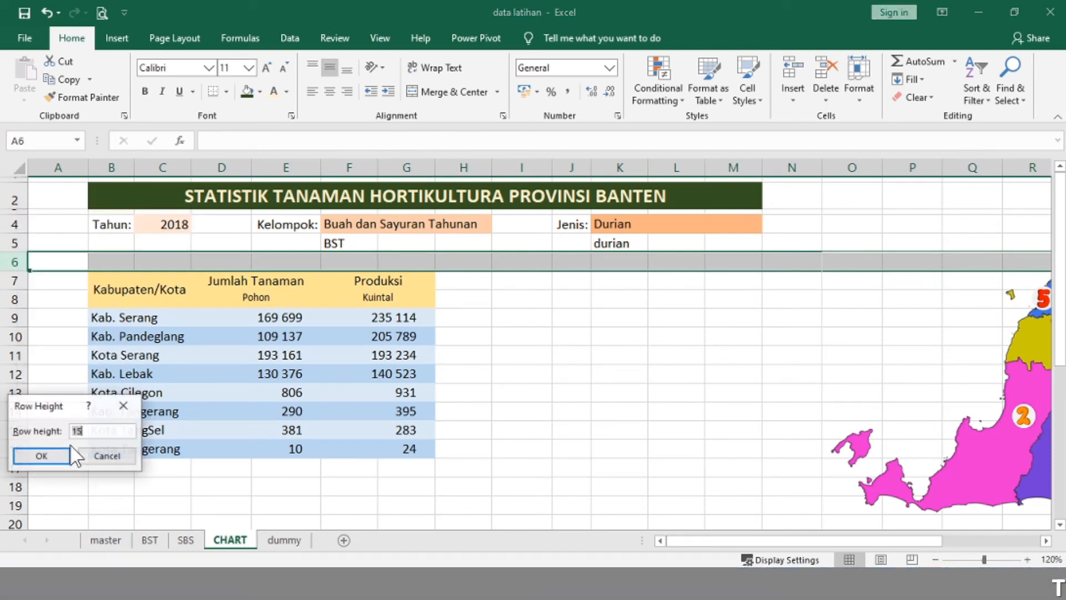
text(0)
key(Return)
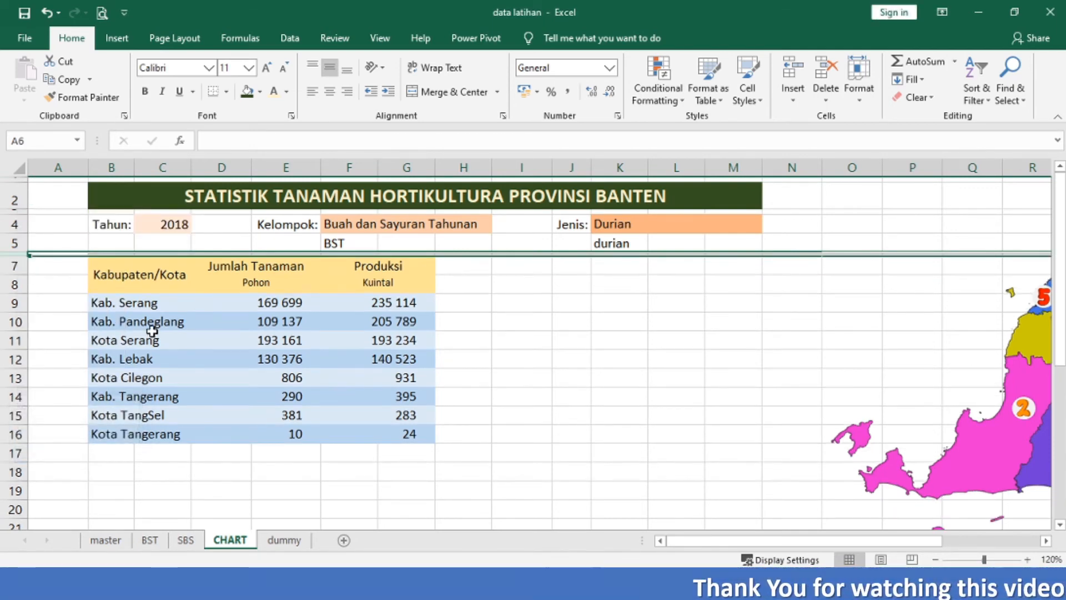
Step: Set the width of columns A and N, the margins on both sides of the dashboard, to 1
click(61, 167)
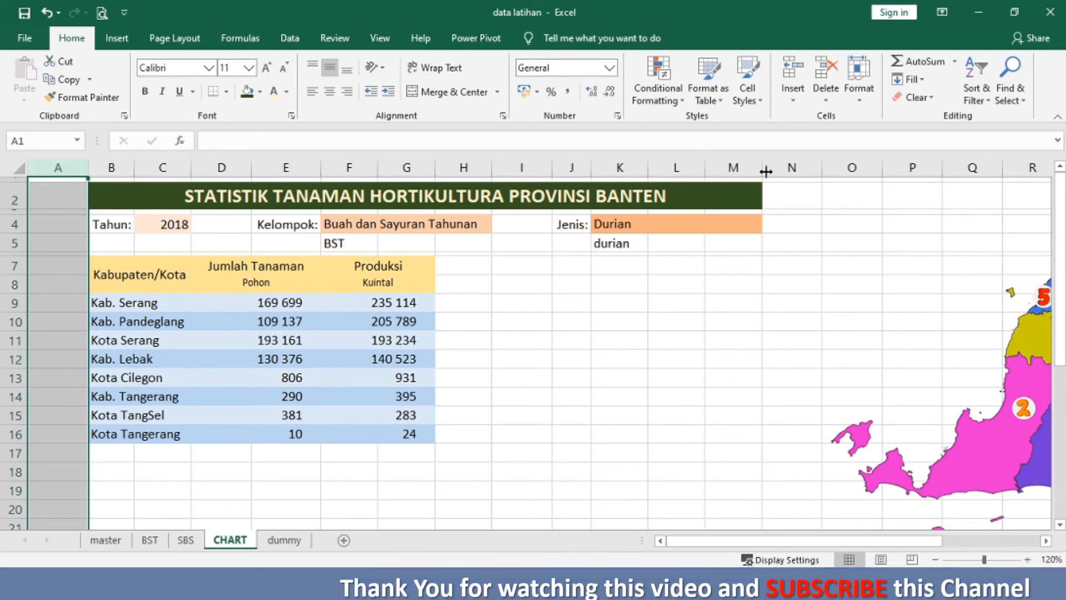
click(859, 307)
click(785, 167)
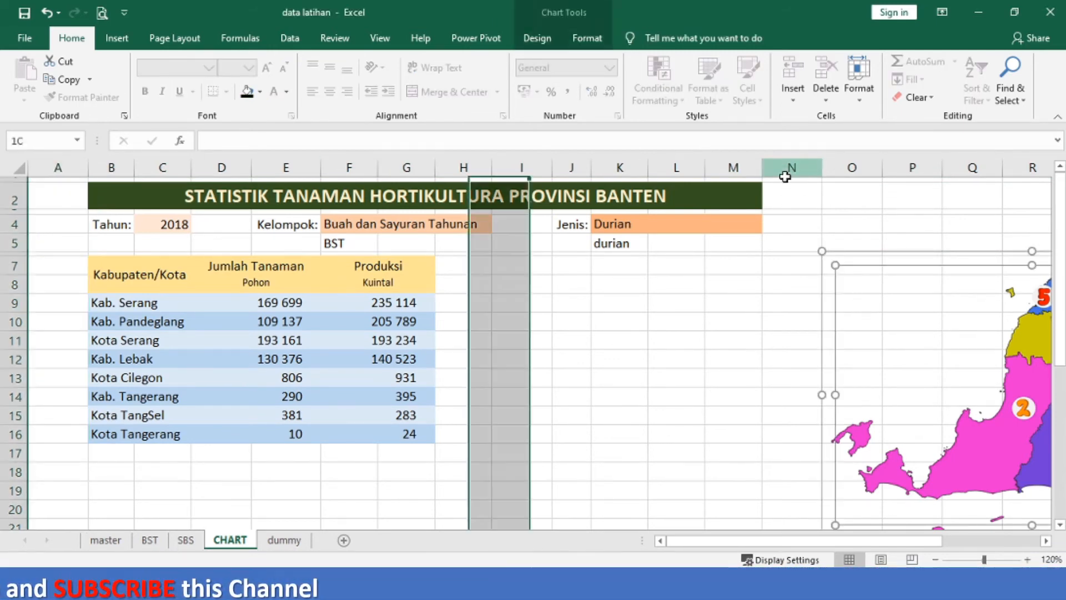
right_click(72, 170)
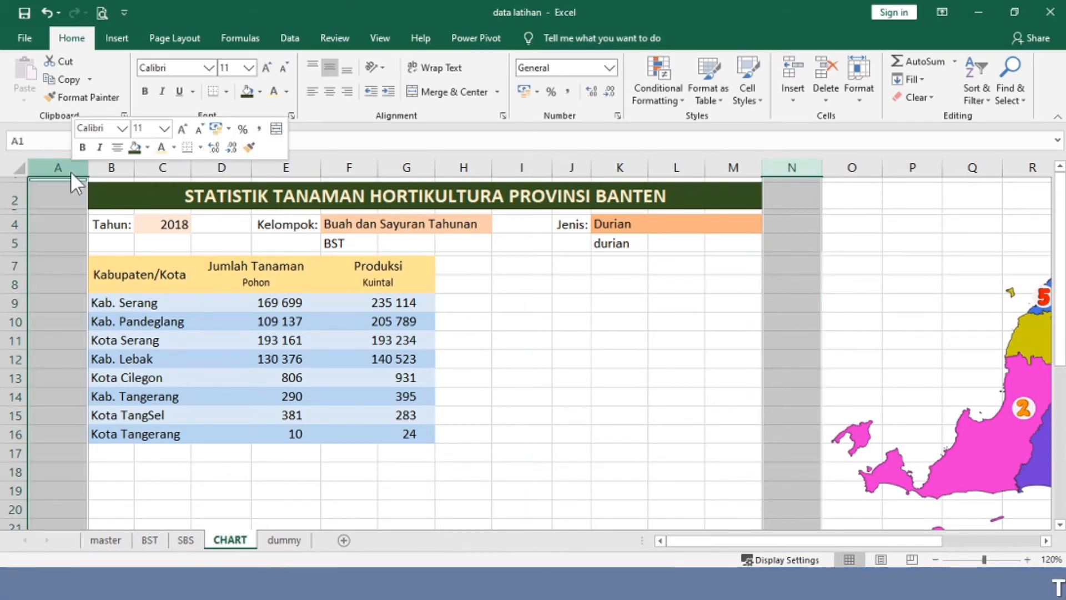
click(132, 358)
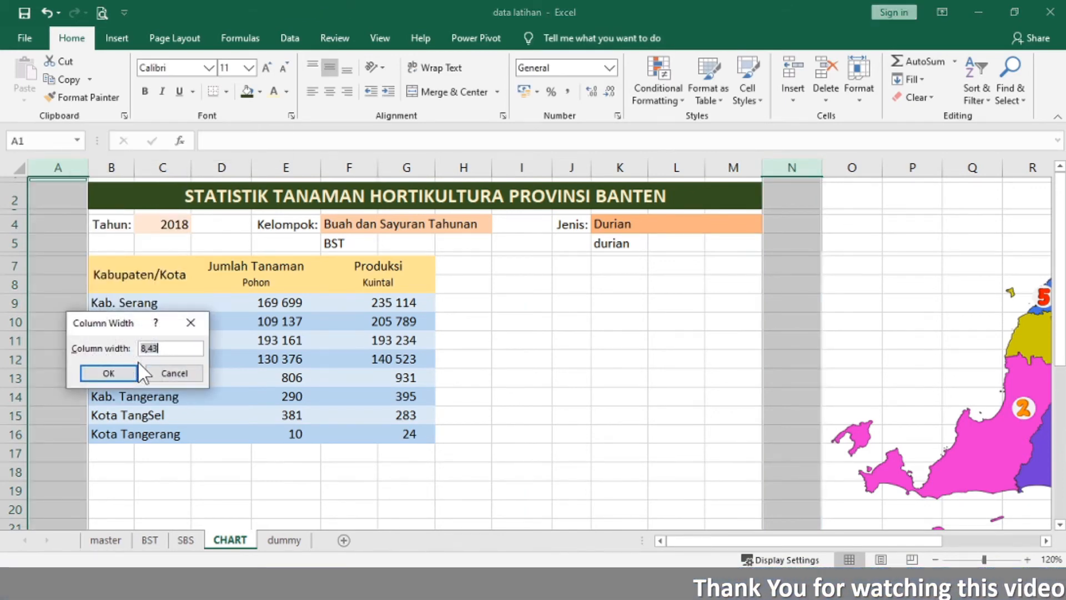
text(1)
click(135, 368)
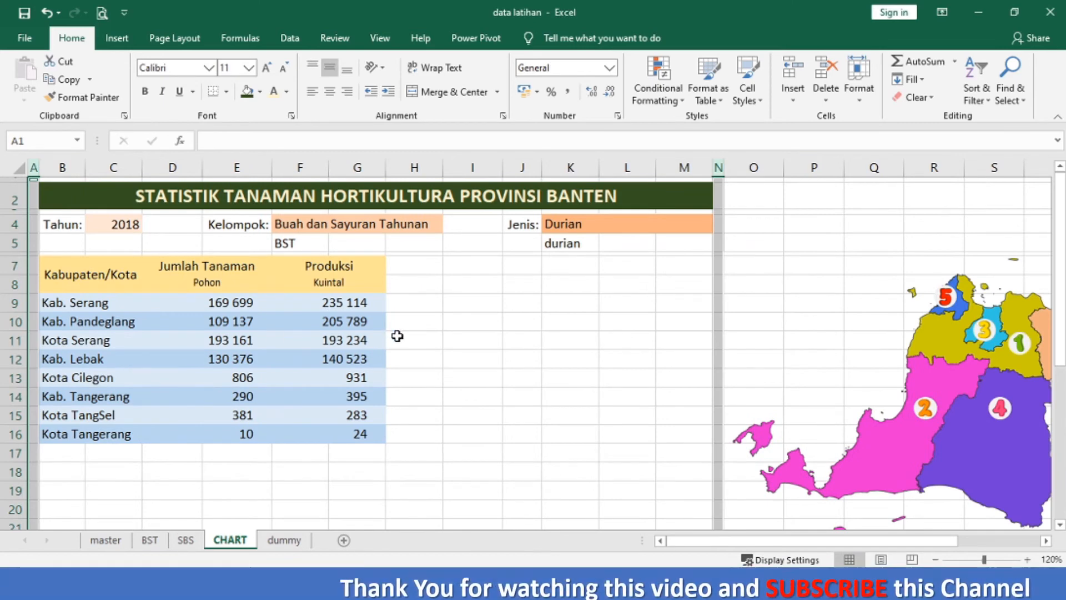
click(397, 336)
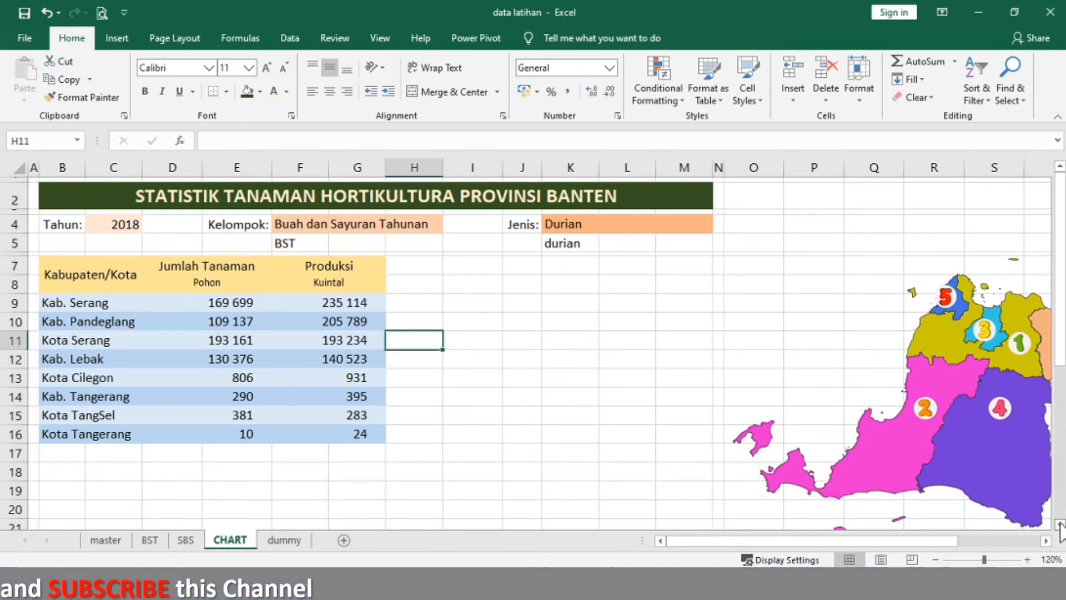
Step: Cut the Banten map chart from its place beyond column N and paste it at cell D7
scroll(1060, 529, down, 2)
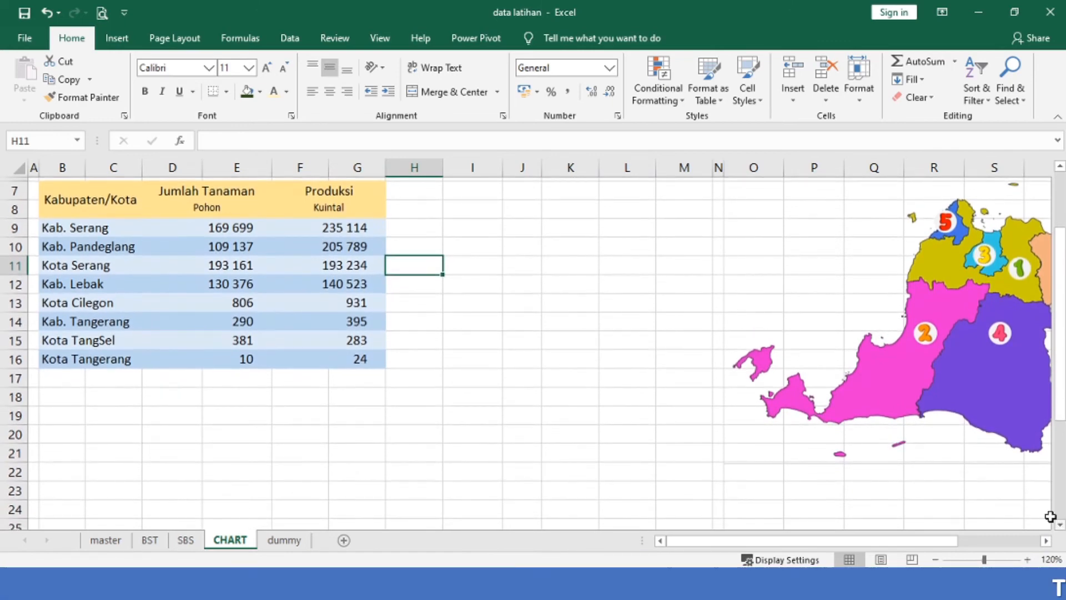
click(724, 288)
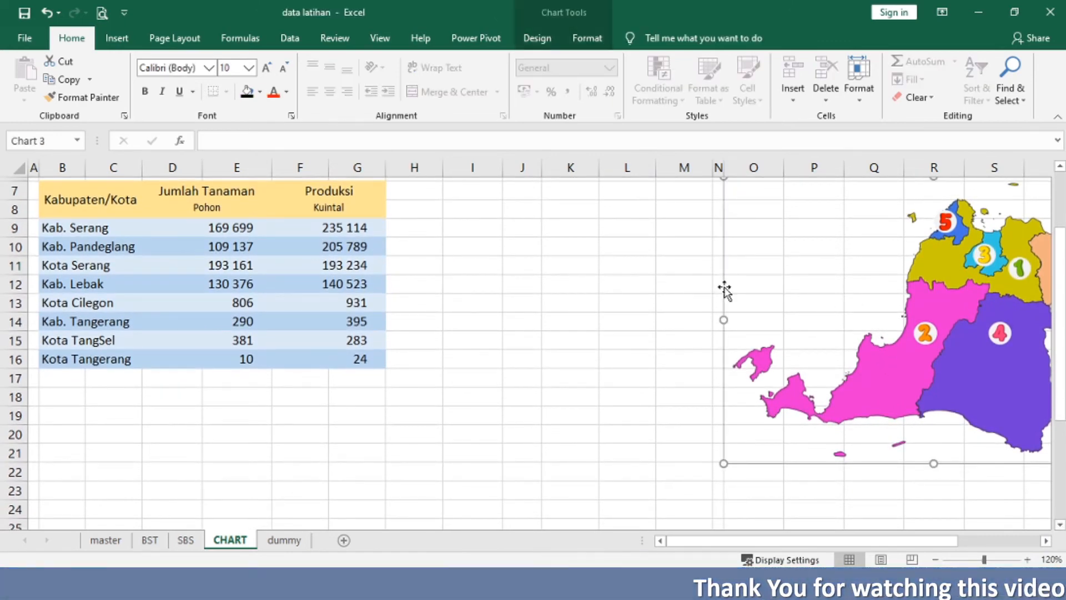
key(Delete)
key(Up)
key(Up)
key(Up)
key(Up)
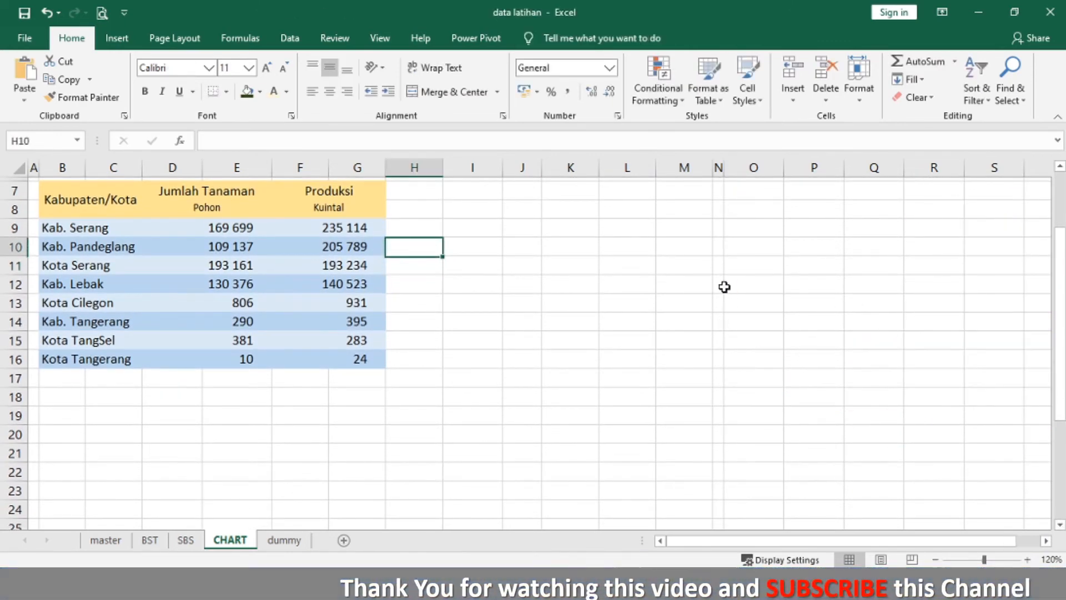
key(Left)
key(Left)
key(Left)
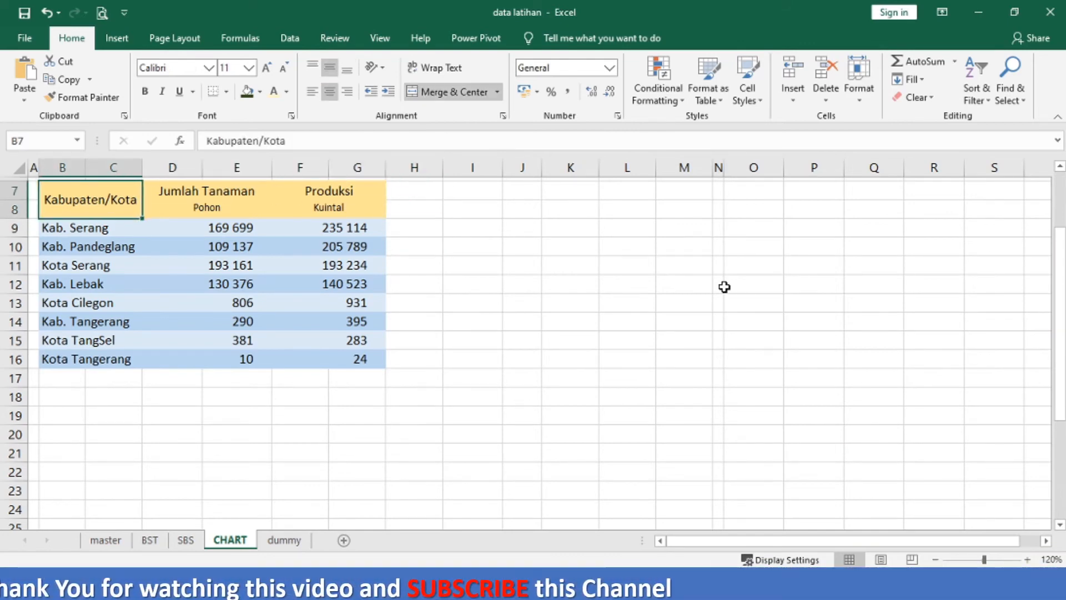
key(Right)
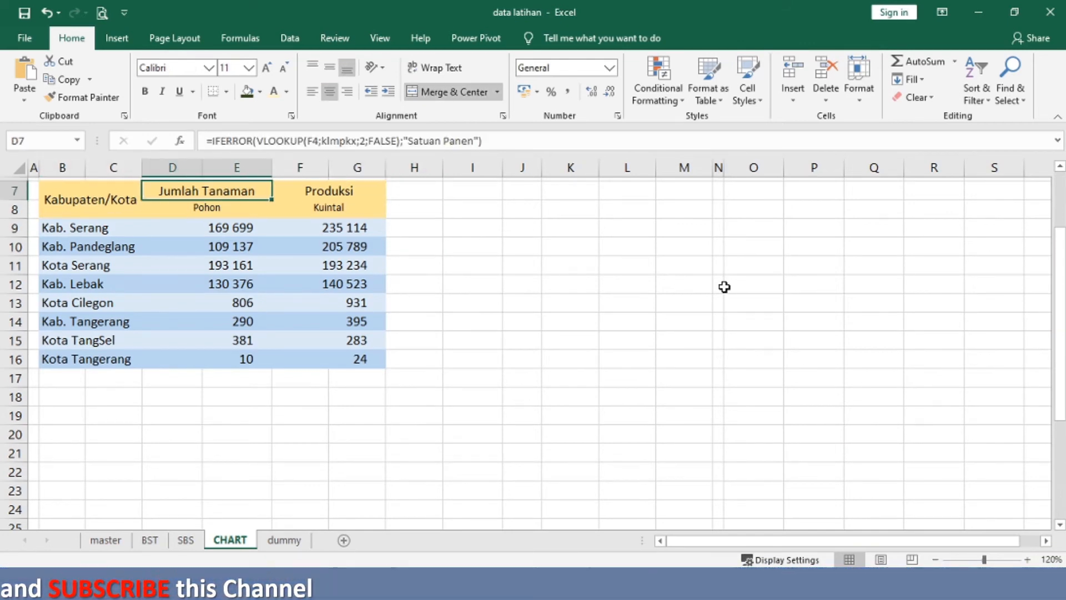
key(ctrl+v)
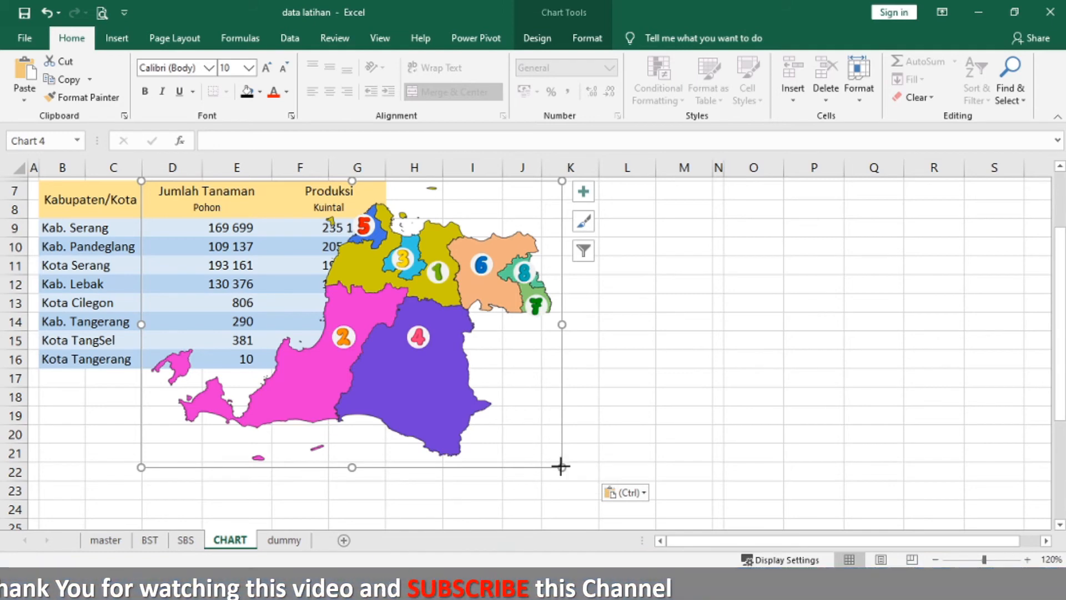
Step: Enlarge the map chart to about 9.06 cm high and 13.27 cm wide, undoing any resize that distorts it
drag(562, 467, 167, 168)
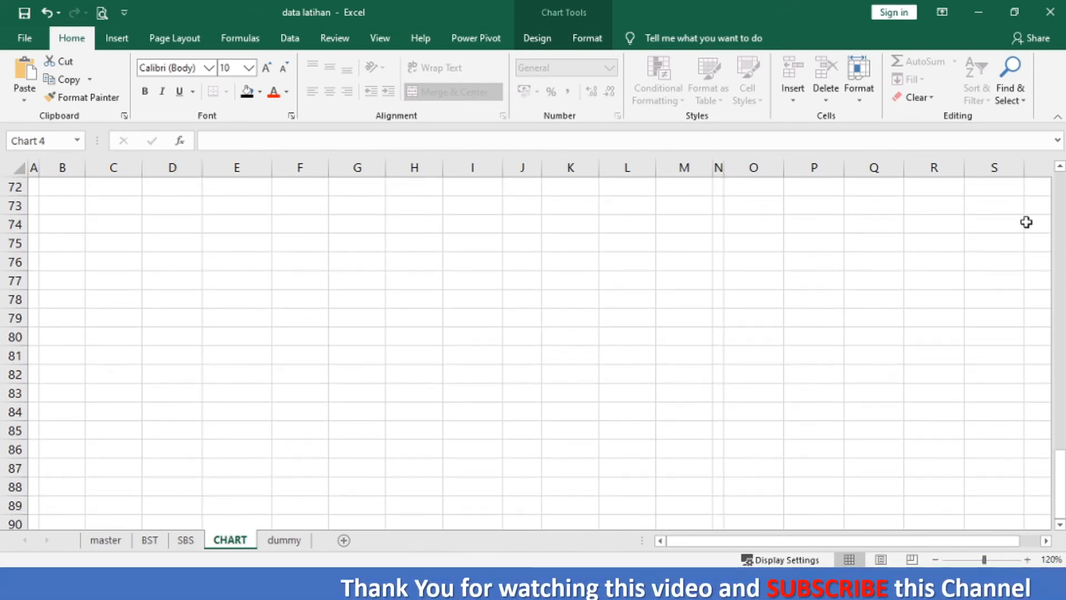
key(ctrl+z)
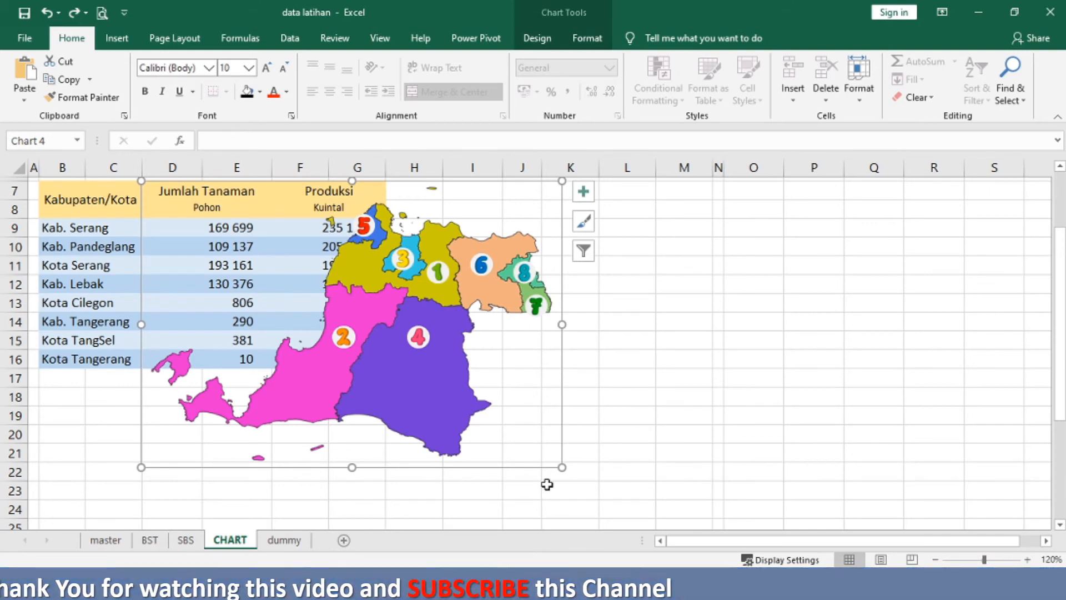
drag(563, 468, 601, 504)
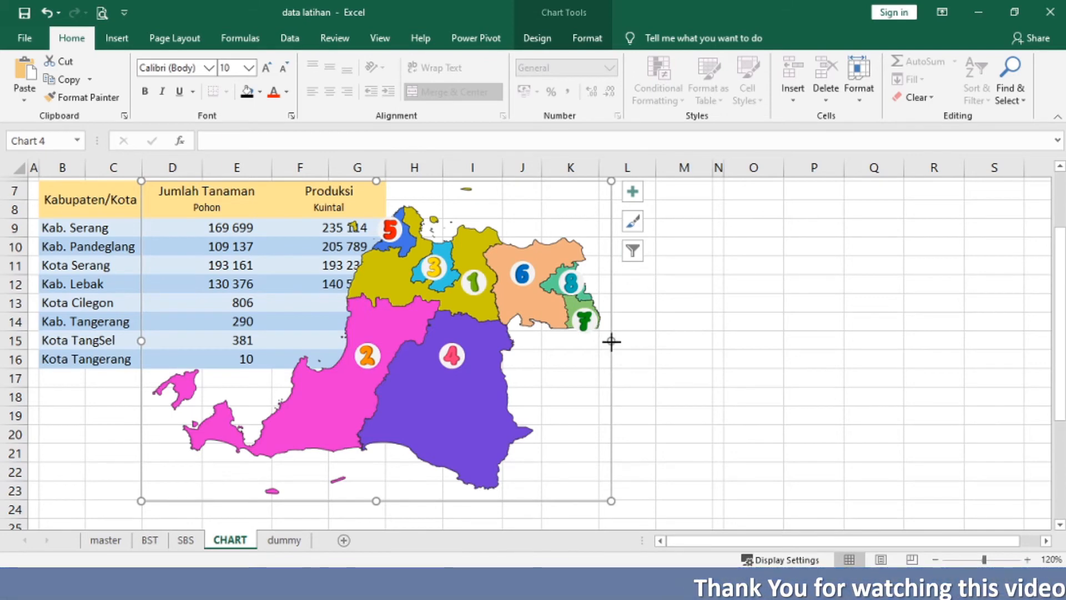
drag(612, 340, 647, 347)
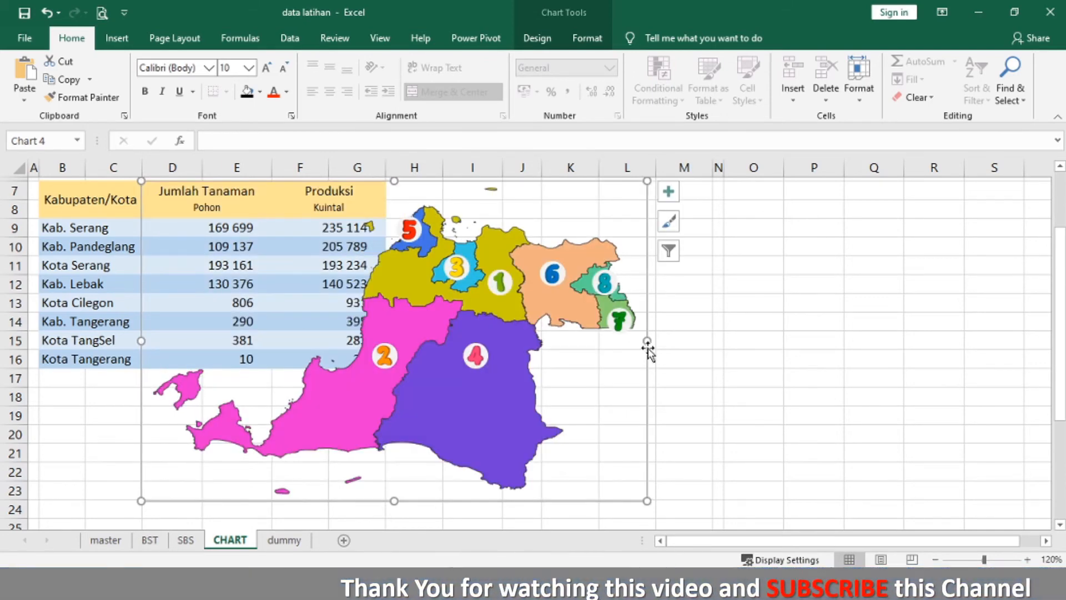
key(ctrl+z)
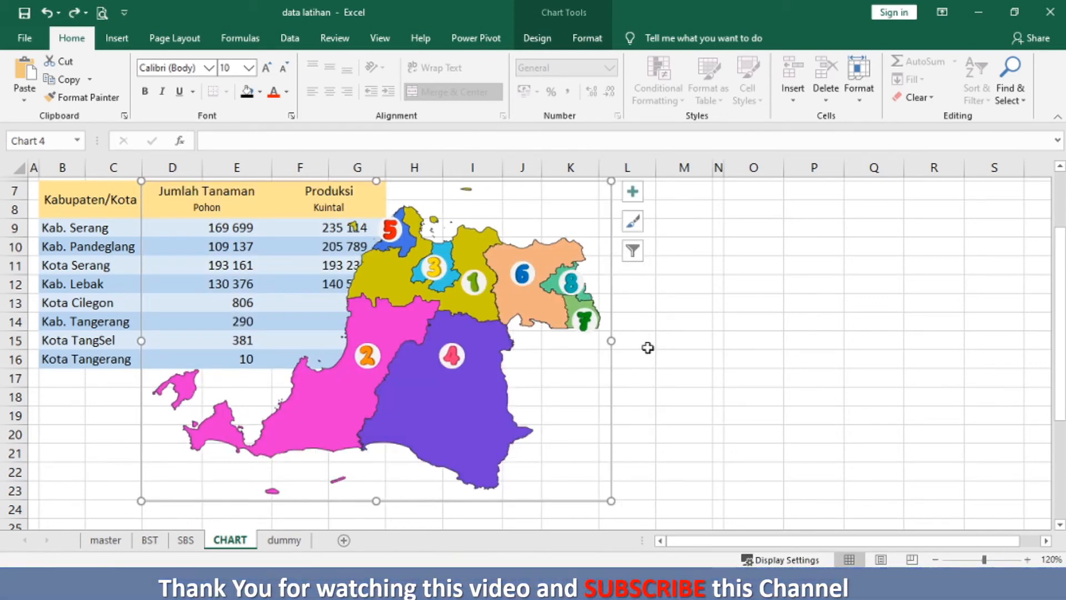
Step: Check the map chart's size, scale and aspect-ratio lock in its size formatting options
click(594, 35)
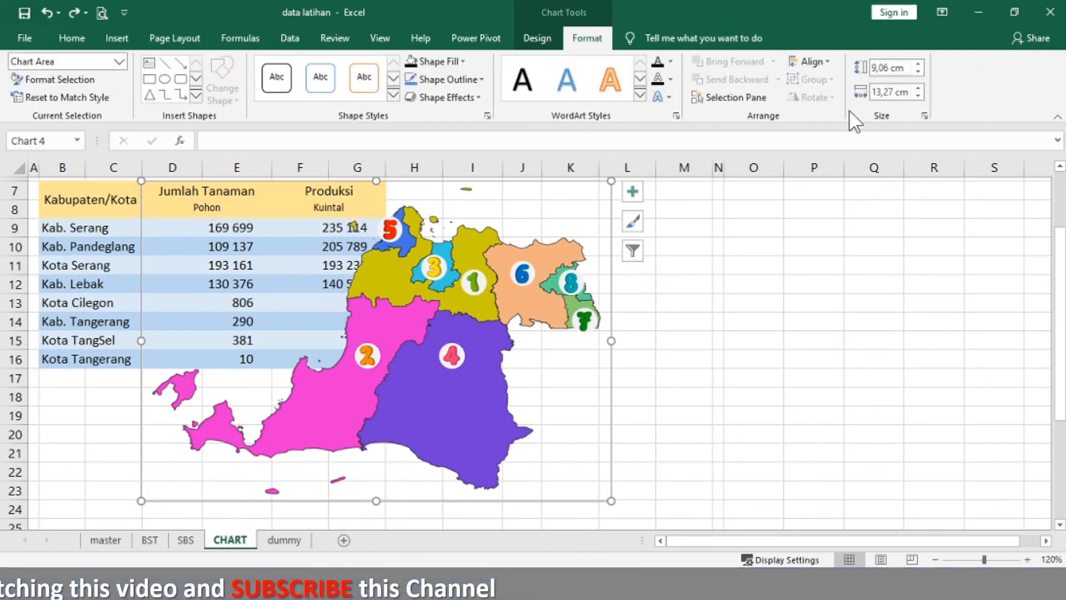
click(925, 116)
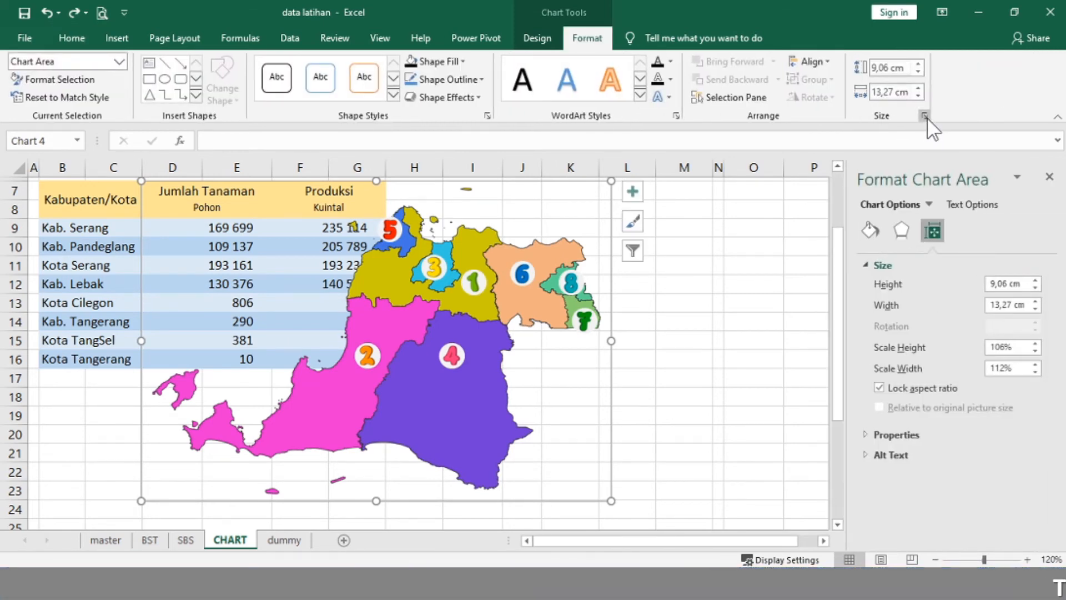
click(752, 320)
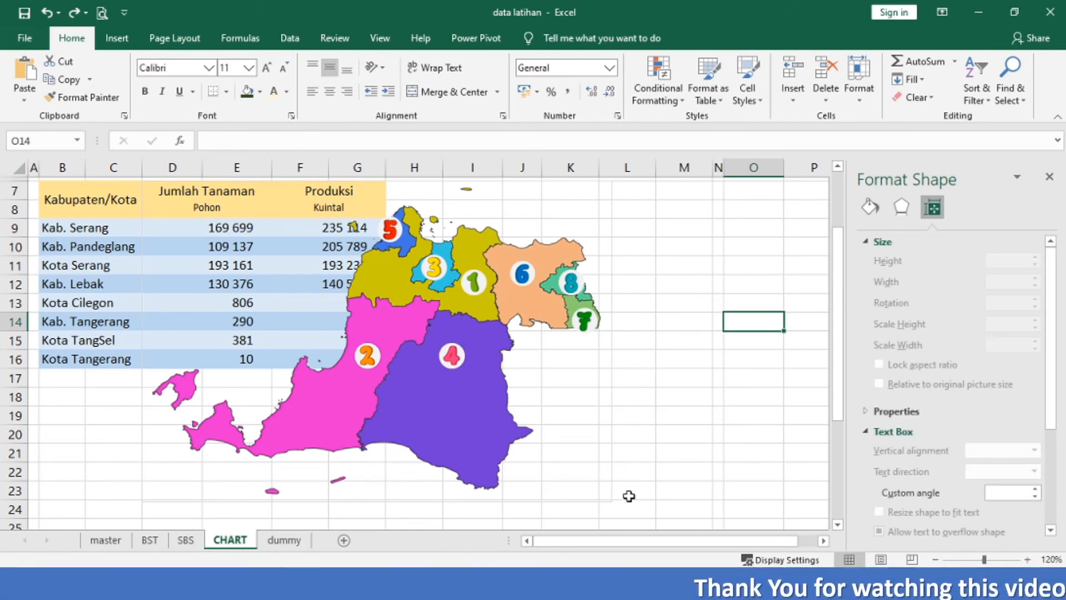
click(611, 492)
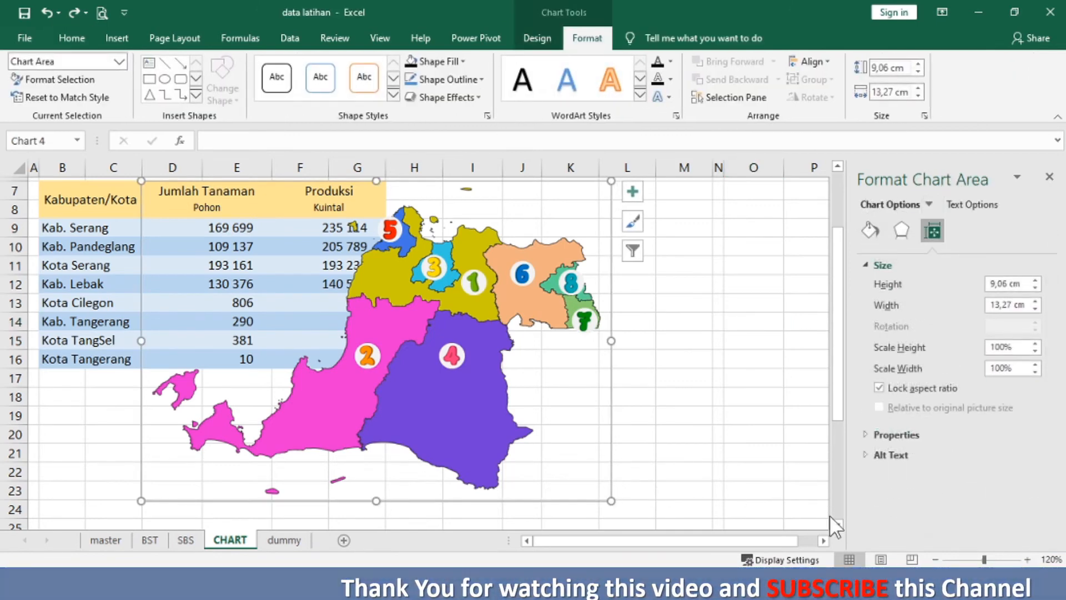
click(837, 524)
click(837, 524)
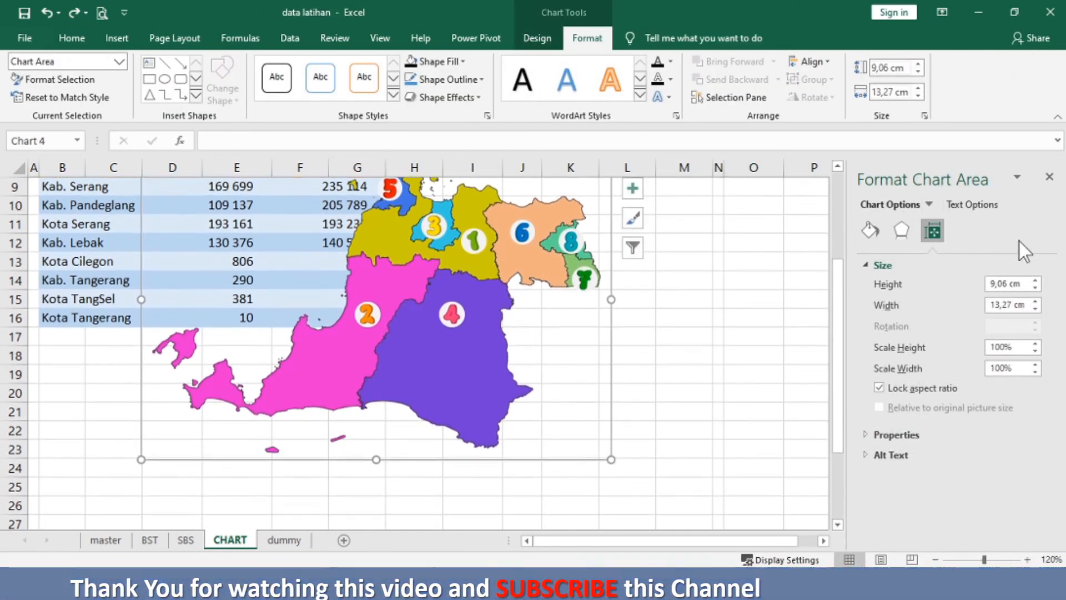
click(1050, 177)
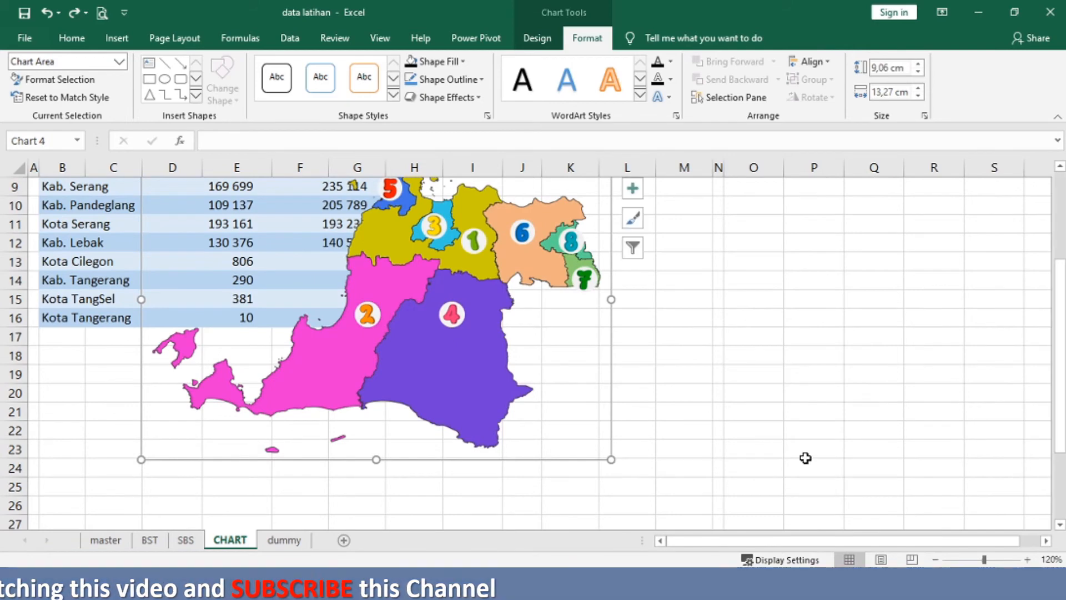
Step: Enlarge the map chart proportionally to about 11 cm high and 16.11 cm wide, spanning to column M and row 27
click(1059, 524)
click(1060, 525)
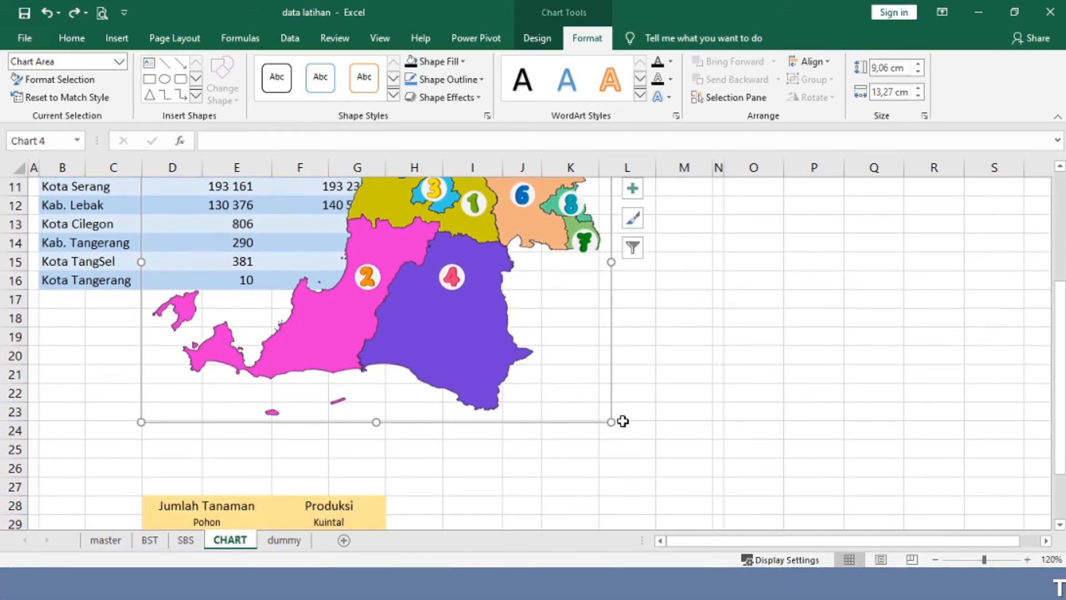
drag(609, 425, 661, 494)
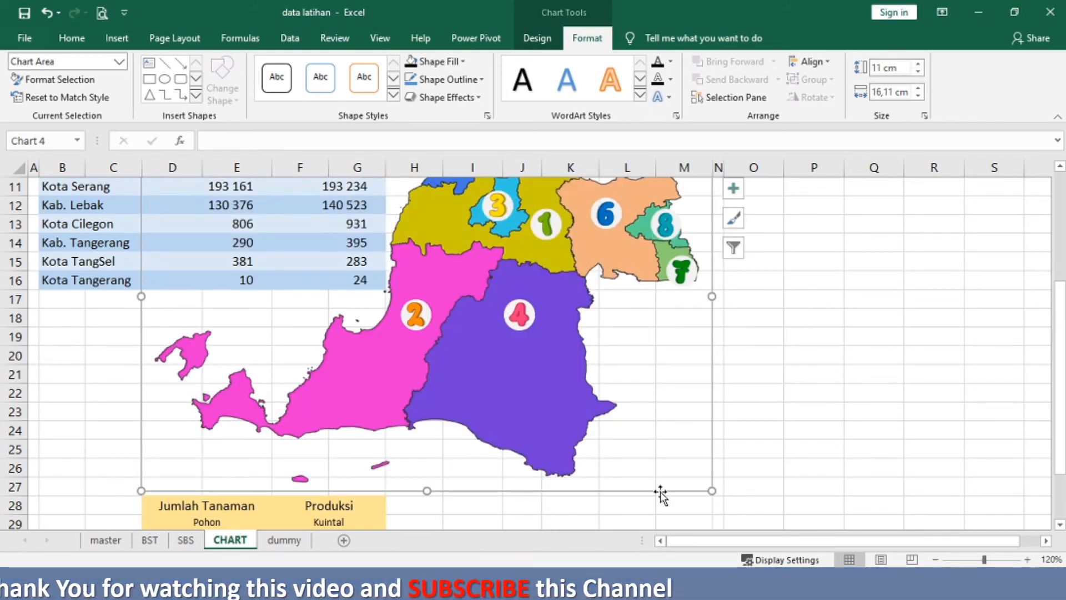
Step: Remove the outline around the map chart area
scroll(1062, 210, up, 3)
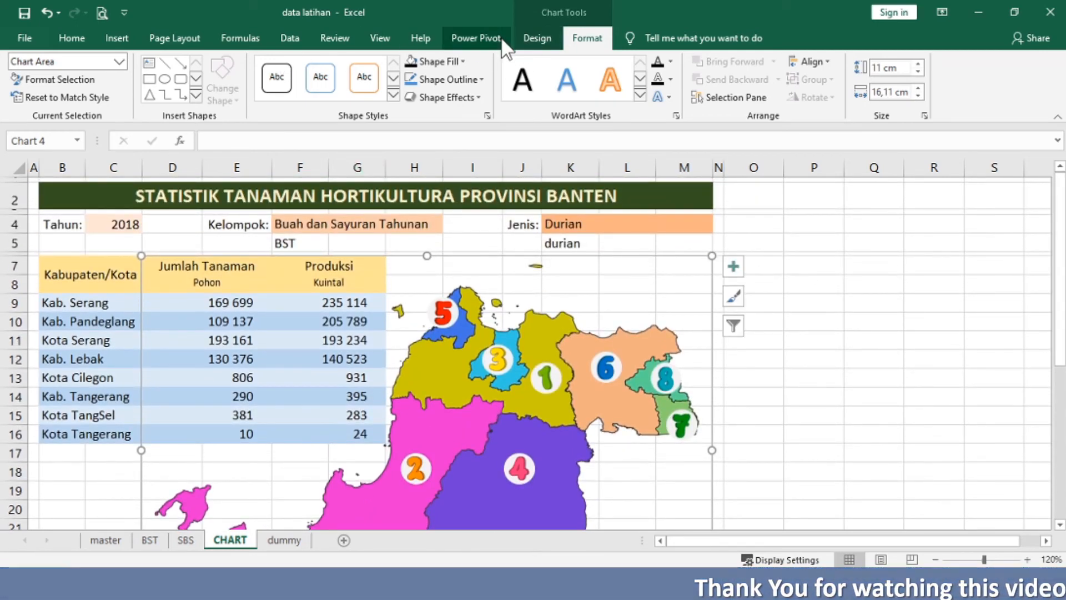
click(135, 472)
click(142, 476)
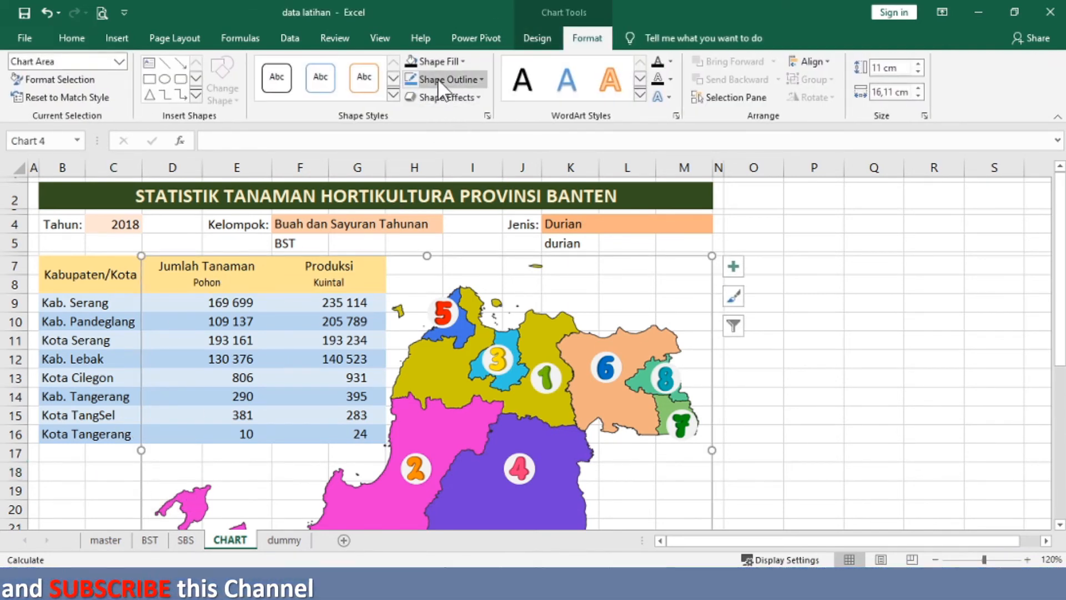
click(437, 78)
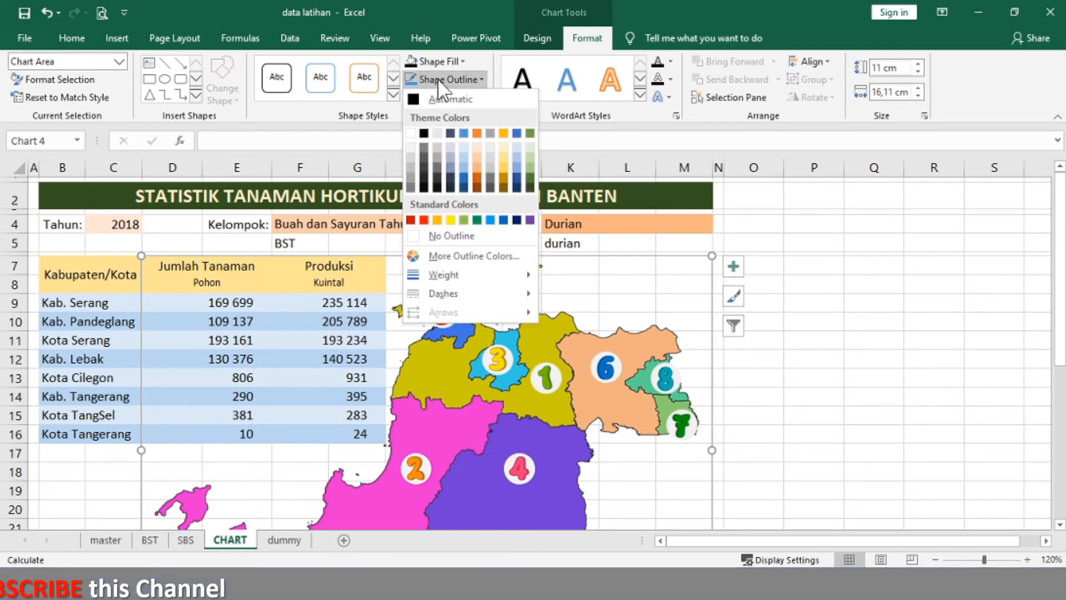
click(437, 230)
click(797, 342)
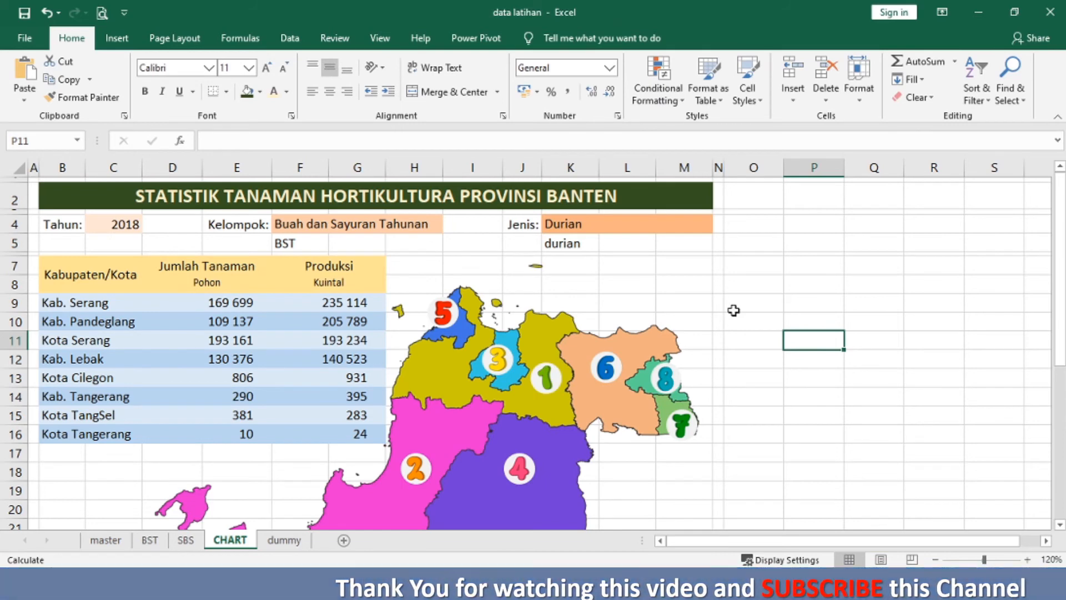
click(713, 268)
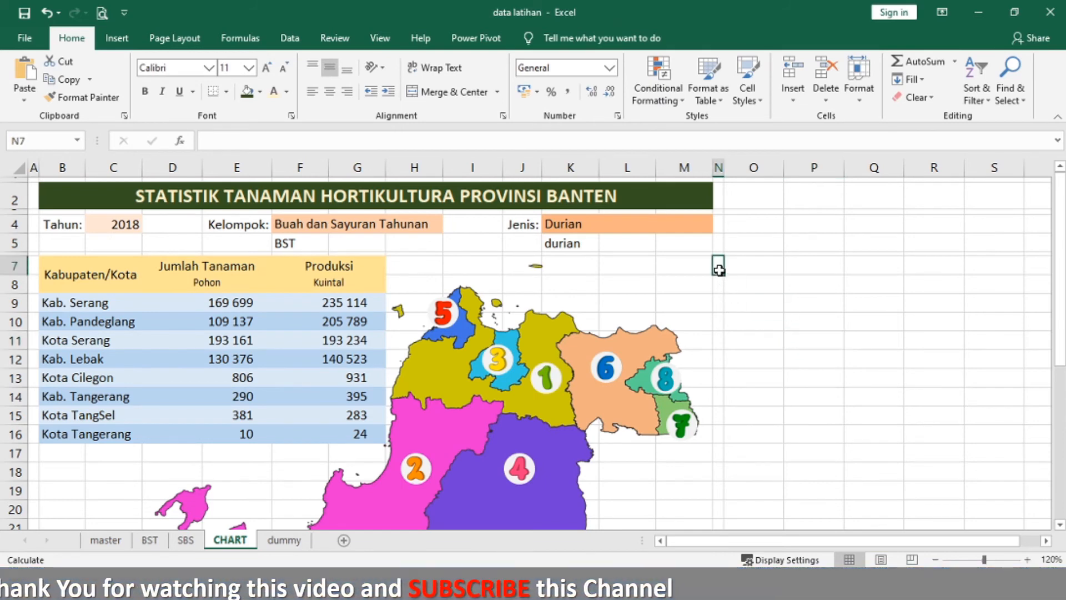
key(shift+Left)
key(shift+Left)
key(shift+Left)
key(shift+Left)
key(shift+Left)
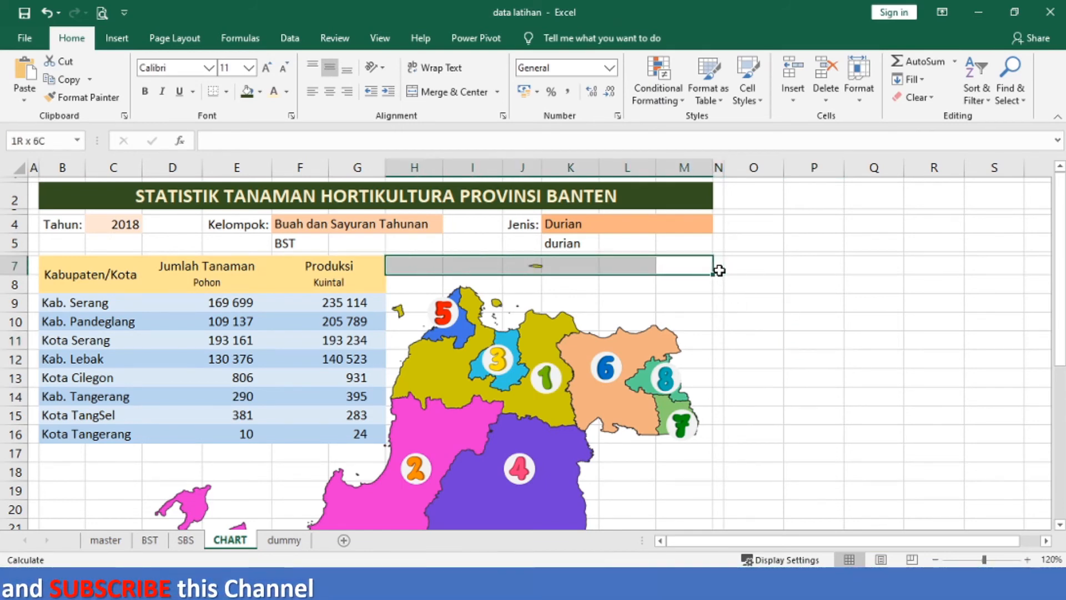
key(shift+Down)
key(shift+Down)
key(shift+Down)
key(shift+Down)
key(shift+Down)
key(shift+Down)
key(shift+Down)
key(shift+Down)
key(shift+Down)
key(shift+Down)
key(shift+Down)
key(shift+Down)
key(shift+Down)
key(shift+Down)
key(shift+Down)
key(shift+Down)
key(shift+Down)
key(shift+Down)
key(shift+Down)
key(shift+Down)
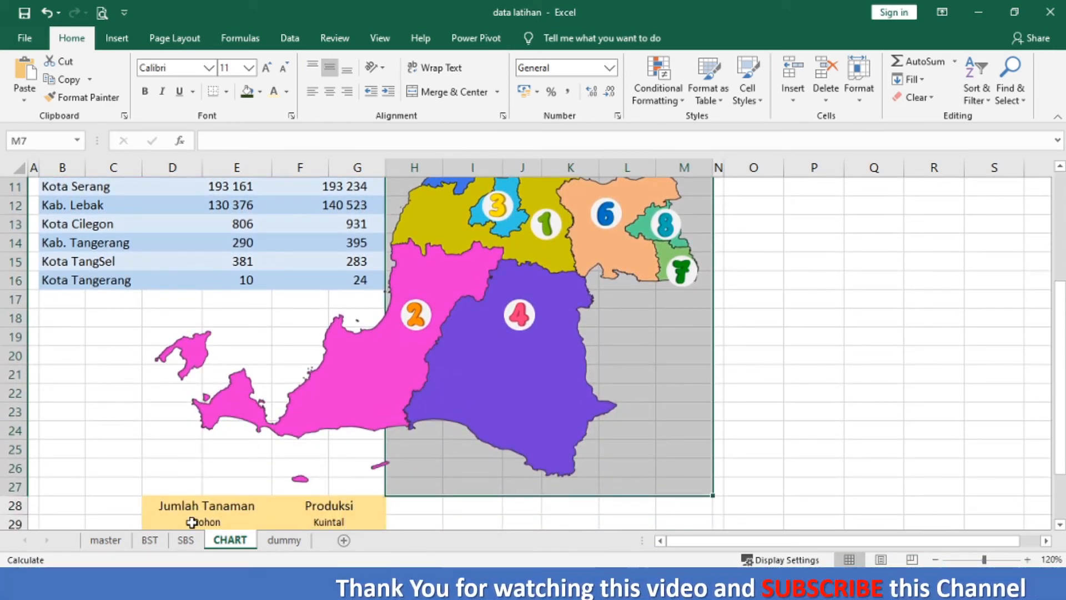
Step: Cut the yearly totals table in C28:G32 and try to paste it one row lower, starting at C29
click(115, 508)
key(shift+Right)
key(shift+Right)
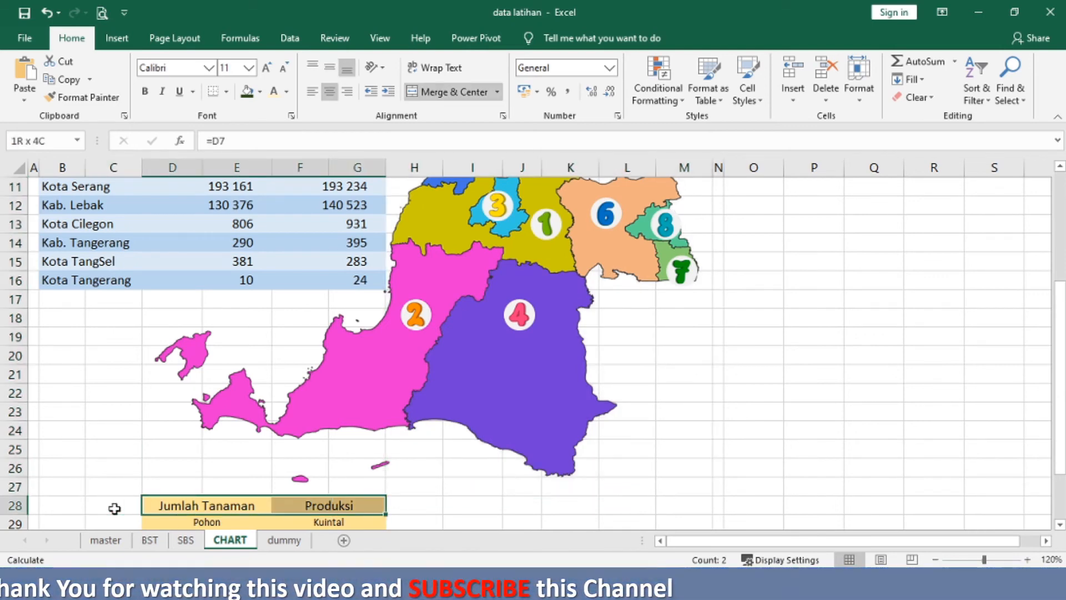
key(shift+Left)
key(shift+Right)
key(shift+Down)
key(shift+Down)
key(shift+Down)
key(shift+Down)
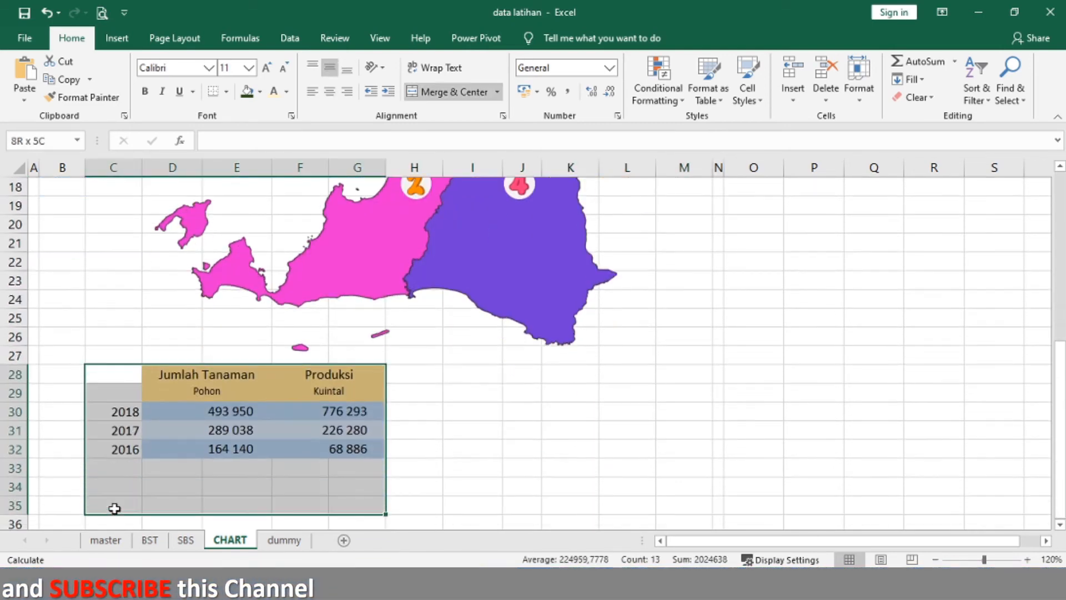
key(ctrl+c)
key(Down)
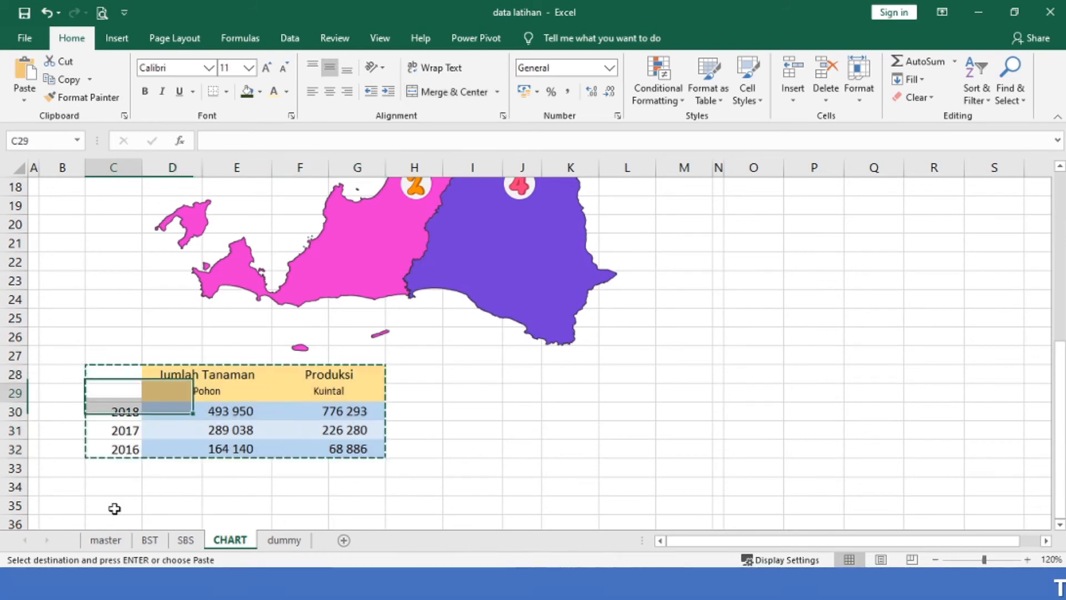
key(shift+Right)
key(shift+Right)
key(shift+Right)
key(shift+Right)
key(shift+Down)
key(shift+Down)
key(shift+Down)
key(shift+Down)
key(ctrl+v)
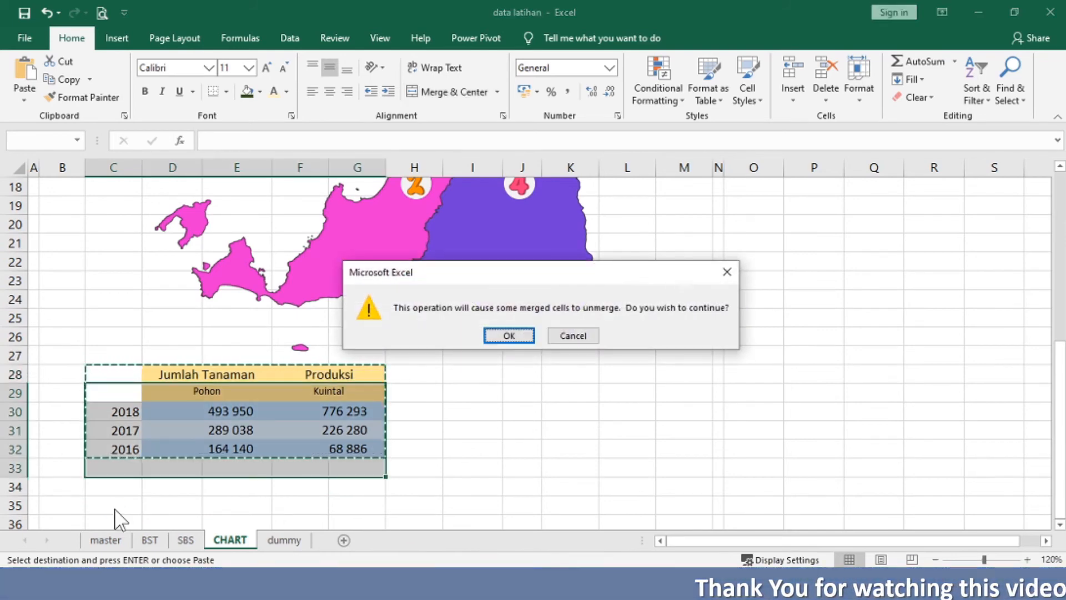
key(Return)
Step: Move the cut yearly totals table to the empty cells starting at I28
key(Up)
key(Right)
key(Right)
key(Right)
key(Right)
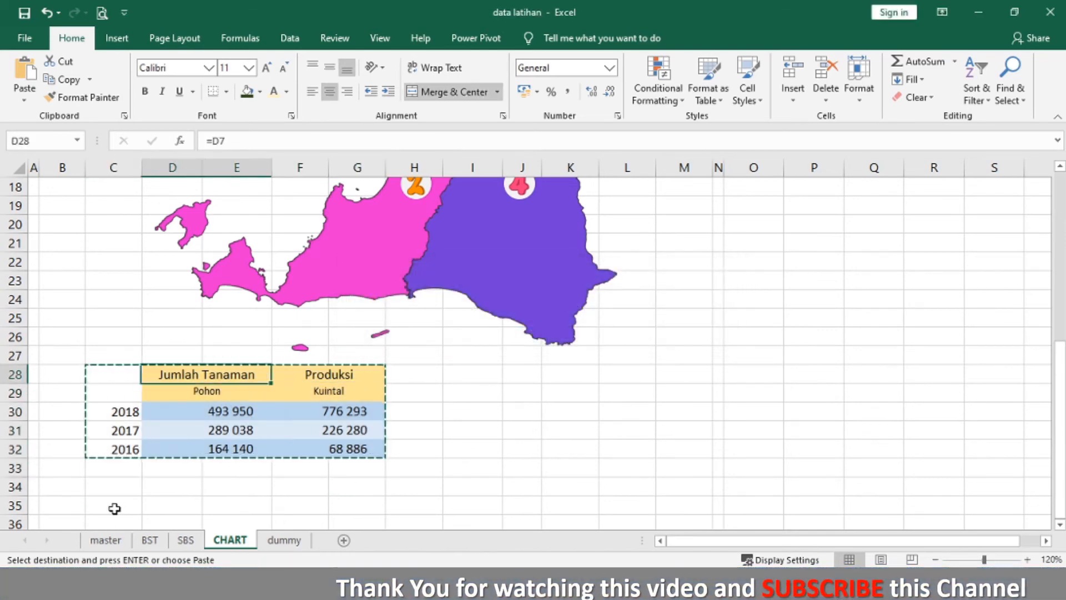
key(Return)
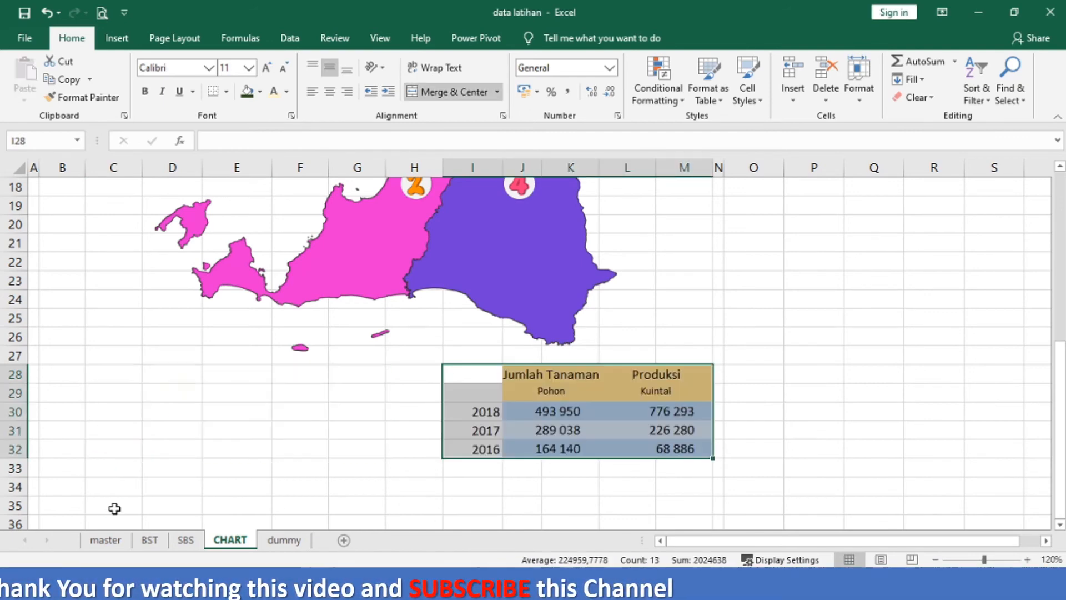
Step: Cut the yearly totals table from I28:M32 and paste it starting at C29, below the map
key(ctrl+c)
key(Left)
key(Left)
key(Left)
key(Left)
key(Left)
key(Left)
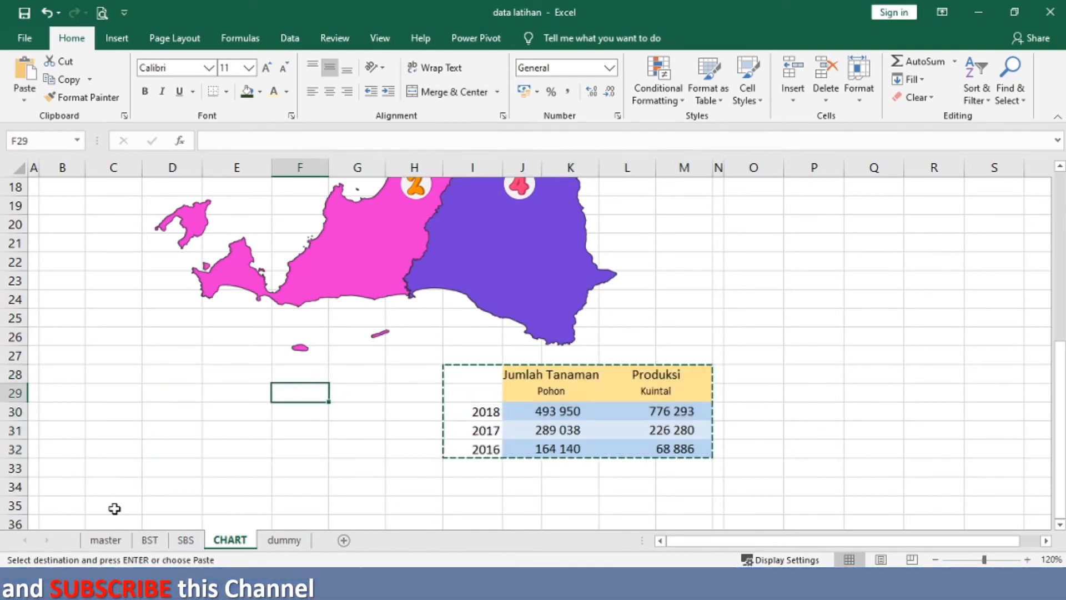
key(Return)
Step: Fill the cells behind the map, H7:M27, with the standard Light Blue colour
key(Up)
key(Up)
key(Up)
key(Up)
key(Up)
key(Up)
key(Up)
key(Up)
key(Up)
key(Up)
key(Up)
key(Up)
key(Up)
key(Up)
key(Up)
key(Up)
key(Up)
key(Up)
key(Up)
key(Up)
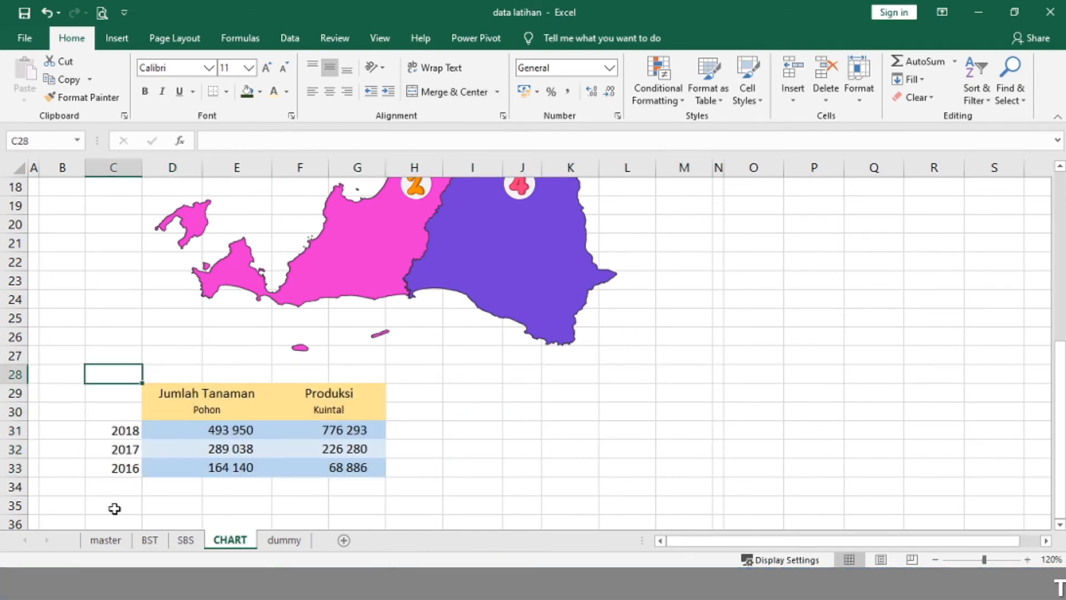
key(Right)
key(Right)
key(Right)
key(Right)
key(Right)
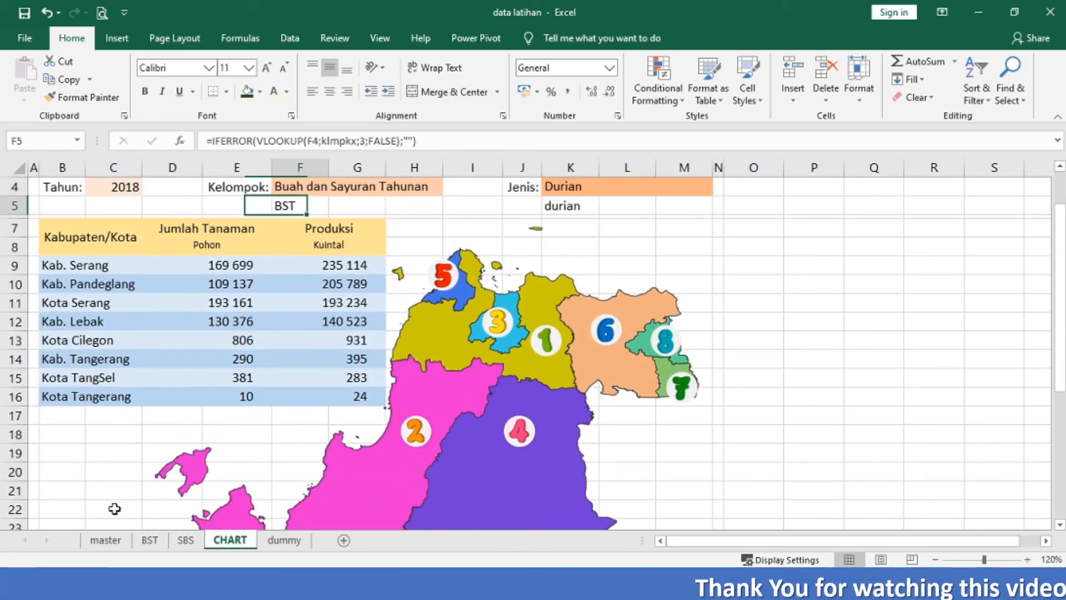
key(Down)
key(shift+Right)
key(shift+Right)
key(shift+Right)
key(shift+Right)
key(shift+Right)
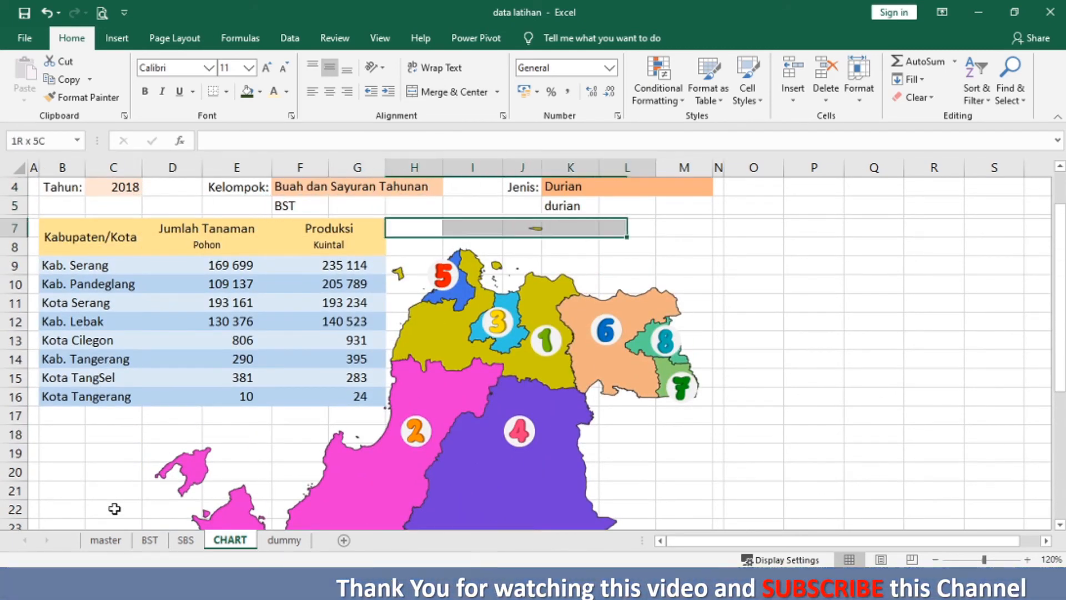
key(shift+Down)
key(shift+Down)
key(shift+Down)
key(shift+Down)
key(shift+Down)
key(shift+Down)
key(shift+Down)
key(shift+Down)
key(shift+Down)
key(shift+Down)
key(shift+Down)
key(shift+Down)
key(shift+Down)
key(shift+Down)
key(shift+Down)
key(shift+Down)
key(shift+Down)
key(shift+Down)
key(shift+Down)
key(shift+Down)
key(shift+Down)
key(shift+Down)
key(shift+Down)
key(shift+Down)
key(shift+Down)
key(shift+Down)
key(shift+Down)
key(shift+Down)
key(shift+Down)
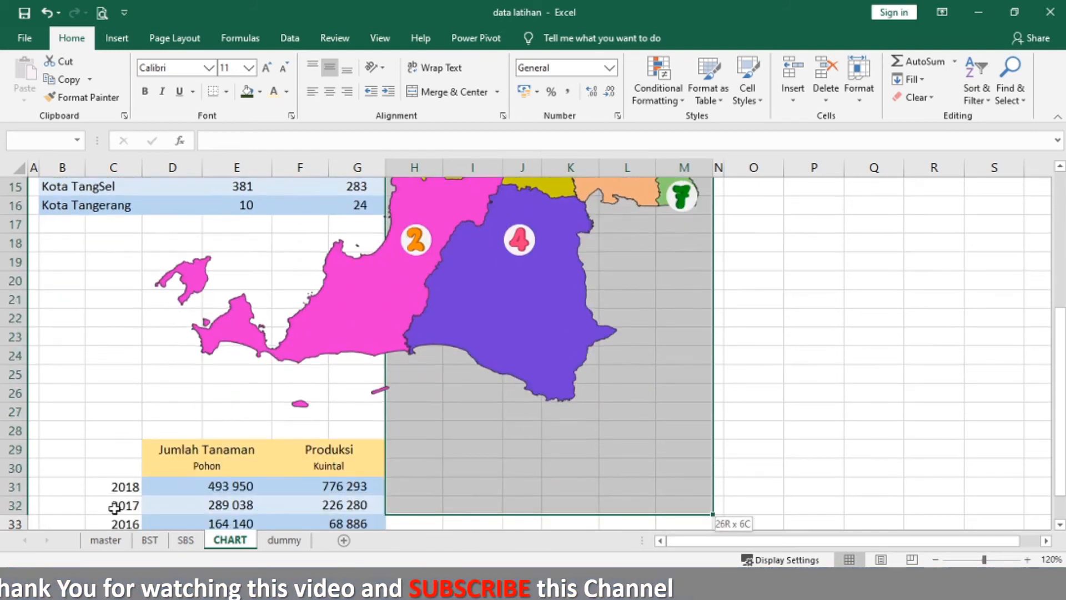
key(shift+Up)
key(shift+Up)
key(shift+Up)
key(shift+Up)
key(shift+Up)
key(shift+Up)
key(shift+Up)
key(shift+Up)
key(shift+Up)
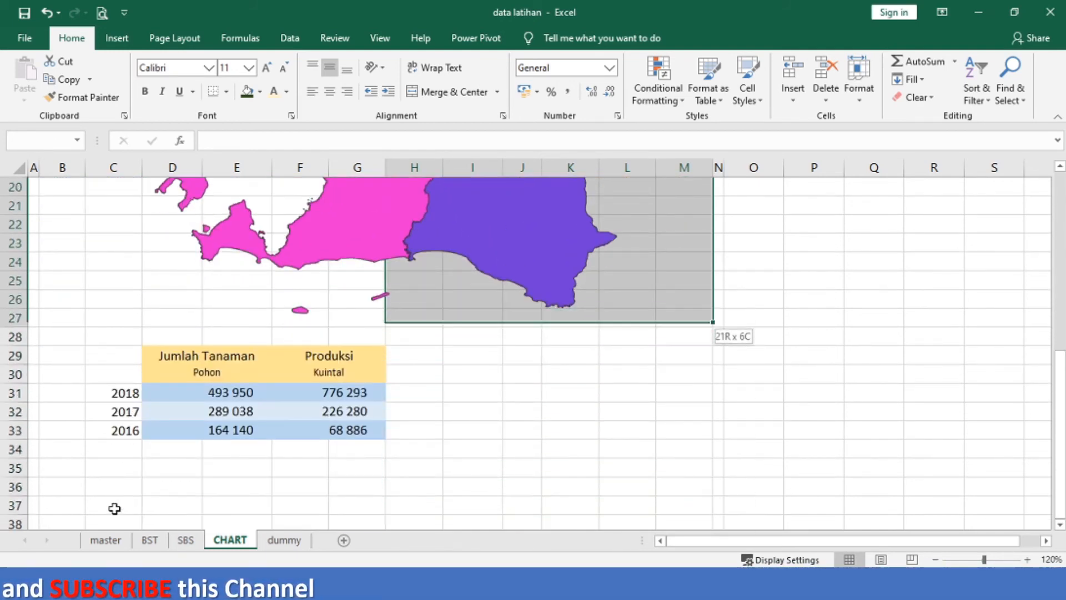
click(261, 91)
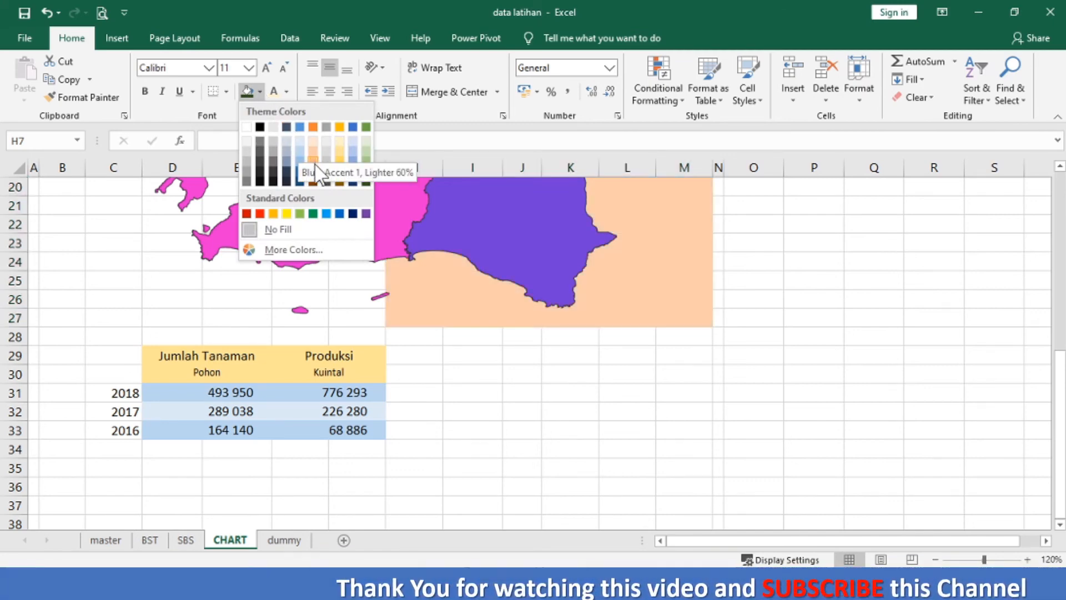
click(327, 214)
scroll(824, 196, up, 6)
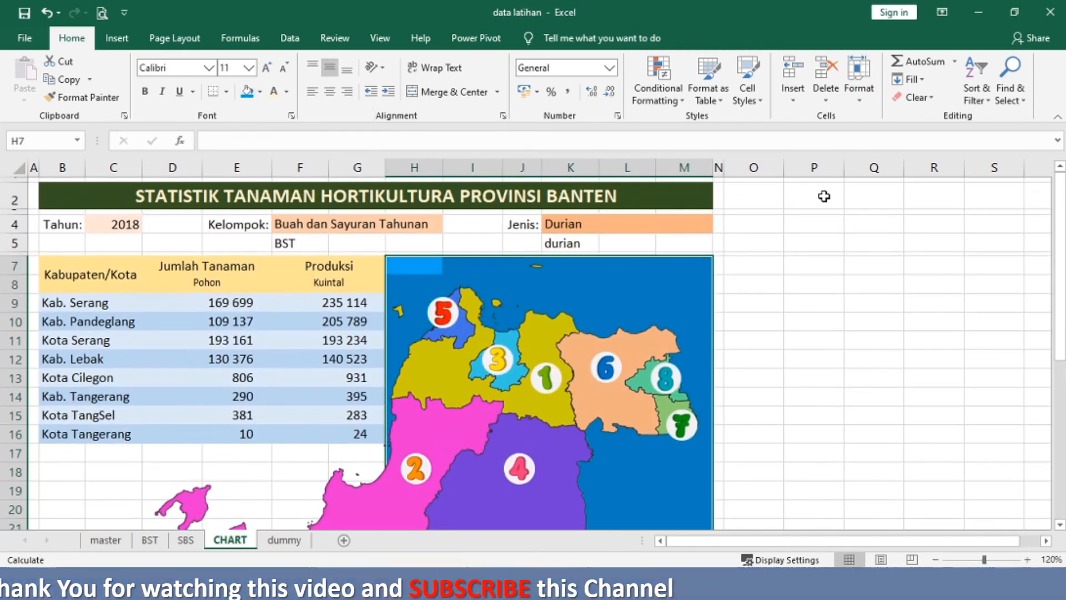
Step: Fill B17:G27, the cells below the regency table, with the same light blue
mouse_move(46, 451)
mouse_down()
mouse_move(311, 453)
mouse_move(361, 472)
mouse_move(50, 452)
mouse_up()
scroll(48, 452, down, 4)
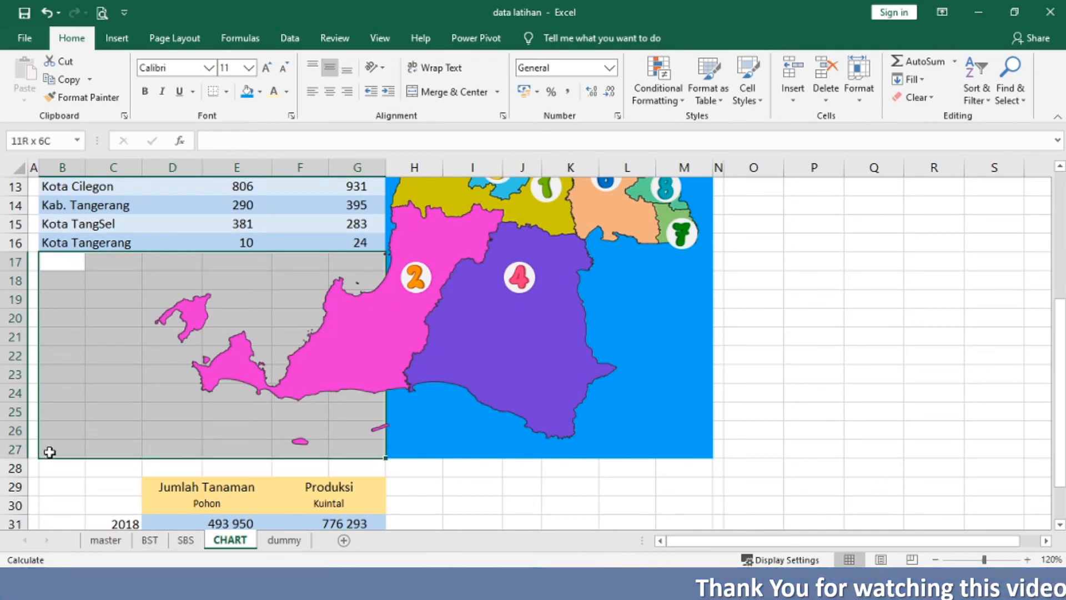
click(246, 92)
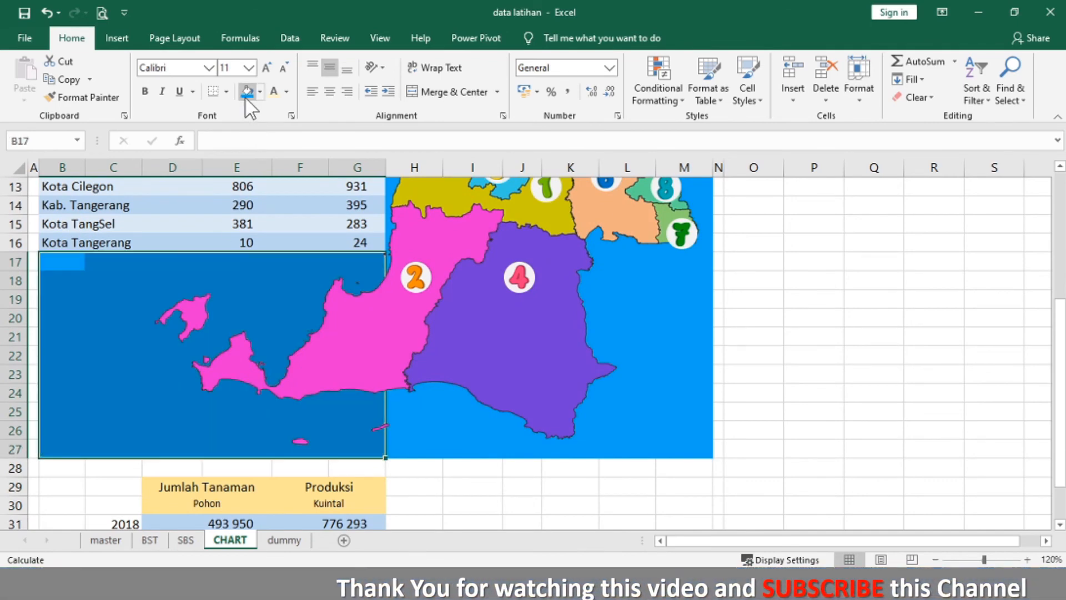
Step: Enter the column heading Produktifitas in H29, beside the Produksi heading of the yearly totals table
click(388, 476)
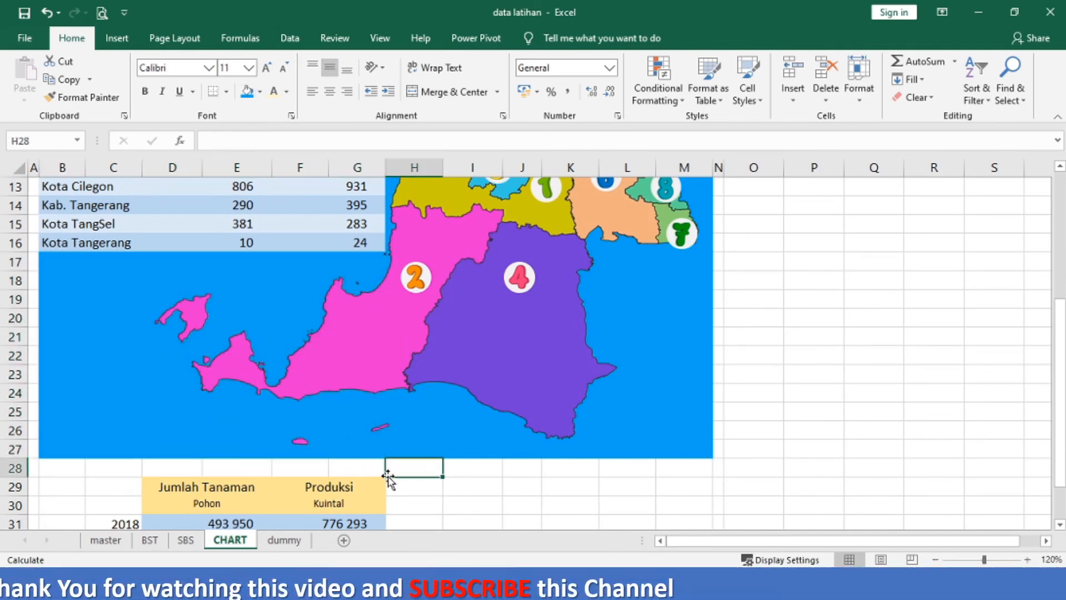
key(Down)
key(Down)
key(Down)
key(Down)
key(Down)
key(Down)
key(Down)
key(Down)
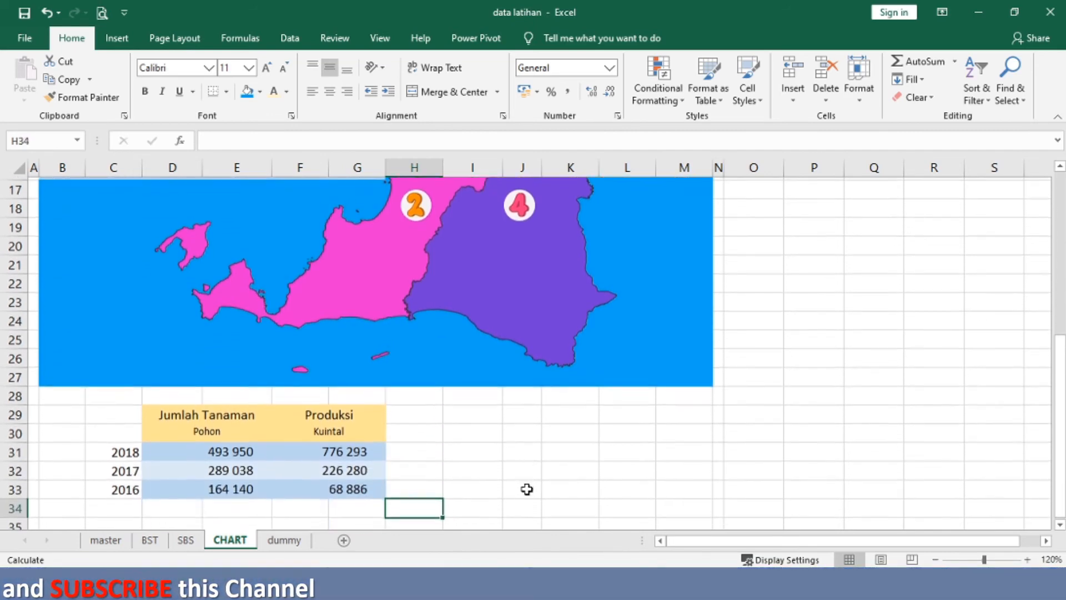
key(Up)
key(Up)
key(Up)
key(Up)
key(Up)
key(Up)
key(Up)
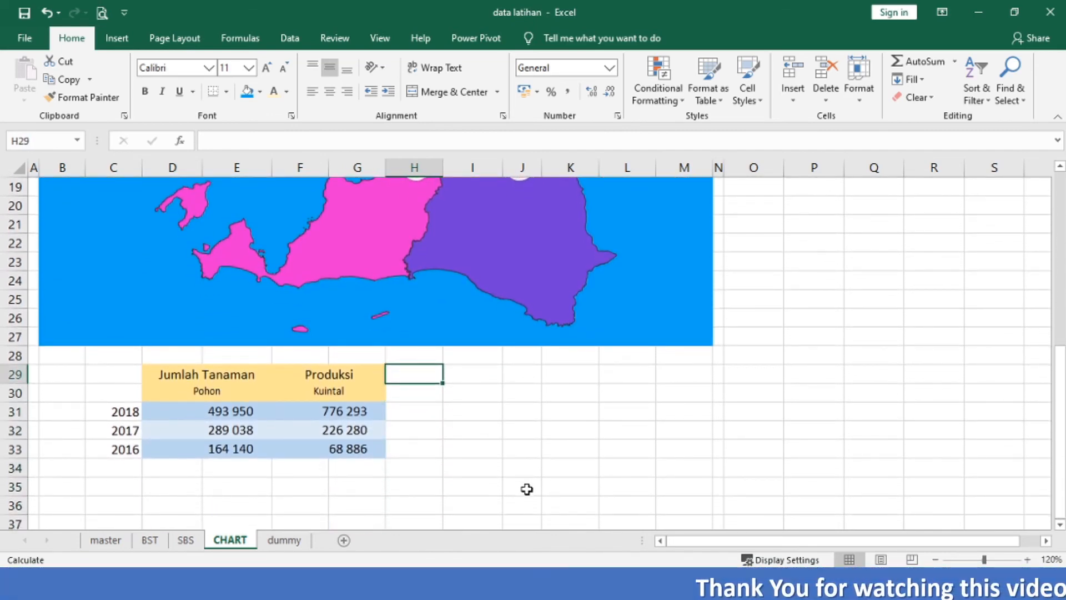
text(pRODUKTIFITAS)
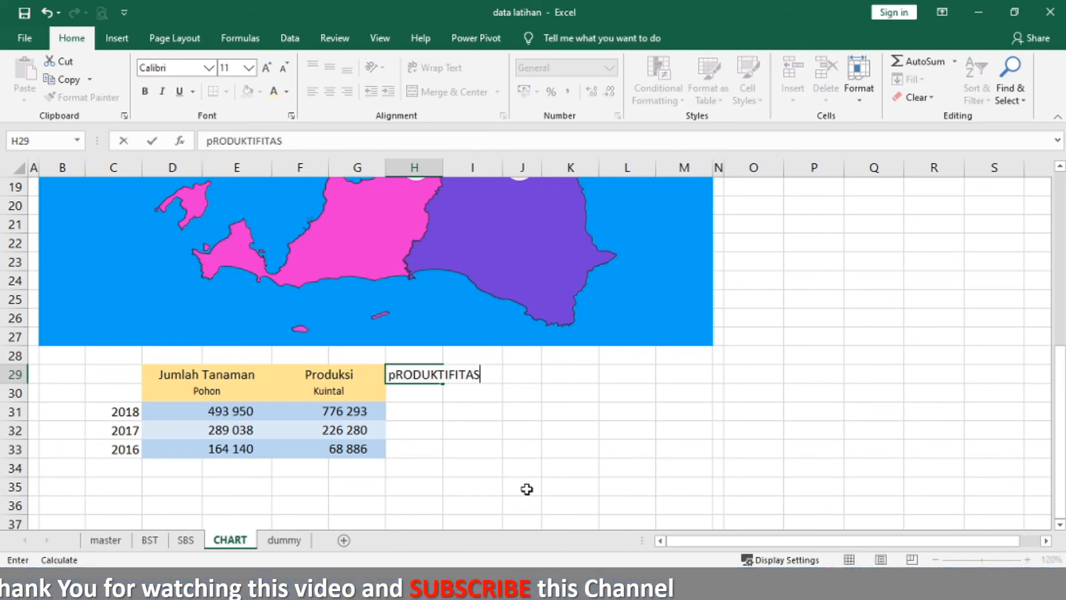
key(Return)
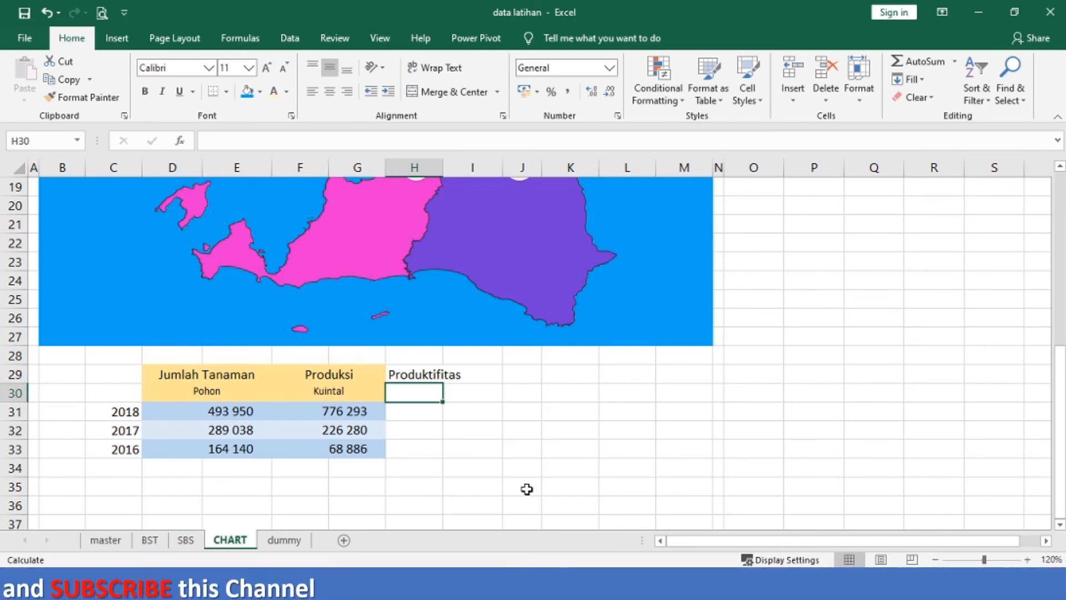
key(Up)
key(Left)
key(shift+Down)
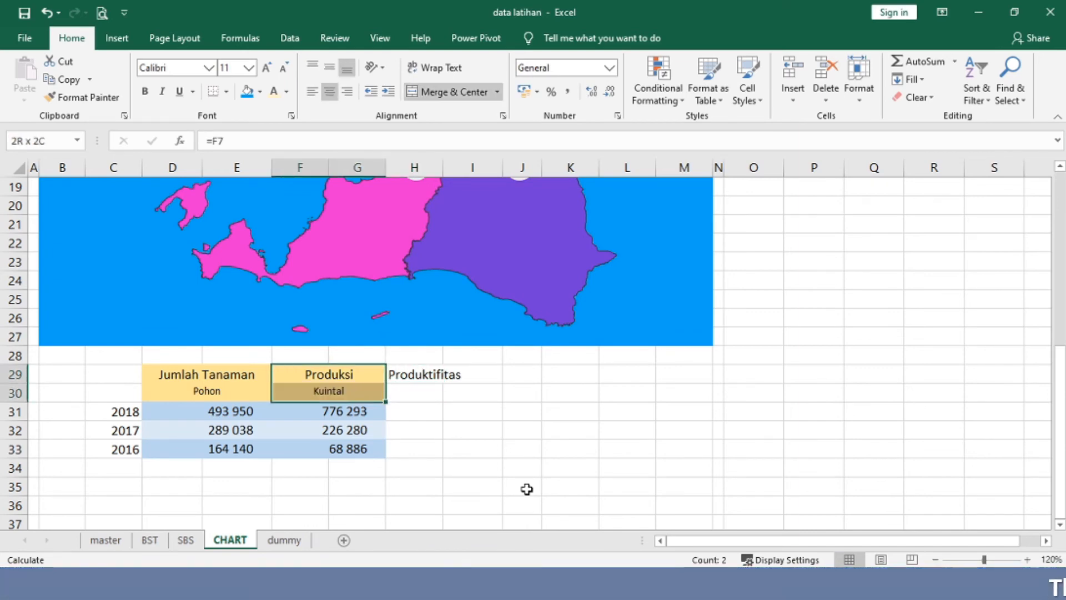
key(ctrl+c)
key(Right)
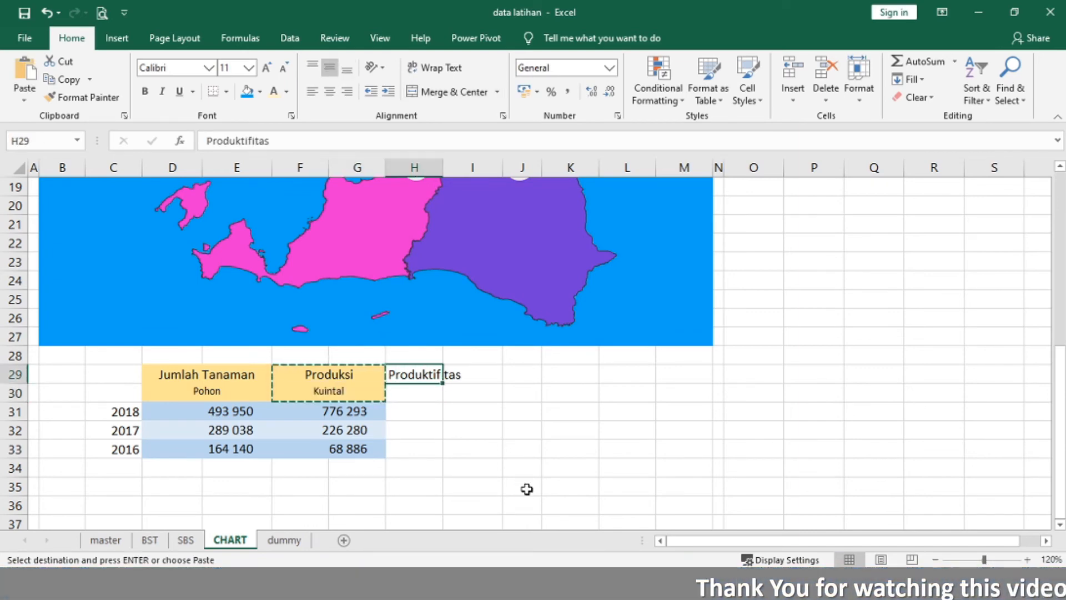
key(Escape)
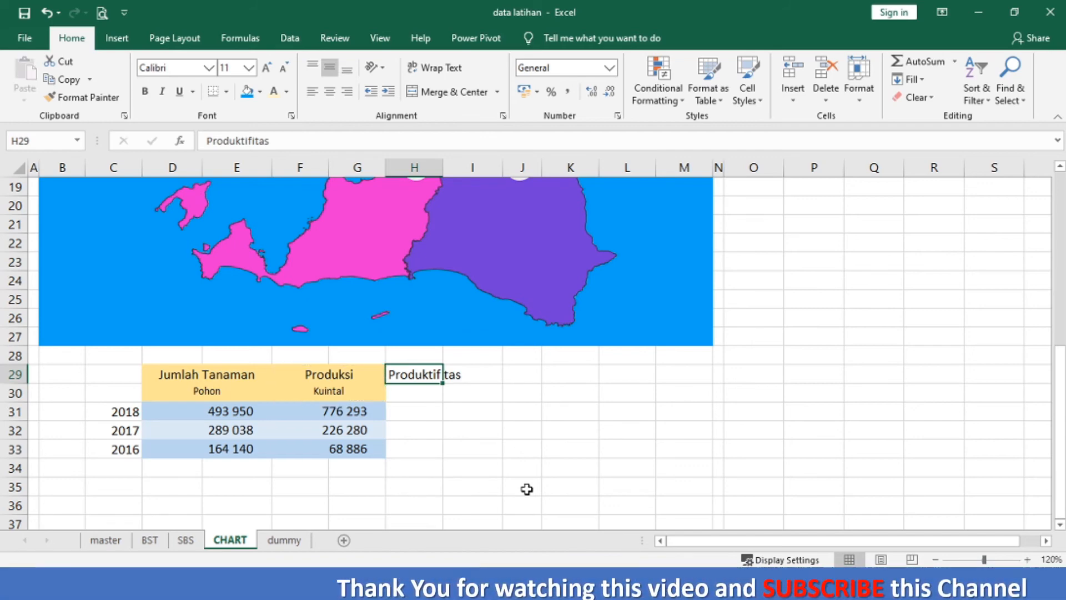
Step: Copy the formatting of the Produksi column, F29:G33, onto the Produktifitas column in H29:I33 with Format Painter
key(Left)
key(shift+Down)
key(shift+Down)
key(shift+Down)
key(shift+Down)
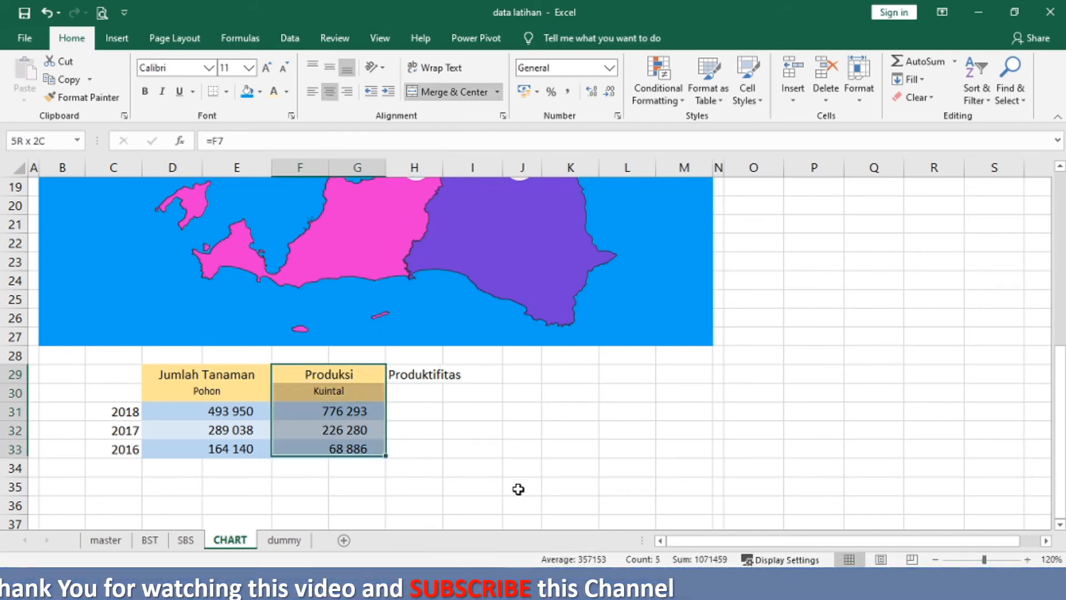
click(90, 102)
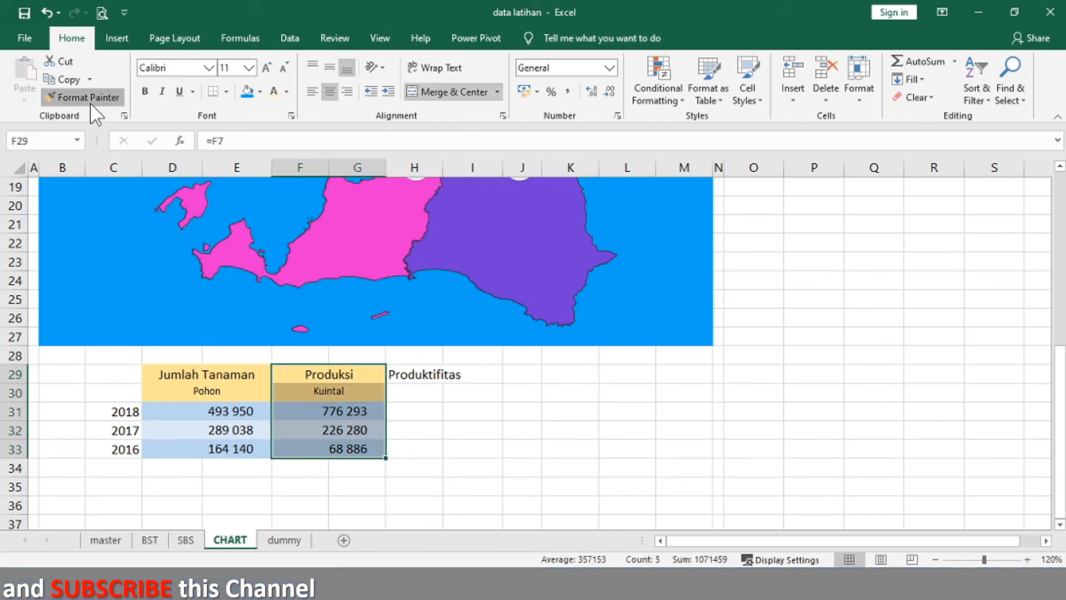
click(418, 375)
drag(418, 375, 457, 447)
Step: Build the Produktifitas unit label in H30 with the formula =F30&"/"&D30, joining the Kuintal and Pohon units
click(428, 379)
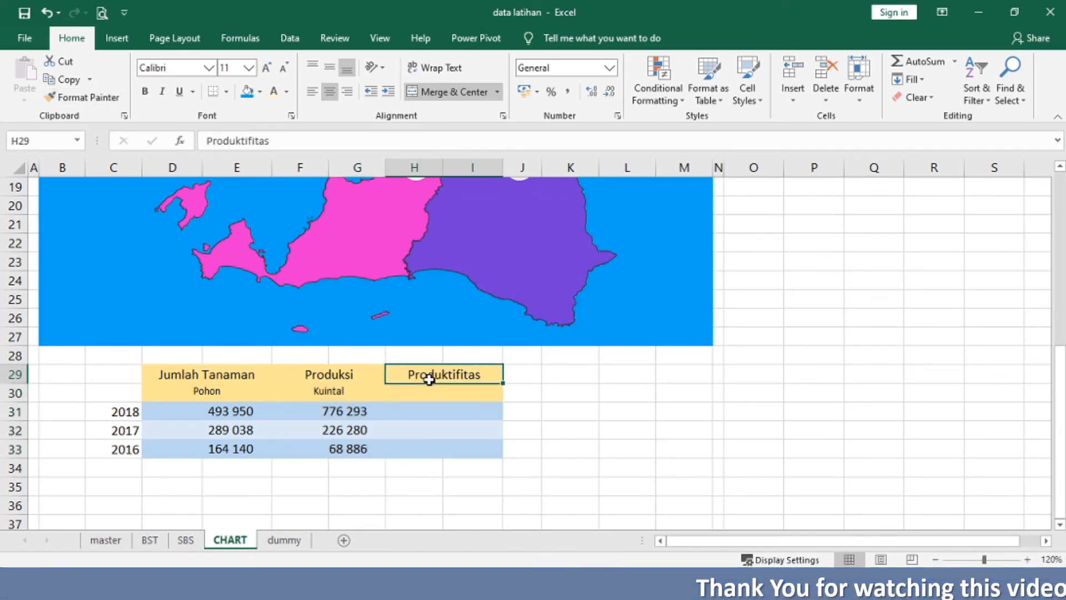
key(Down)
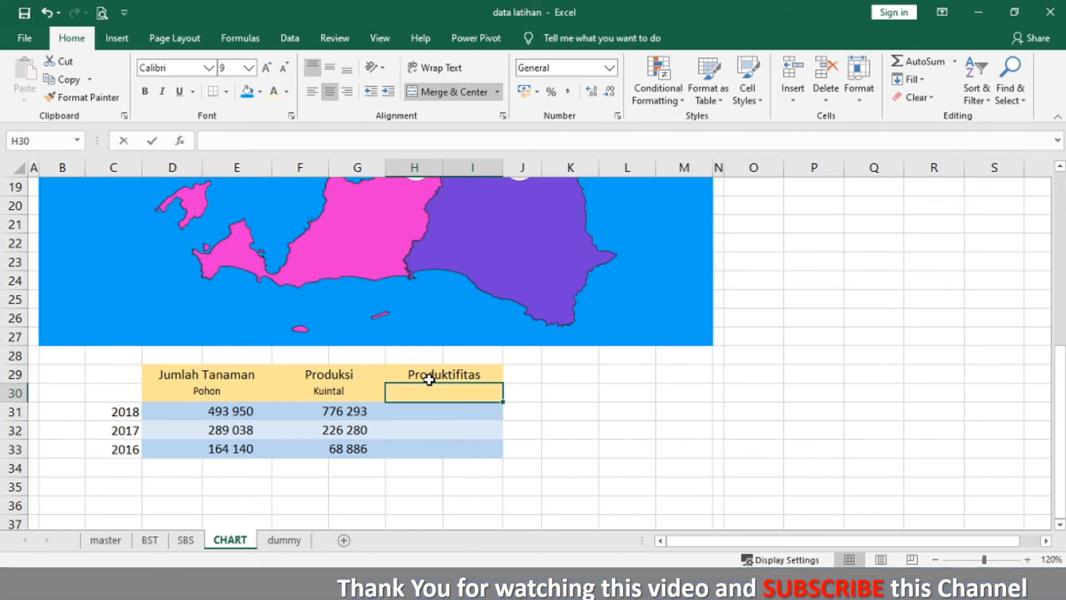
text(=)
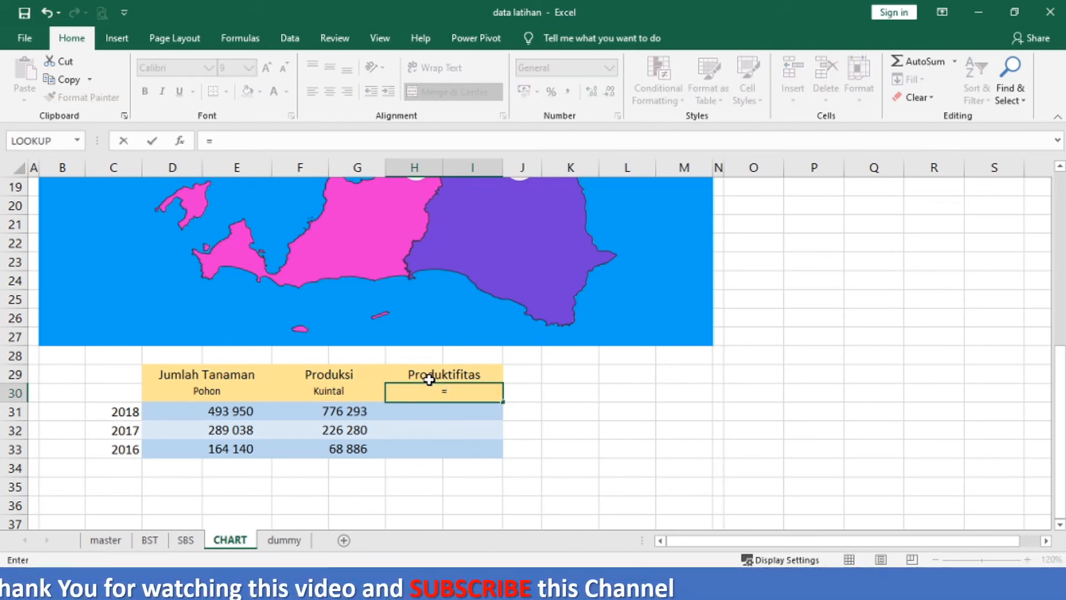
key(Left)
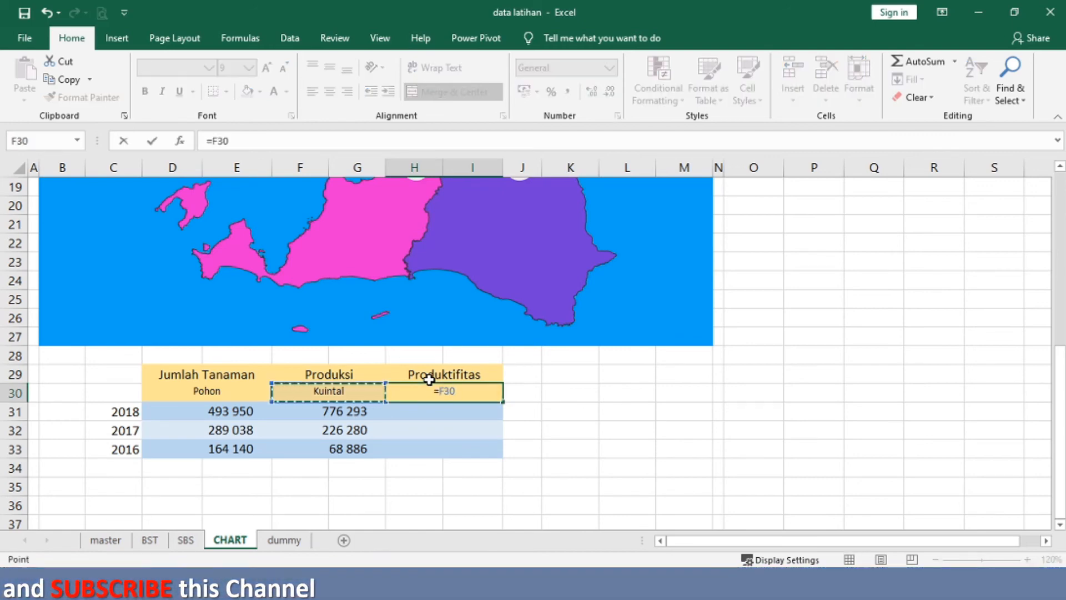
text(&)
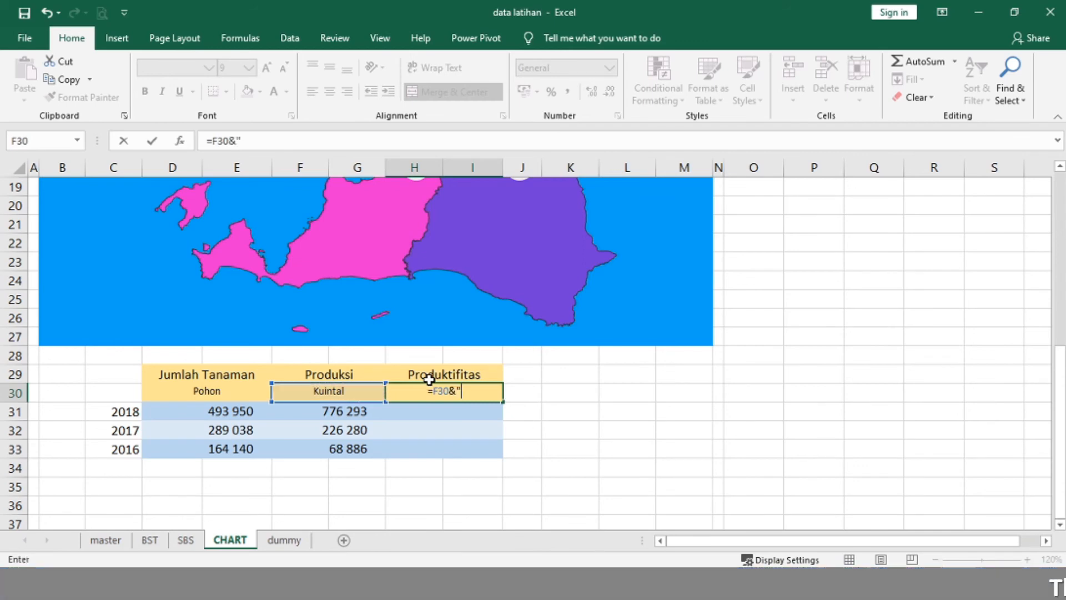
text("/")
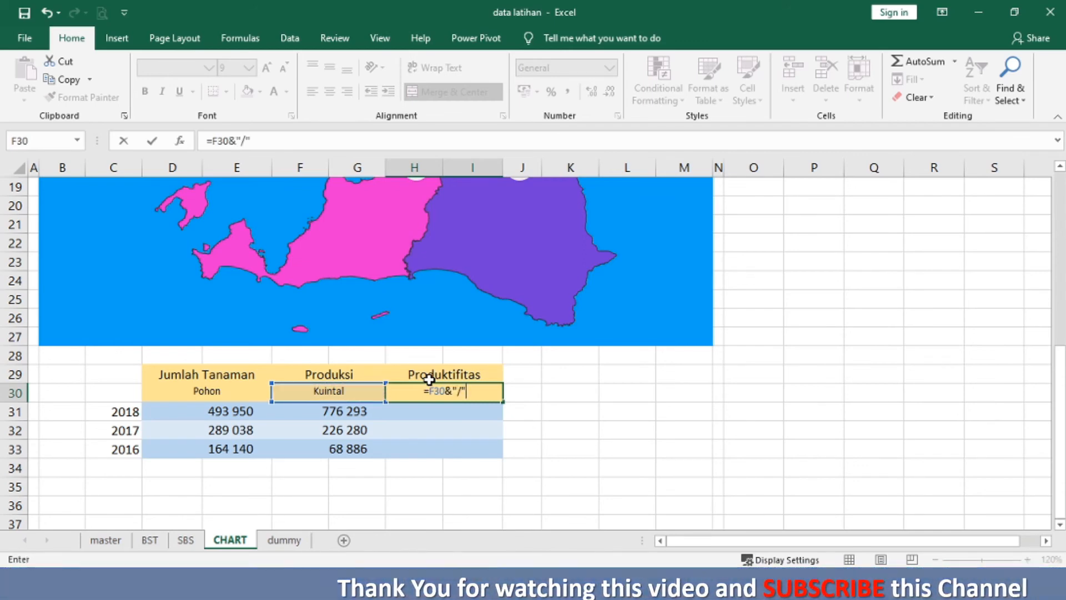
text(&)
key(Left)
key(Left)
key(Return)
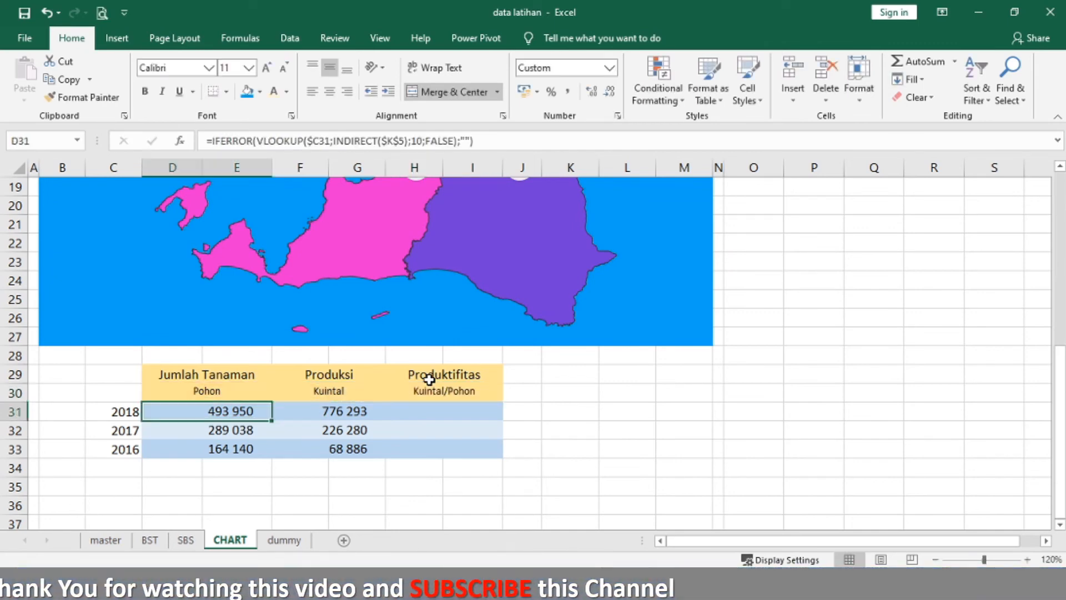
Step: Calculate the 2018 Produktifitas in H31 by dividing Produksi by Jumlah Tanaman with the formula =F31/D31
key(Up)
key(Right)
key(Right)
key(Down)
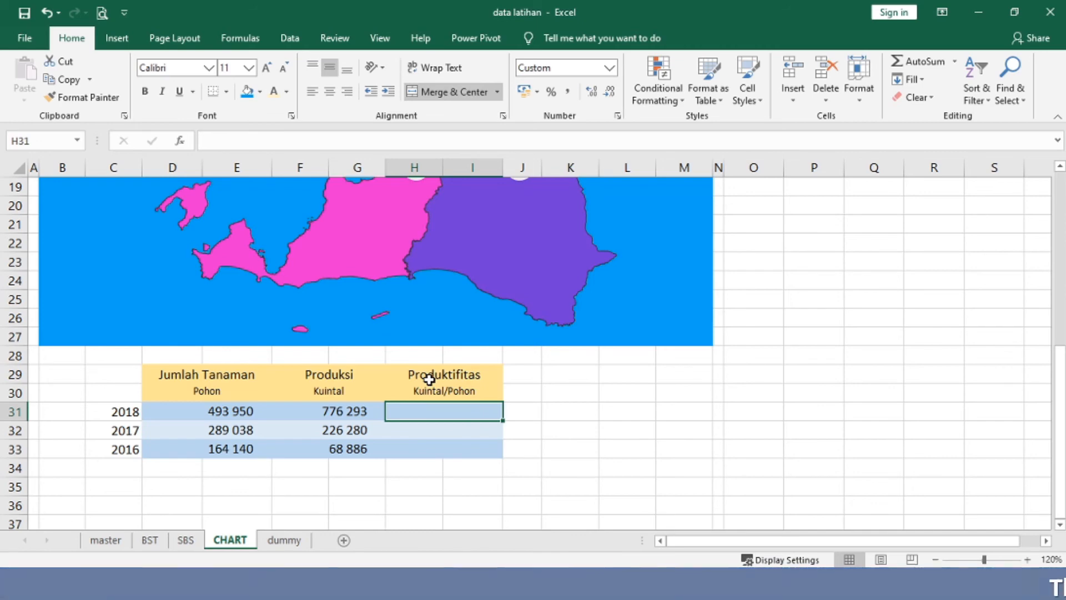
text(=)
key(Left)
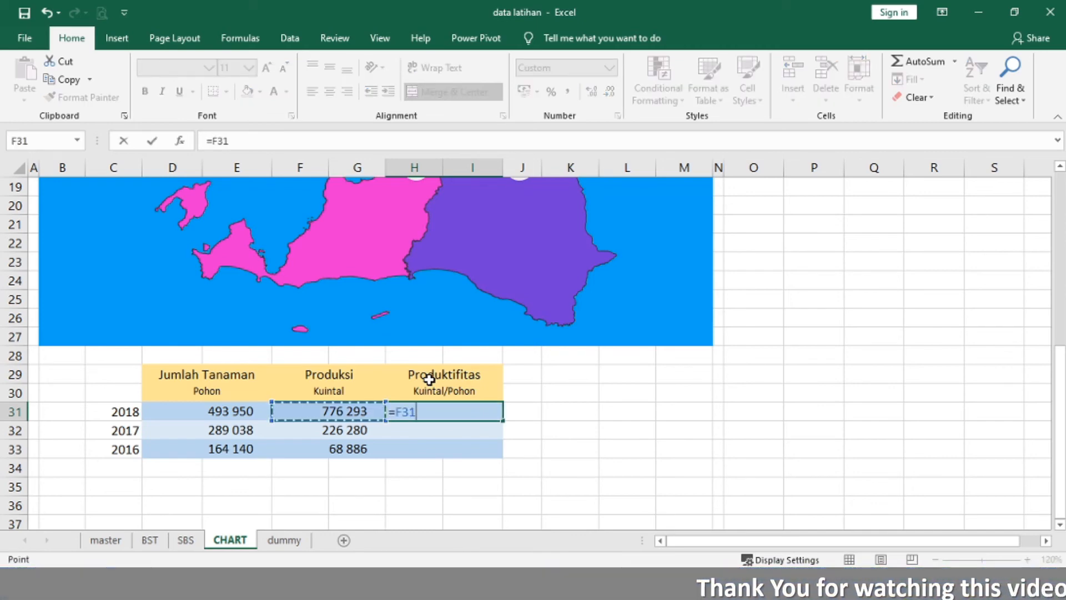
text(/)
key(Left)
key(Left)
key(Return)
Step: Copy the 2018 Produktifitas formula from H31 into the 2017 and 2016 rows, H32:H33
key(Up)
key(Right)
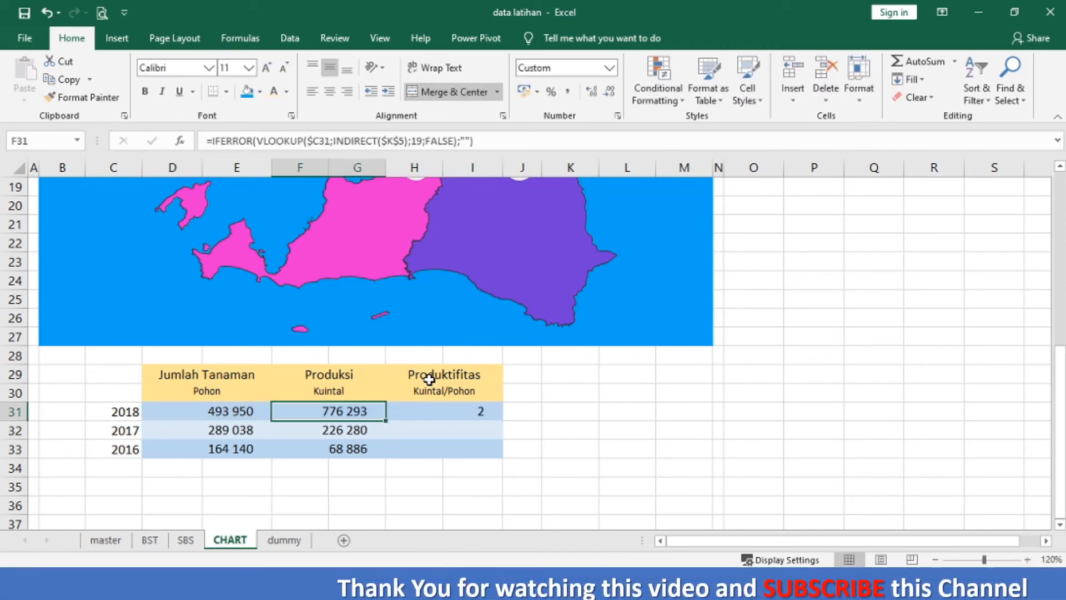
key(Right)
key(ctrl+c)
key(Down)
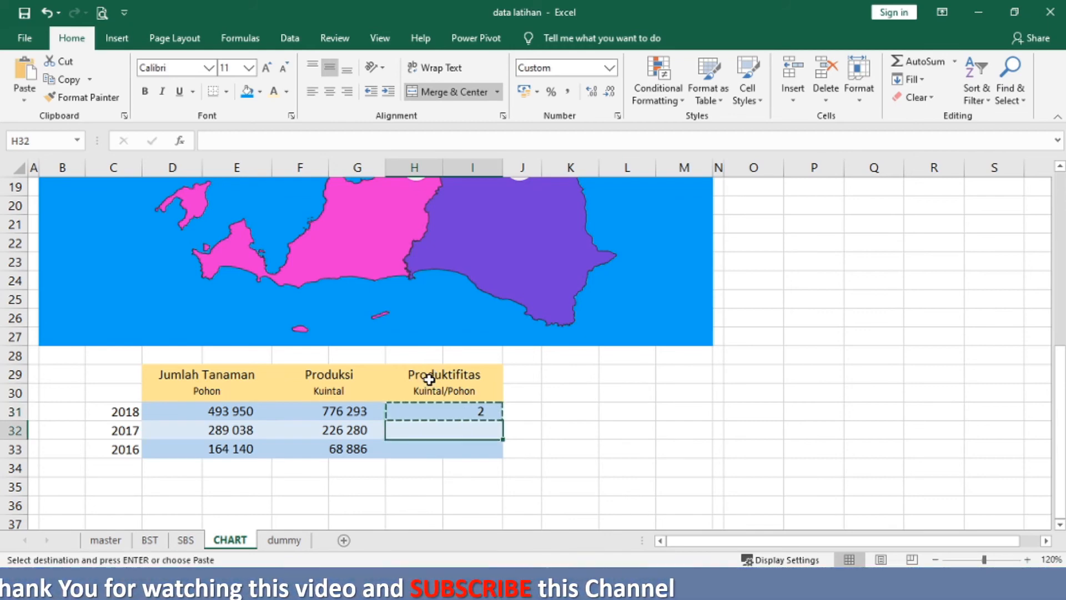
key(shift+Down)
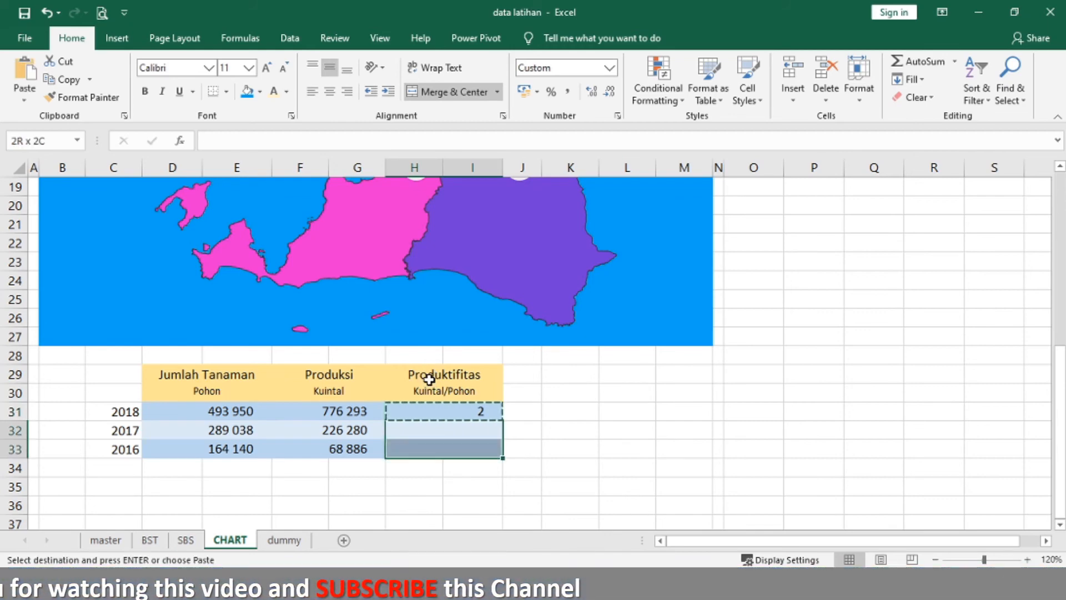
click(17, 94)
click(47, 140)
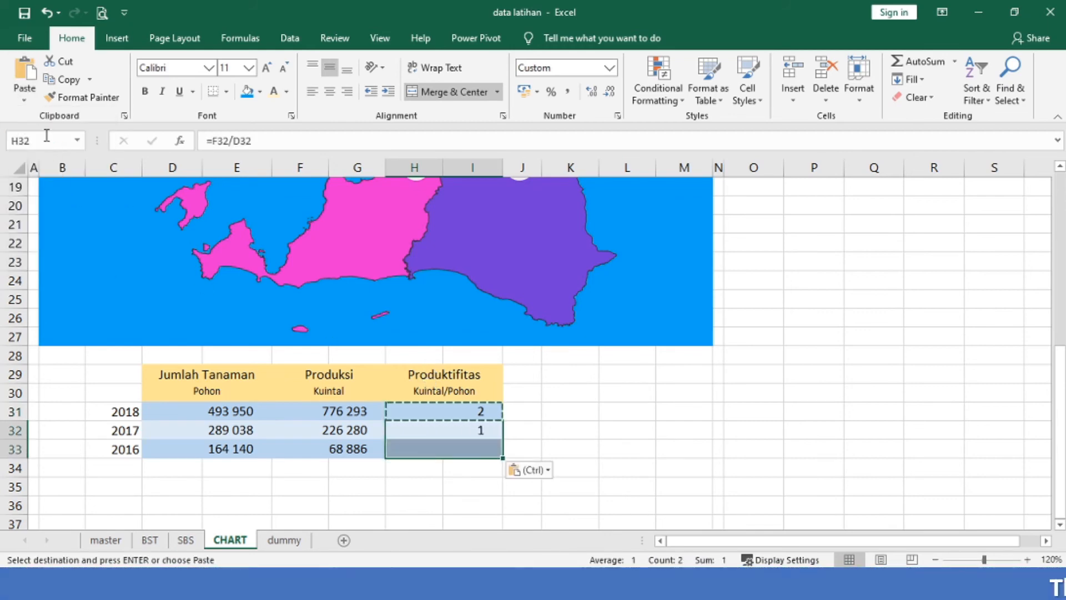
Step: Apply the custom number format ### ### ##0,00 to the Produktifitas values in H31:H33 and center them horizontally
key(Escape)
key(Up)
key(shift+Down)
key(shift+Down)
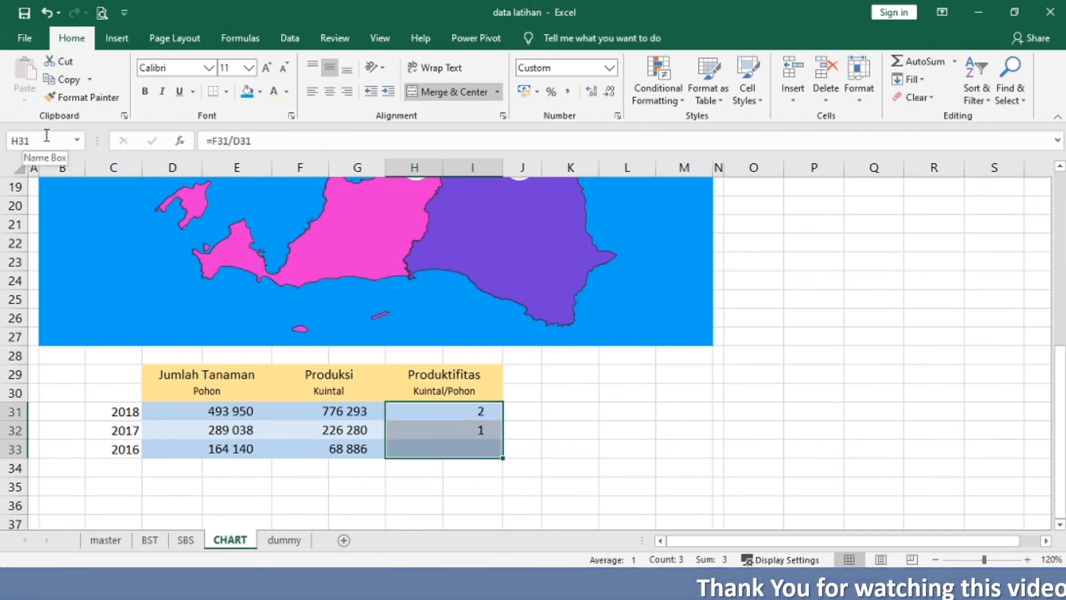
click(618, 116)
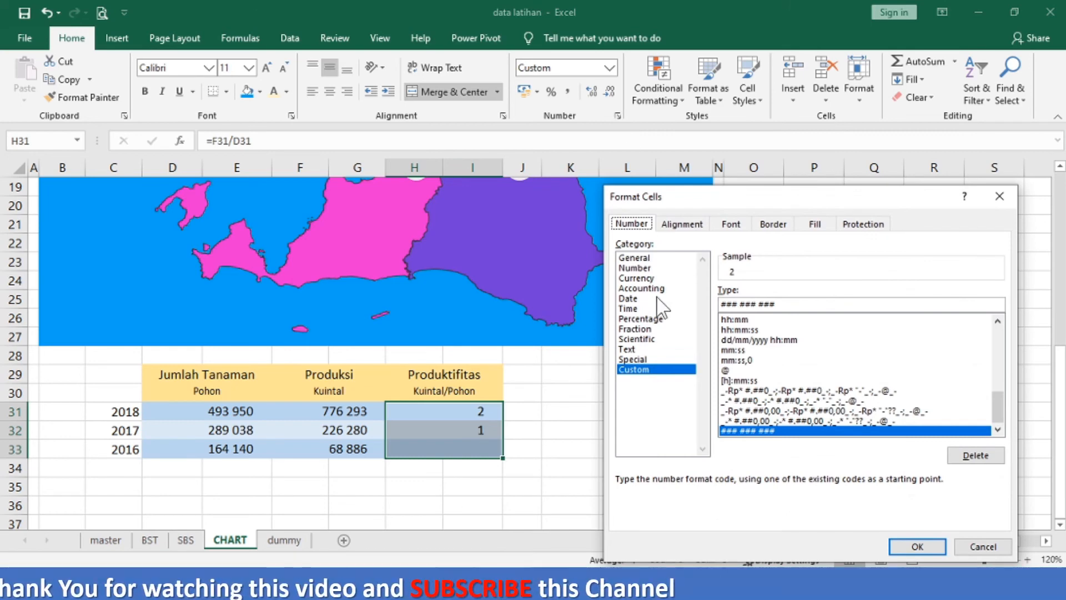
click(789, 302)
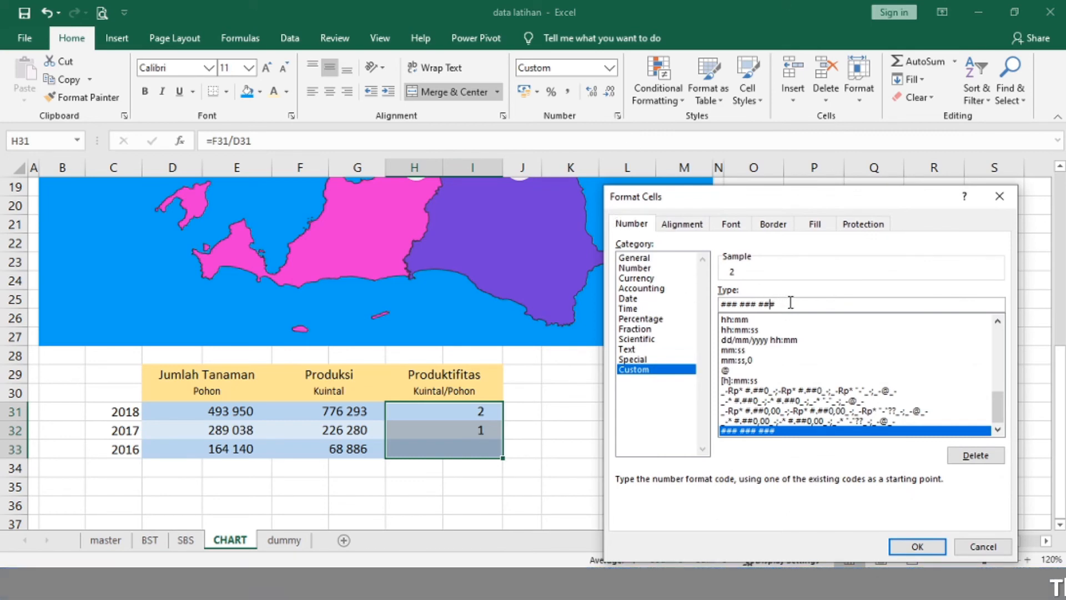
key(BackSpace)
text(0)
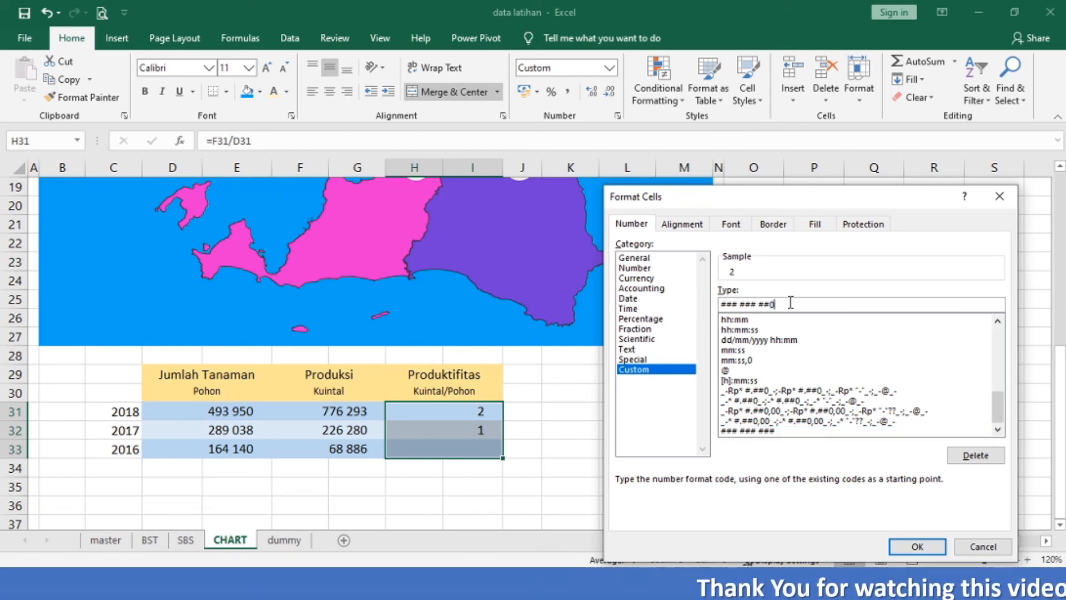
text(,)
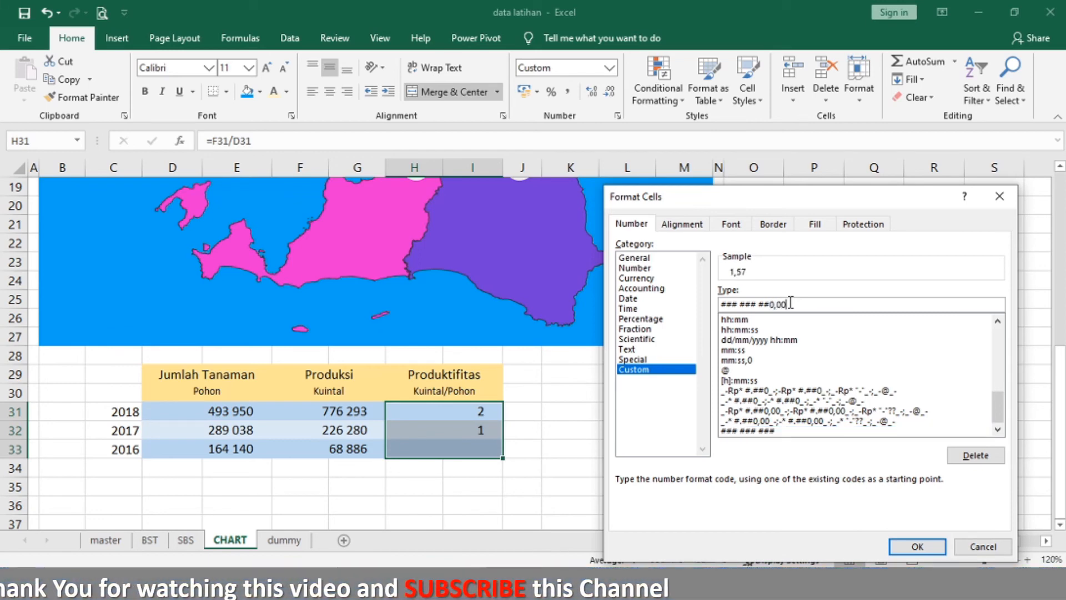
text(00)
click(910, 543)
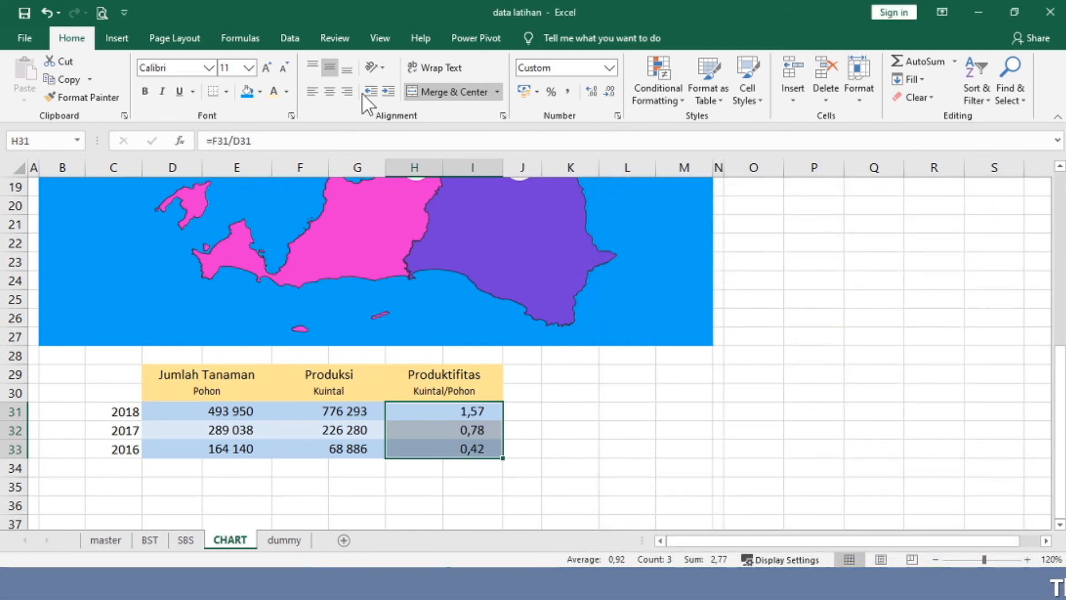
click(330, 91)
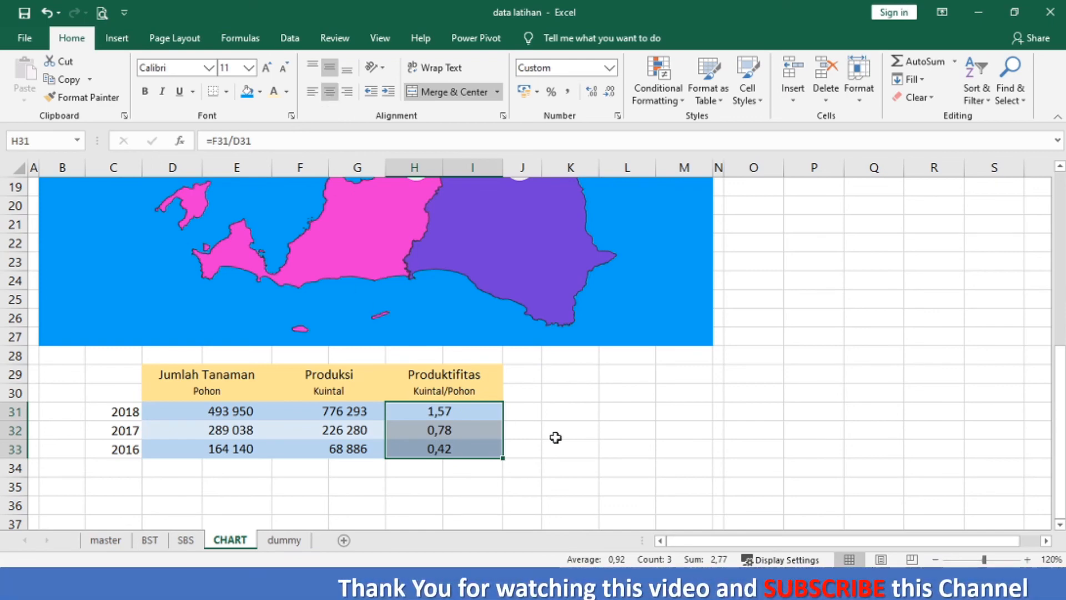
Step: Set the Jenis selection in K4 to Duku/Langsat/Kokosan to test the table and map
scroll(1063, 233, up, 4)
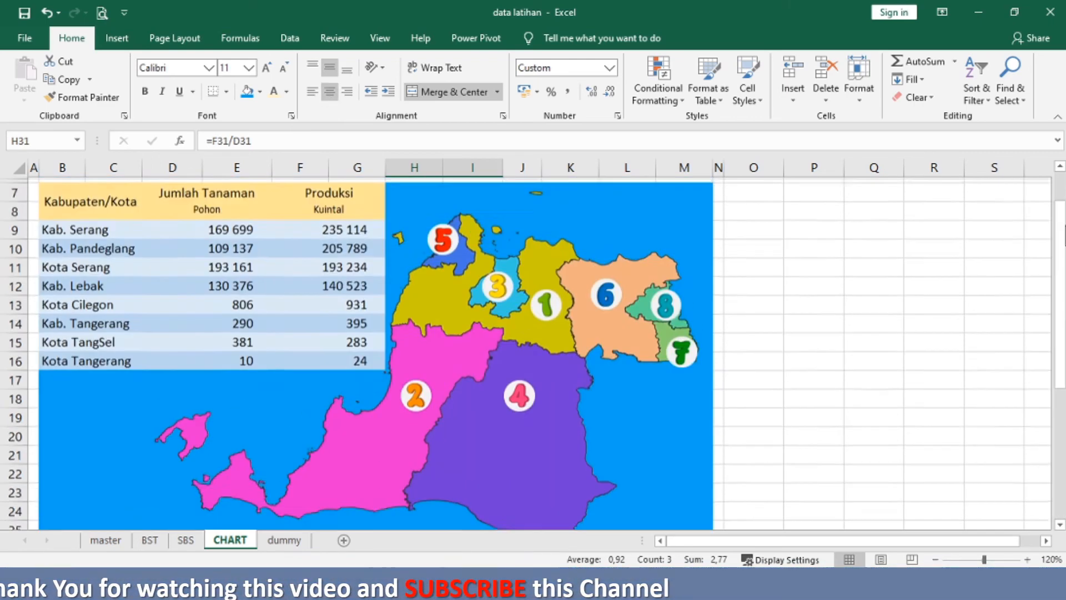
scroll(1063, 233, up, 2)
click(664, 229)
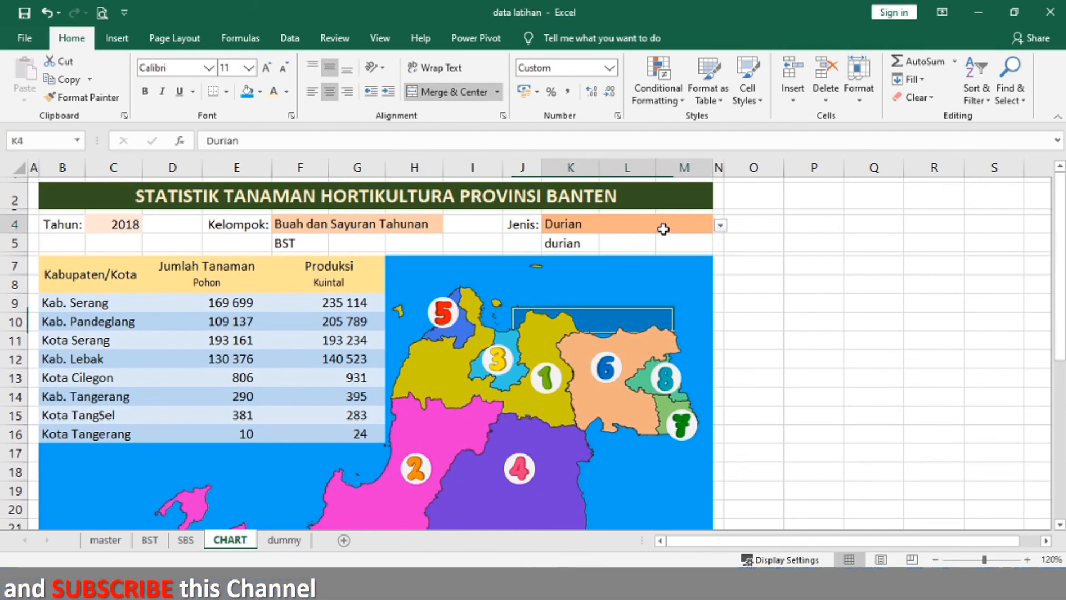
click(721, 226)
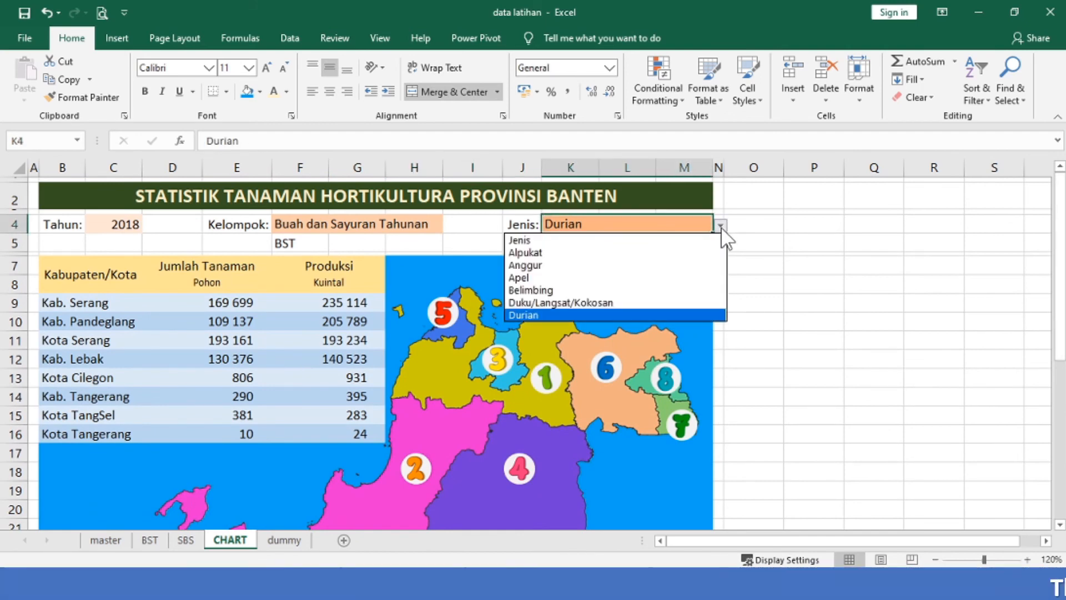
click(721, 226)
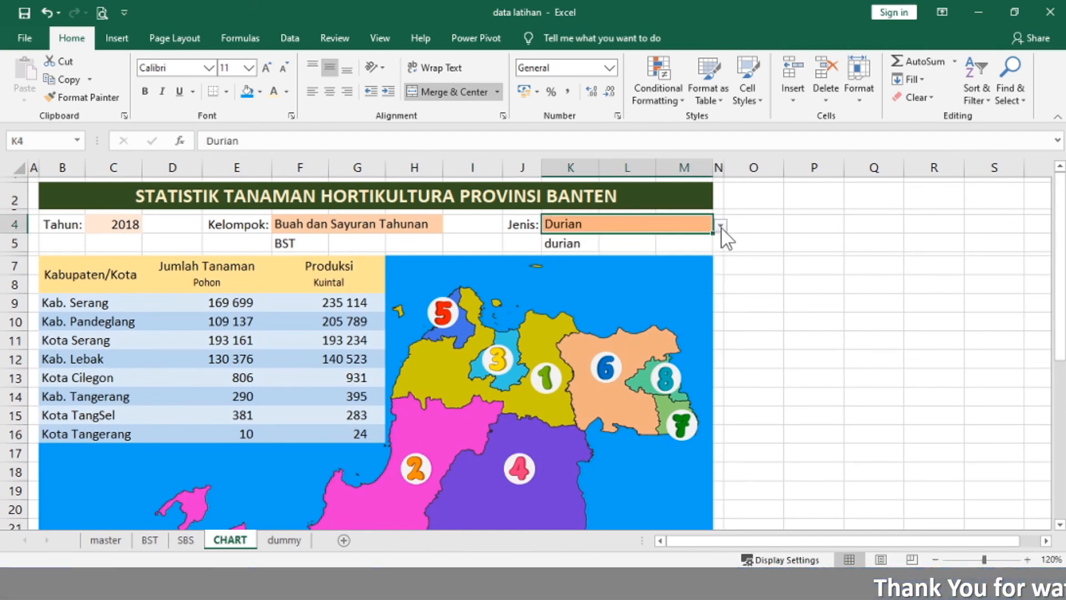
click(1060, 525)
click(1059, 524)
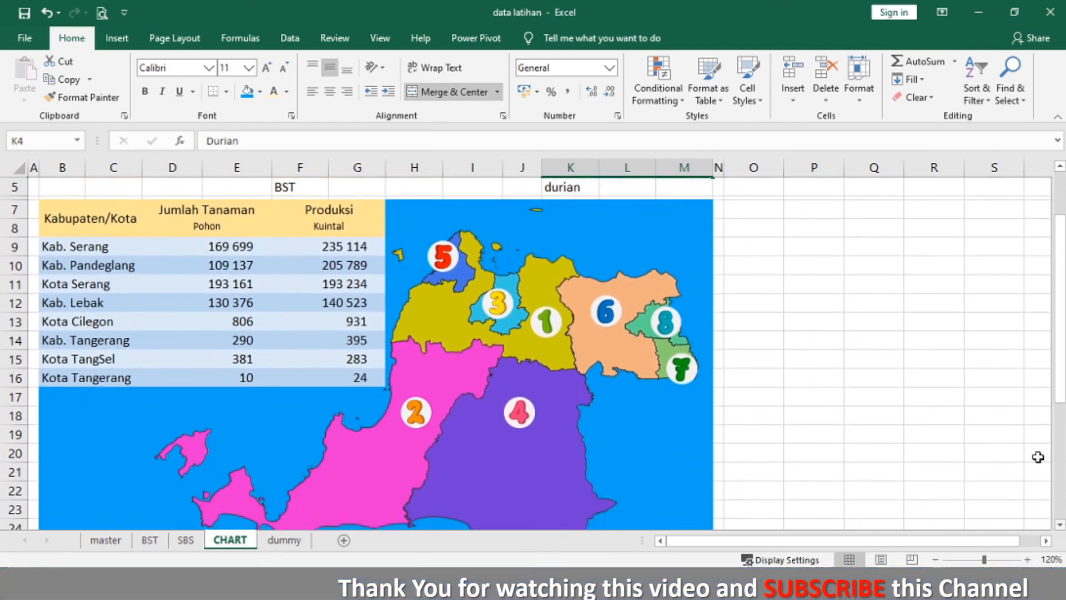
click(1059, 166)
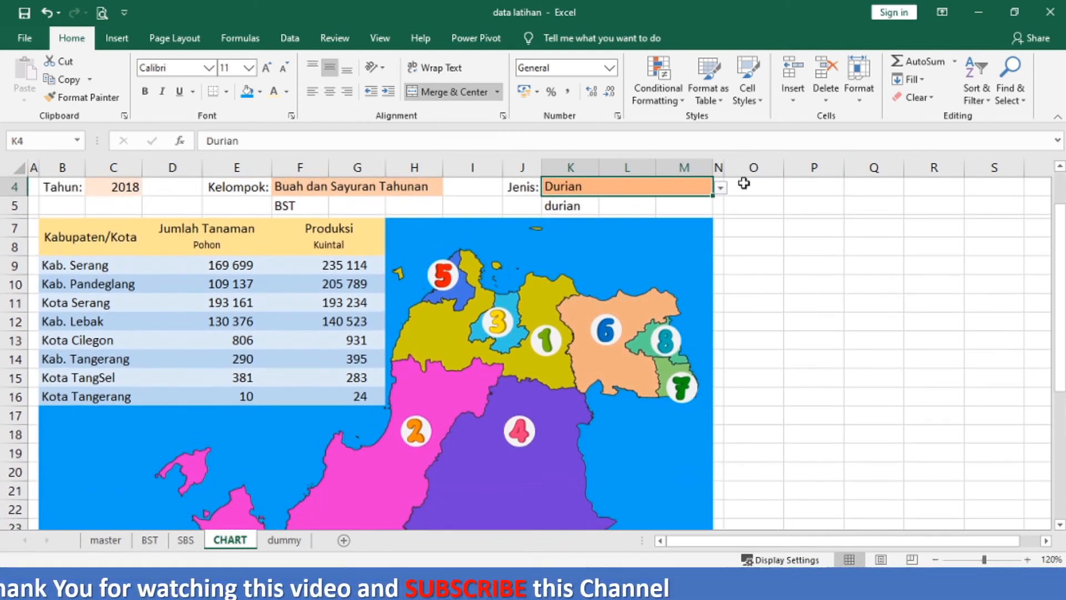
click(721, 189)
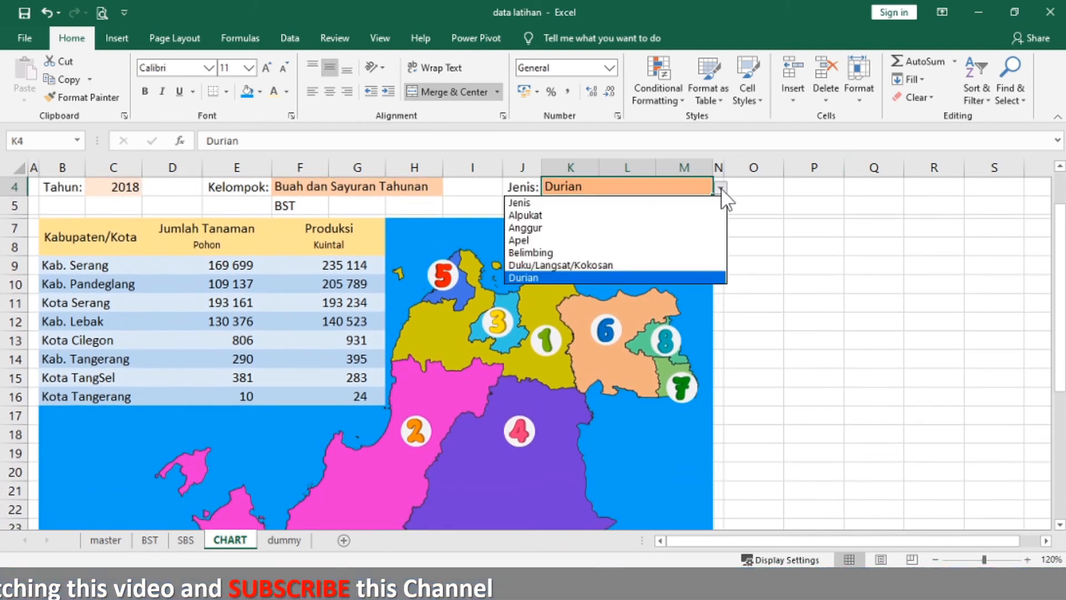
click(616, 265)
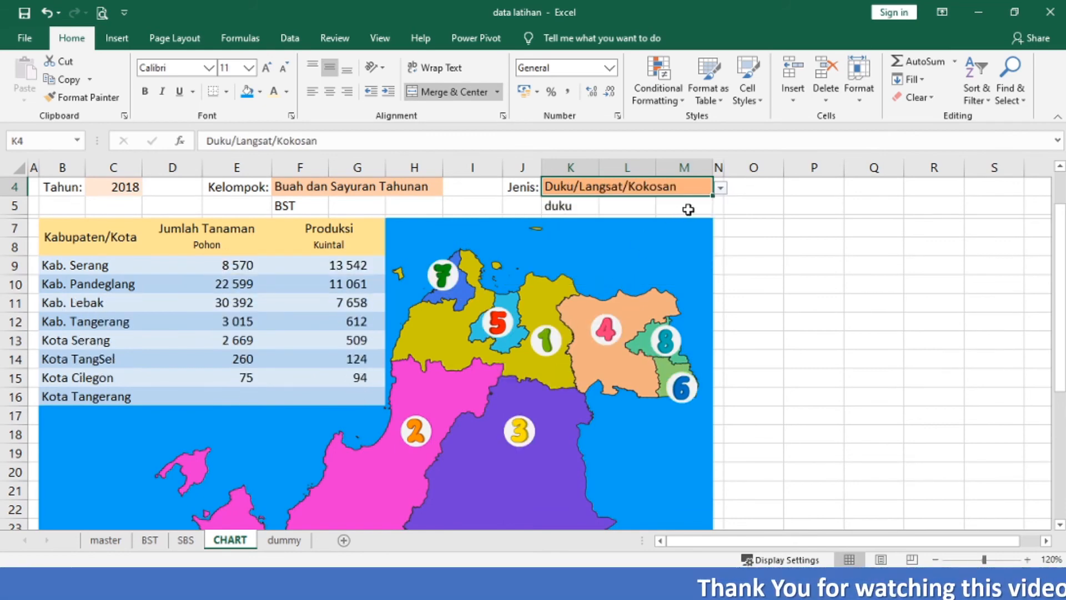
Step: Set Kelompok in F4 to Buah dan Sayuran Semusim, and try Jenis in K4 as Buncis and finally Bawang Merah
click(432, 190)
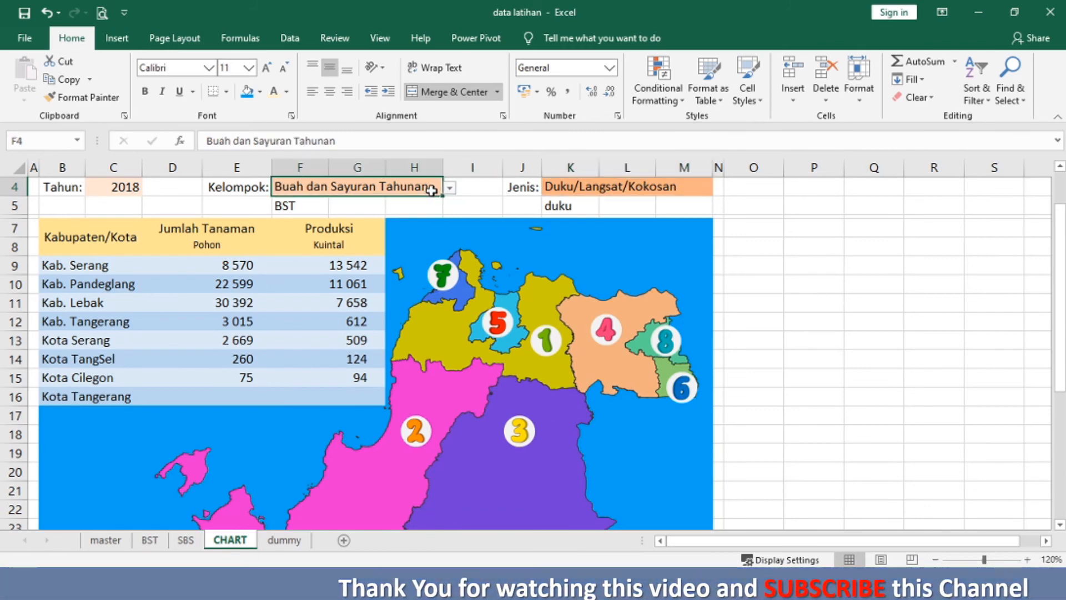
click(449, 188)
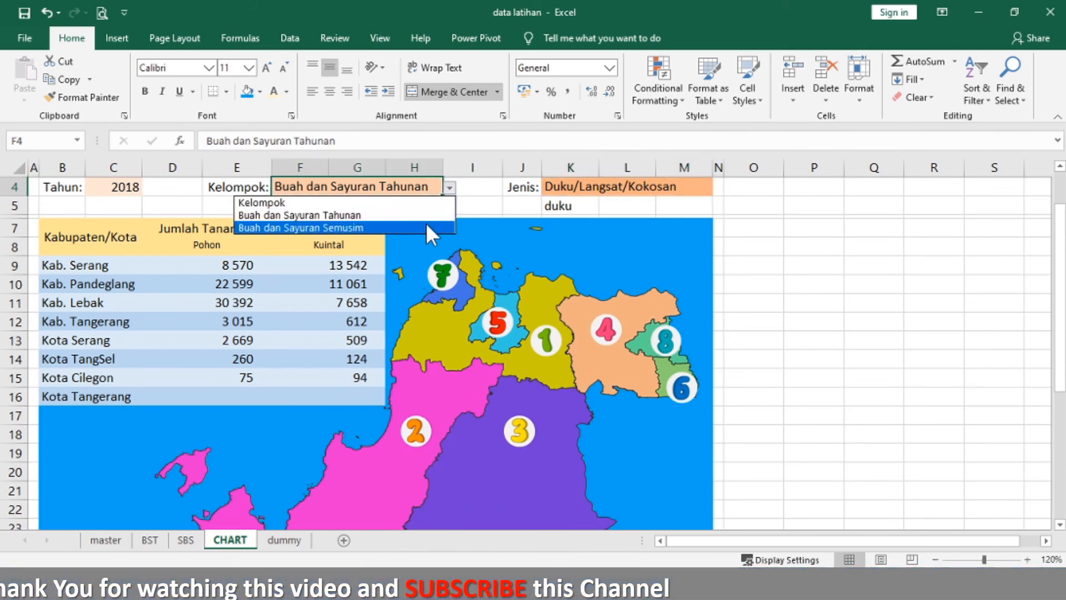
click(426, 224)
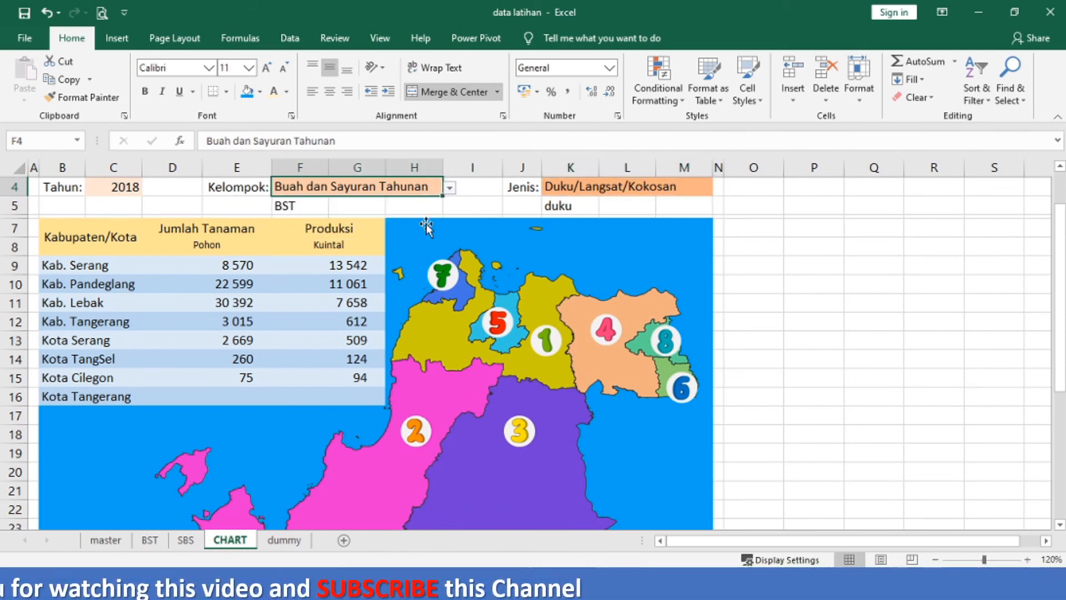
click(701, 189)
click(721, 189)
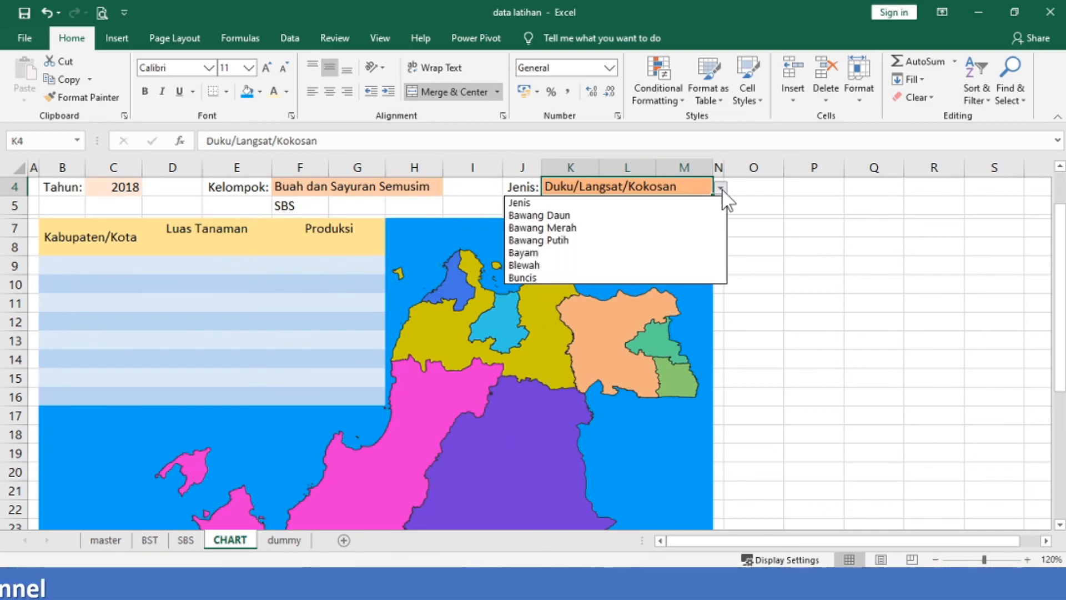
click(642, 275)
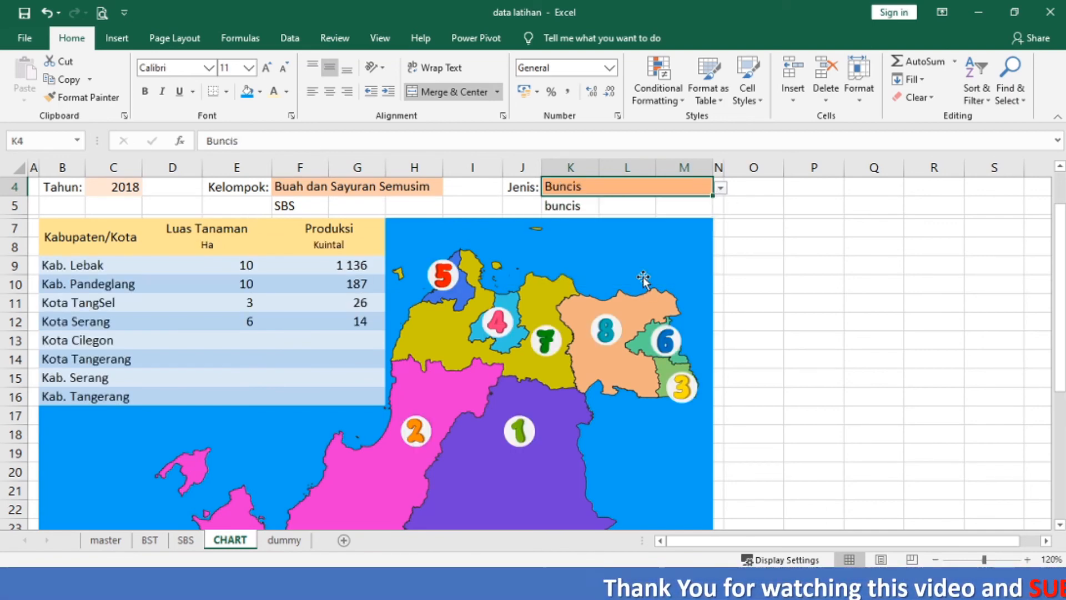
click(721, 189)
click(672, 229)
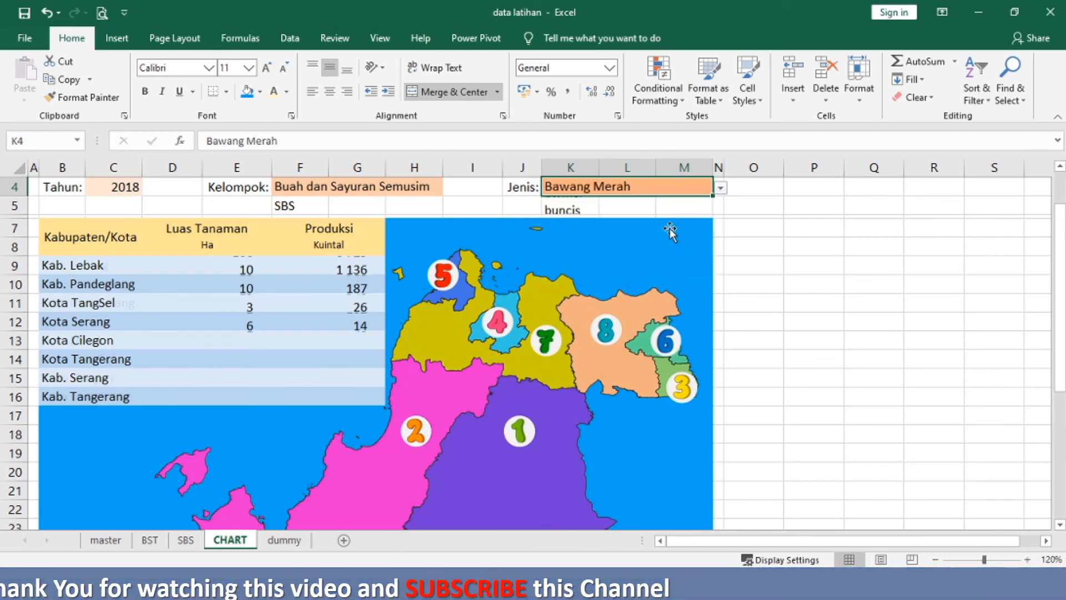
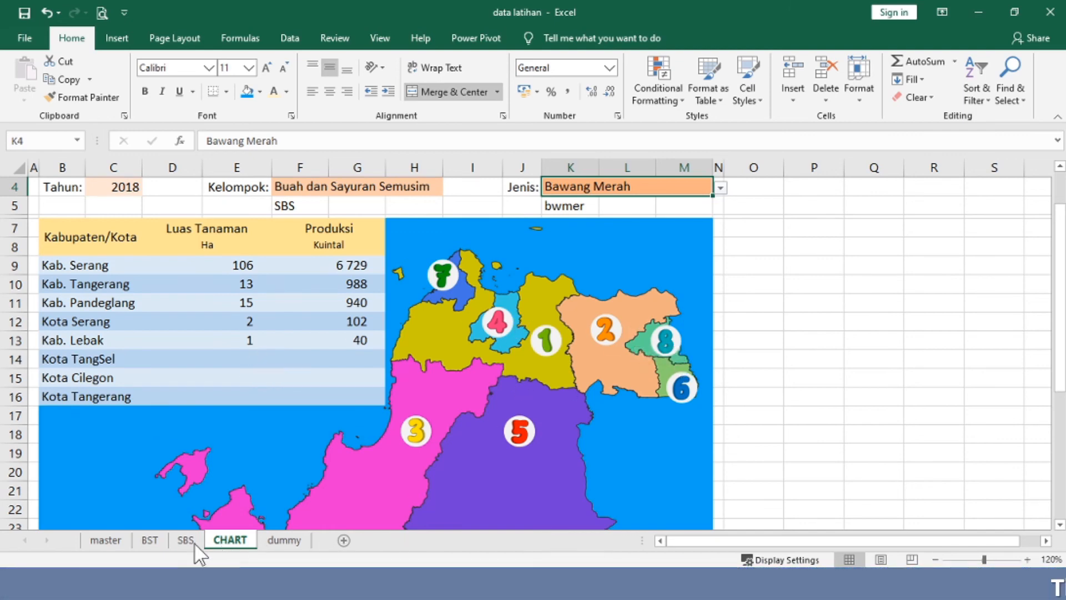
Step: On the dummy sheet, enter =IF(J3<>0;10;"") in the S column's N3 and copy it down through N10
click(284, 540)
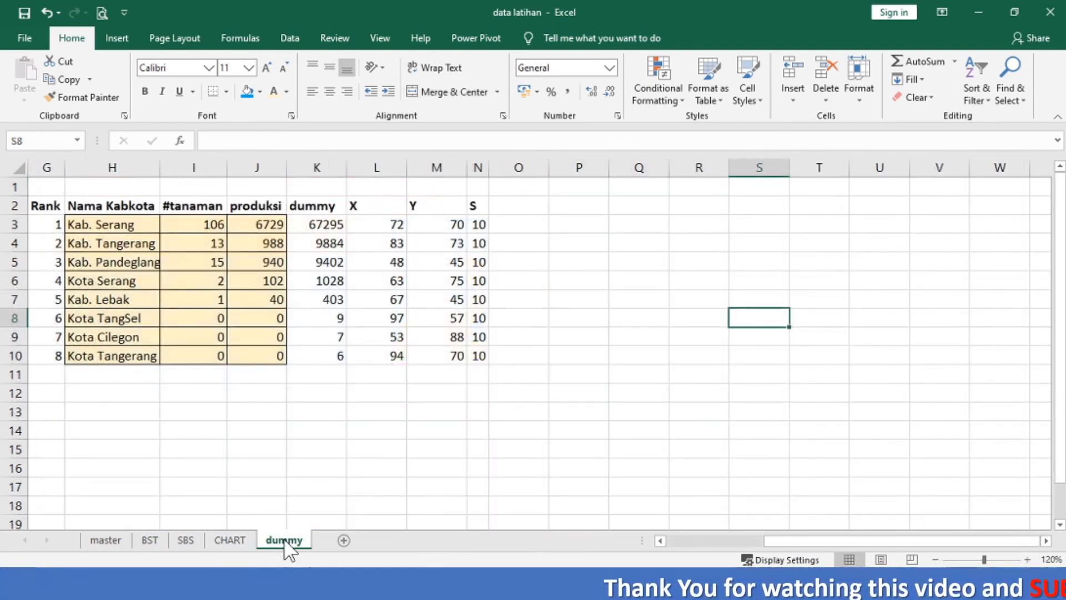
click(476, 351)
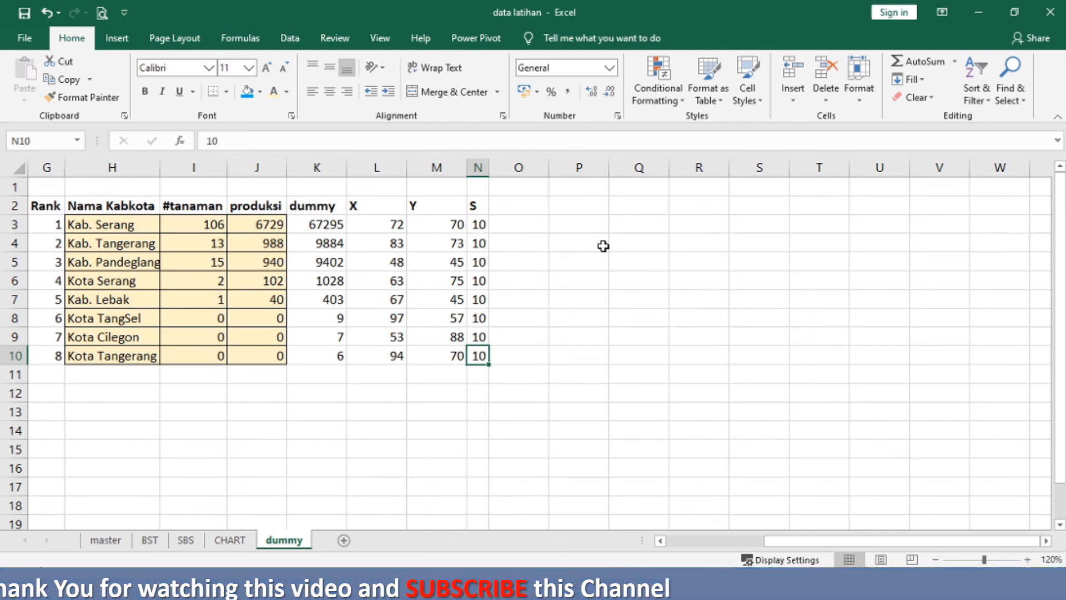
key(Up)
key(Up)
key(Up)
key(Up)
key(Up)
key(Up)
key(Up)
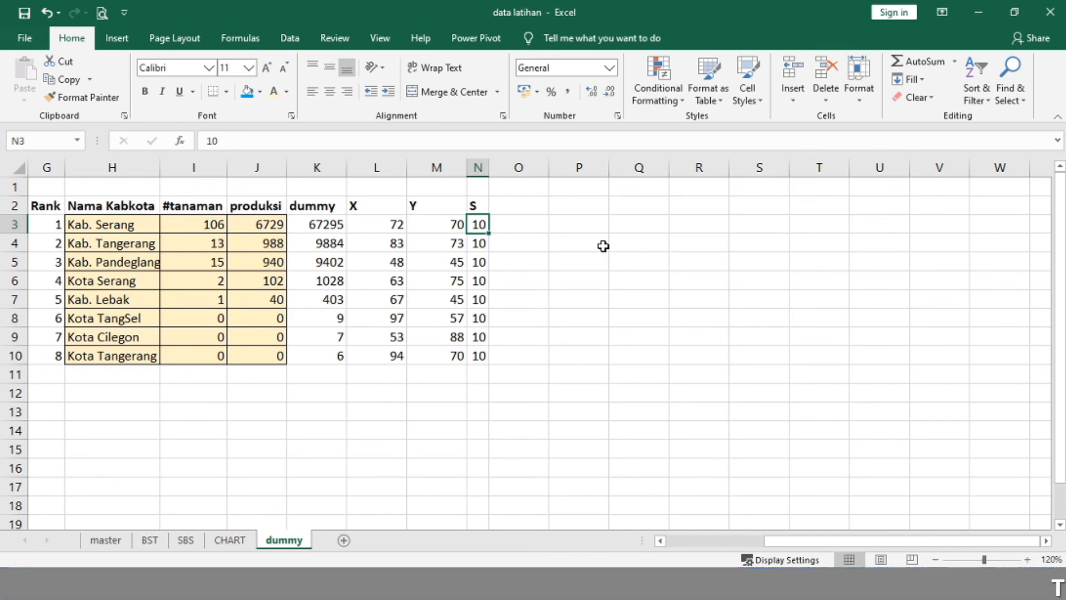
text(=if()
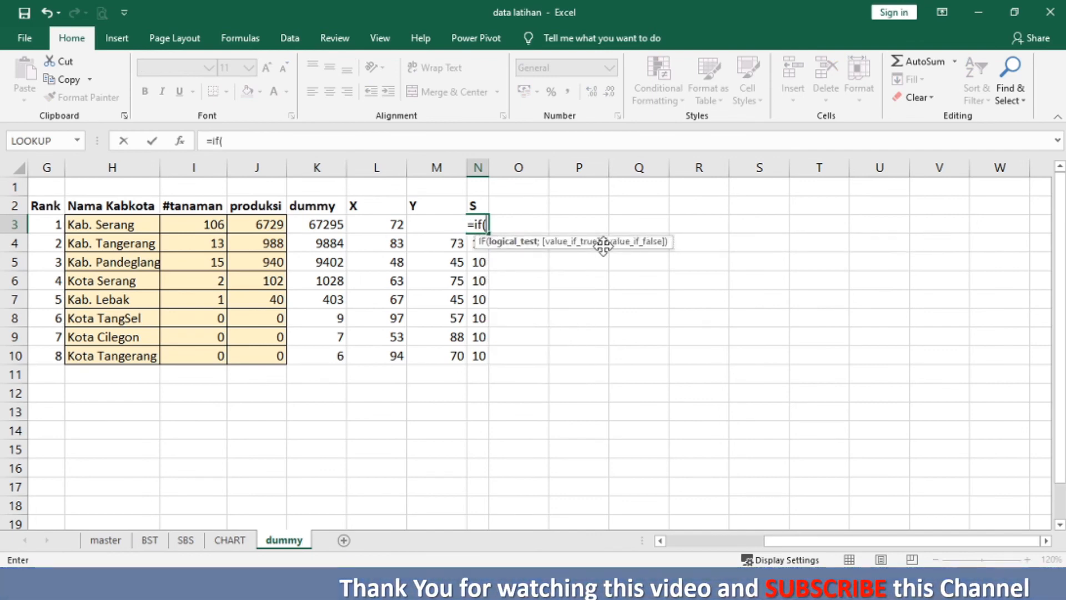
key(Left)
key(Left)
key(Left)
key(Left)
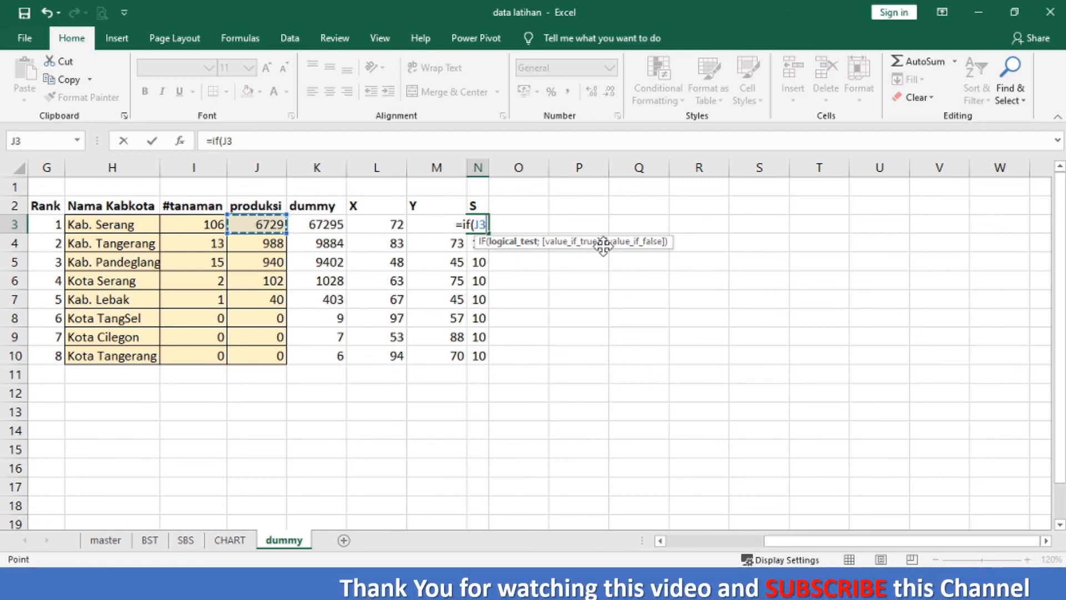
text(<>0)
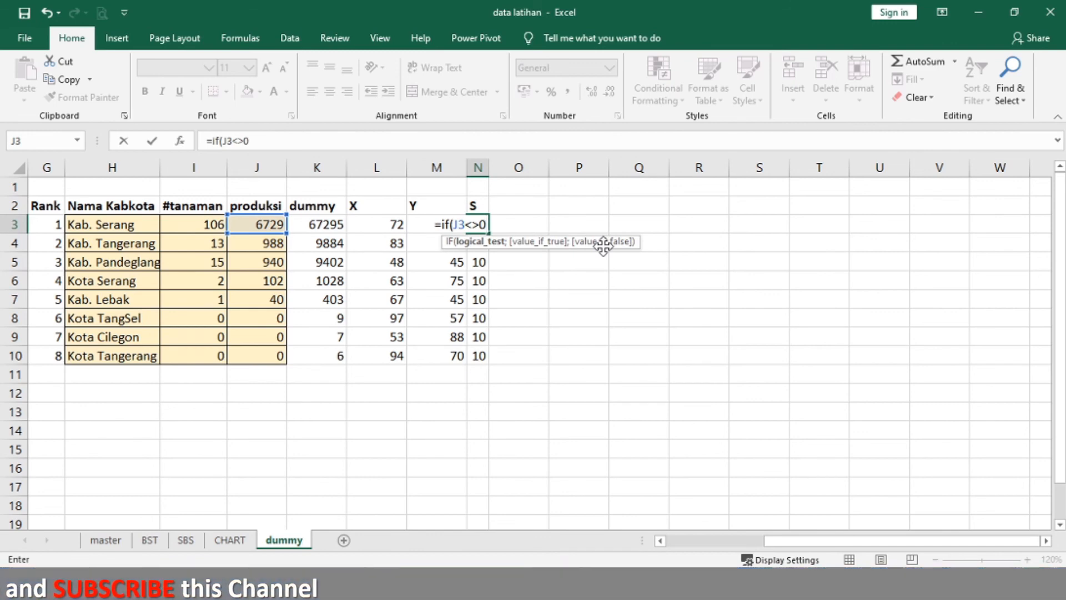
text(;10)
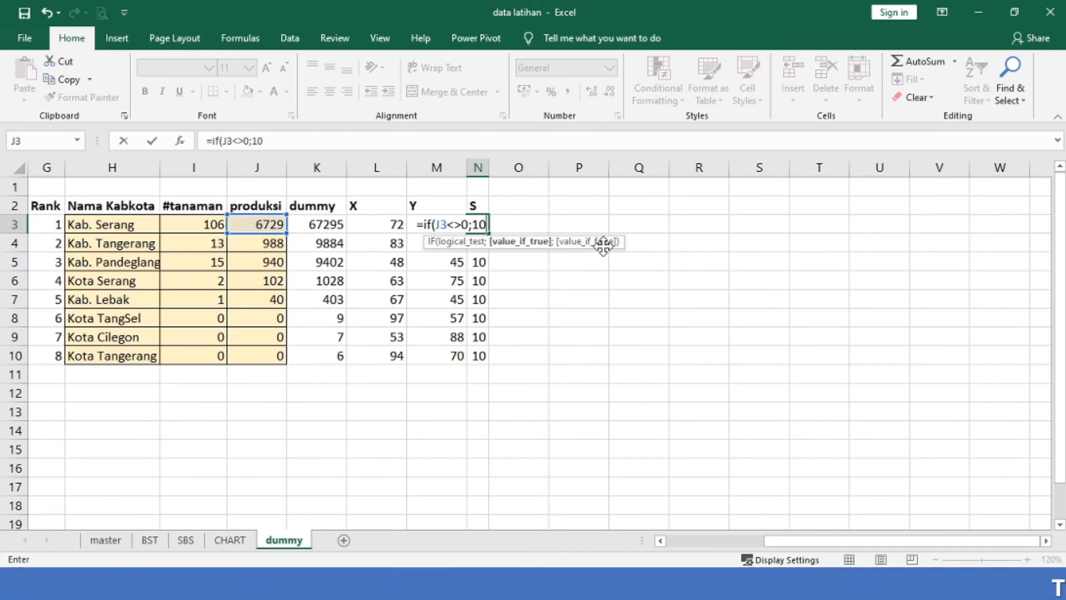
text(;)
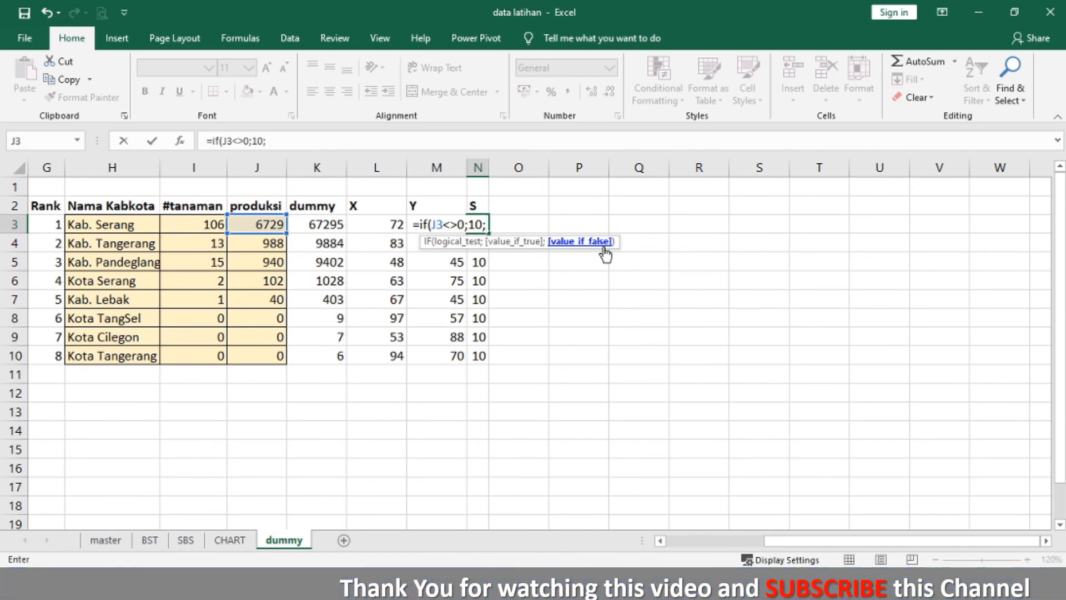
text(""))
key(Return)
key(Up)
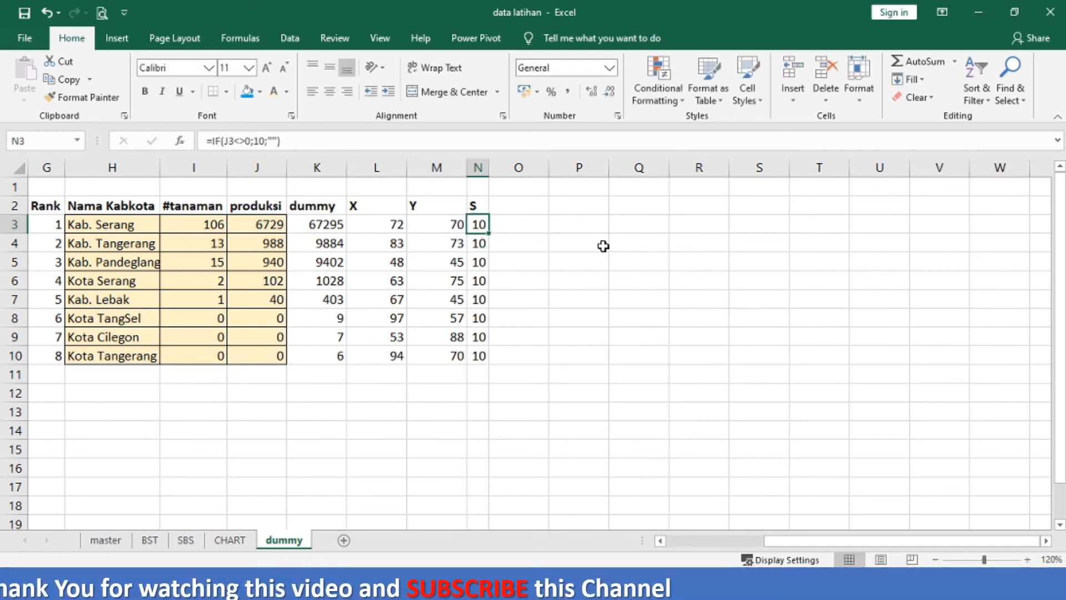
double_click(488, 233)
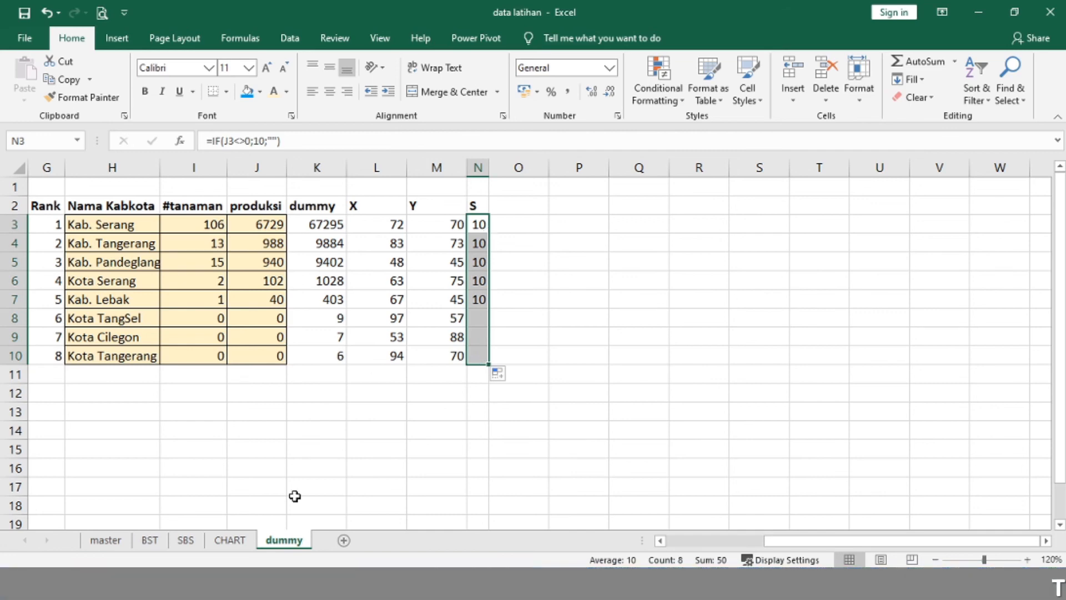
Step: On the CHART sheet, test the map's ranking bubbles by setting Jenis in K4 to Buncis and then Bayam
click(229, 540)
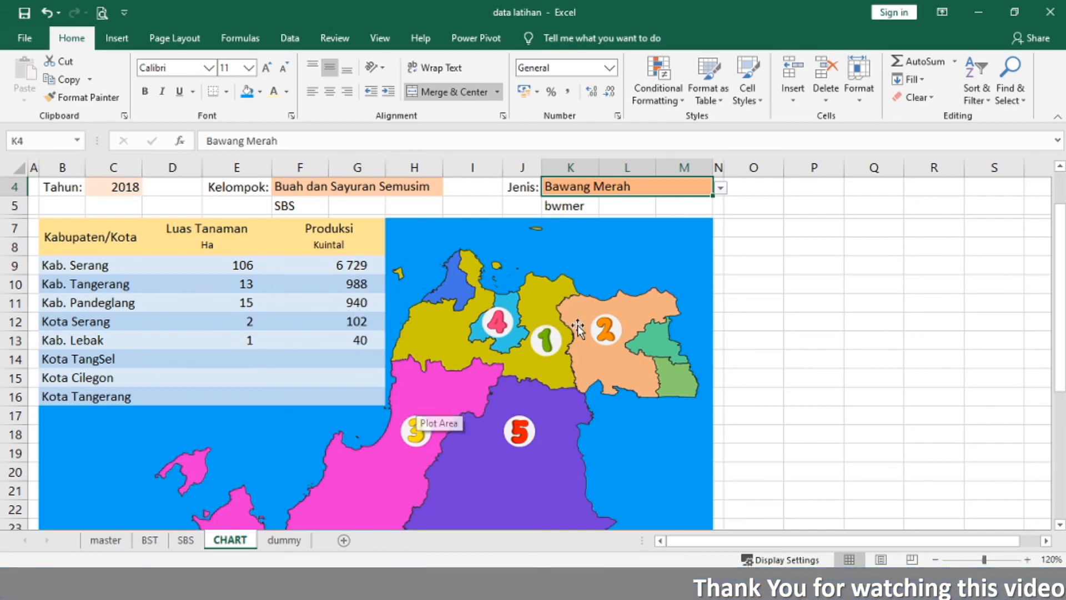
click(721, 189)
key(Escape)
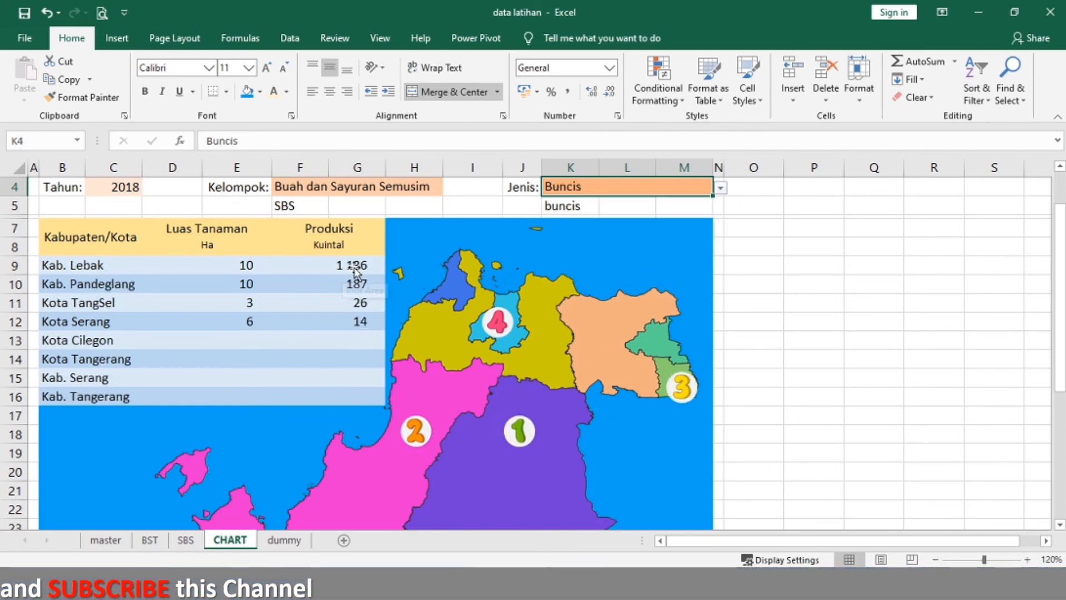
click(721, 189)
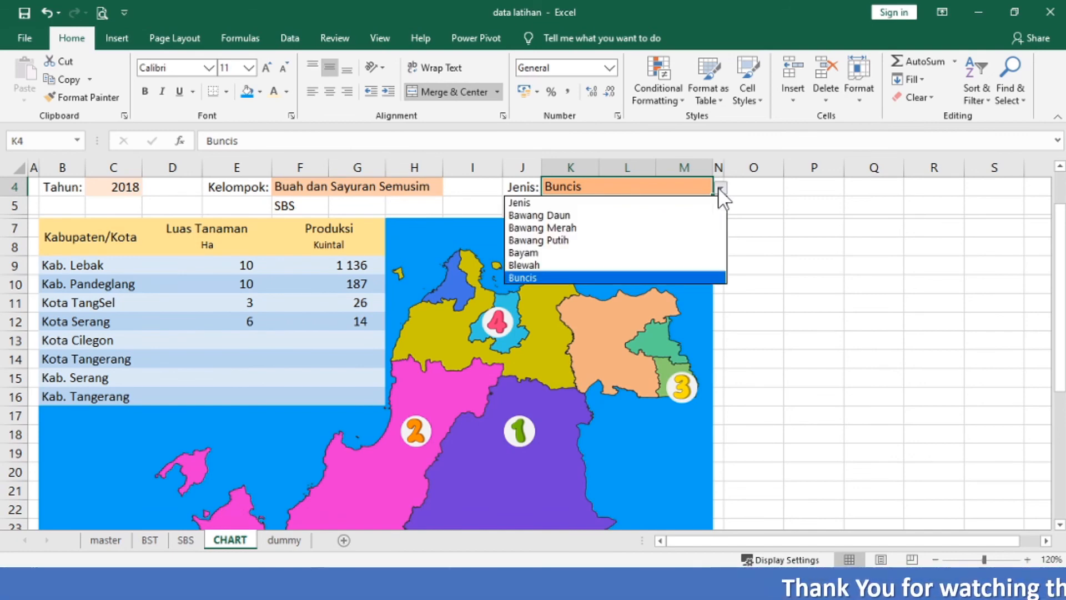
click(636, 254)
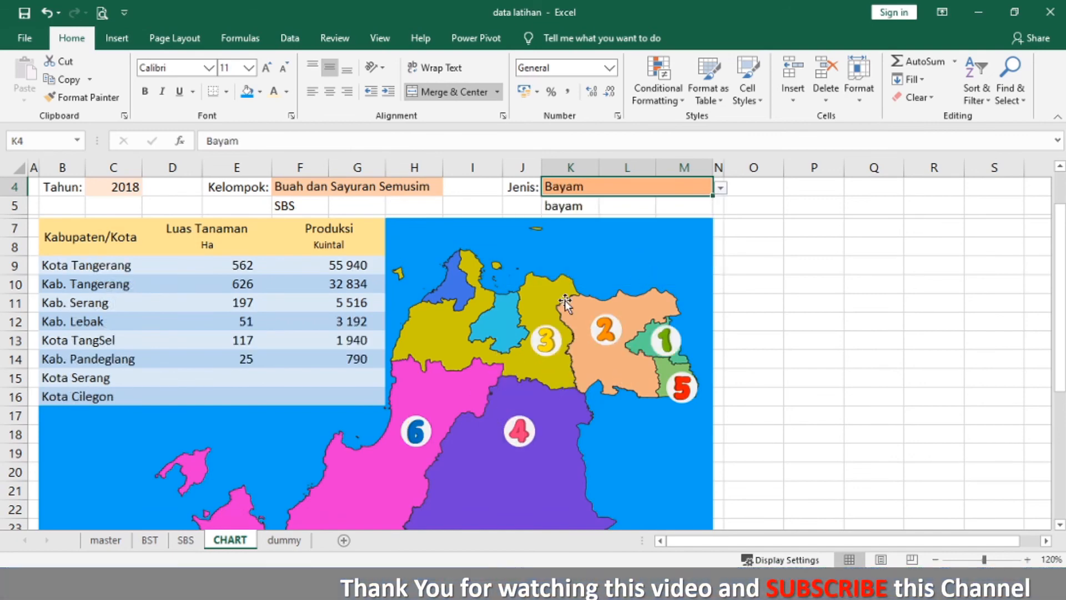
Step: Set Kelompok in F4 to Buah dan Sayuran Tahunan and Jenis in K4 to Alpukat
click(428, 189)
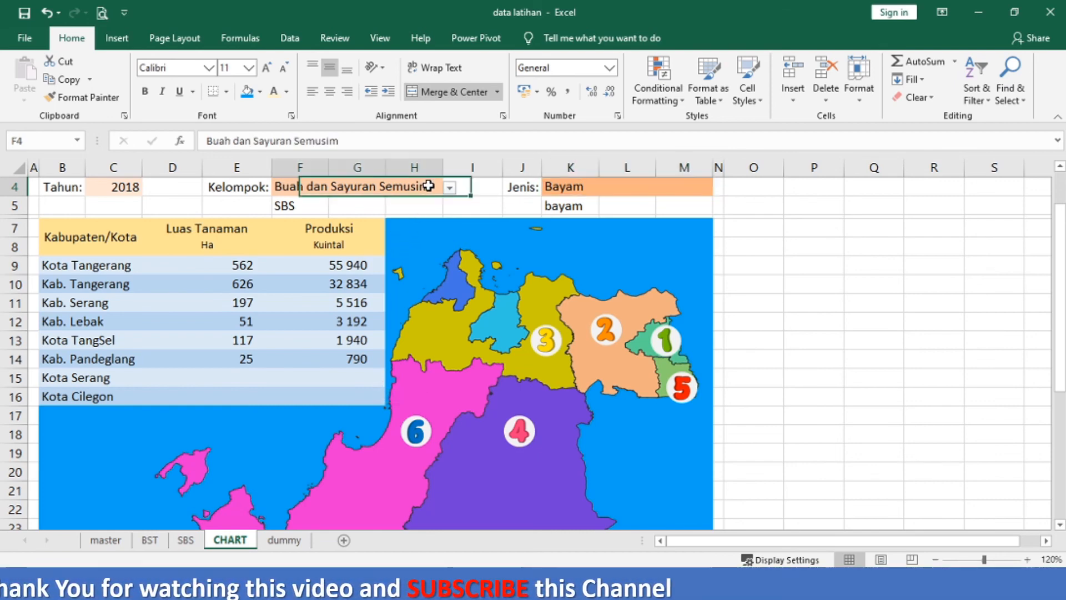
click(450, 188)
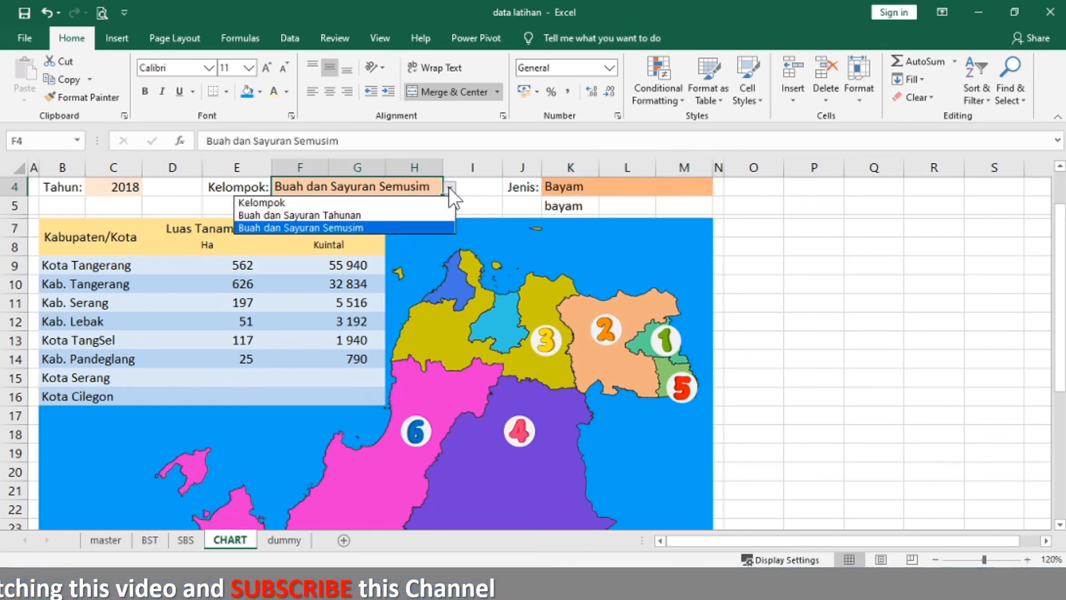
click(432, 215)
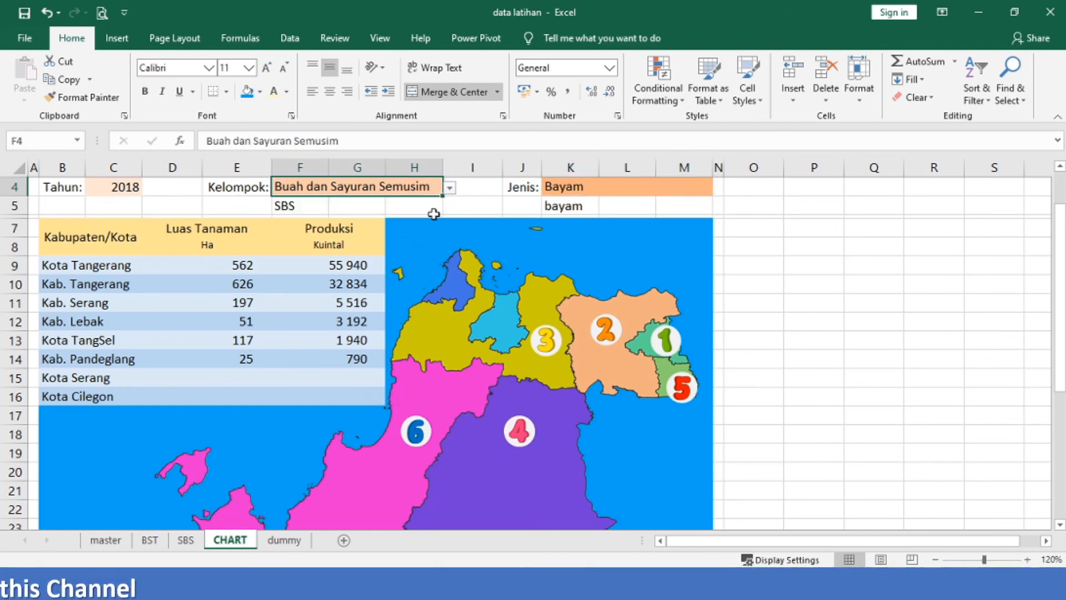
click(631, 190)
click(721, 188)
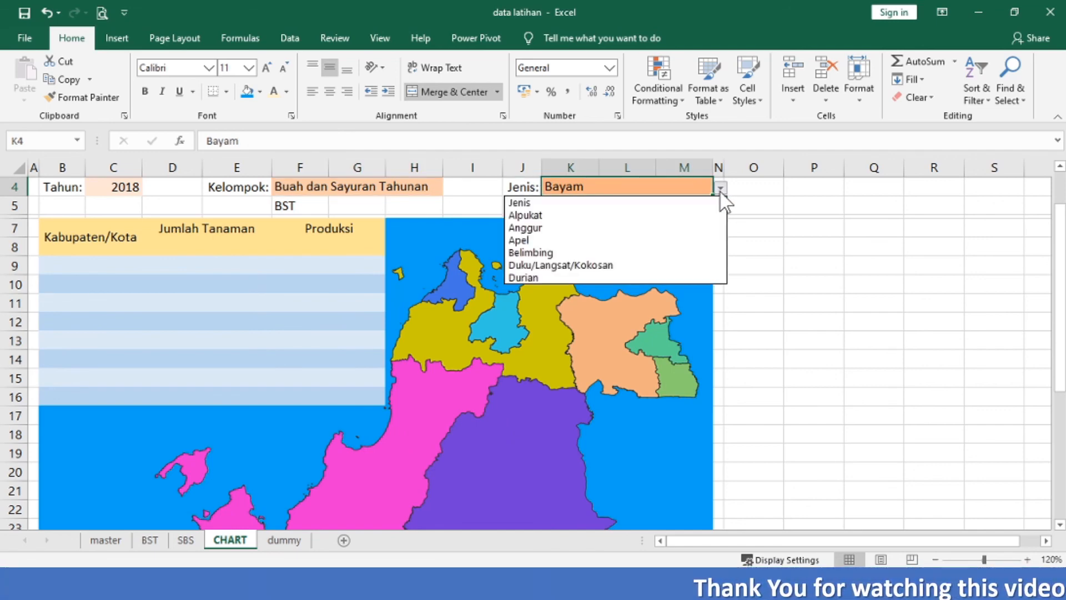
click(666, 216)
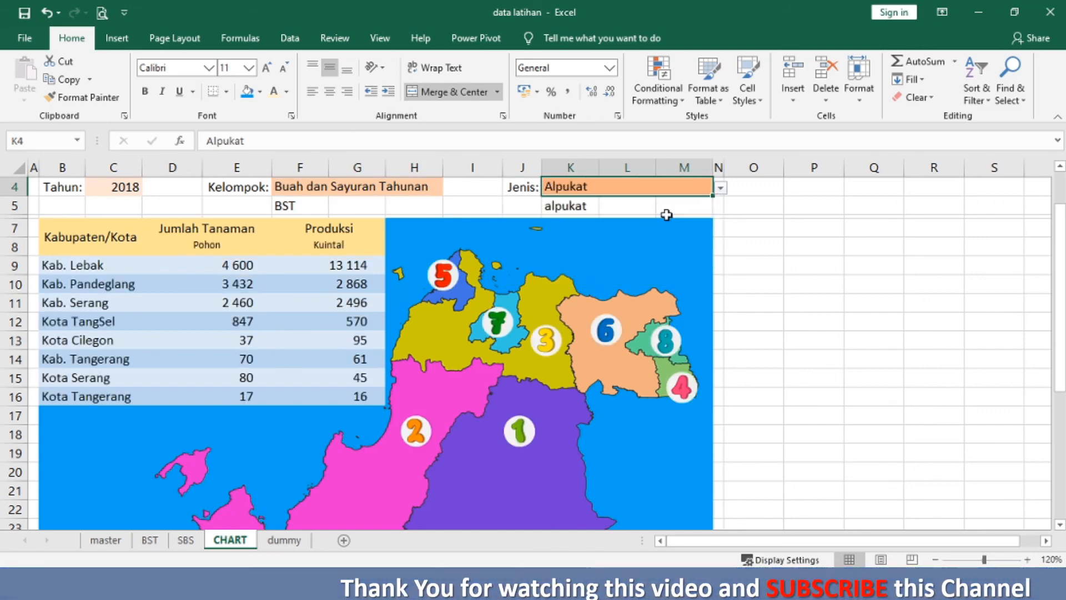
Step: Try Belimbing as the Jenis in K4, and finally set it to Duku/Langsat/Kokosan
click(721, 190)
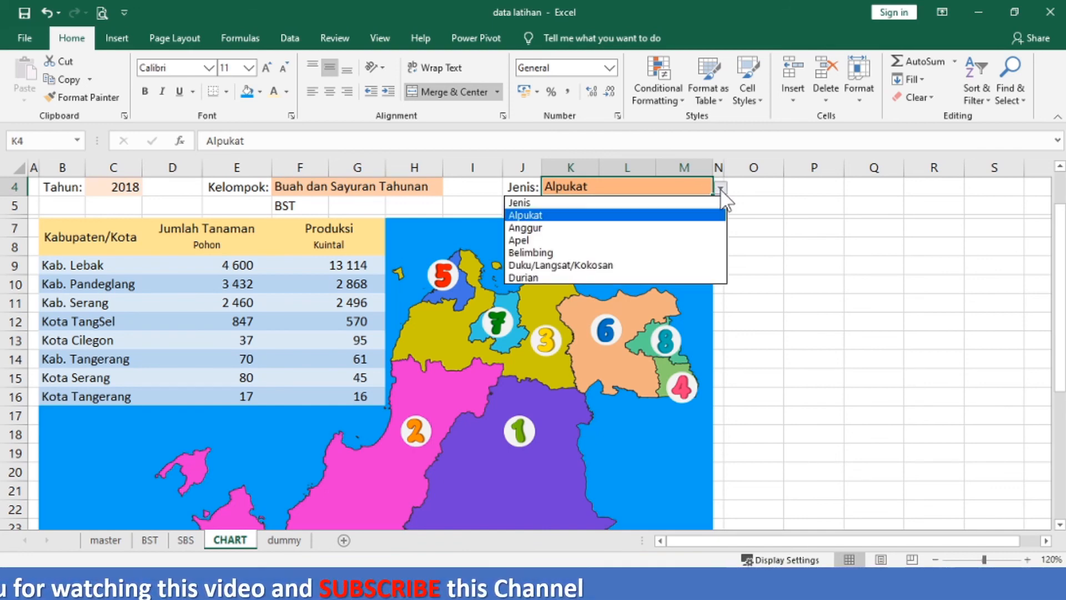
click(664, 259)
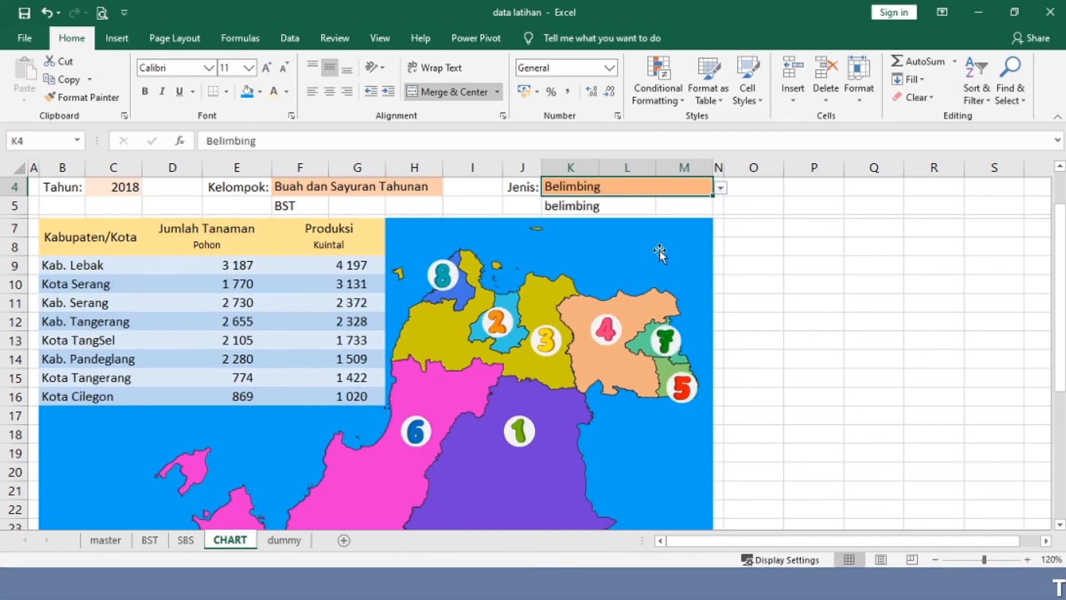
click(721, 189)
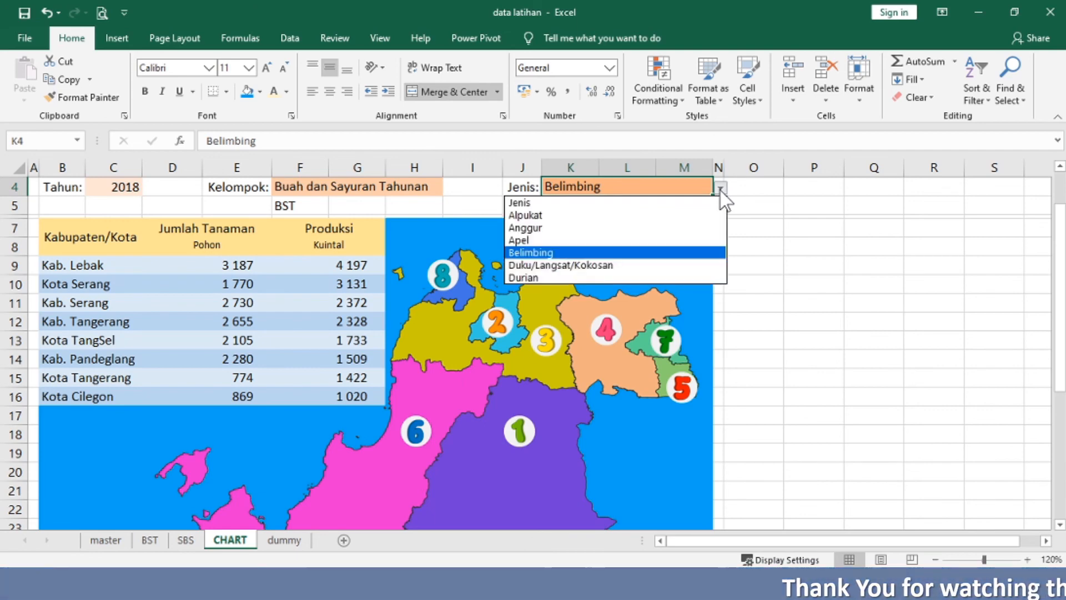
click(651, 264)
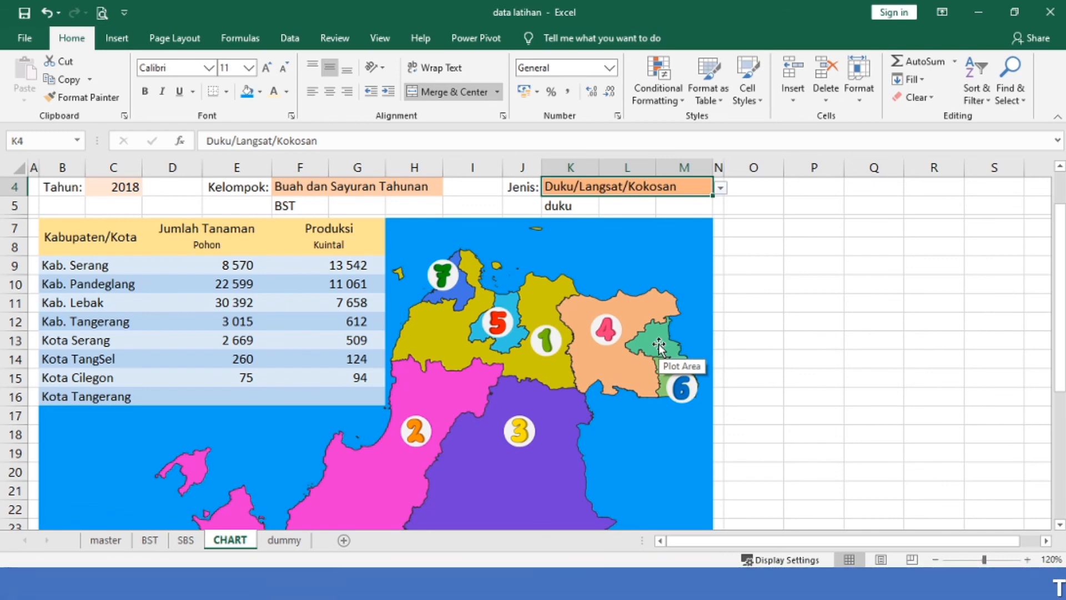
Step: Review the S column formula in N3 of the dummy sheet against the ranking bubbles on the CHART sheet's map
click(275, 541)
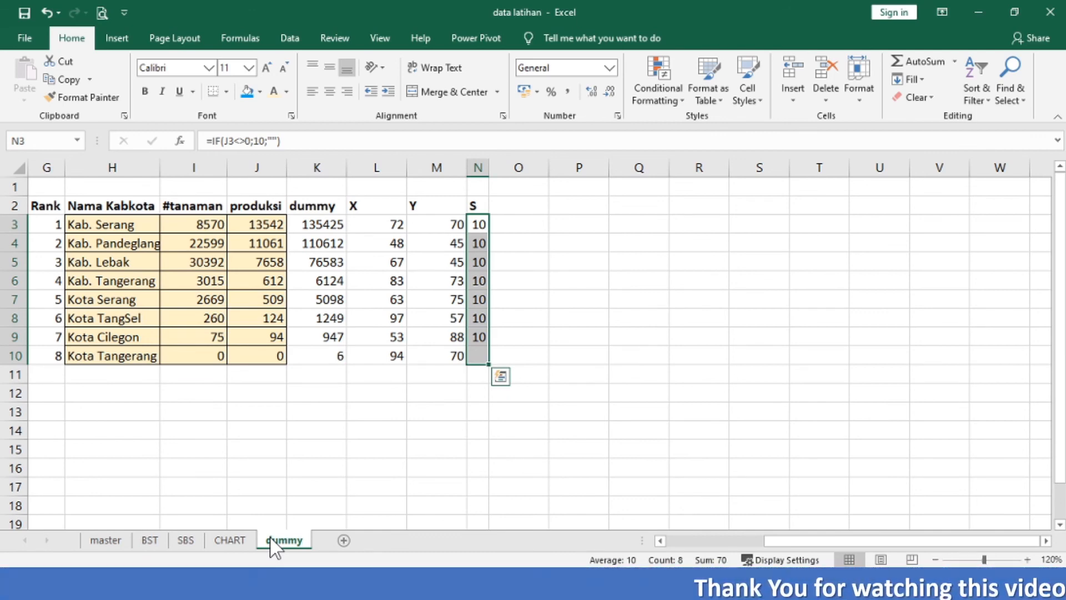
key(Right)
key(Left)
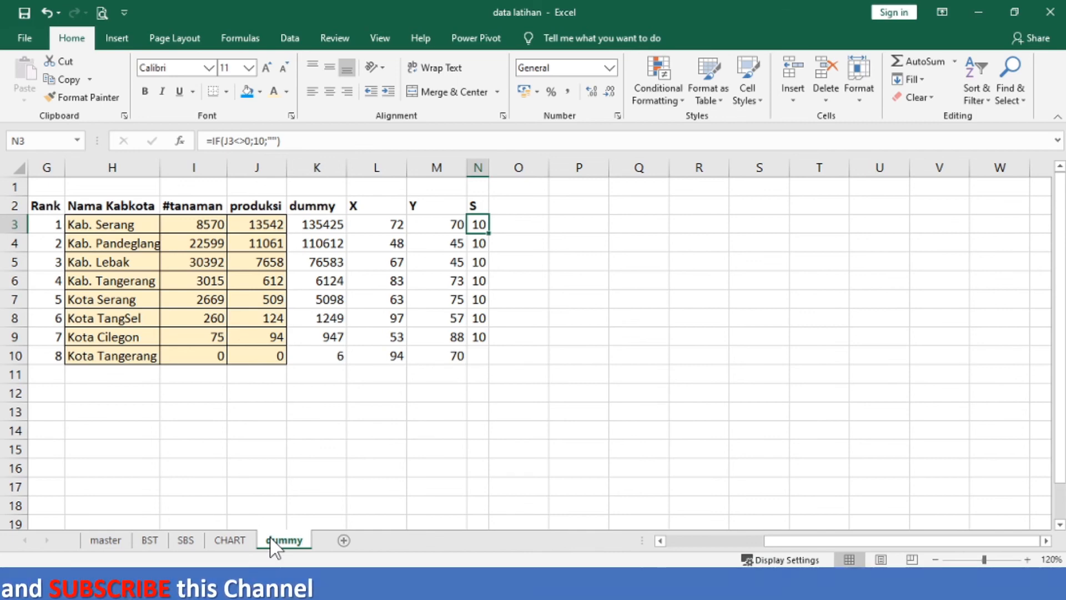
click(230, 540)
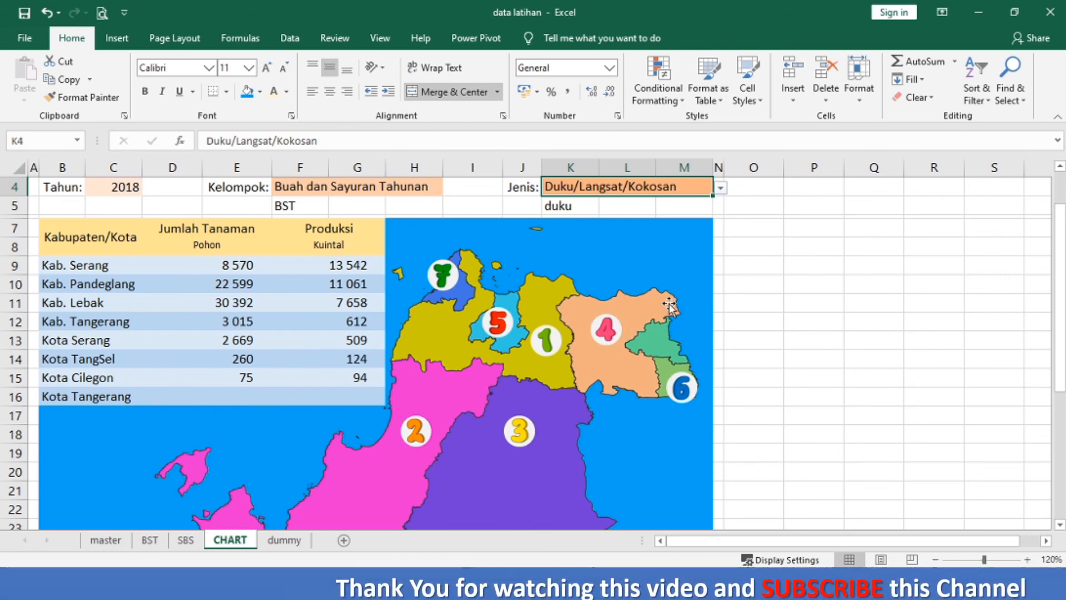
click(283, 540)
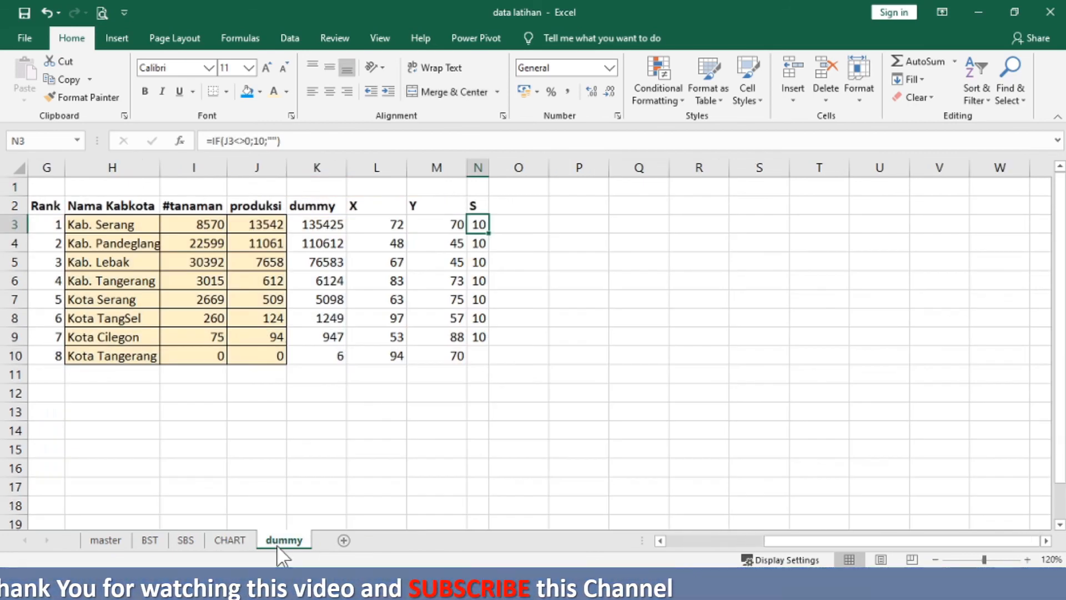
click(240, 541)
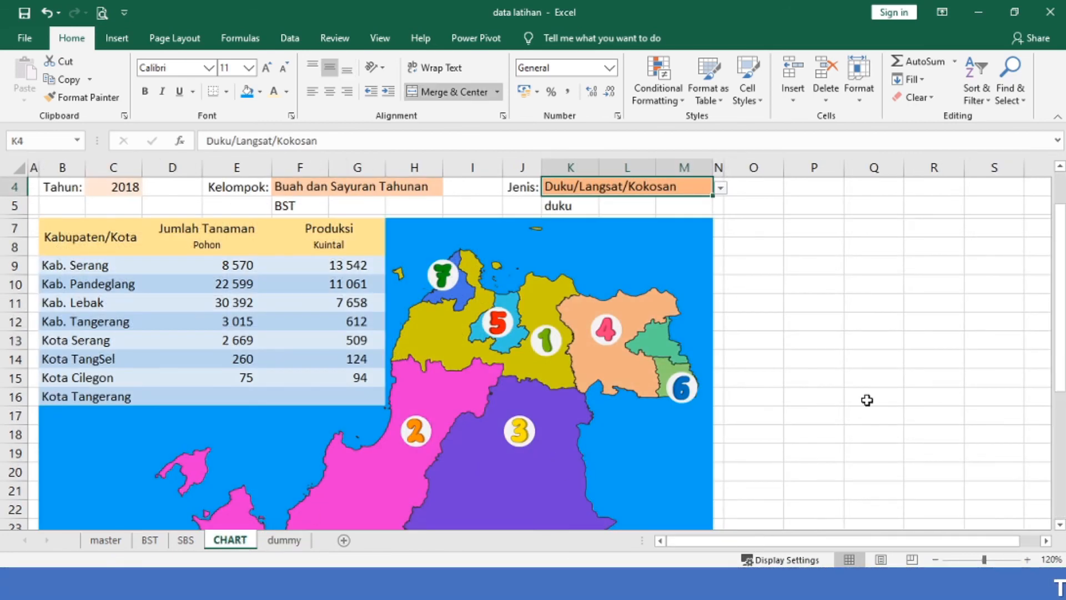